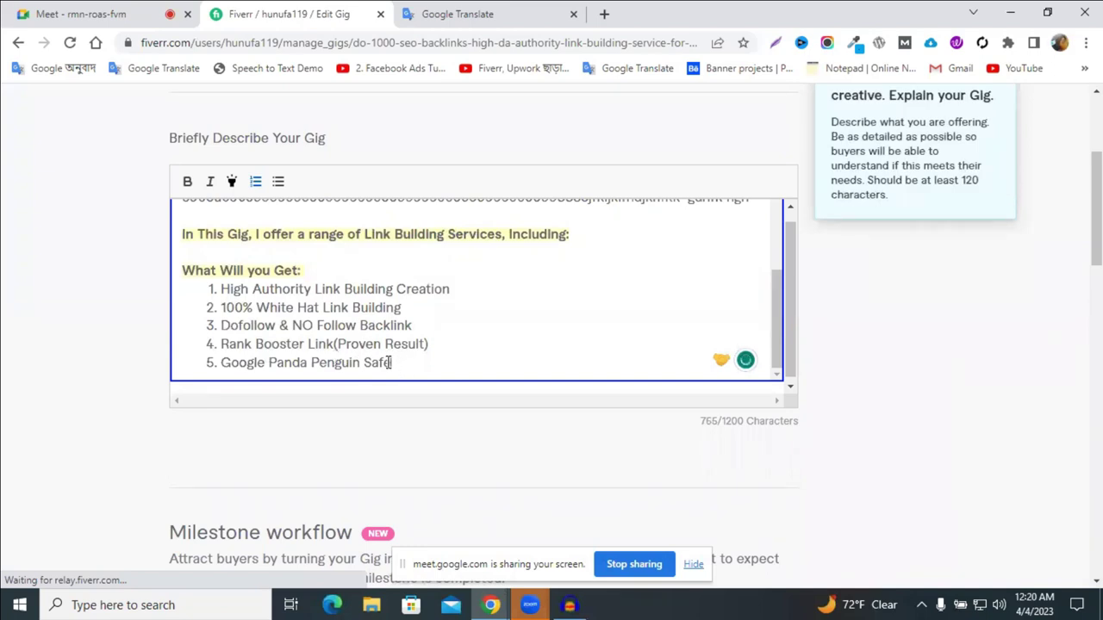
- Copy the fifth list item, "Google Panda Penguin Safe", and search Google for it in a new tab, showing image results
drag(392, 363, 226, 363)
key(ctrl+c)
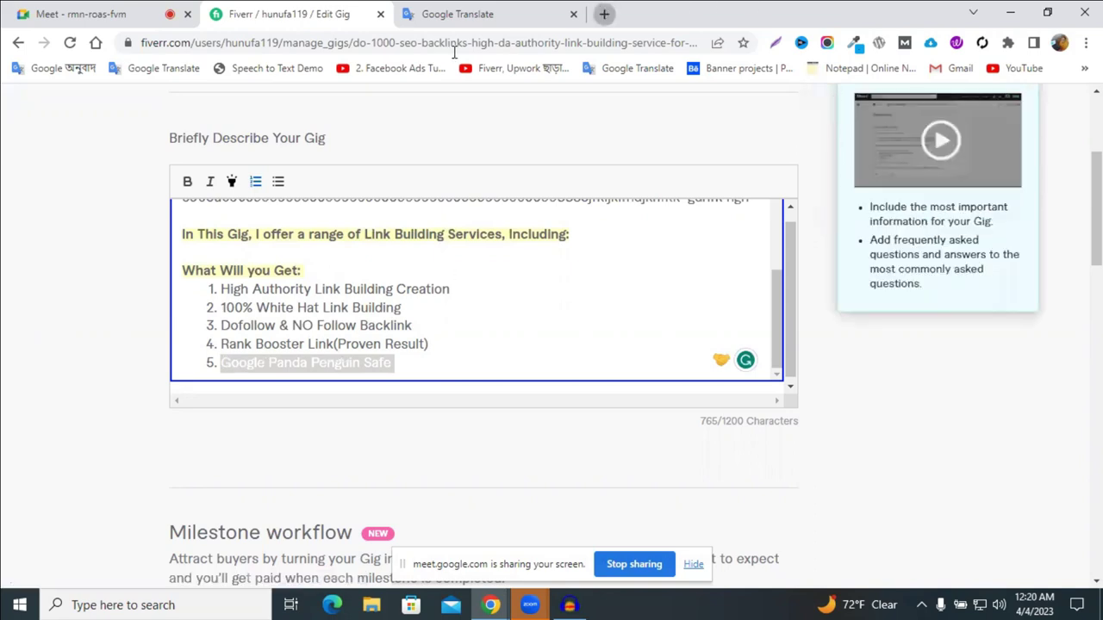
key(ctrl+t)
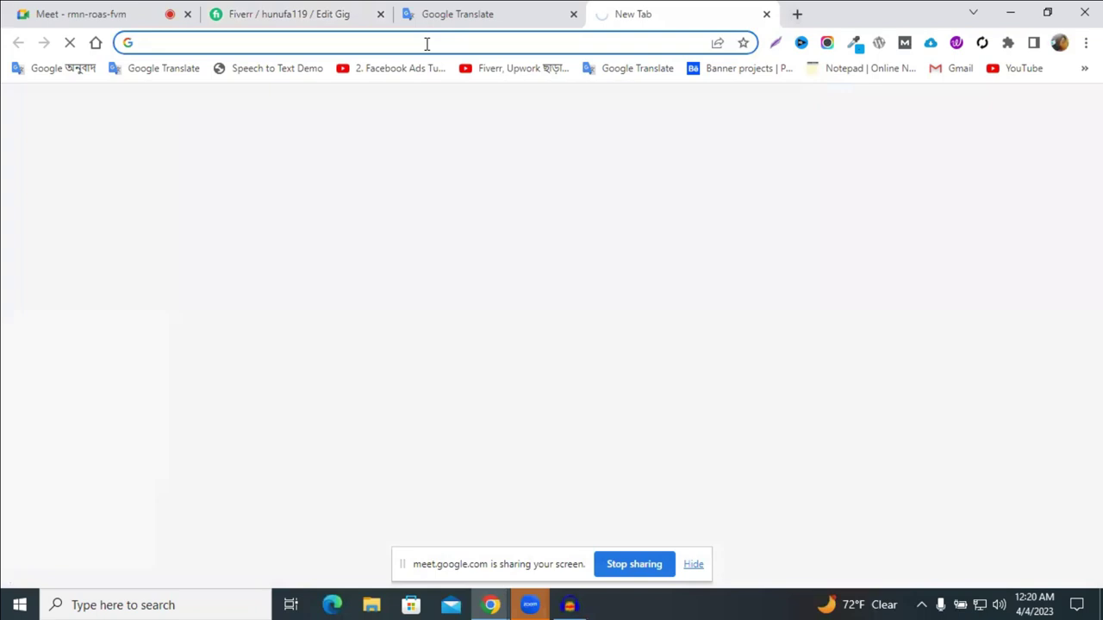
key(ctrl+v)
key(Return)
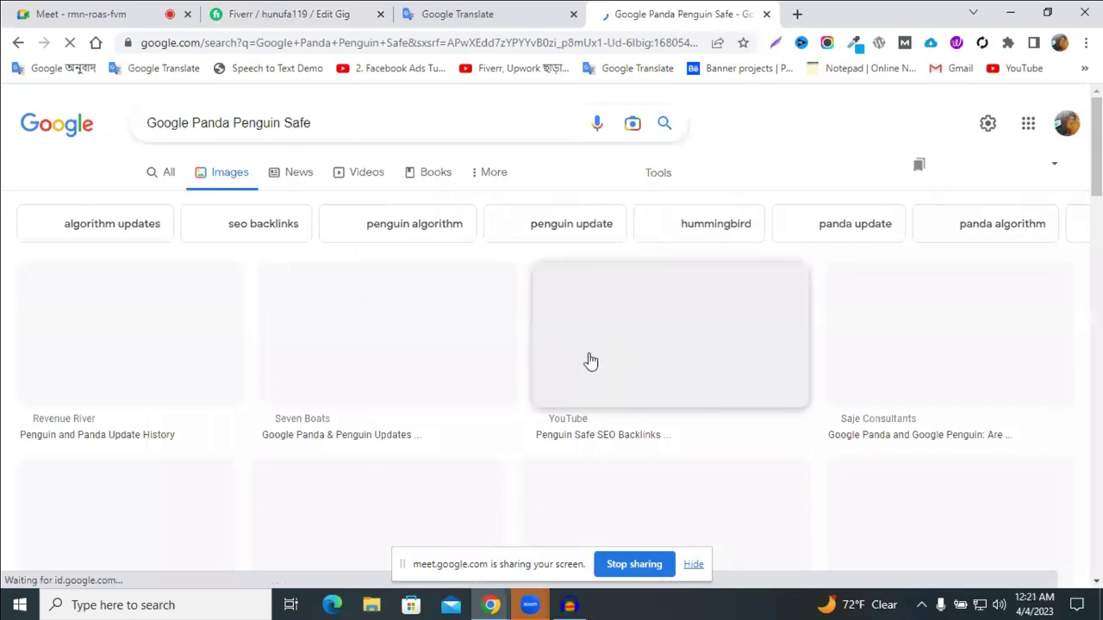
- Examine the image results about the Google Panda and Penguin algorithm updates and safe backlinks
scroll(448, 329, down, 3)
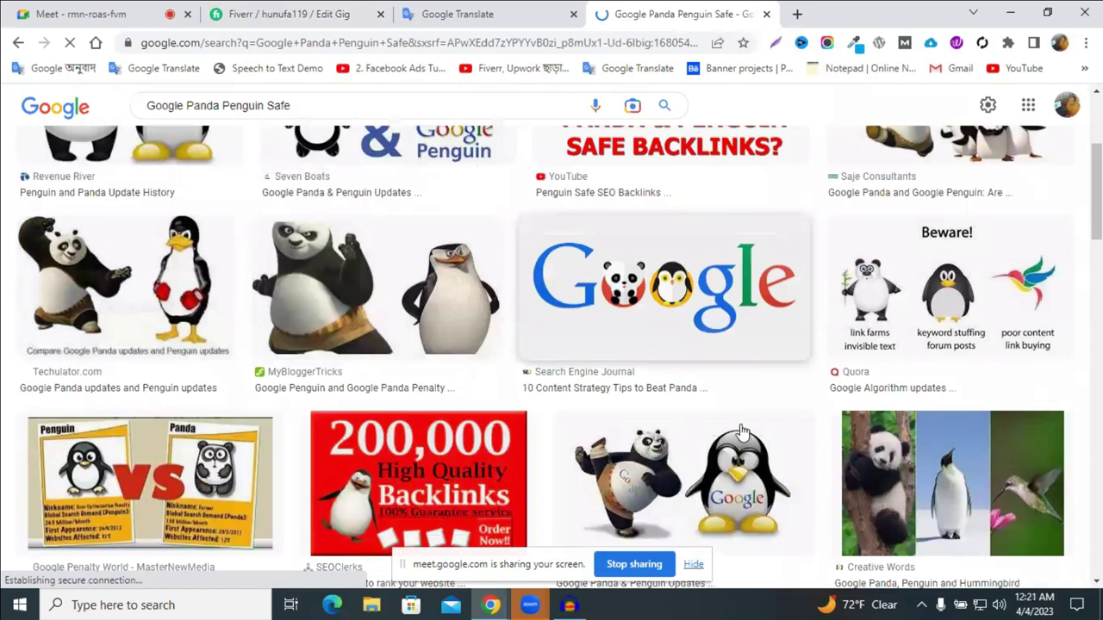
scroll(743, 431, down, 4)
scroll(743, 431, up, 5)
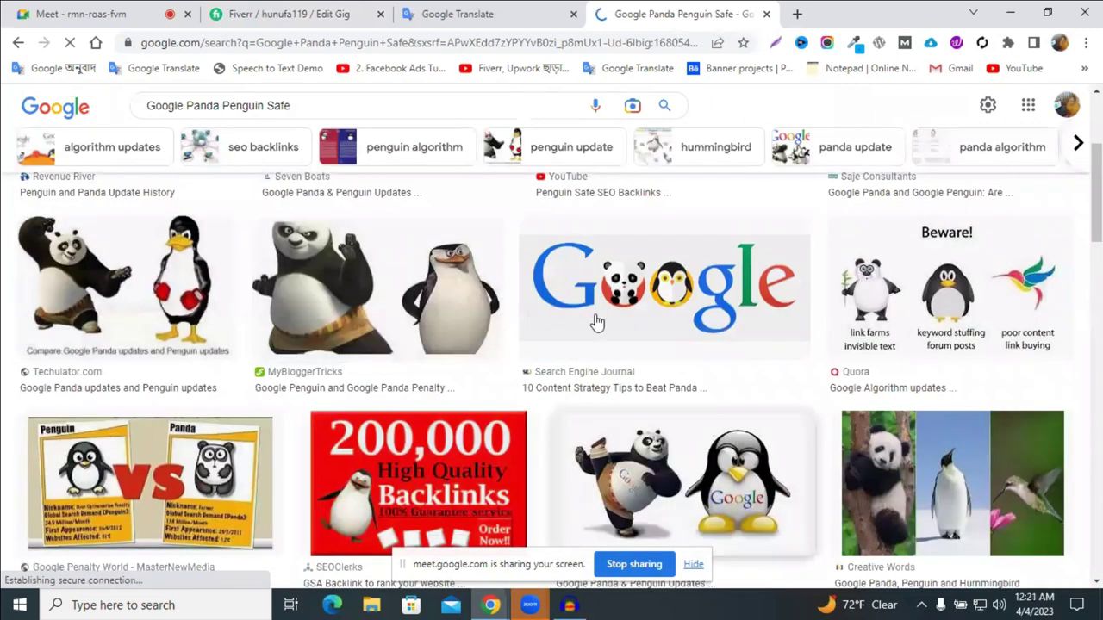
scroll(639, 316, down, 2)
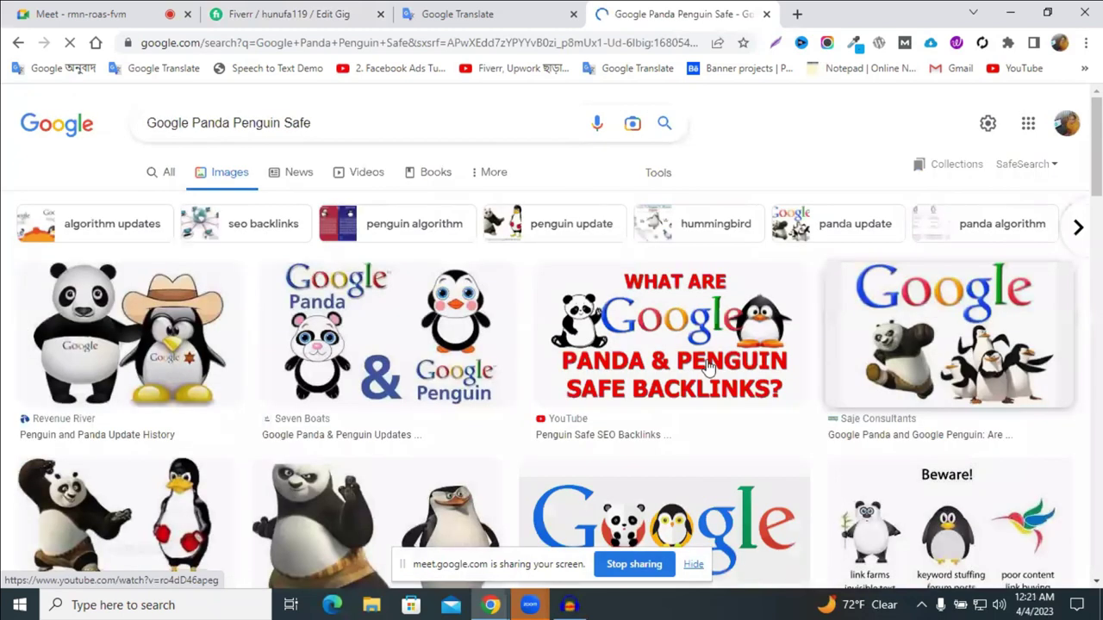
scroll(138, 250, down, 5)
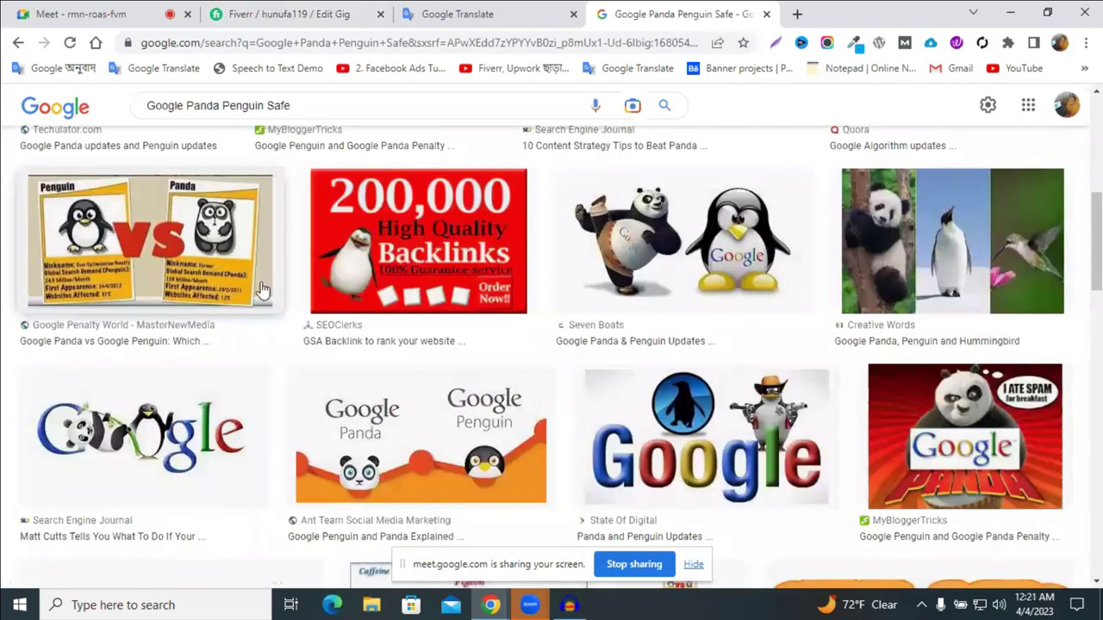
scroll(263, 290, down, 5)
scroll(422, 368, down, 3)
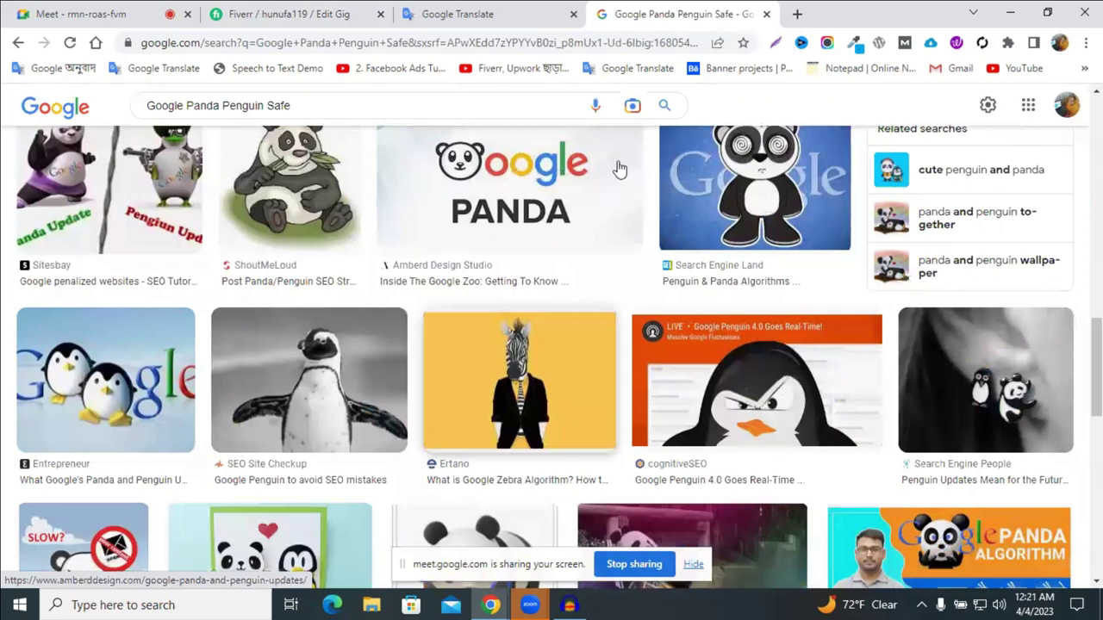
scroll(619, 169, down, 4)
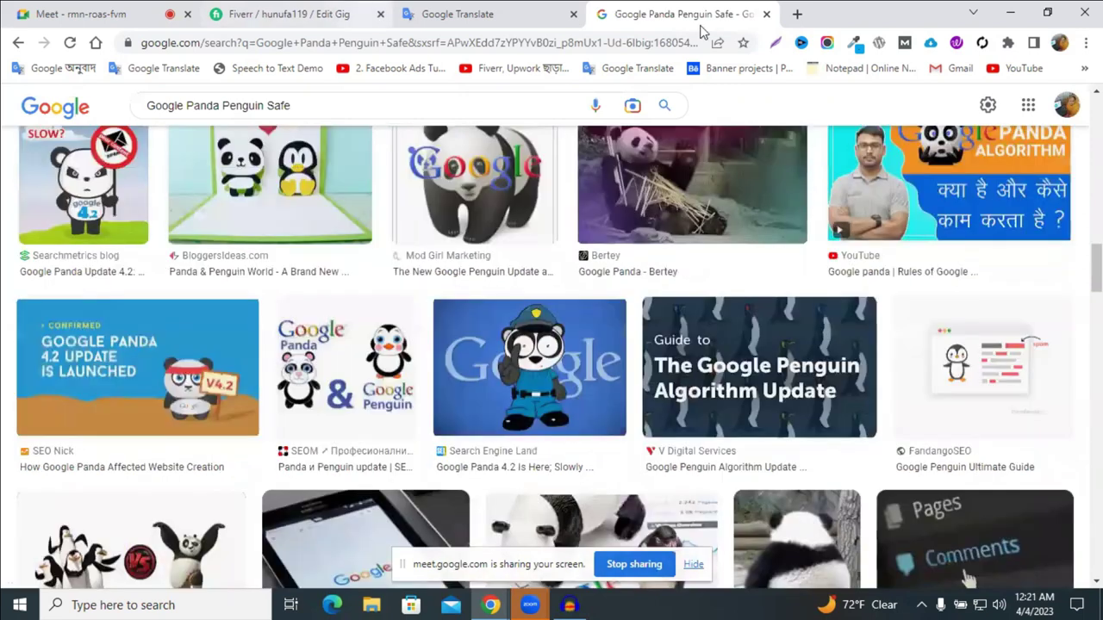
- Return to the Fiverr gig description and add a sixth list item reading "Natural Mix Link Backlinks"
click(321, 9)
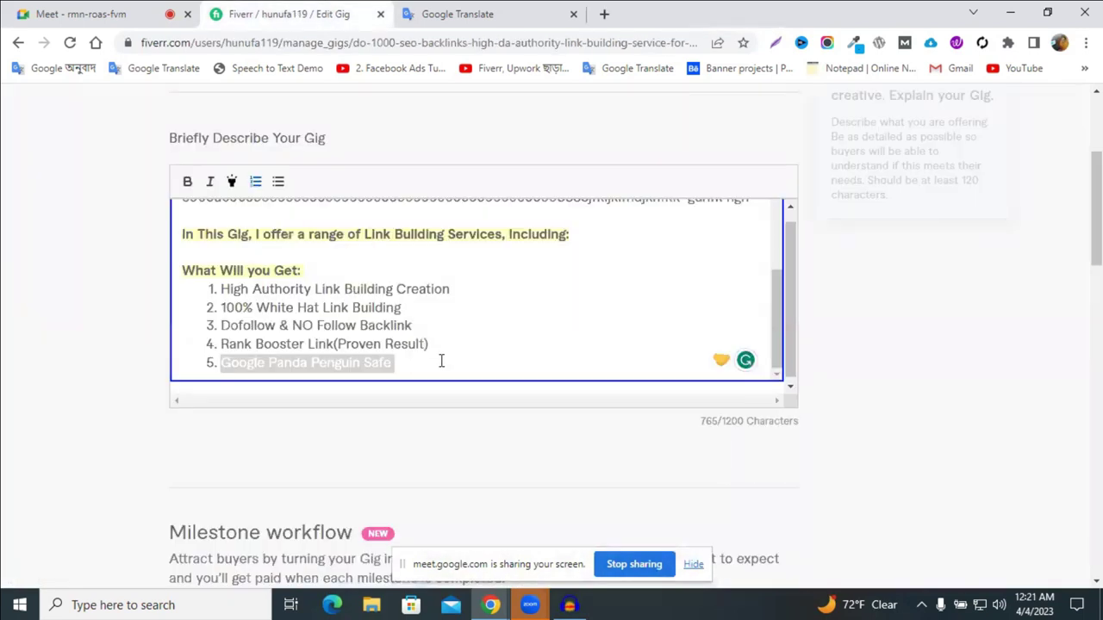
click(413, 369)
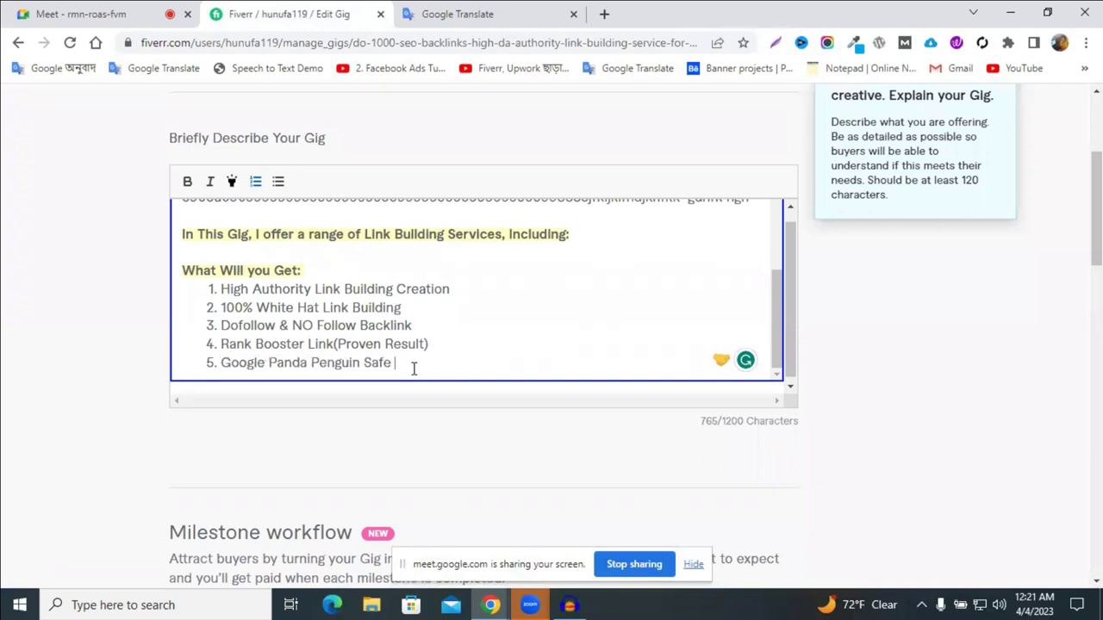
key(Return)
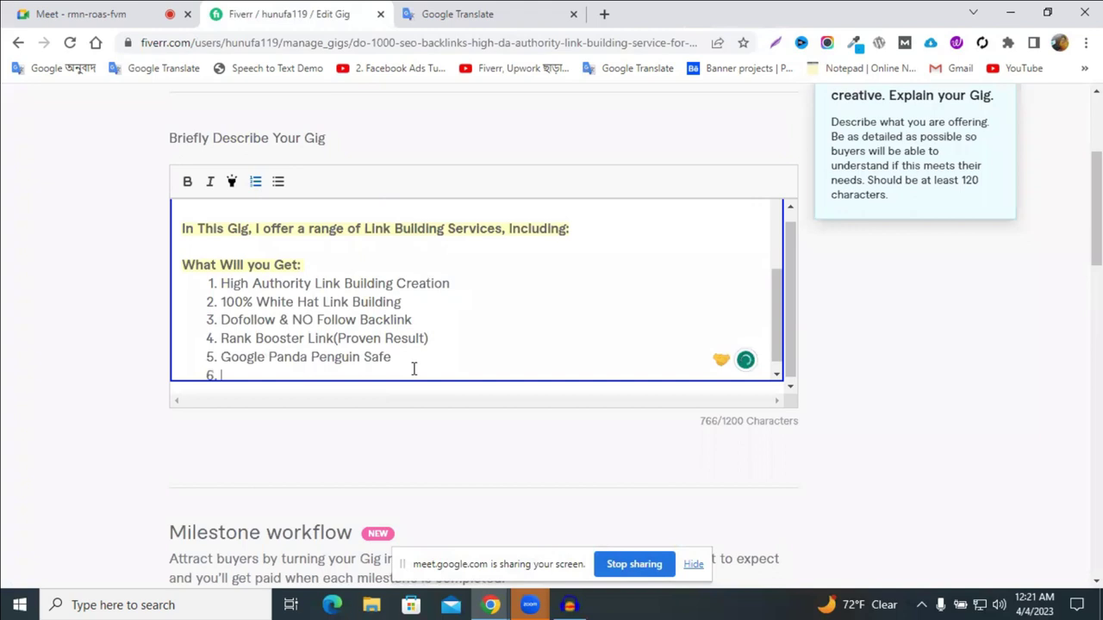
text(Nat)
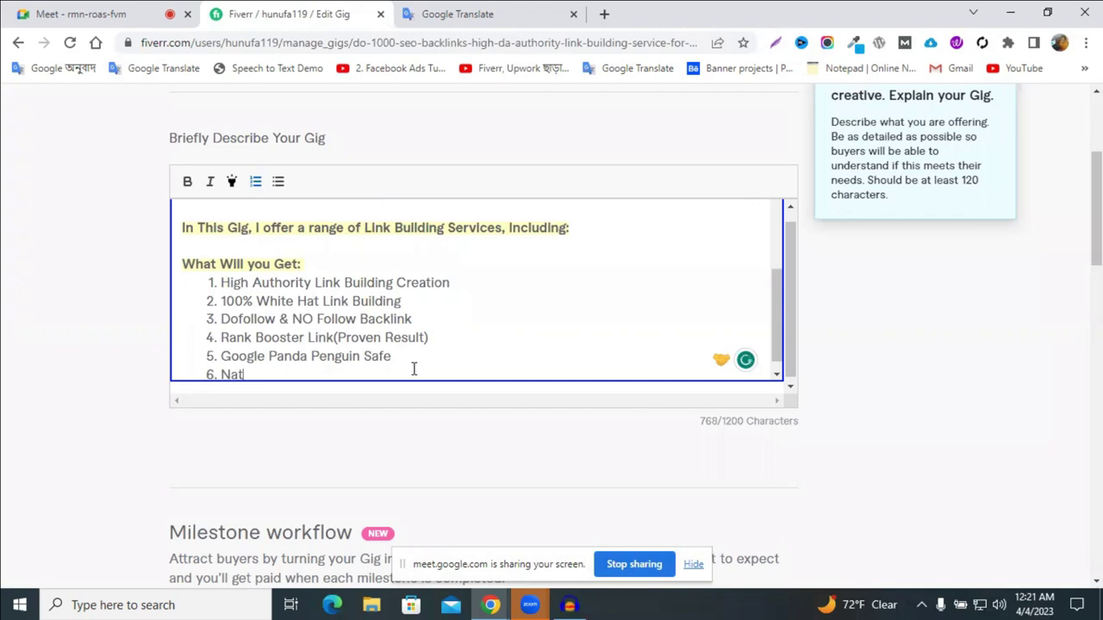
text(ural Mix Links)
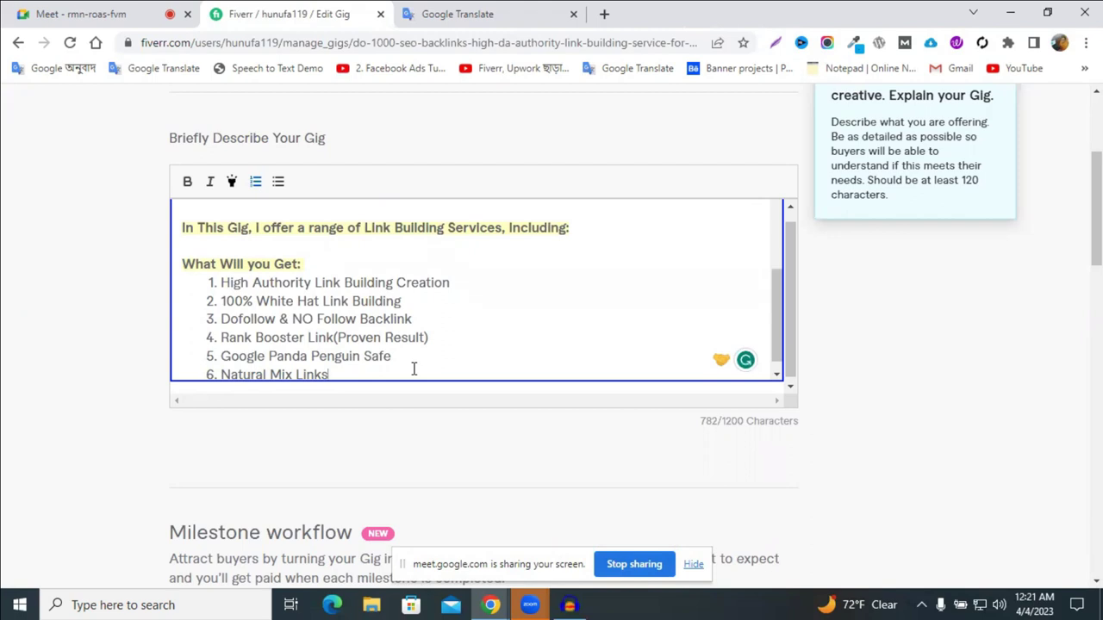
key(BackSpace)
text(Backlinks)
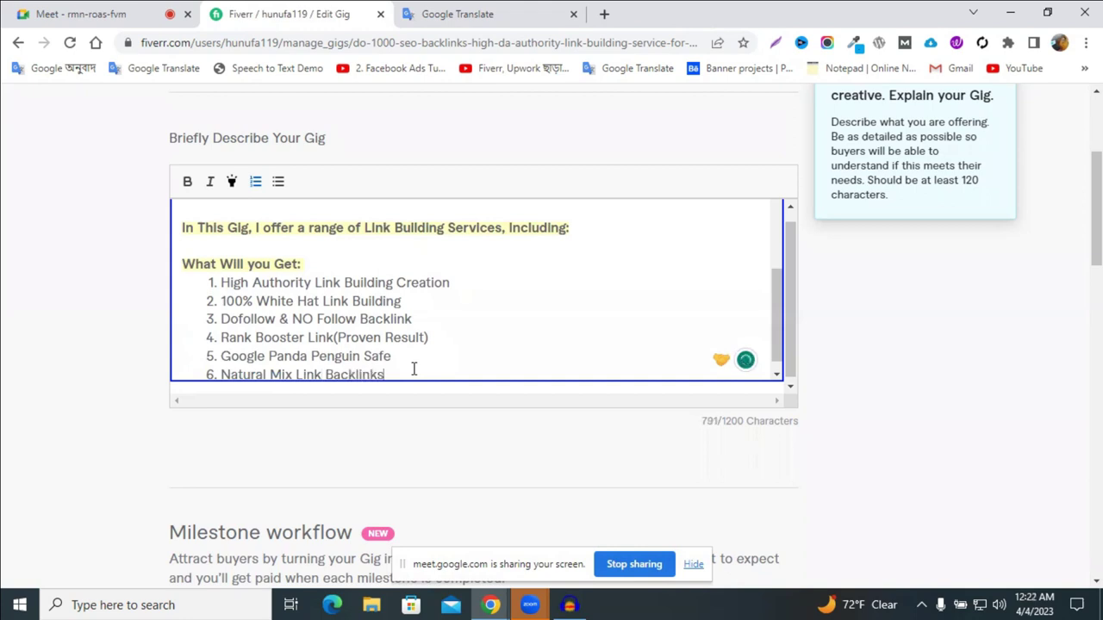
- Add a seventh item, "Life Time Link building", to the "What Will you Get" list
key(Return)
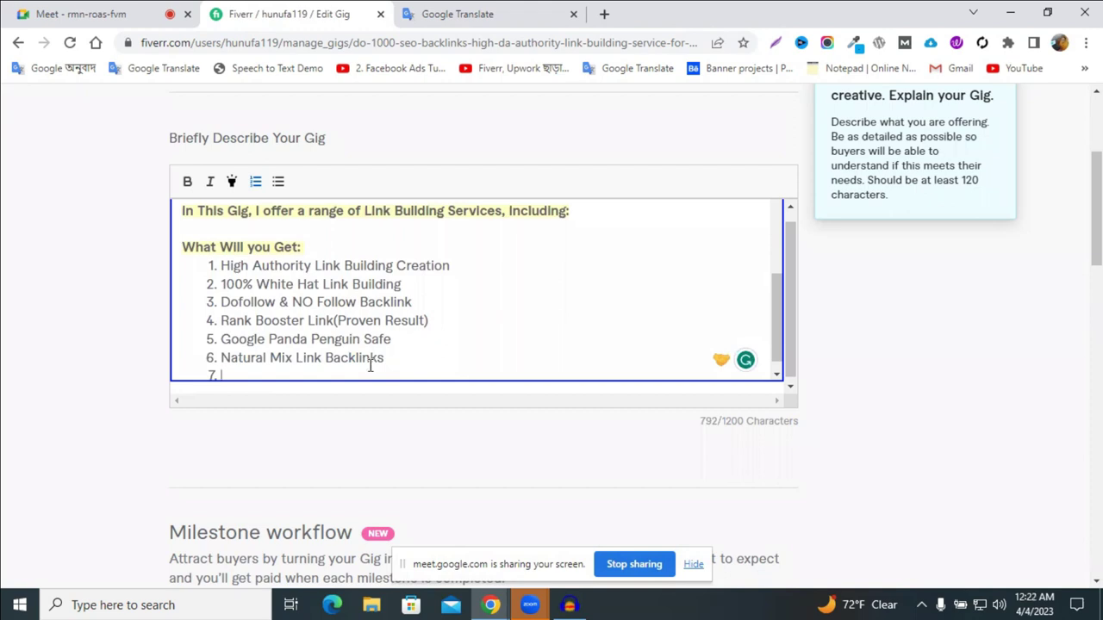
text(Life Time )
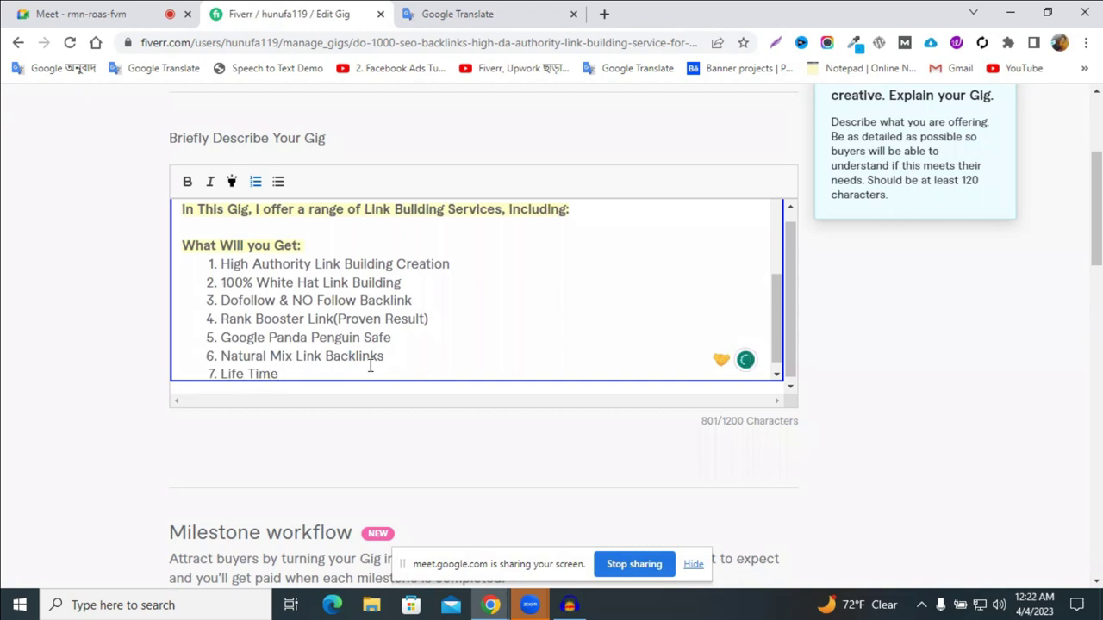
text(Link building)
- Add an eighth list item, "Improve Website DA, PA", accepting the spelling correction for "Improve"
key(Return)
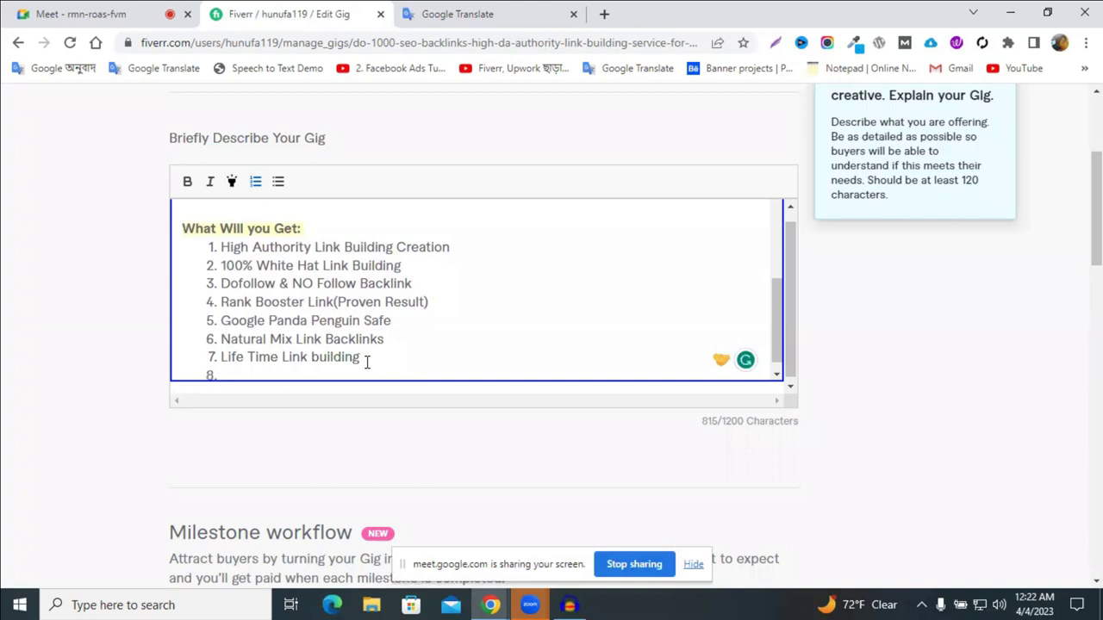
text(Im)
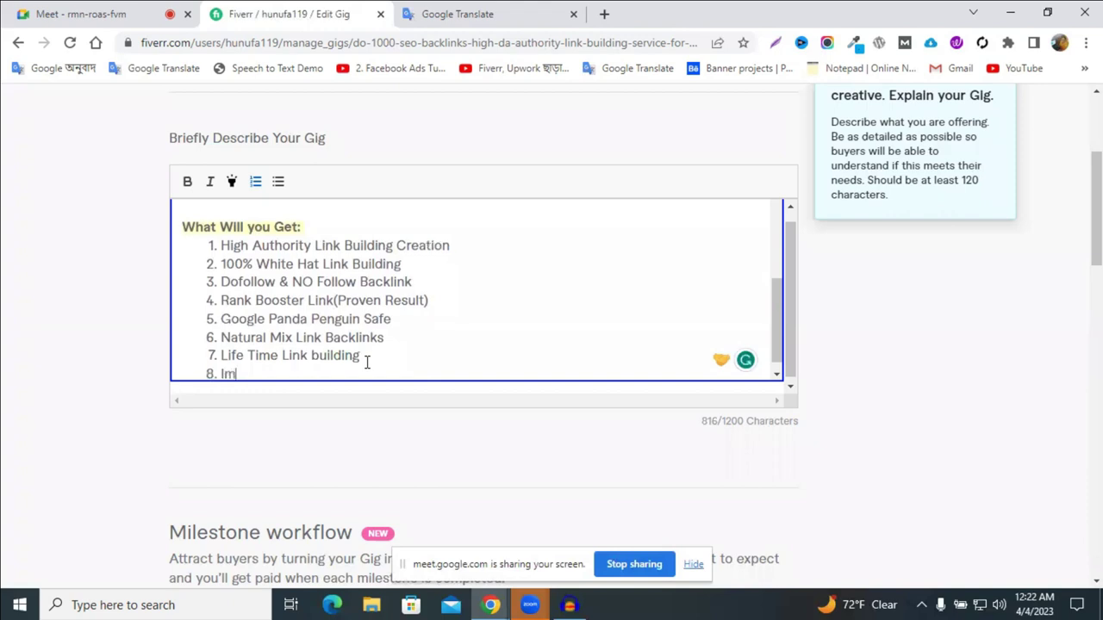
key(BackSpace)
text(proive )
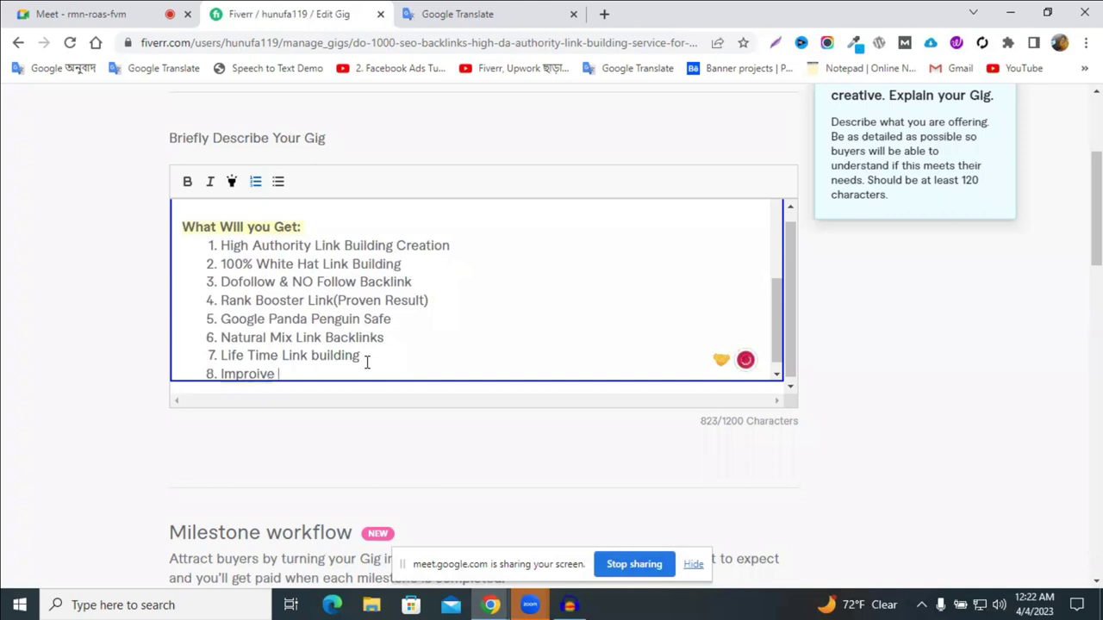
text(Website DA)
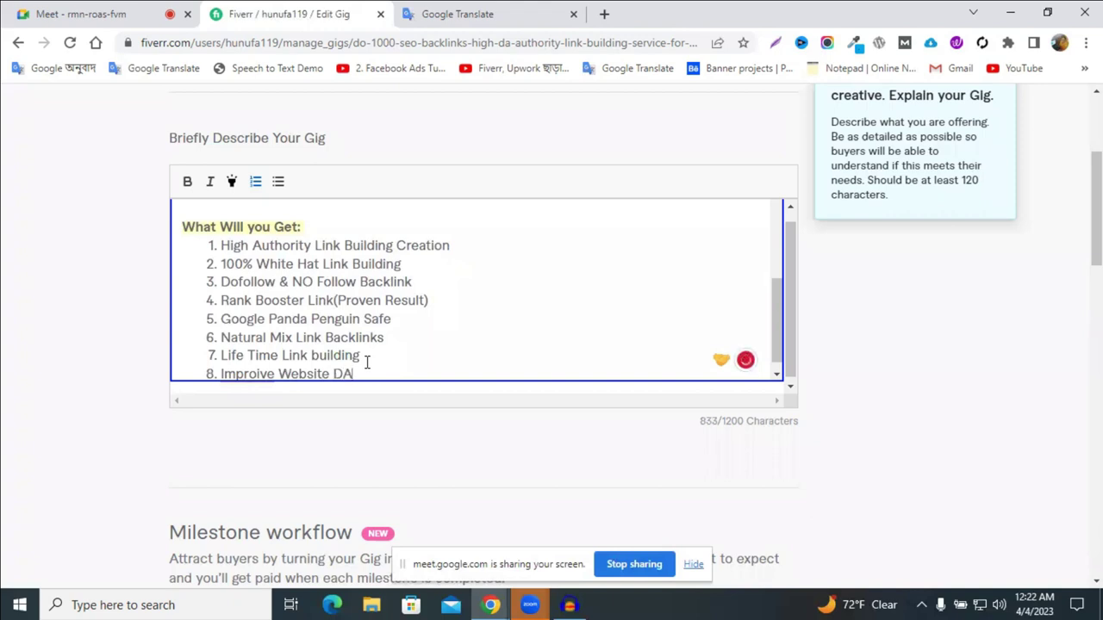
text(, PA)
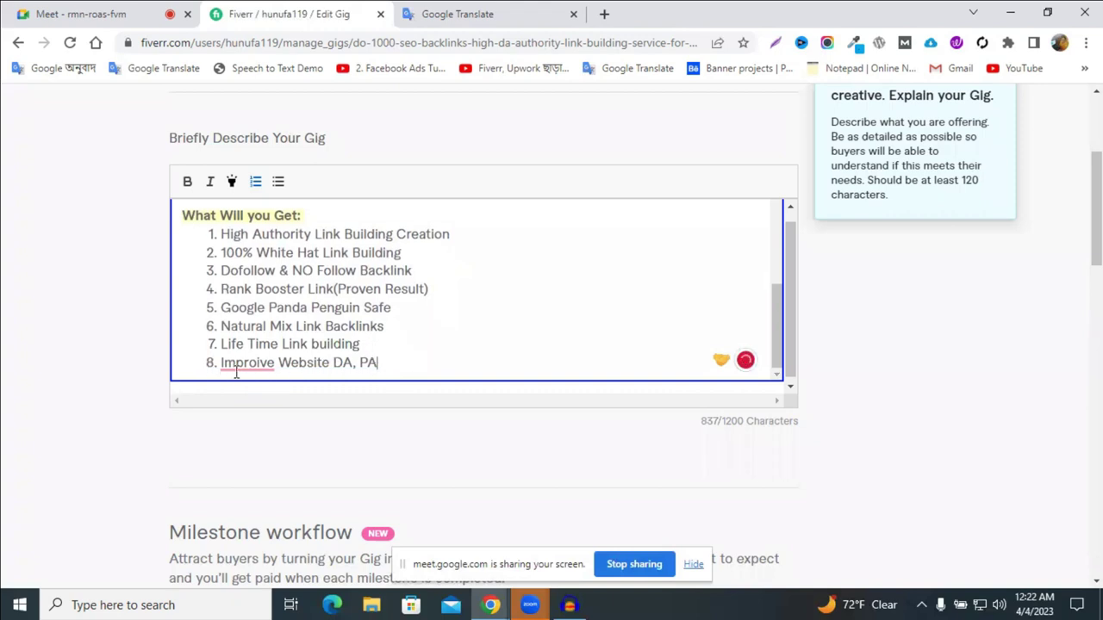
mouse_move(232, 363)
click(239, 395)
click(383, 362)
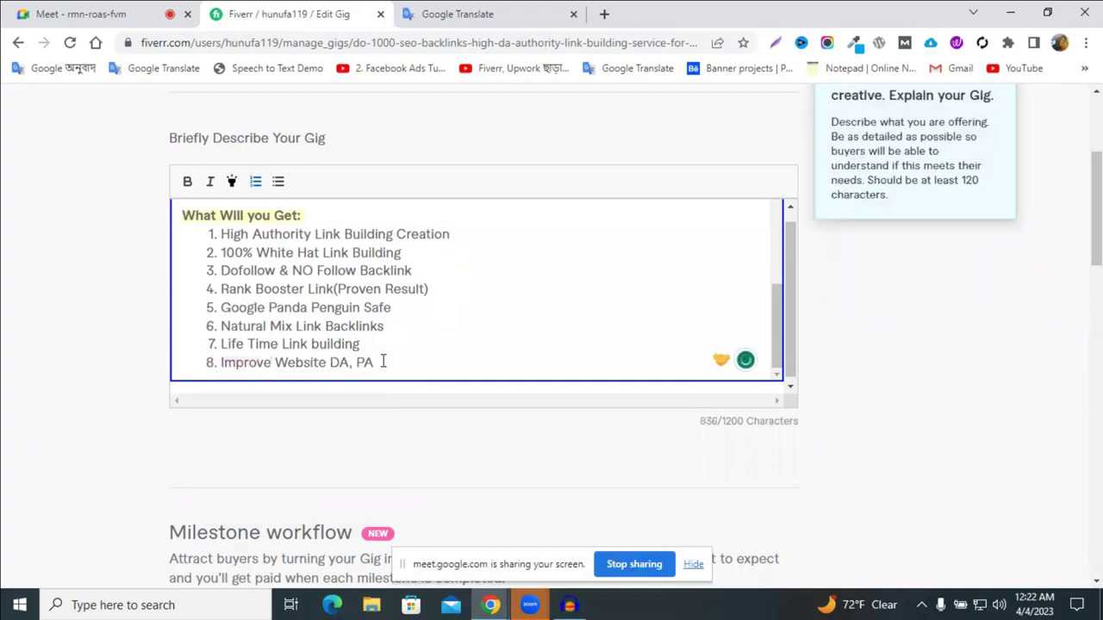
- Add a ninth item, "ZERO Spam Score", to the "What Will you Get" list
key(Return)
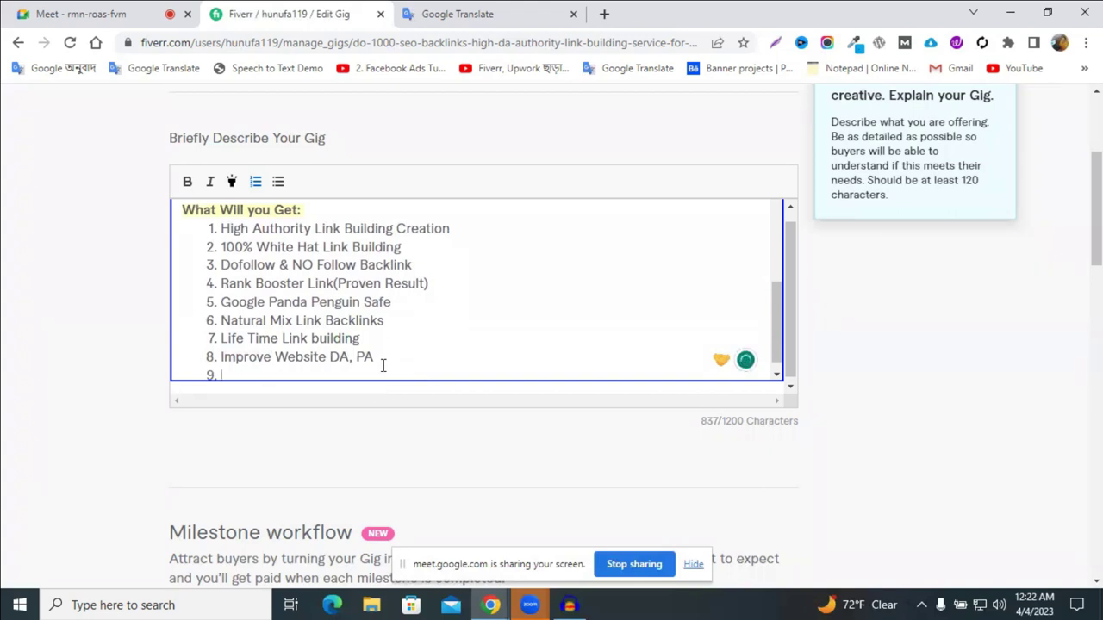
text(ZEO)
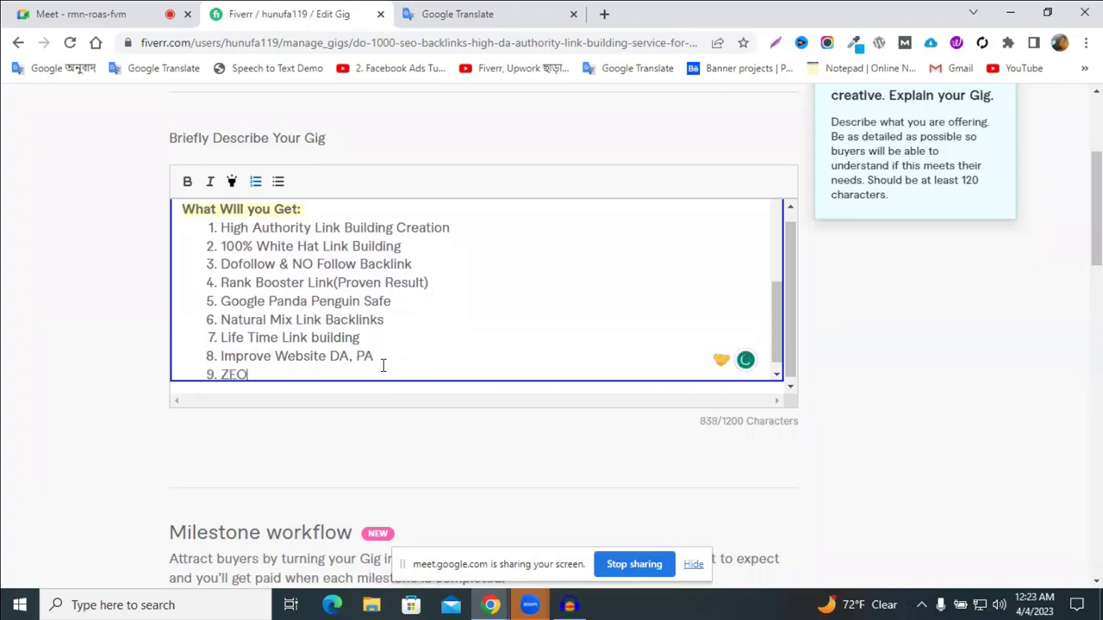
key(BackSpace)
text(RO)
text(Spam Sc)
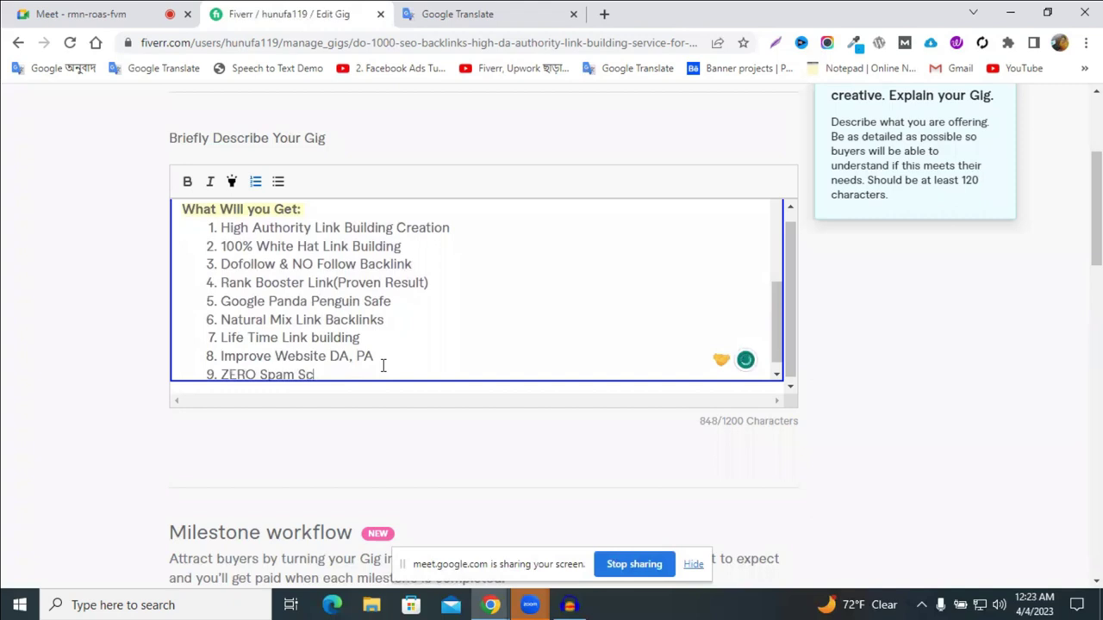
text(ore)
- Add a tenth list item, "Fast Indexing", and start an empty eleventh item below it
key(Return)
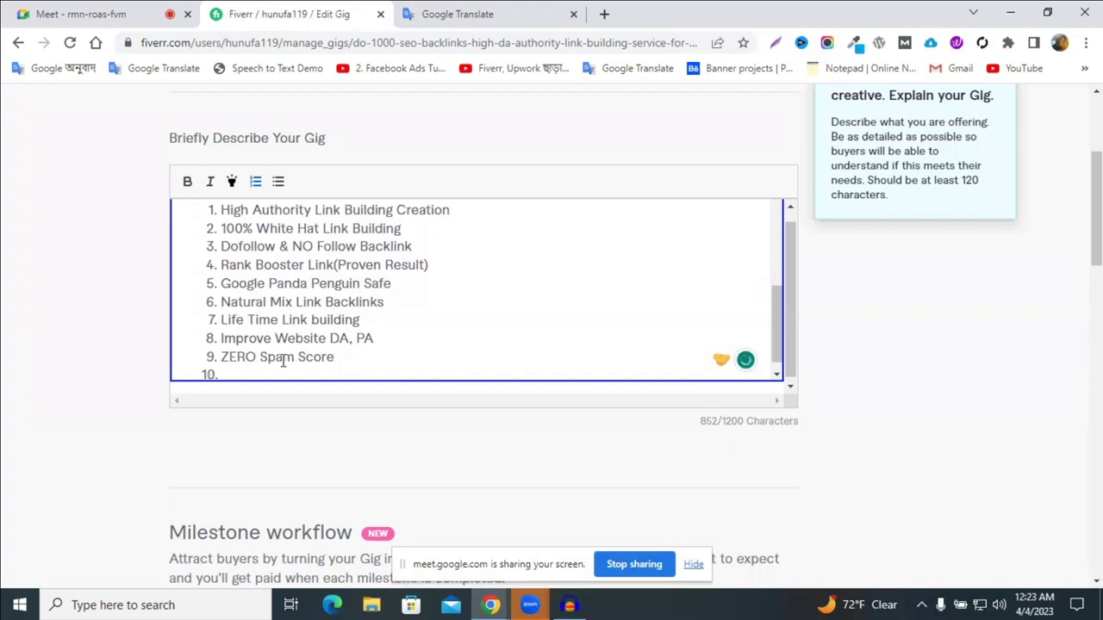
text(Fast )
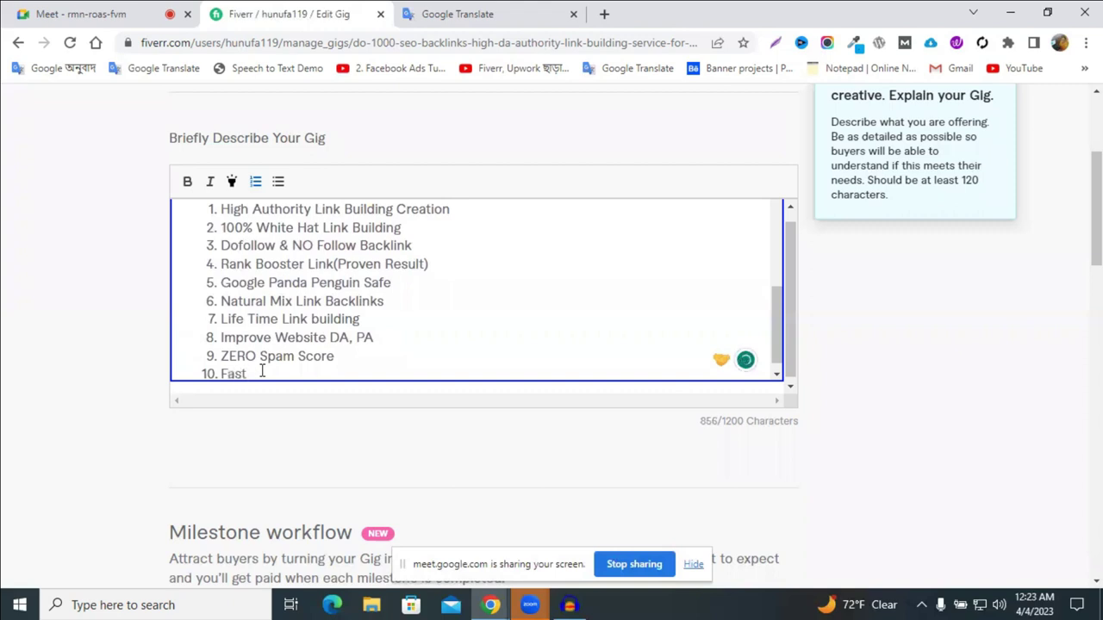
text(Indexing)
key(Return)
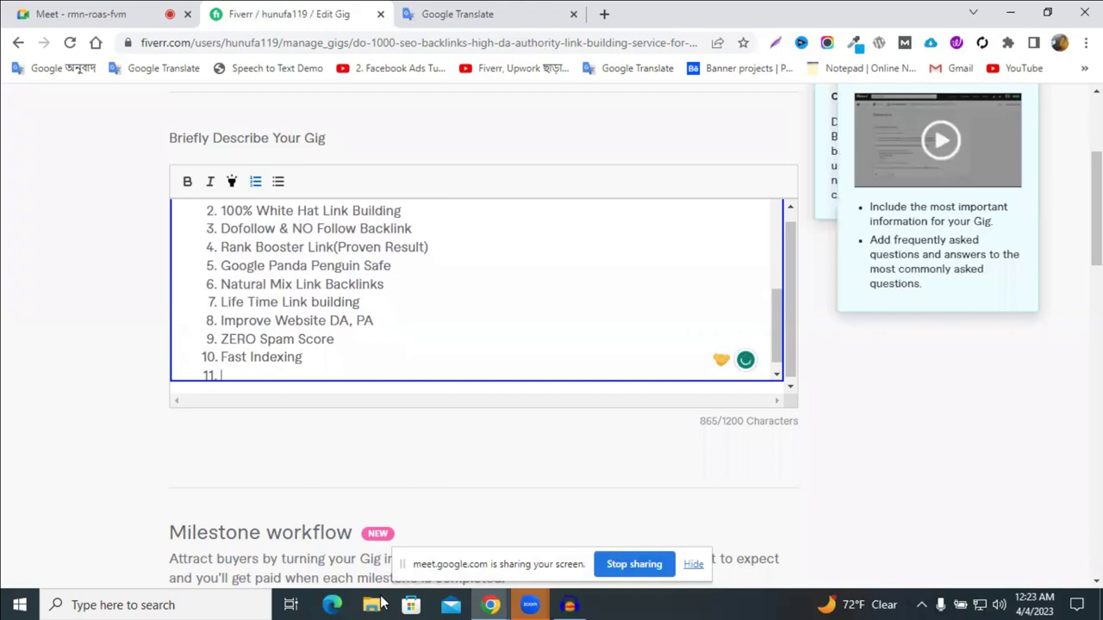
- Review the "Why Me?" feature list in the competitor's high authority backlinks gig, then return to the gig being edited
mouse_move(493, 606)
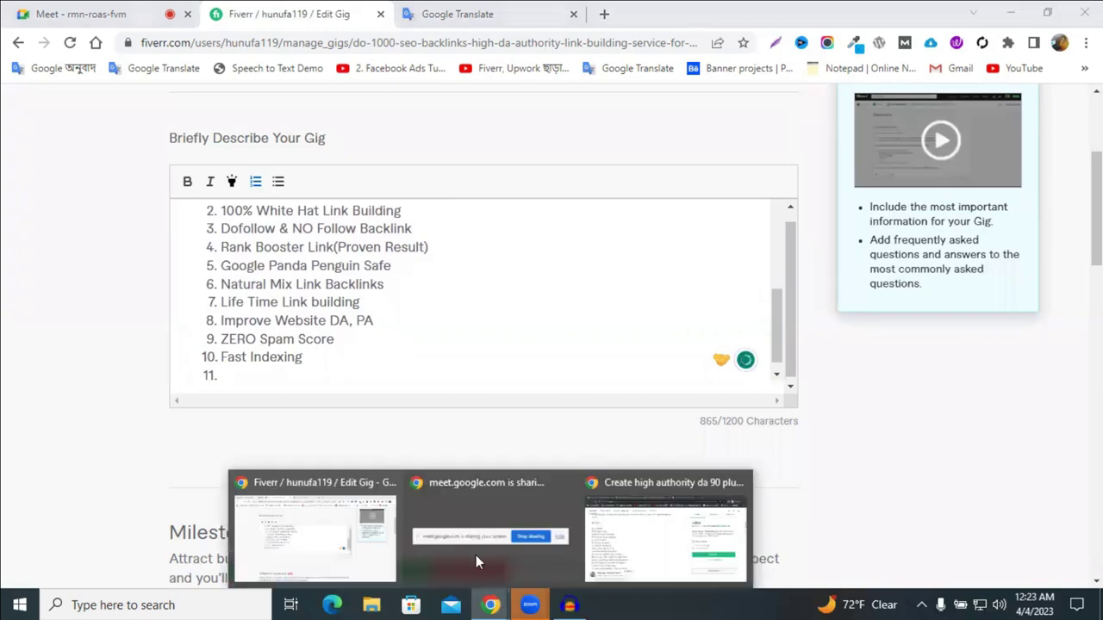
click(653, 552)
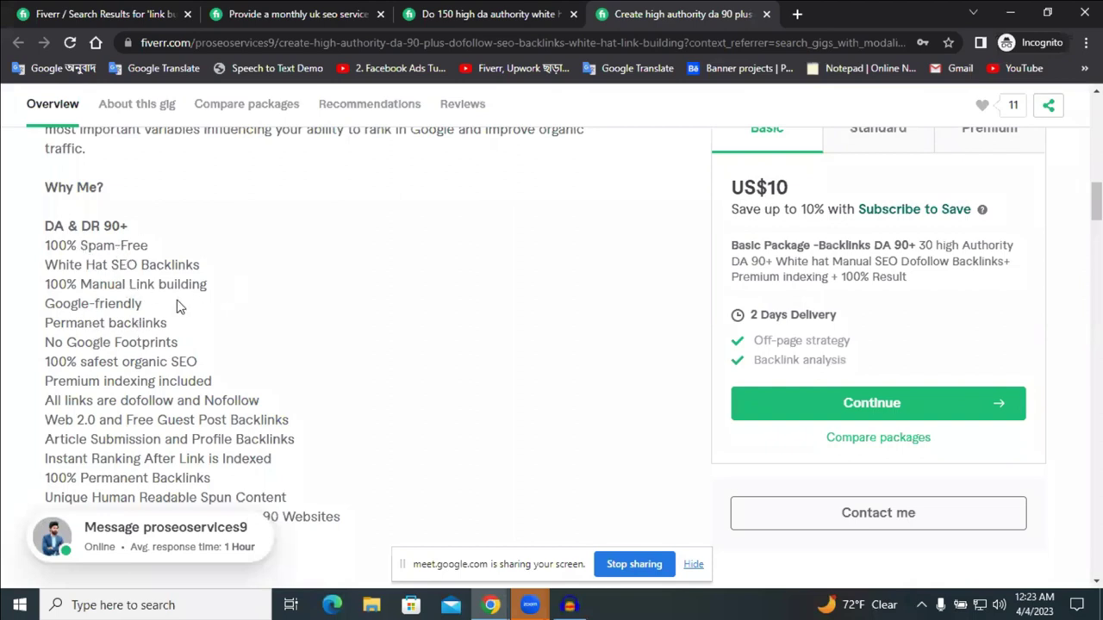
scroll(243, 387, down, 1)
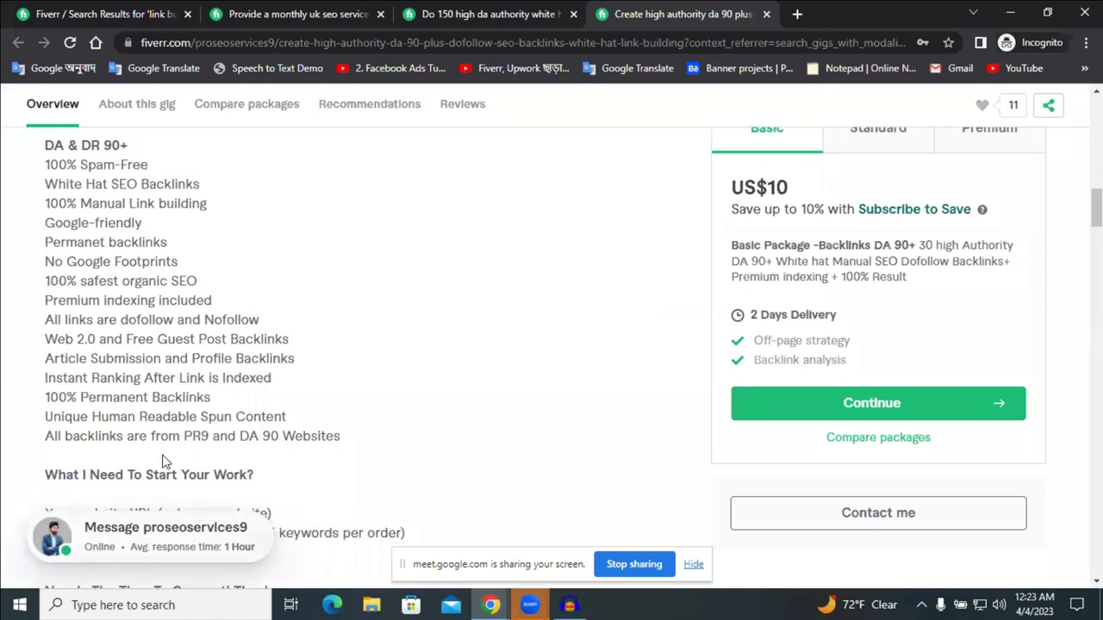
click(492, 605)
click(341, 550)
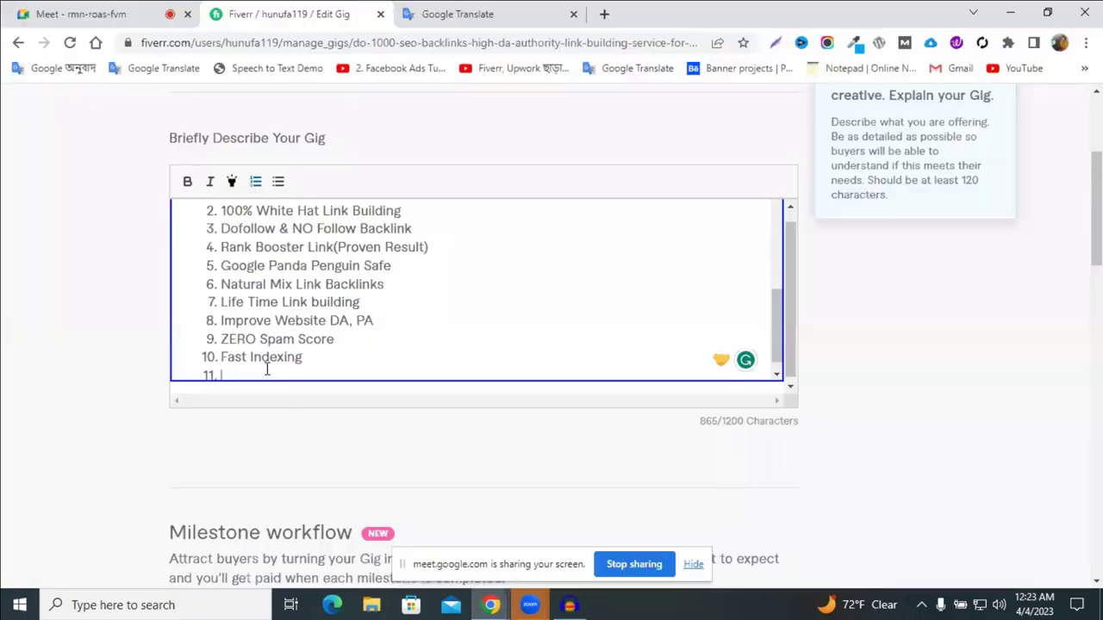
- Write "Complete Work report in Excel" as the eleventh item of the "What Will you Get" list
text(Completed)
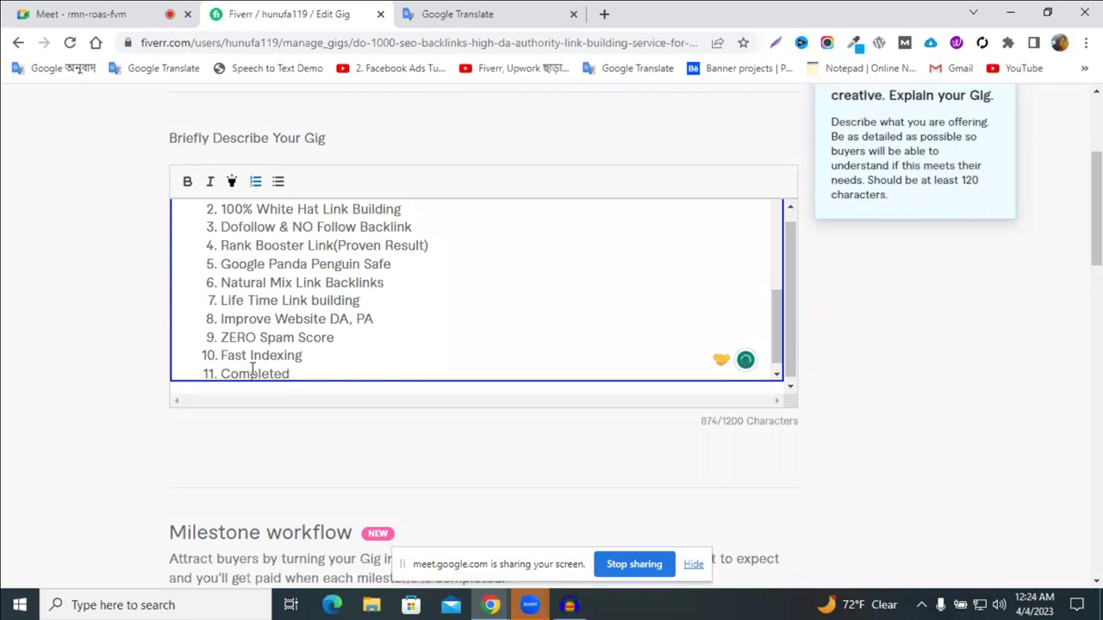
key(BackSpace)
key(BackSpace)
text(Work report in E)
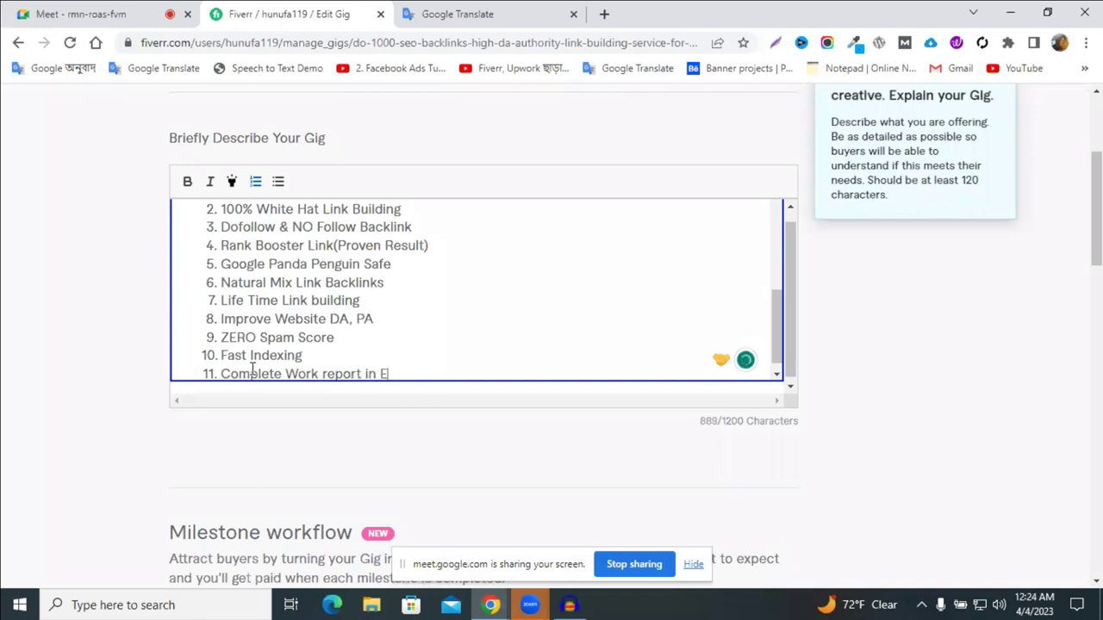
text(xcel)
- Review the numbered "What Will you Get" list from the first item to the last
scroll(325, 325, up, 5)
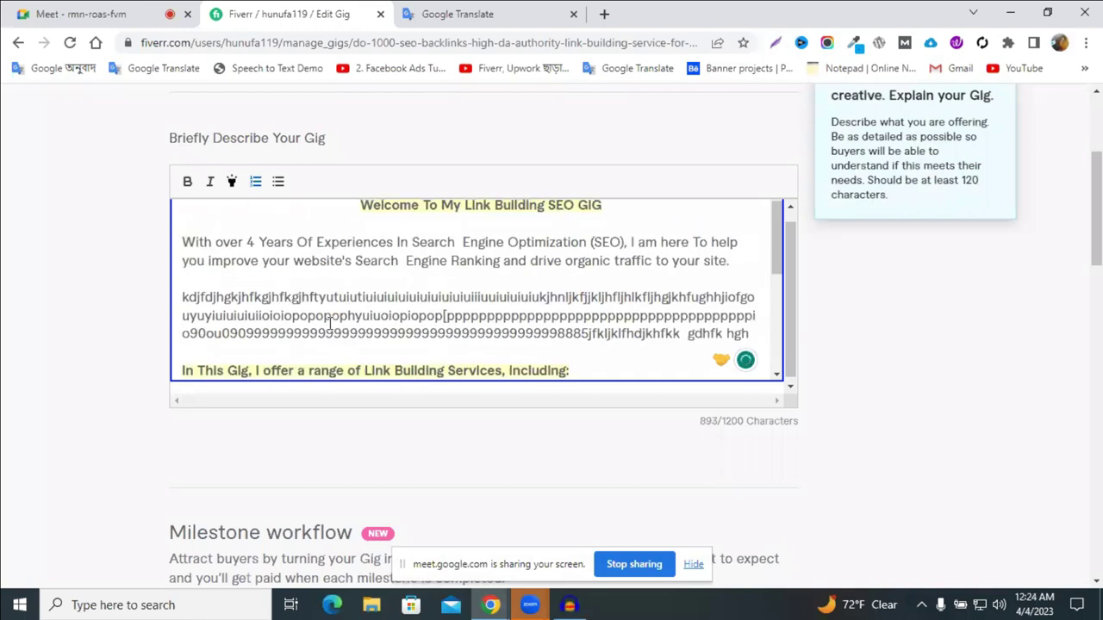
scroll(409, 326, down, 2)
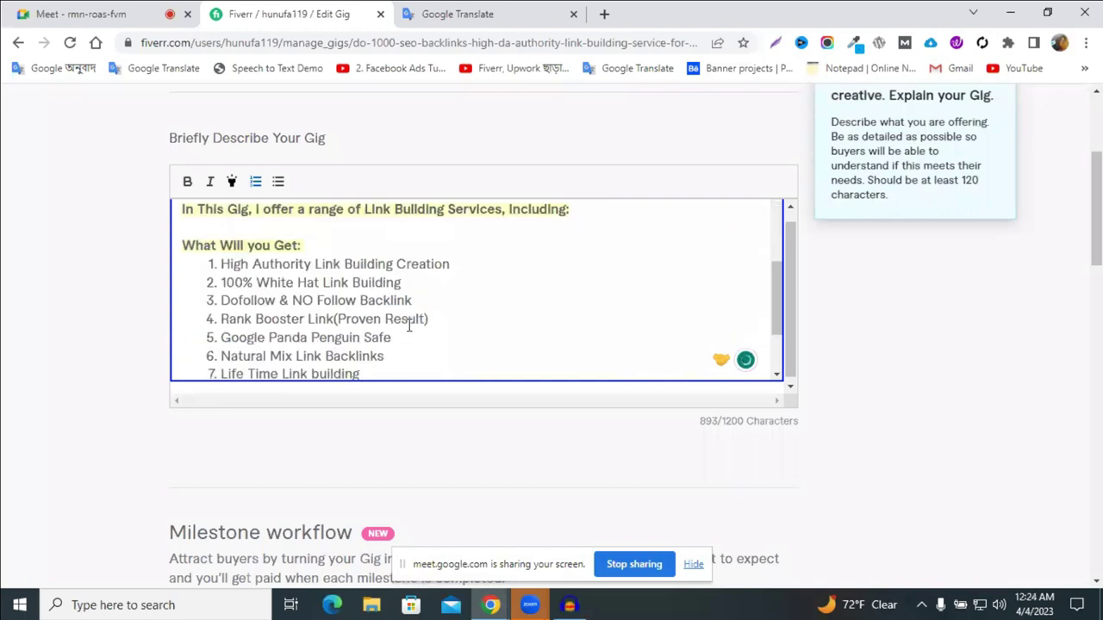
scroll(408, 324, down, 2)
scroll(389, 334, up, 2)
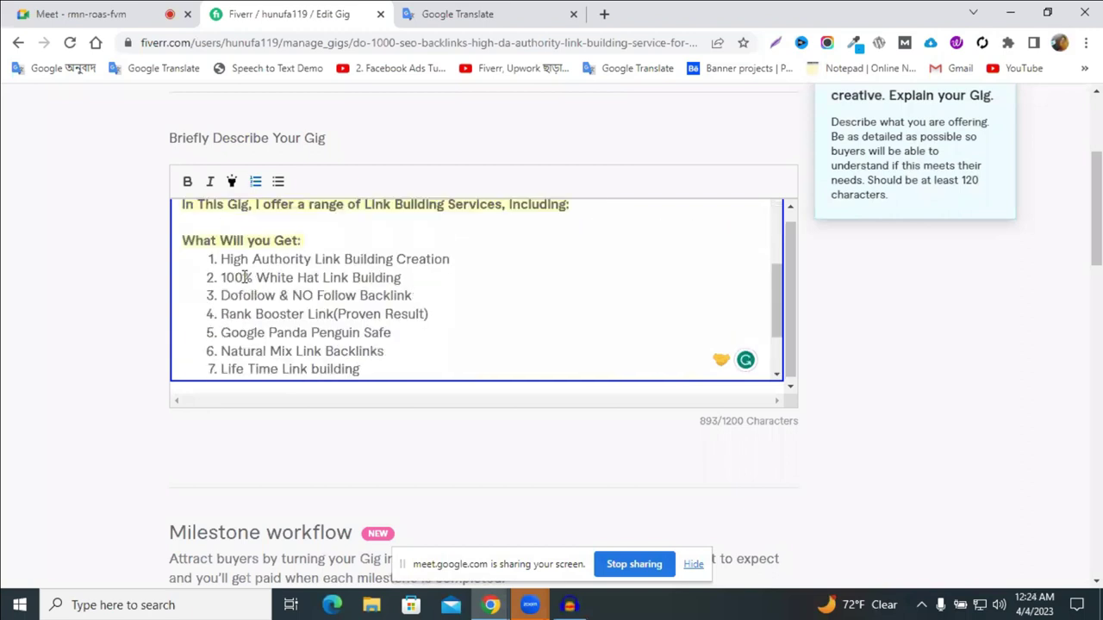
drag(221, 258, 438, 280)
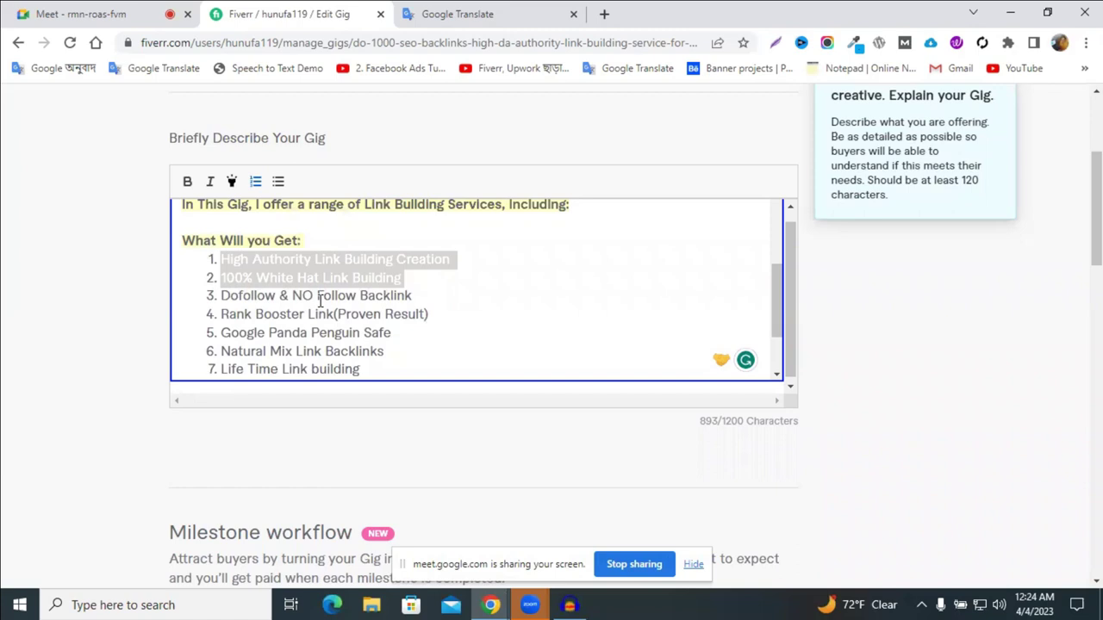
scroll(321, 300, down, 2)
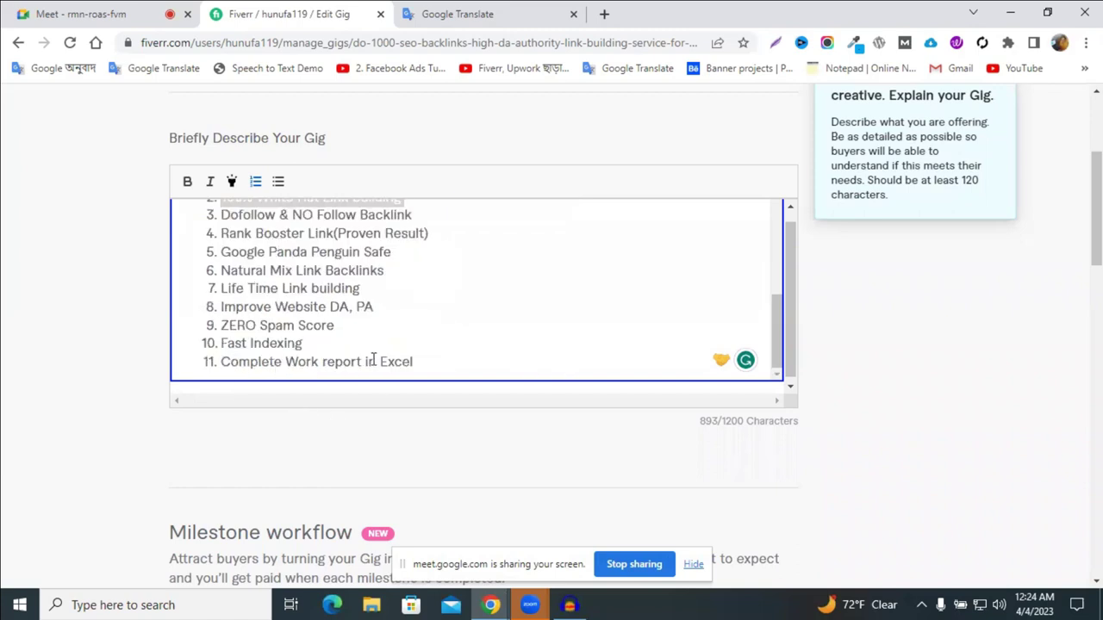
double_click(279, 362)
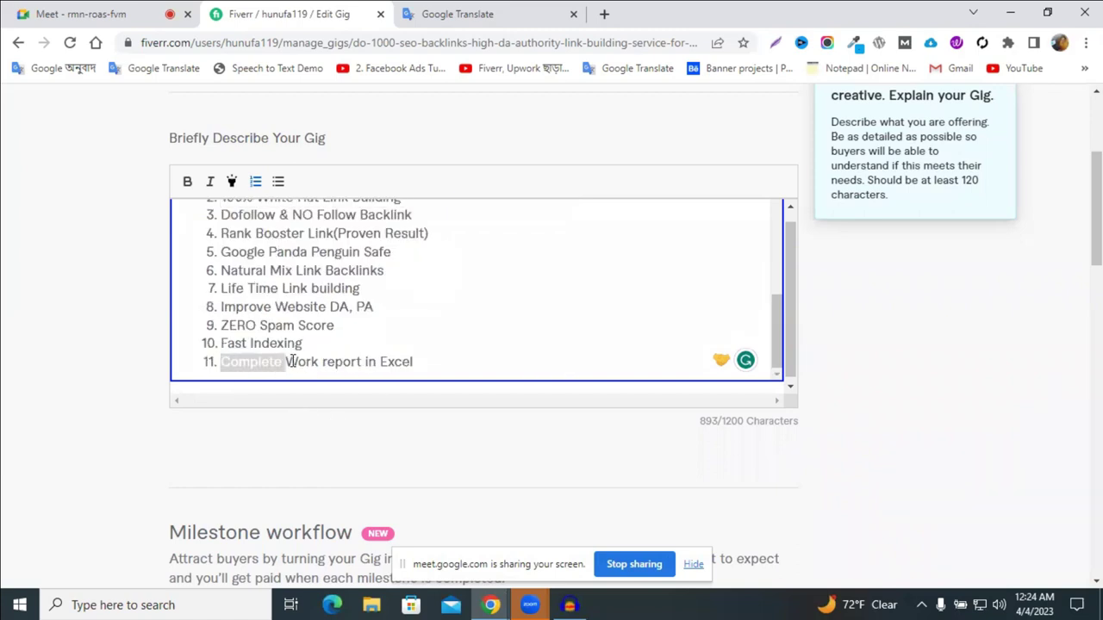
triple_click(291, 362)
drag(328, 339, 218, 278)
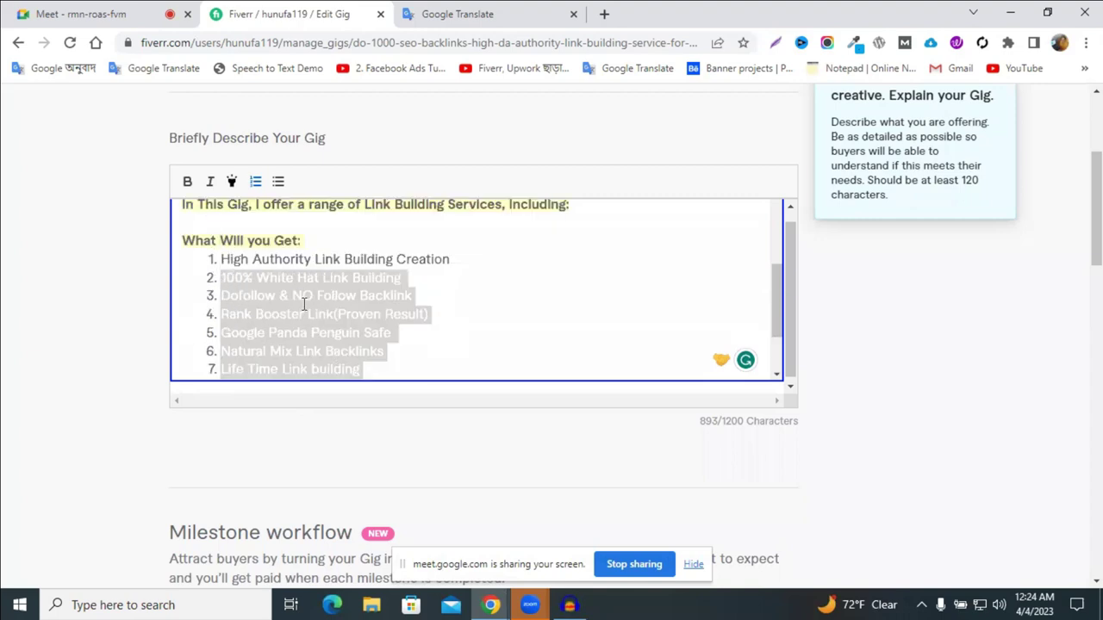
scroll(388, 308, up, 3)
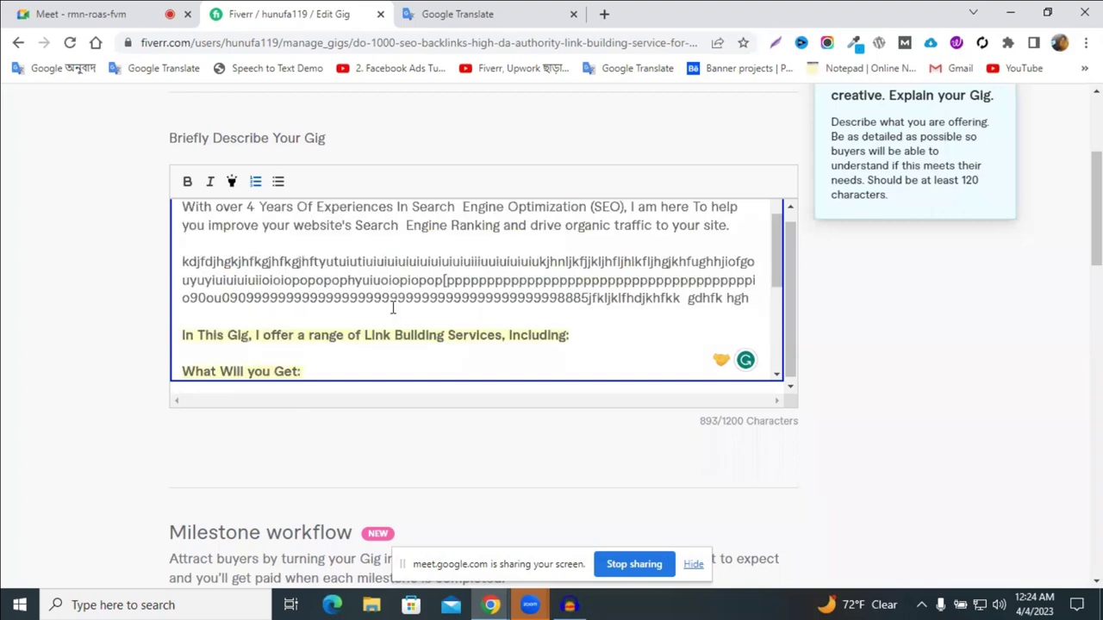
- Examine the experience introduction and the placeholder paragraph below it, comparing them with the list that follows
triple_click(255, 240)
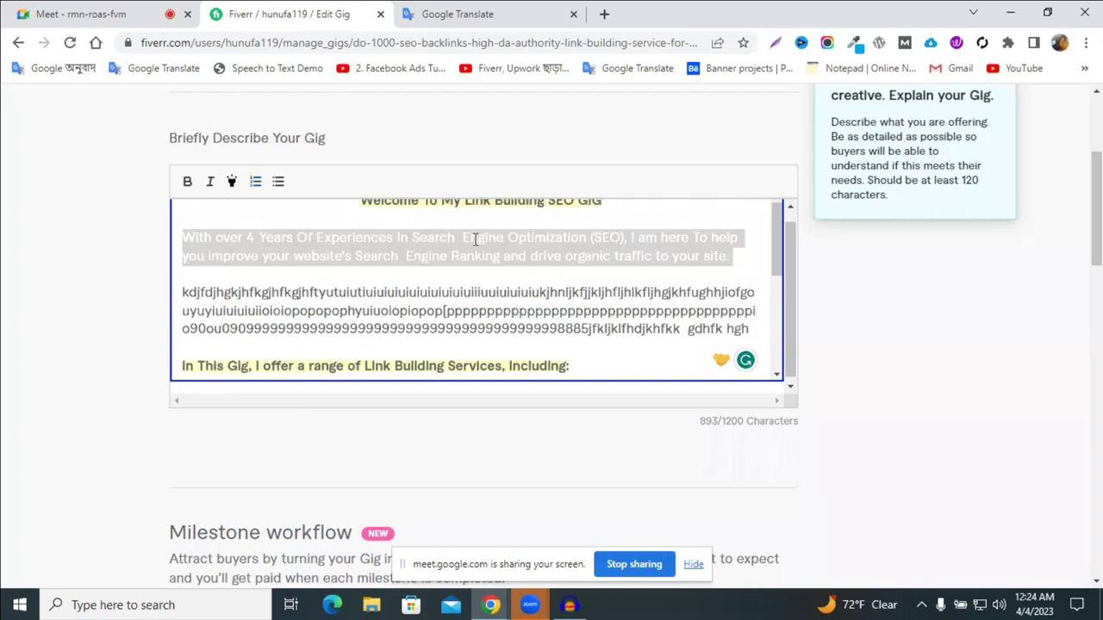
click(560, 240)
double_click(247, 239)
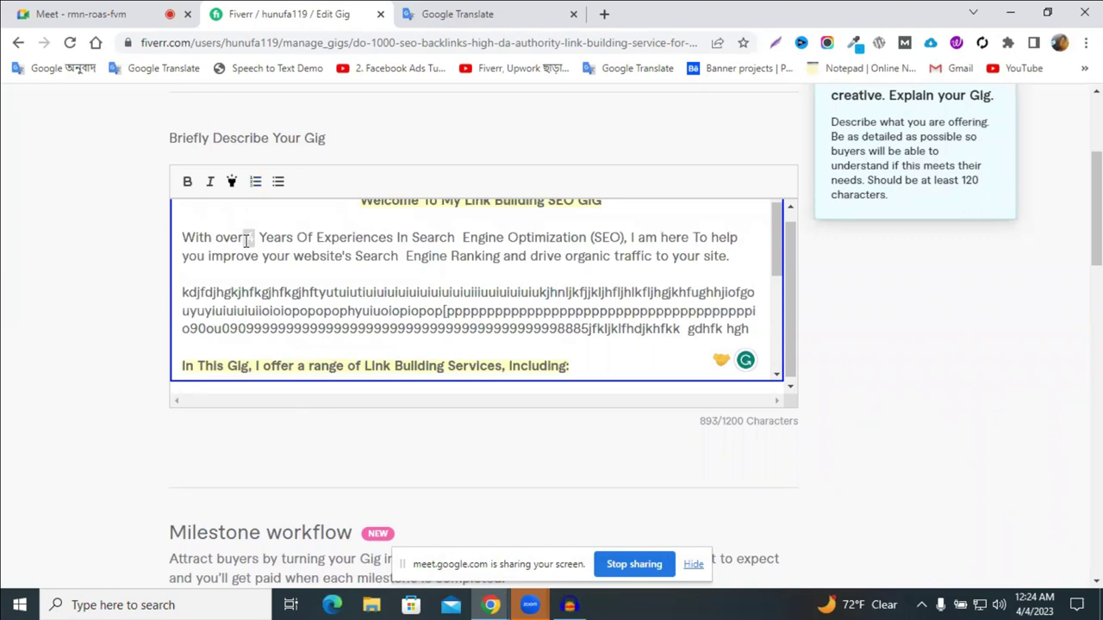
triple_click(371, 308)
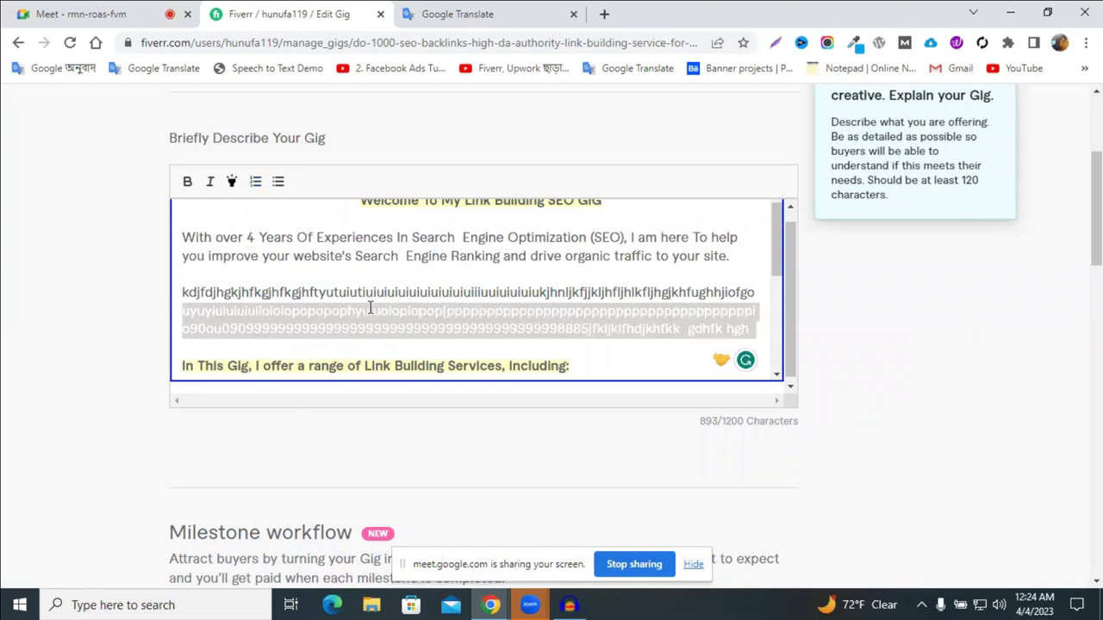
click(334, 294)
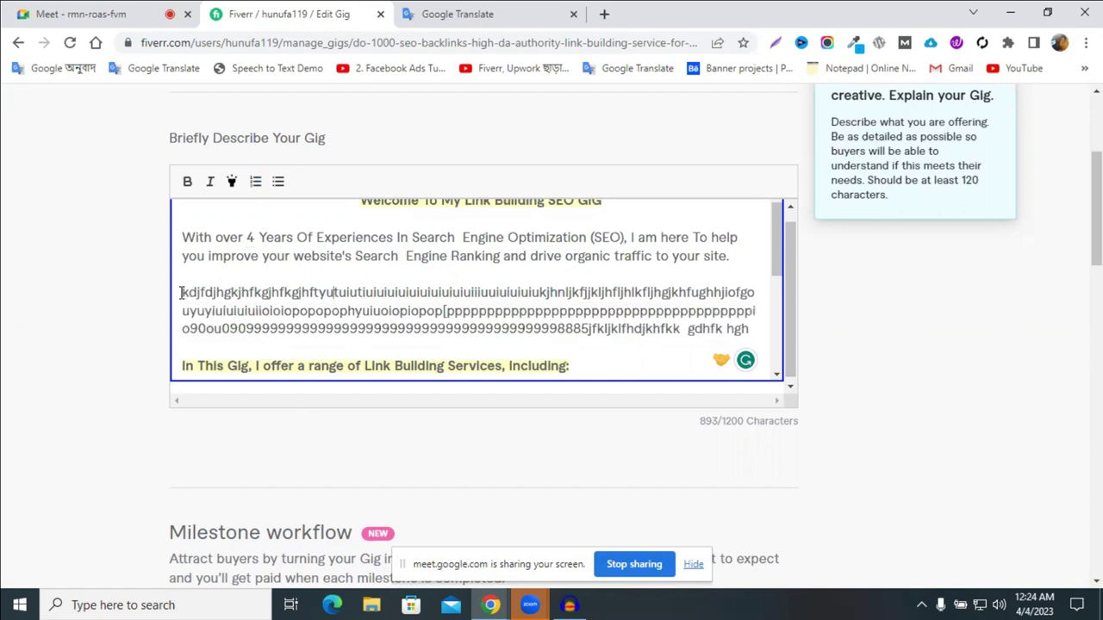
drag(181, 293, 741, 329)
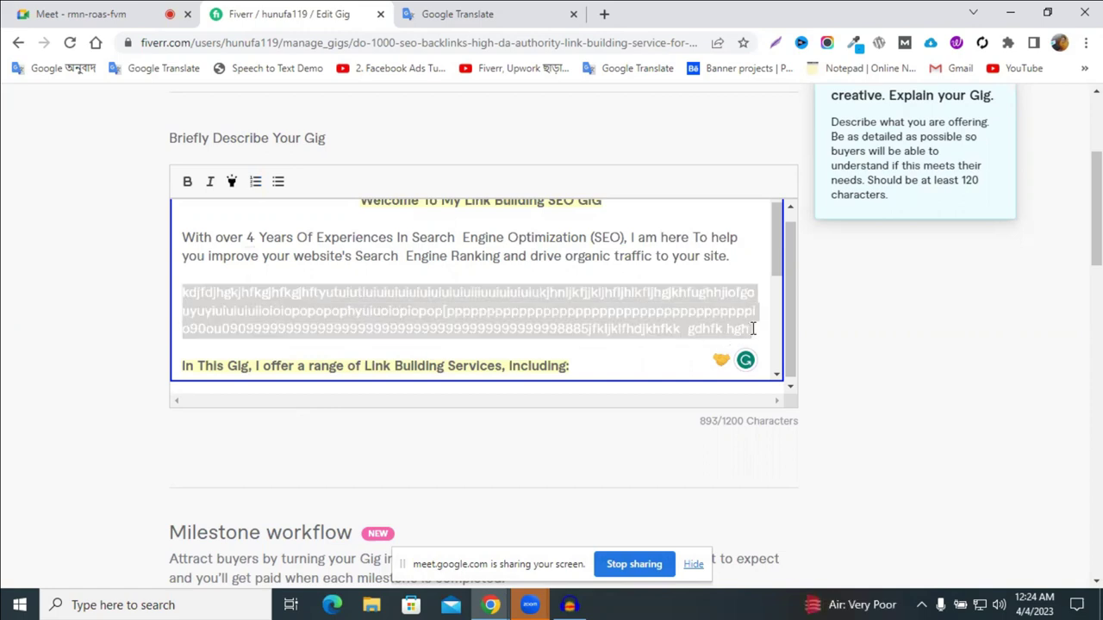
click(754, 327)
drag(753, 329, 181, 293)
drag(184, 230, 638, 343)
scroll(424, 301, down, 5)
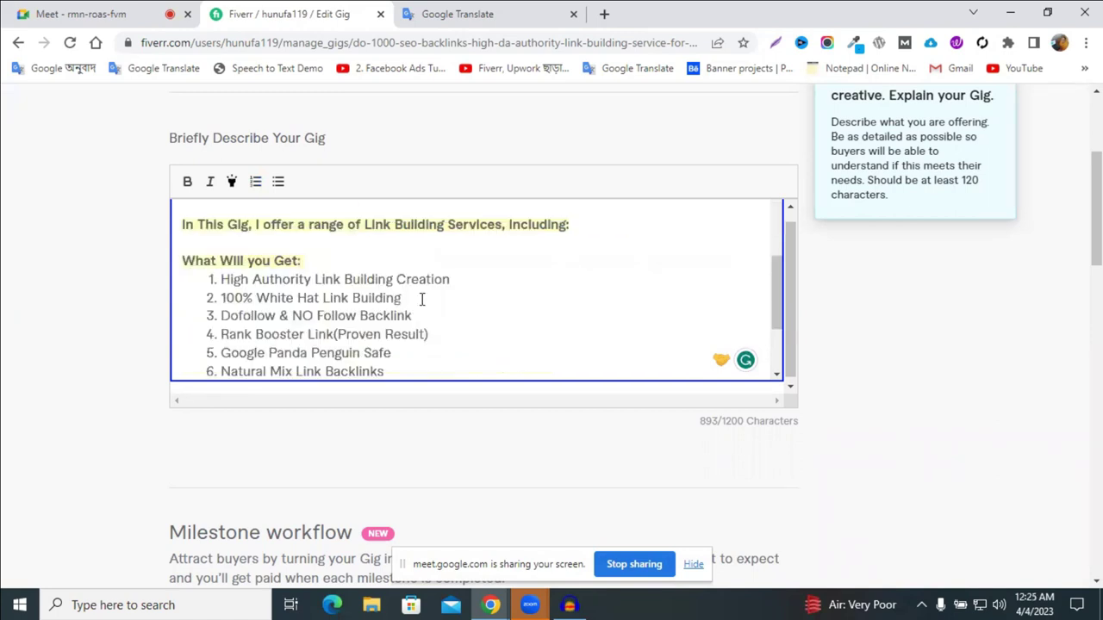
scroll(476, 330, up, 5)
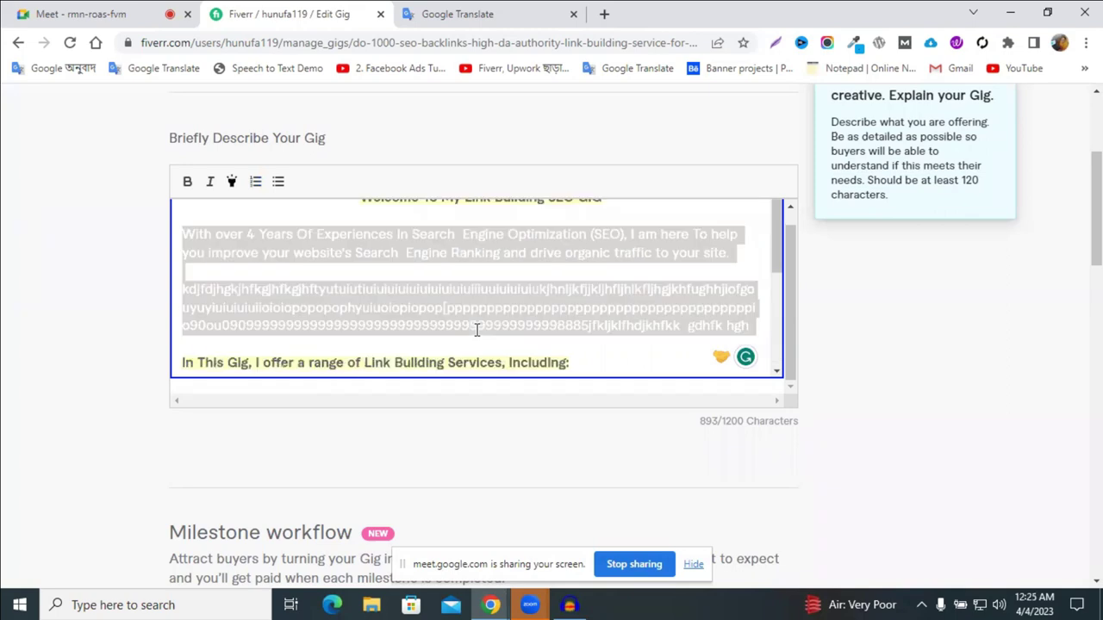
click(400, 295)
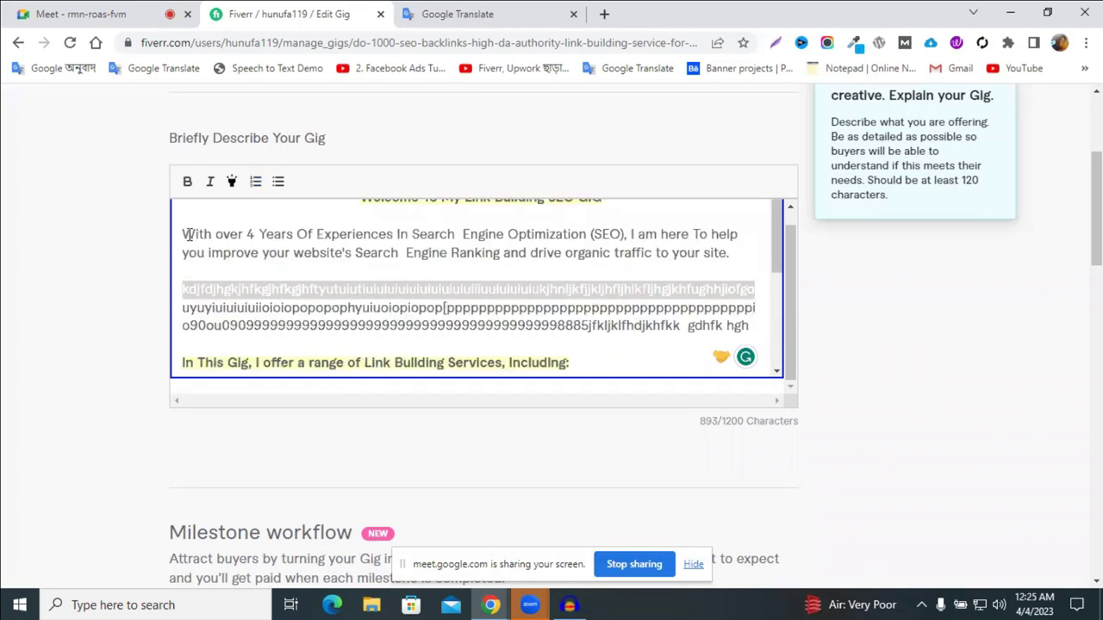
drag(184, 231, 744, 288)
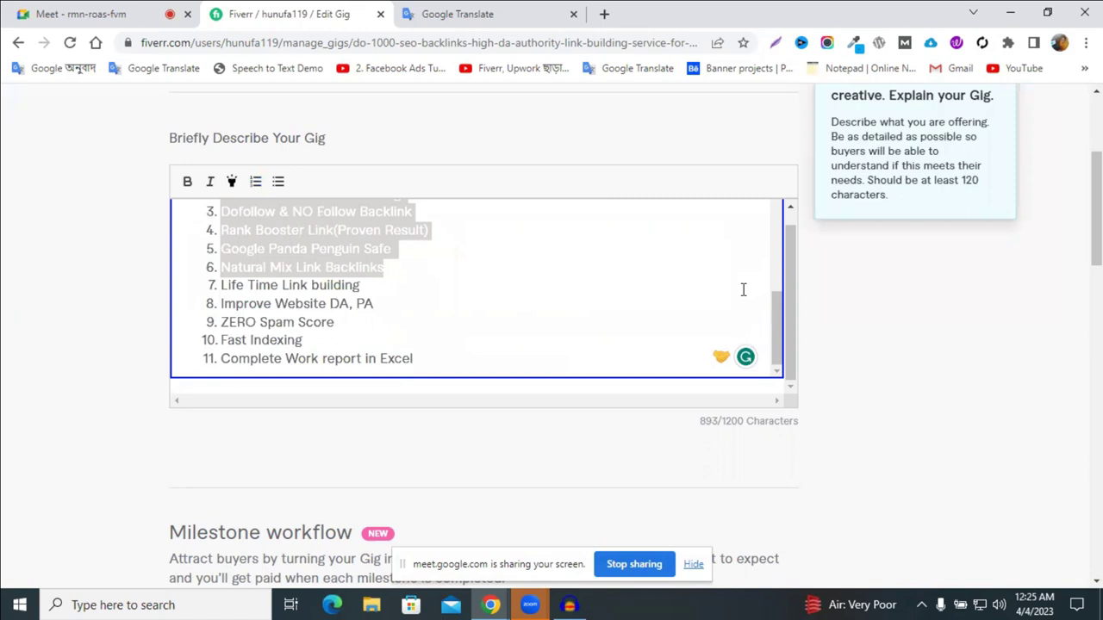
scroll(732, 319, up, 5)
click(673, 307)
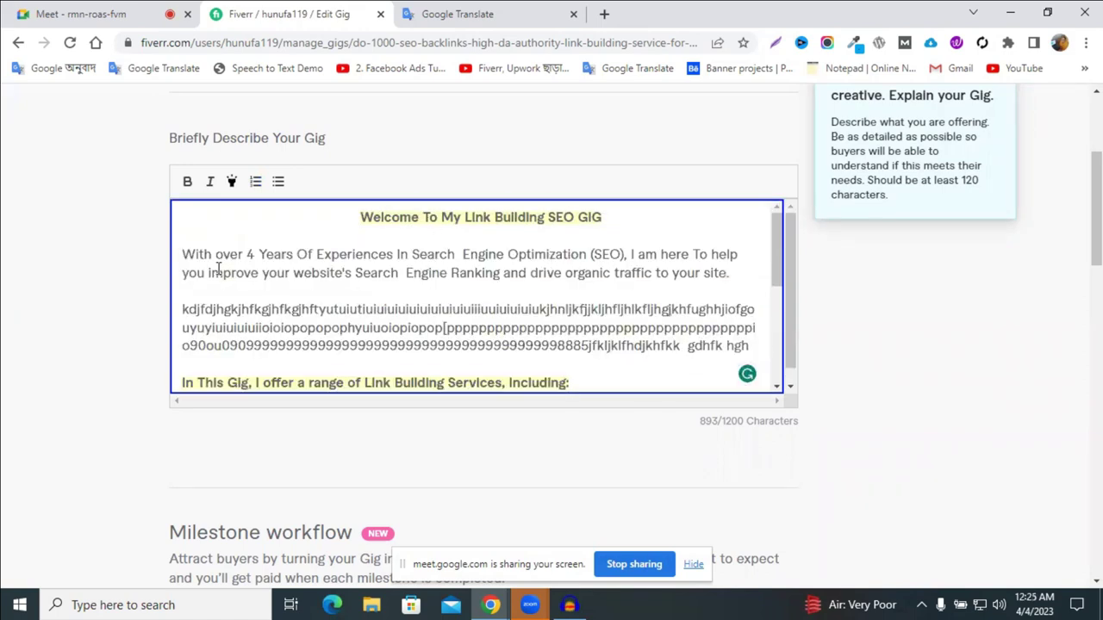
click(183, 251)
drag(323, 258, 591, 345)
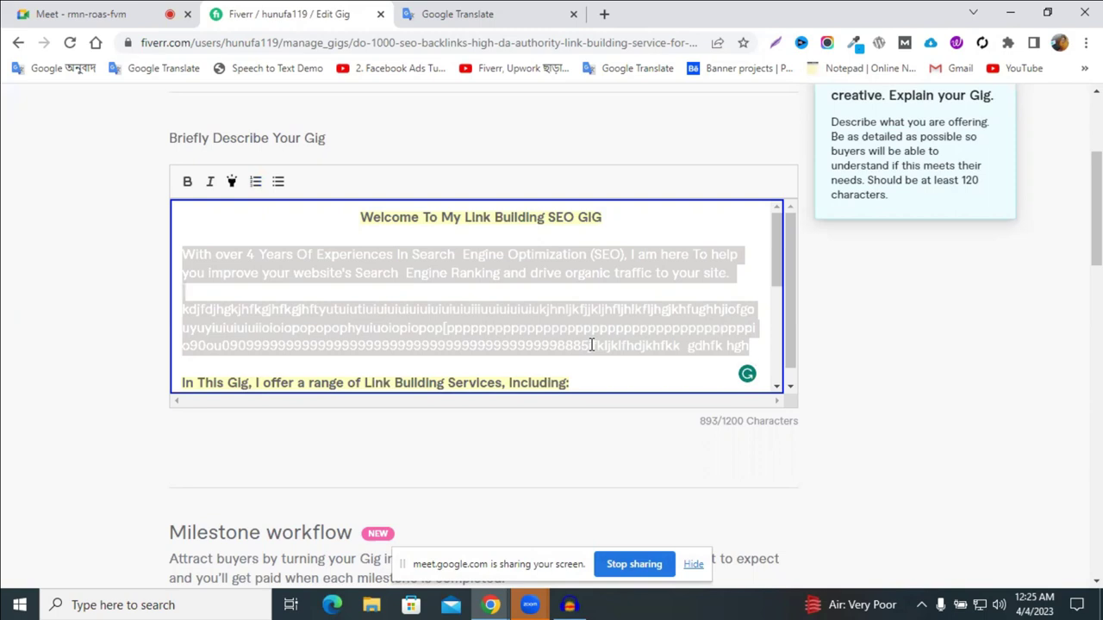
scroll(591, 345, down, 3)
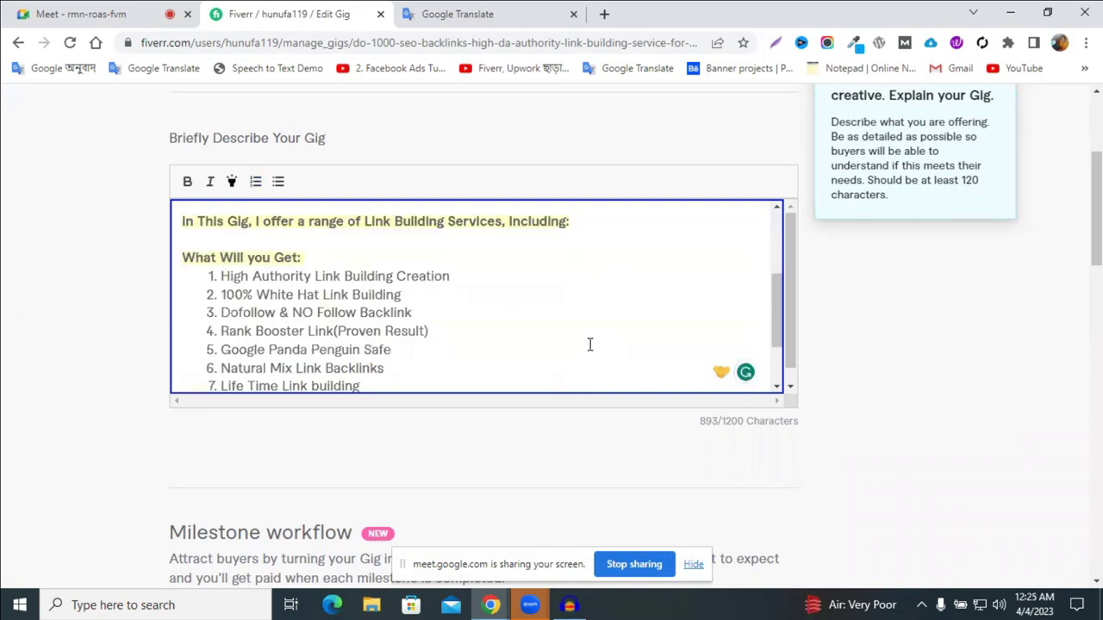
- End the numbered list and add the line "I will Do:" below it, separated by a blank line
click(473, 370)
key(Return)
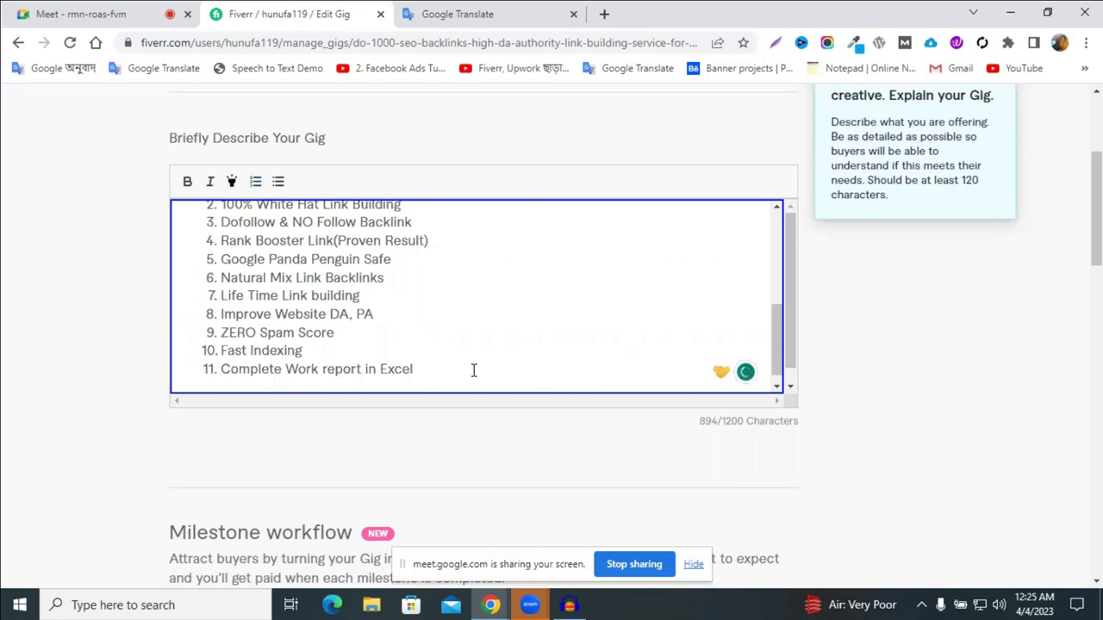
scroll(389, 308, down, 1)
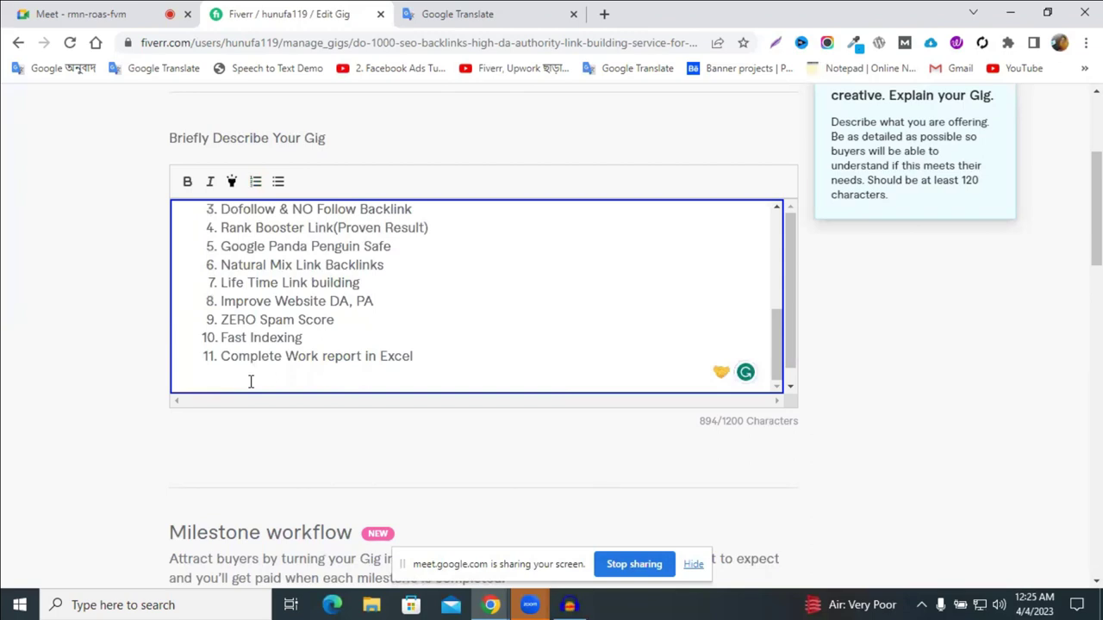
text(I eill)
mouse_move(197, 372)
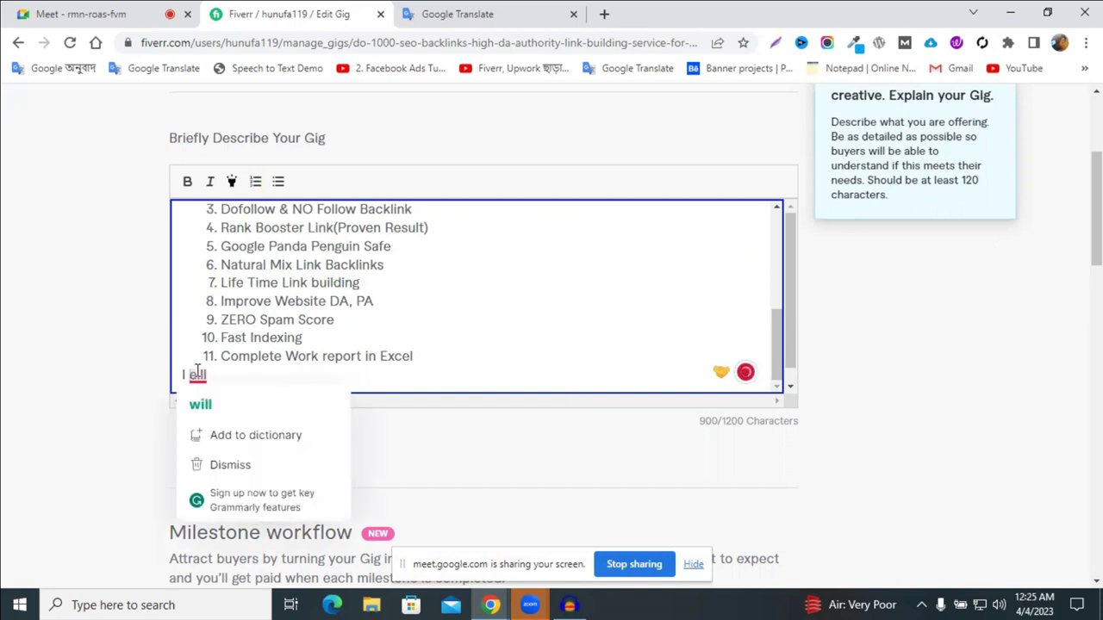
click(200, 404)
text(Do:)
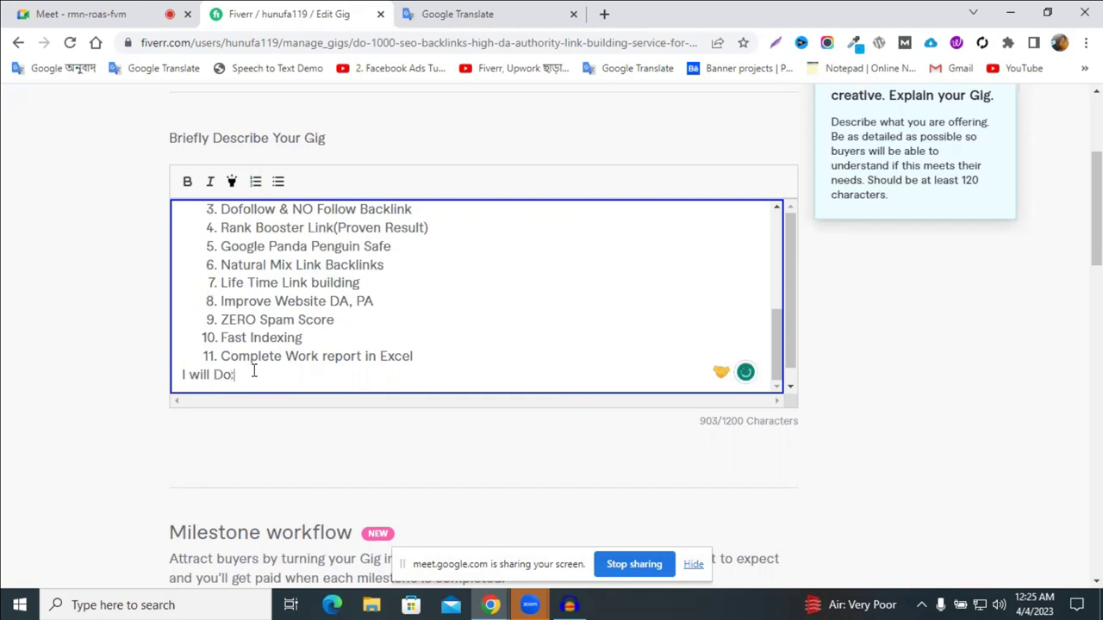
click(182, 375)
key(Return)
scroll(293, 365, down, 1)
- Apply the highlight to the "I will Do:" line below the list
drag(237, 375, 146, 379)
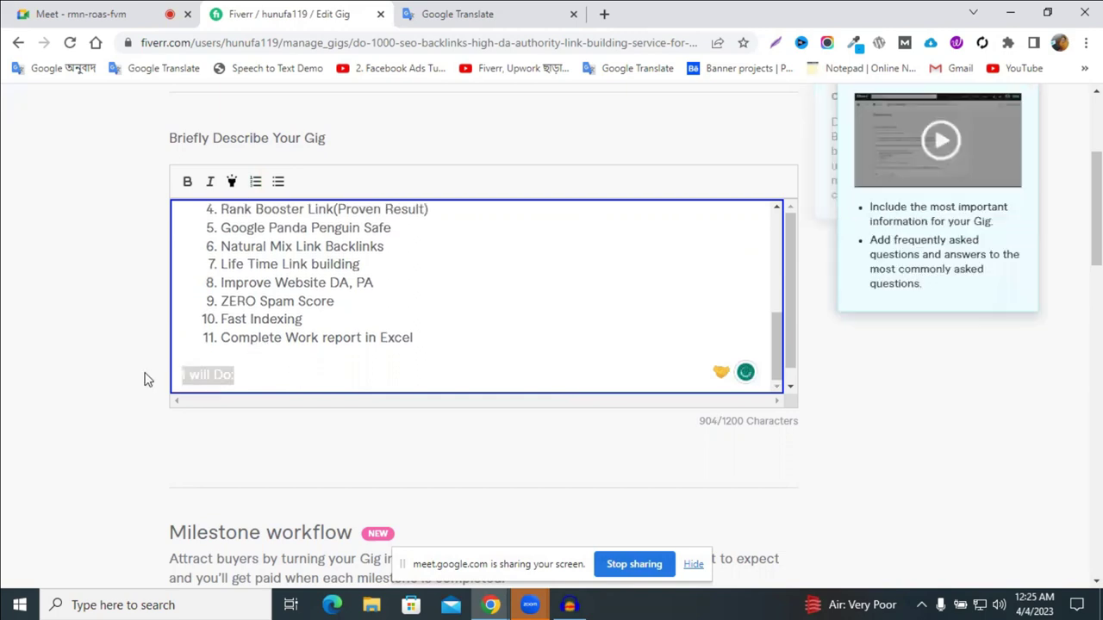
click(232, 182)
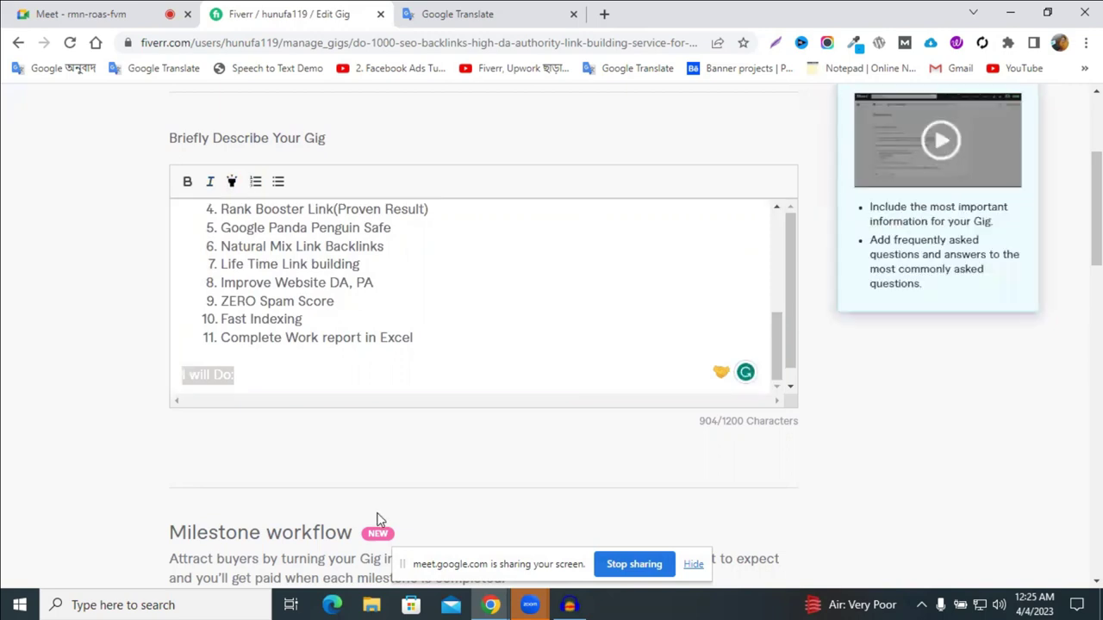
click(236, 384)
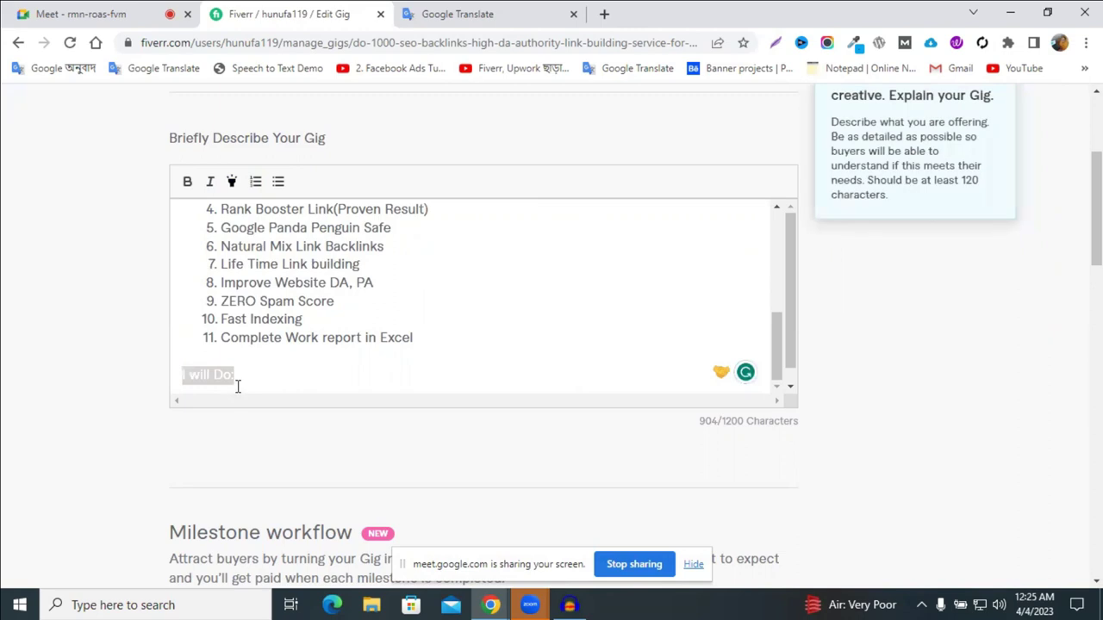
- Reword the highlighted line to "I Can Do:" and start a new line below it
drag(196, 372, 194, 372)
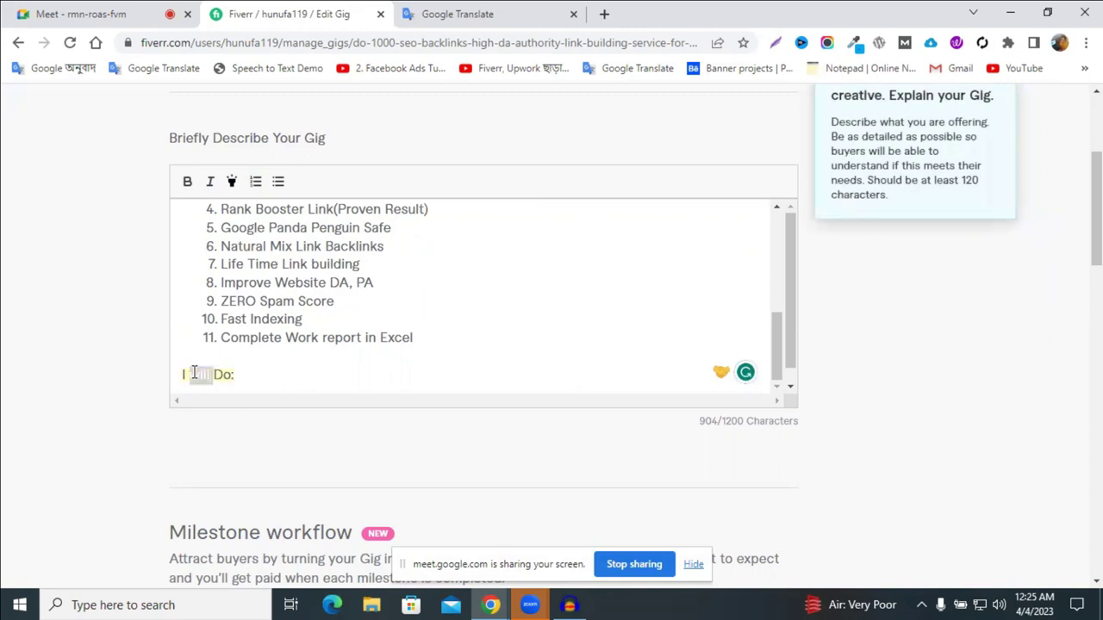
text(Can)
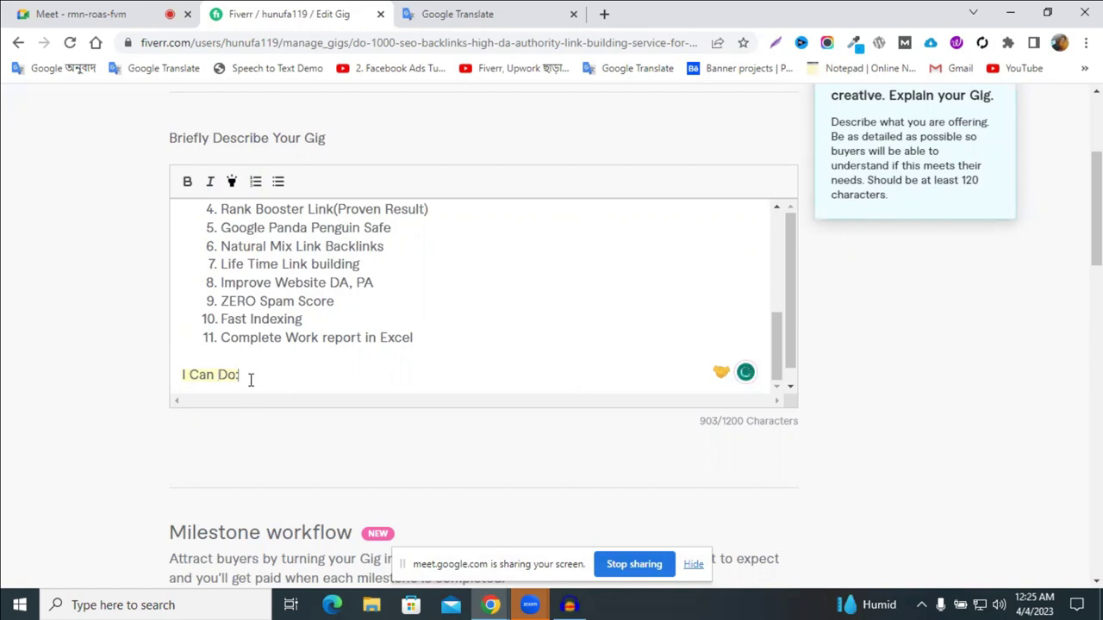
key(Return)
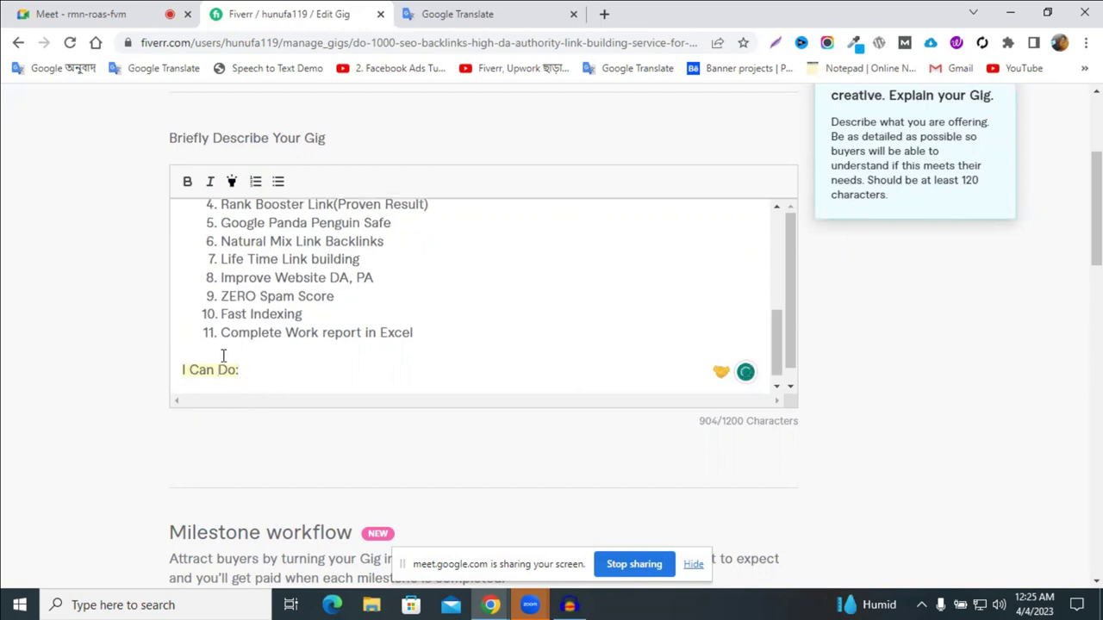
- Make the "I Can Do:" heading bold and place the text cursor at its end
triple_click(199, 369)
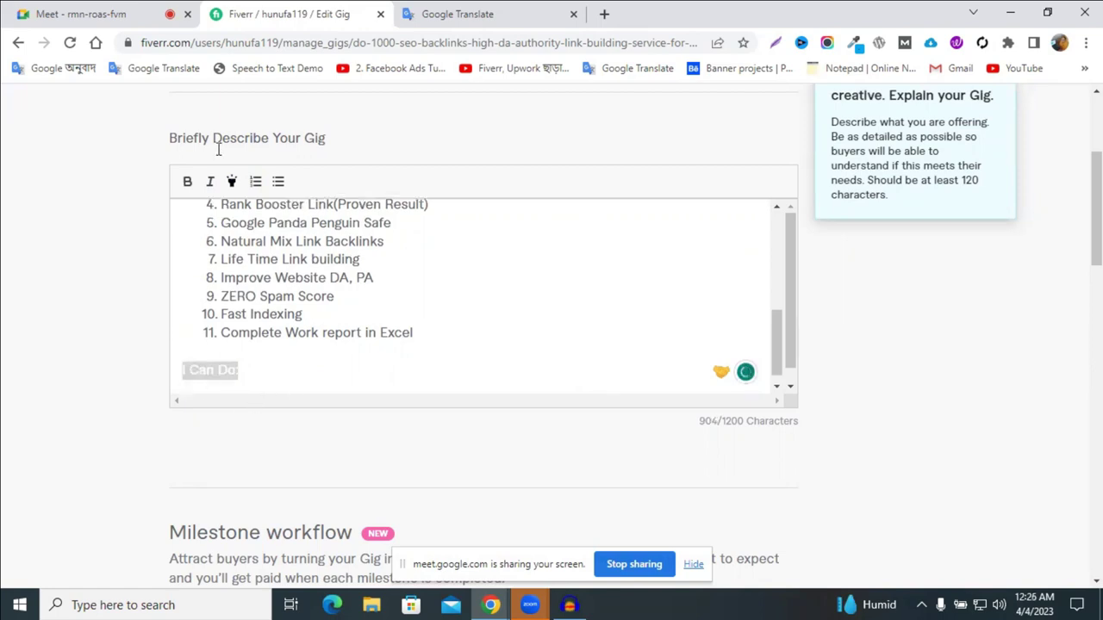
click(188, 182)
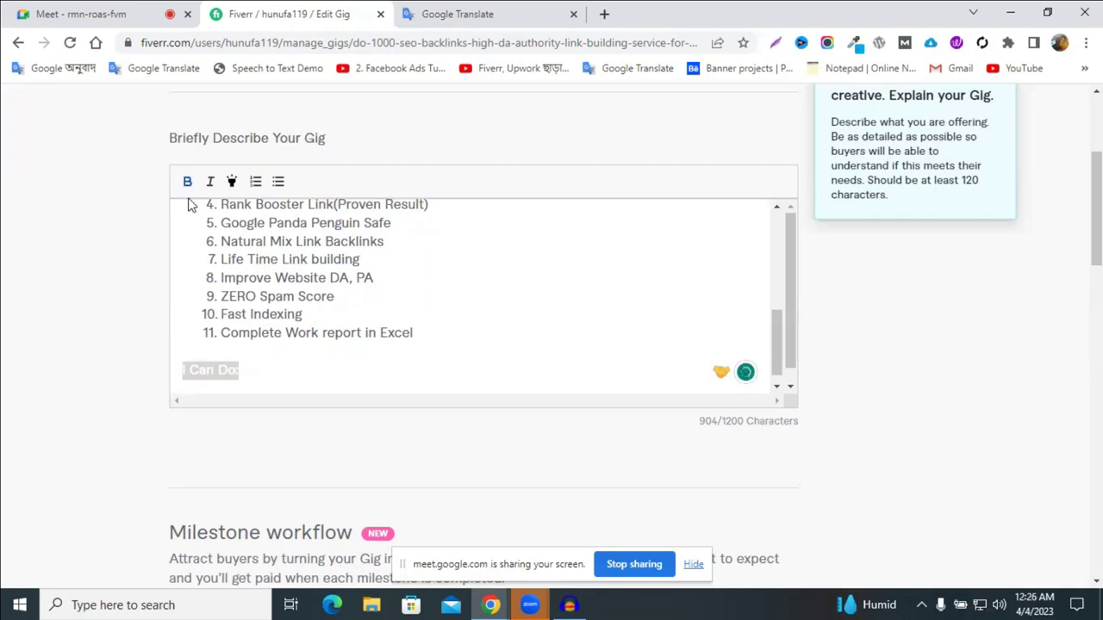
click(262, 378)
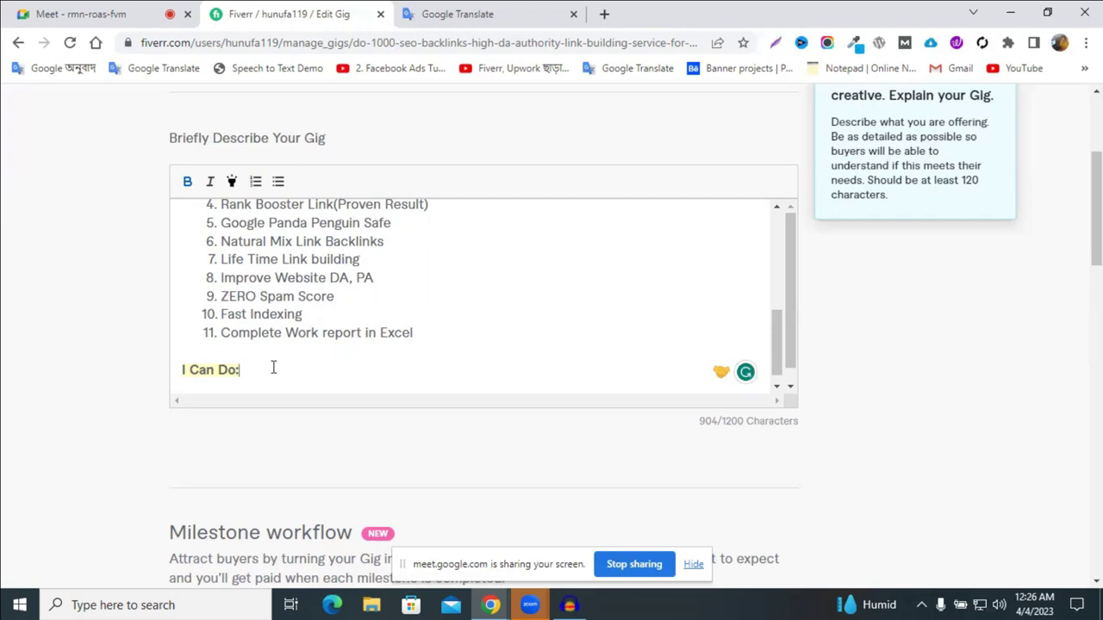
- Start a bulleted list on a new line below the "I Can Do:" heading, keeping the heading itself unbulleted
click(278, 182)
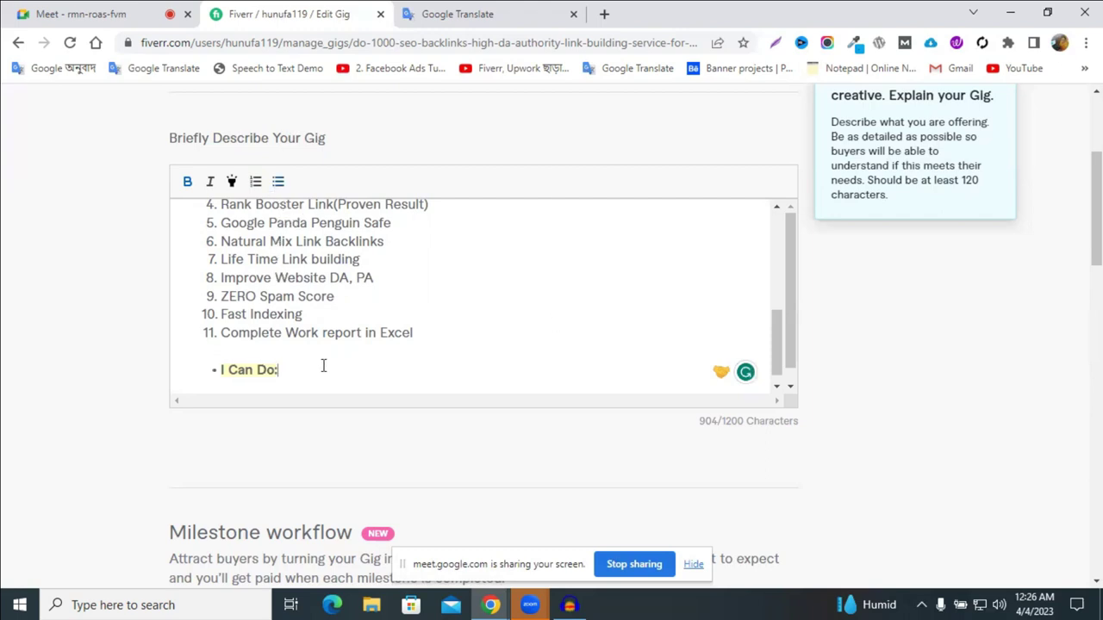
click(280, 184)
key(Return)
click(278, 182)
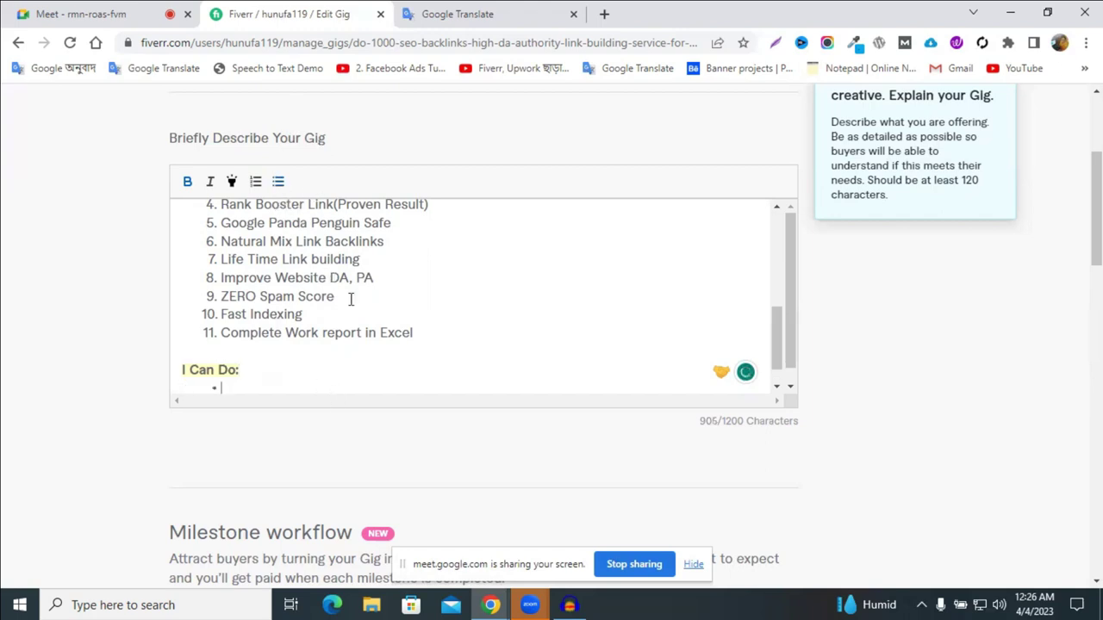
scroll(351, 299, down, 1)
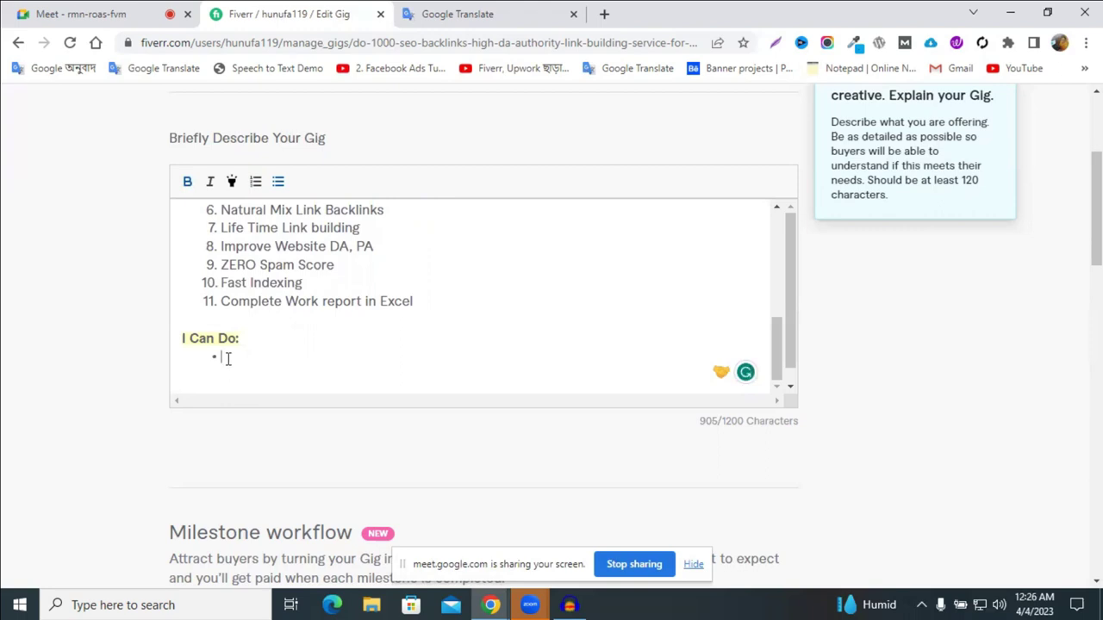
- Enter "Social Bookmarking" as the first bullet, clear its bold and highlight formatting, and place the text cursor on the next bullet
text(Social)
double_click(237, 351)
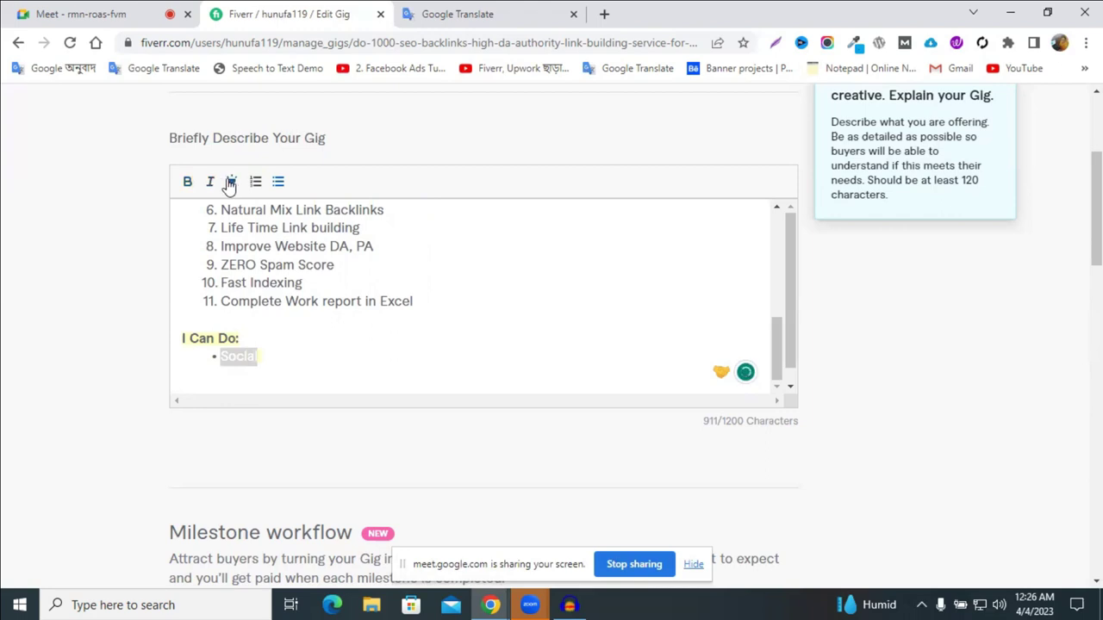
click(297, 364)
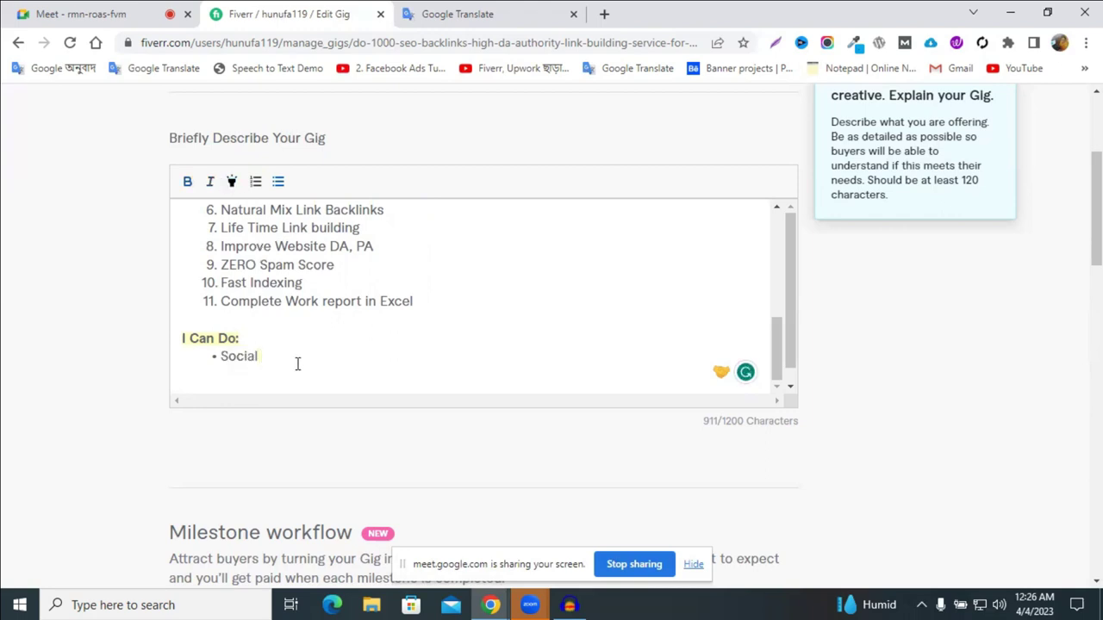
text(Bookmarking)
key(Return)
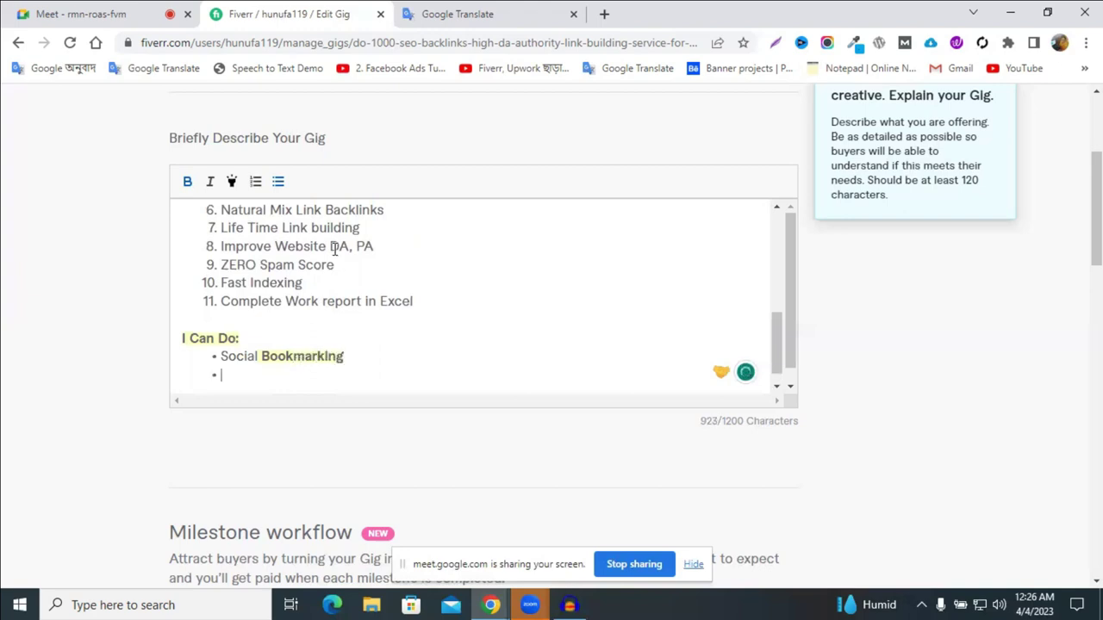
triple_click(312, 357)
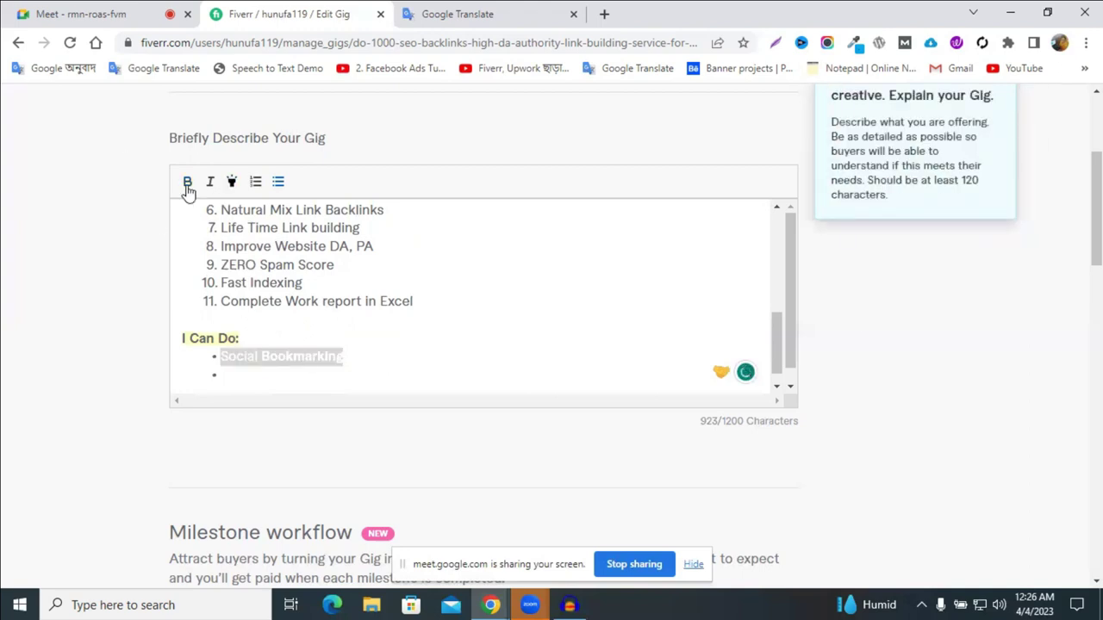
click(262, 375)
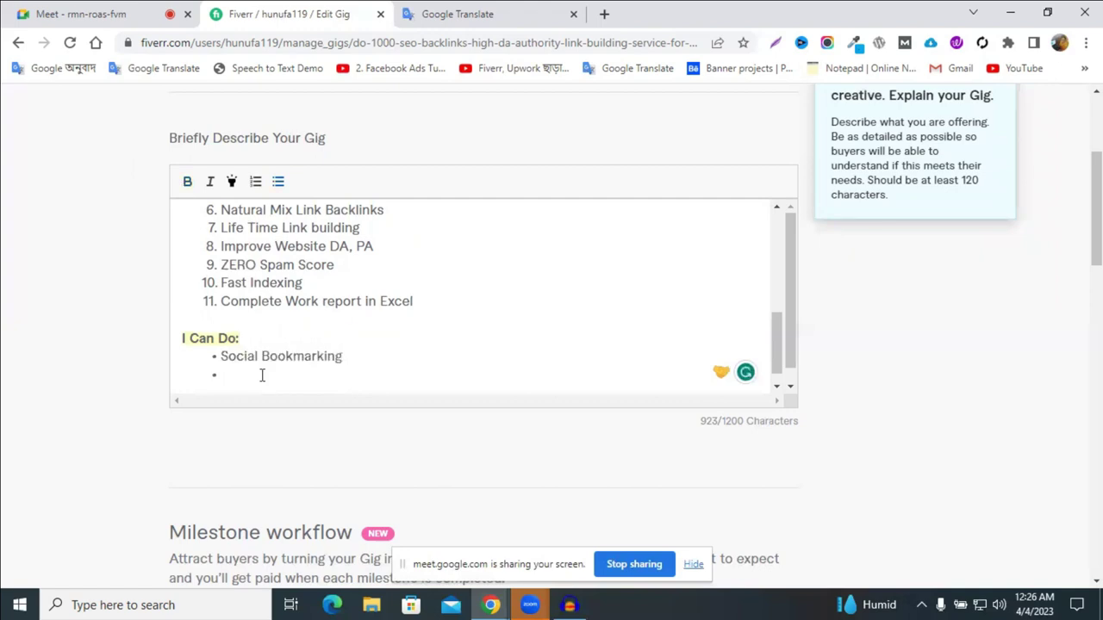
- Add the bullets "Web 2.0 Backlink" and "Article Submission" below "Social Bookmarking", correcting the spelling of "Article"
text(Web 2.0 Backl)
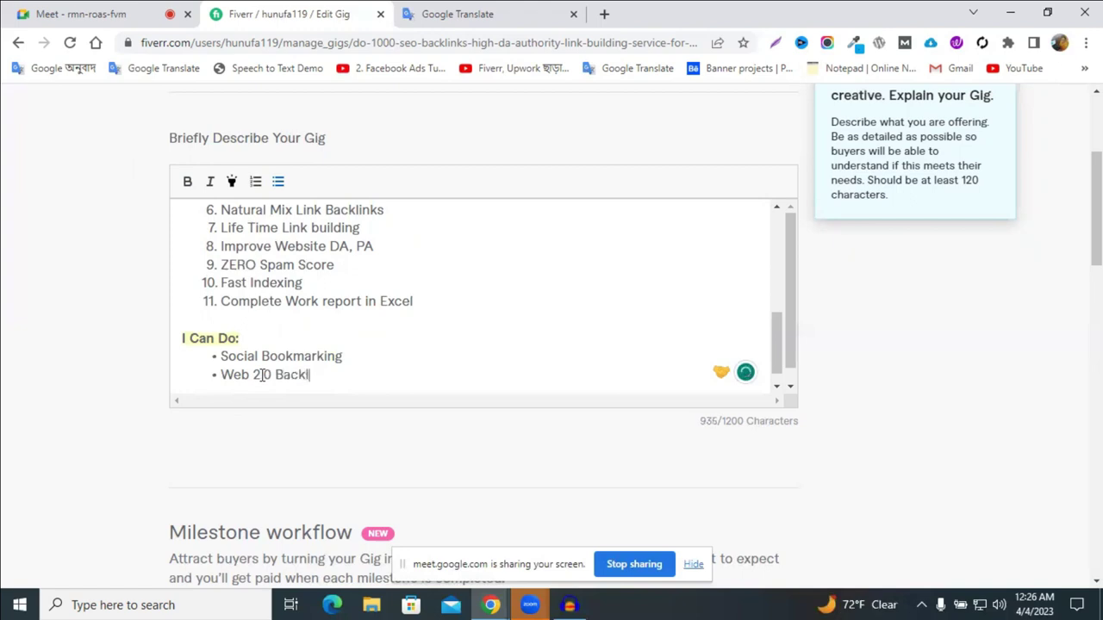
text(ink)
key(Return)
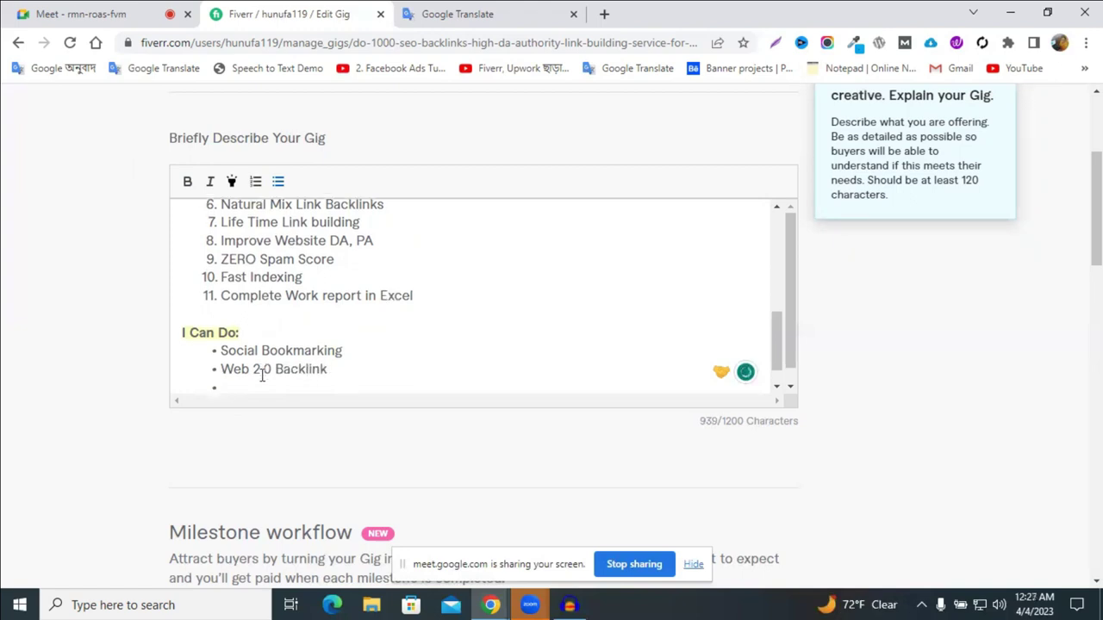
text(A)
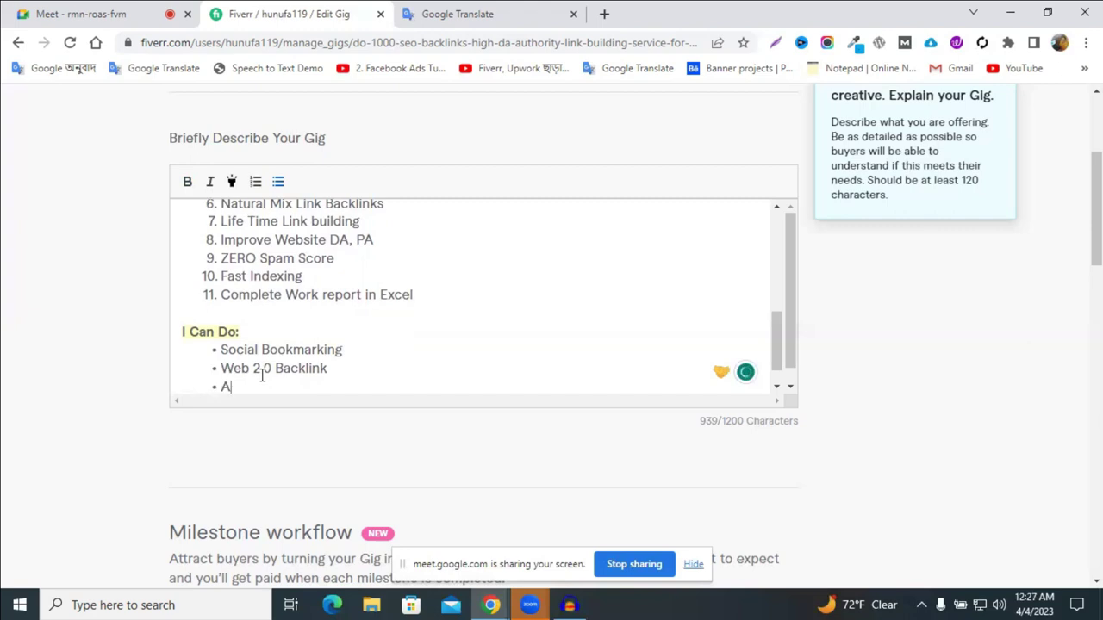
text(rtical)
text(Su)
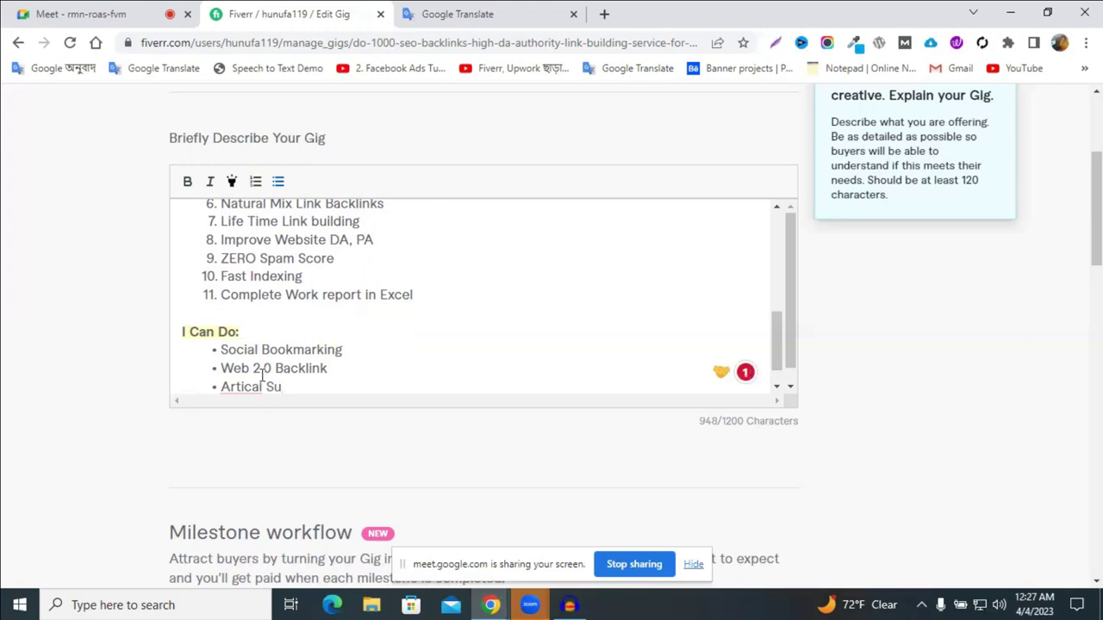
text(bmission)
key(Return)
mouse_move(243, 373)
click(243, 399)
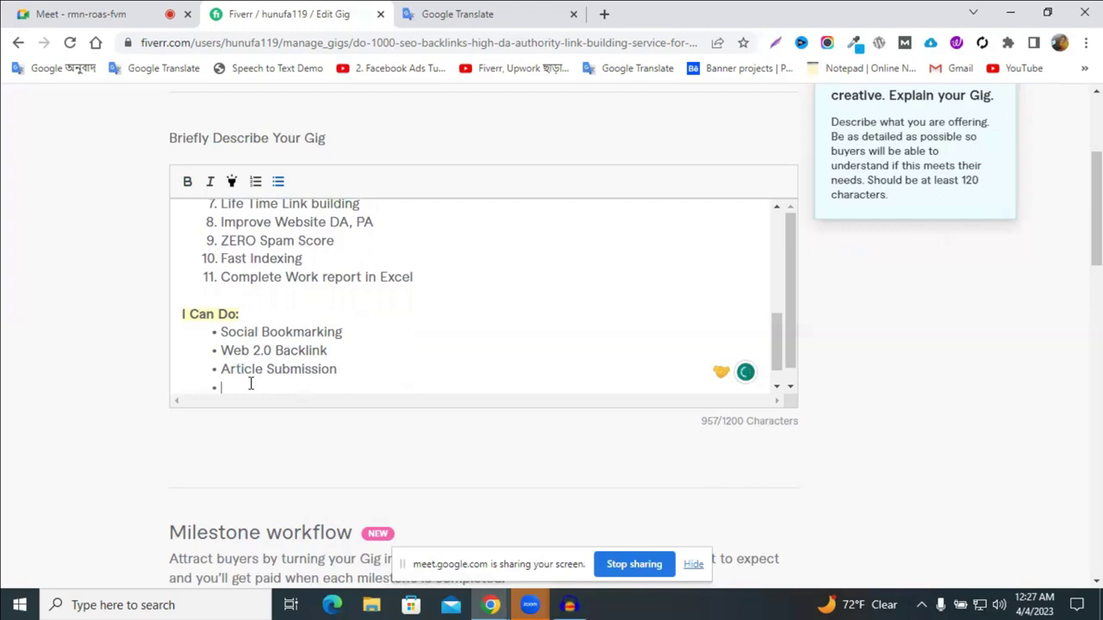
- Add the bullet "Profile Backlink" below "Article Submission" and start another bullet
text(P)
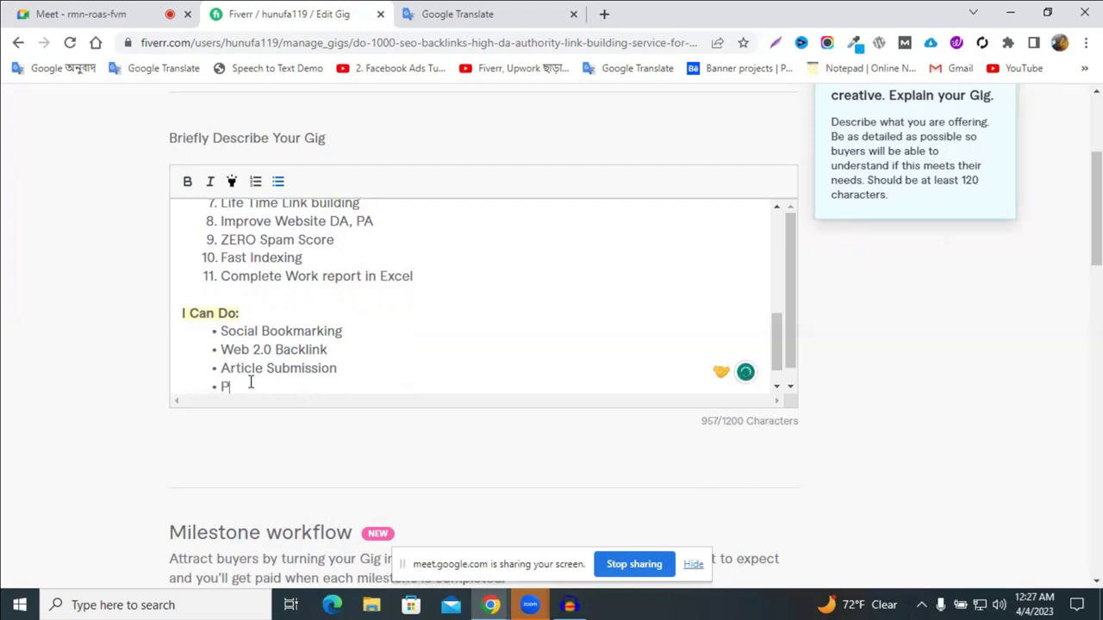
text(rofile Backlink)
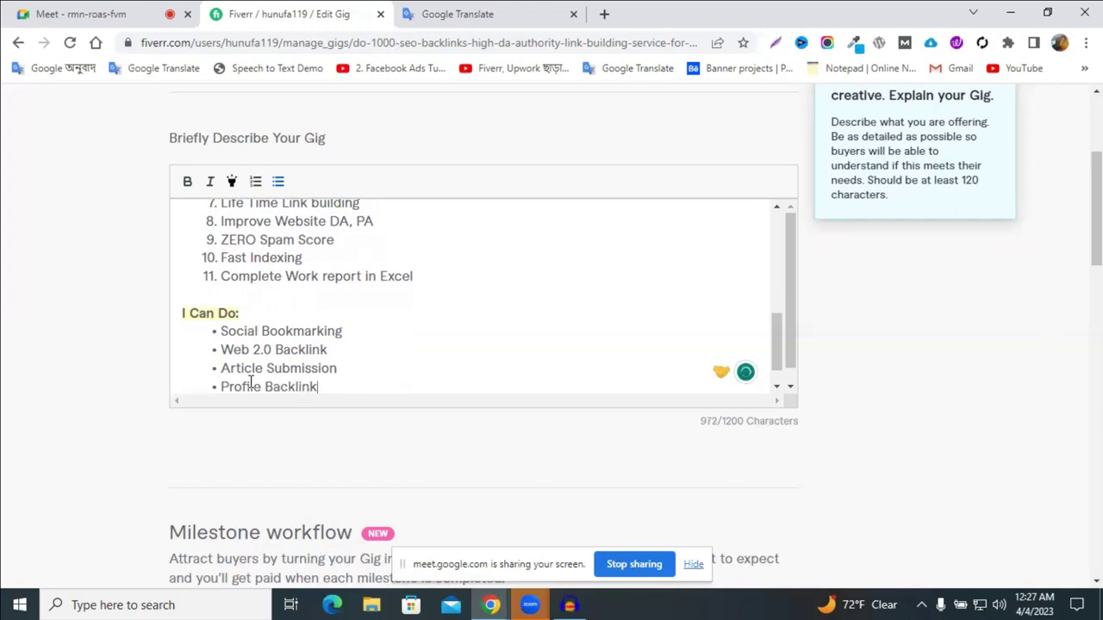
key(Return)
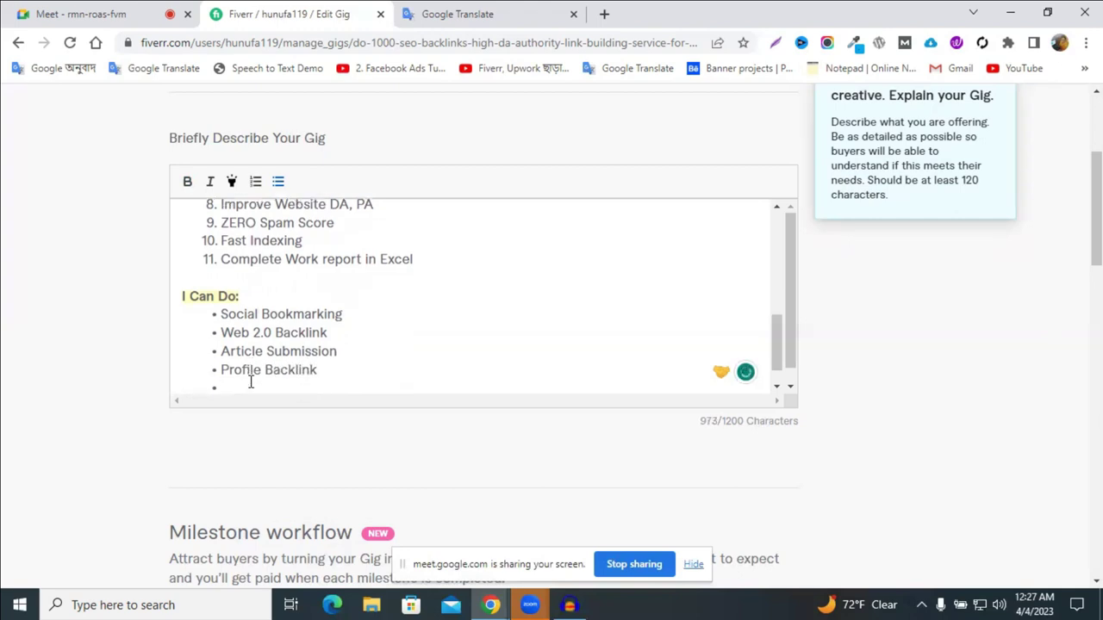
- Add the bullet "PBN Backlink", copying the word "Backlink" from the bullet above, and start another bullet
text(PN)
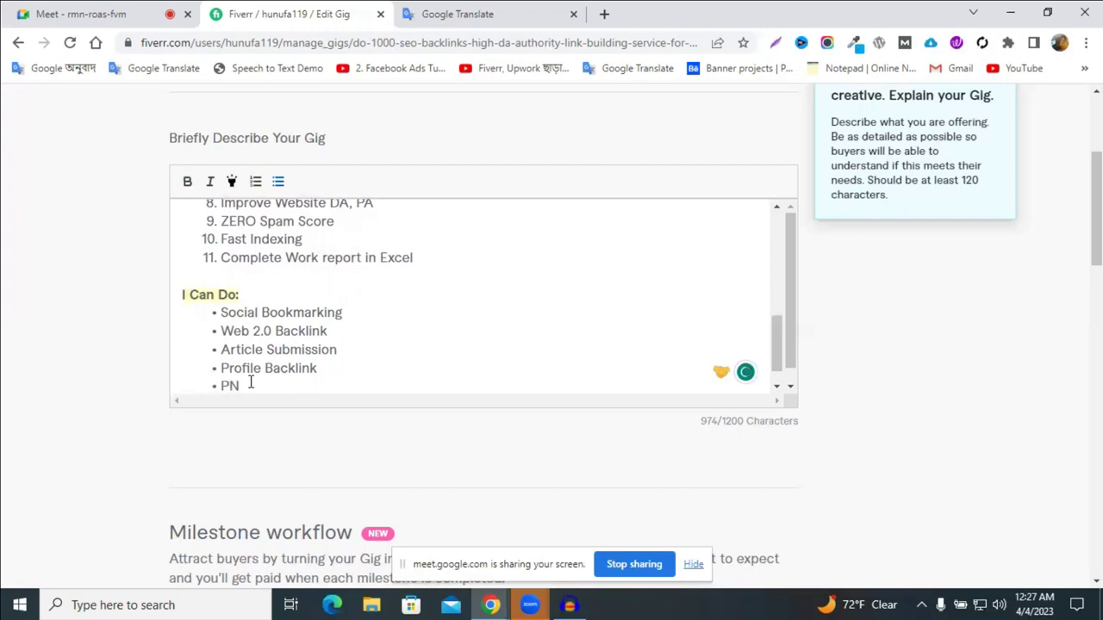
key(BackSpace)
text(BN)
double_click(299, 368)
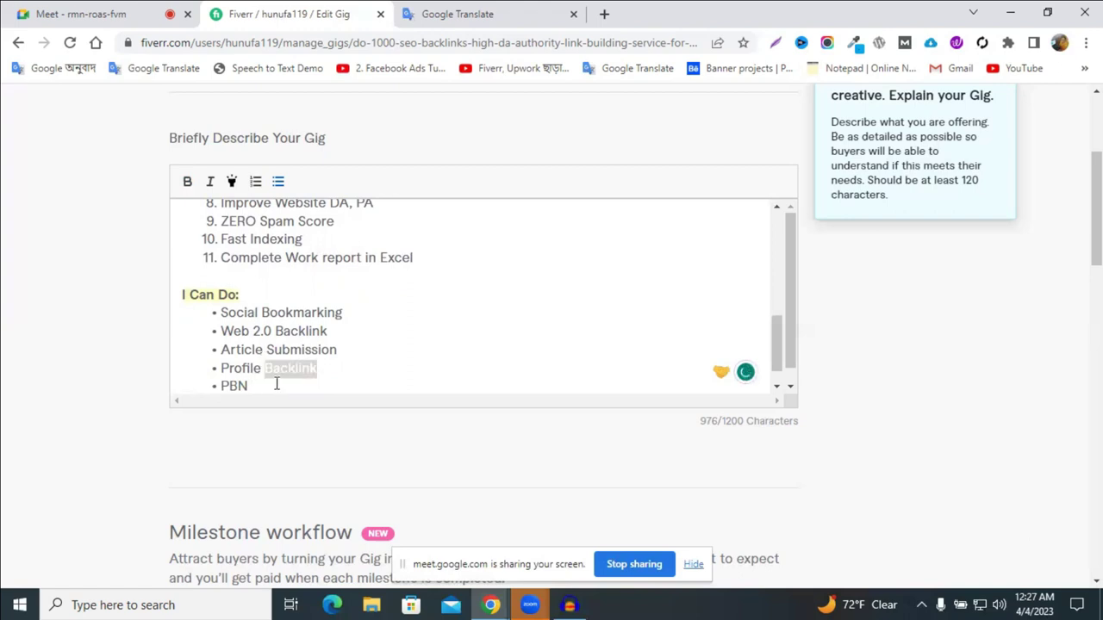
key(ctrl+c)
click(276, 386)
key(ctrl+v)
scroll(325, 385, down, 1)
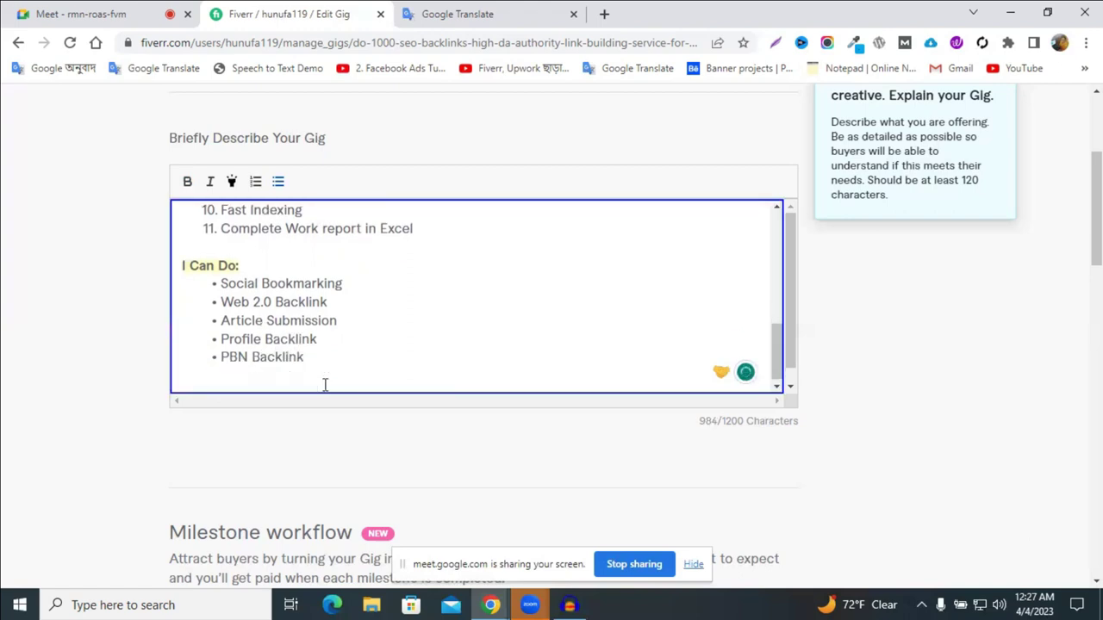
key(Return)
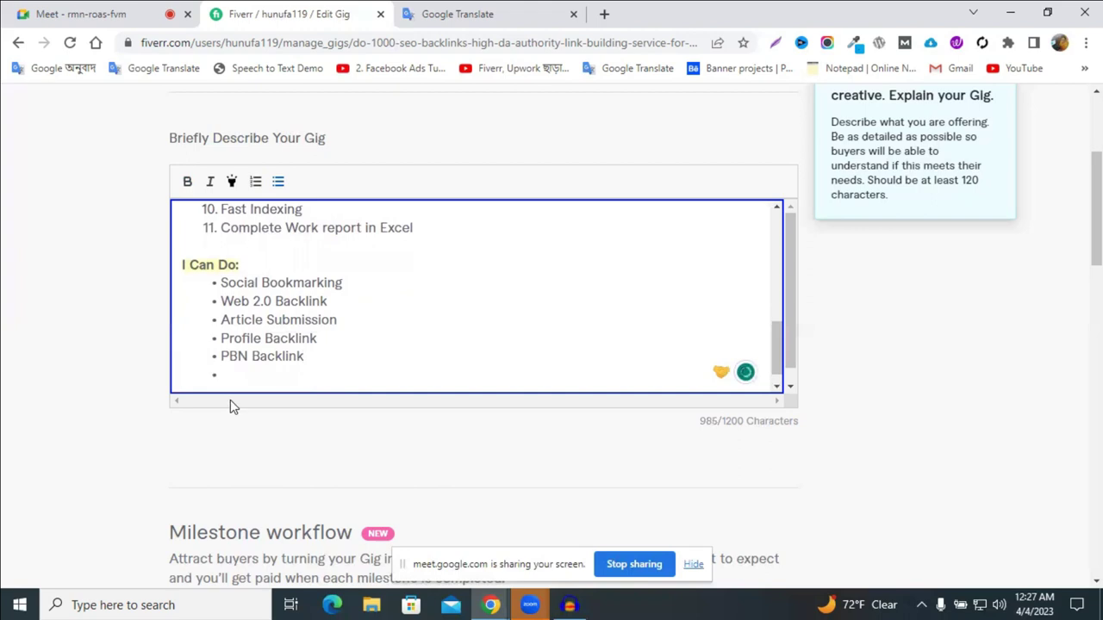
- Add the bullets "Blog Commenting" and "Directory Submission", copying the word "Submission" from the "Article Submission" bullet
text(Blog Com)
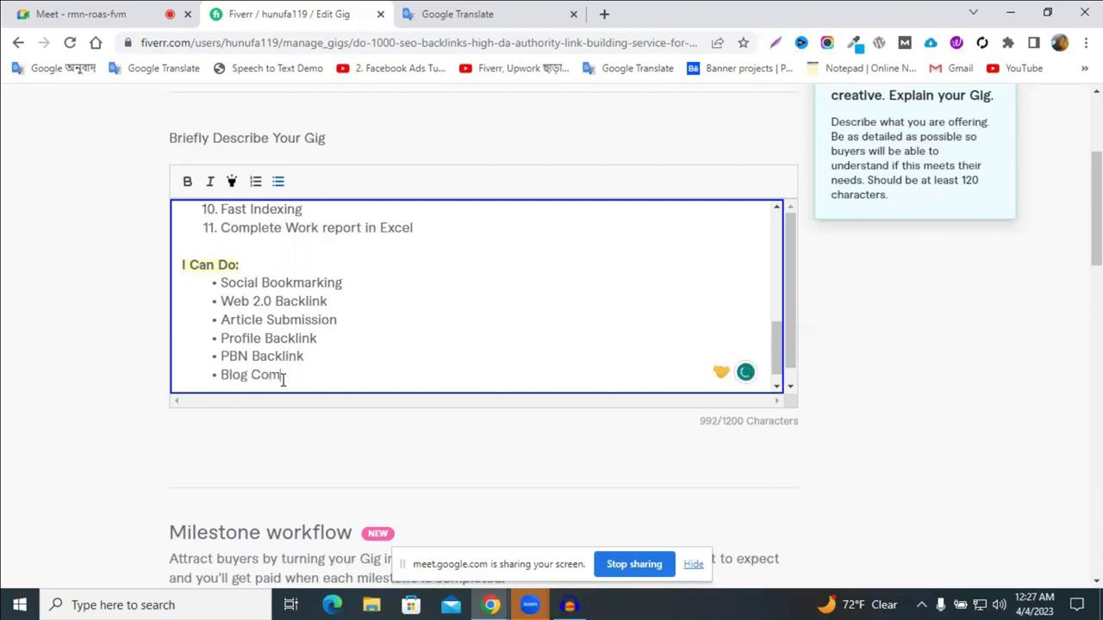
text(menting)
key(Return)
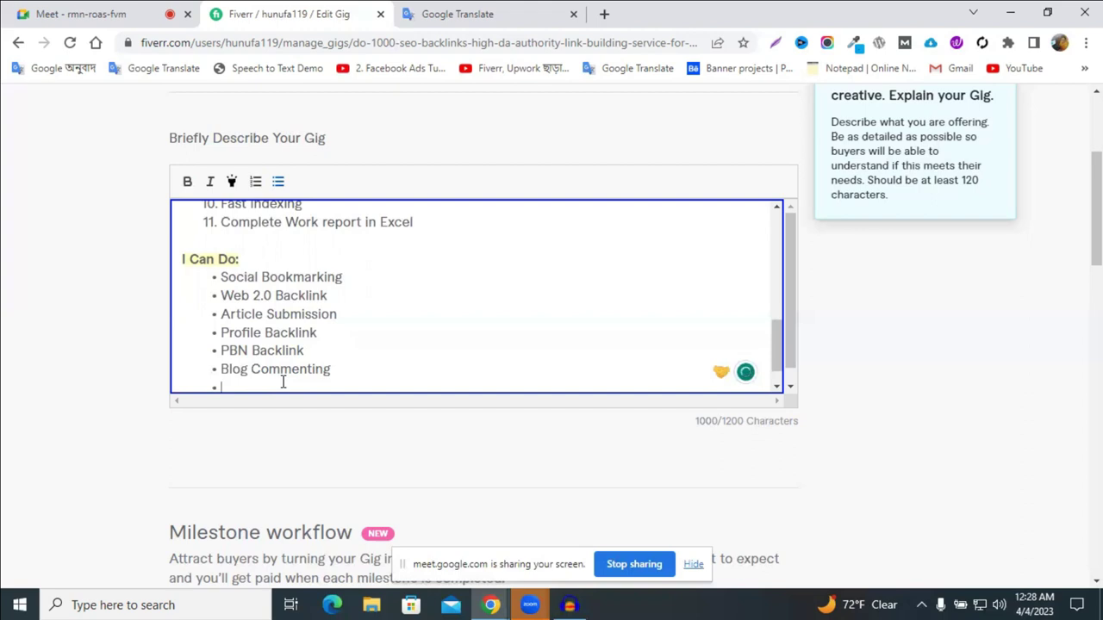
text(D)
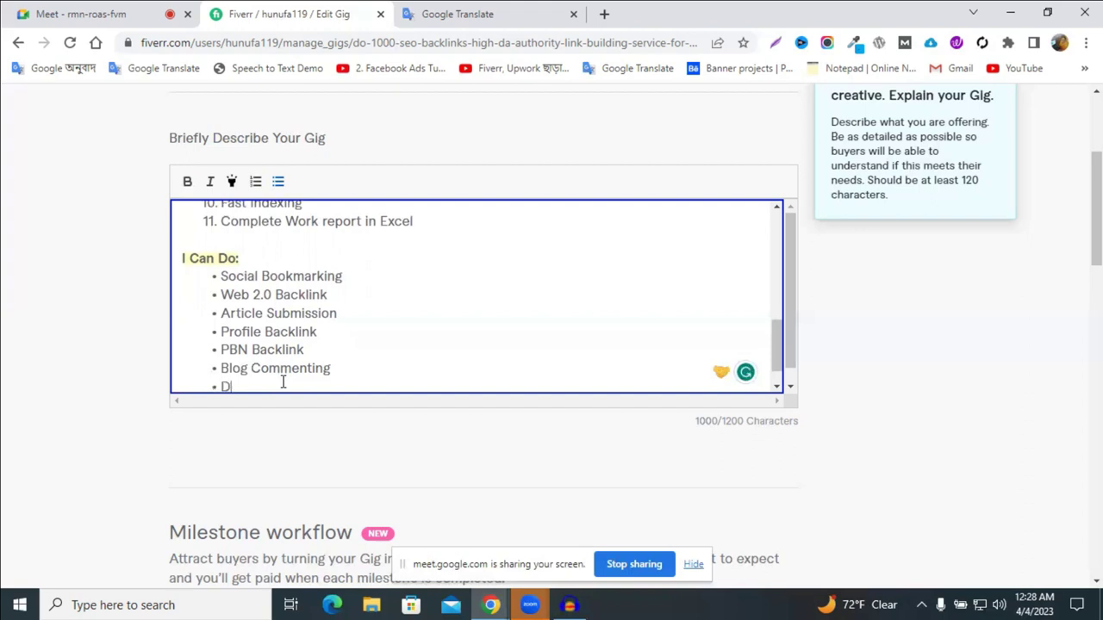
text(irectory)
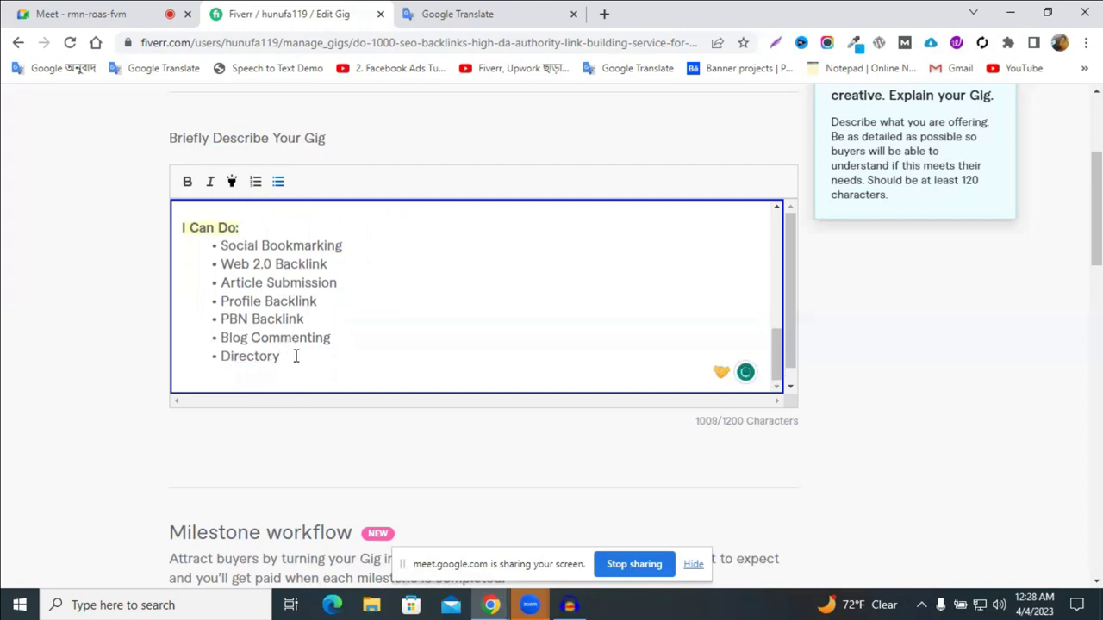
double_click(304, 283)
key(ctrl+c)
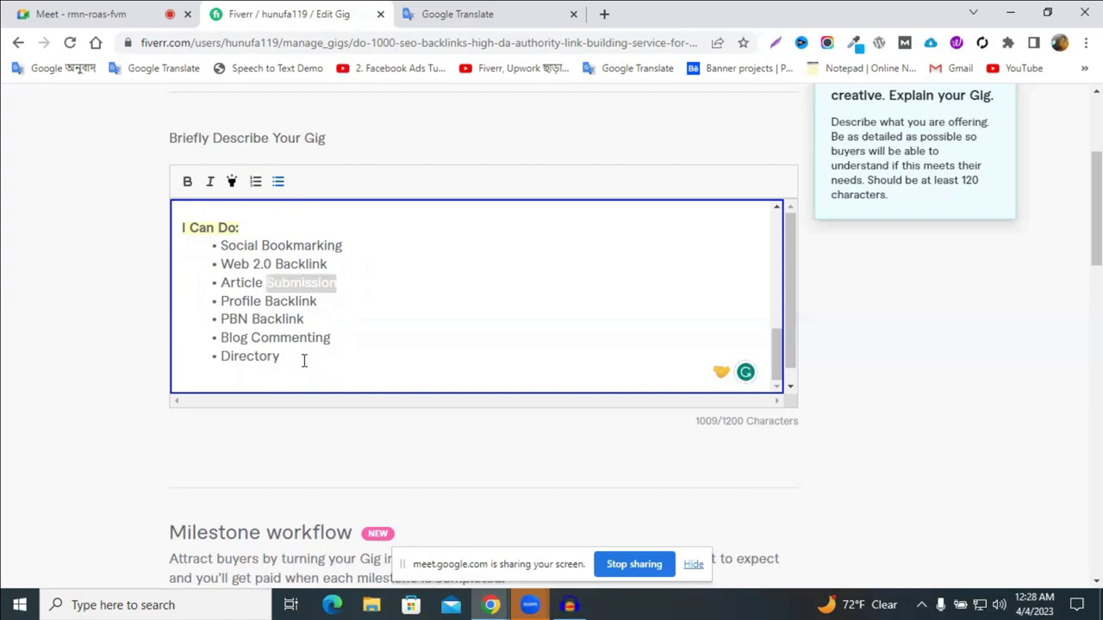
click(304, 364)
key(ctrl+v)
key(Return)
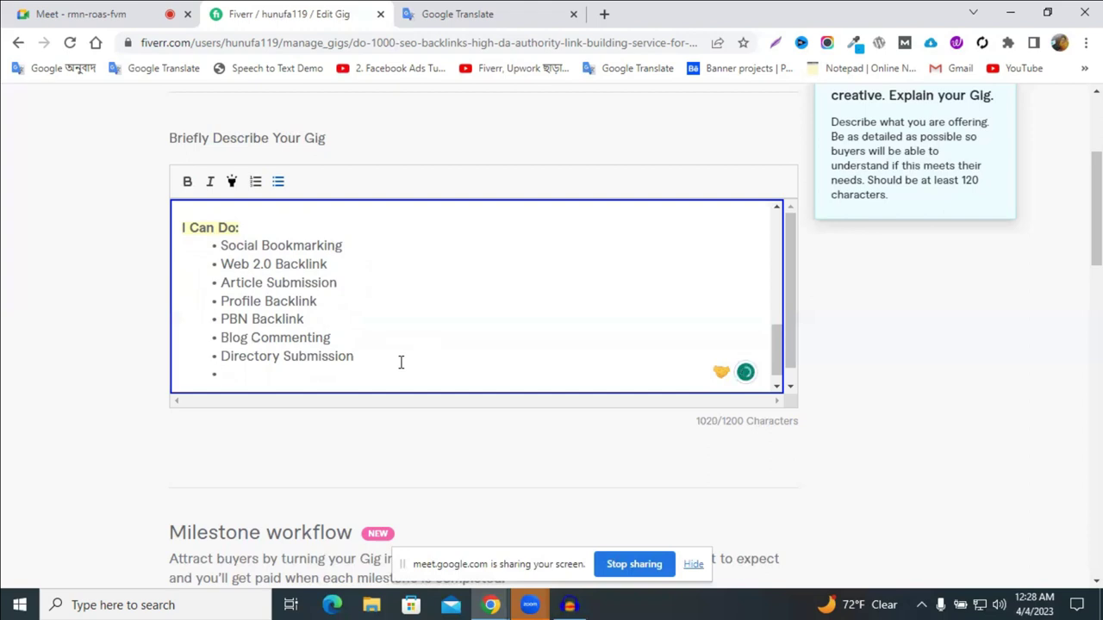
- Add the bullets "Image Submission" and "Blog posting" below "Directory Submission"
text(Image Submission)
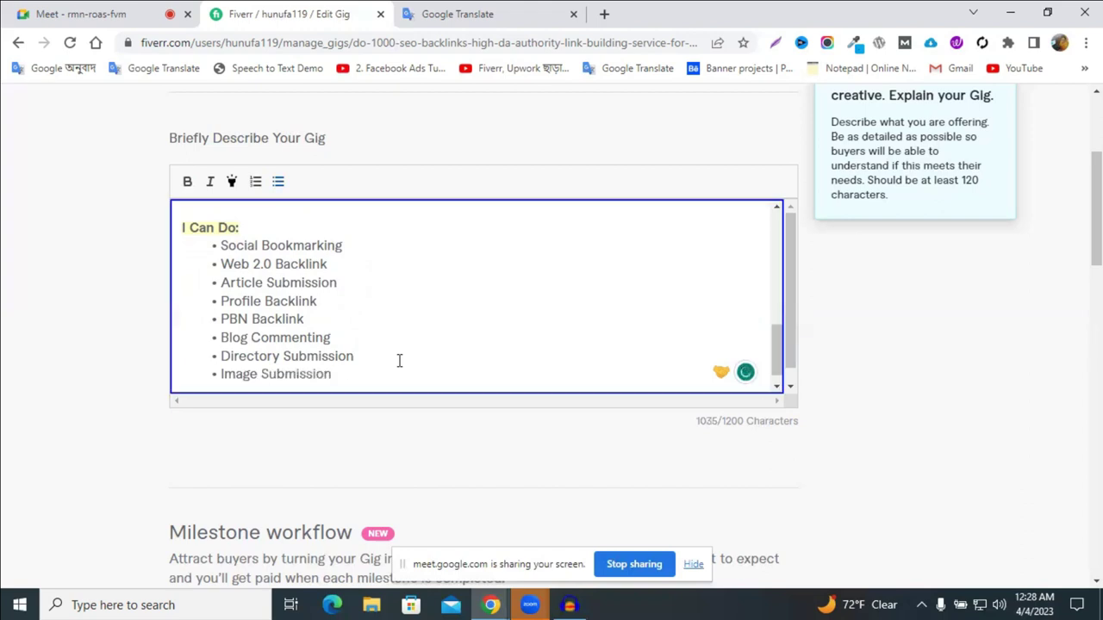
key(Return)
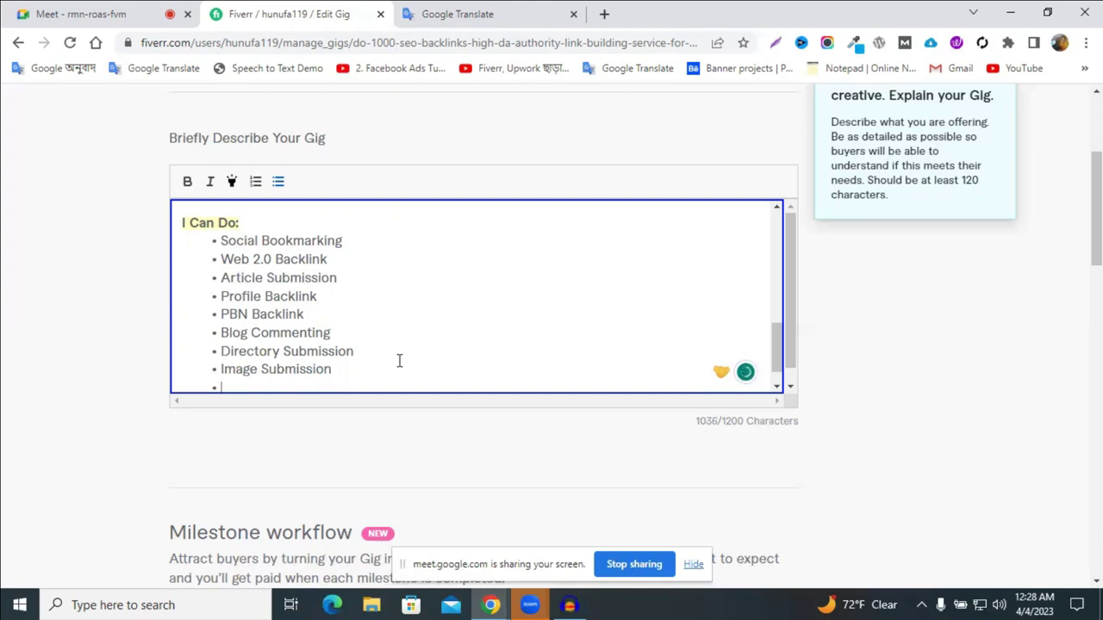
text(Blo)
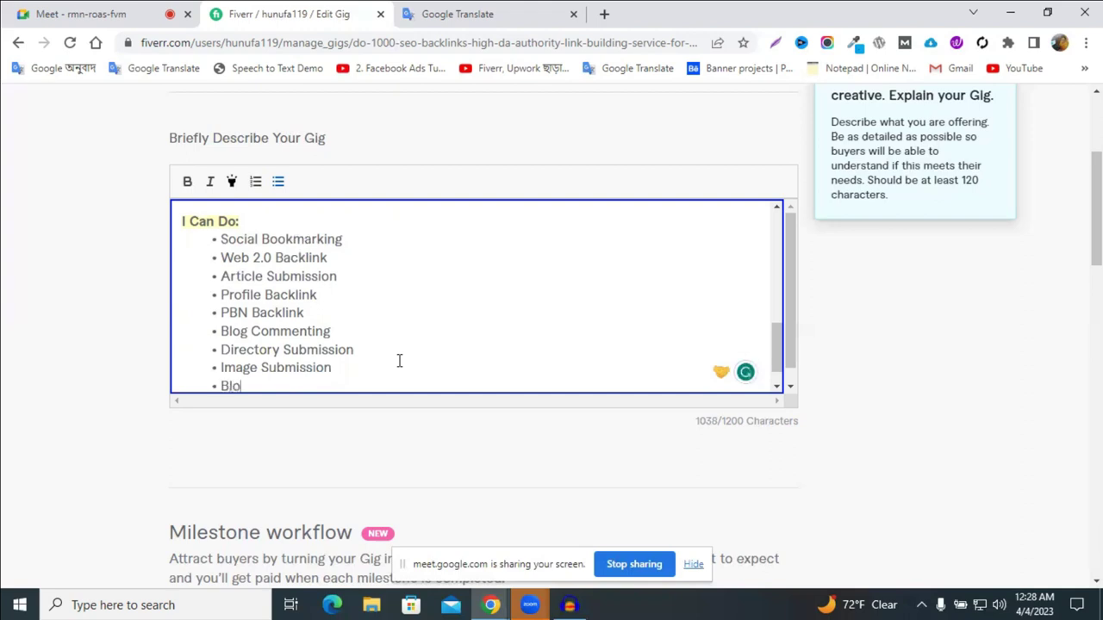
text(g posting)
key(Return)
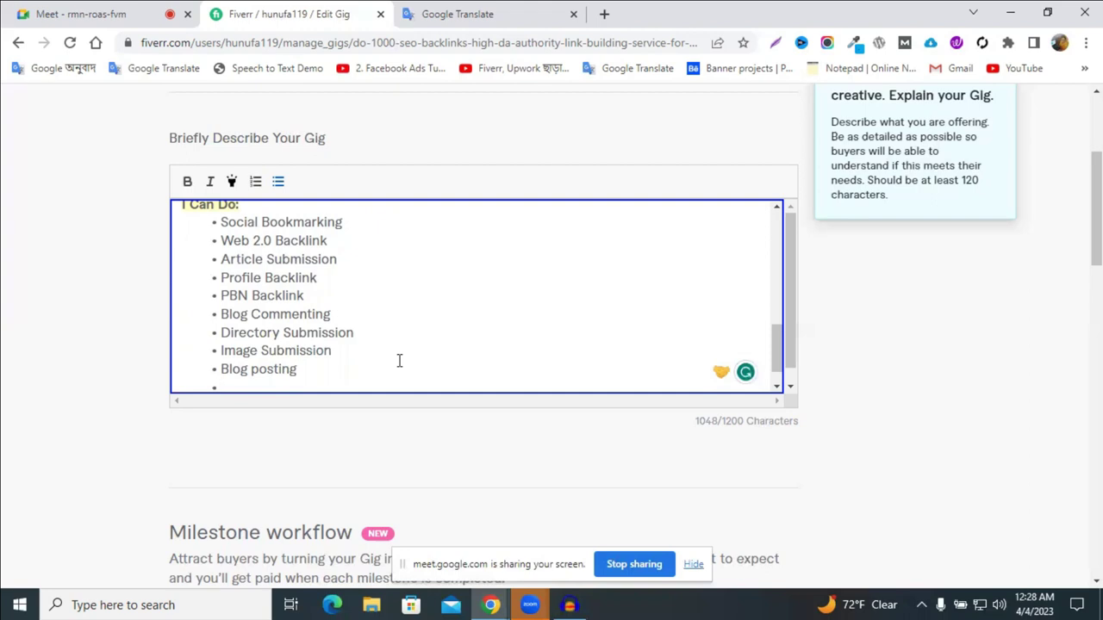
- Add the bullet "What Hat Backlinks" below "Blog posting" and start another bullet
text(What)
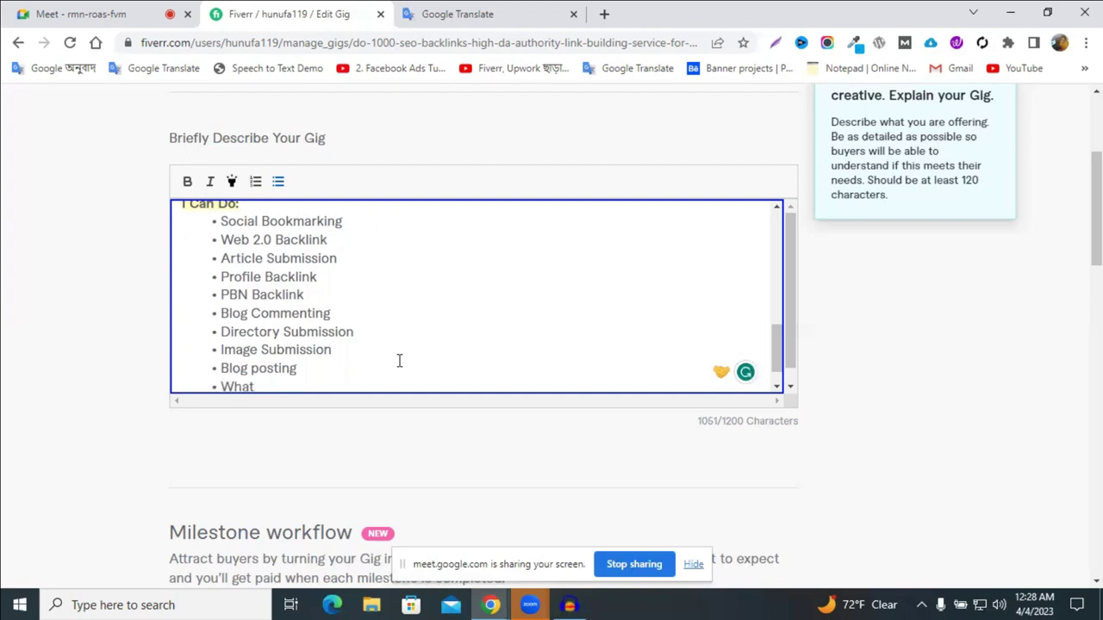
text( Hat Backlinks)
key(Return)
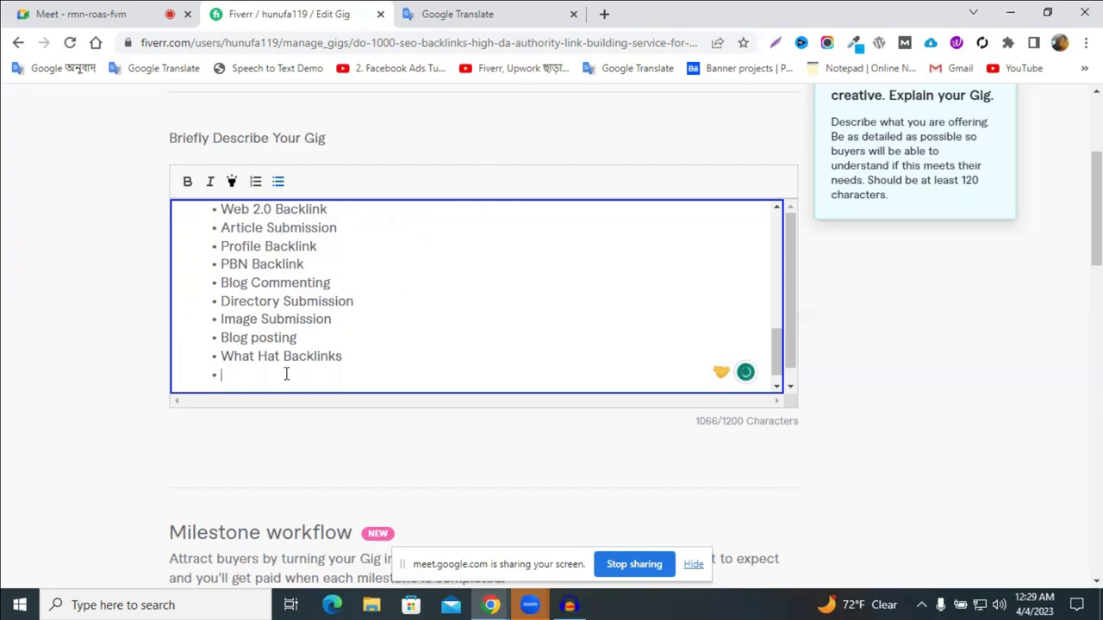
- Switch to the incognito Chrome window and go from the competitor's gig page to the Fiverr link building search results
click(491, 605)
click(652, 561)
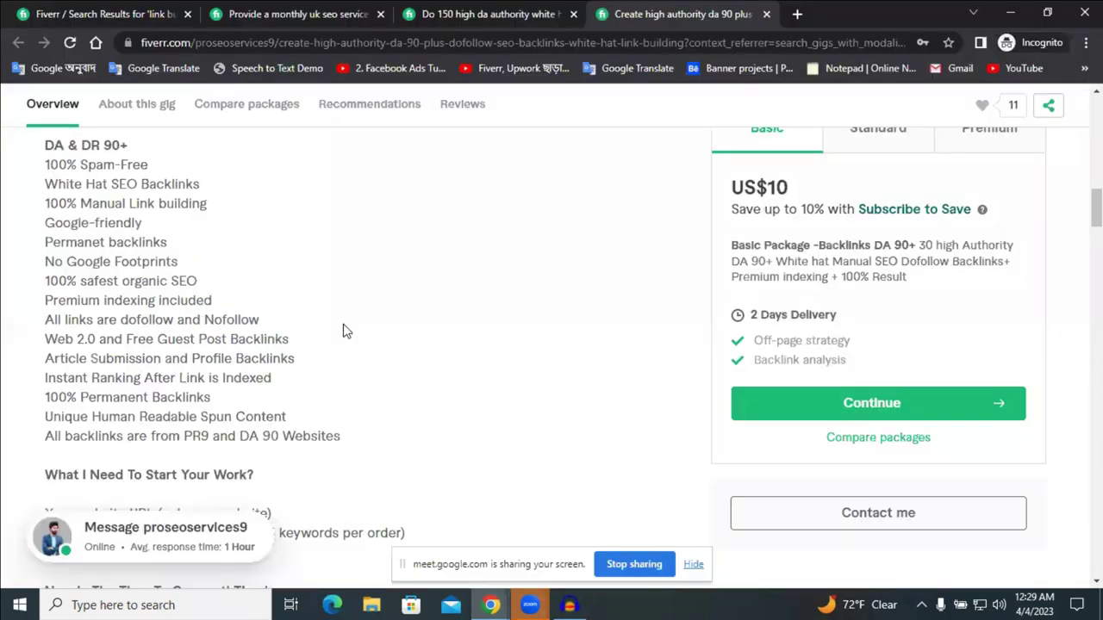
scroll(343, 332, up, 10)
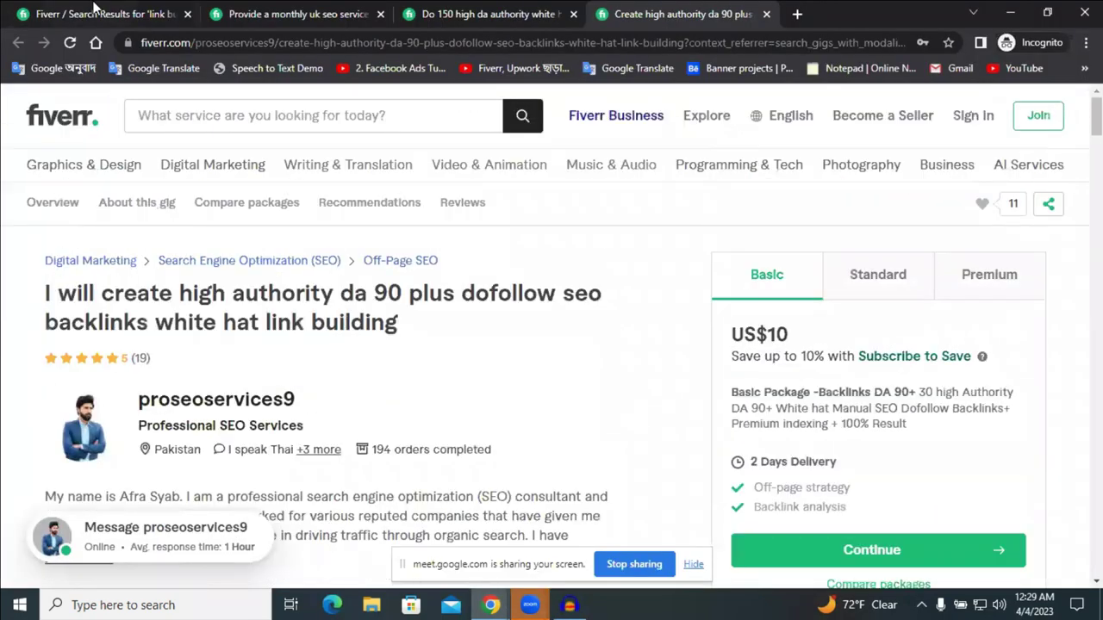
click(99, 14)
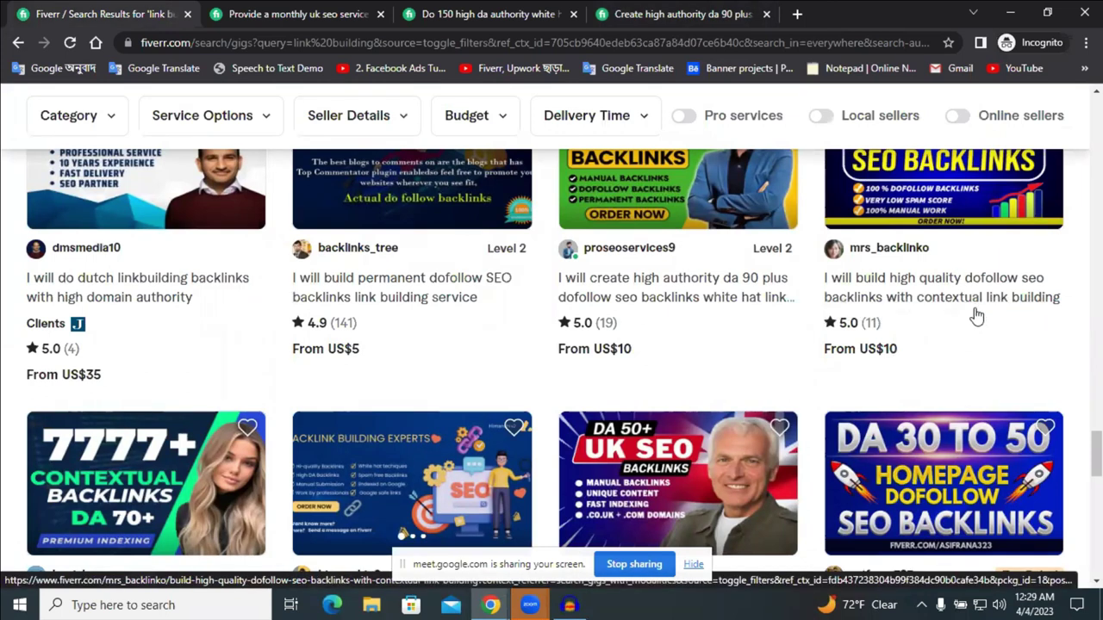
- Open the competitor's contextual link building gig, copy "contextual" from its title, and paste it below "What Hat Backlinks" in the description
click(943, 298)
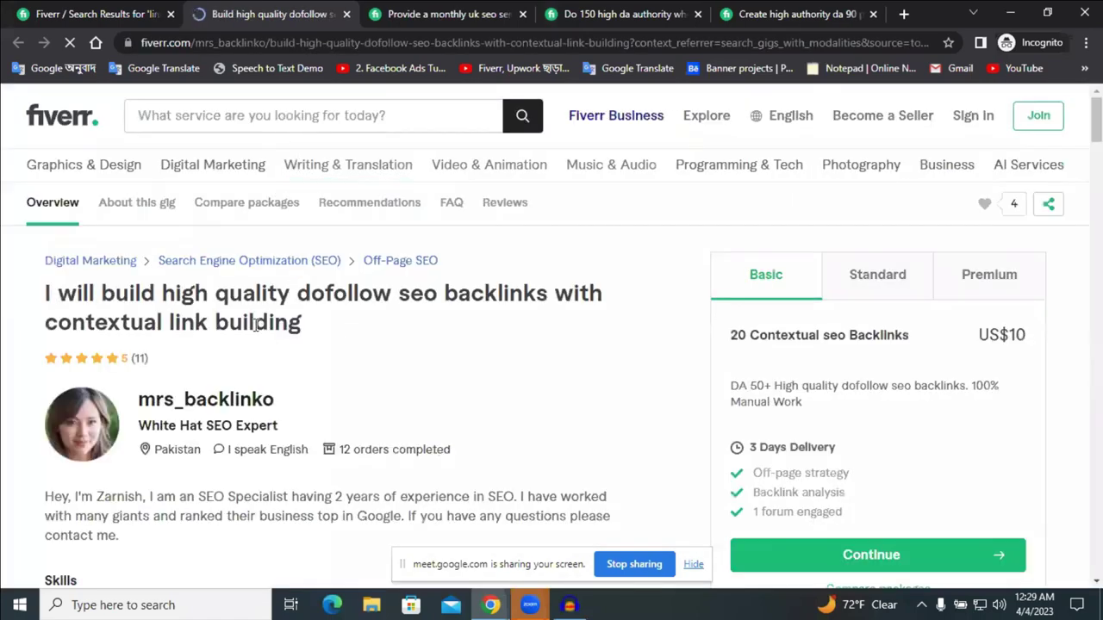
double_click(122, 324)
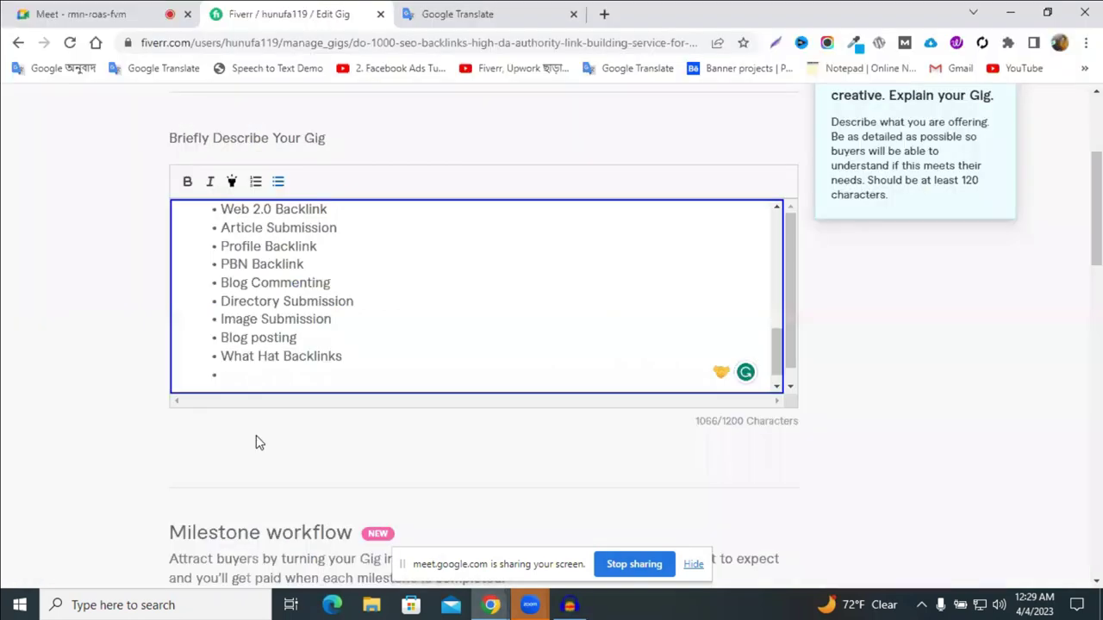
click(182, 370)
key(ctrl+v)
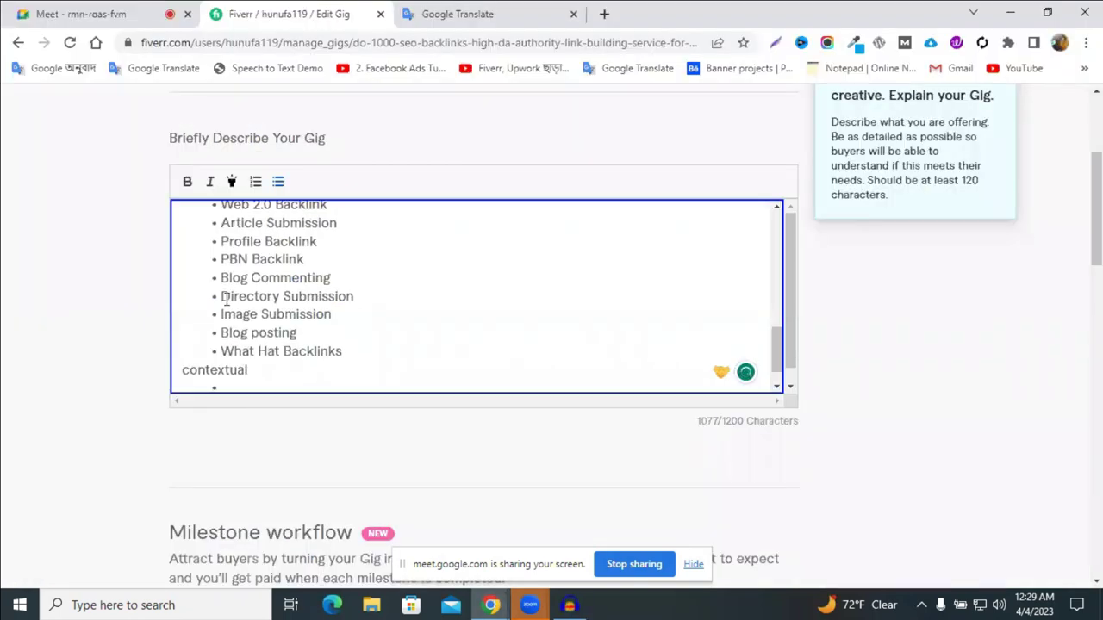
- Complete the pasted bullet as "Contextual Link Building", capitalizing its first letter
double_click(313, 351)
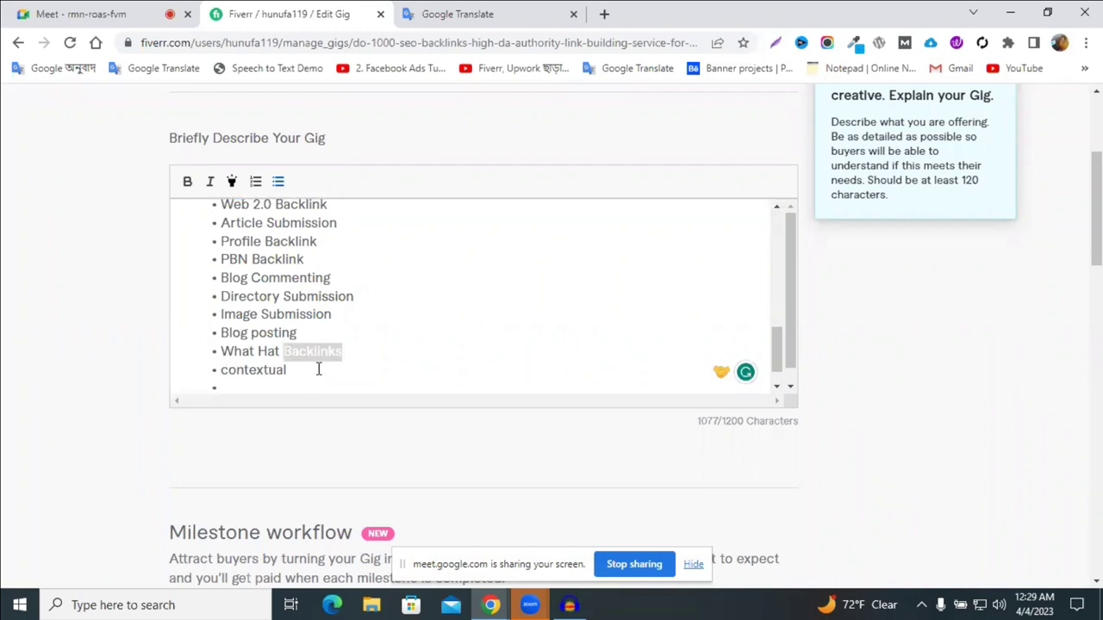
click(318, 369)
text(L)
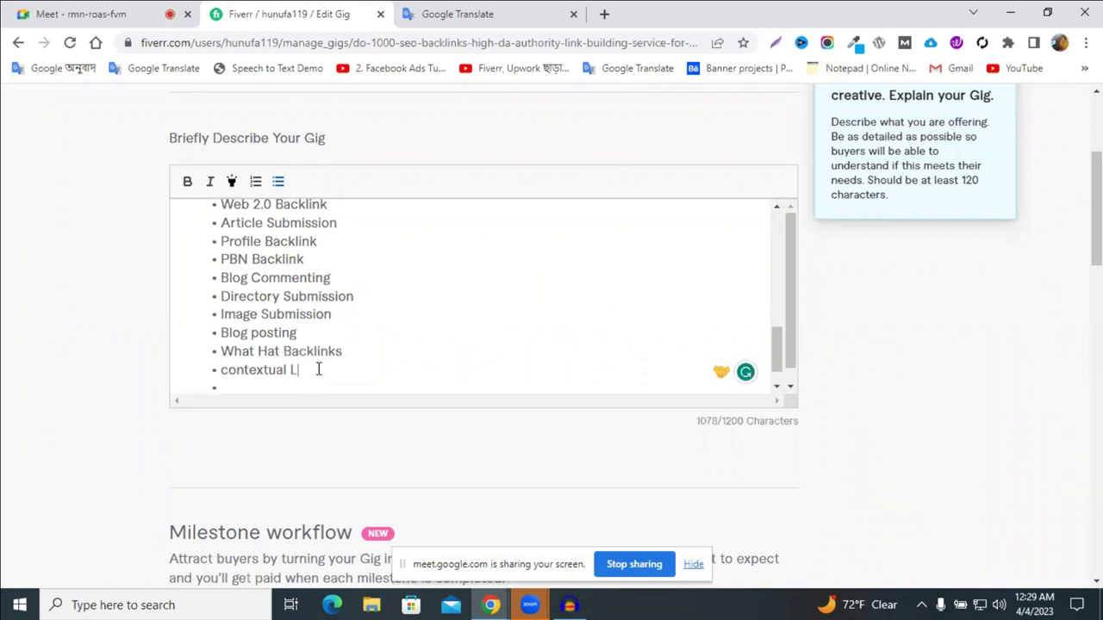
text(ink Building)
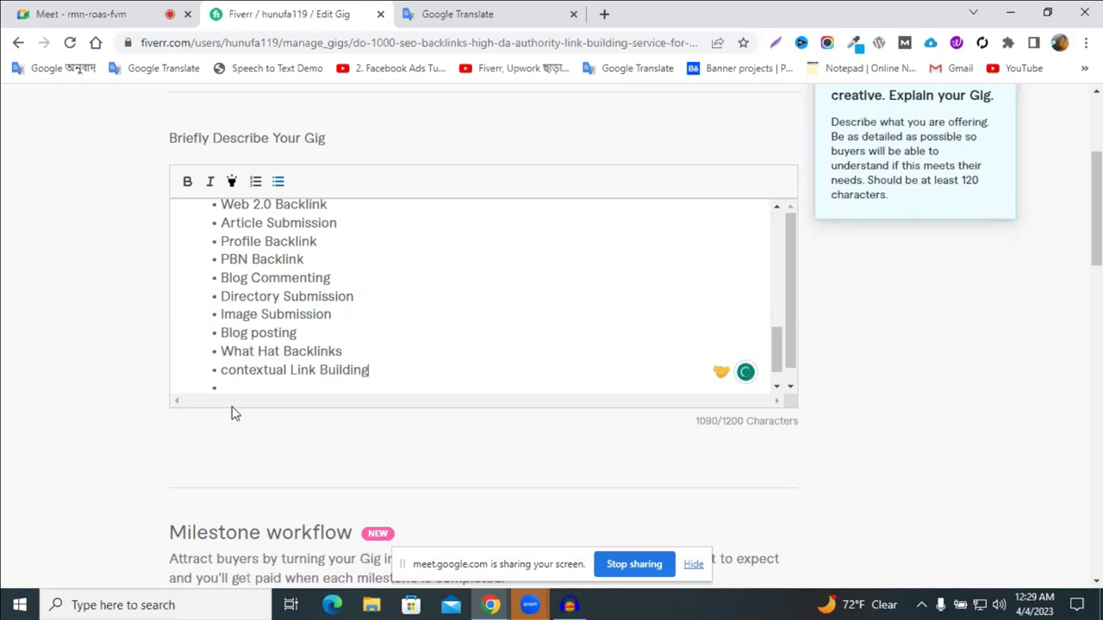
drag(220, 370, 226, 368)
text(C)
- Add the line "Why Hire Me:" below the "I Can Do:" bulleted list, with blank lines above it
scroll(360, 319, up, 1)
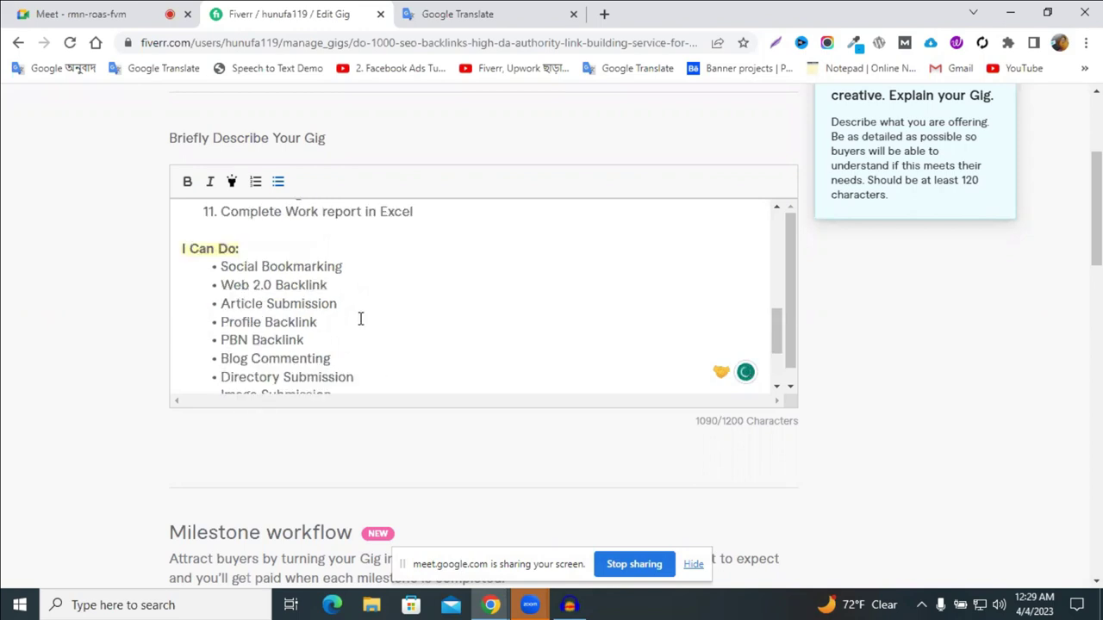
scroll(236, 387, down, 1)
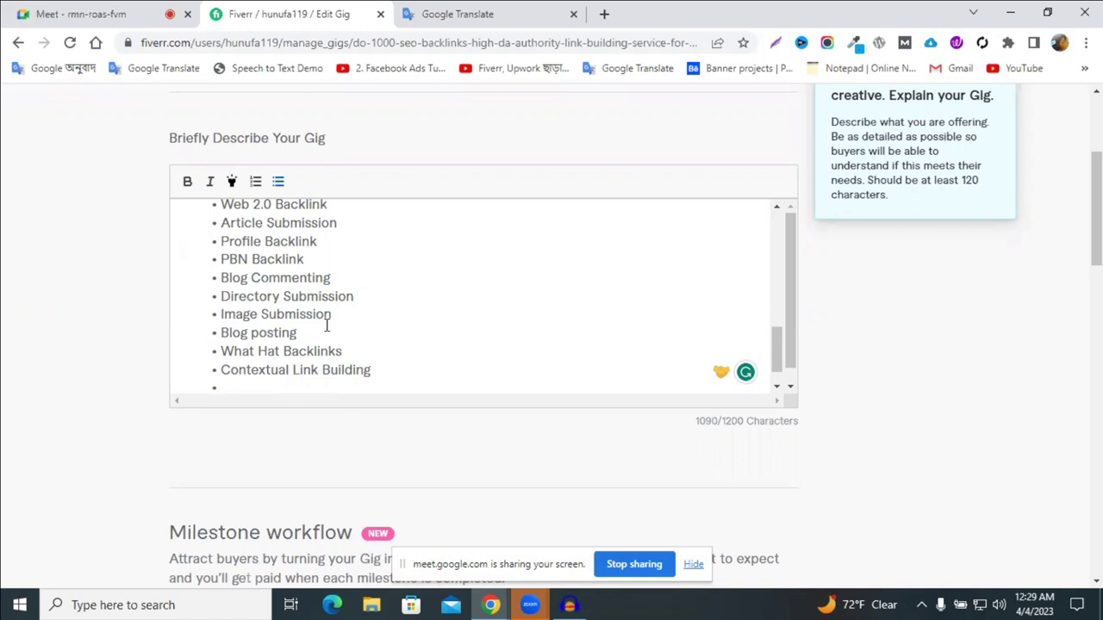
scroll(352, 315, up, 2)
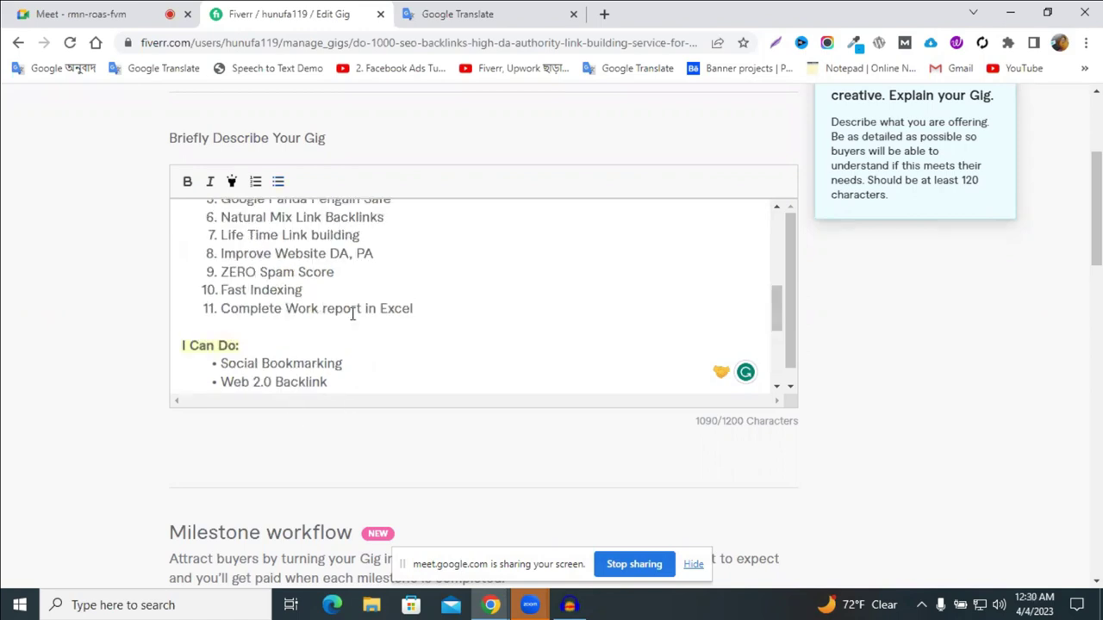
scroll(352, 312, up, 5)
scroll(336, 274, down, 5)
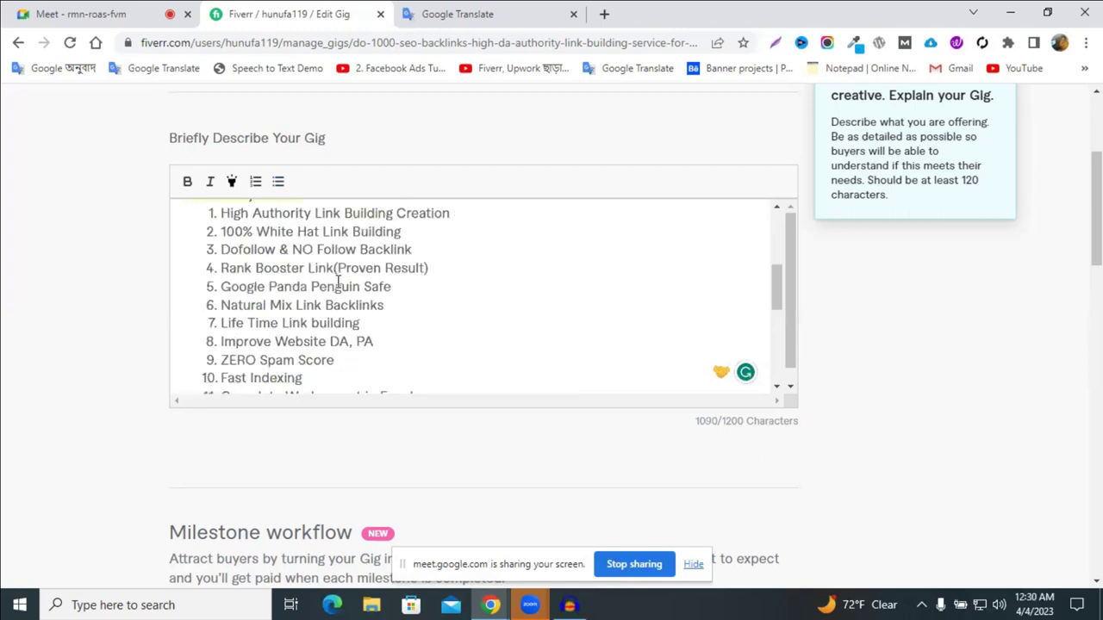
scroll(238, 363, down, 4)
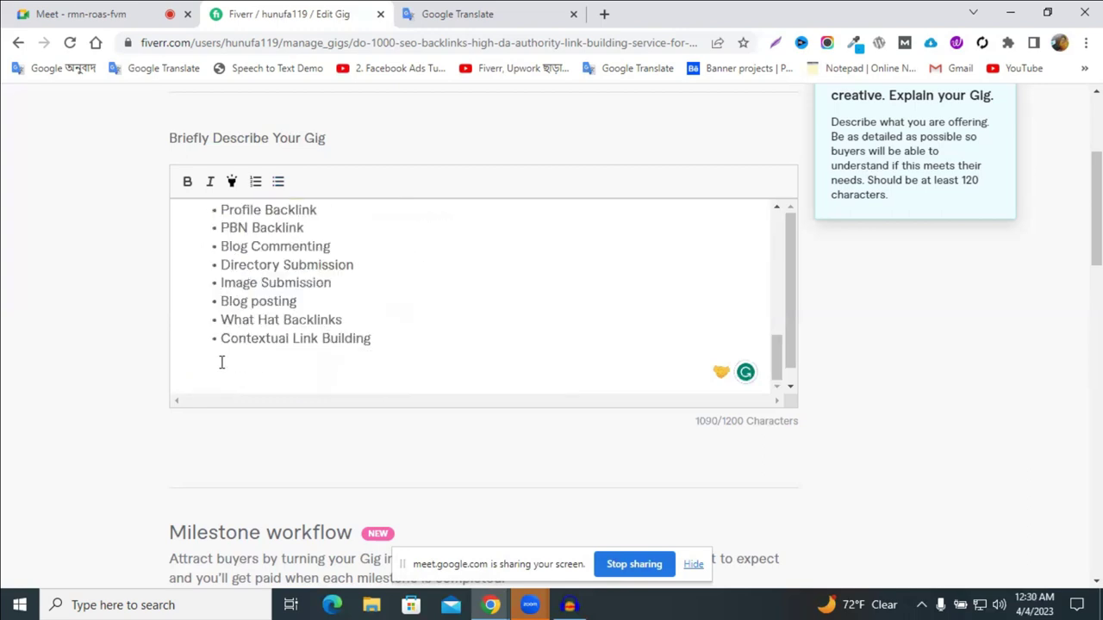
click(222, 363)
text(Why Hire Me:)
click(181, 356)
key(Return)
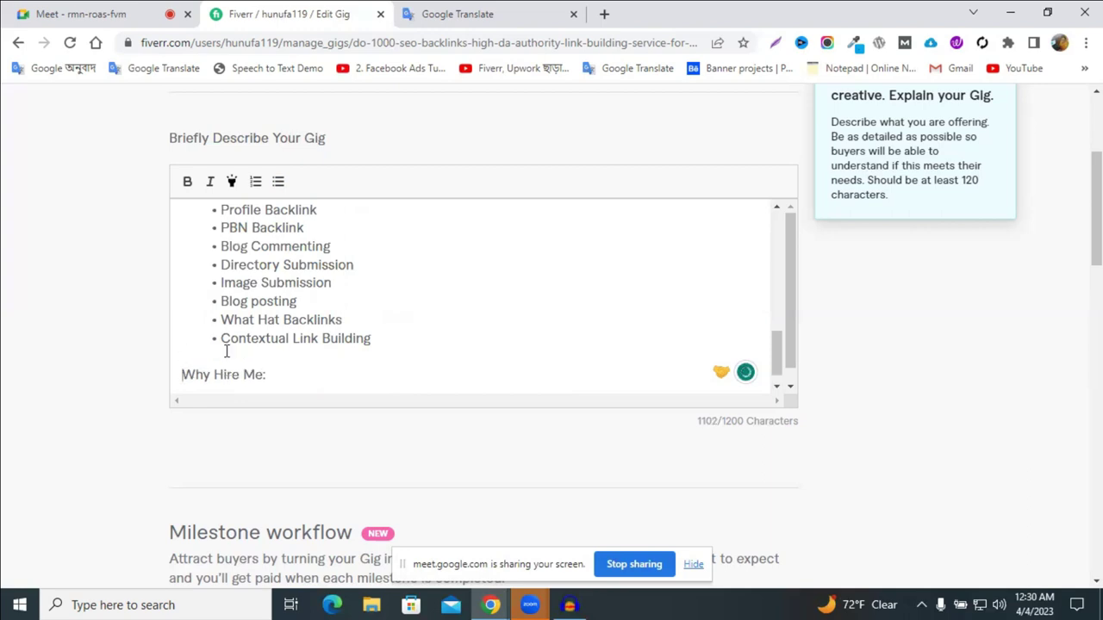
key(Return)
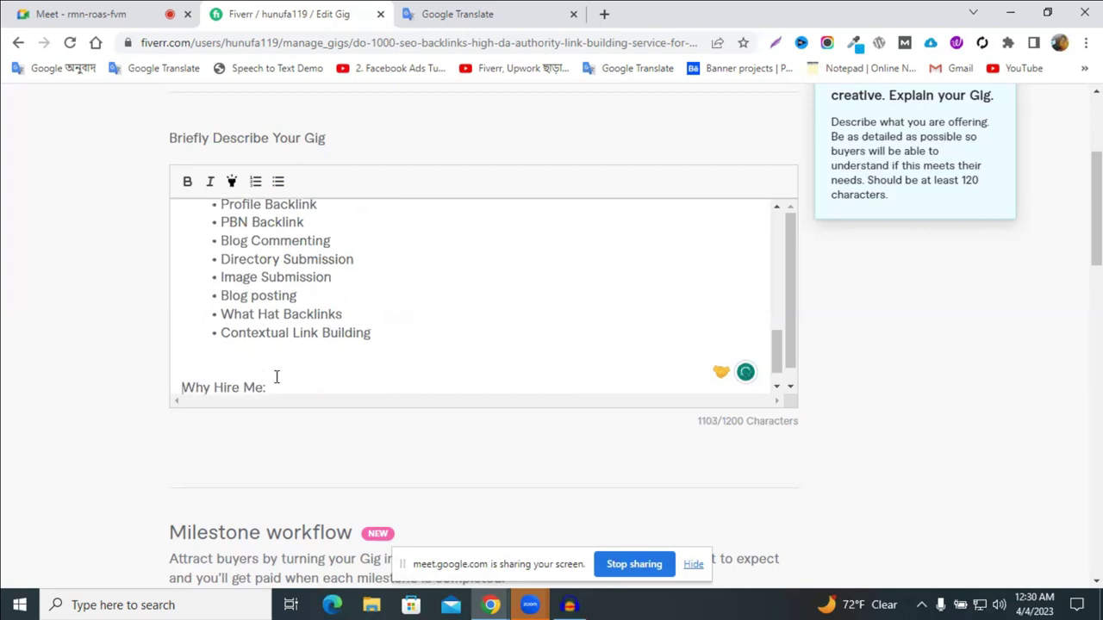
- Switch to the Google Meet call to admit the waiting participant and return to the Fiverr gig editor
click(90, 11)
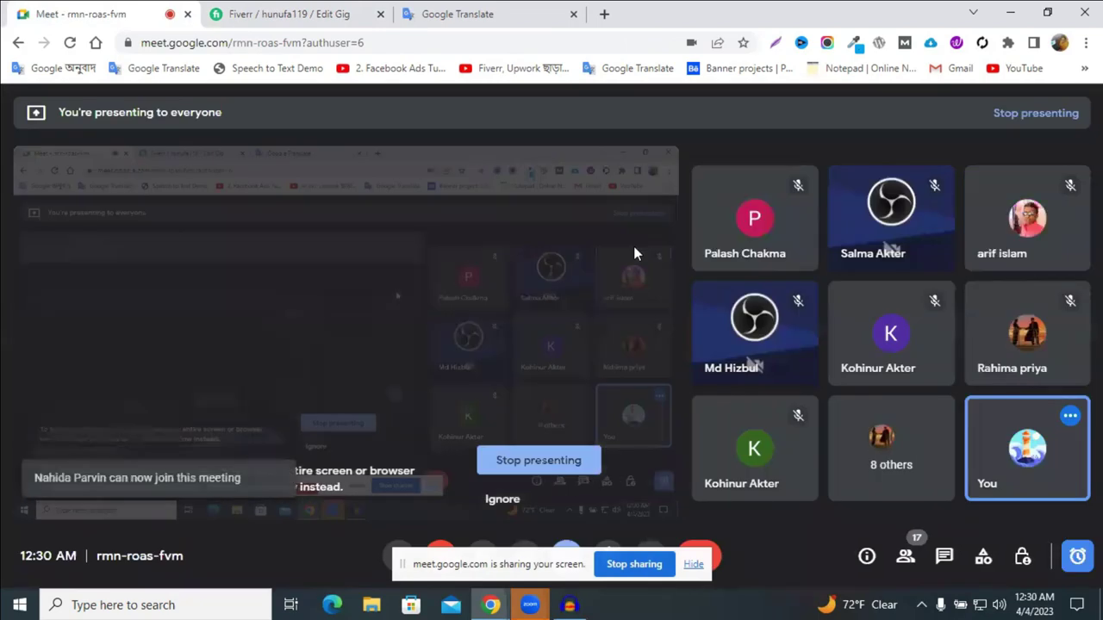
click(258, 12)
- Remove the extra blank line above "Why Hire Me:" and make that heading bold and highlighted like the other headings
click(197, 368)
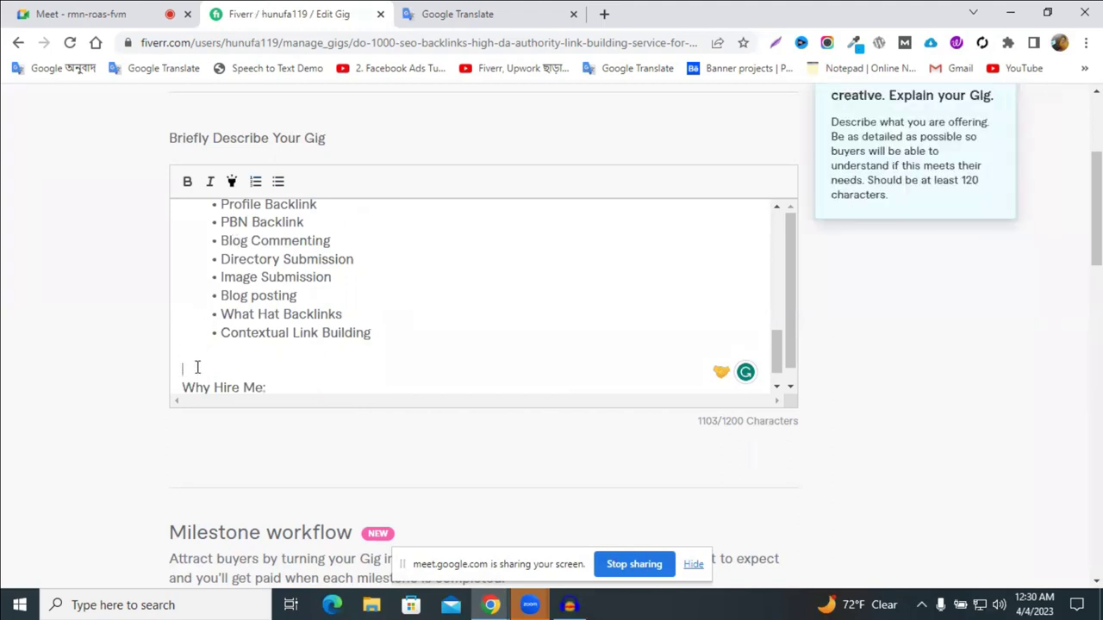
key(Delete)
click(297, 368)
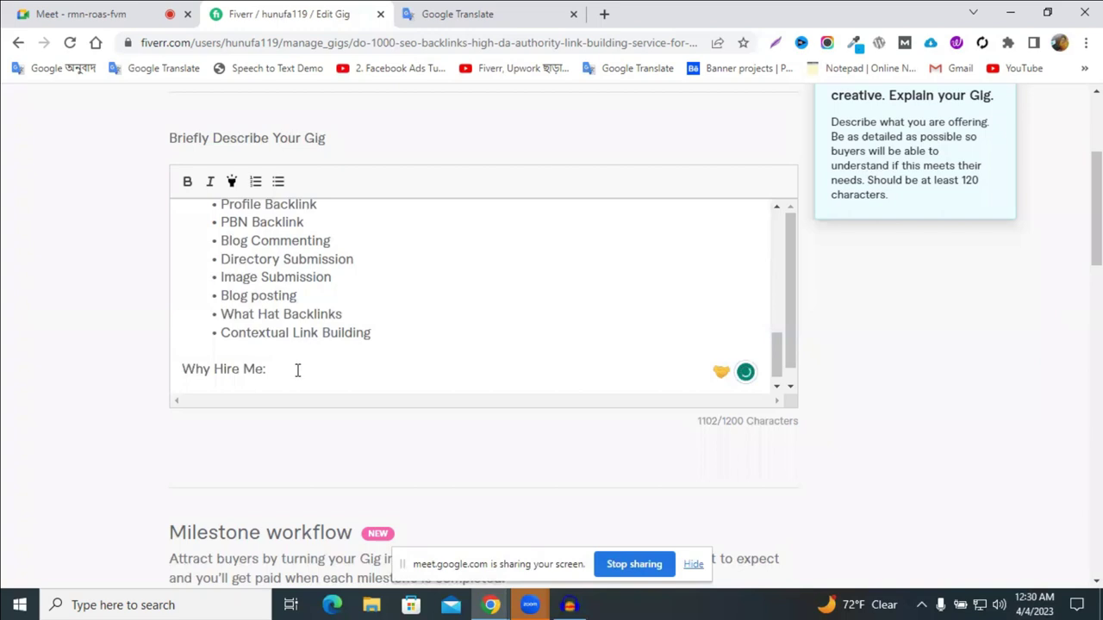
triple_click(297, 369)
click(187, 181)
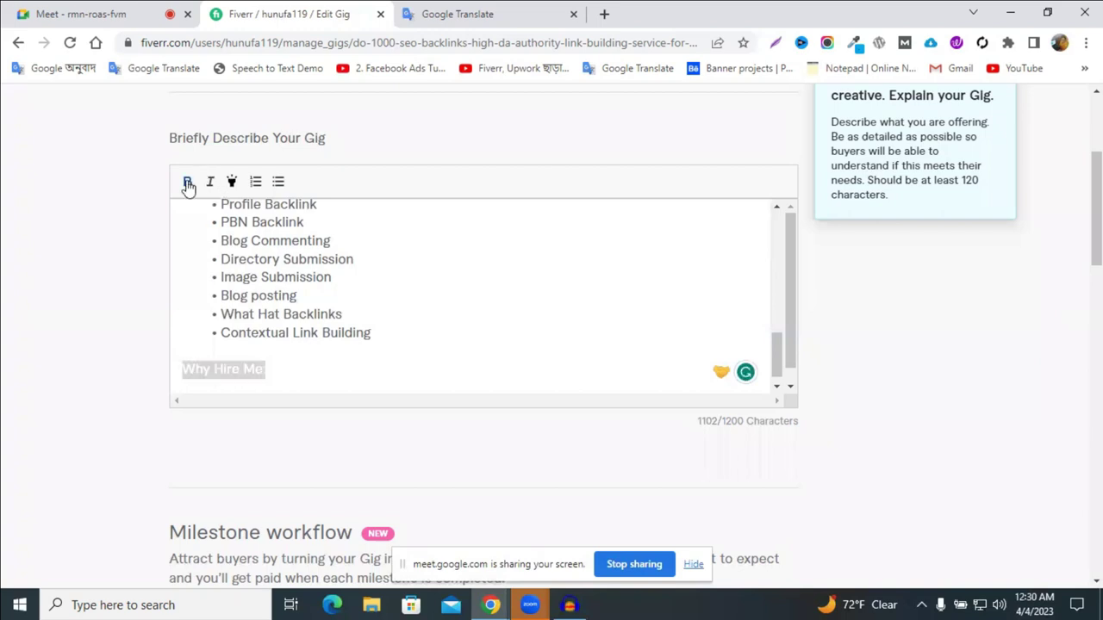
click(284, 367)
drag(283, 367, 176, 367)
scroll(374, 312, up, 10)
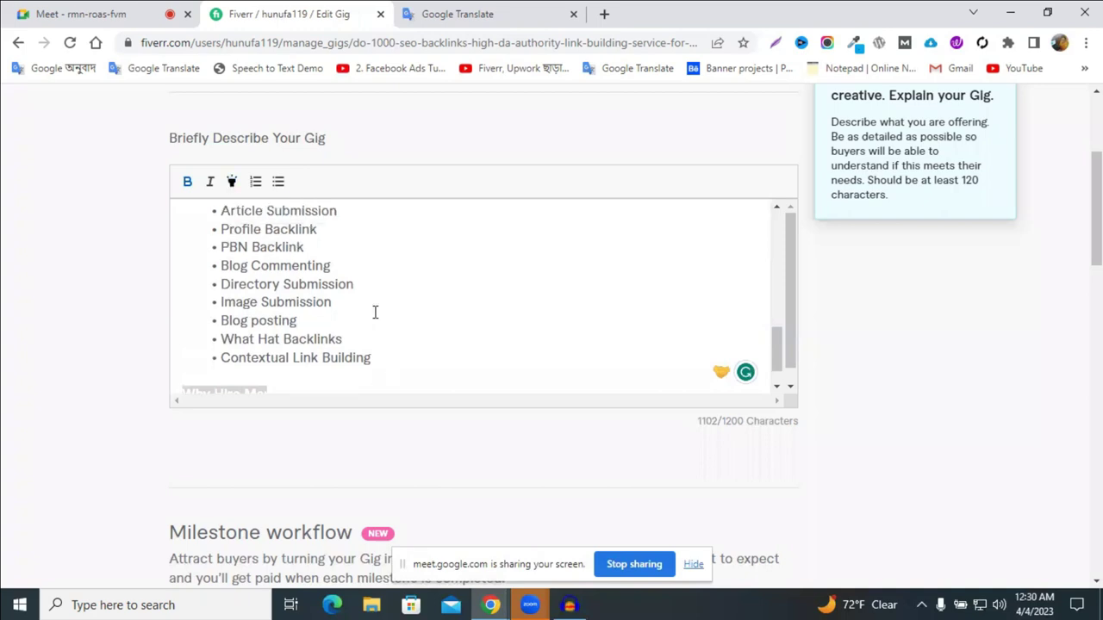
scroll(374, 312, down, 10)
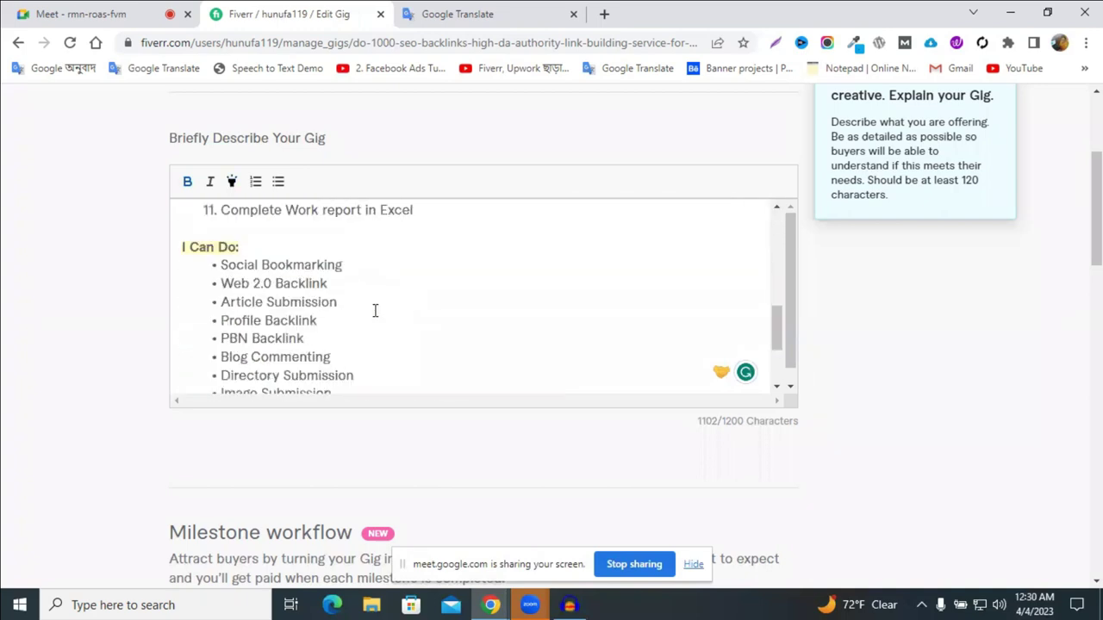
- Start a numbered list under "Why Hire Me:" with the first item "100% Quality Work"
click(310, 353)
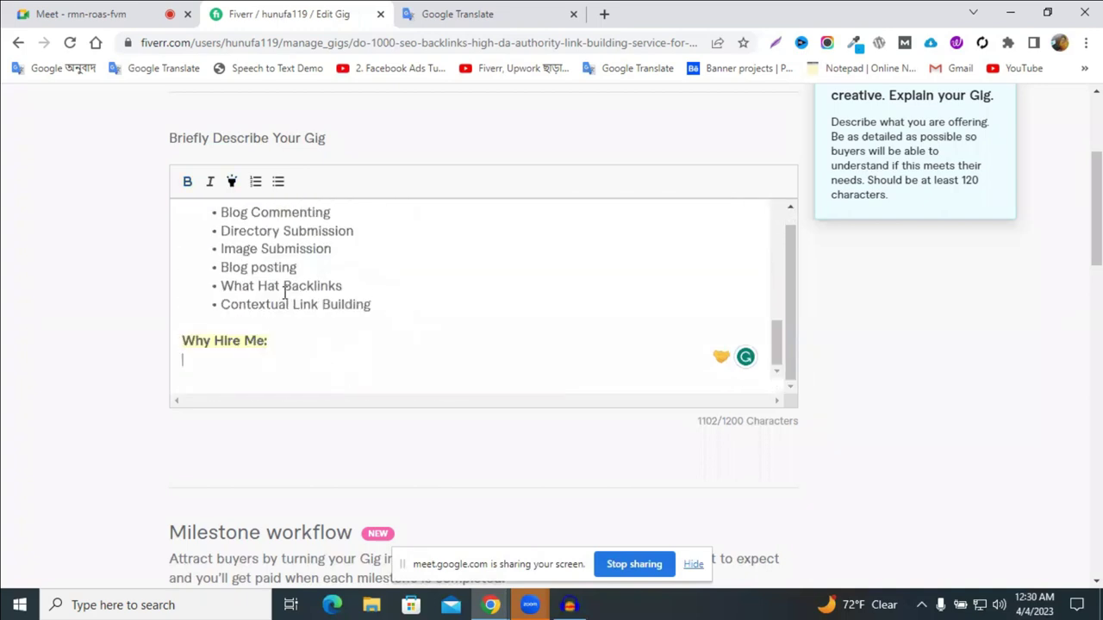
click(253, 184)
text(Quality Wor)
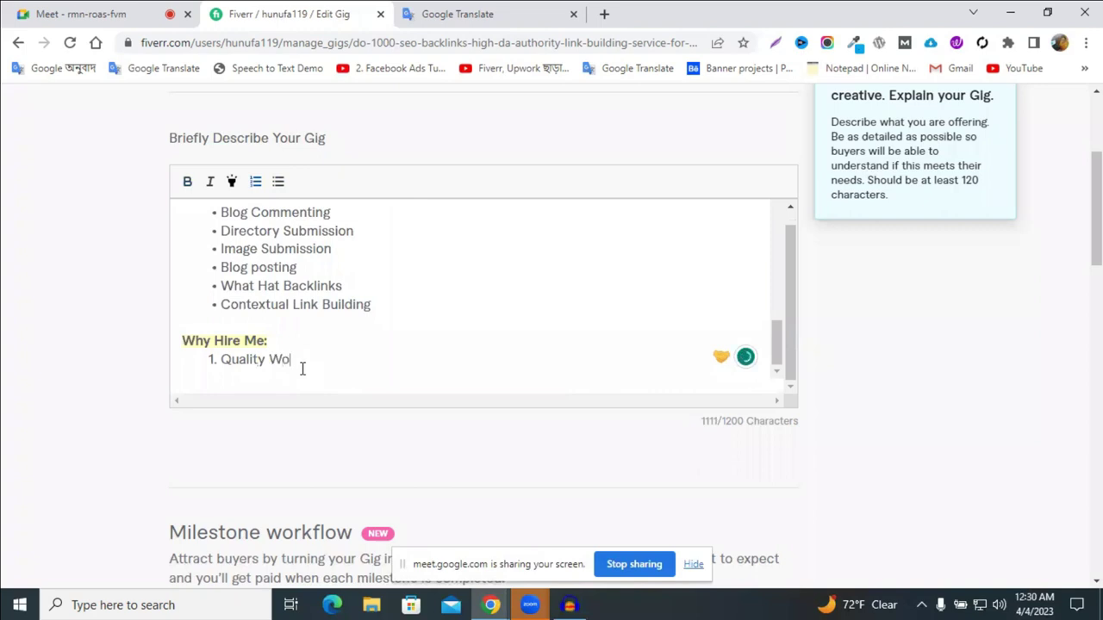
text(k)
click(220, 359)
text(100)
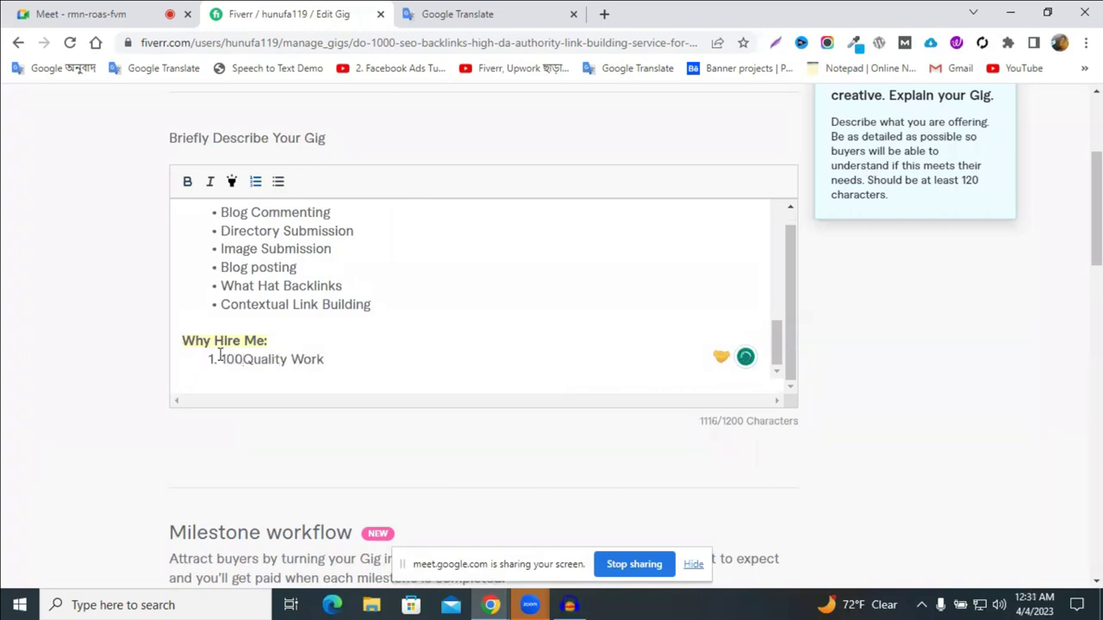
text(%)
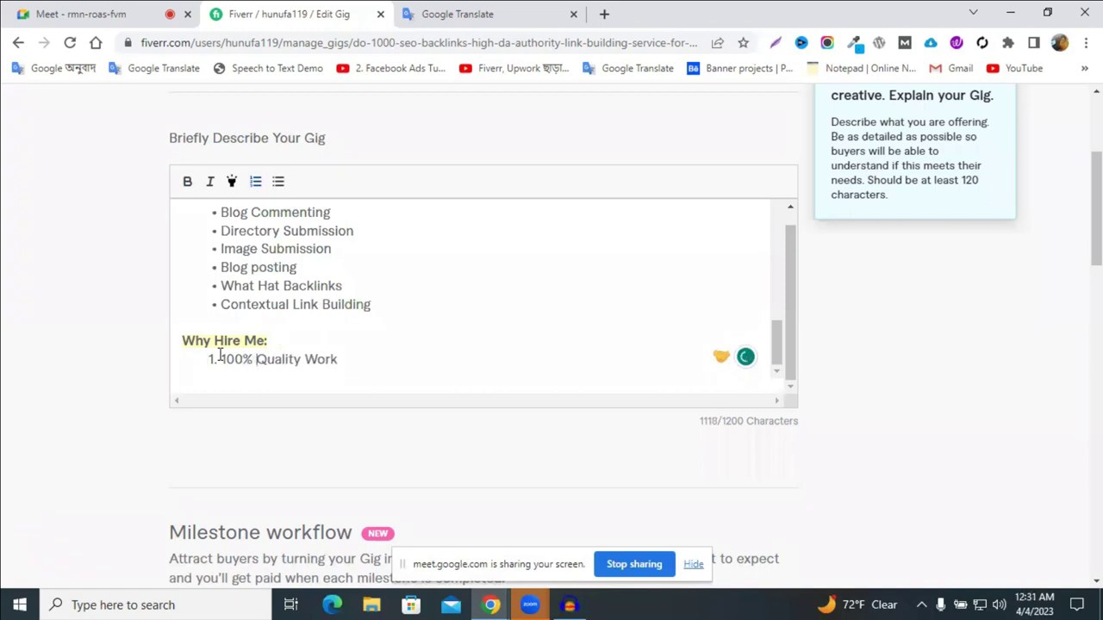
- Add "100% White Hat Link Building" as the second "Why Hire Me:" item, copied from the "What Will you Get:" list
click(339, 358)
key(Return)
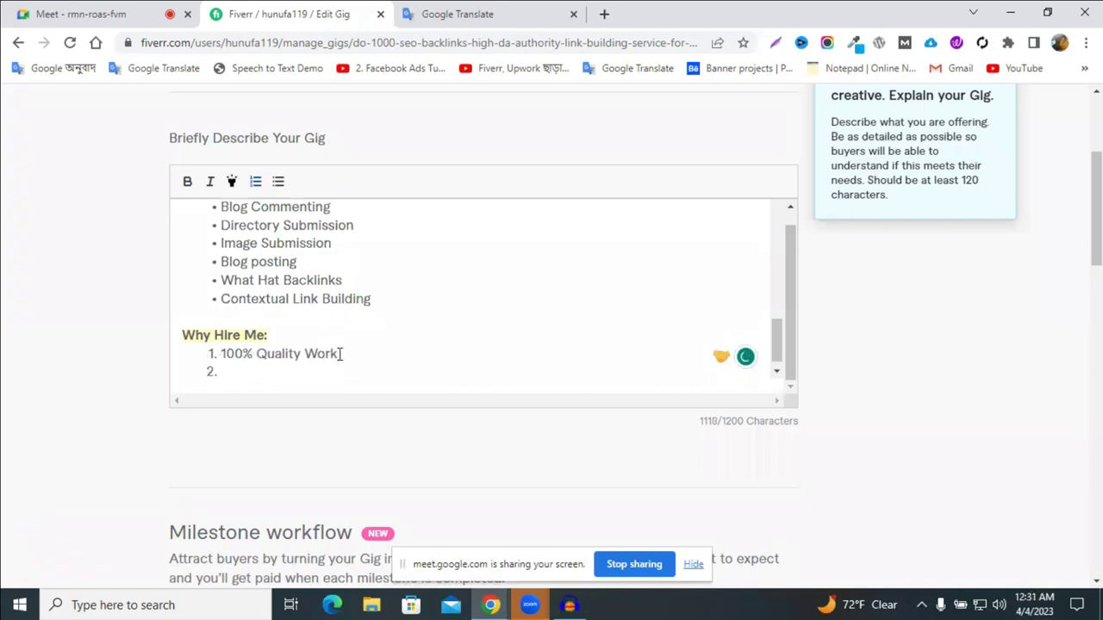
scroll(366, 274, up, 3)
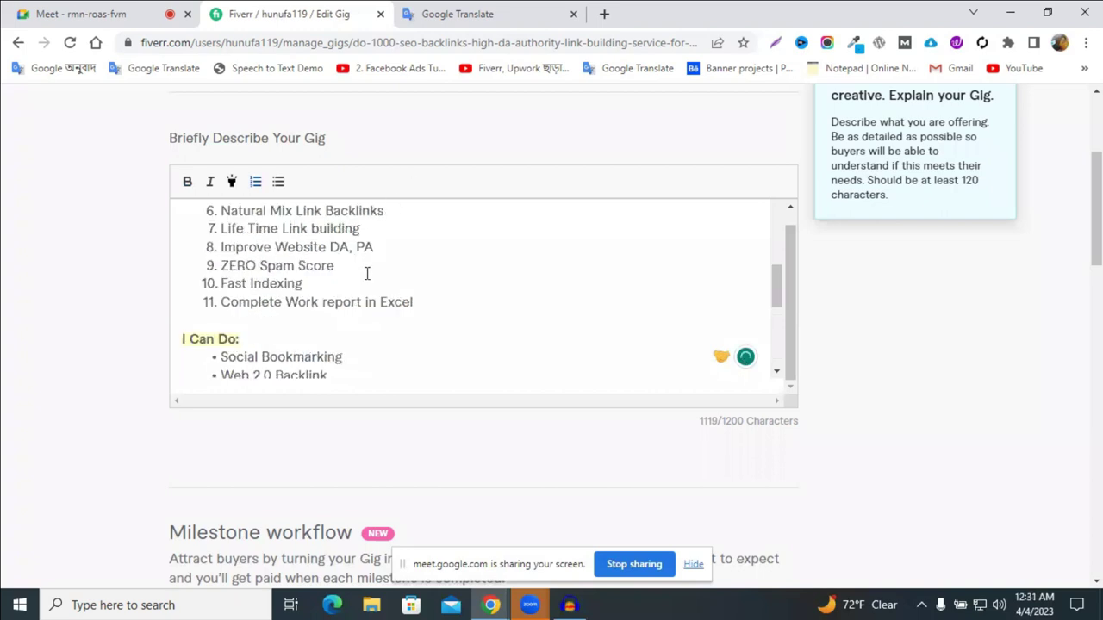
scroll(367, 273, down, 1)
scroll(366, 275, up, 3)
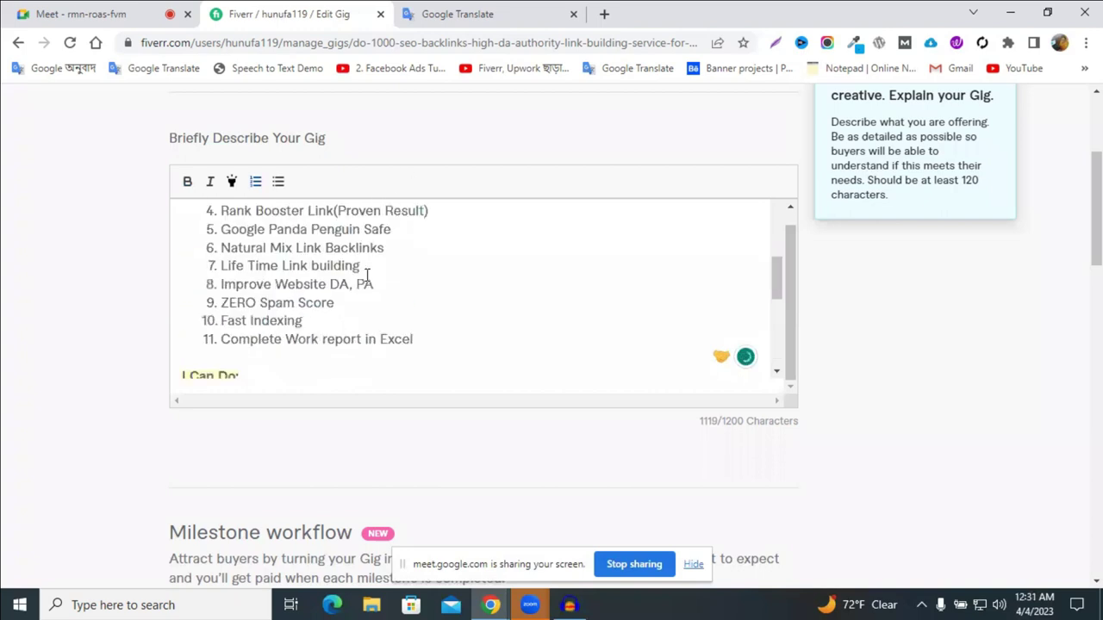
drag(403, 300, 223, 300)
key(ctrl+c)
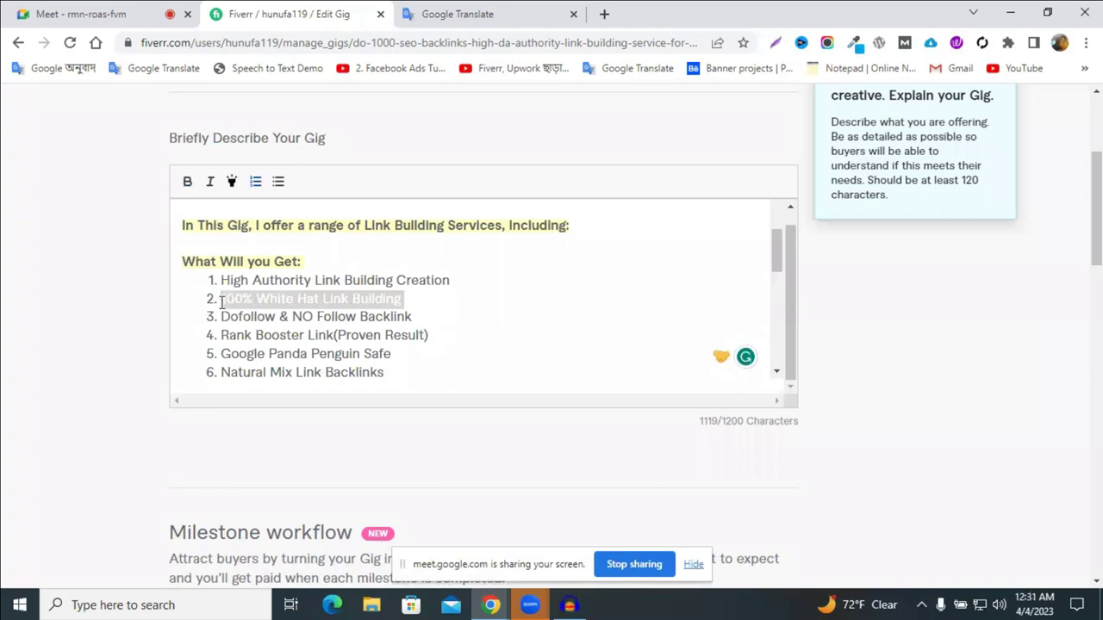
scroll(250, 302, down, 5)
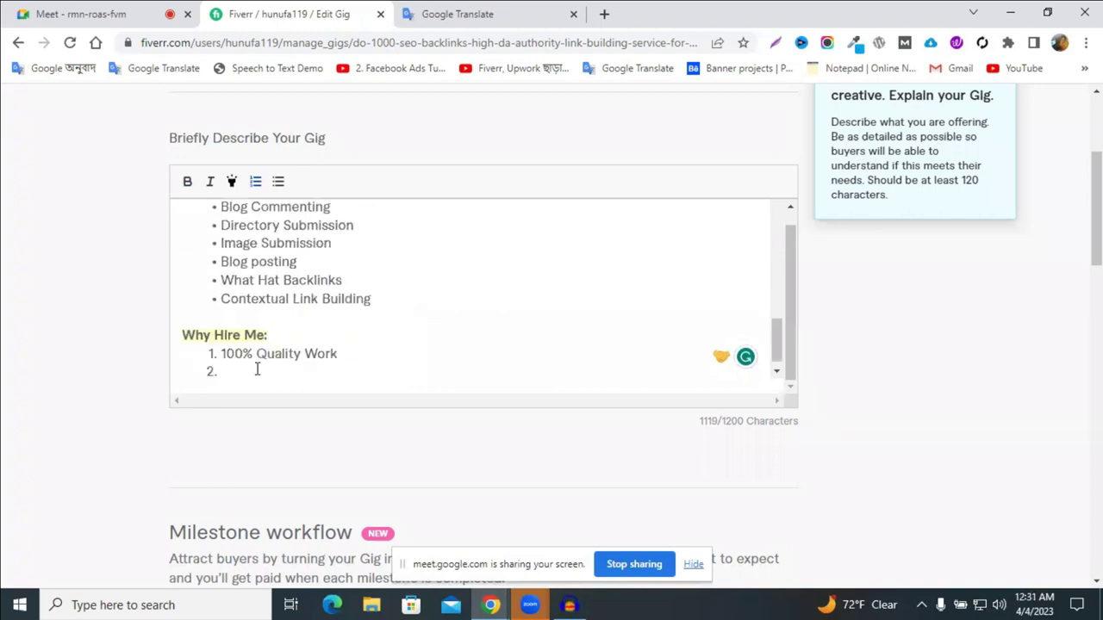
click(257, 369)
key(ctrl+v)
- Add "Unlimited Revisions" as the third item of the "Why Hire Me:" list
key(Return)
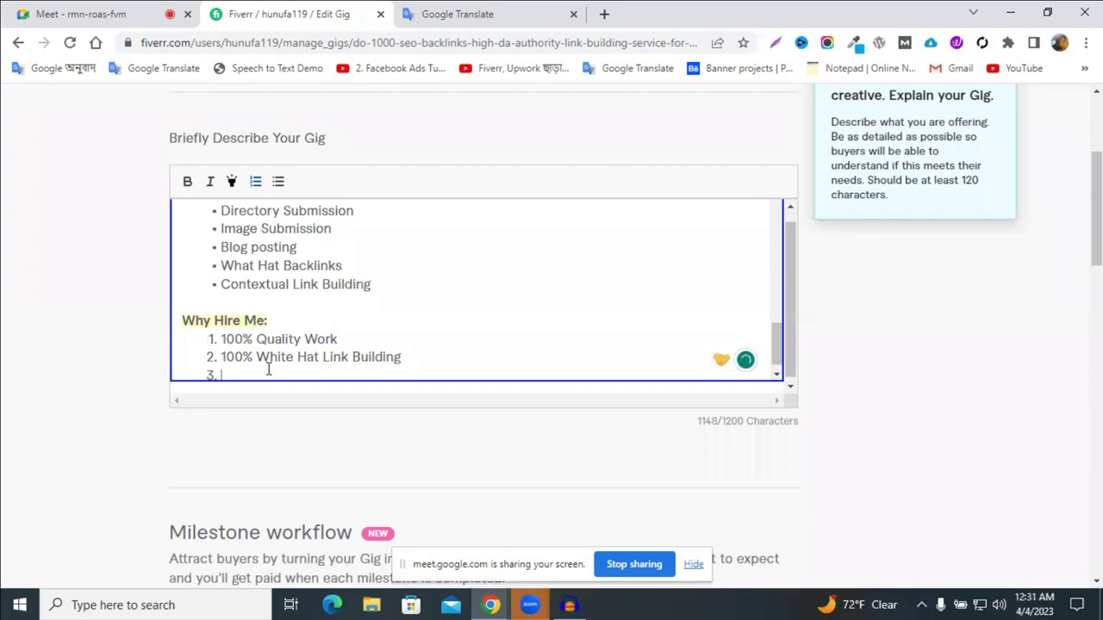
text(Un)
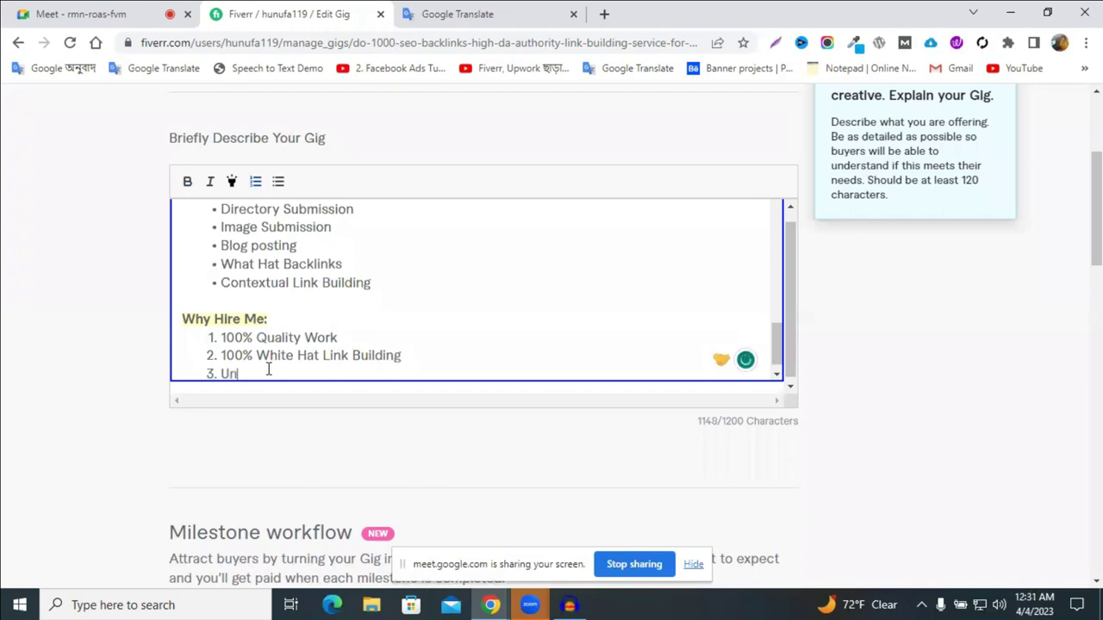
text(limited Revi)
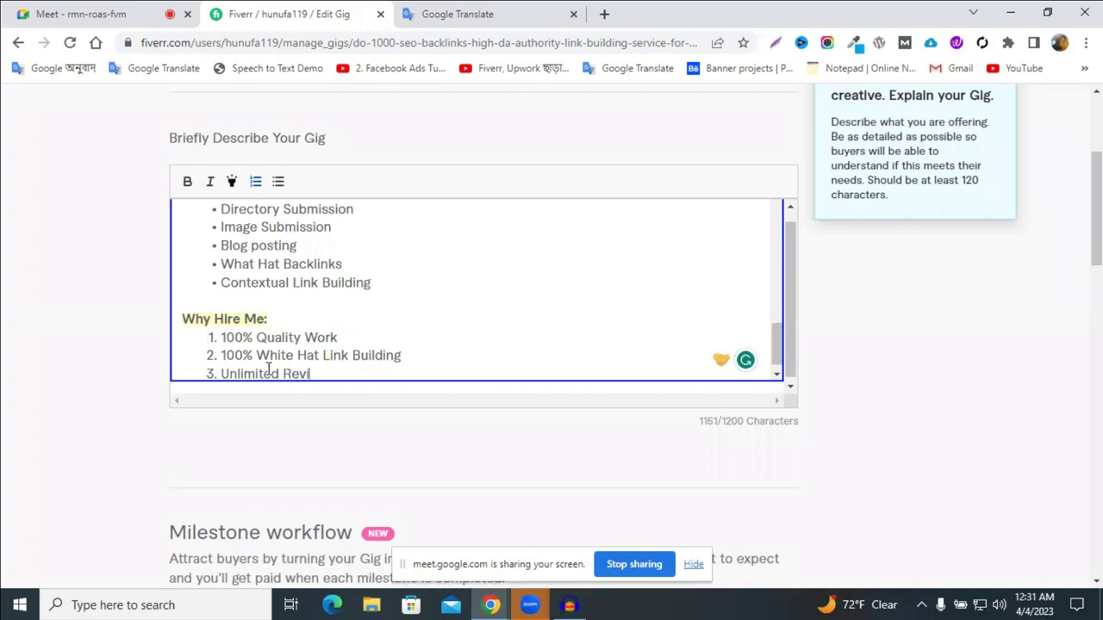
text(sions)
scroll(441, 318, down, 1)
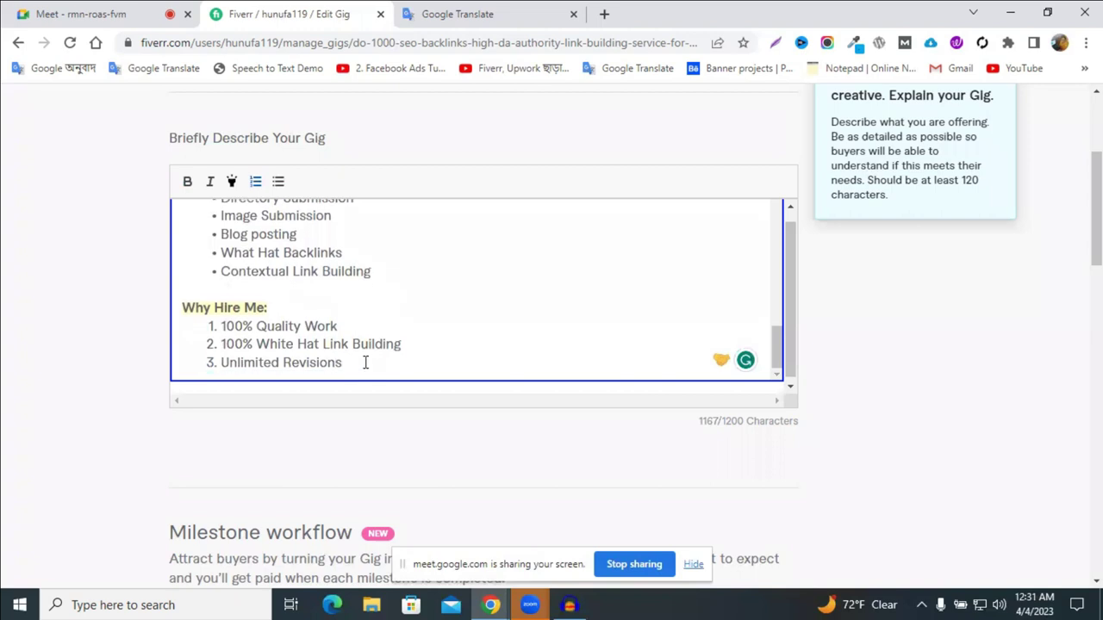
- Delete the last two lines of the gibberish filler paragraph above "In This Gig, I offer a range of Link Building Services, Including:"
scroll(366, 363, up, 10)
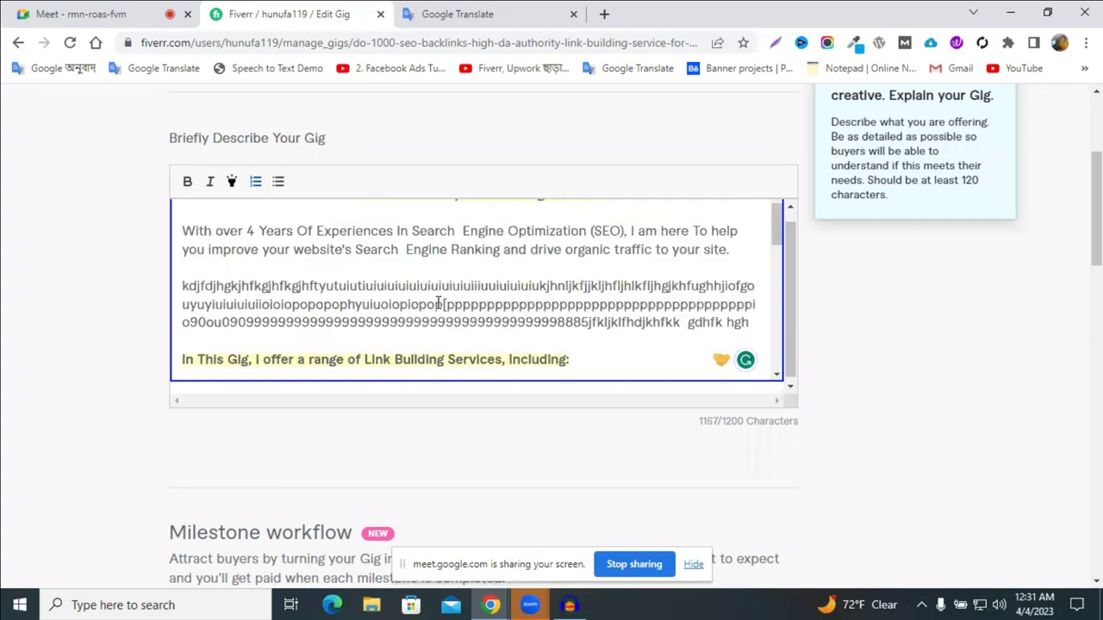
triple_click(414, 315)
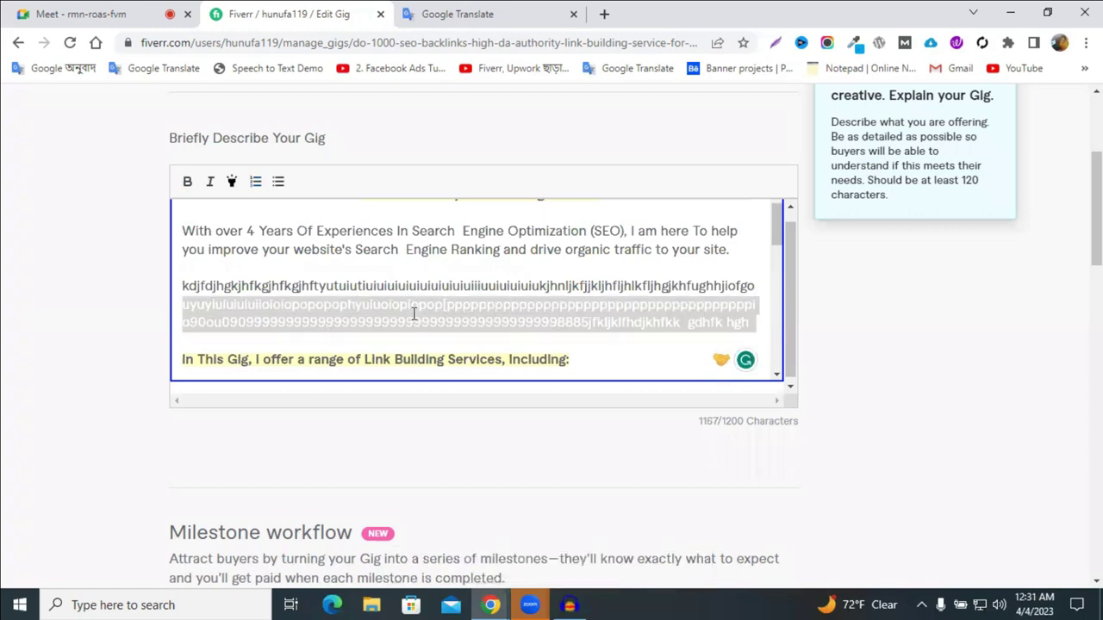
key(BackSpace)
scroll(382, 301, up, 1)
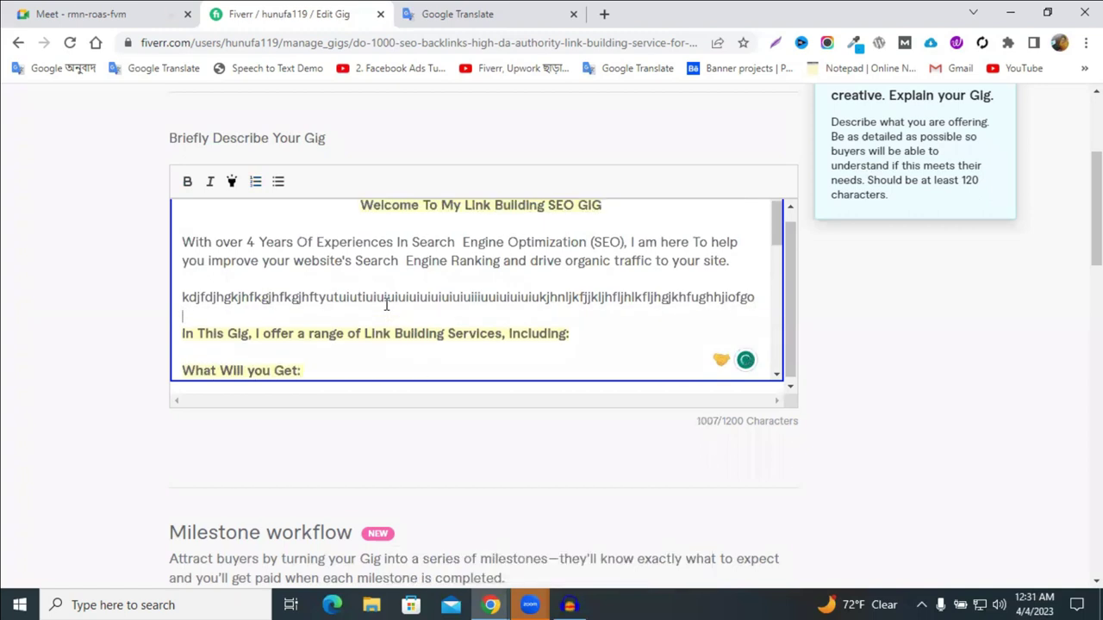
- Add "100% Satisfaction Guaranteed" as the fourth item of the "Why Hire Me:" list
scroll(386, 304, down, 5)
scroll(386, 304, down, 3)
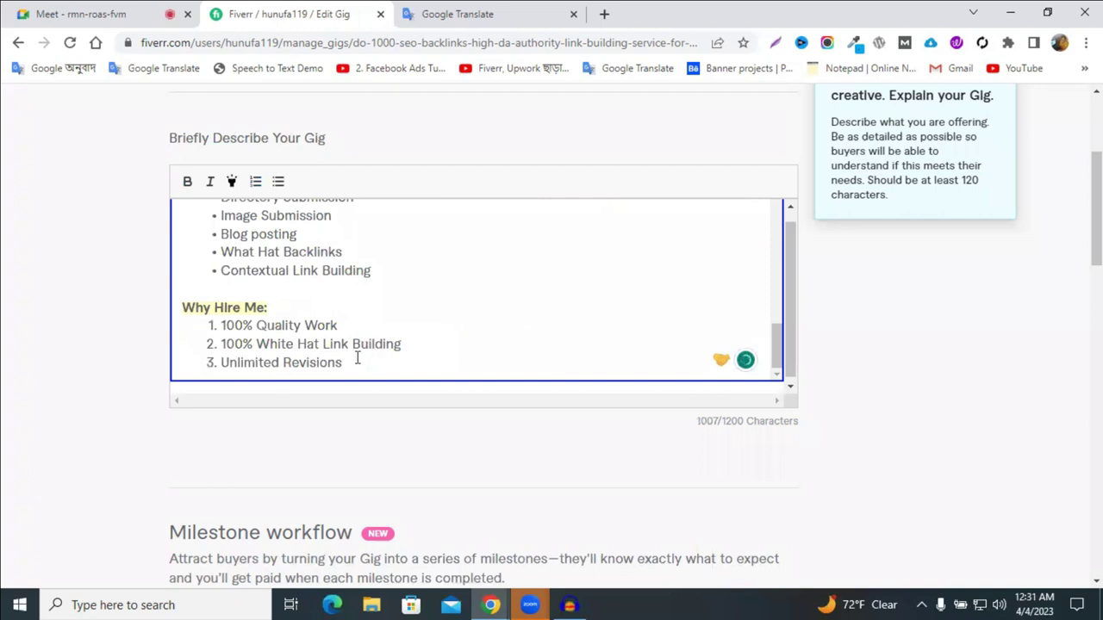
key(Return)
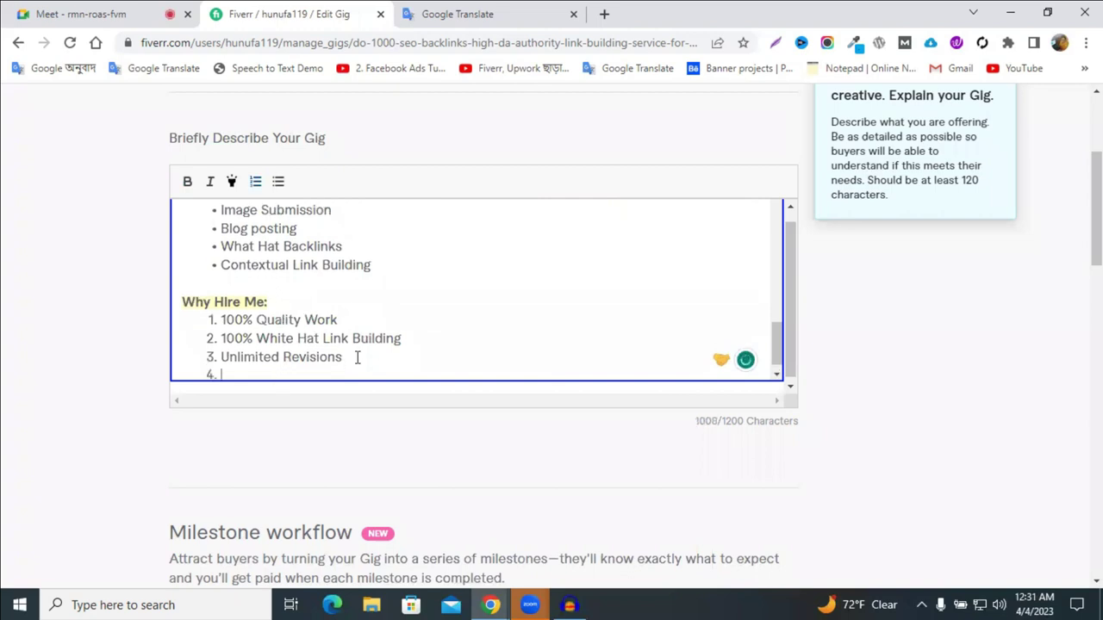
text(100%)
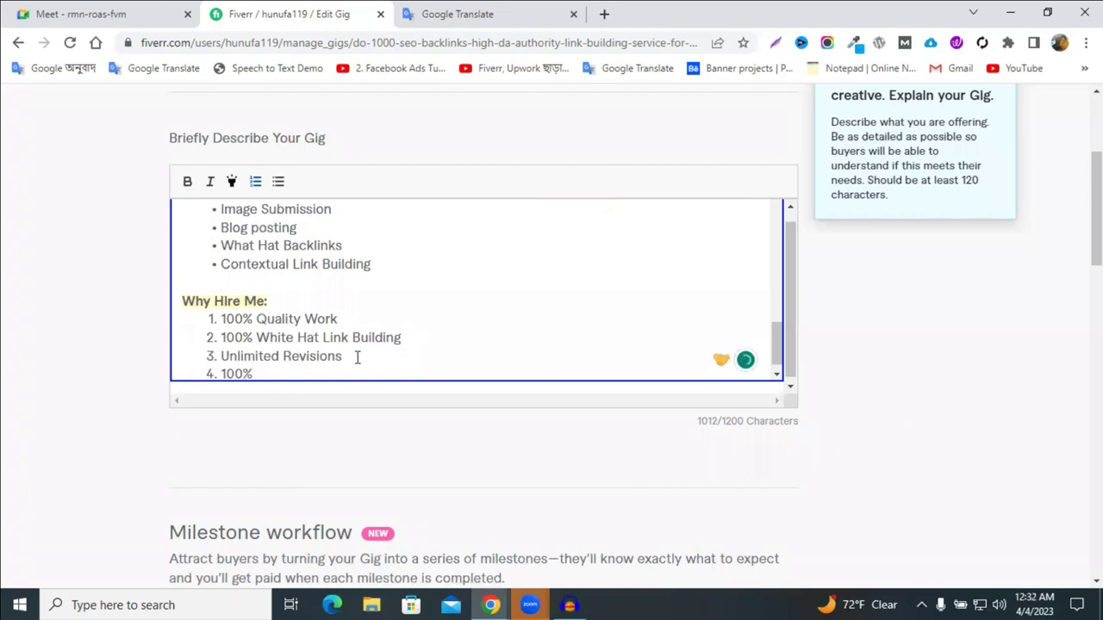
text( S)
click(93, 12)
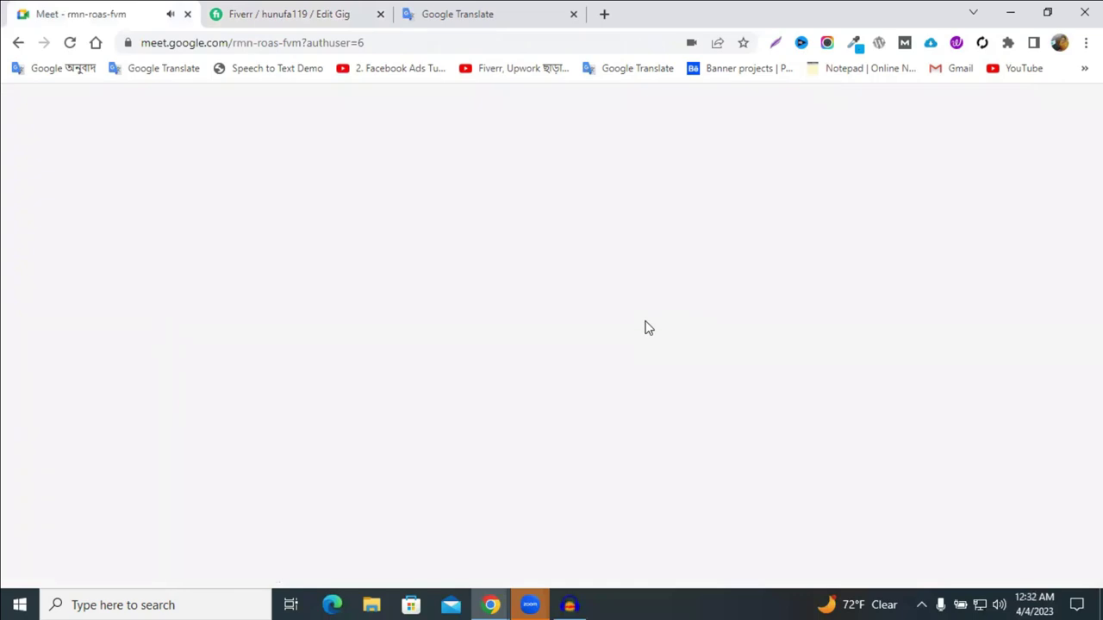
click(356, 9)
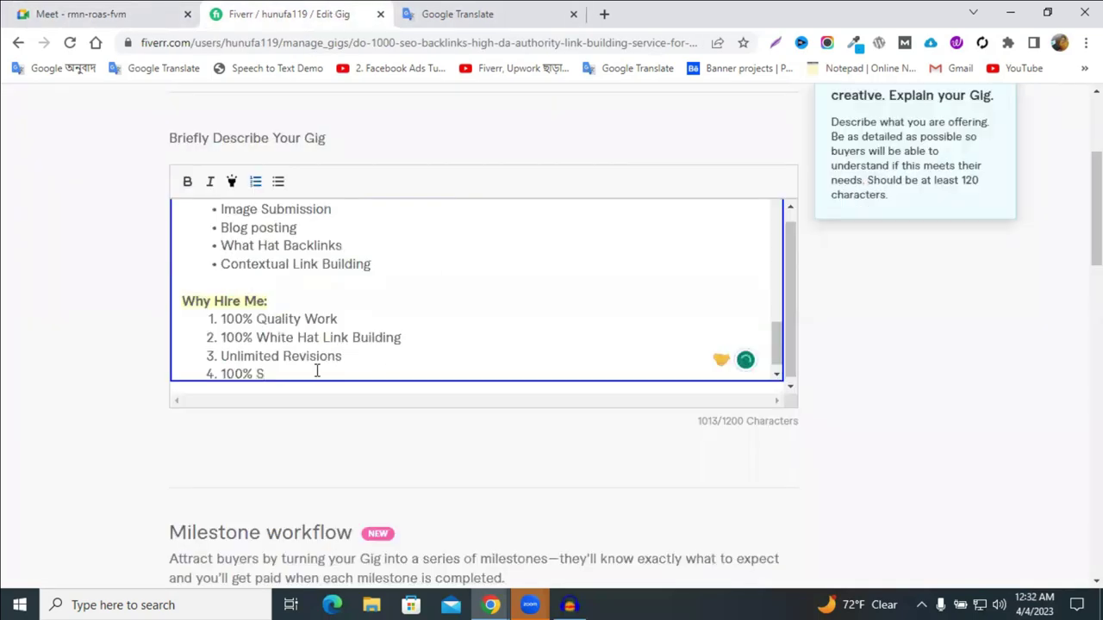
text(atisfaction)
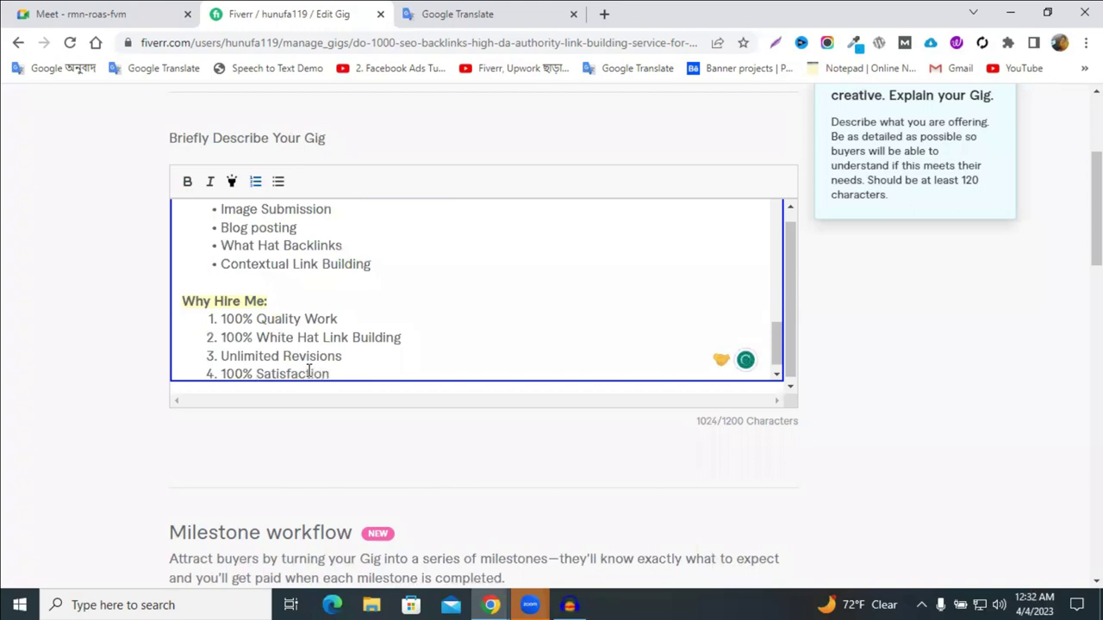
text( Guaran)
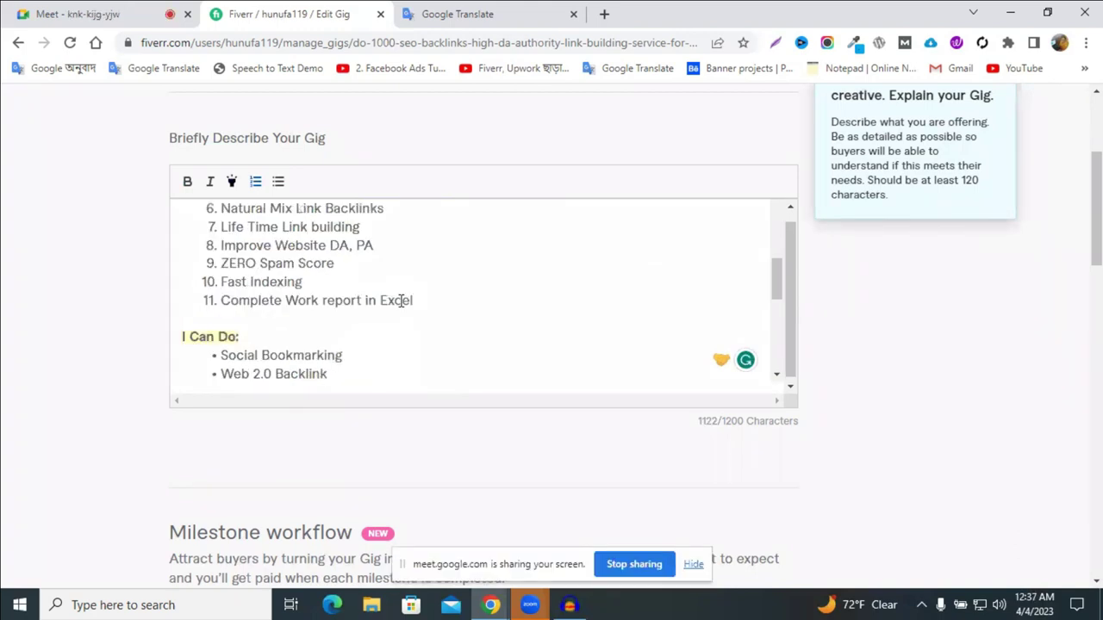
- Switch to Google Meet, admit the participant waiting to join the call, and return to the Fiverr gig description
scroll(399, 298, up, 5)
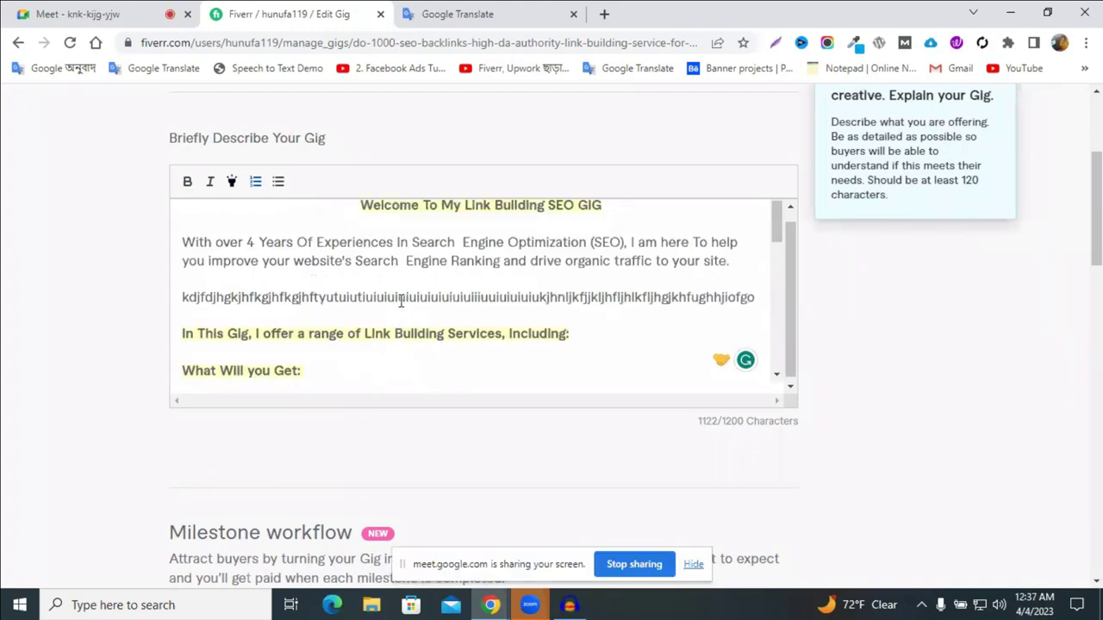
scroll(399, 297, down, 10)
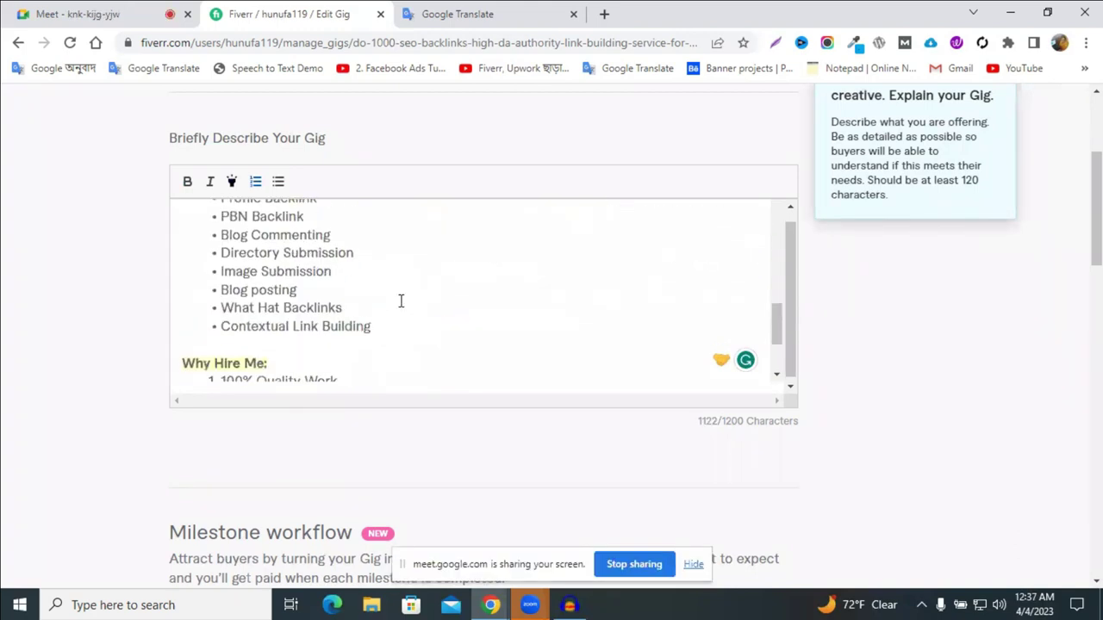
key(ctrl+1)
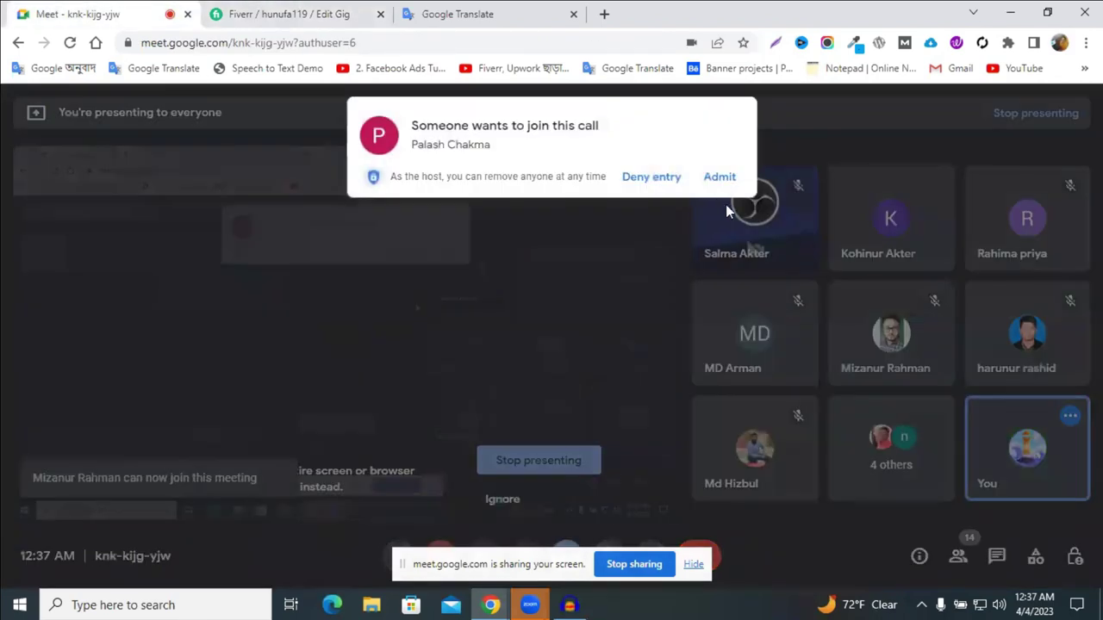
click(719, 177)
key(ctrl+2)
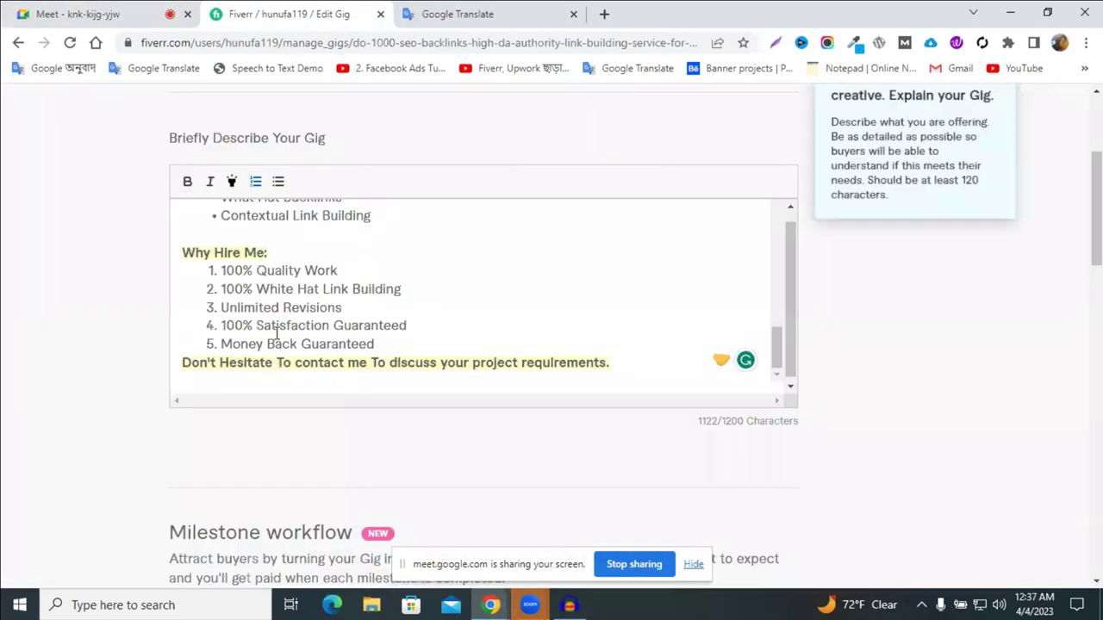
- Insert a hyphen into "Money" in the fifth "Why Hire Me:" item so it reads "Mo-ney Back Guaranteed"
drag(217, 270, 421, 284)
triple_click(387, 274)
drag(390, 353, 162, 339)
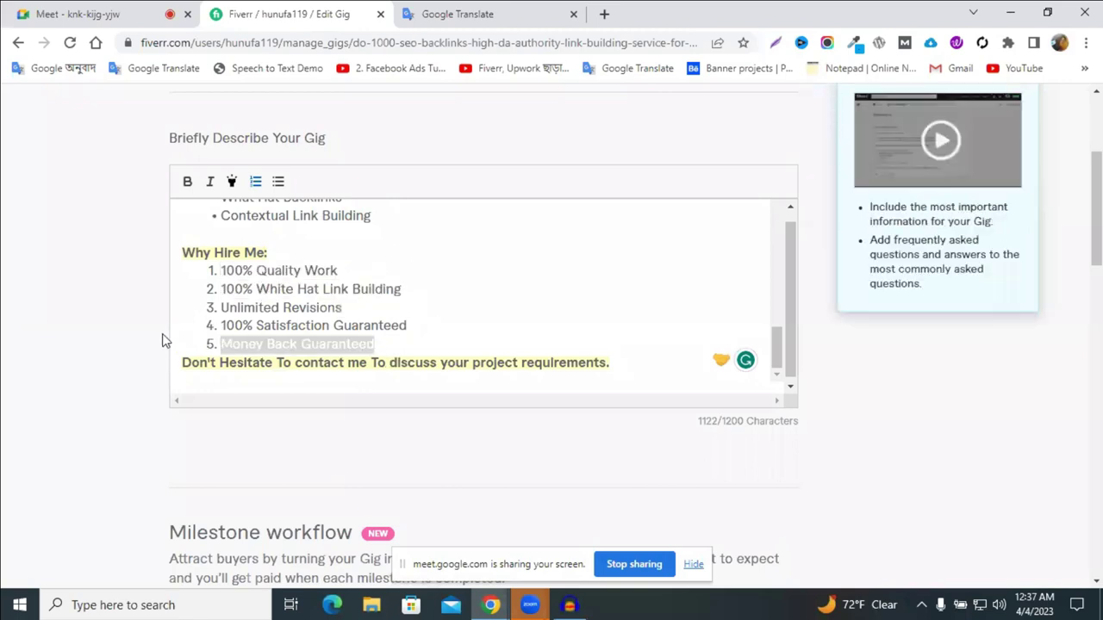
click(349, 345)
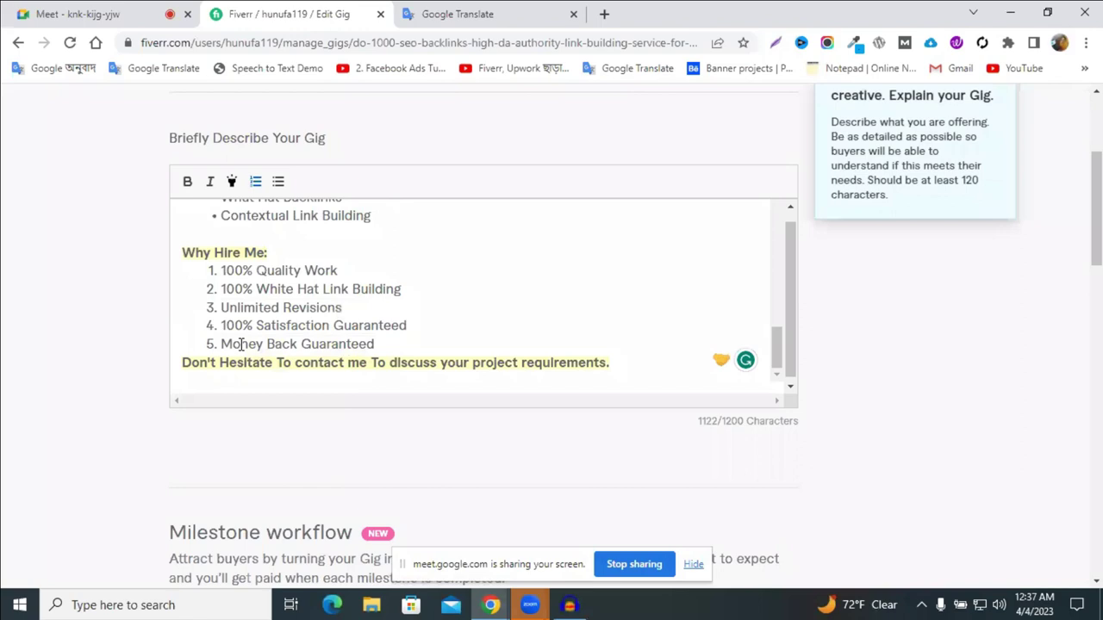
click(241, 344)
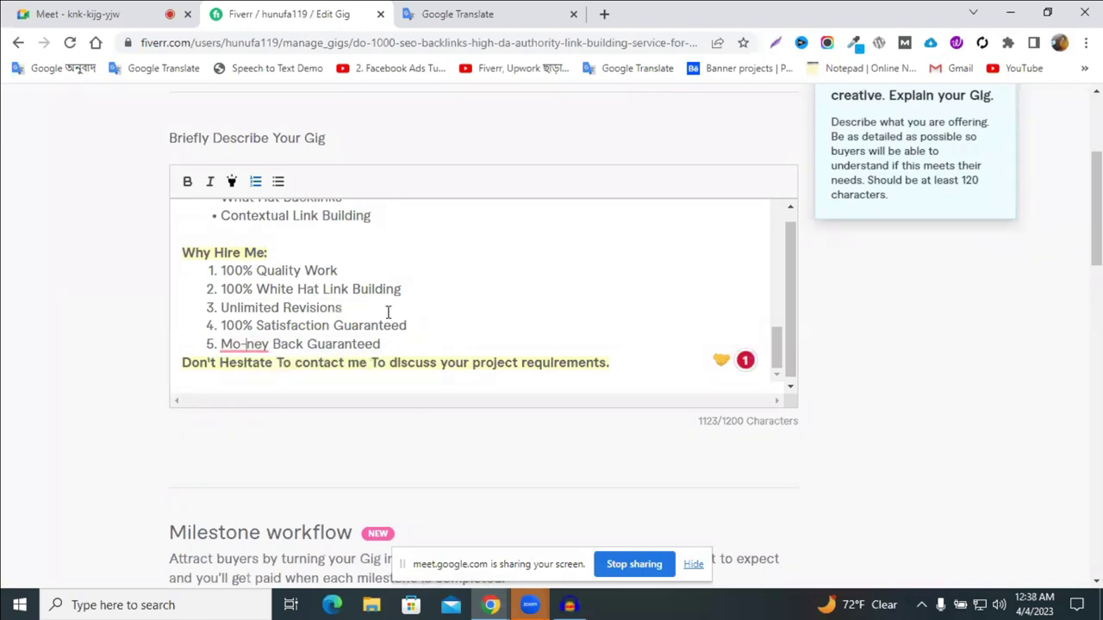
- Delete the remaining line of gibberish filler above "In This Gig, I offer a range of Link Building Services, Including:"
scroll(388, 315, up, 5)
scroll(386, 312, up, 10)
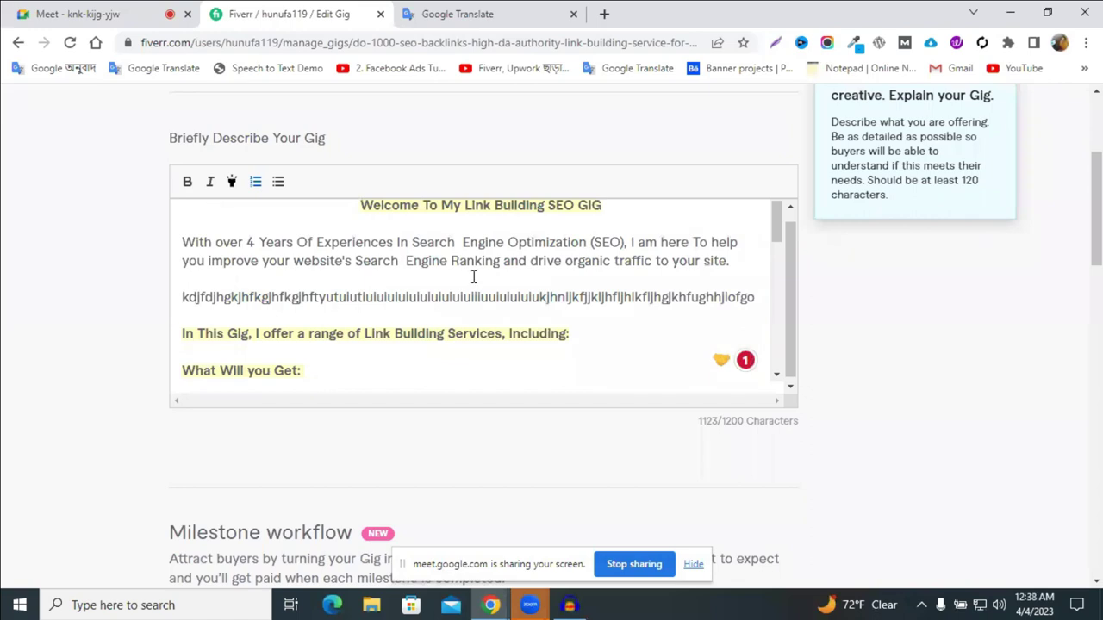
drag(180, 240, 754, 298)
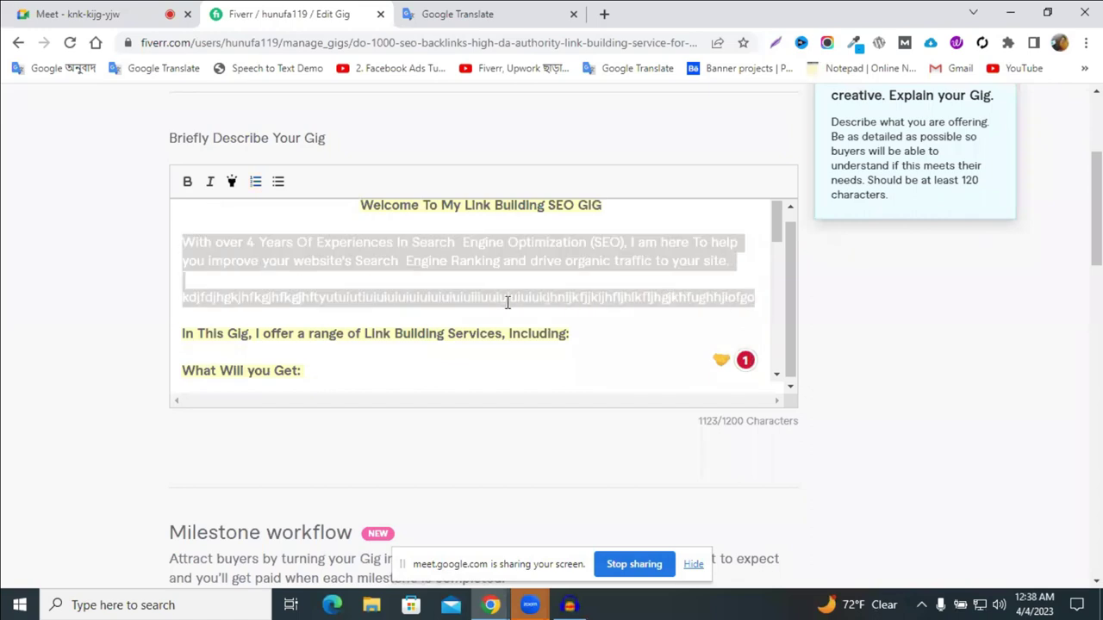
click(397, 297)
triple_click(398, 297)
key(BackSpace)
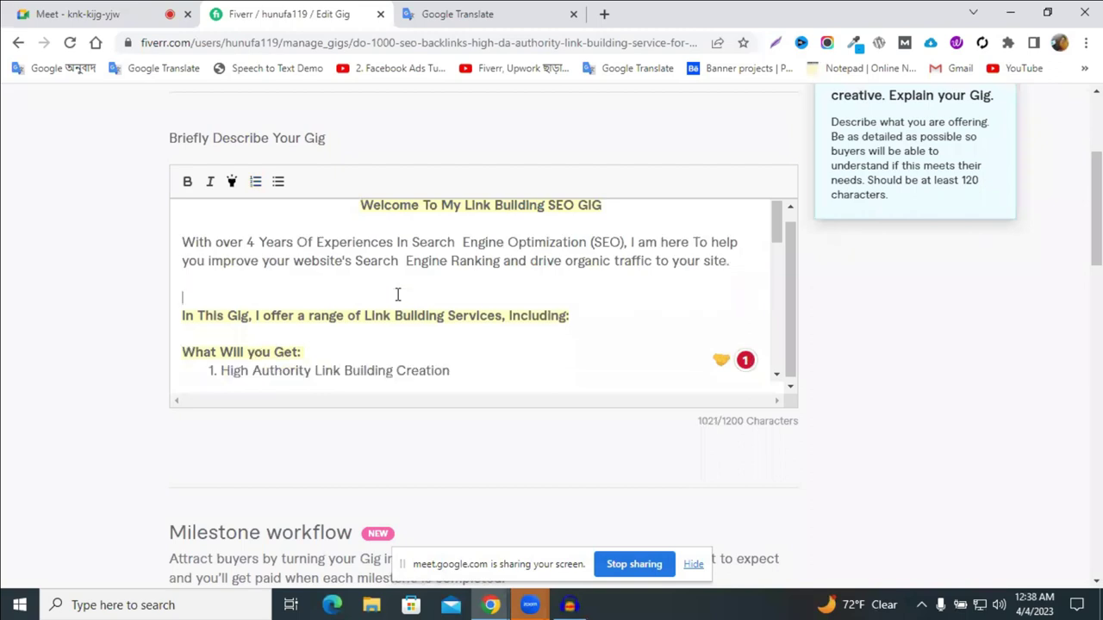
- Copy the entire gig description, from the closing contact line up to the "Welcome To My Link Building SEO GIG" heading
scroll(430, 305, down, 8)
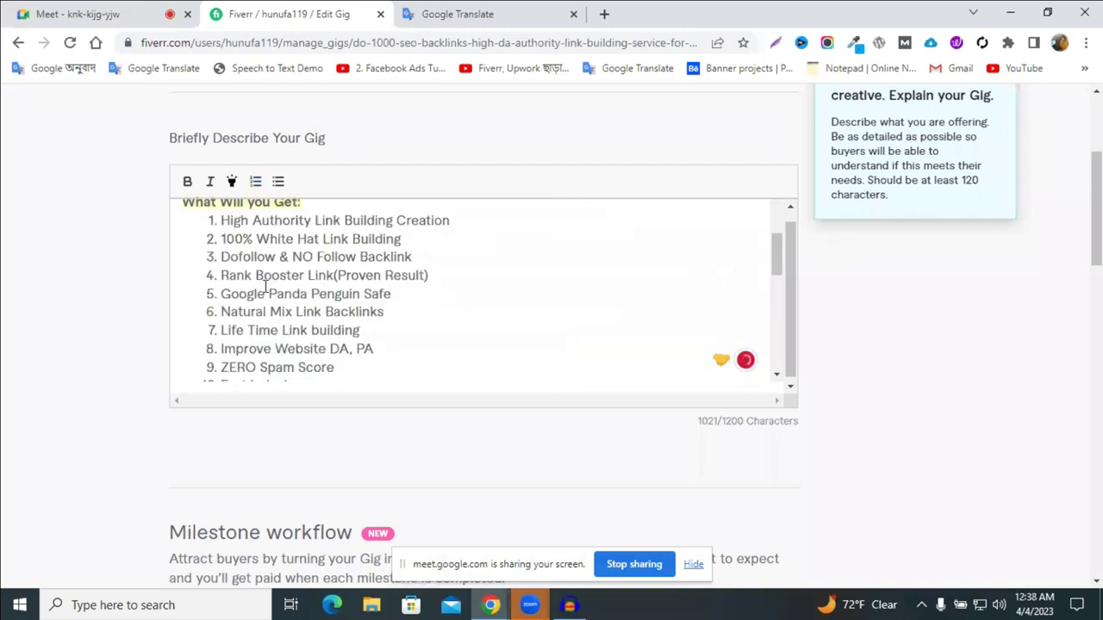
scroll(352, 318, down, 2)
drag(640, 370, 174, 217)
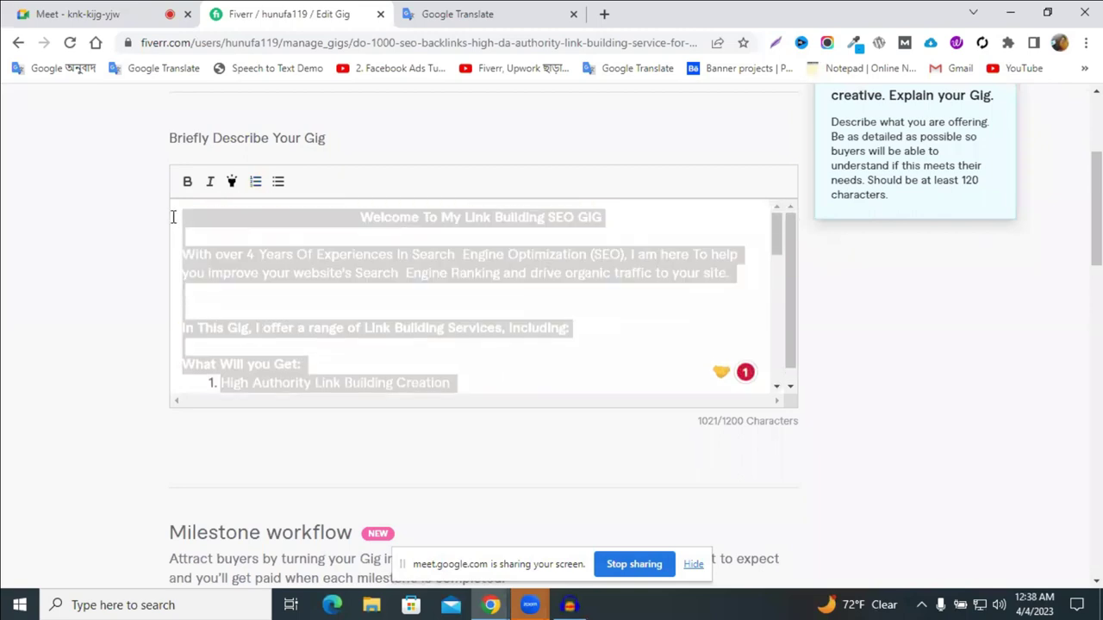
right_click(472, 338)
click(439, 334)
right_click(458, 353)
click(463, 356)
- Open Facebook in a new browser tab and open the "Digital Marketing success" group chat
click(606, 11)
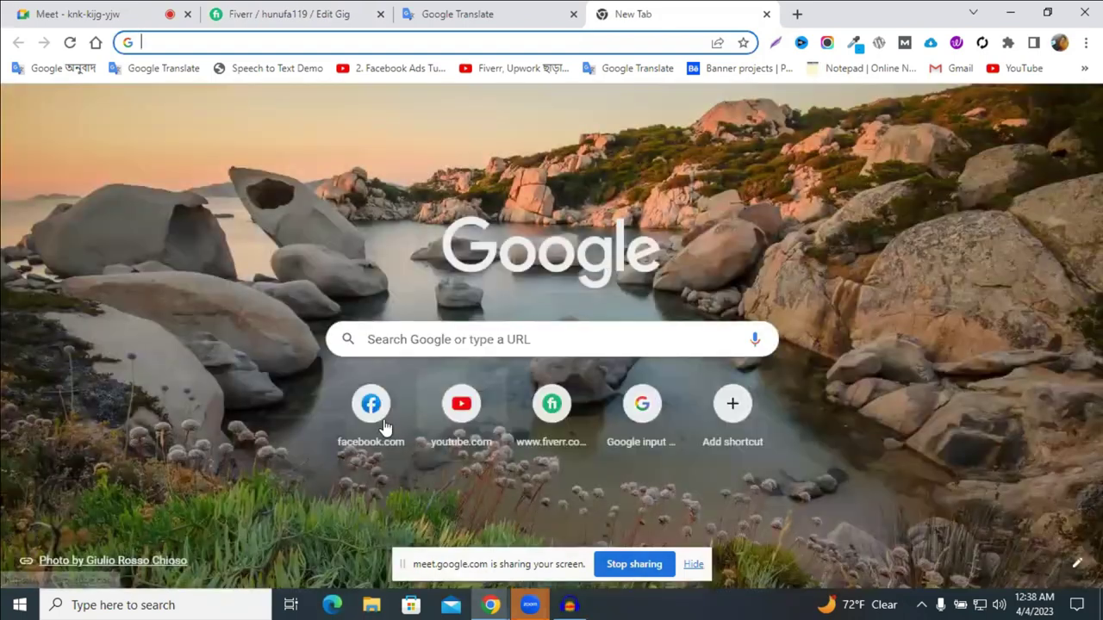
click(380, 422)
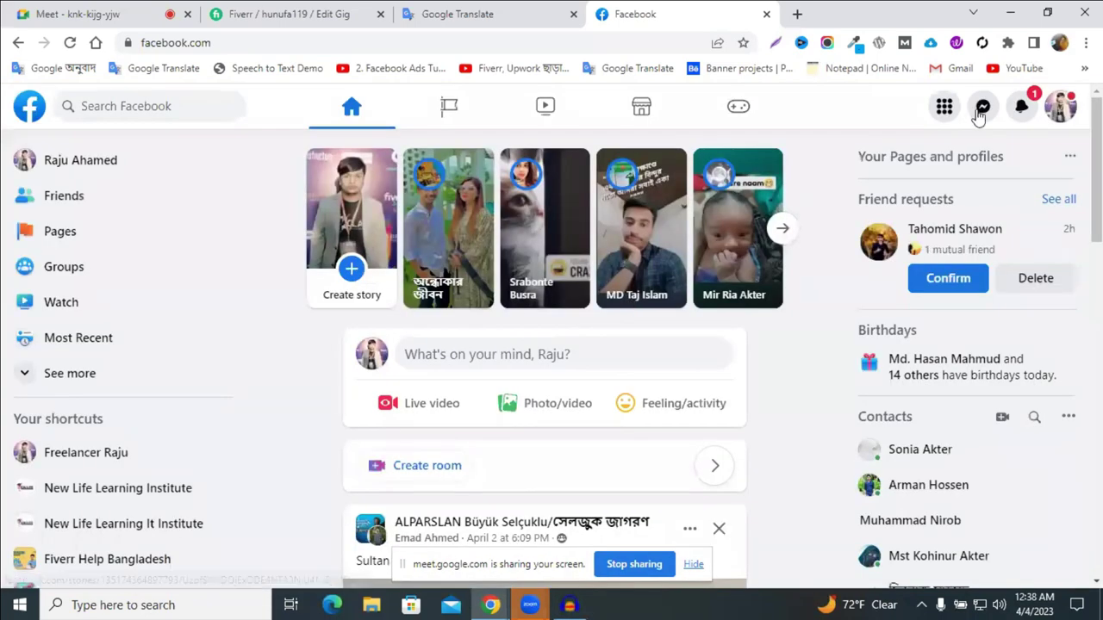
click(982, 109)
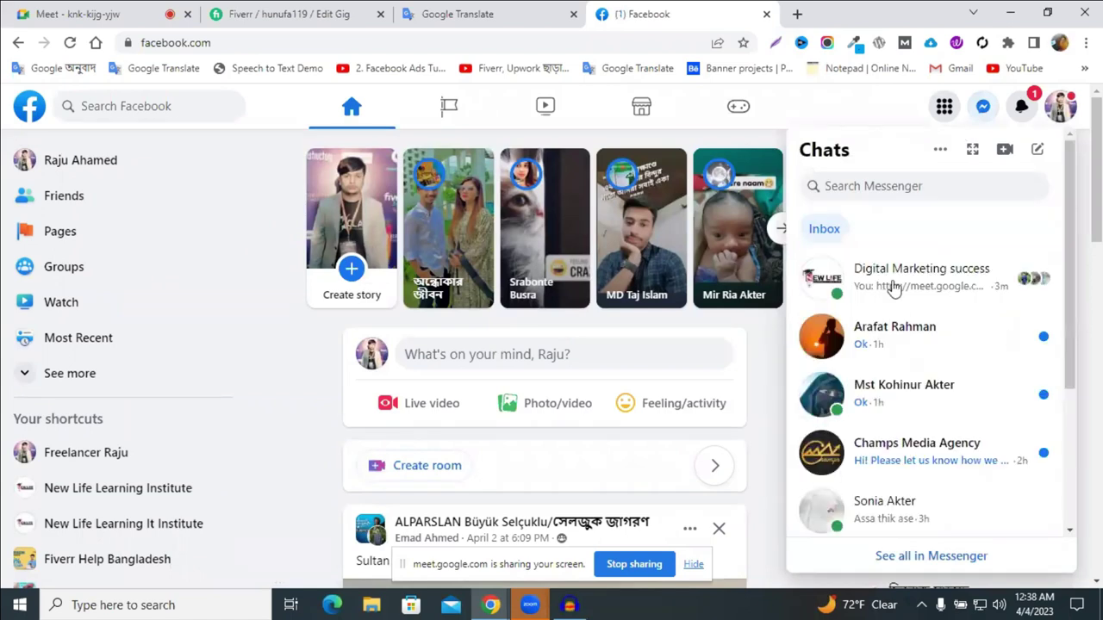
click(984, 109)
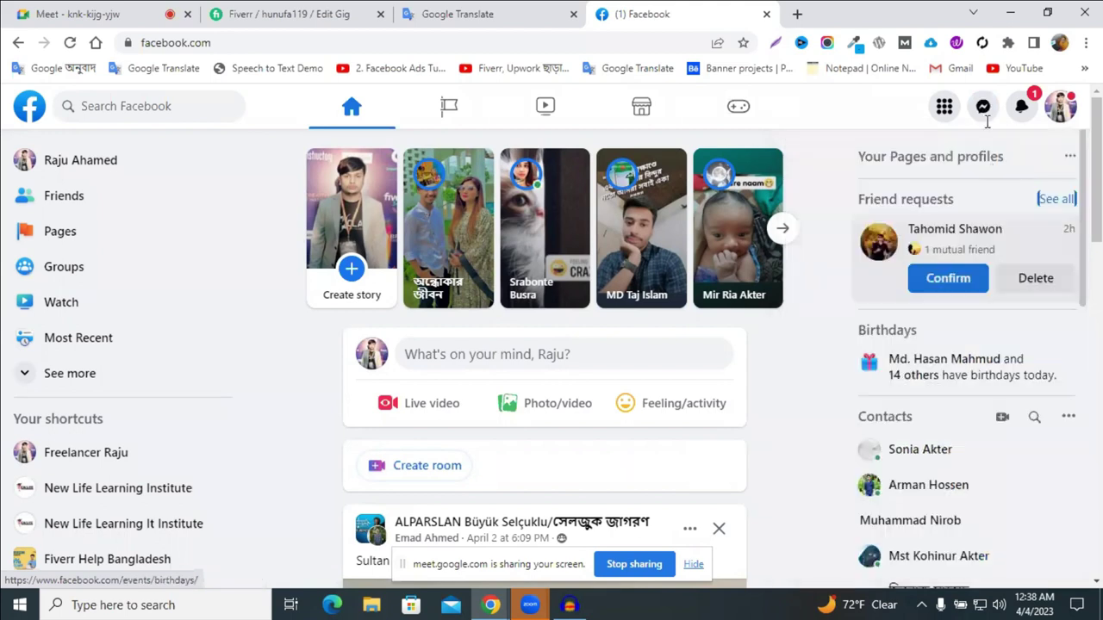
click(984, 109)
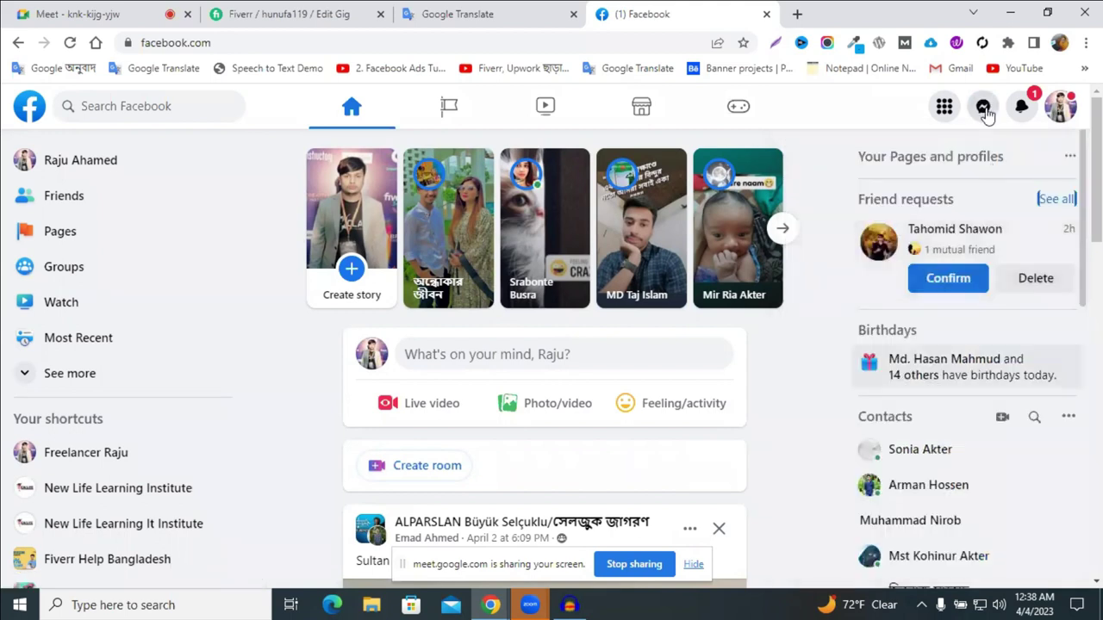
click(903, 289)
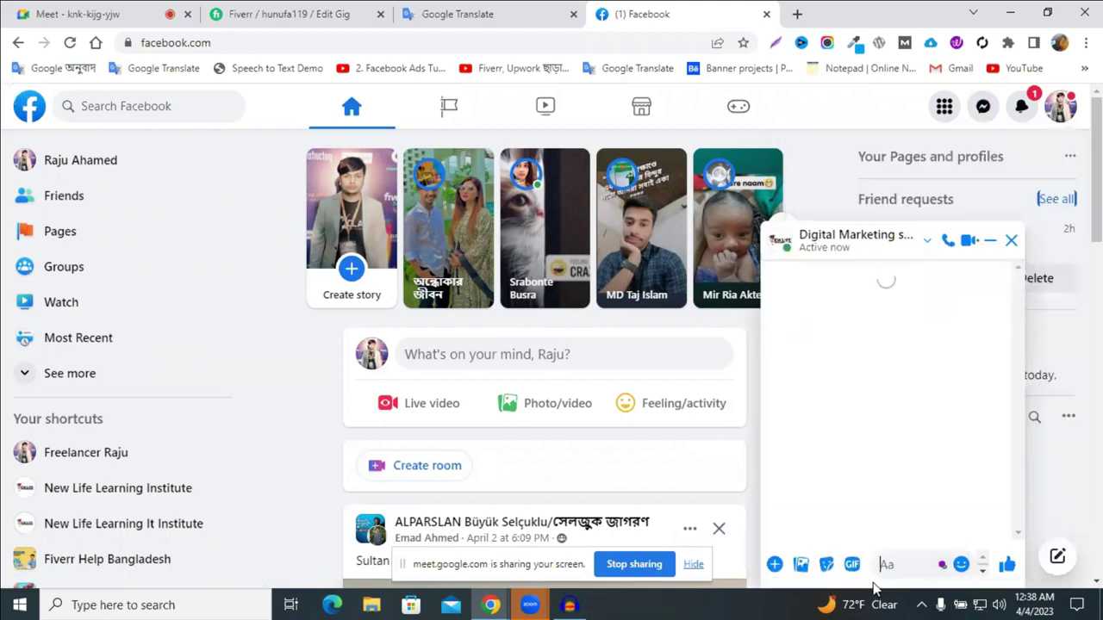
- Send the copied gig description to the "Digital Marketing success" group chat and look through the sent message
key(ctrl+v)
key(Return)
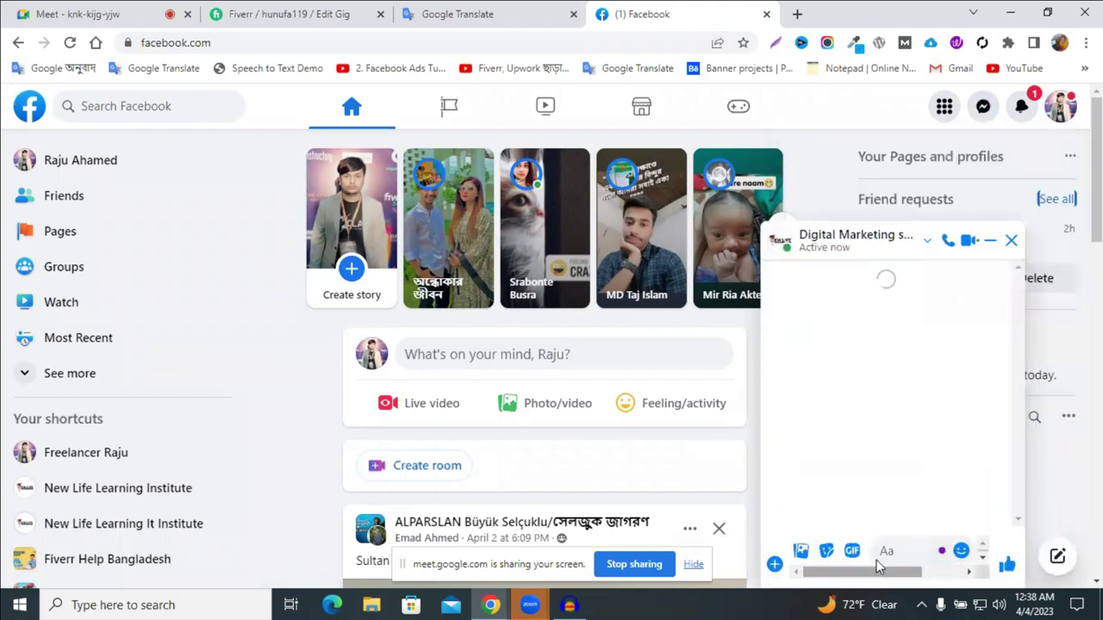
scroll(875, 335, up, 2)
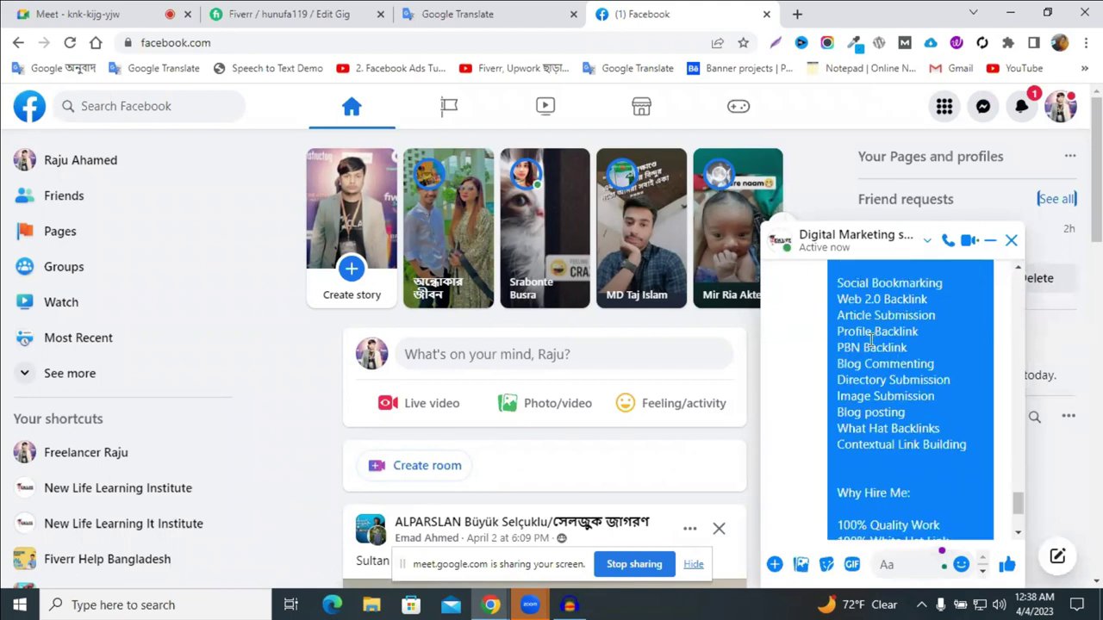
scroll(872, 338, up, 2)
scroll(872, 339, up, 3)
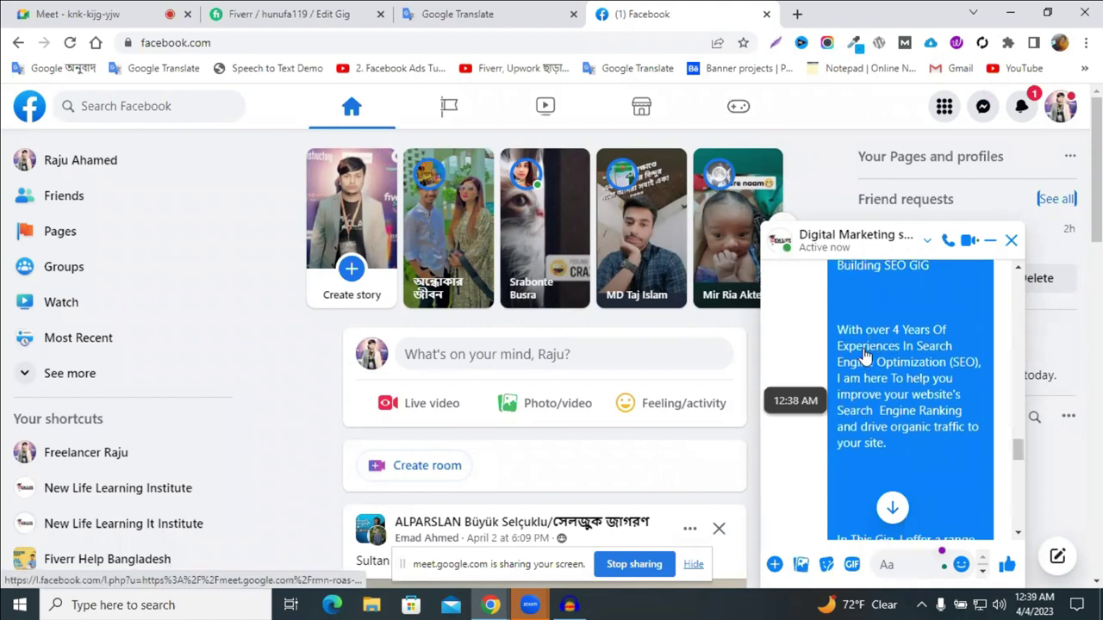
click(655, 9)
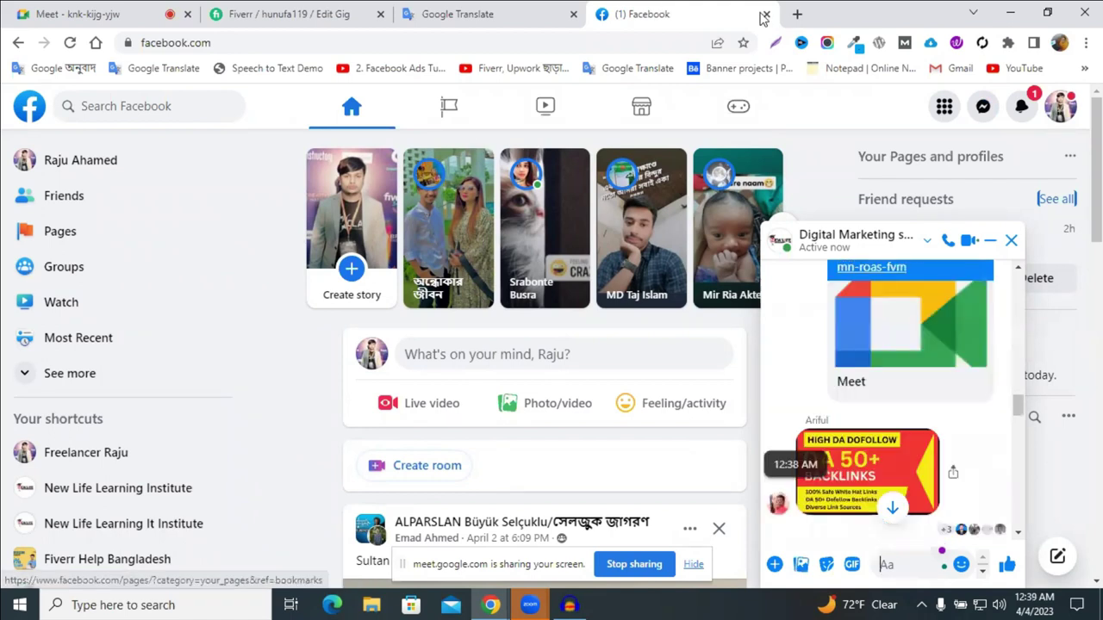
- Return to the Fiverr gig, clear the description field and paste the copied description back in
click(298, 7)
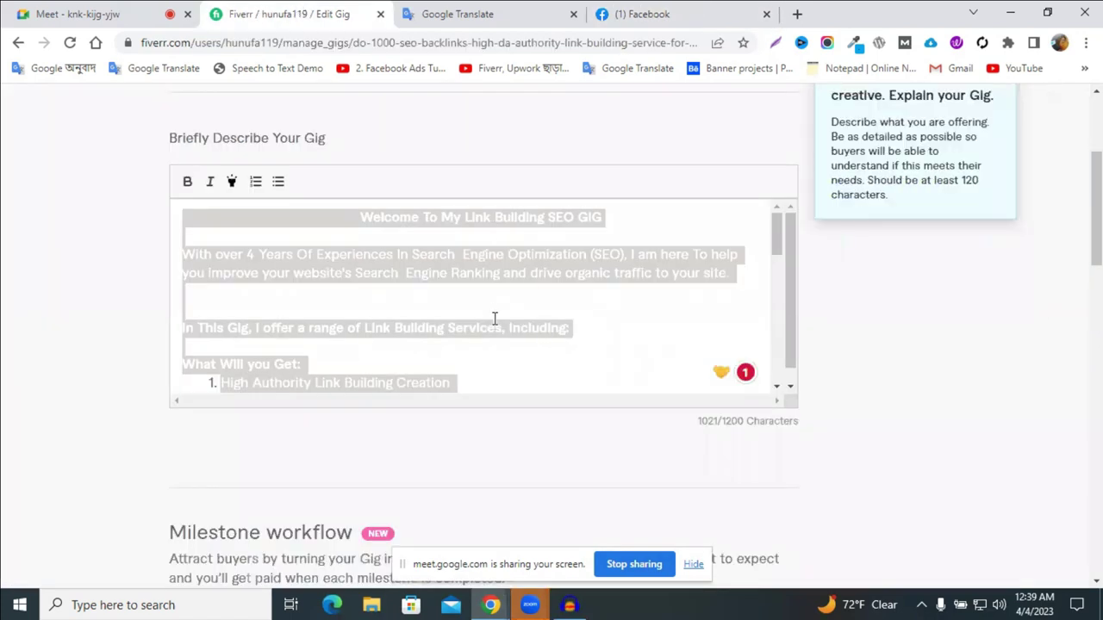
key(BackSpace)
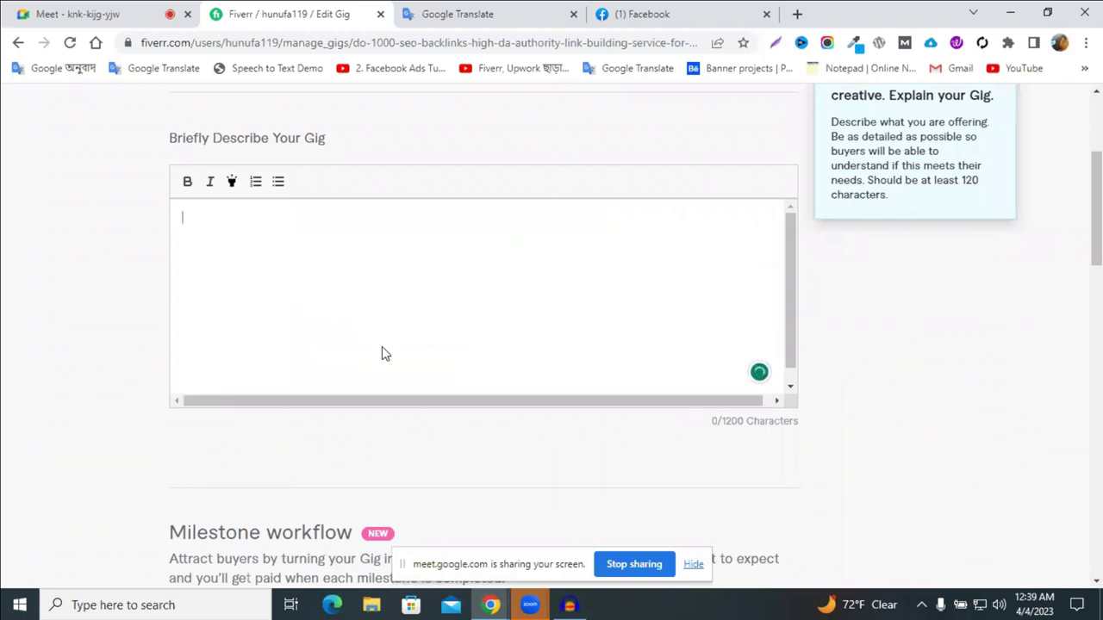
right_click(328, 257)
key(Escape)
key(ctrl+v)
scroll(352, 316, up, 2)
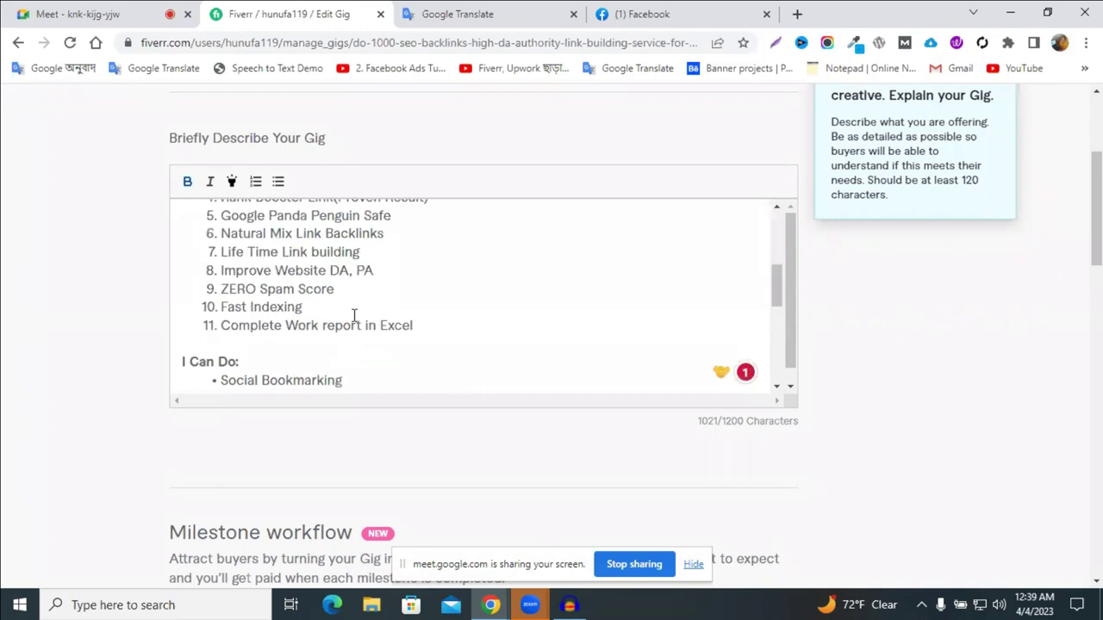
scroll(432, 289, up, 3)
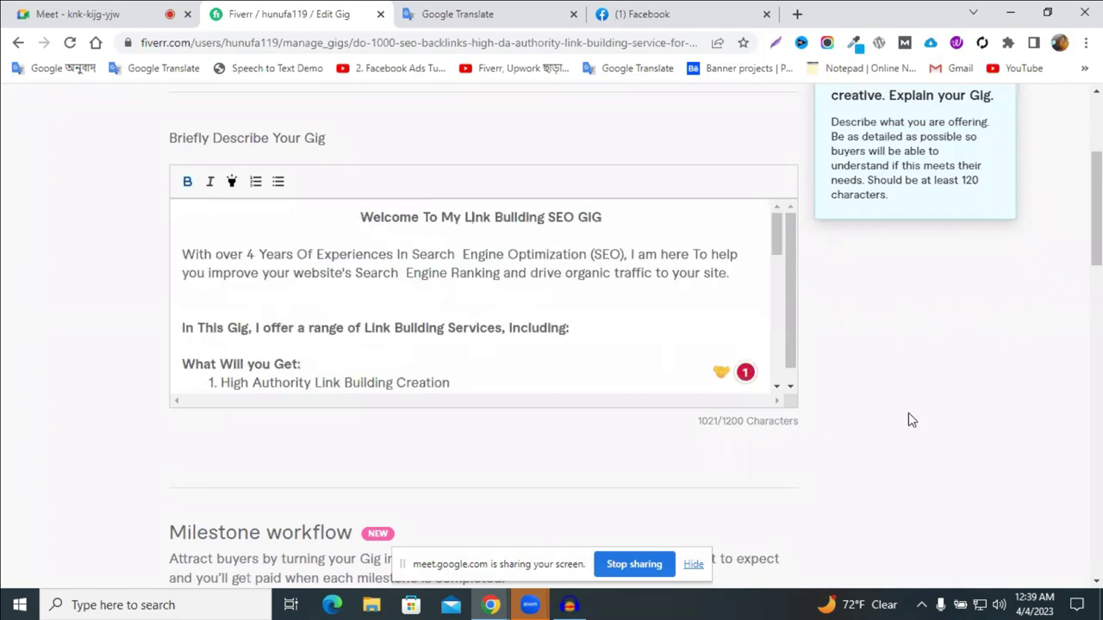
- Save the gig's description and FAQ page and continue to the next stage
scroll(785, 422, down, 6)
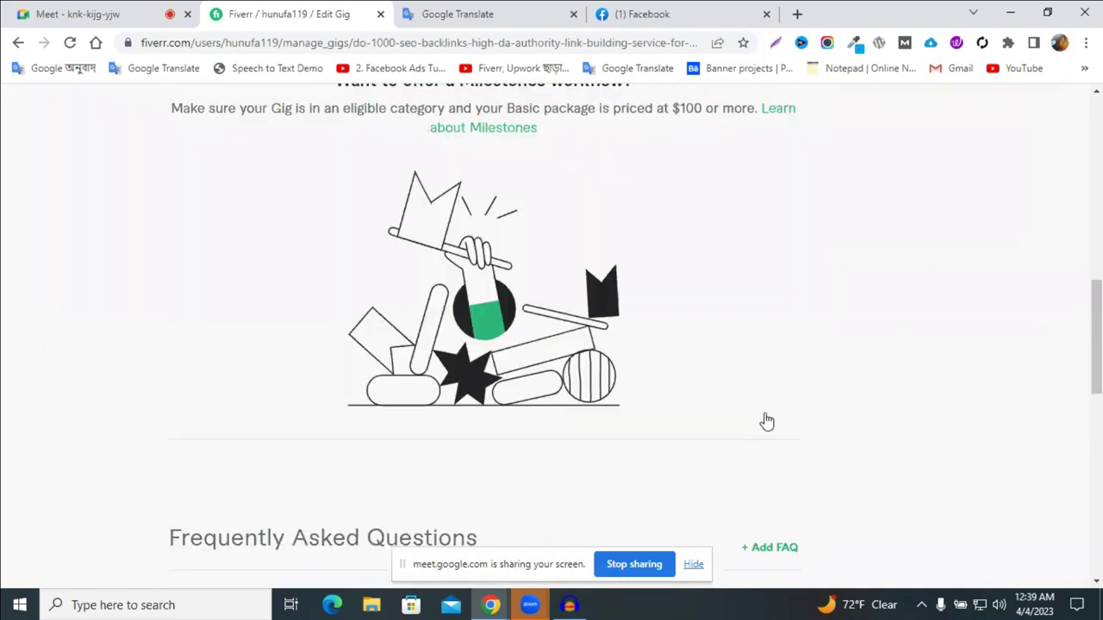
scroll(698, 173, down, 5)
click(698, 169)
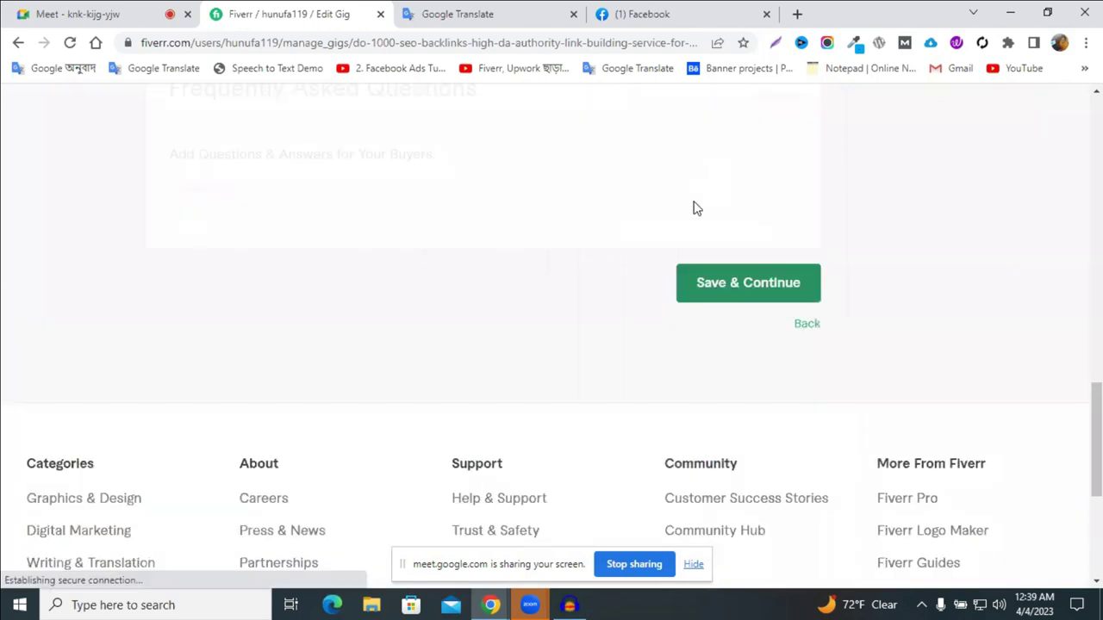
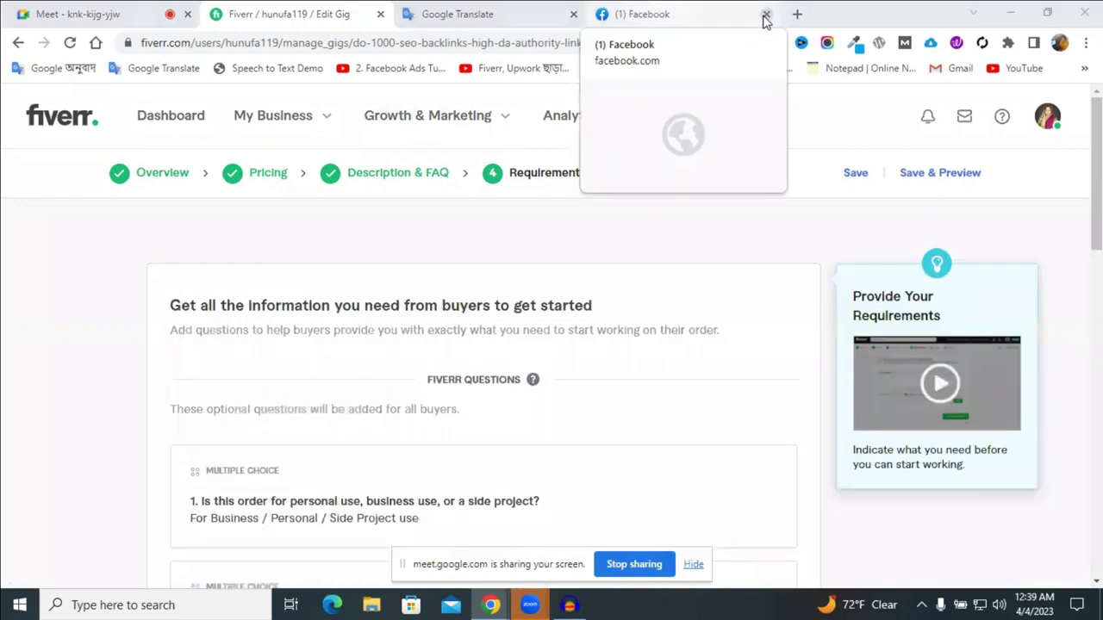
- View the shared "High DA Dofollow DA 50+ Backlinks" banner in the Facebook group chat and return to the Fiverr gig
click(675, 12)
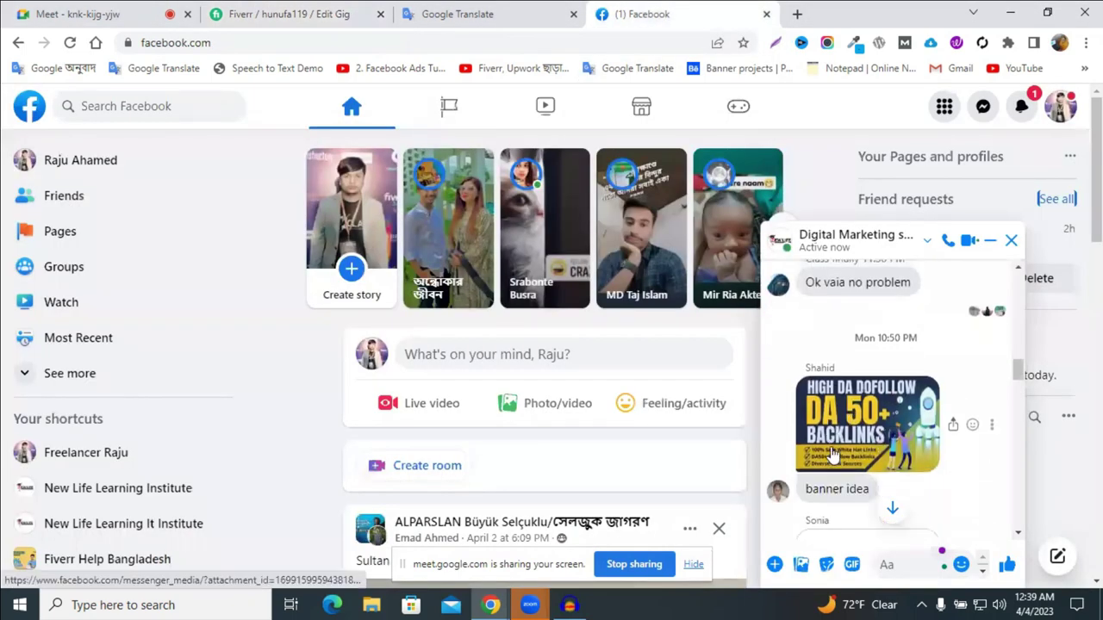
click(827, 421)
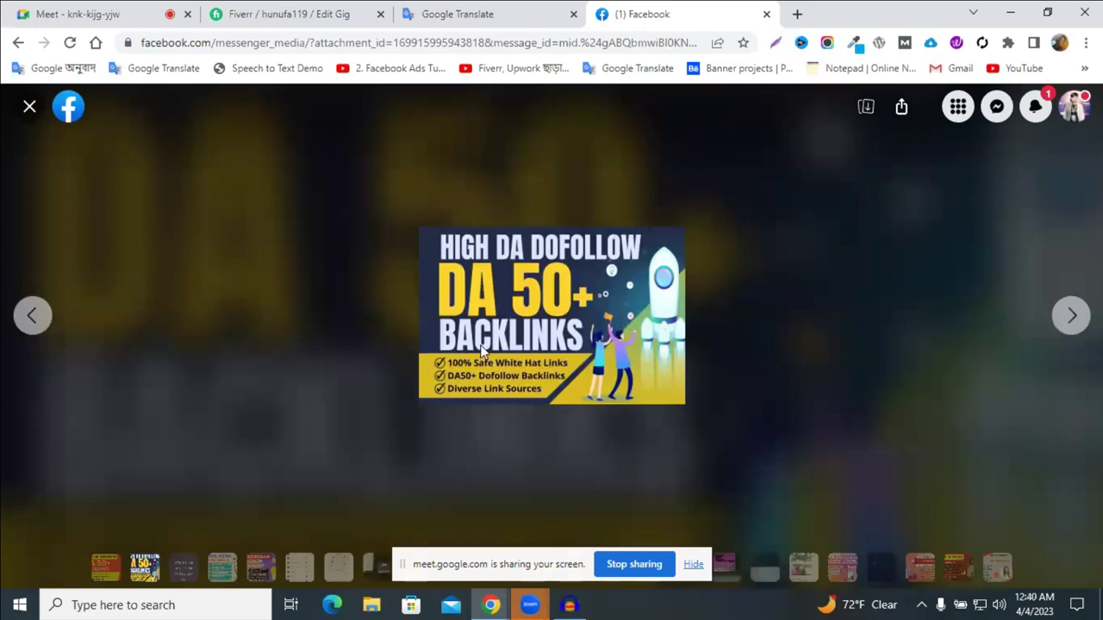
click(328, 9)
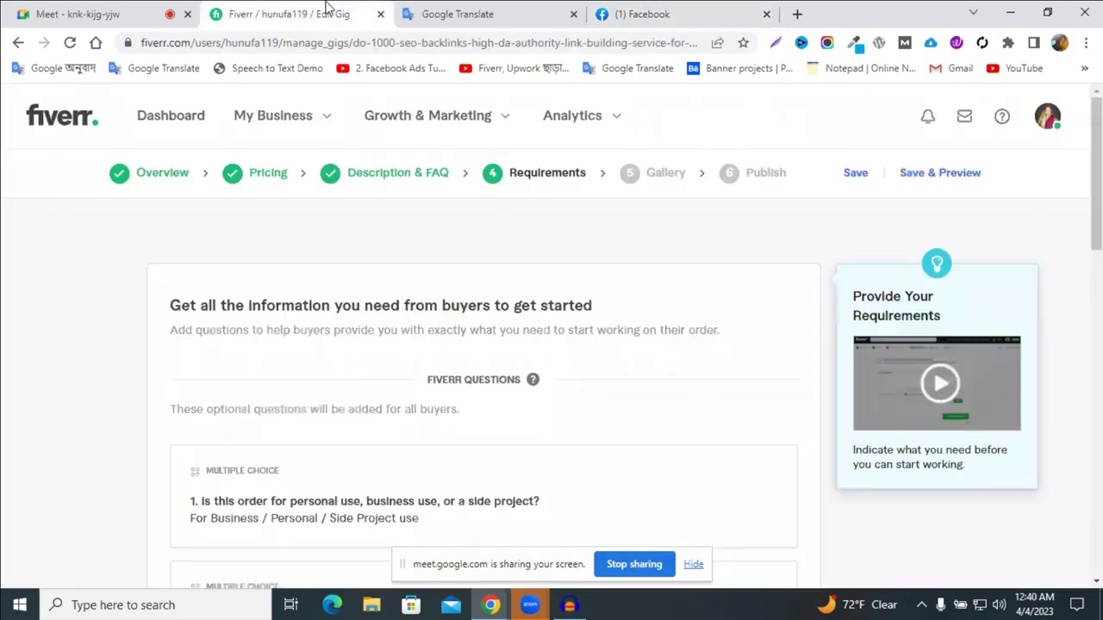
- Review Fiverr's default buyer questions on the Requirements page and open a new custom question form
scroll(495, 129, down, 3)
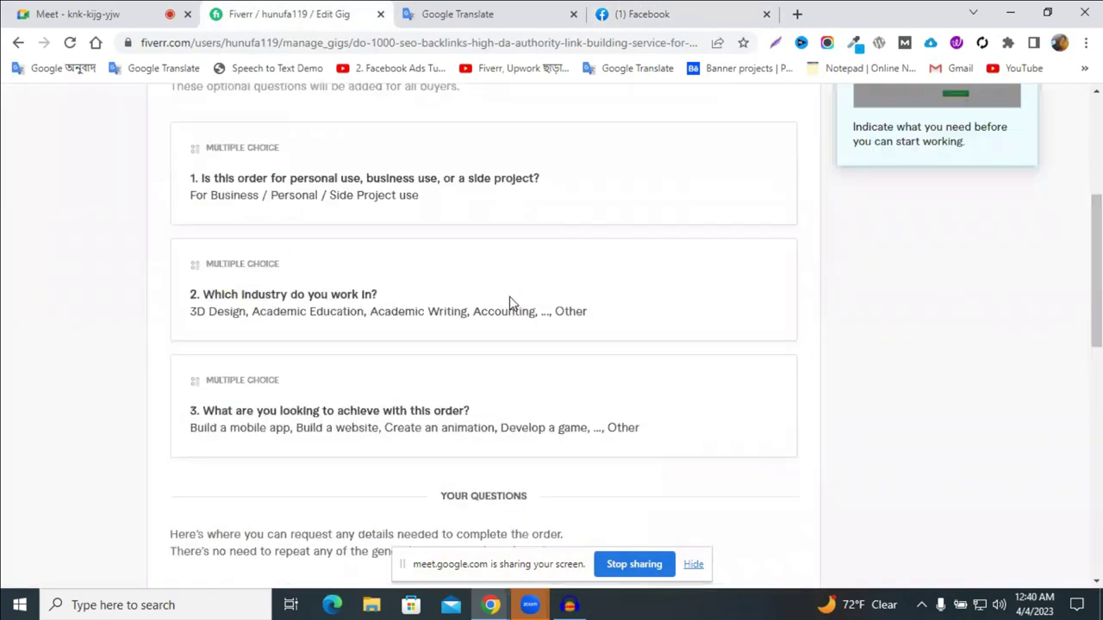
scroll(419, 239, up, 3)
scroll(457, 325, down, 6)
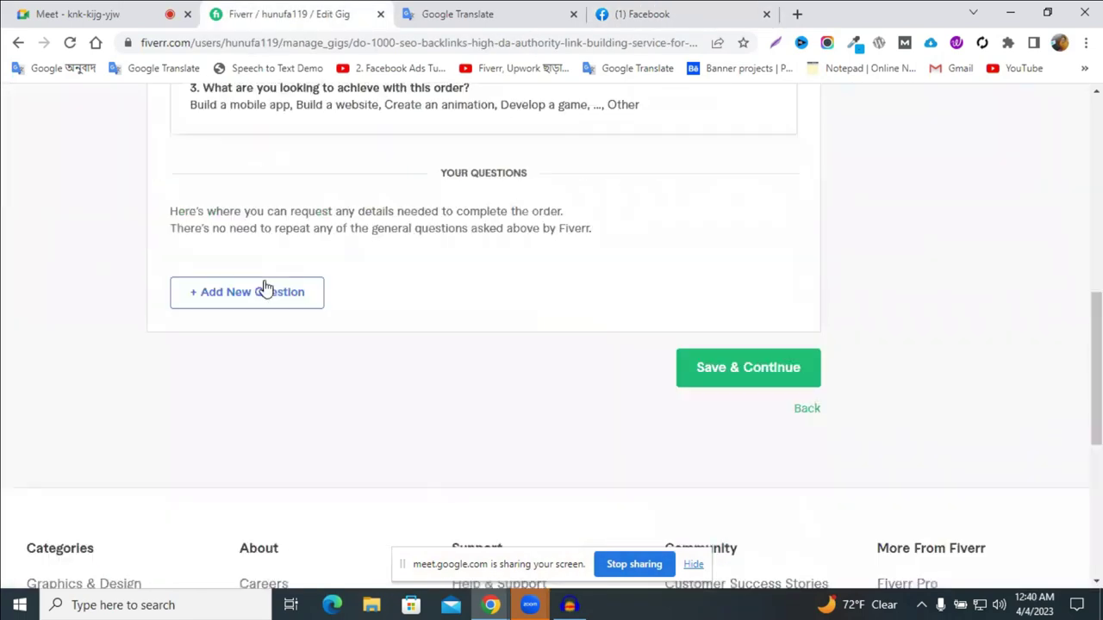
click(263, 295)
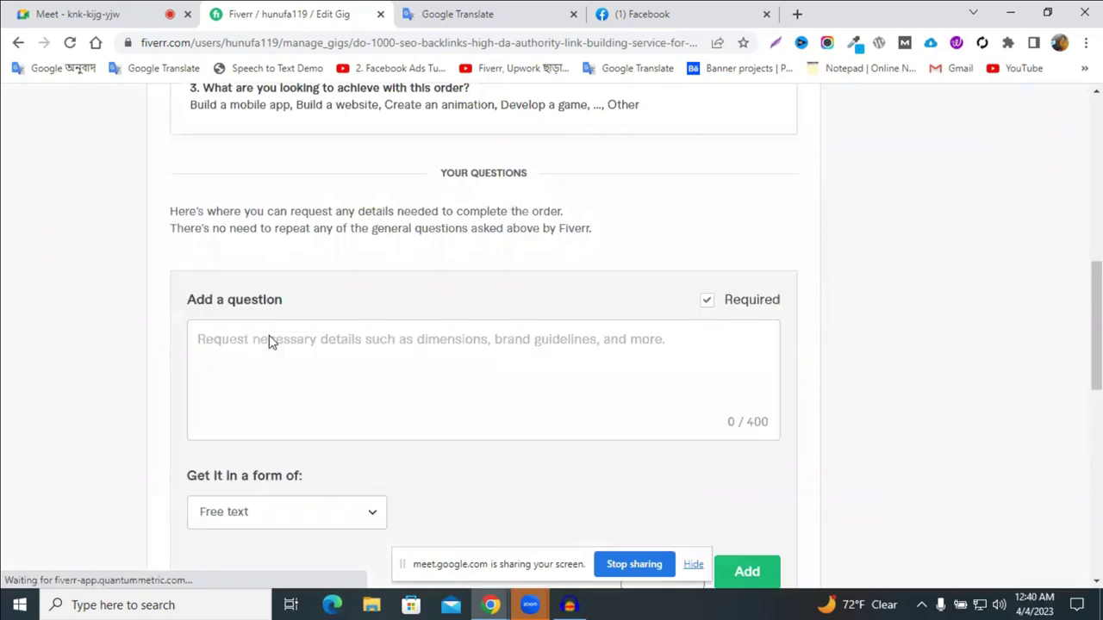
click(303, 343)
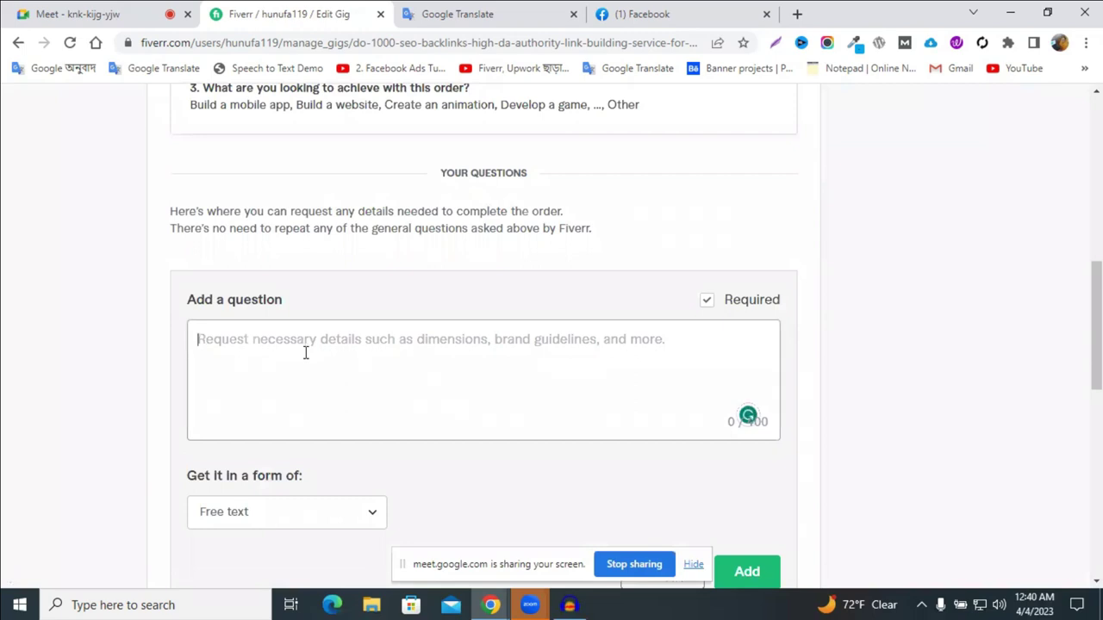
- Enter "1. Website Link" as the first line of the new question
text(I)
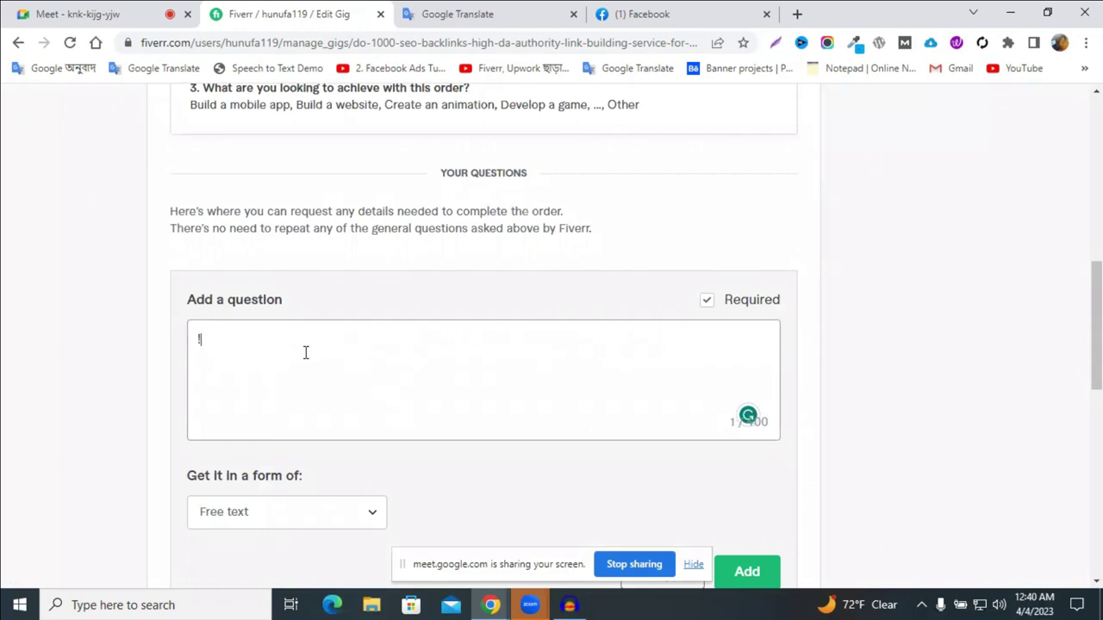
text(.)
key(BackSpace)
key(BackSpace)
key(BackSpace)
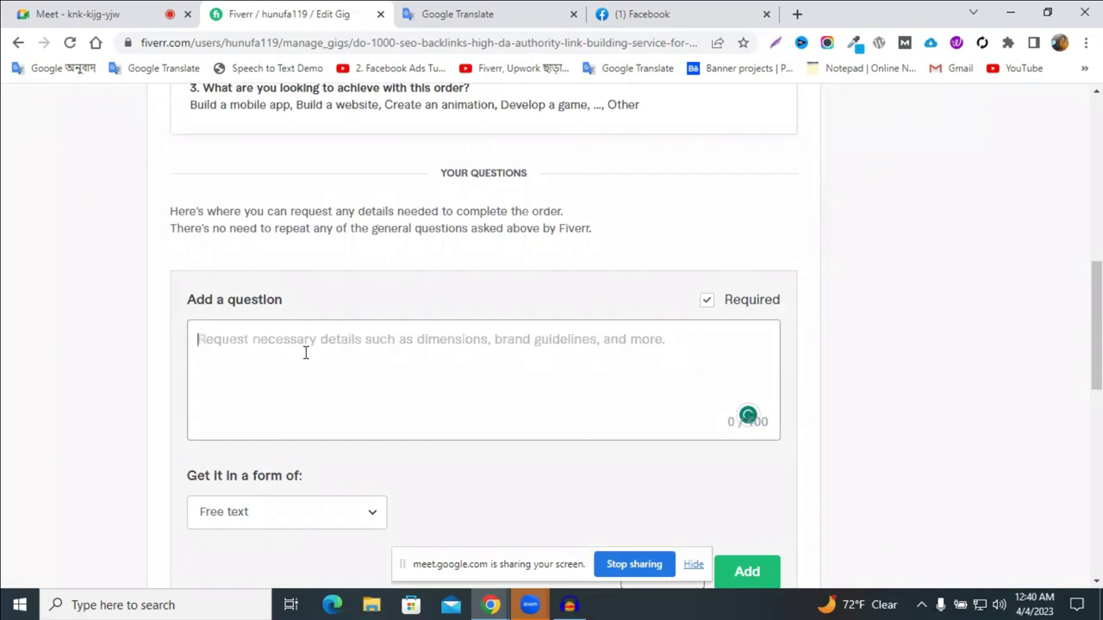
text(1. )
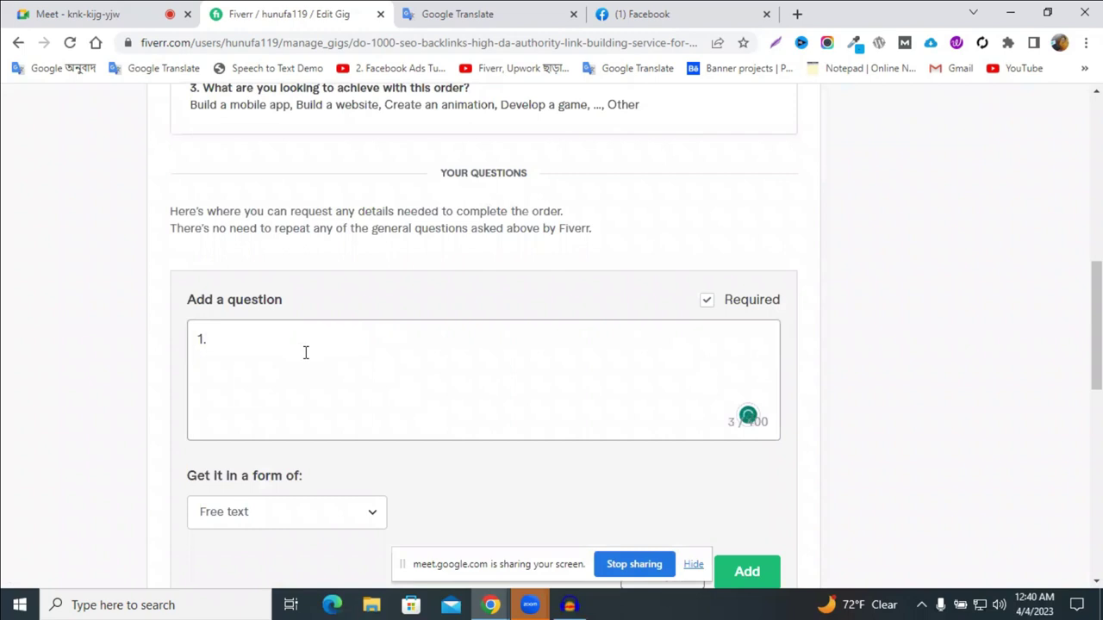
text(Website Link)
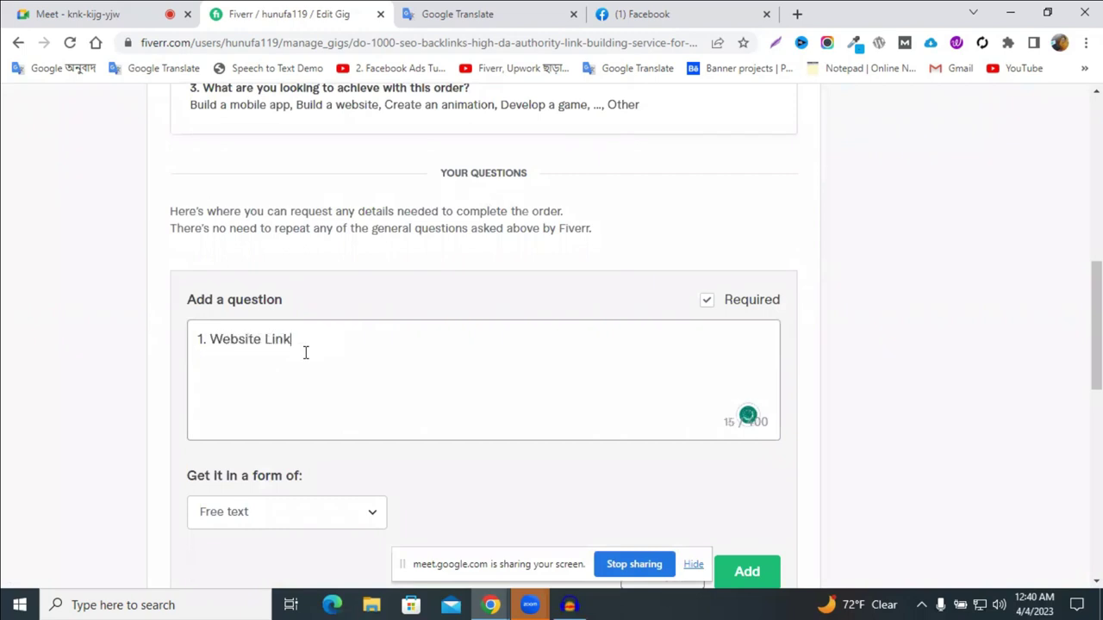
- Add a second line to the question reading "2. Short Description/product Description"
key(Return)
text(2. Short Desc)
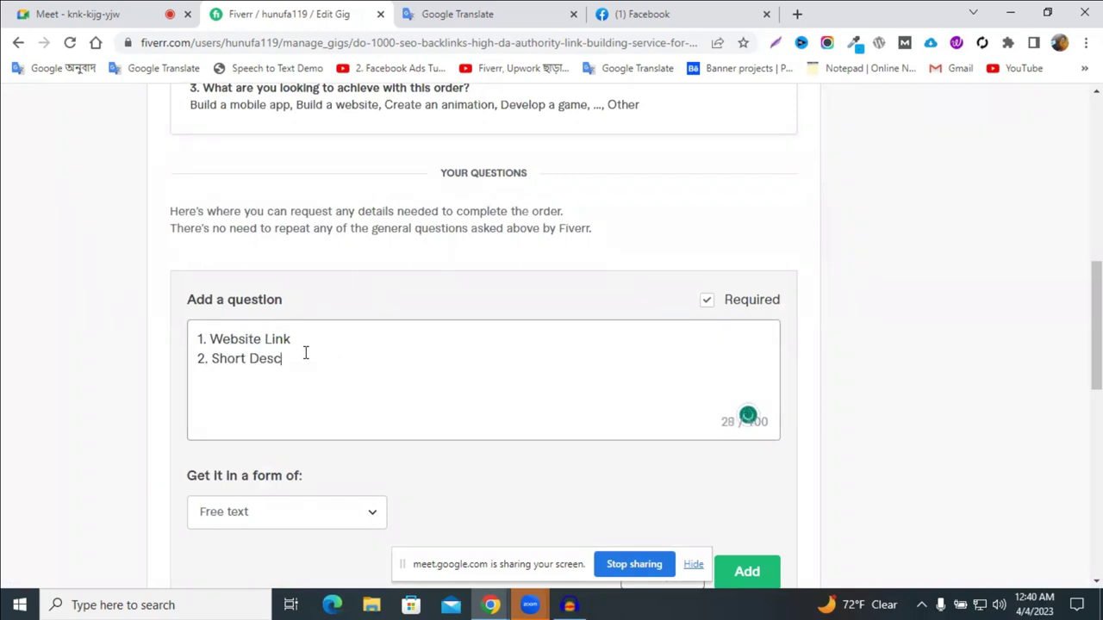
text(ription/pro)
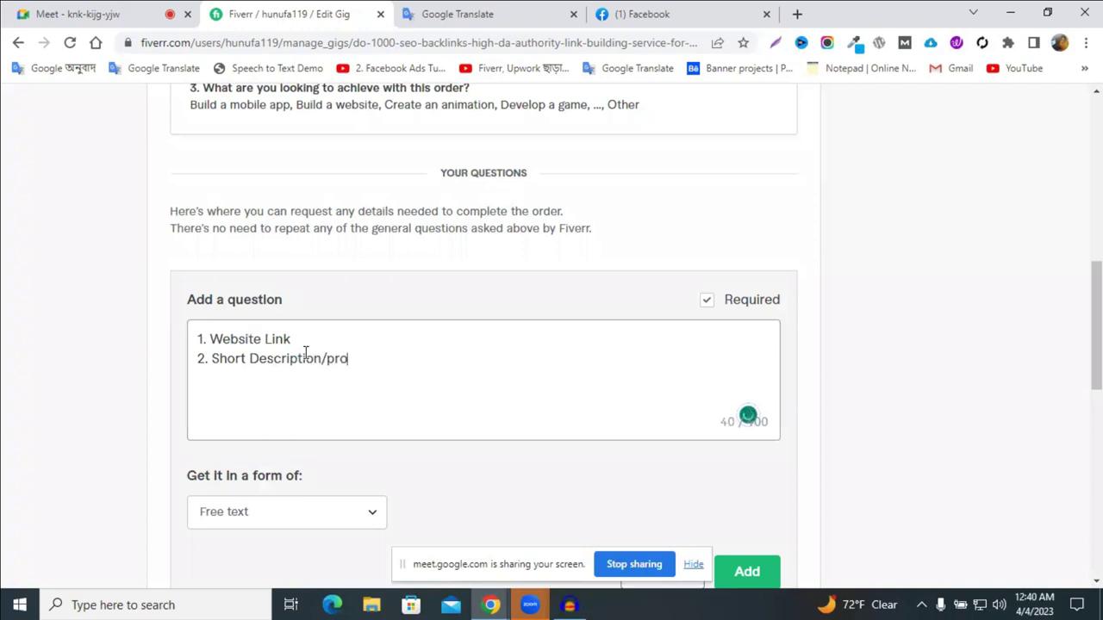
text(duct)
double_click(299, 357)
key(ctrl+c)
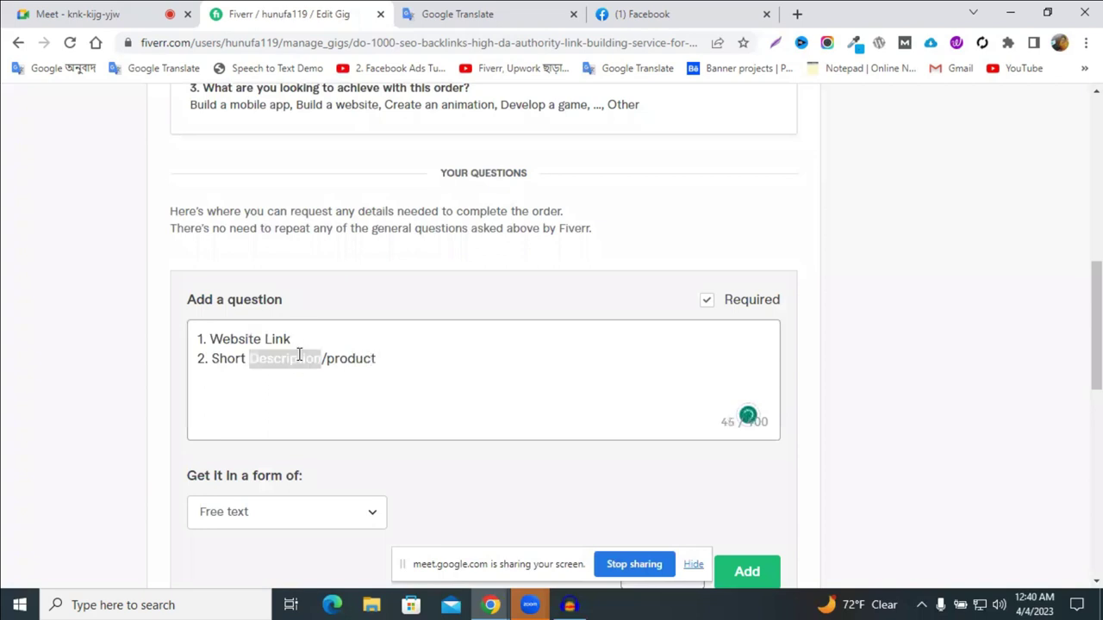
click(413, 357)
key(ctrl+v)
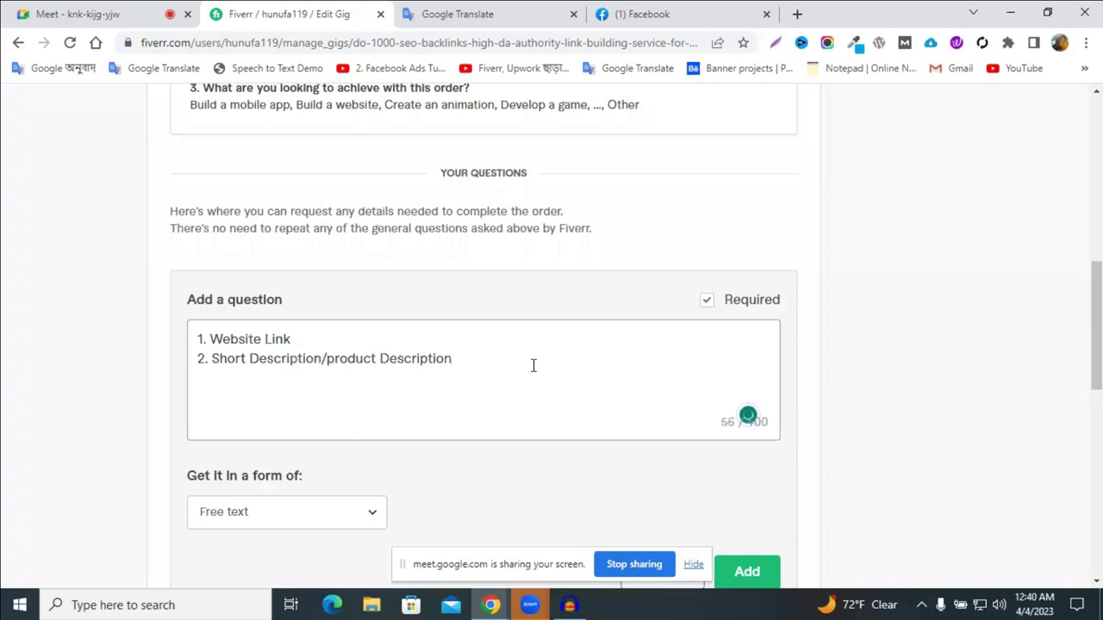
- Add the lines "3. Keyworsd" and "4. Photo/product Image" to the question
text(3. Keyworsd )
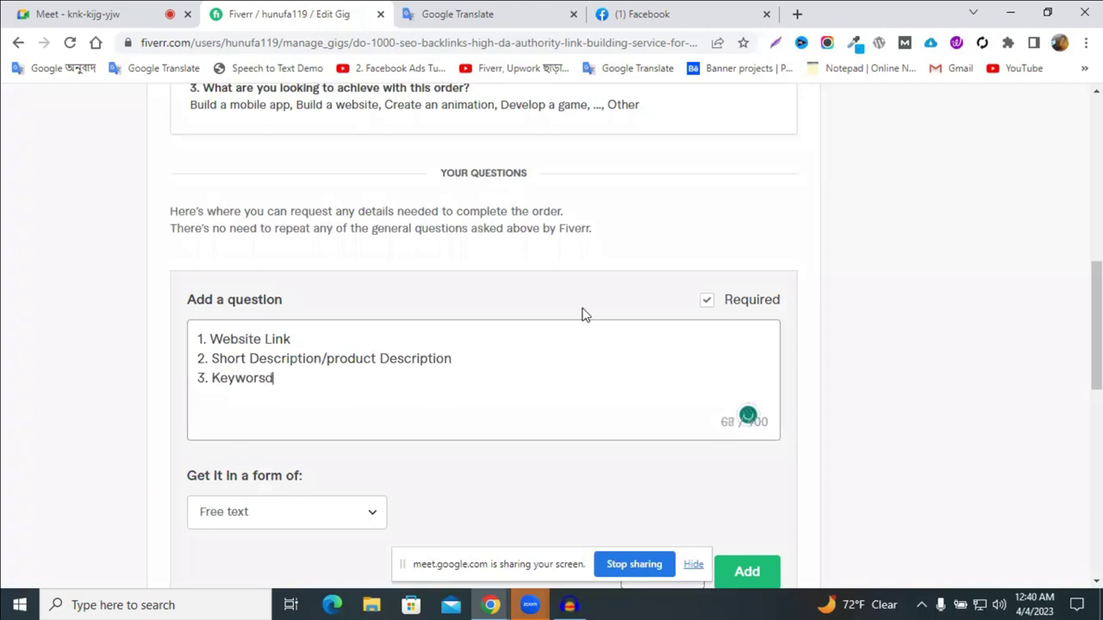
text(4. Photo/pro)
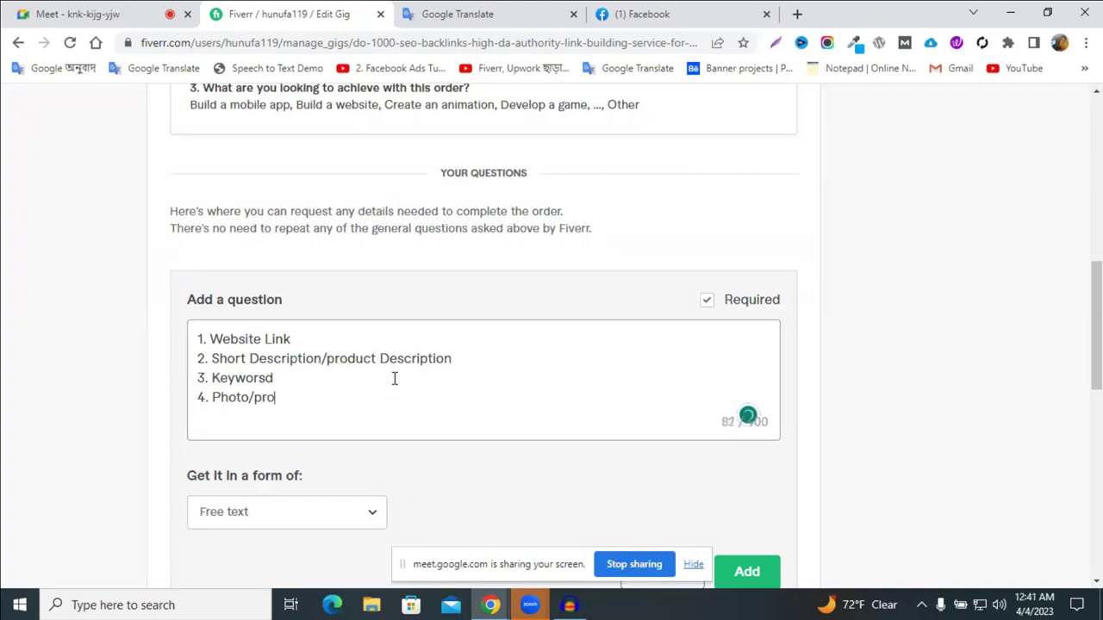
text(duct)
key(Return)
click(349, 402)
text(Image)
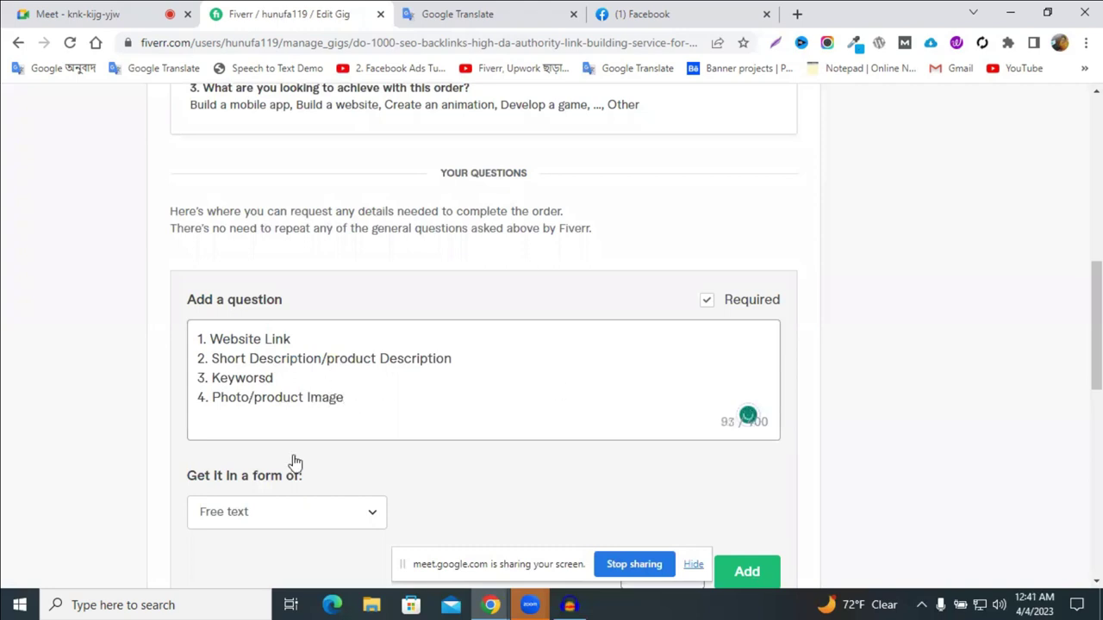
- Add the question with Attachment as its answer form and save the requirements to continue to the Gallery stage
scroll(290, 460, down, 1)
click(270, 445)
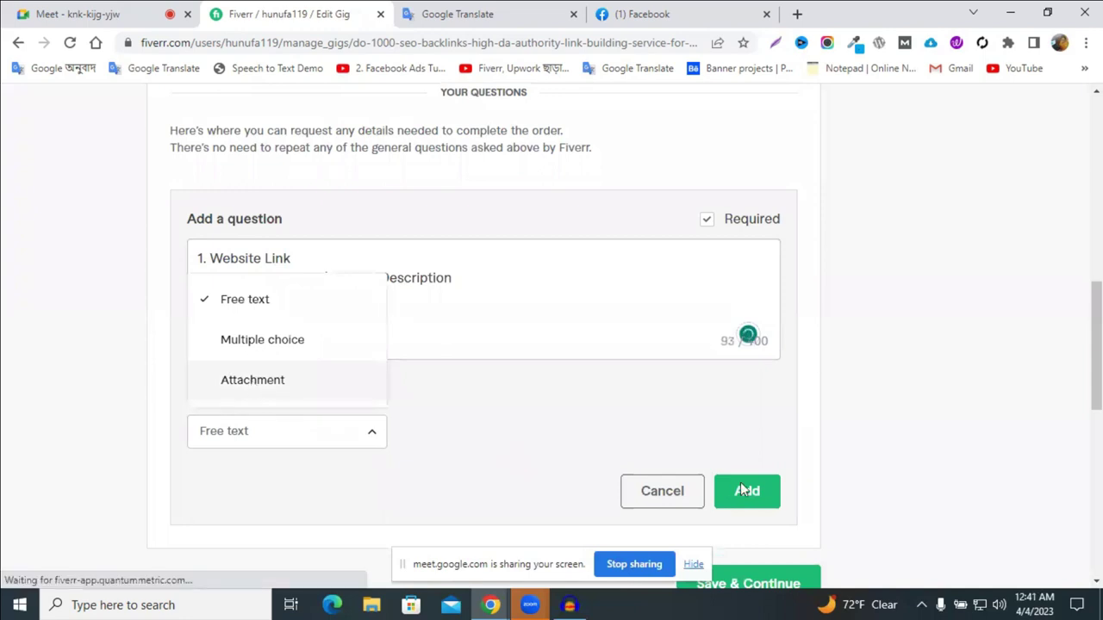
click(772, 493)
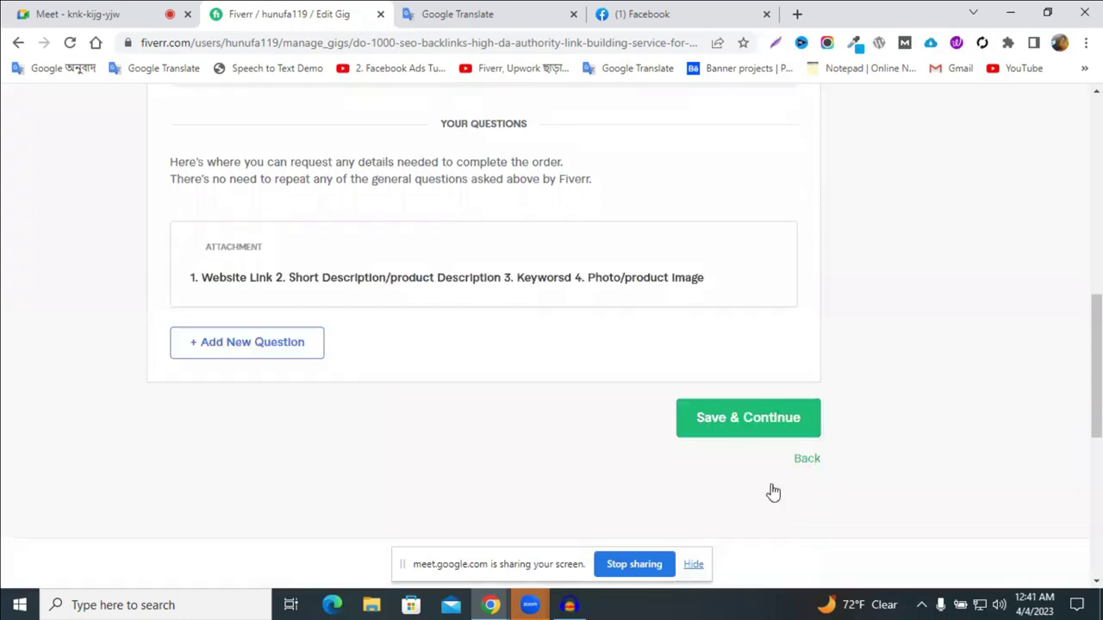
click(737, 466)
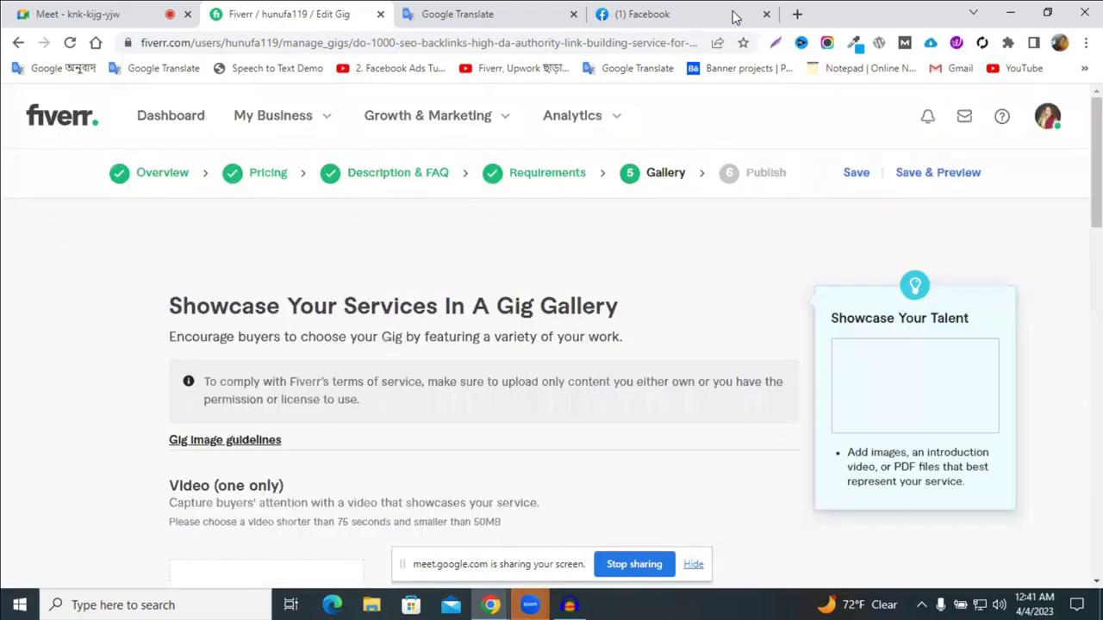
- Close the Facebook page and open the Canva website in a new browser tab
click(767, 15)
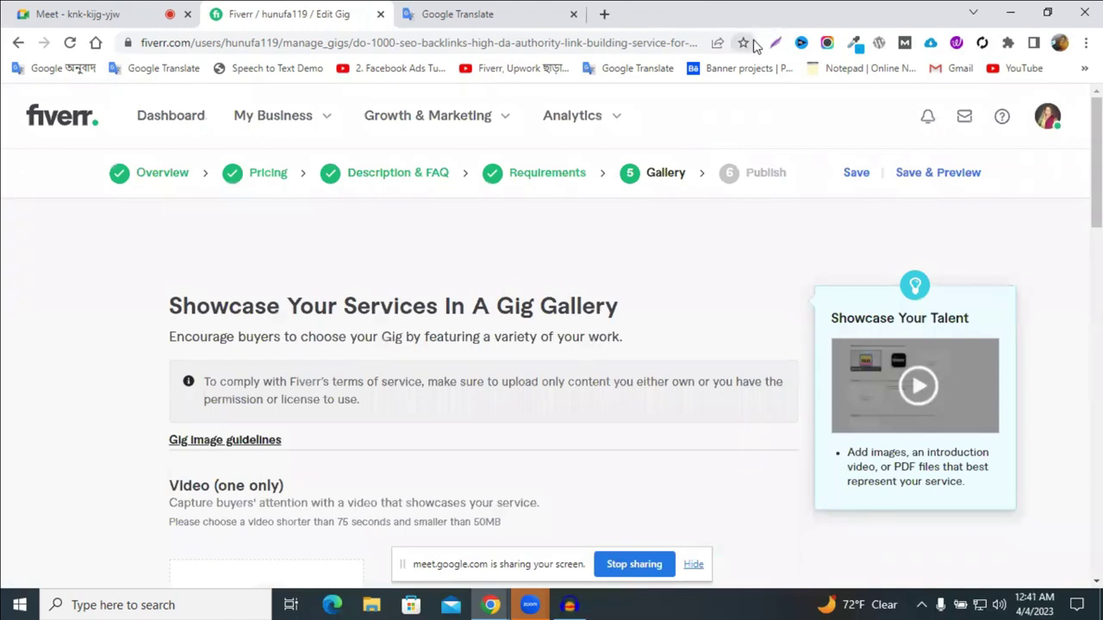
click(606, 16)
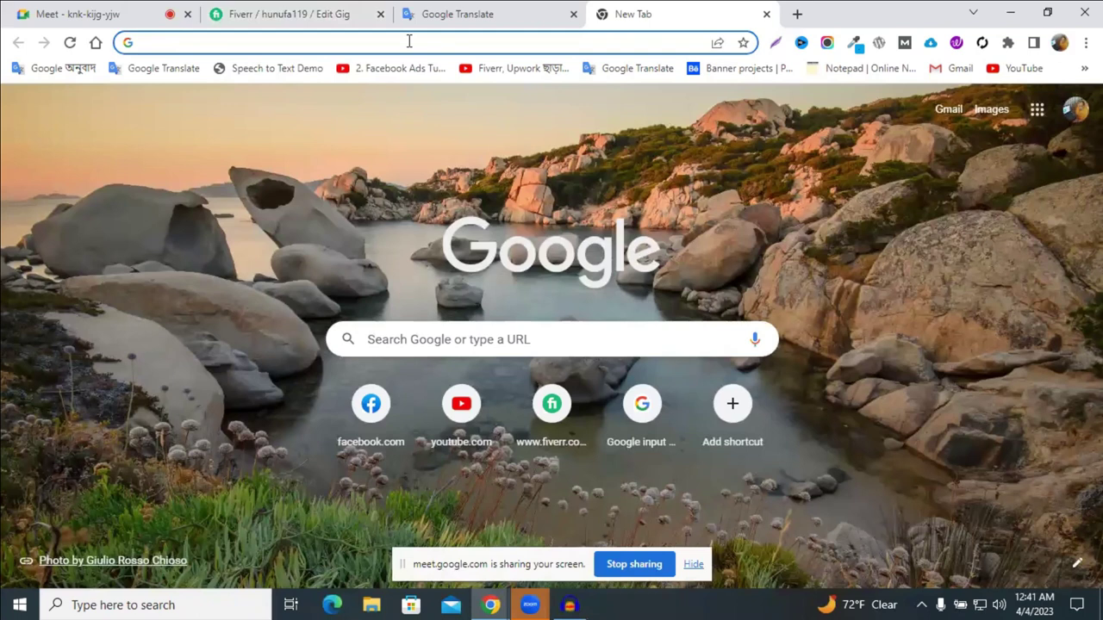
click(410, 41)
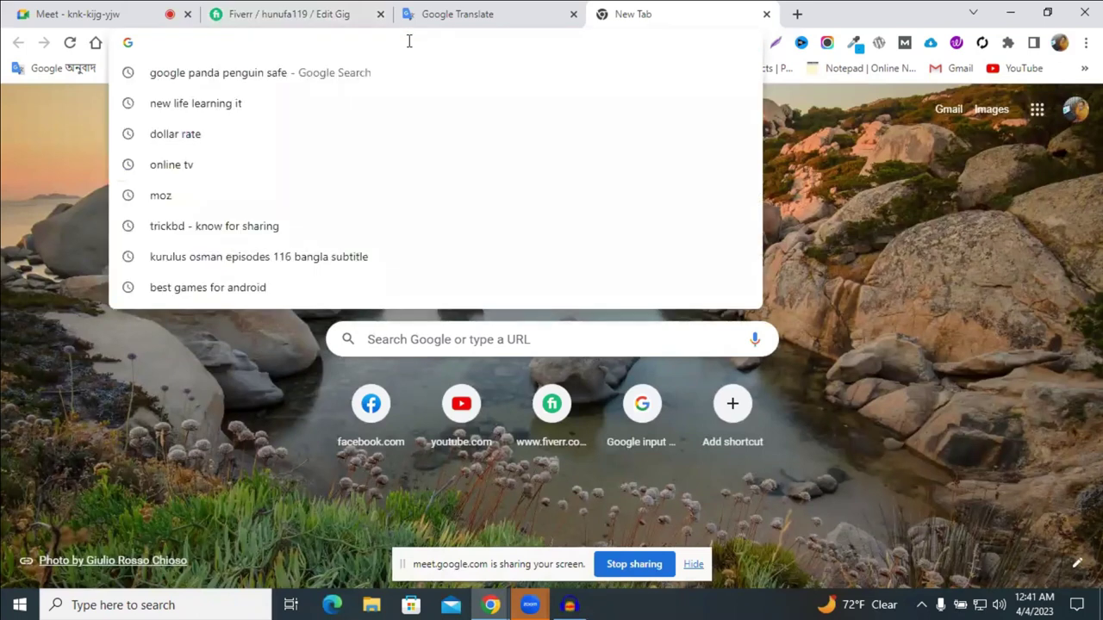
text(ca)
key(Return)
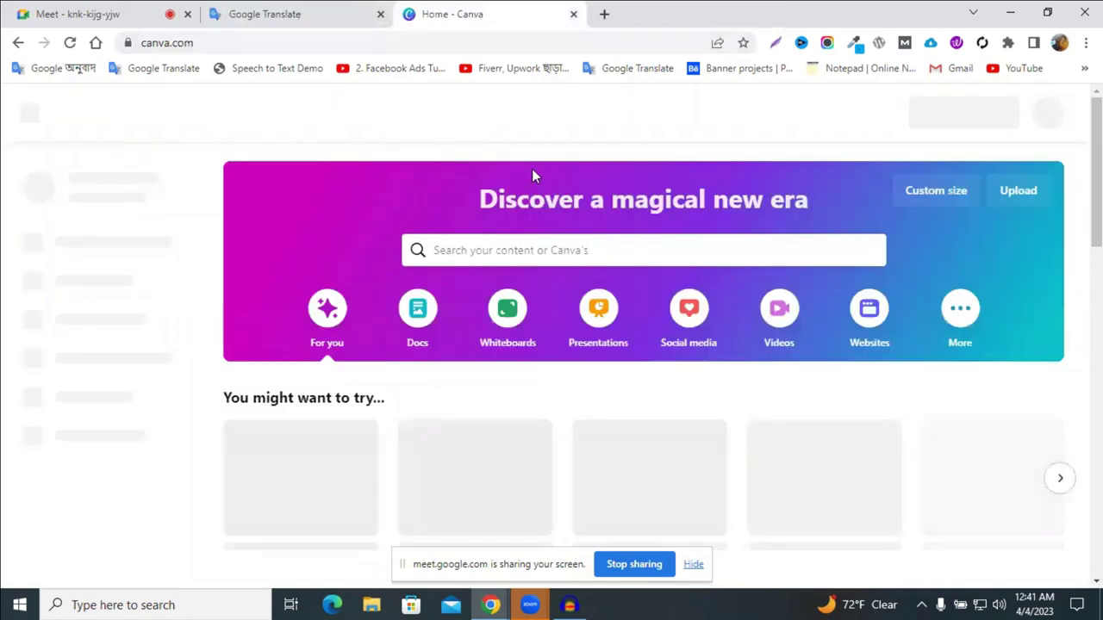
- Create a new custom-size Canva design of 1280 × 769 px for the gig banner
scroll(531, 171, down, 4)
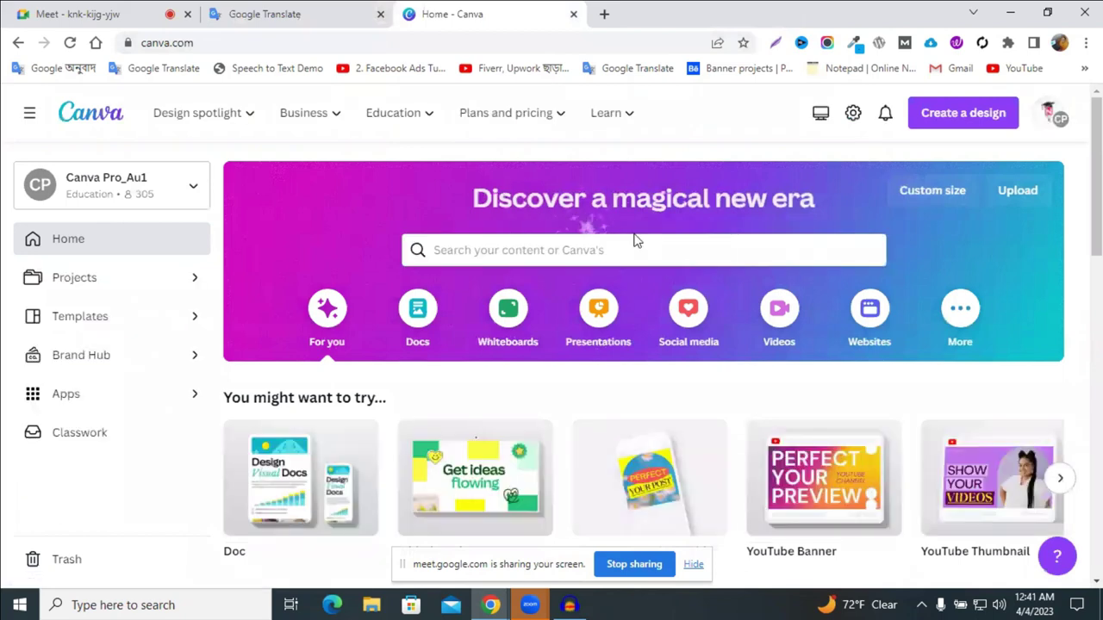
scroll(635, 241, down, 1)
scroll(635, 239, down, 5)
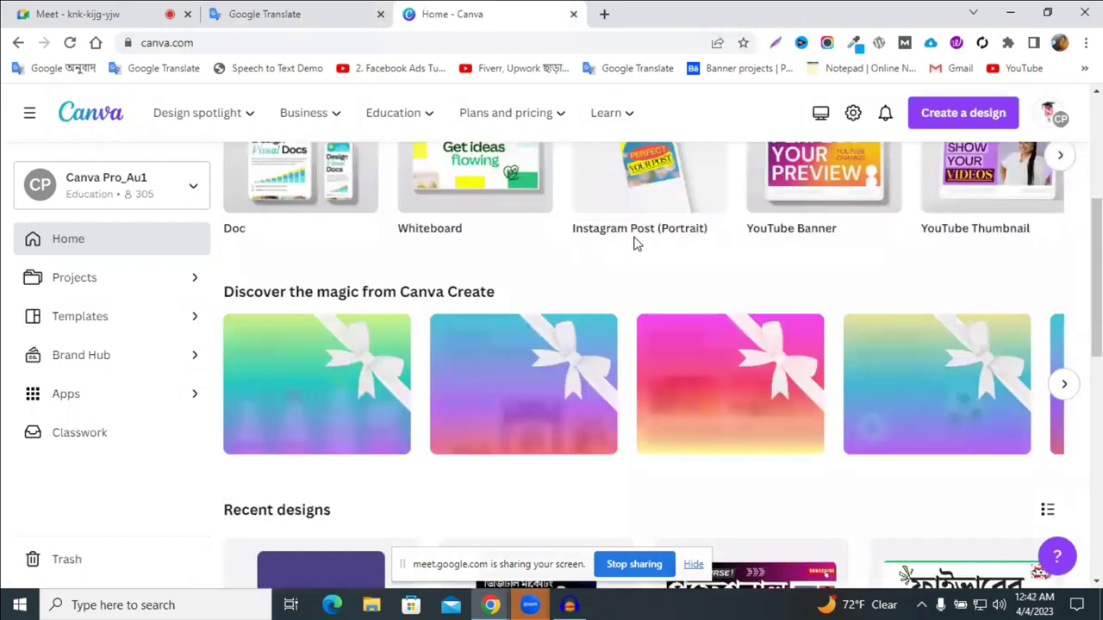
scroll(937, 121, up, 6)
click(957, 127)
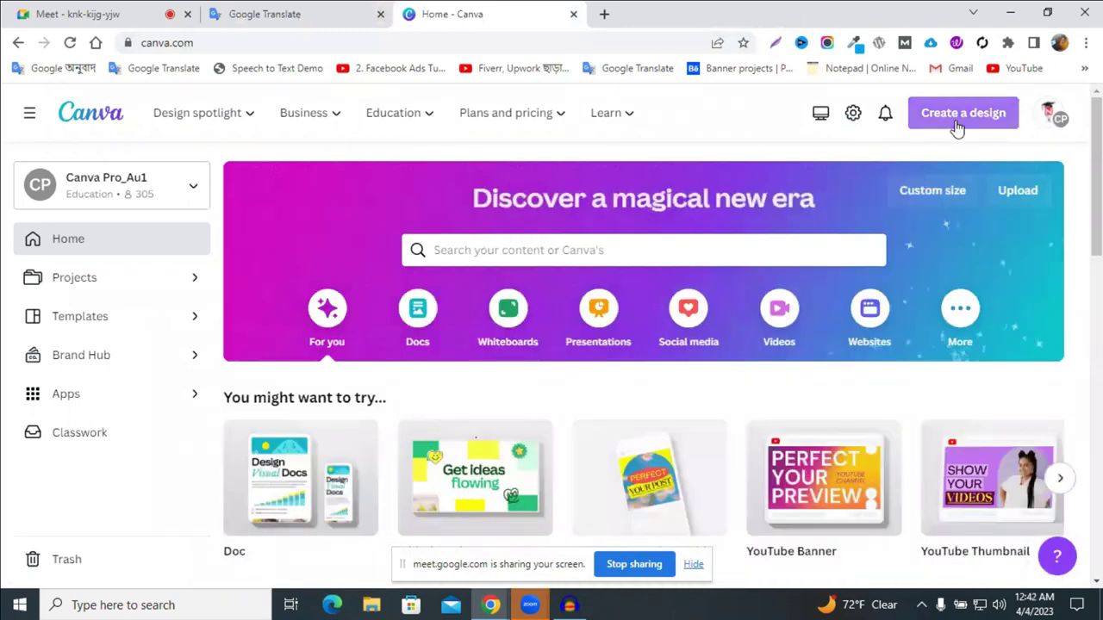
click(957, 127)
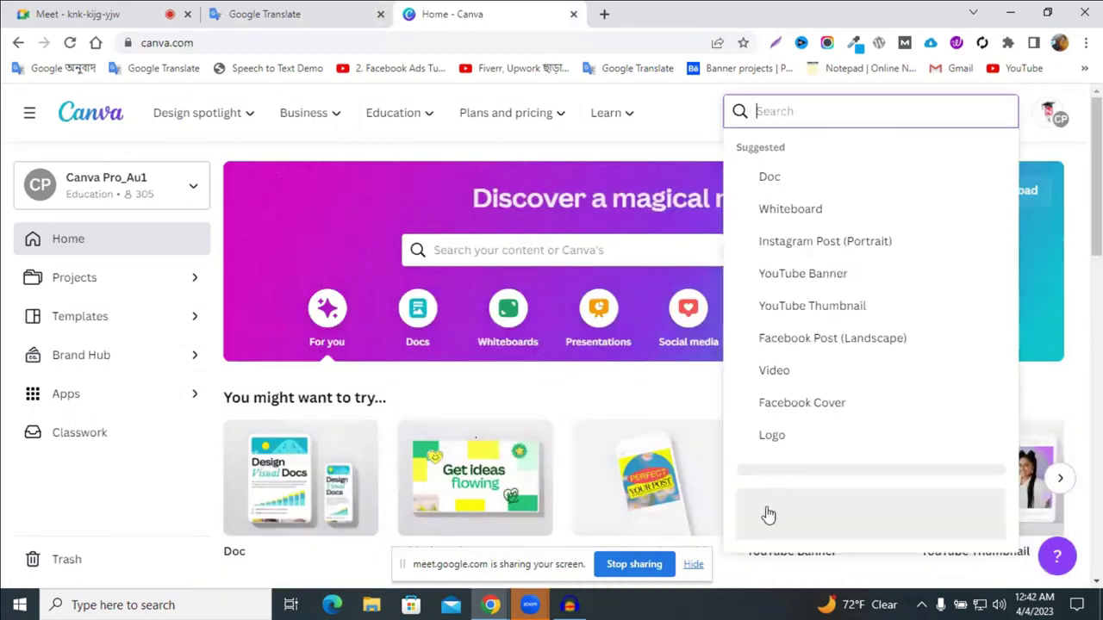
click(773, 513)
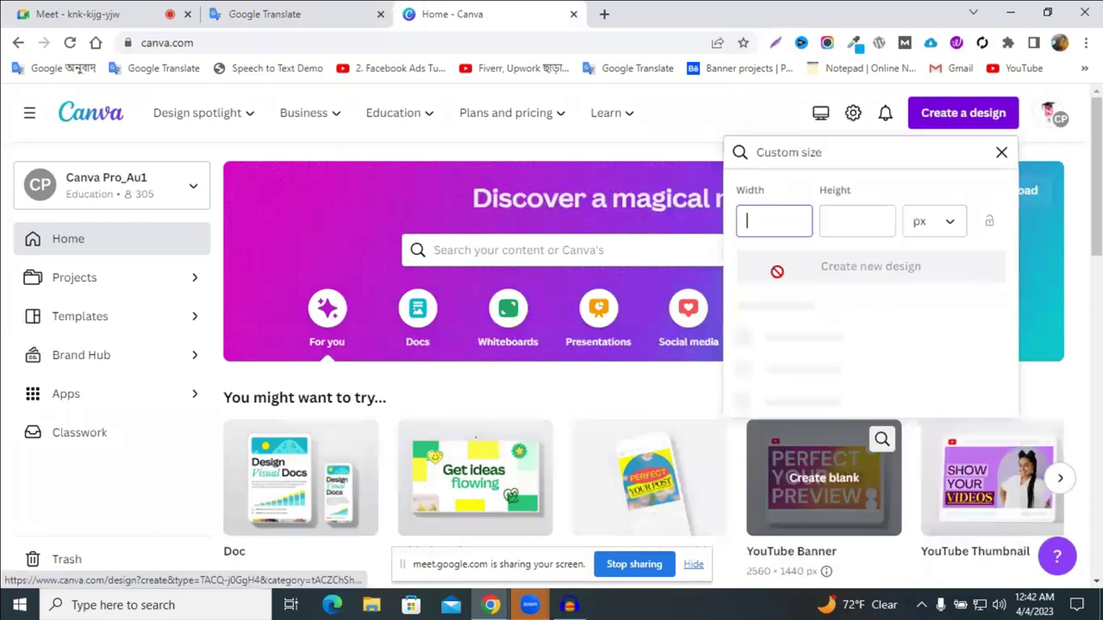
click(831, 341)
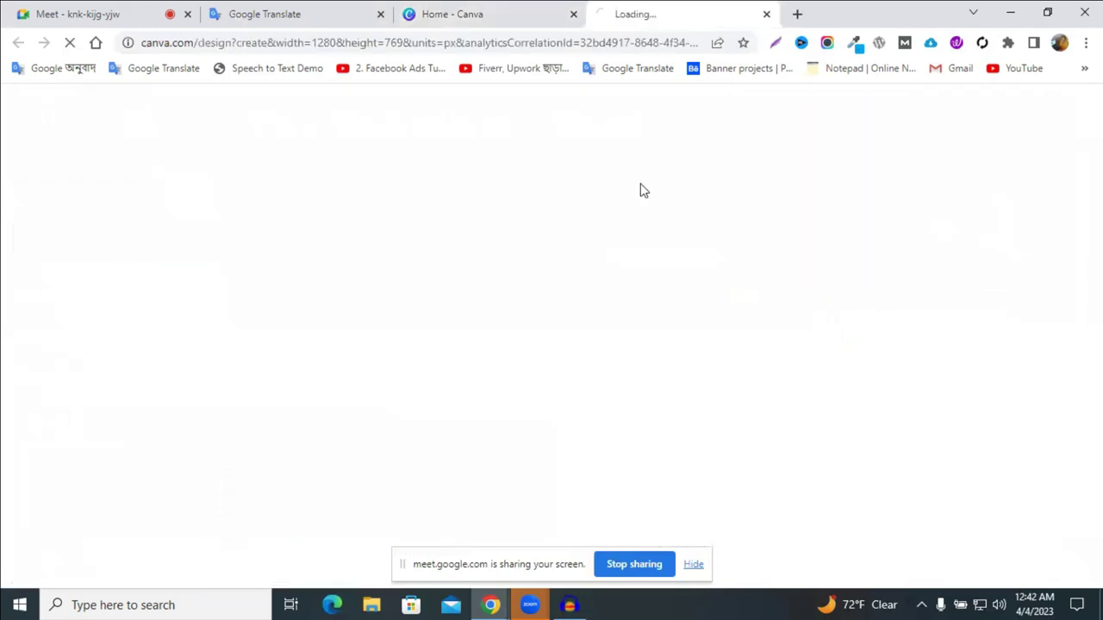
click(487, 12)
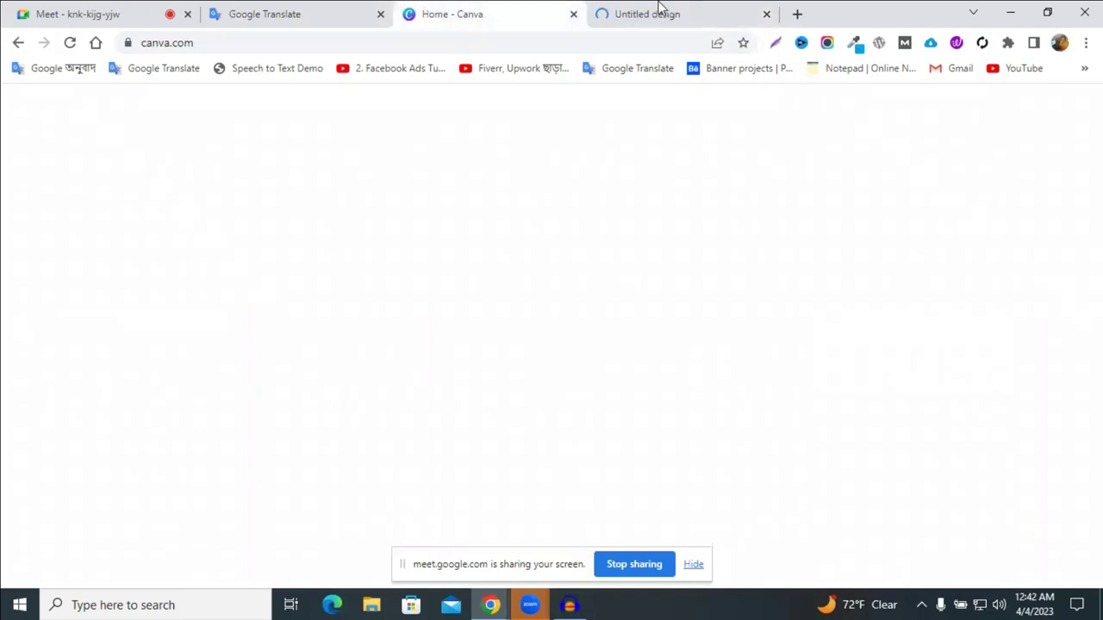
click(655, 13)
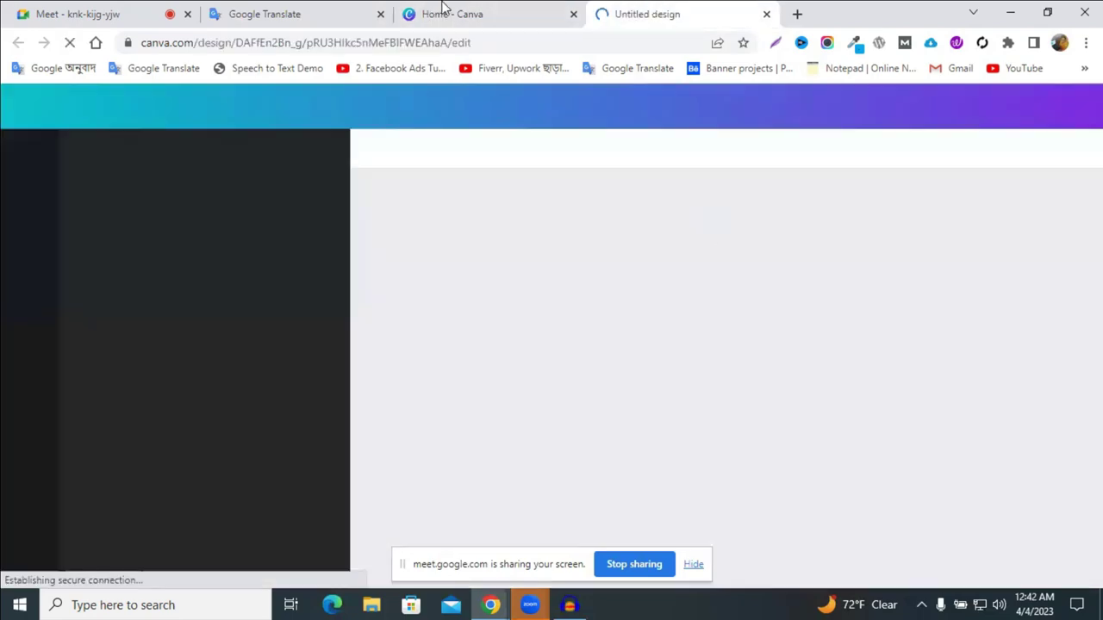
key(ctrl+shift+Tab)
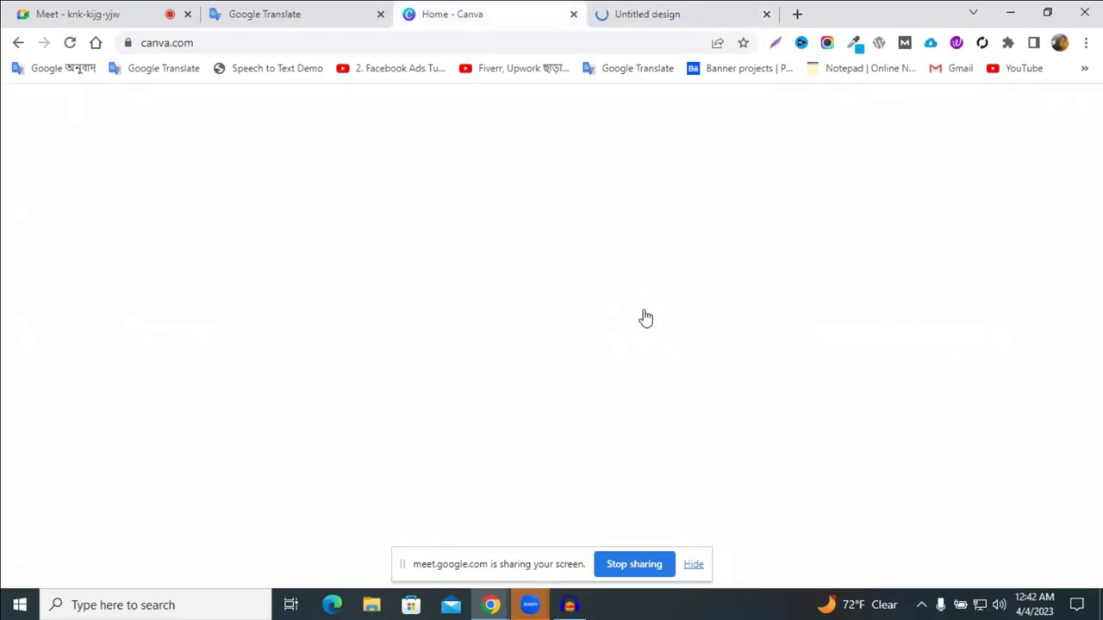
- Open the recent "fiverr" YouTube thumbnail design from the Canva home page for reuse in the banner
scroll(603, 476, down, 4)
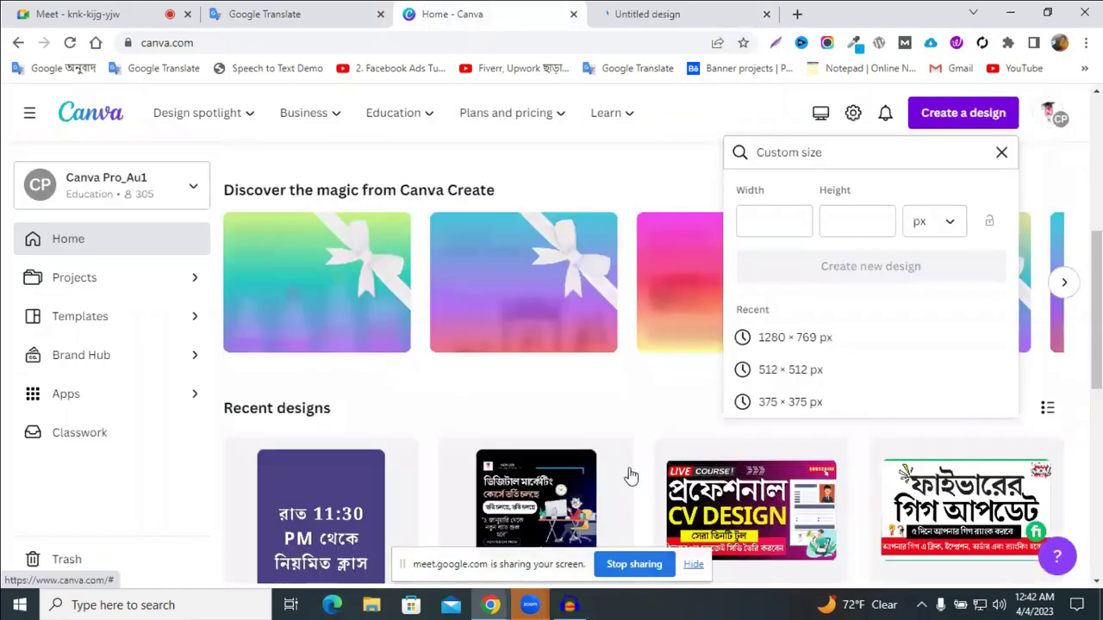
scroll(788, 500, down, 2)
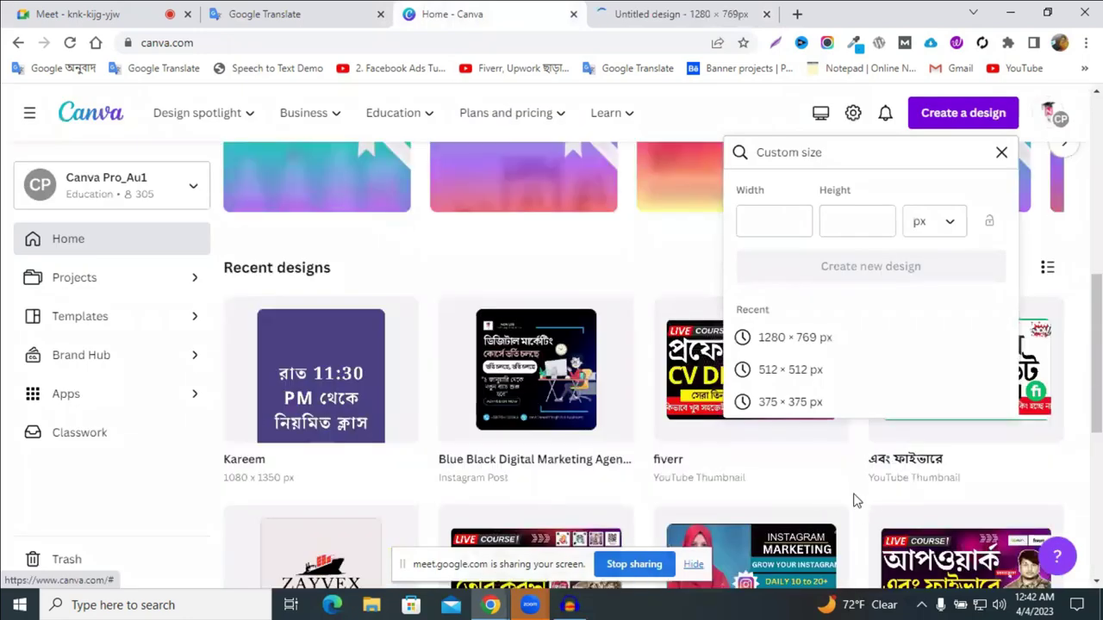
click(817, 458)
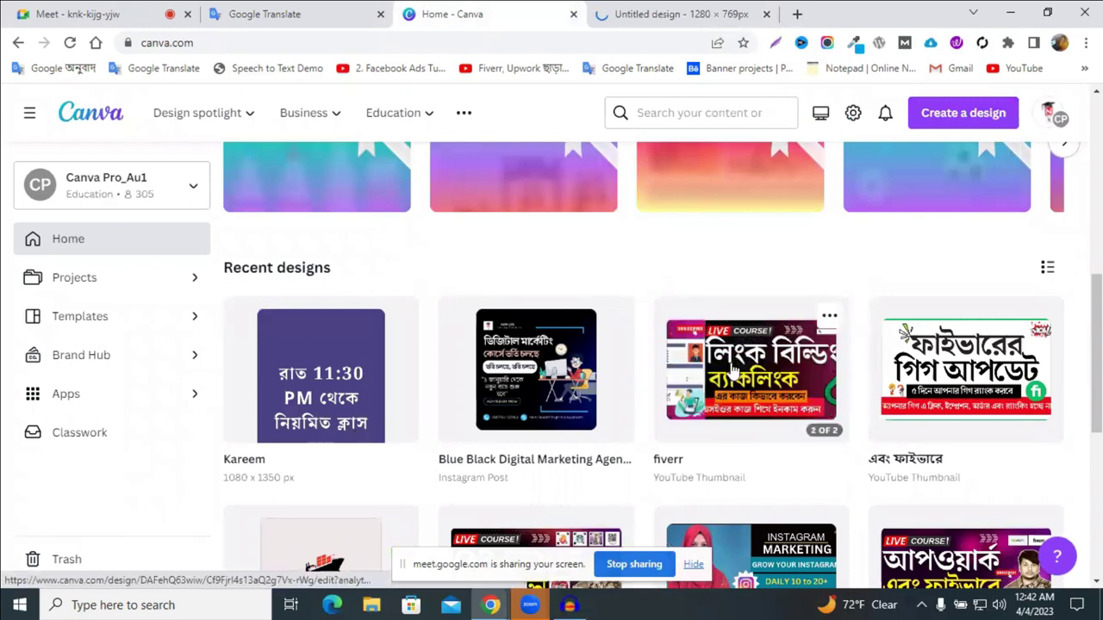
click(731, 362)
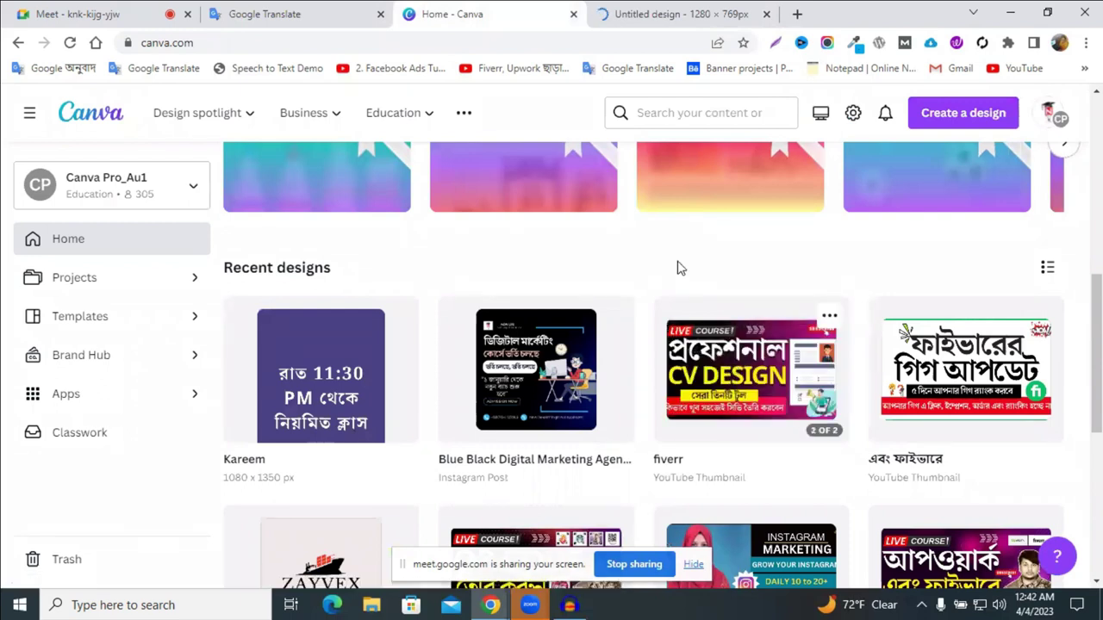
key(ctrl+Tab)
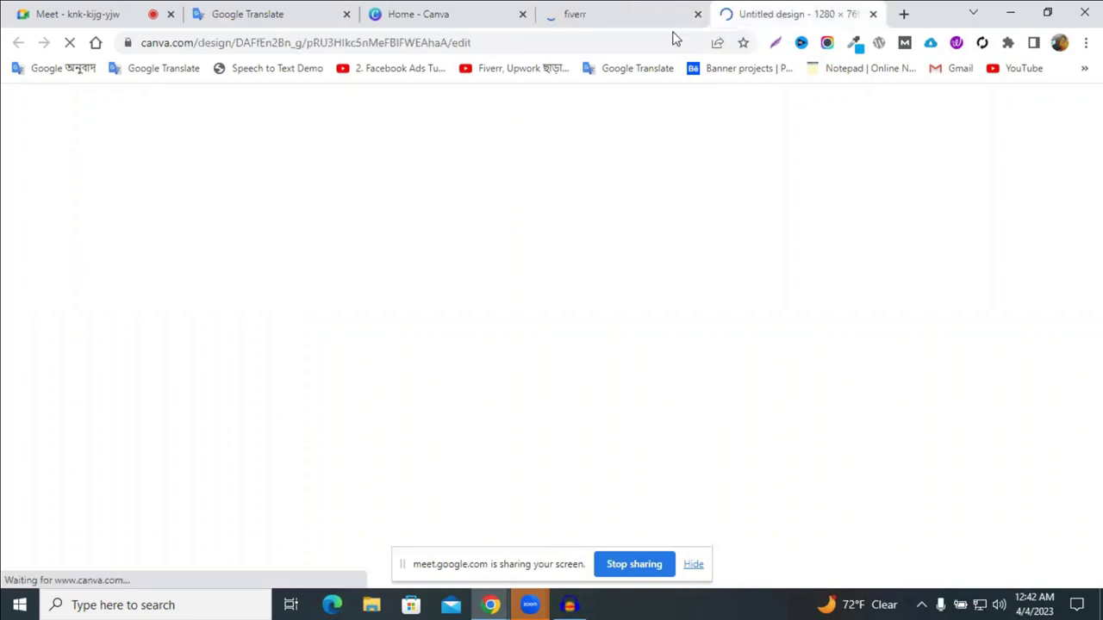
key(ctrl+shift+Tab)
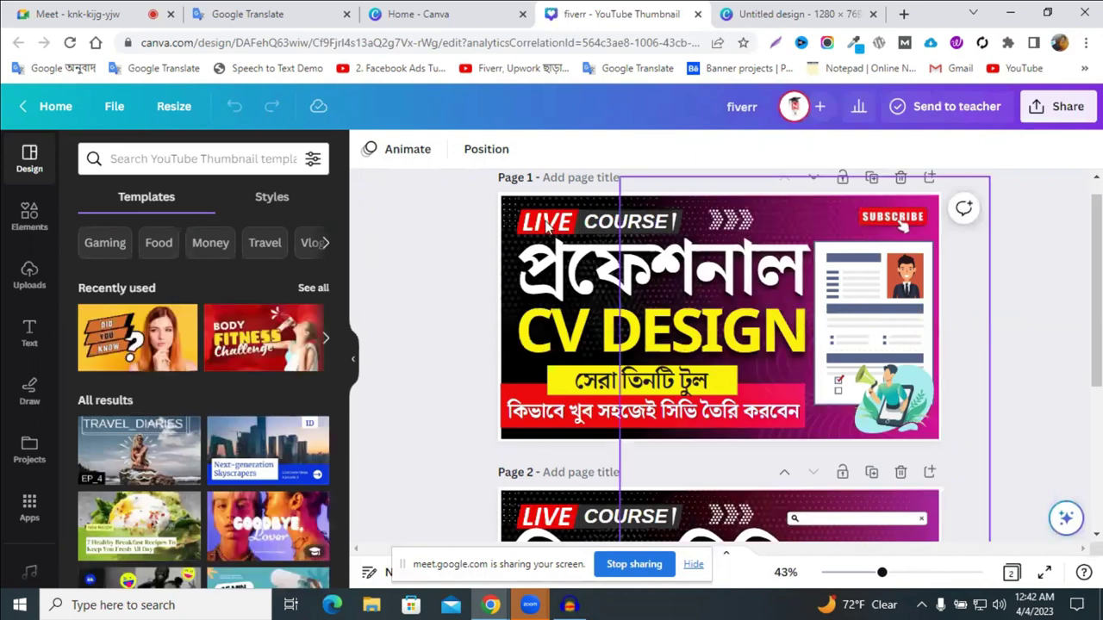
- Copy the black background of the fiverr design's first page and paste it into the blank 1280 × 769 px design
click(510, 372)
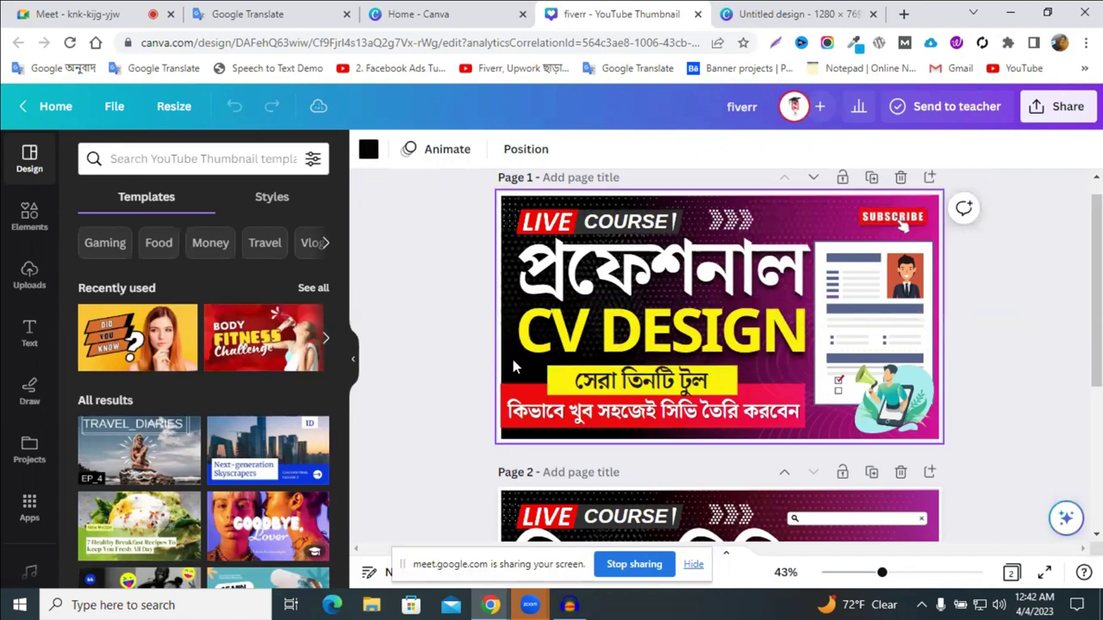
right_click(573, 356)
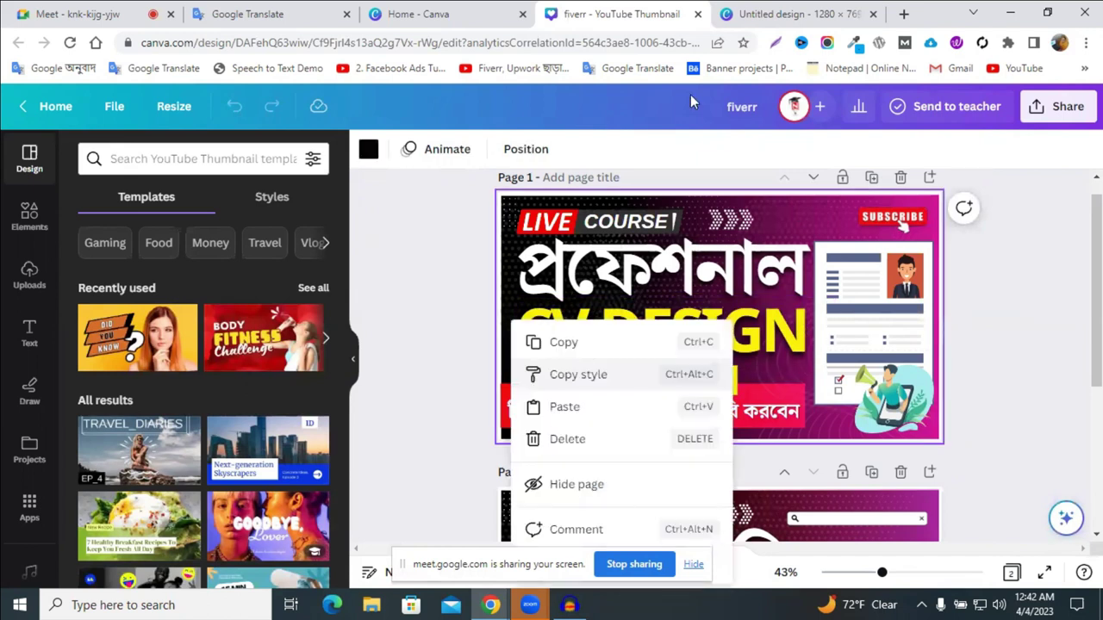
click(727, 9)
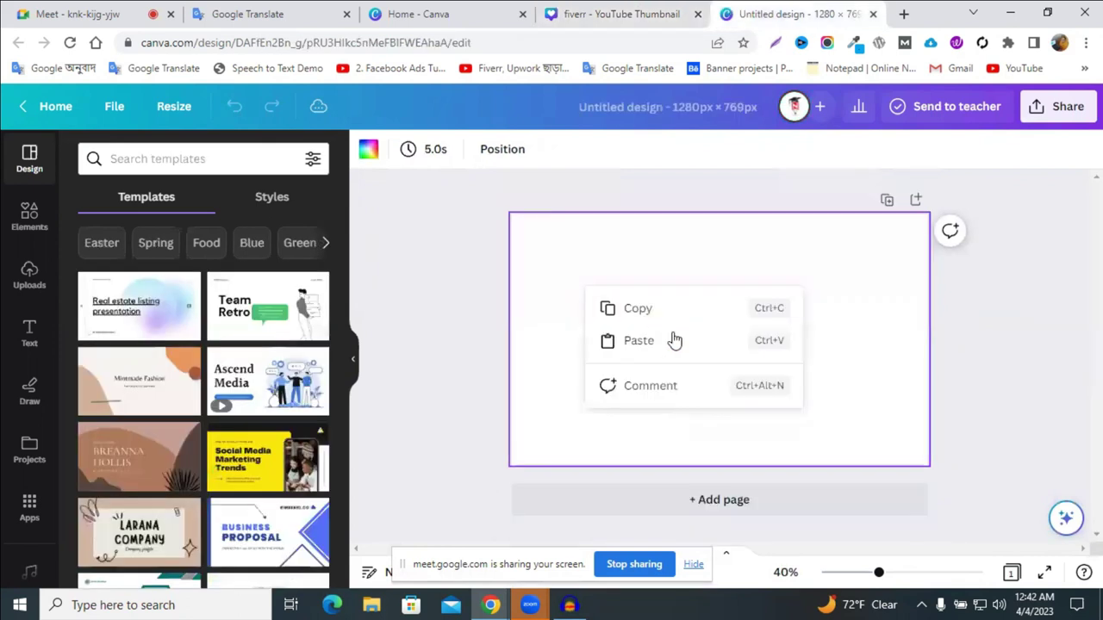
click(675, 341)
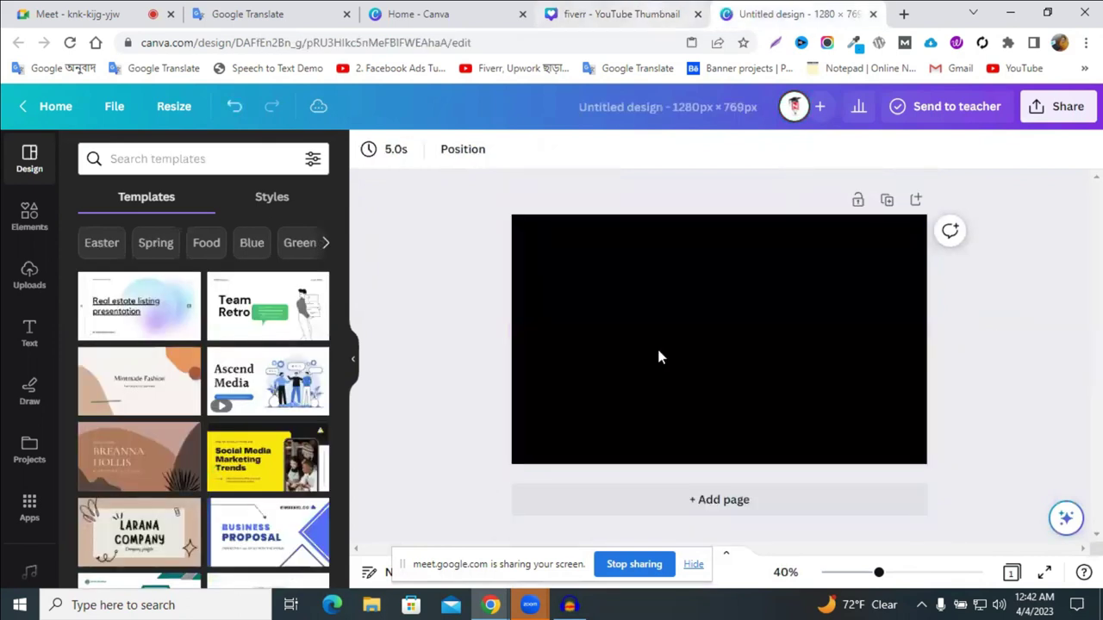
- Select the pink gradient on page 1 of the fiverr design, shift it left and copy it
key(ctrl+shift+Tab)
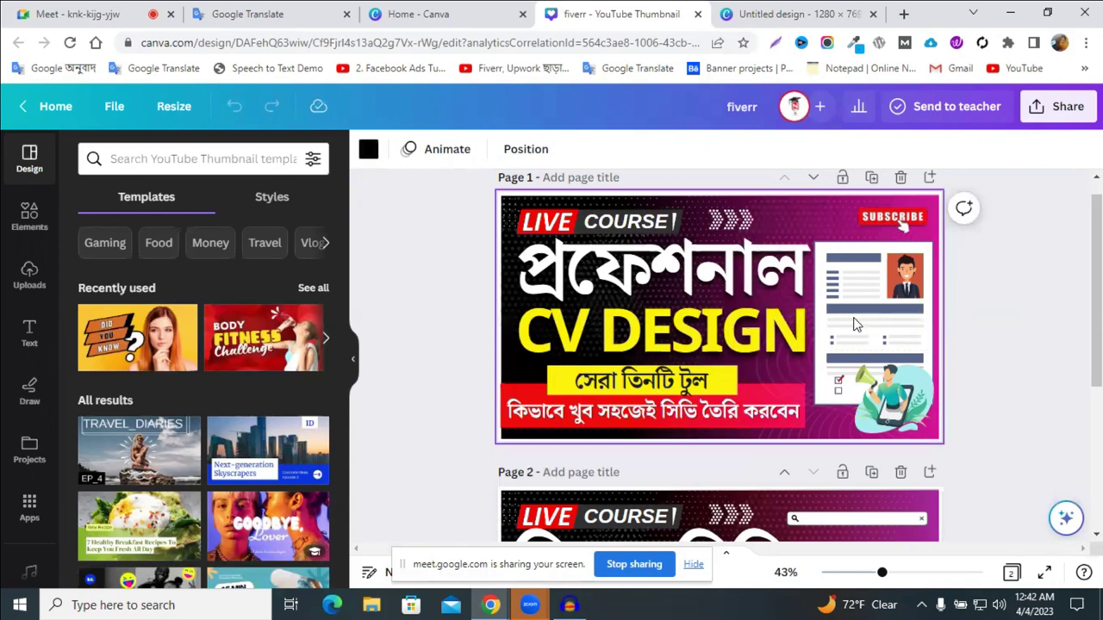
click(901, 215)
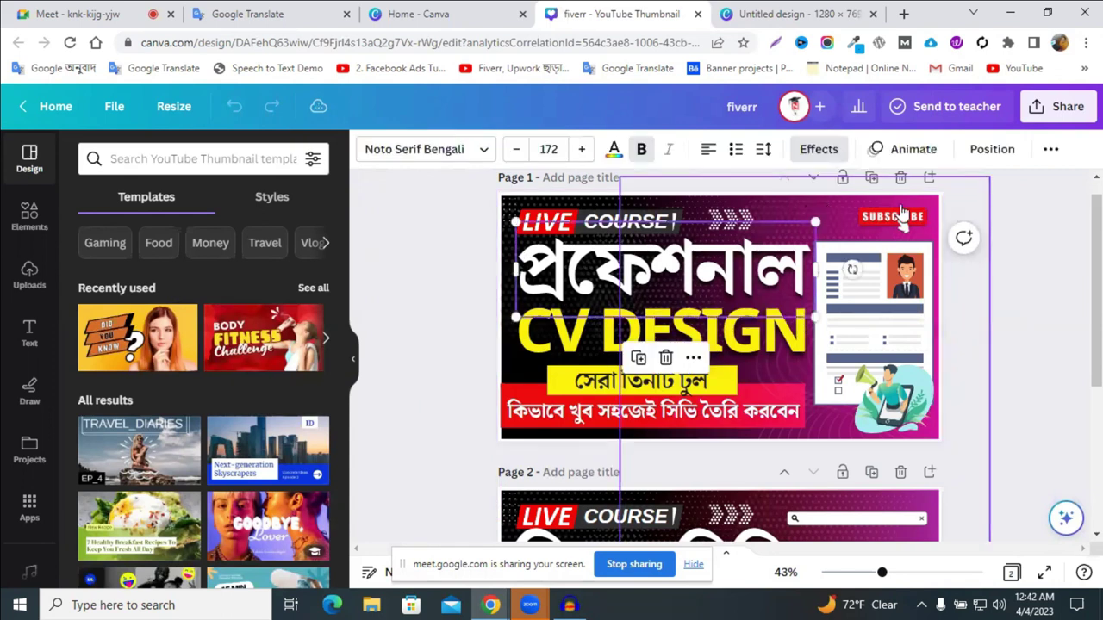
click(853, 196)
drag(853, 197, 586, 203)
drag(774, 212, 774, 212)
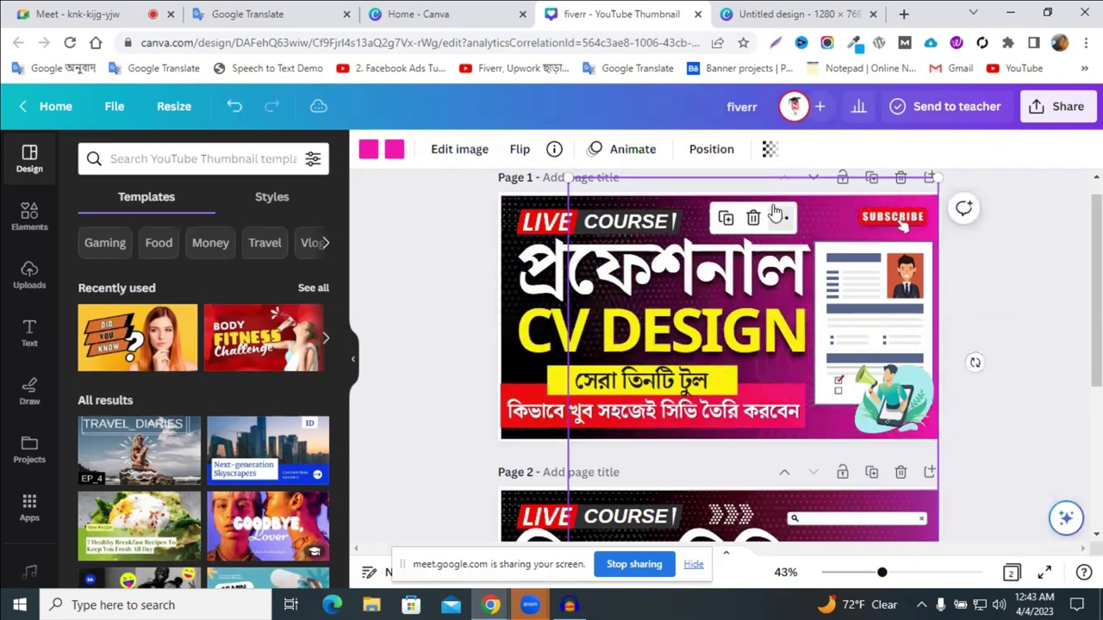
right_click(825, 215)
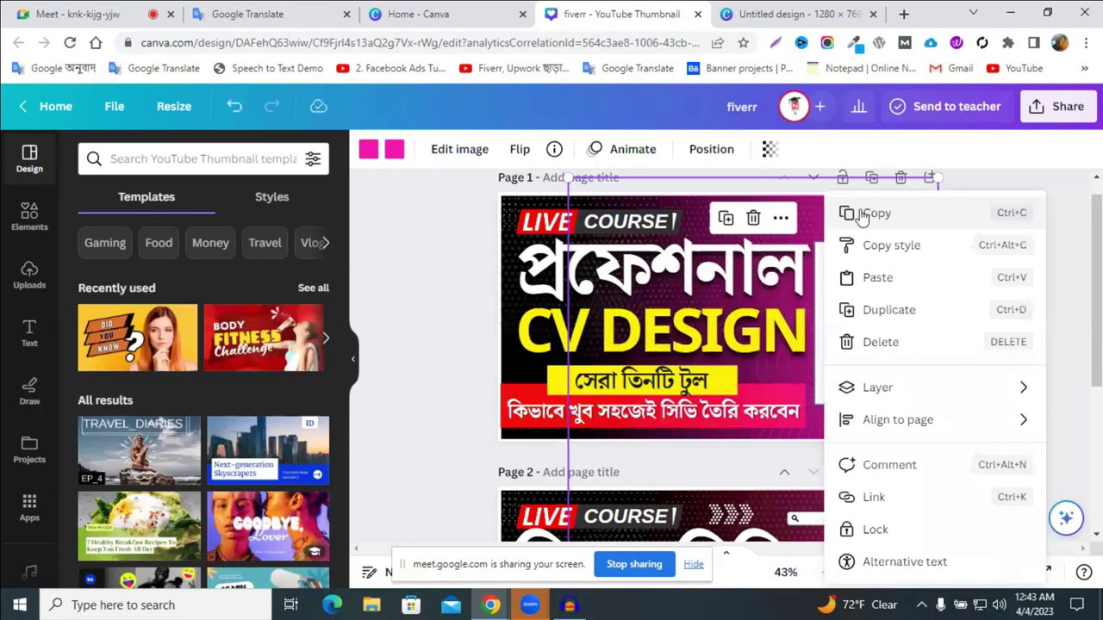
click(853, 215)
- Paste the pink gradient into the 1280 × 769 px design and move it so it runs past the page's right edge
key(ctrl+Tab)
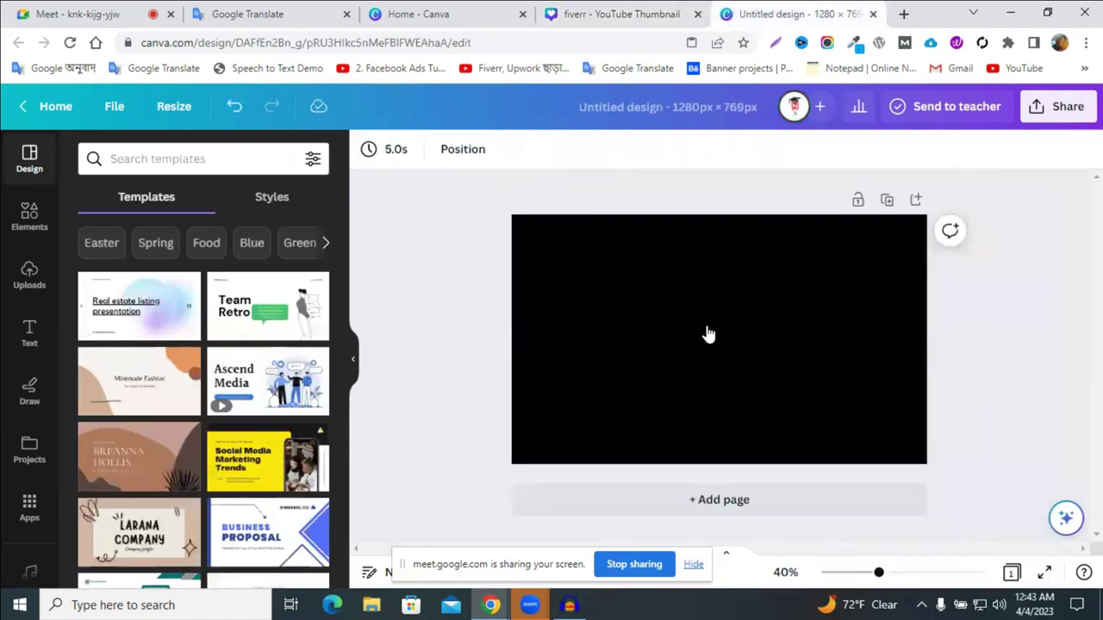
right_click(734, 342)
click(738, 352)
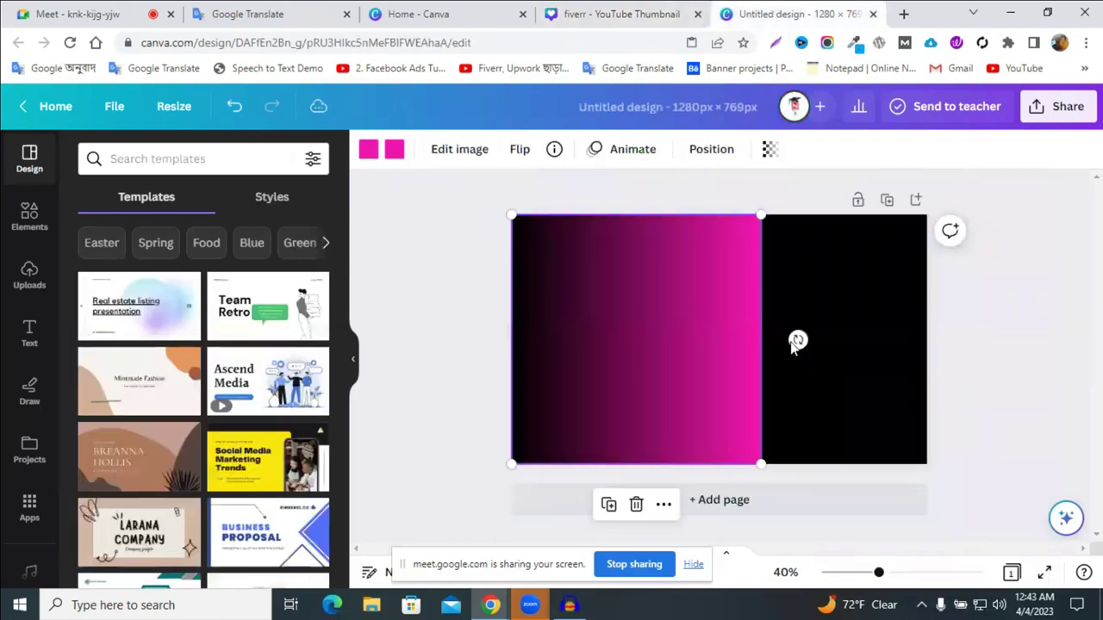
drag(706, 341, 951, 341)
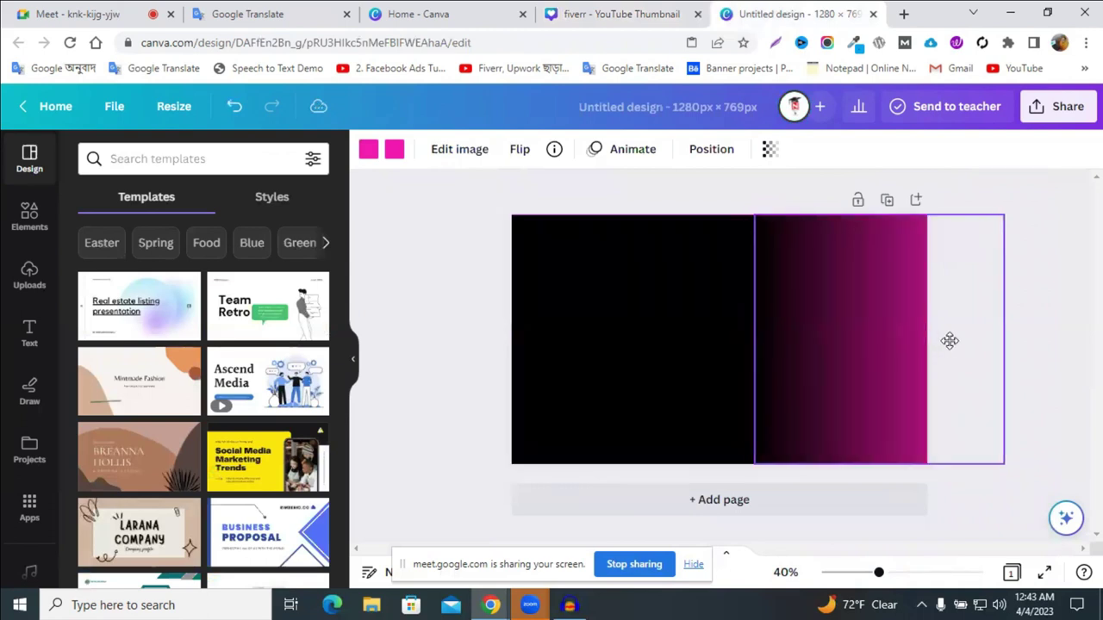
- Recolor the gradient with light turquoise as its second color and dark blue as its first color
click(395, 153)
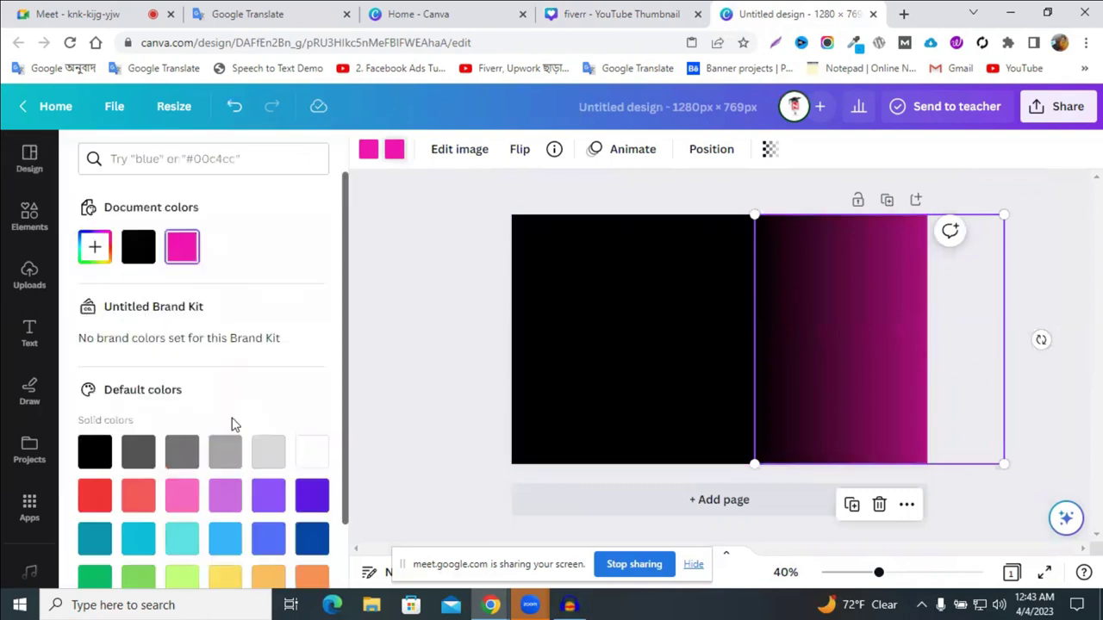
scroll(235, 515, down, 1)
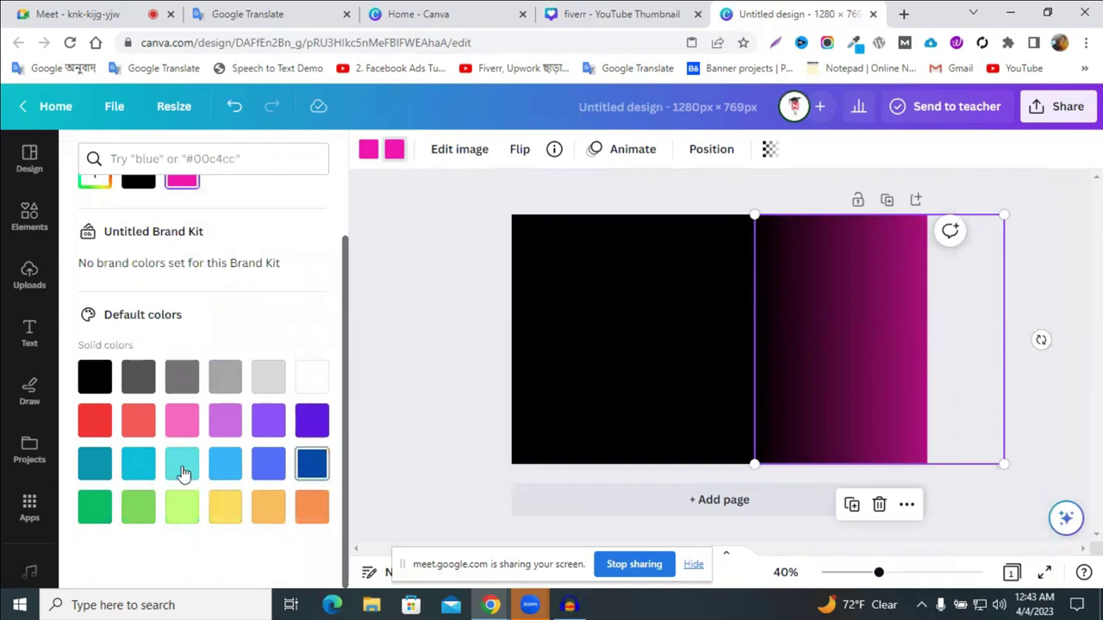
click(182, 465)
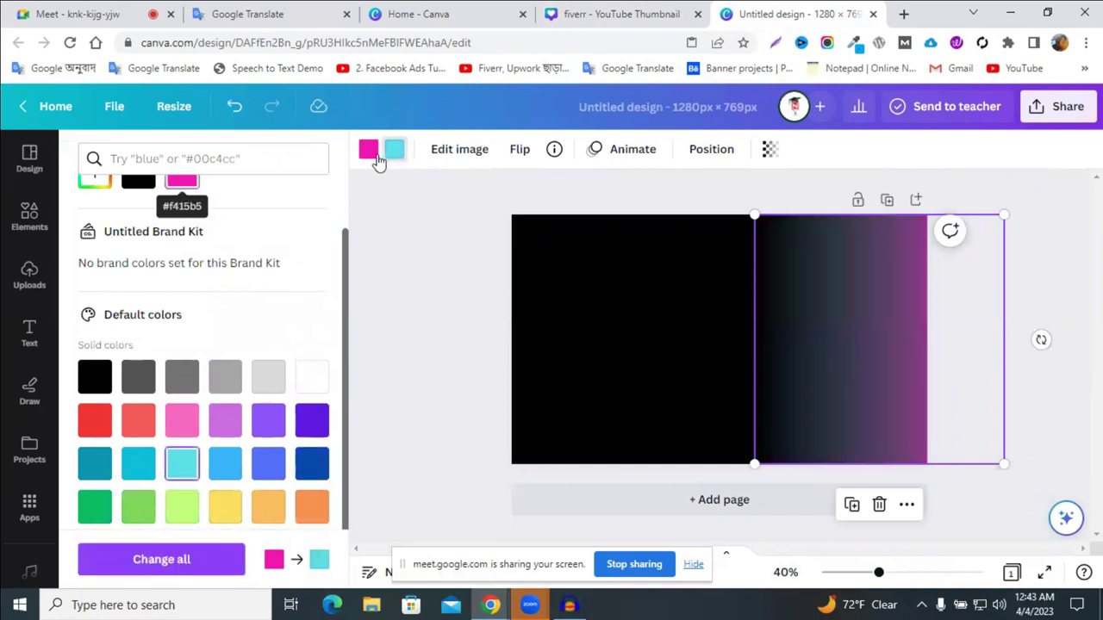
click(310, 466)
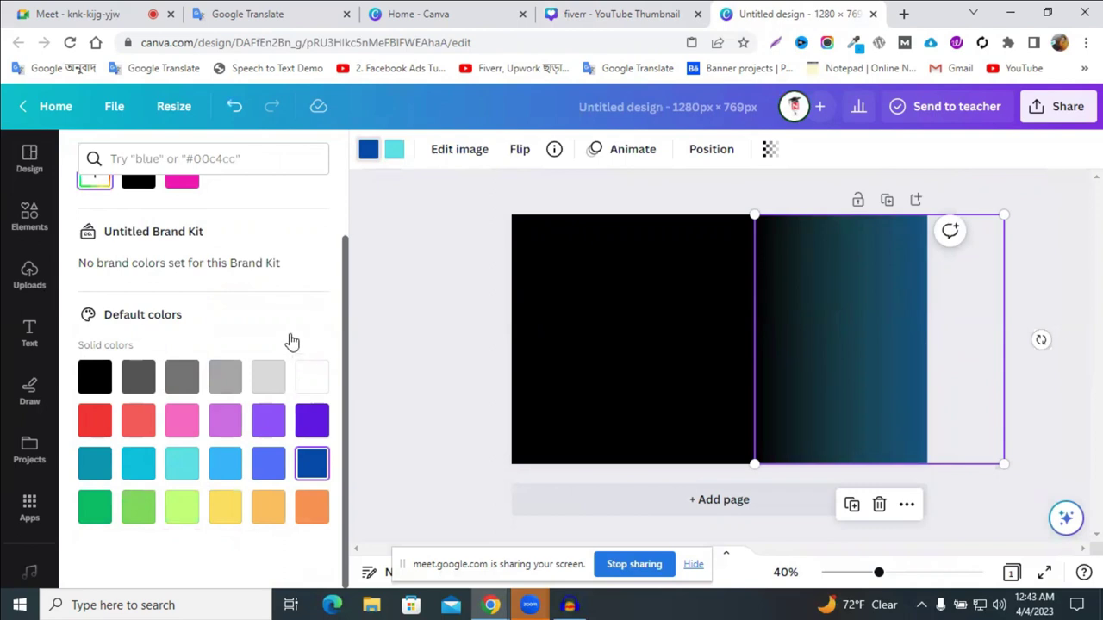
- Set the gradient's first color to bright green #1DFF41
click(292, 212)
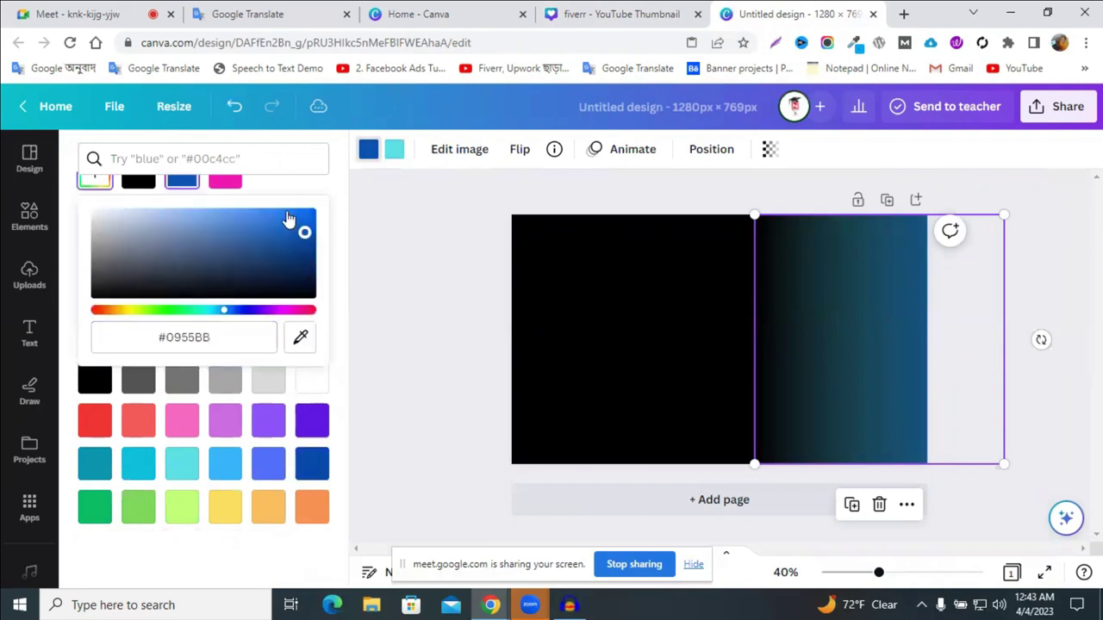
click(197, 318)
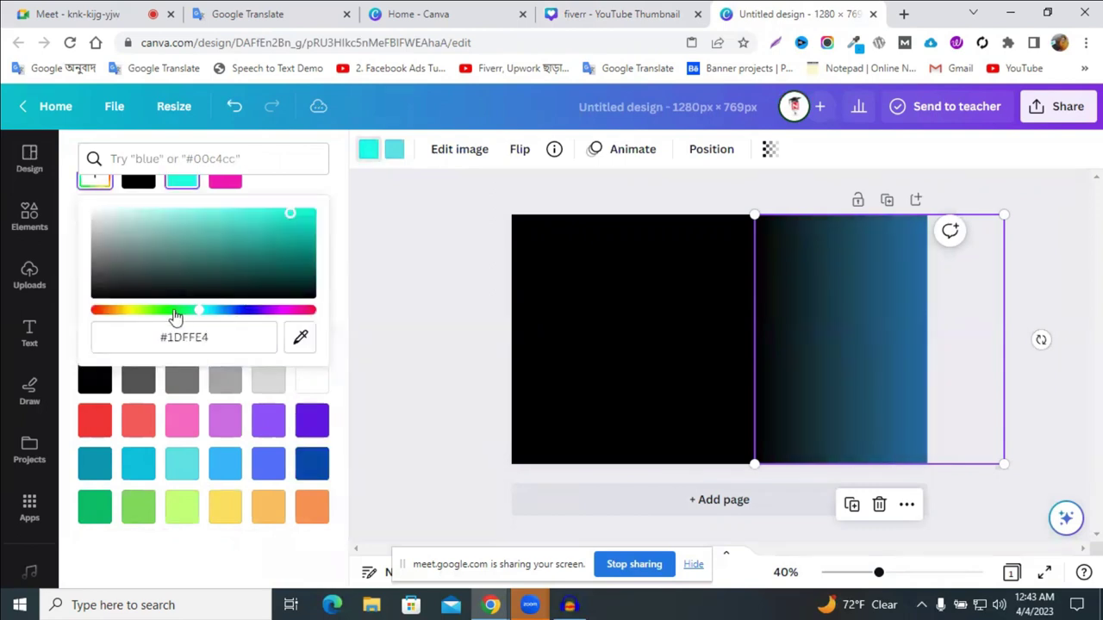
click(174, 310)
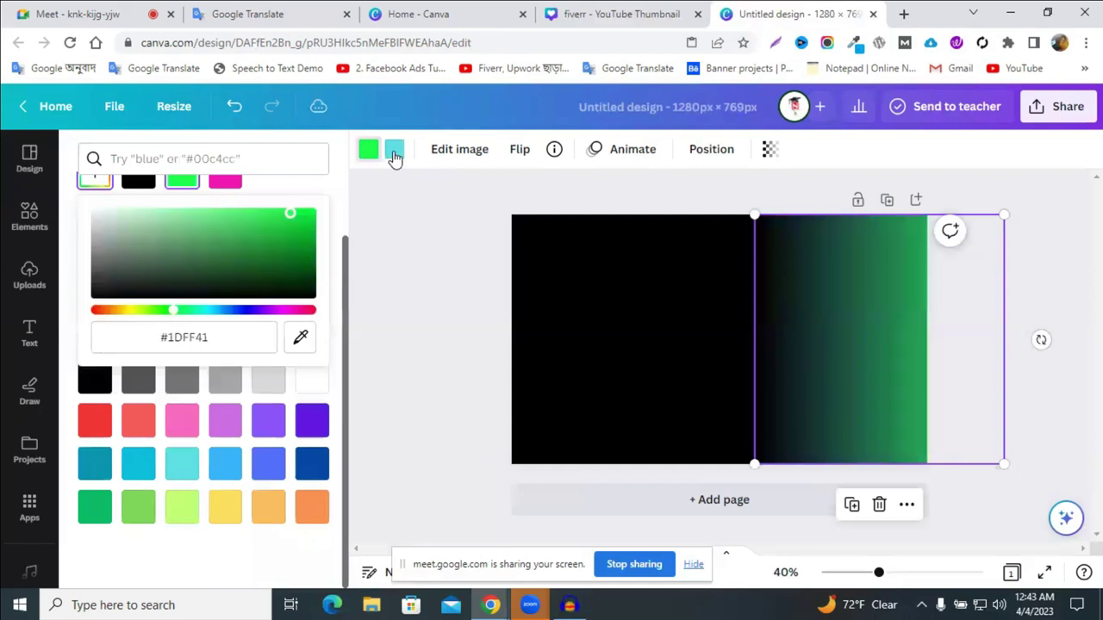
- Set the gradient's second color to the green shade #20FF9B
click(93, 182)
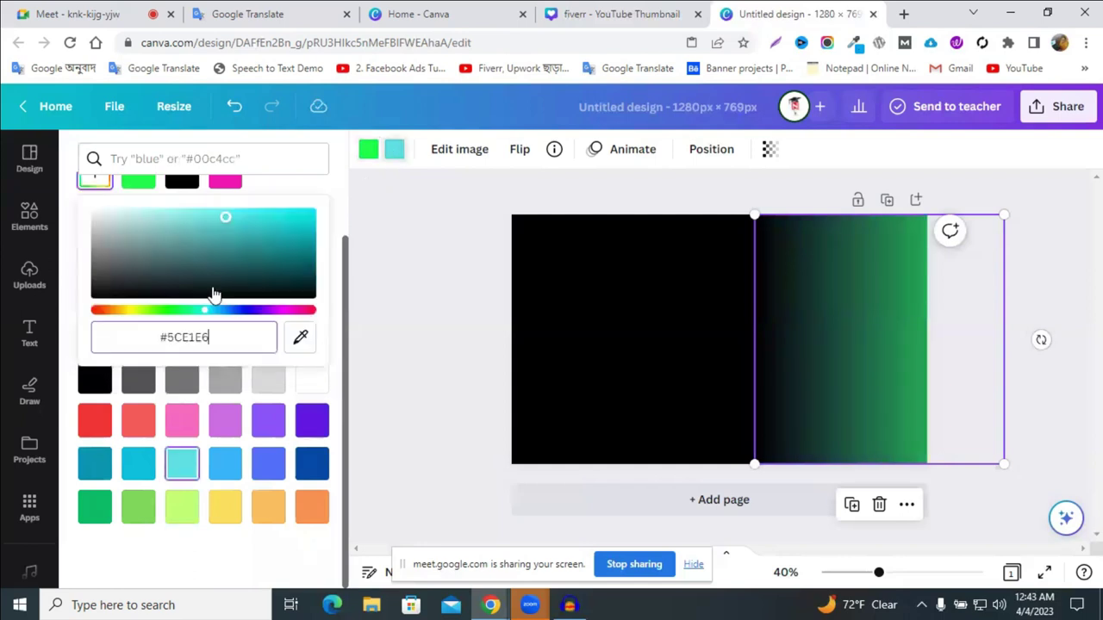
click(288, 212)
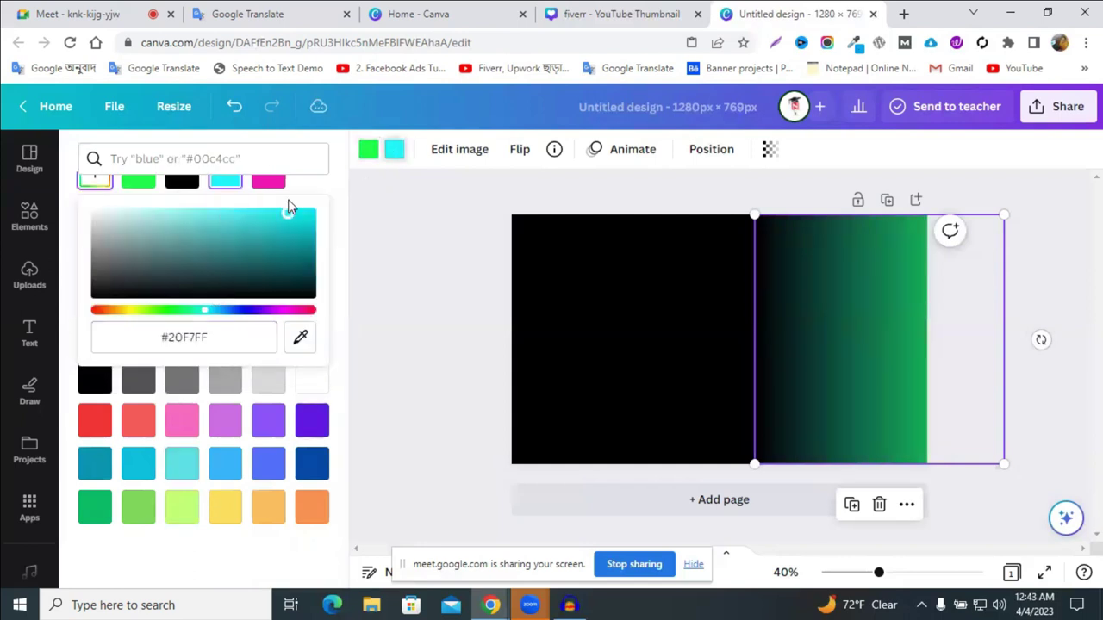
click(191, 311)
drag(192, 311, 187, 310)
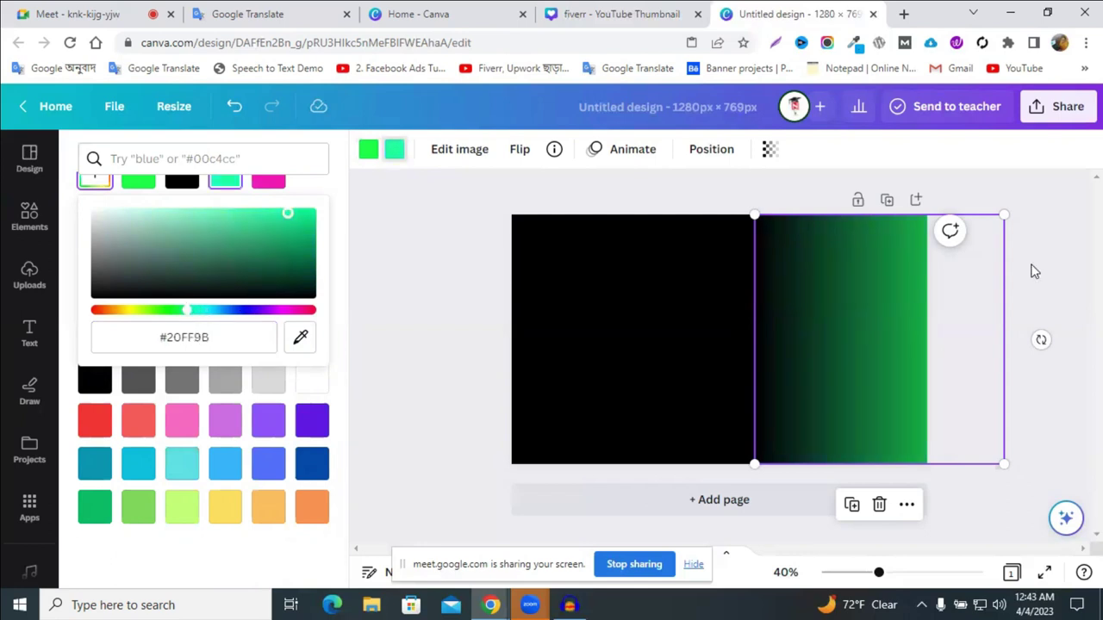
- Change the banner's page background to the dark gray-green #262B26
click(634, 300)
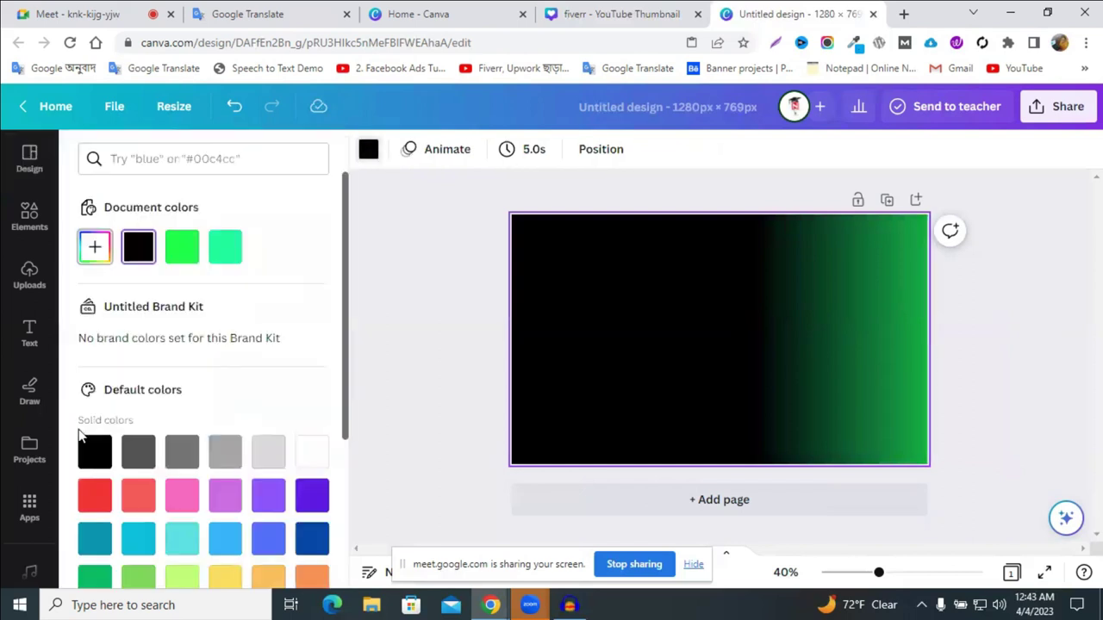
drag(105, 431, 121, 396)
click(141, 397)
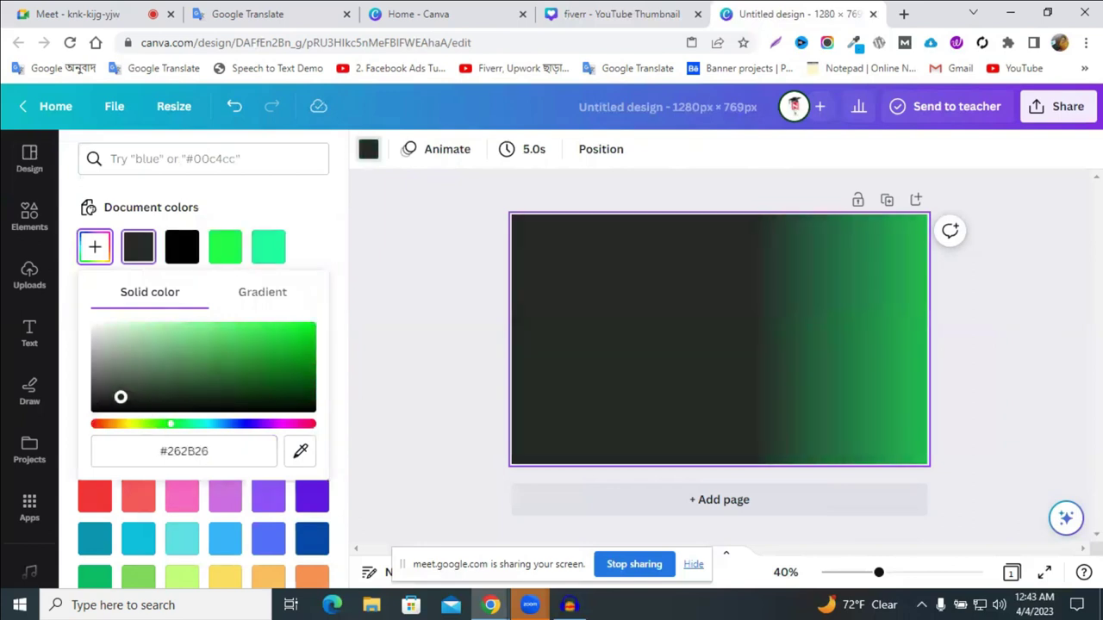
- Look over both pages of the fiverr YouTube thumbnail design for reference and return to the 1280 × 769 px banner
click(579, 12)
click(422, 294)
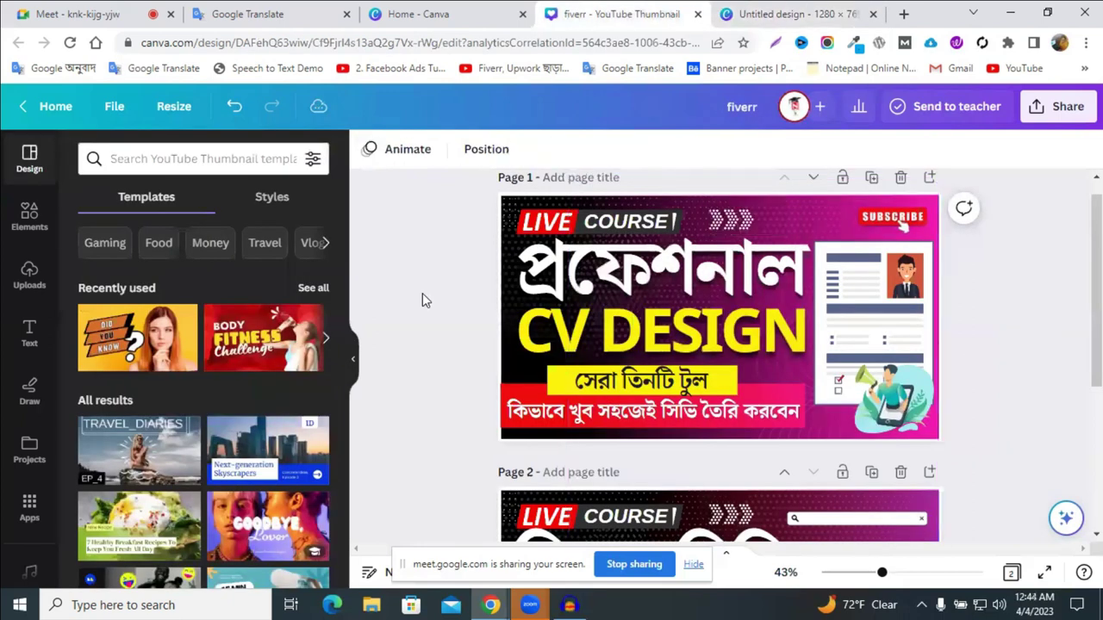
scroll(422, 294, down, 1)
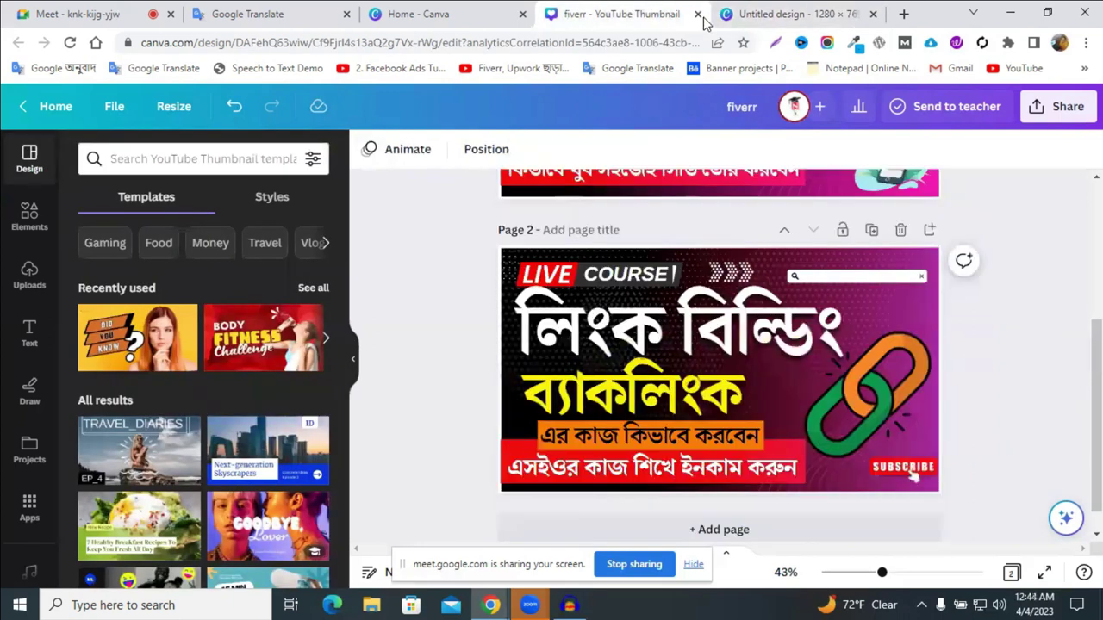
key(ctrl+Tab)
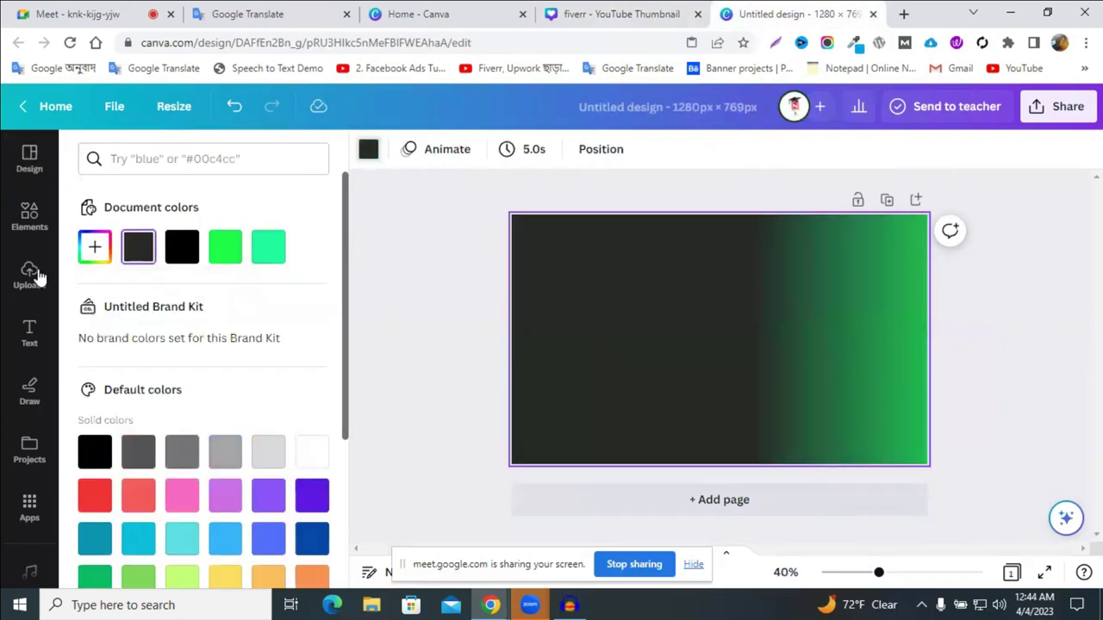
- Search the photo elements for "backround" and add a blank second page to the banner design
click(45, 216)
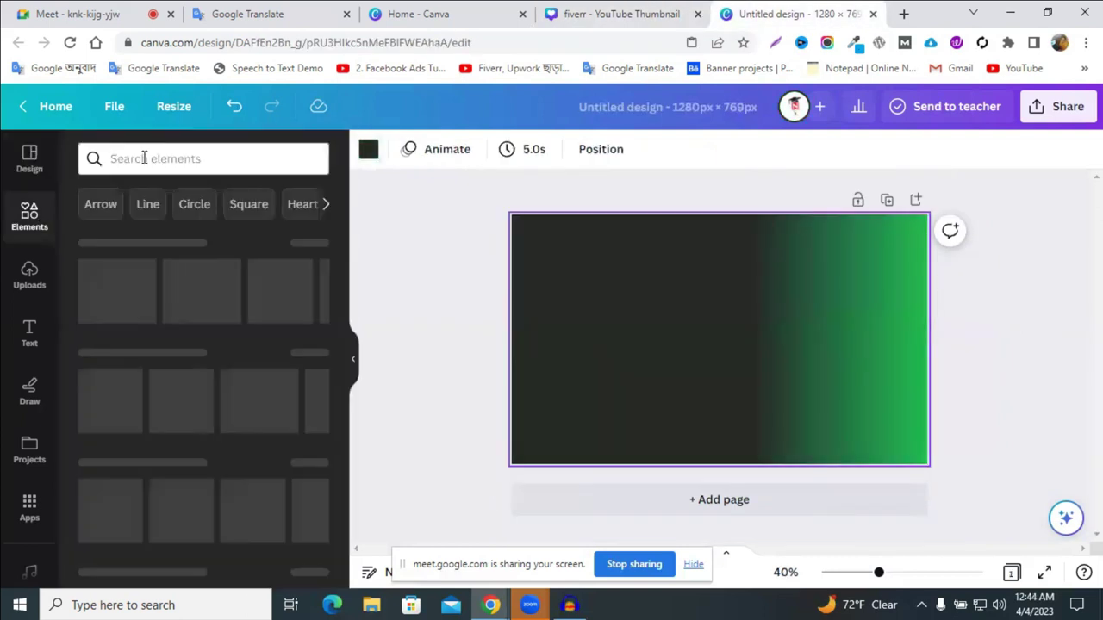
click(144, 159)
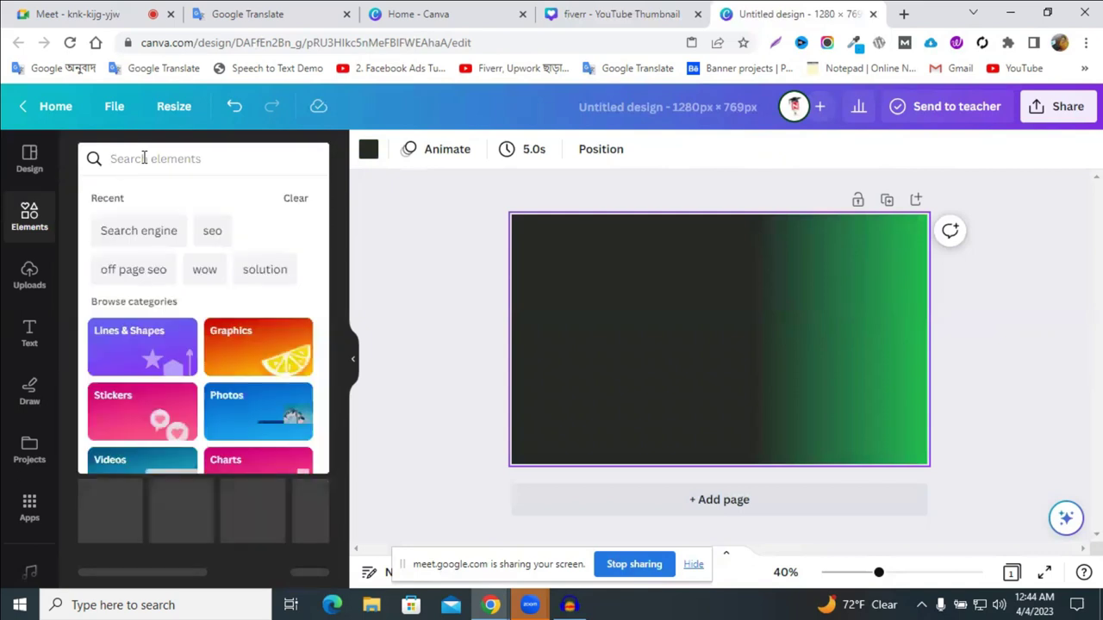
text(backl)
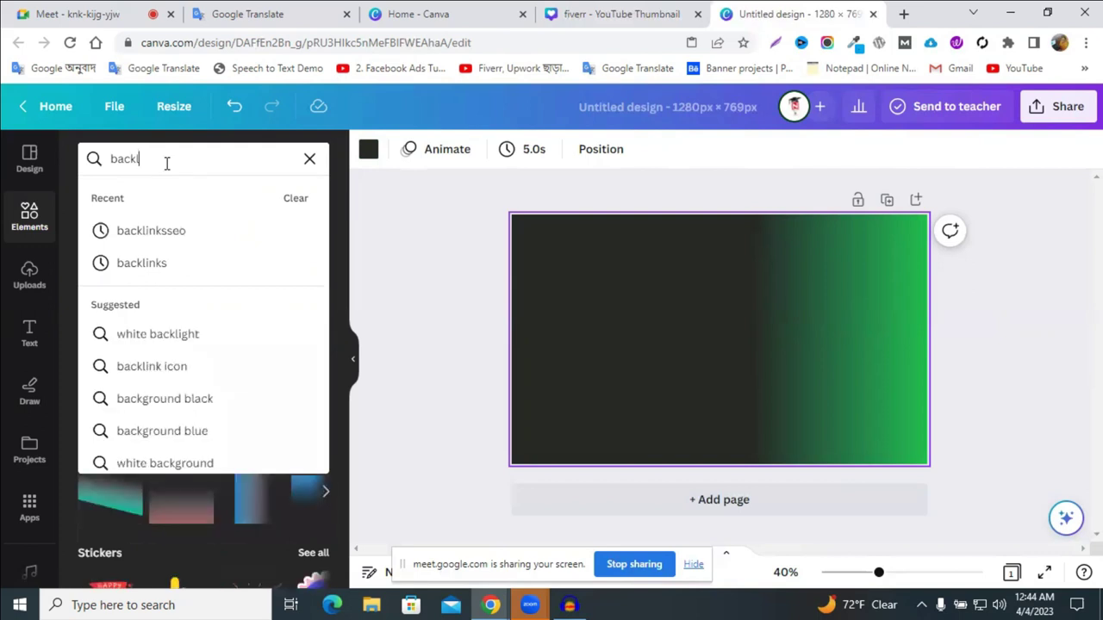
text(\)
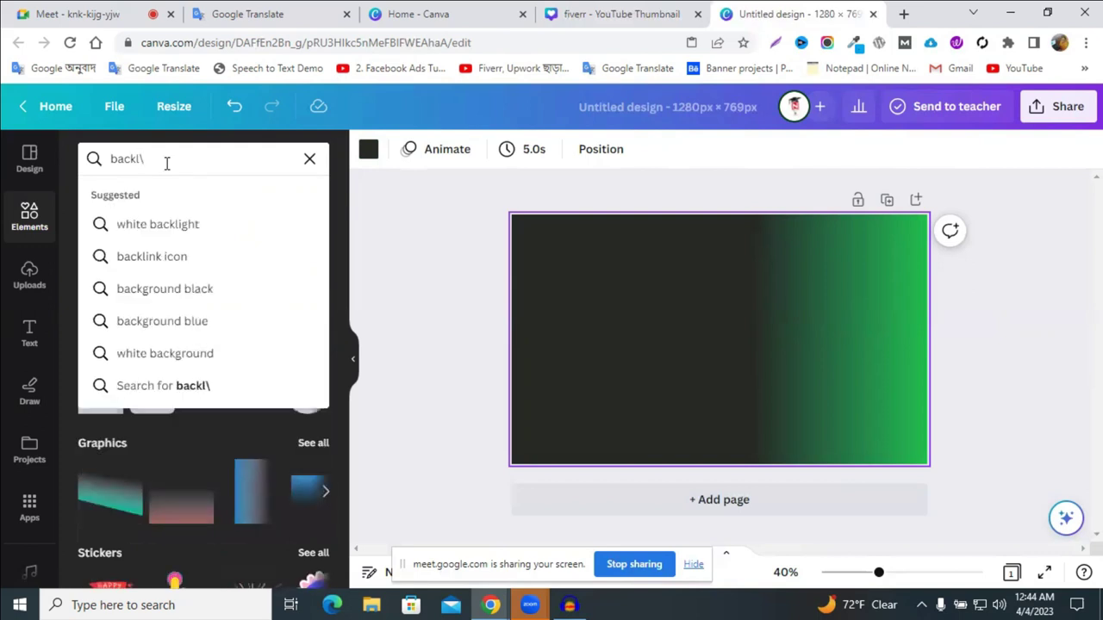
key(BackSpace)
key(BackSpace)
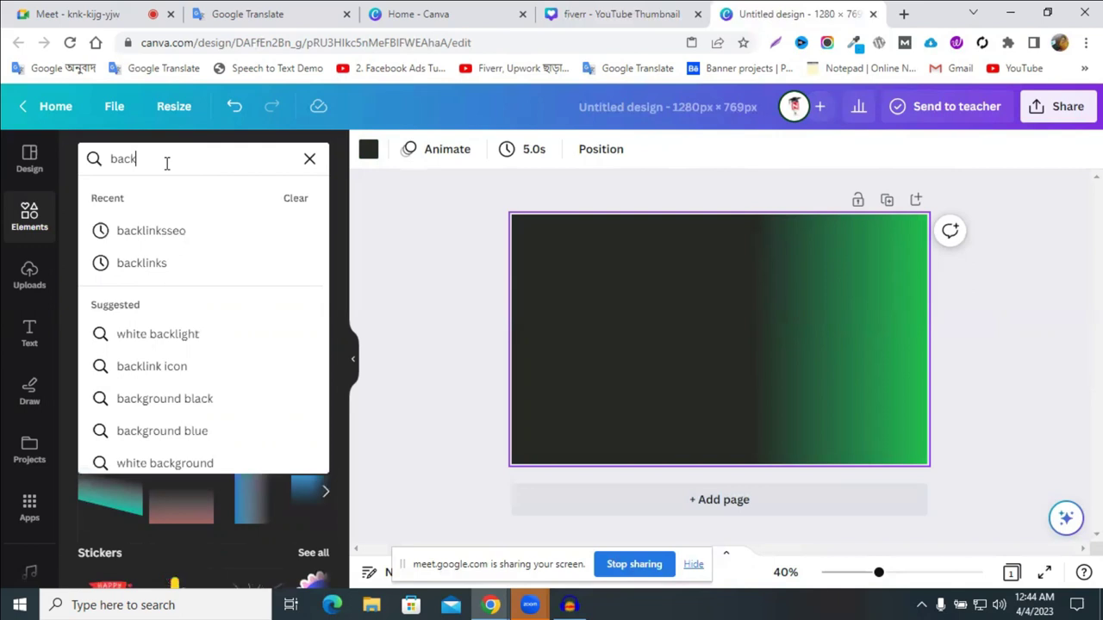
text(round)
key(Return)
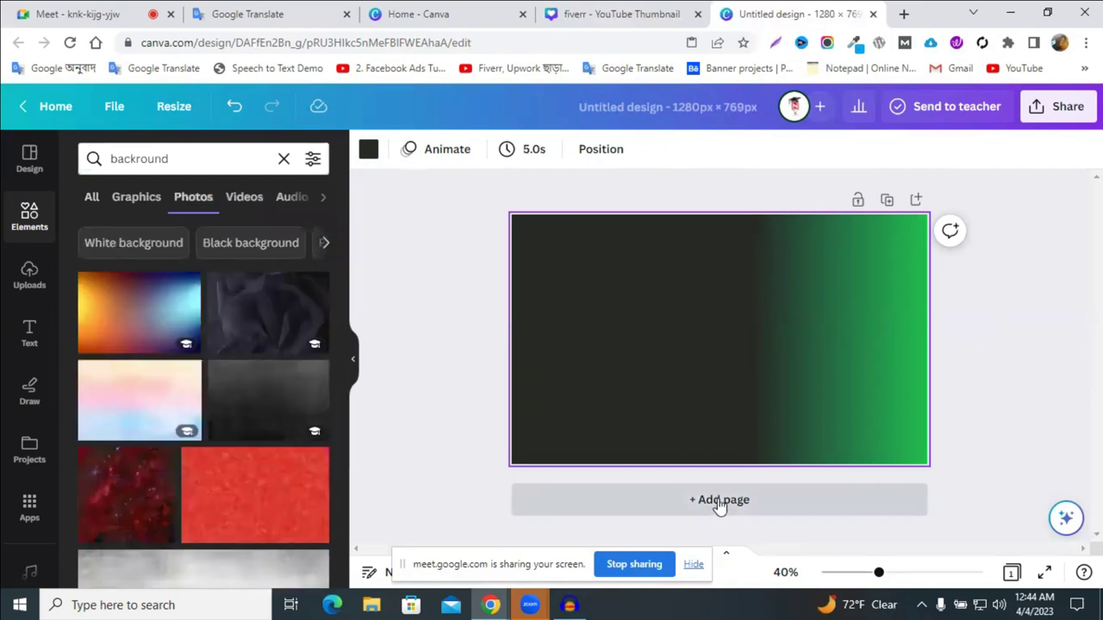
scroll(281, 401, down, 4)
scroll(279, 396, down, 3)
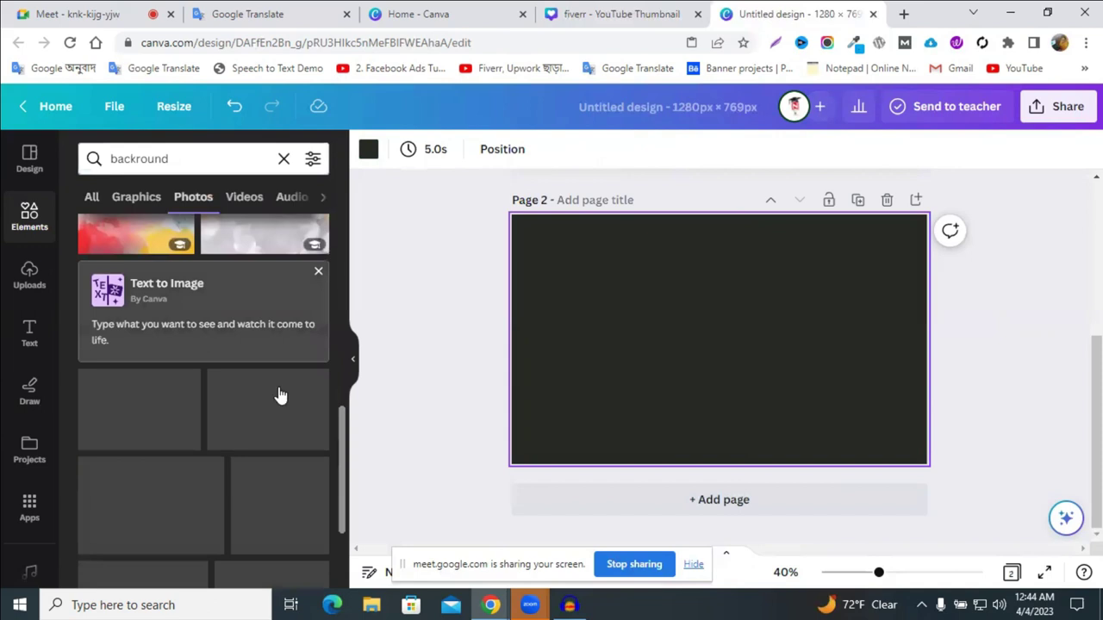
- Place the turquoise photo with dark edges on page 2, enlarge it over the page and make it the page background
scroll(280, 395, down, 1)
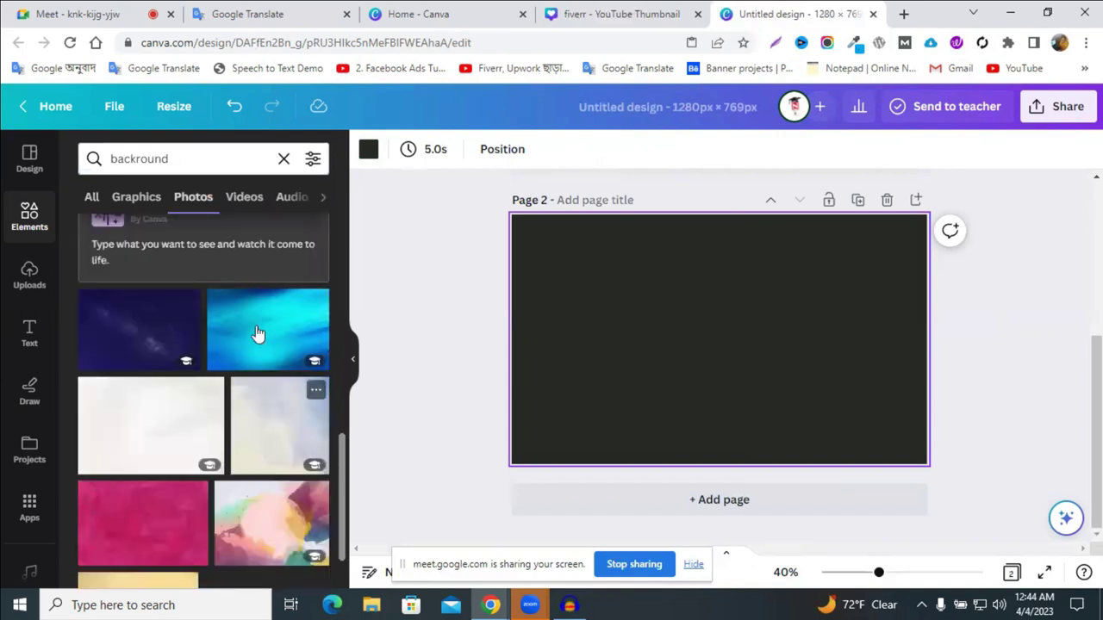
scroll(256, 332, down, 2)
scroll(256, 330, down, 3)
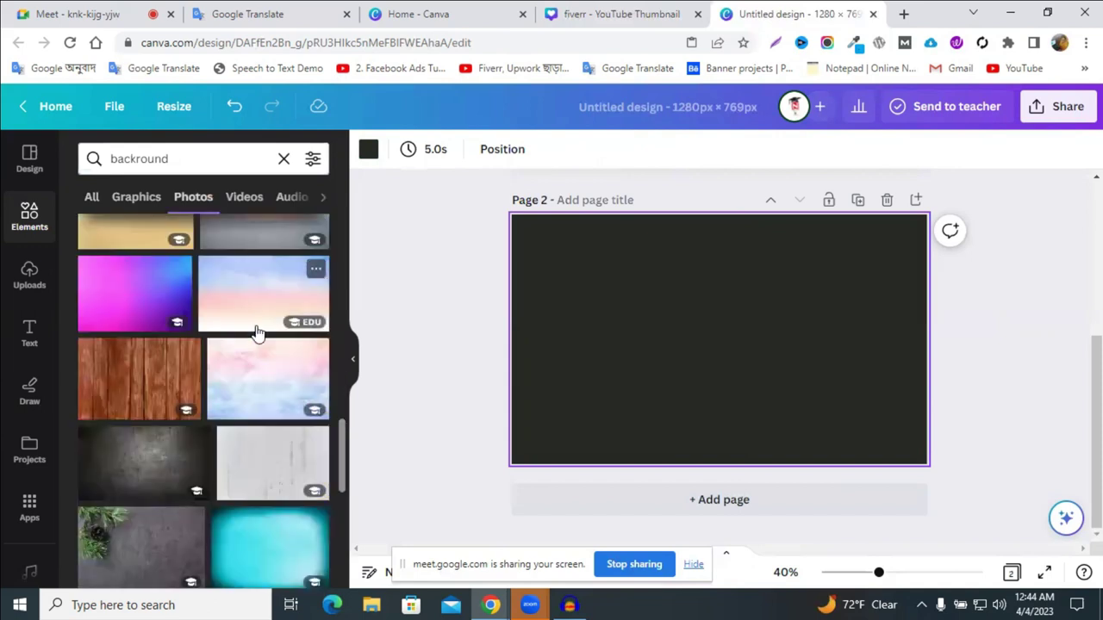
scroll(266, 379, down, 2)
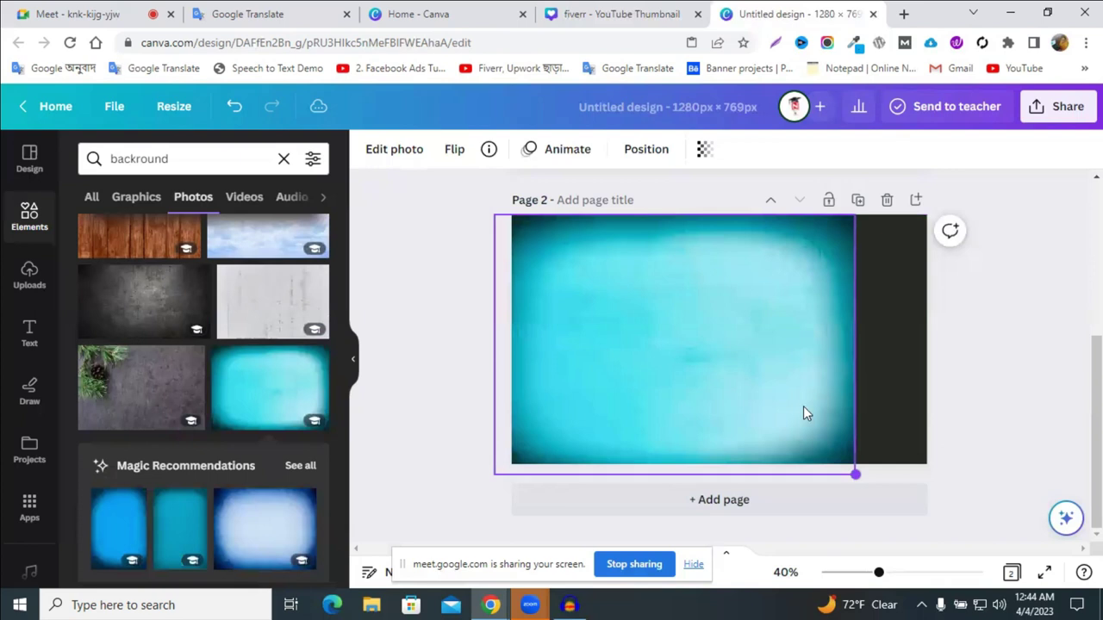
drag(782, 374, 792, 380)
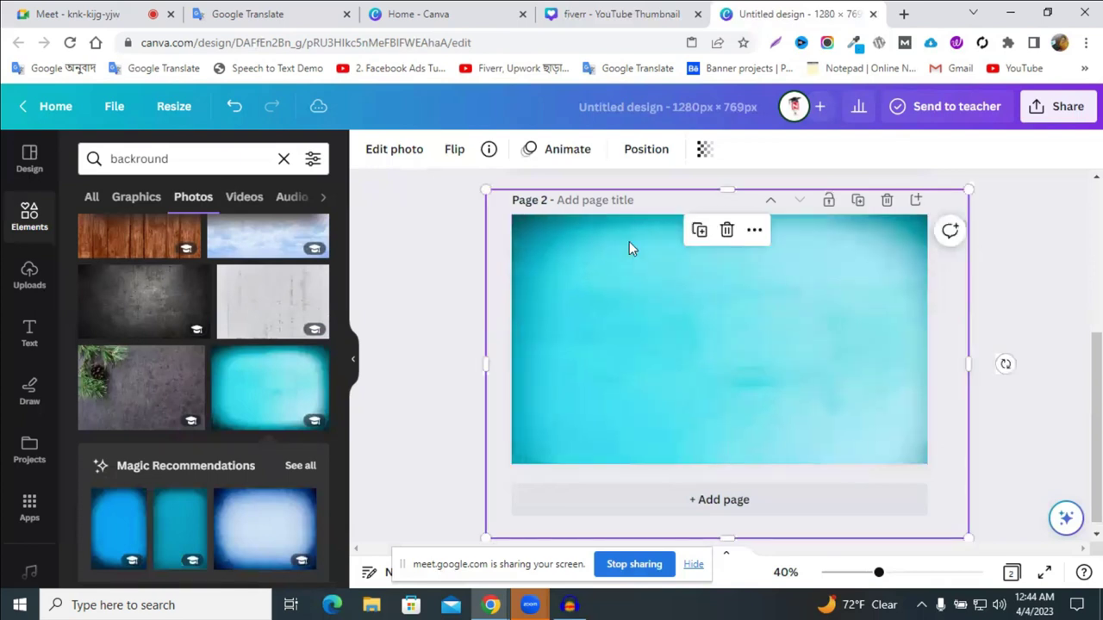
click(412, 156)
click(472, 321)
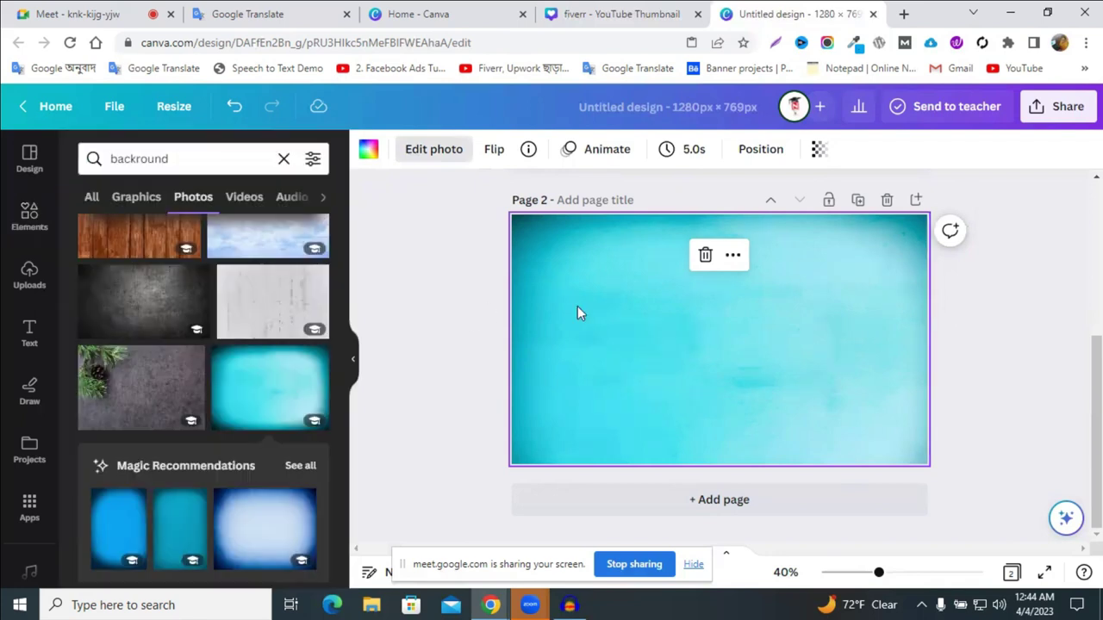
key(Escape)
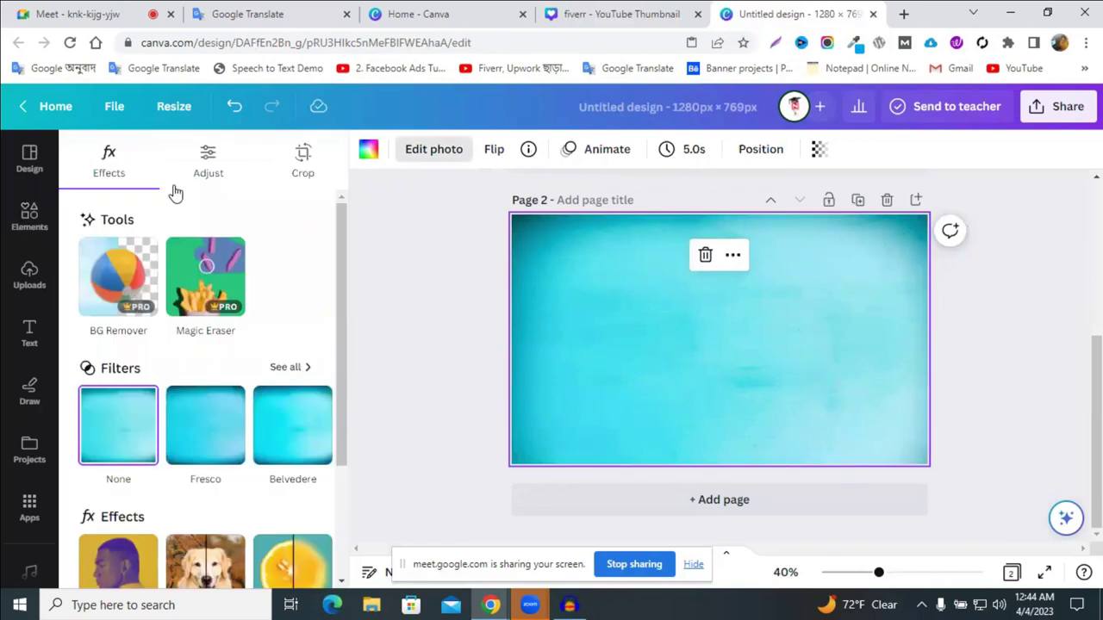
- Adjust the turquoise background photo's white balance to temperature 16 and tint 42
click(209, 172)
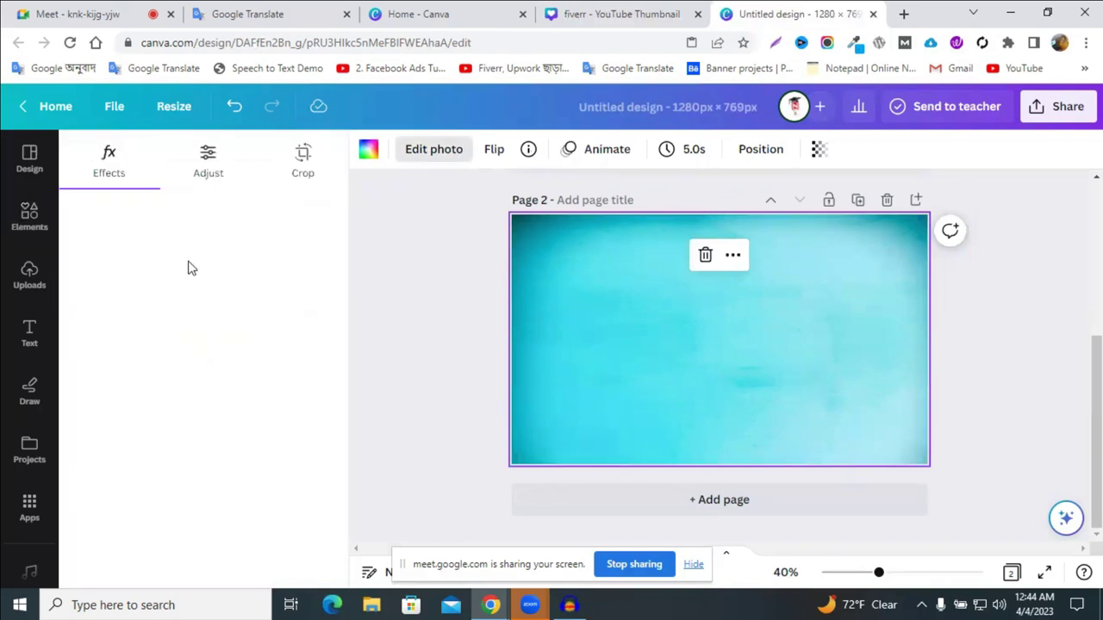
drag(273, 401, 217, 396)
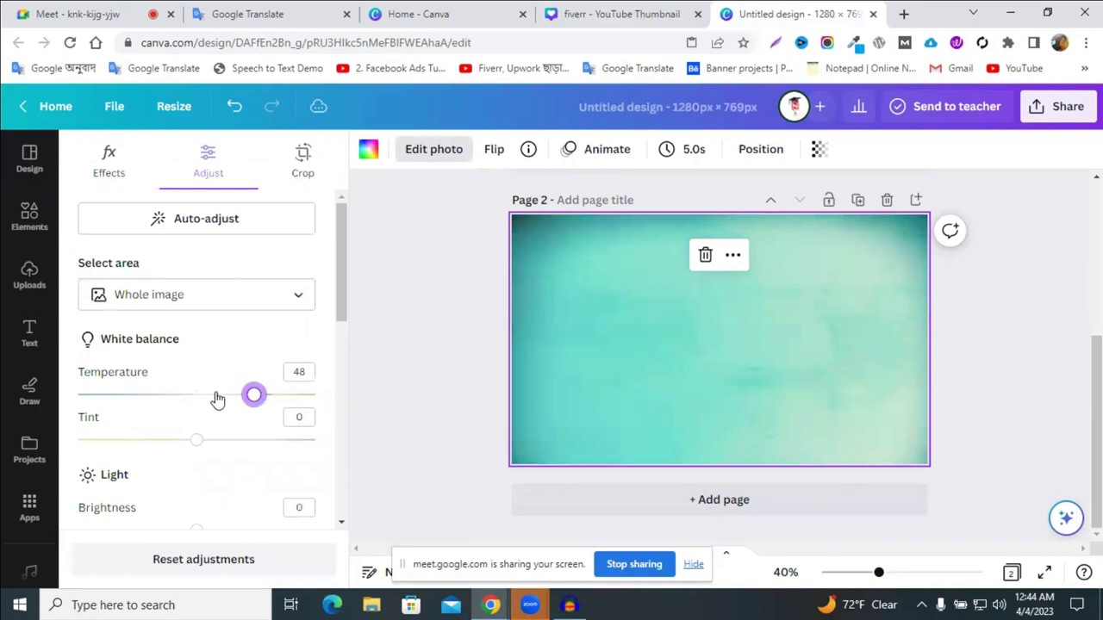
click(272, 441)
- Apply the Blur effect to the turquoise background photo and increase its intensity
click(117, 163)
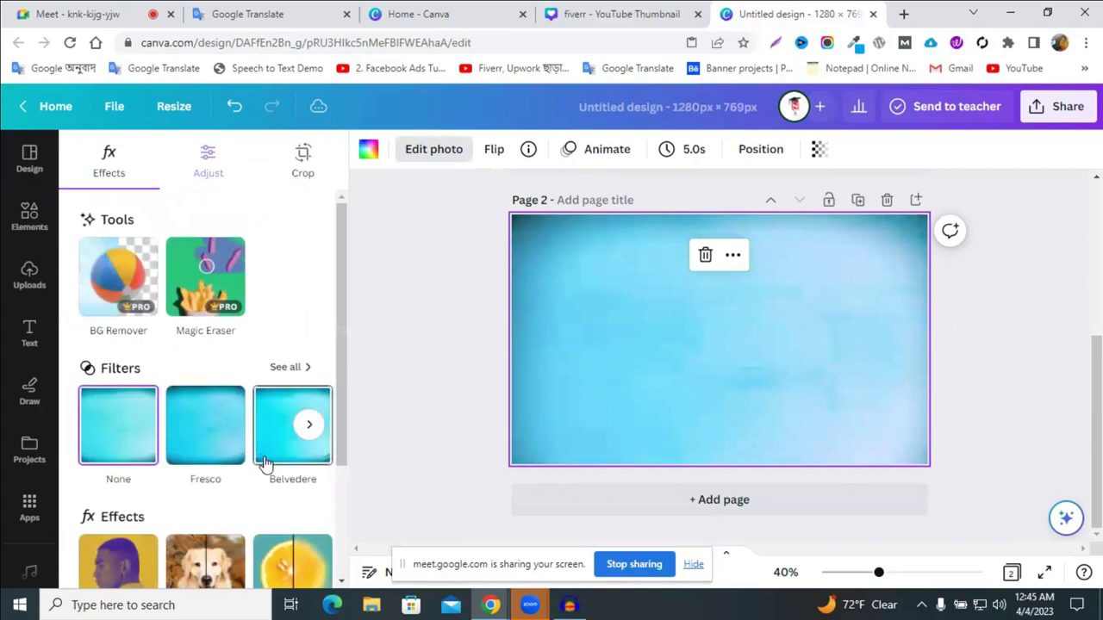
scroll(285, 493, down, 1)
click(285, 492)
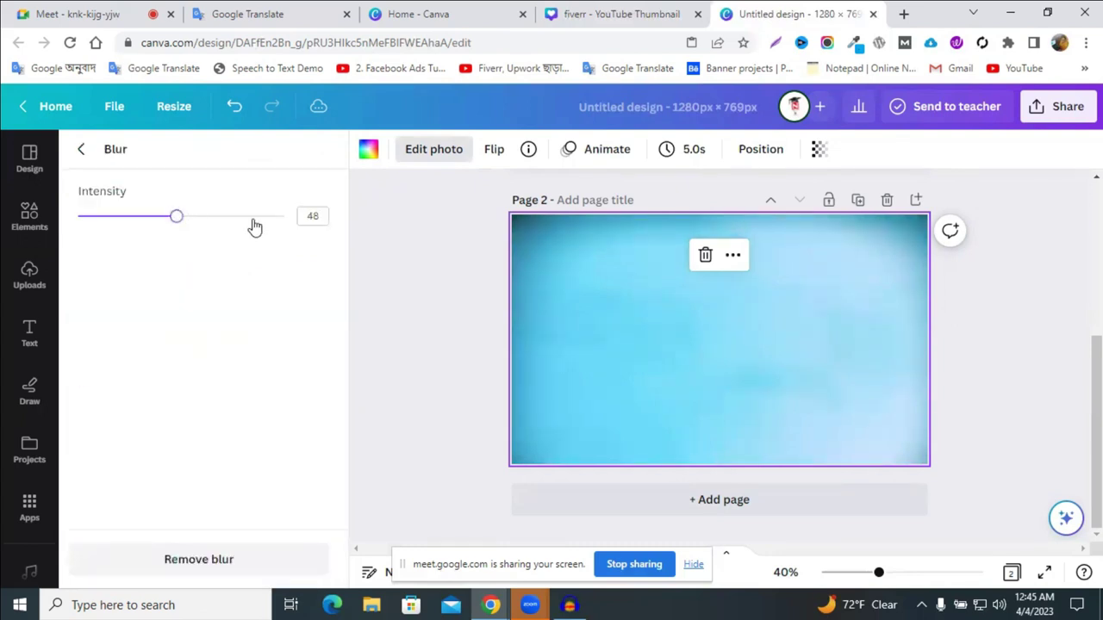
drag(143, 221, 252, 216)
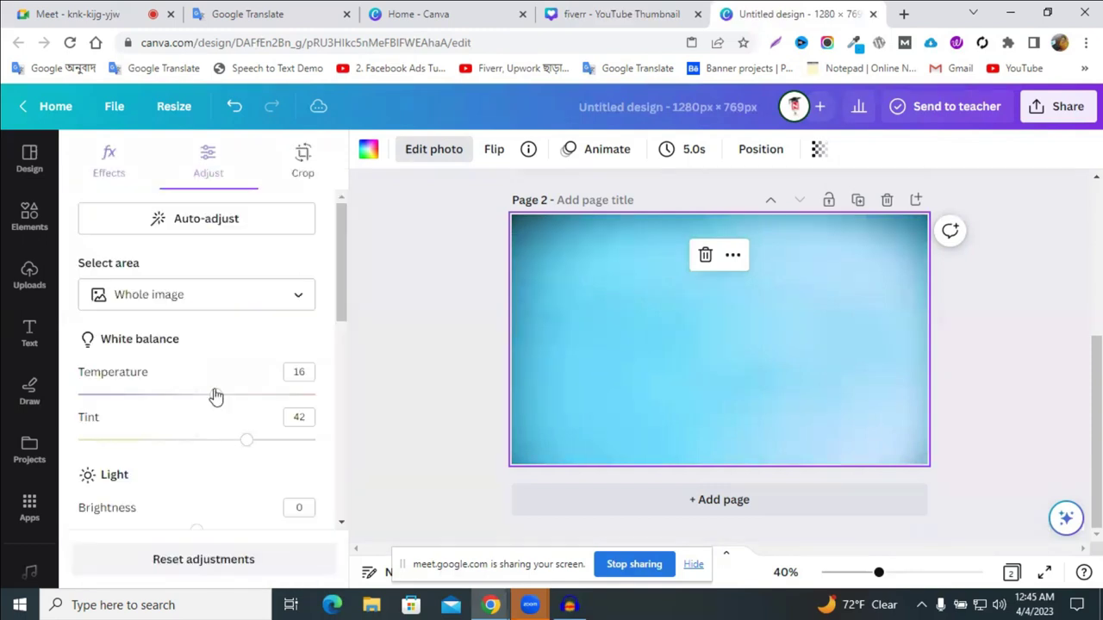
- Try warmer and cooler white balance on the turquoise background photo and set its temperature to 0
click(216, 394)
click(168, 394)
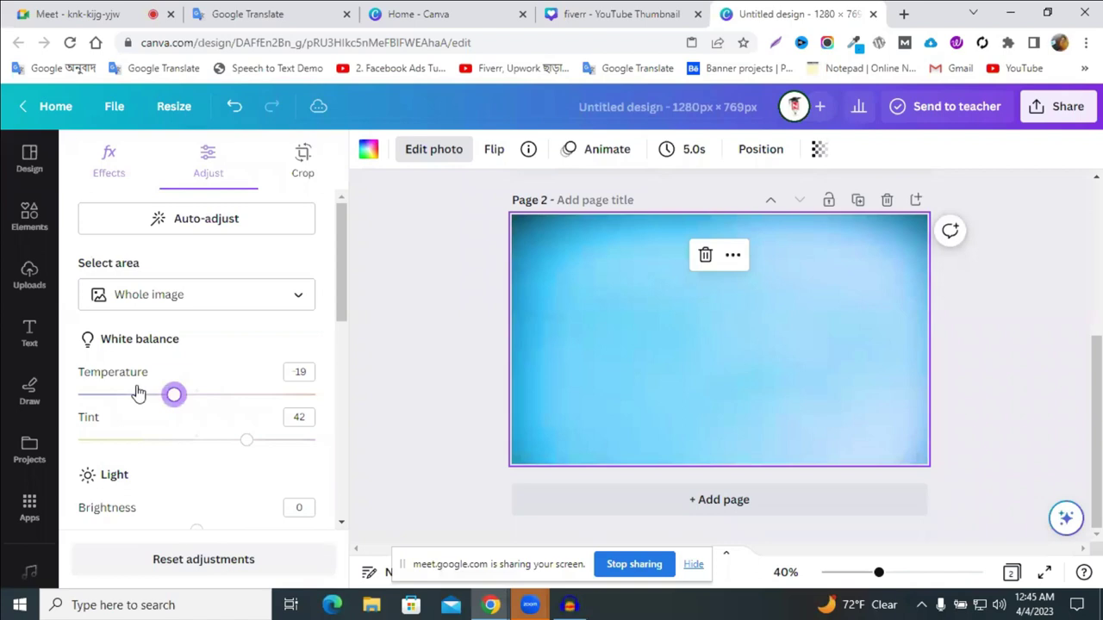
click(204, 394)
scroll(239, 412, down, 1)
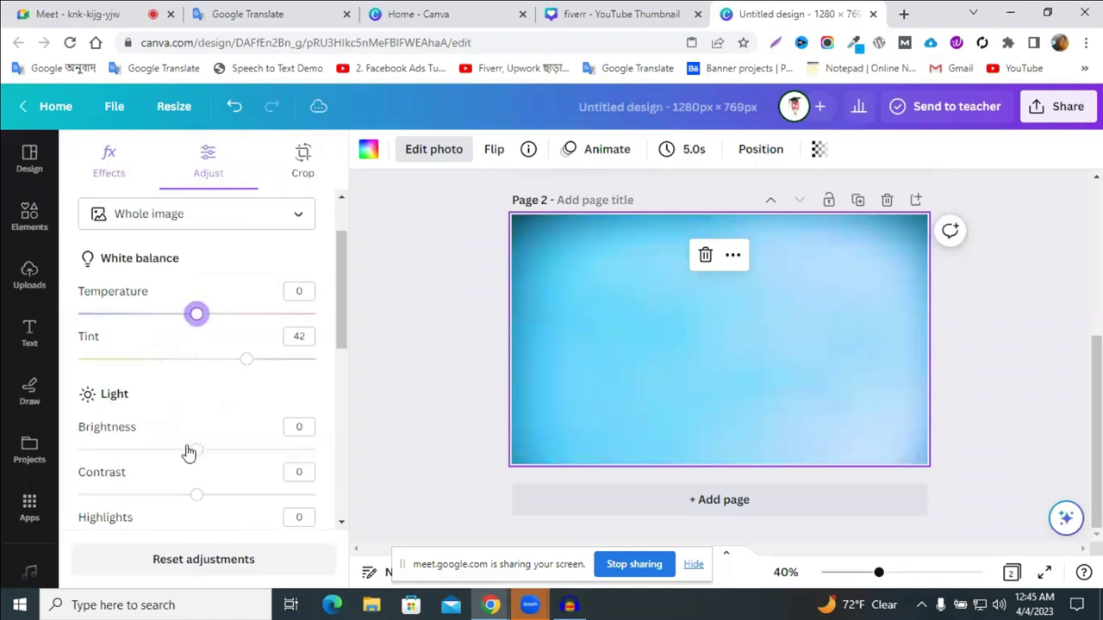
- Try brightness -10 and contrast -41 on the turquoise background photo, and undo the contrast change
click(249, 450)
key(ctrl+z)
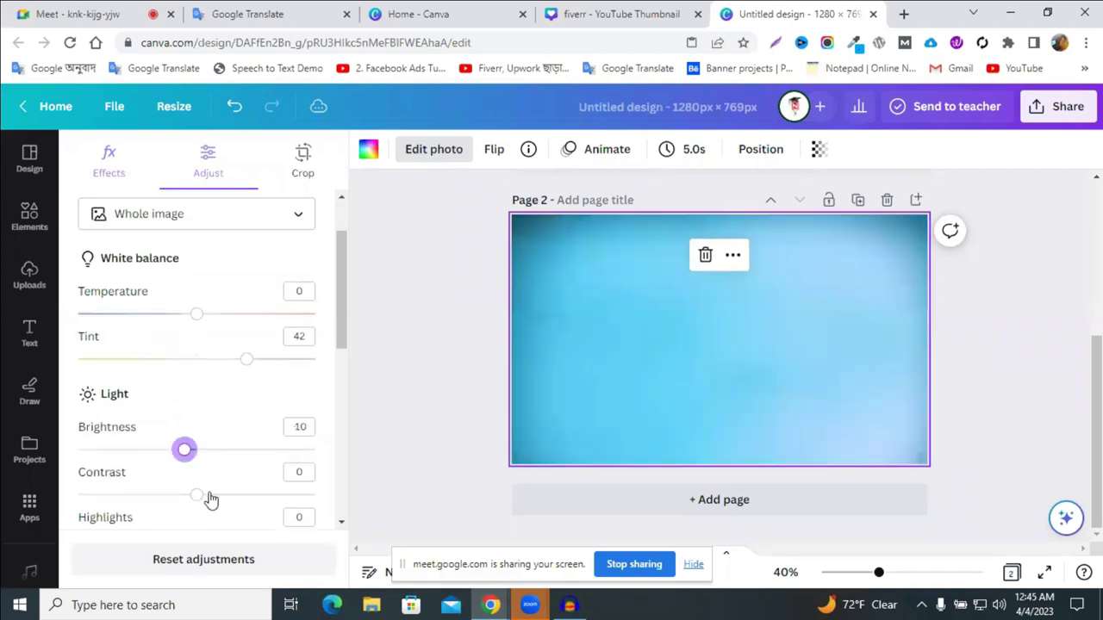
click(252, 495)
click(150, 497)
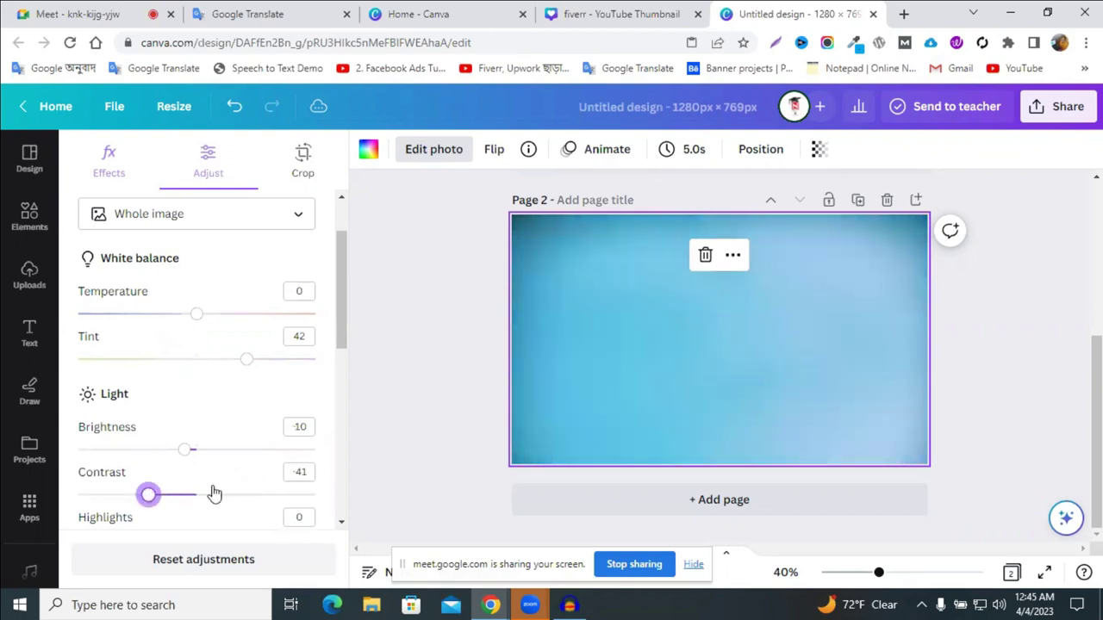
key(ctrl+z)
- Undo the turquoise photo's edits and its placement on page 2
double_click(684, 310)
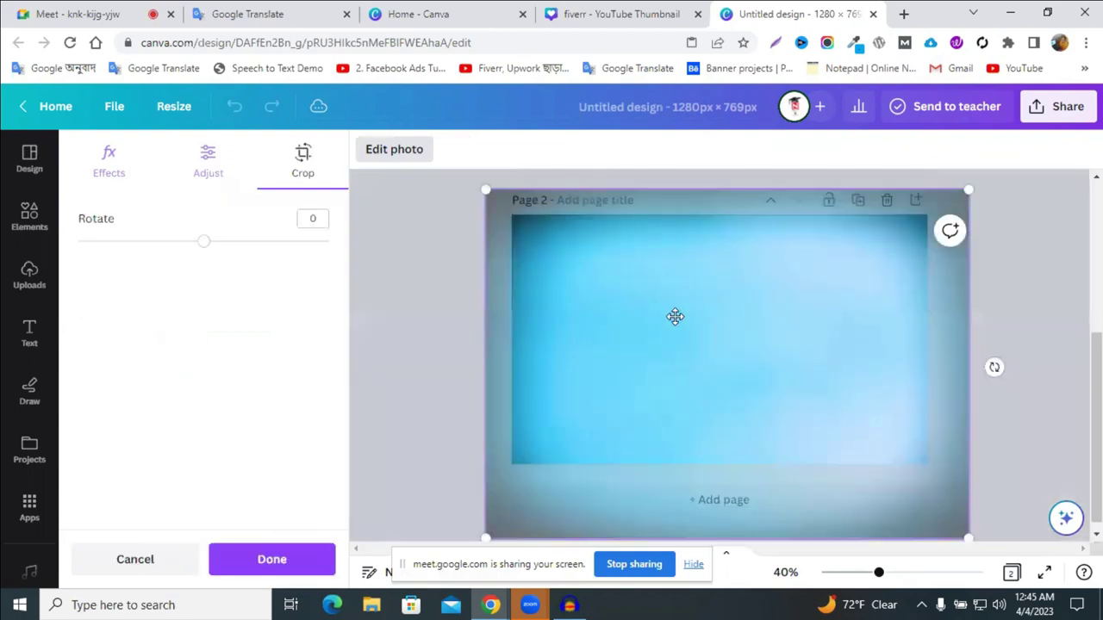
key(ctrl+z)
key(ctrl+z)
key(ctrl+z)
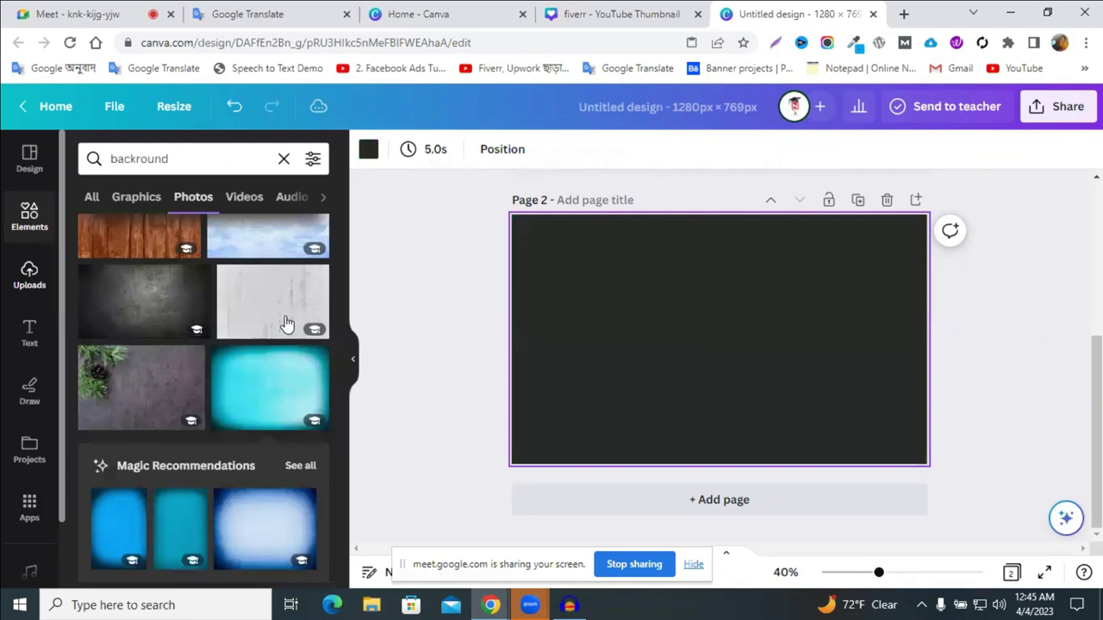
- Place the bright green gradient photo on page 2 and enlarge it to about 1,408 × 938 so it covers the page
scroll(287, 324, down, 5)
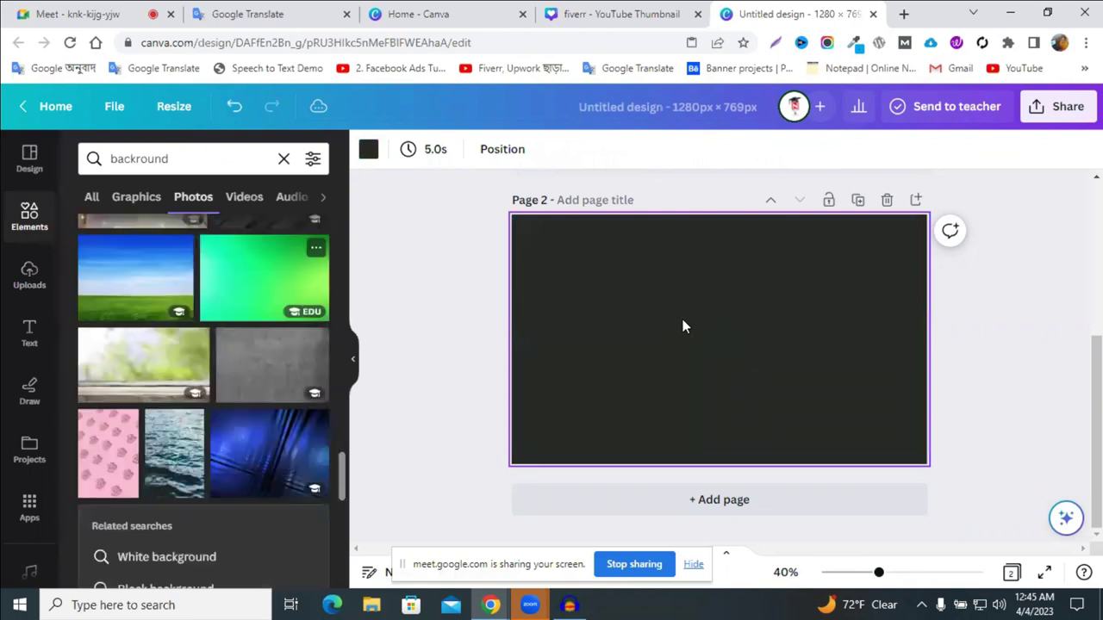
drag(613, 293, 613, 292)
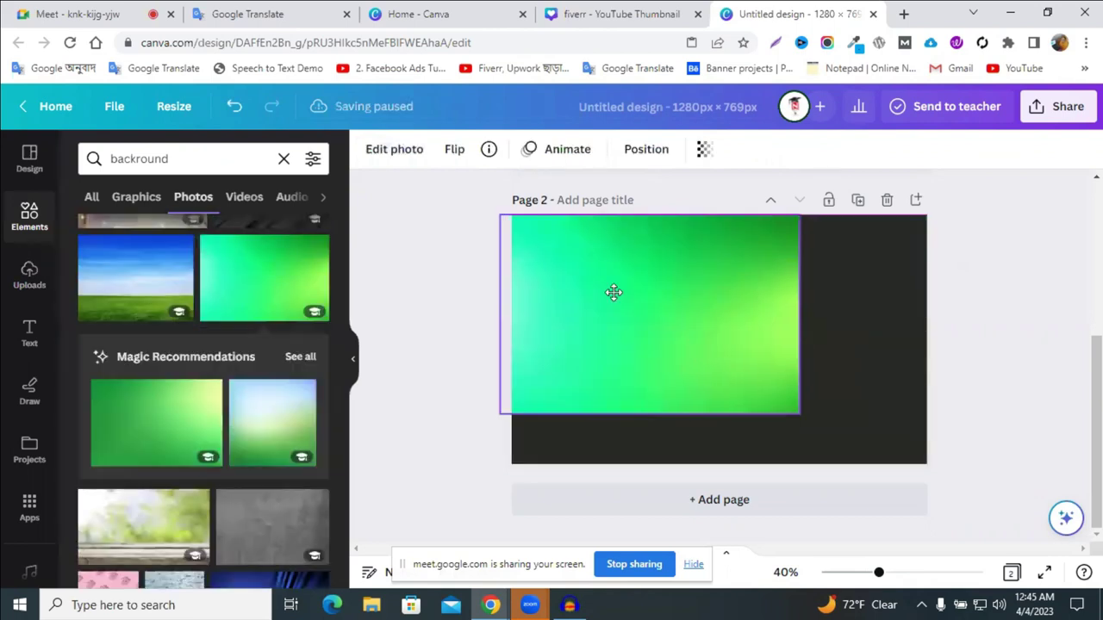
drag(795, 417, 795, 417)
drag(963, 504, 957, 519)
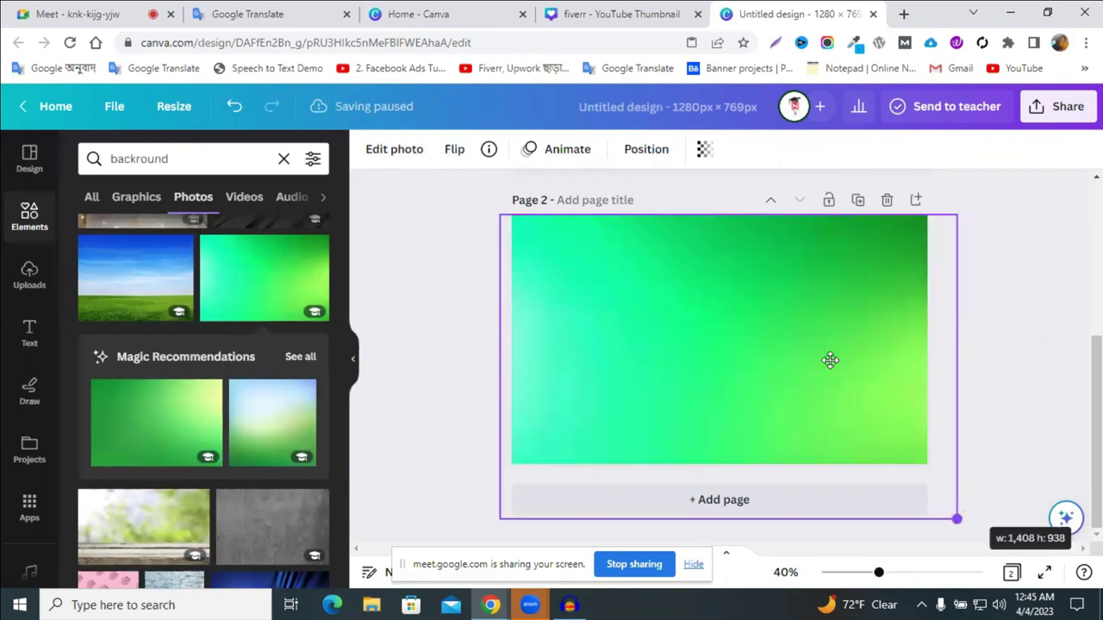
drag(829, 360, 903, 338)
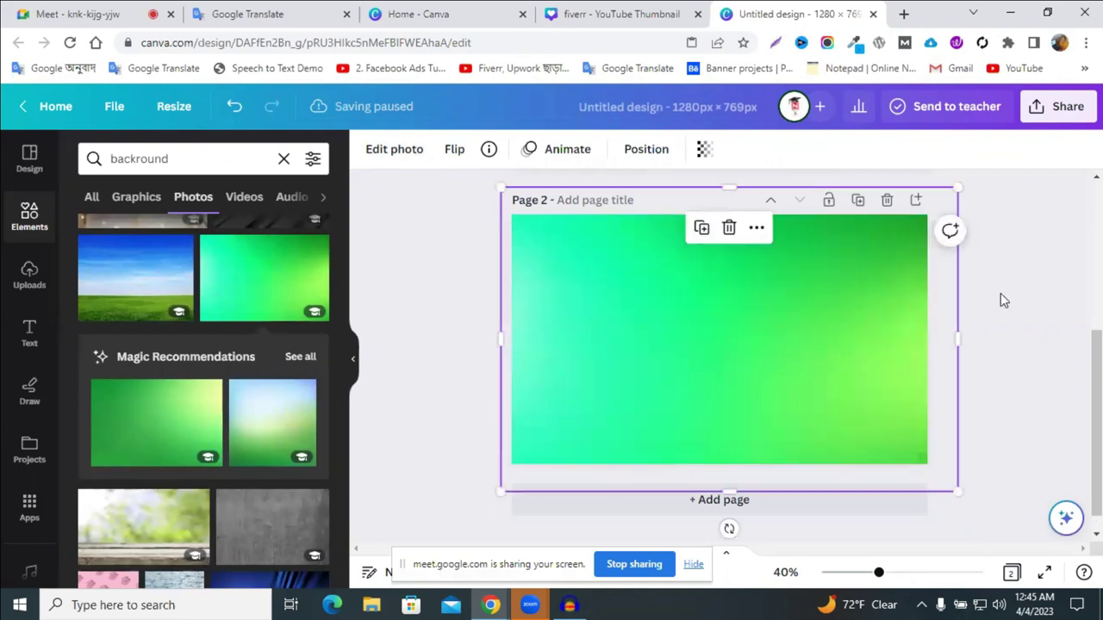
- Move the green gradient graphic from page 1 onto the right side of page 2, over the green photo
scroll(1001, 300, up, 2)
scroll(925, 370, up, 2)
click(945, 352)
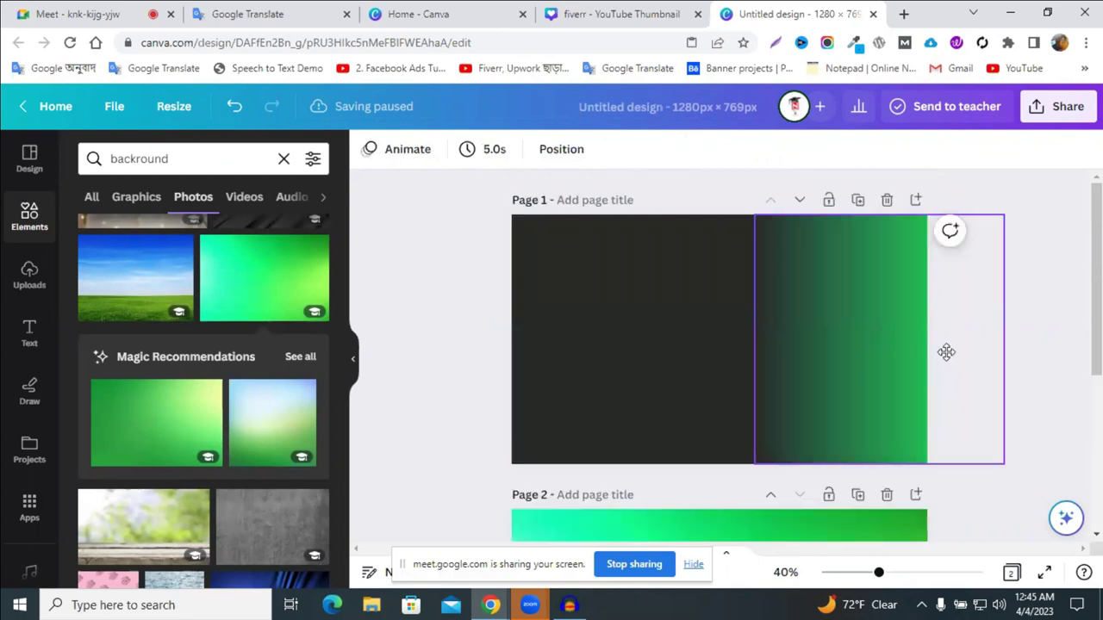
scroll(862, 387, down, 3)
mouse_move(862, 390)
mouse_down()
mouse_move(879, 393)
mouse_move(866, 375)
mouse_move(861, 387)
mouse_up()
- Recolor the gradient with the photo's dark green first and light green second, and enlarge it slightly beyond the page's right part
click(368, 150)
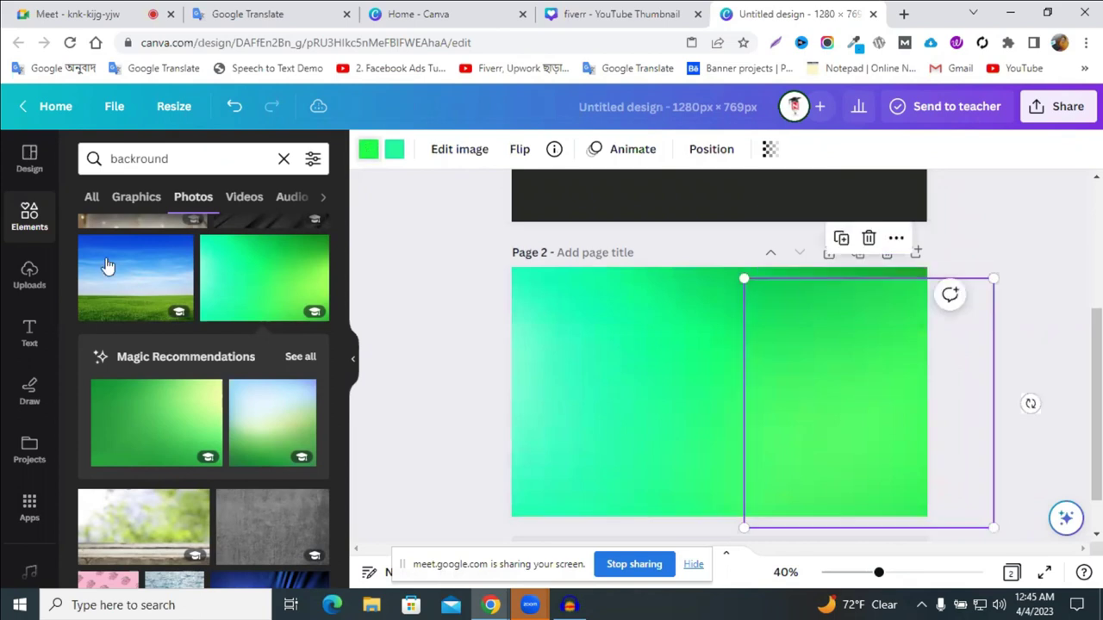
click(313, 436)
click(394, 155)
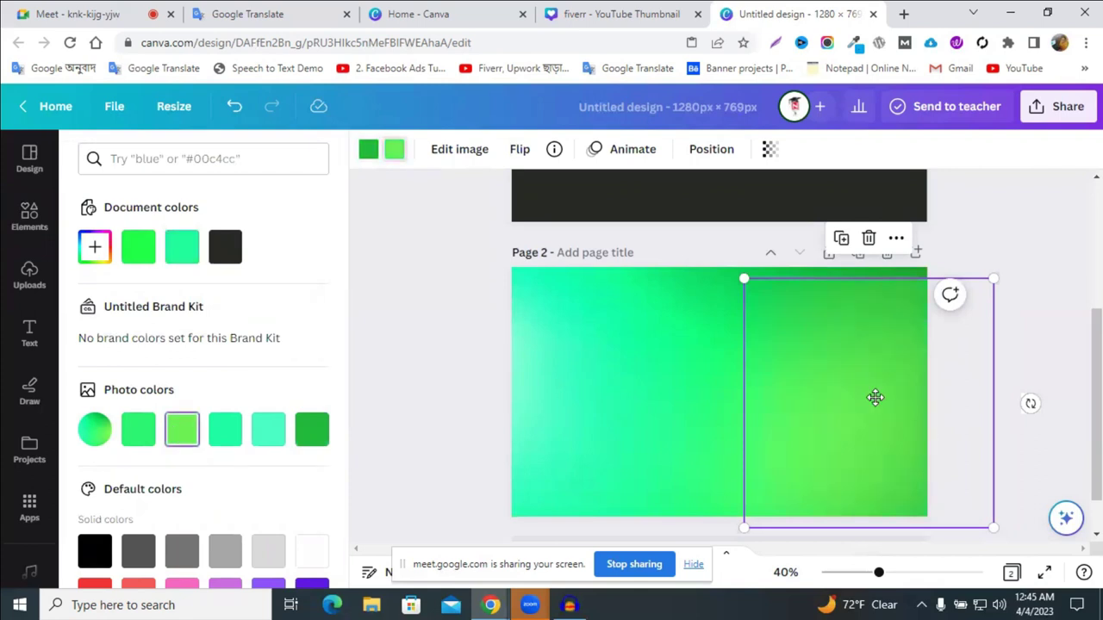
mouse_move(742, 529)
mouse_down()
mouse_move(745, 513)
mouse_move(726, 533)
mouse_up()
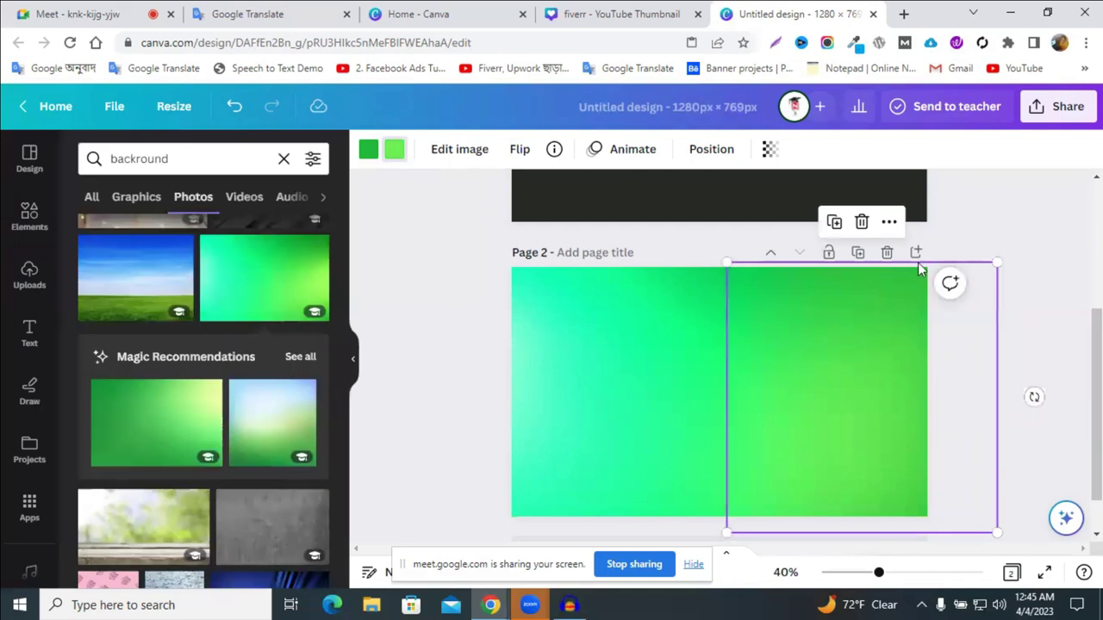
- Delete the dark first page so only the green gradient page remains in the design
click(889, 210)
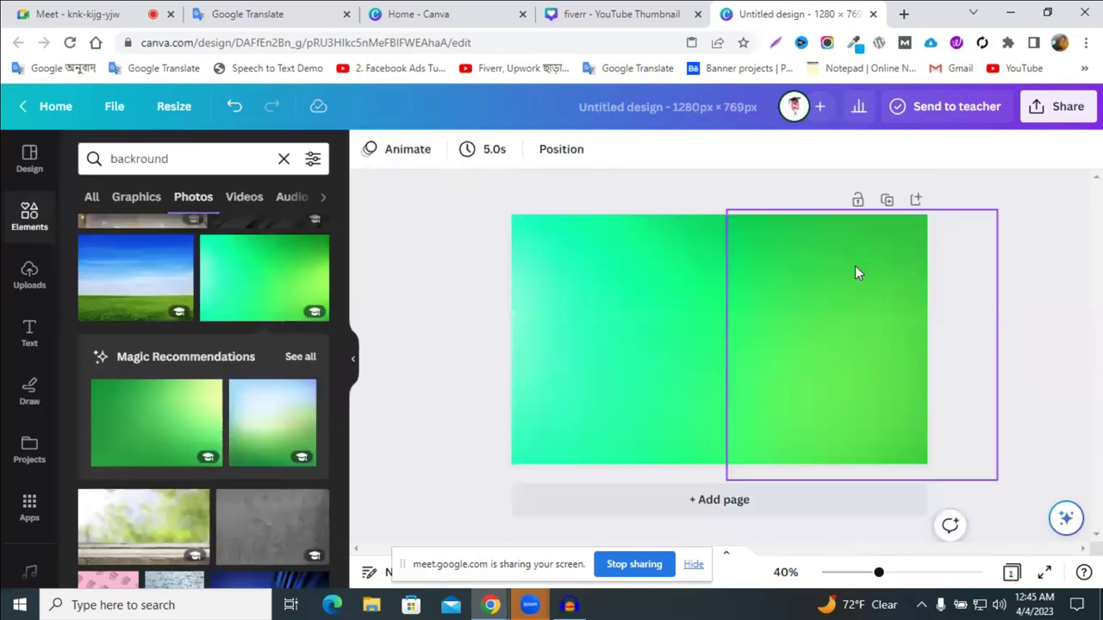
click(854, 266)
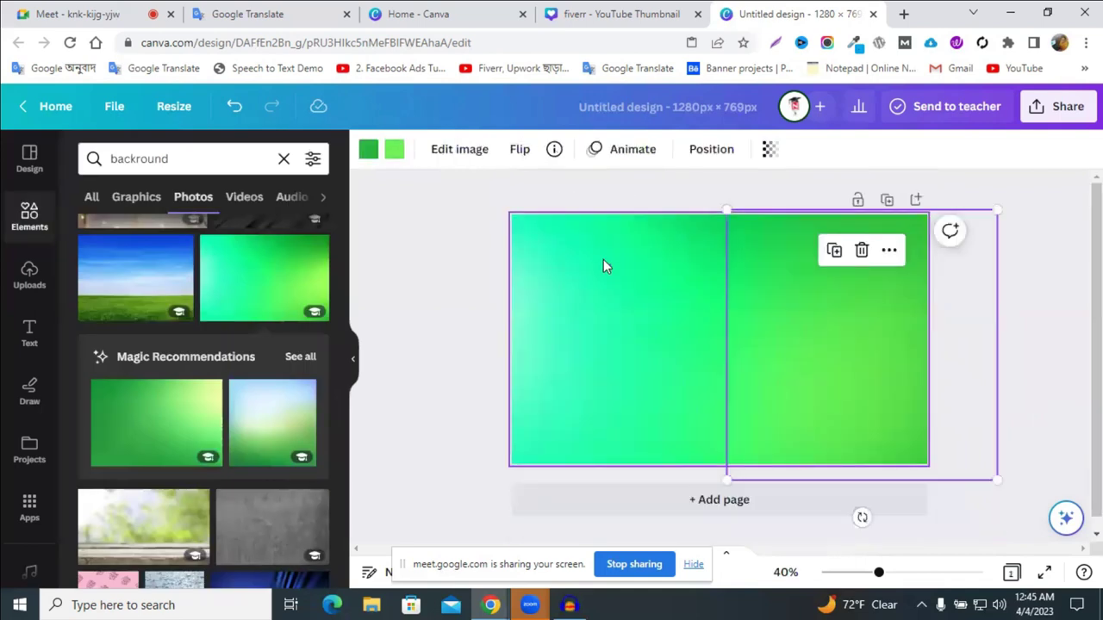
- Adjust the green background photo's white balance to a tint of 10 and a neutral temperature
key(Delete)
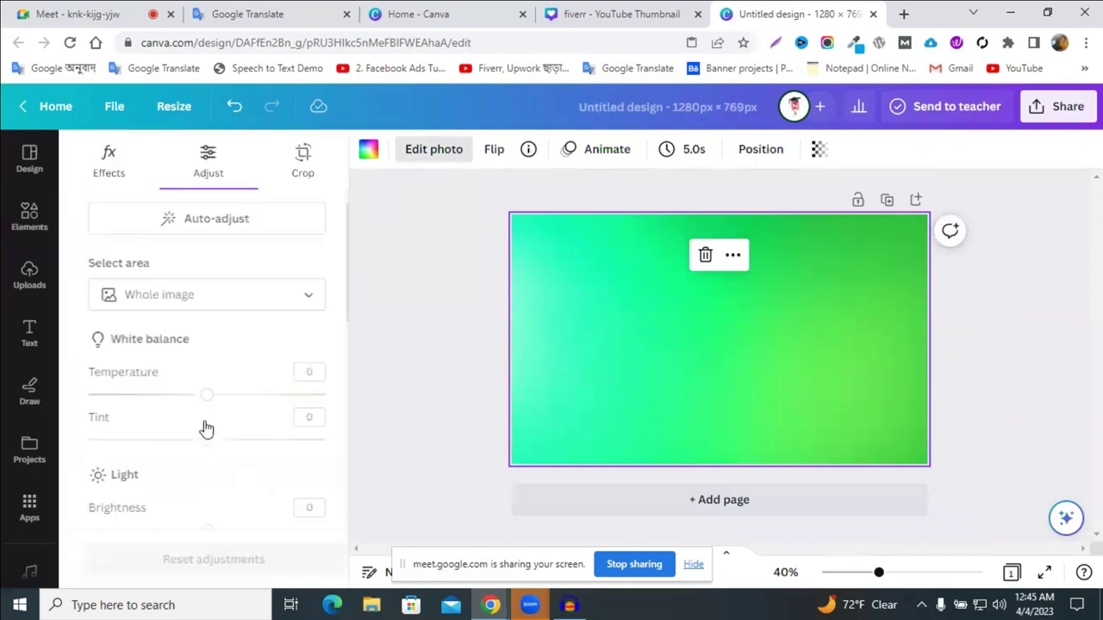
drag(263, 441, 278, 444)
drag(173, 448, 147, 396)
click(196, 398)
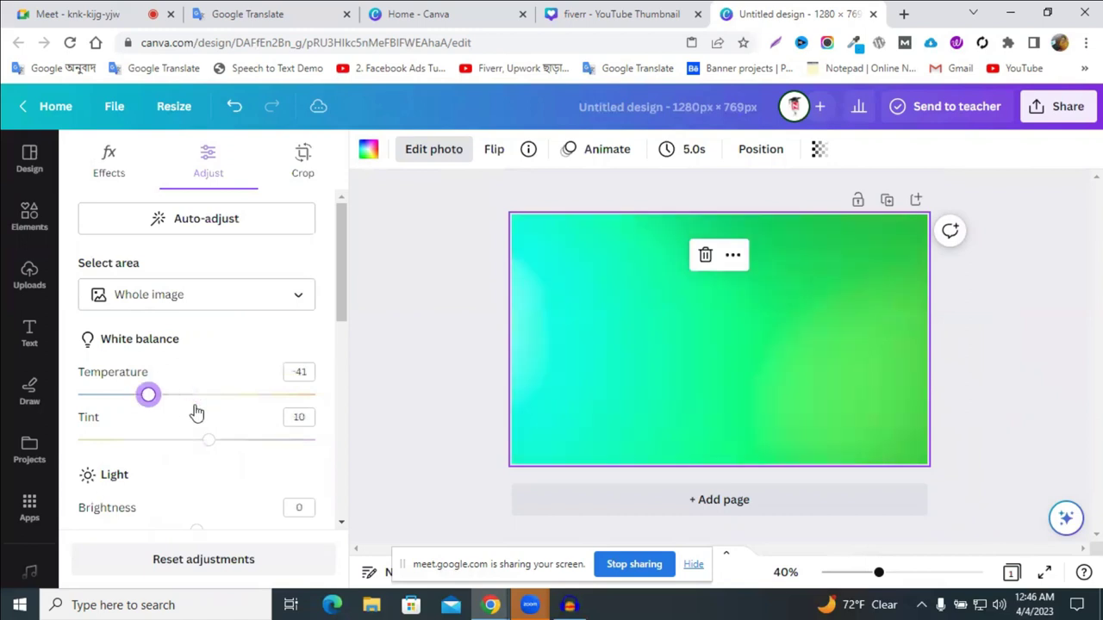
click(197, 399)
- Set the photo's light adjustments to brightness 0, contrast 59, highlights -85, shadows 87, whites -16 and blacks 59
scroll(224, 388, down, 3)
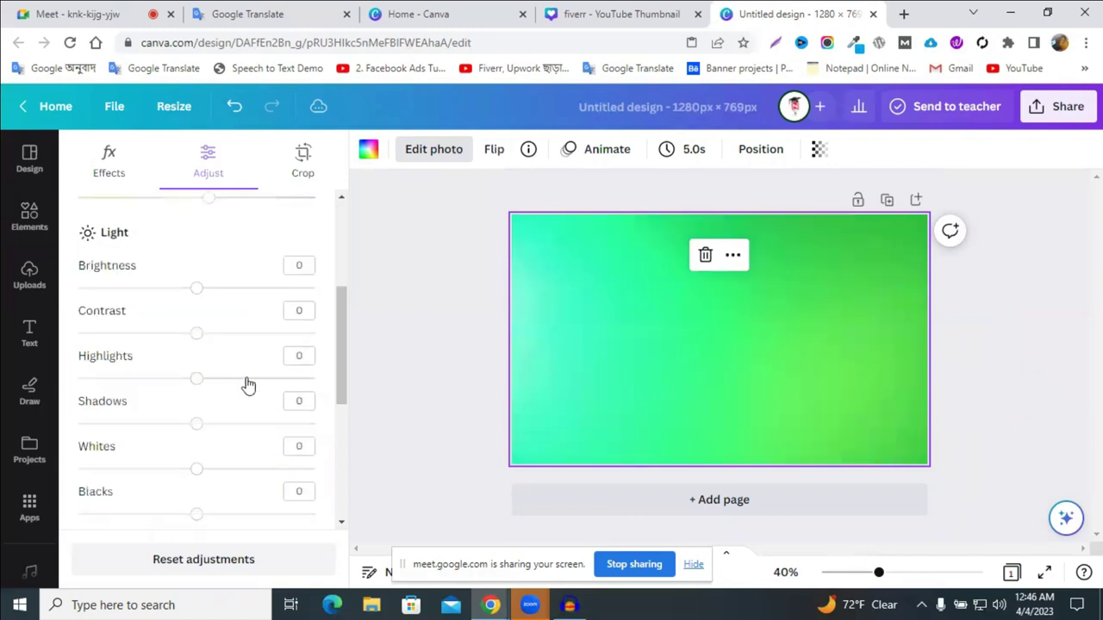
click(168, 379)
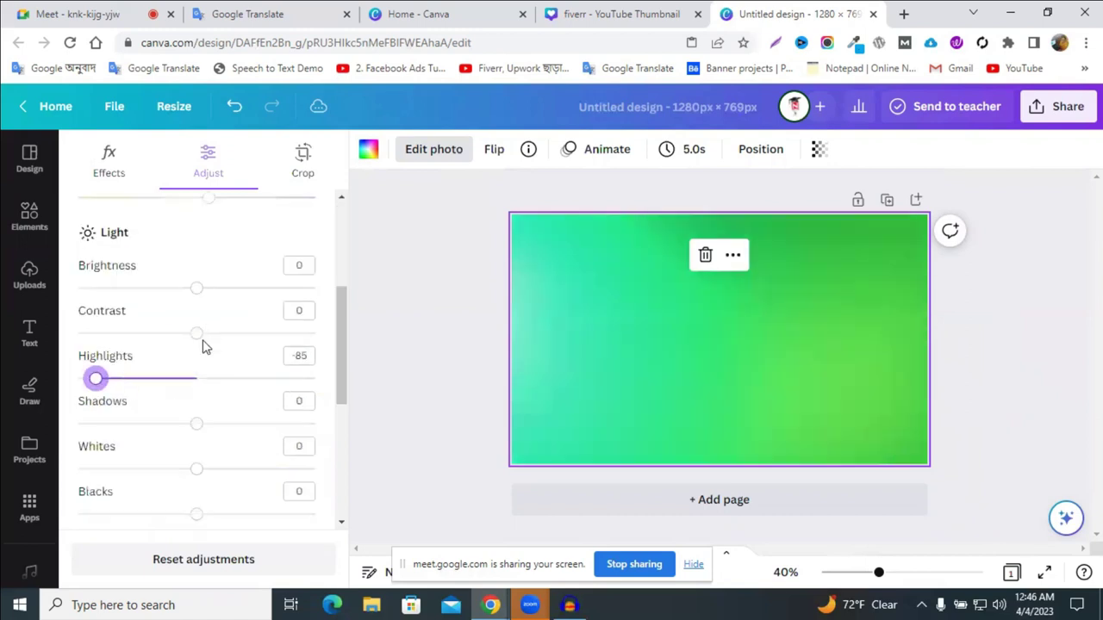
click(256, 335)
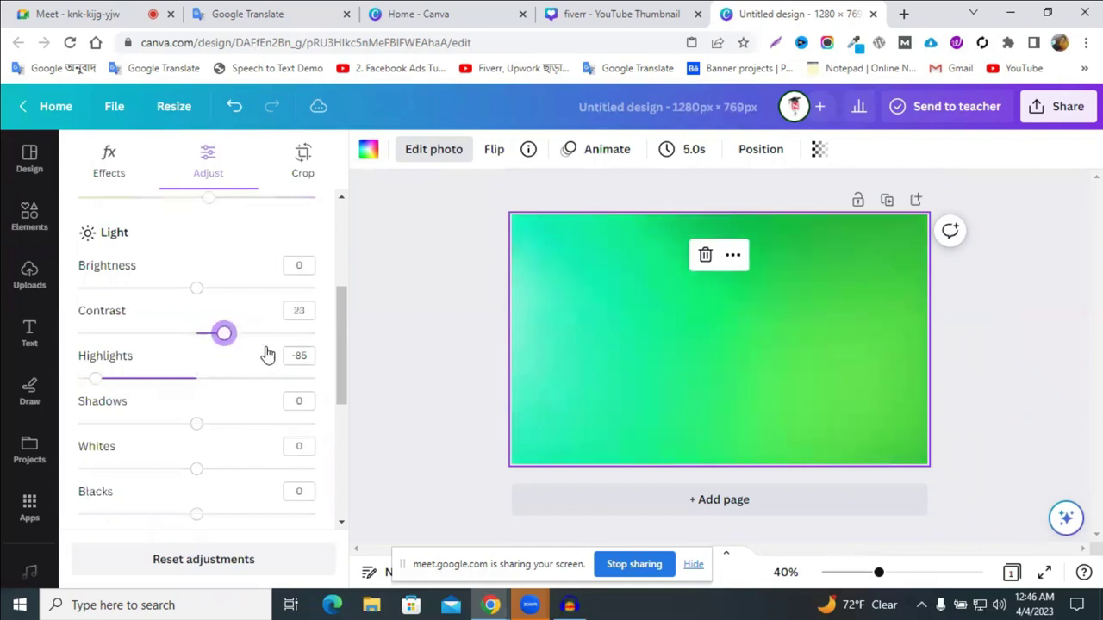
drag(216, 291, 197, 293)
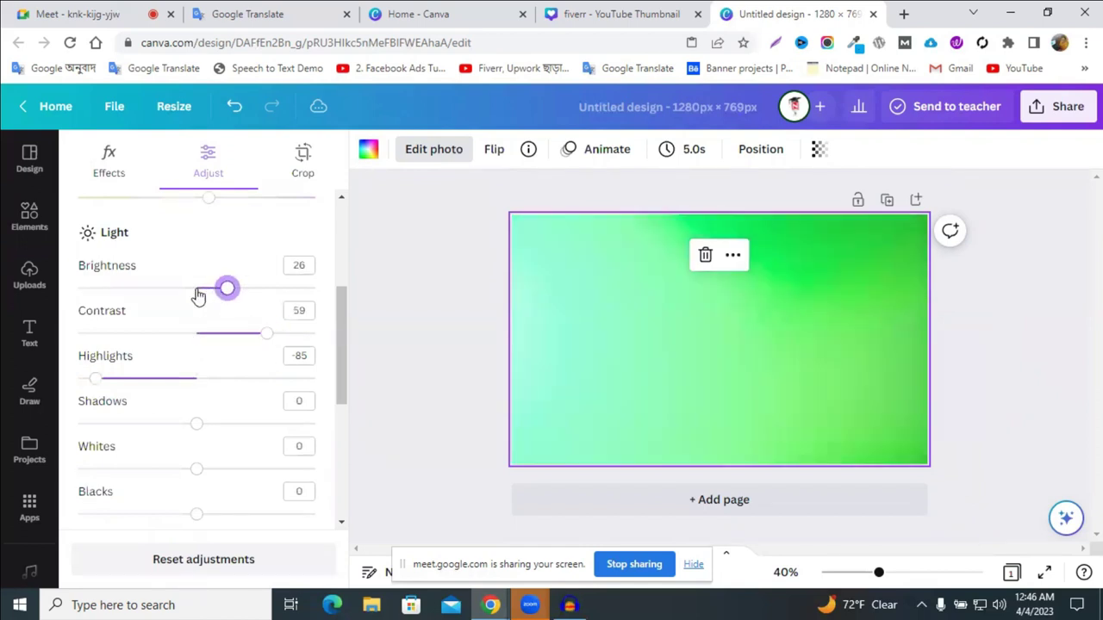
drag(249, 426, 301, 441)
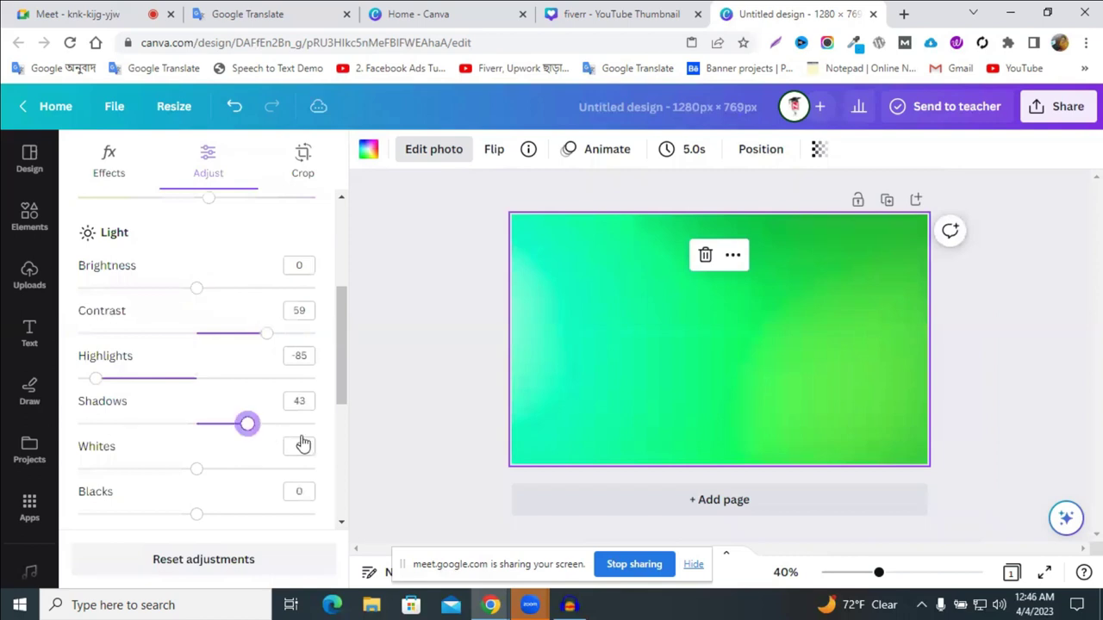
click(168, 468)
click(177, 468)
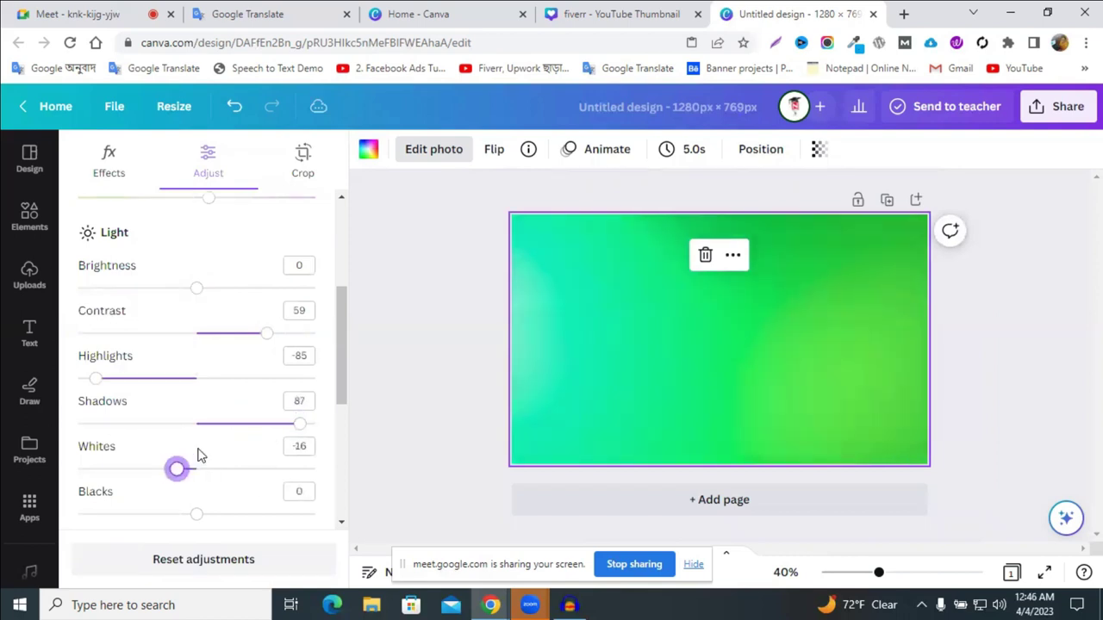
scroll(204, 441, down, 1)
click(266, 442)
- Raise the background photo's vibrance to 71 and its saturation to about 34
scroll(232, 445, down, 1)
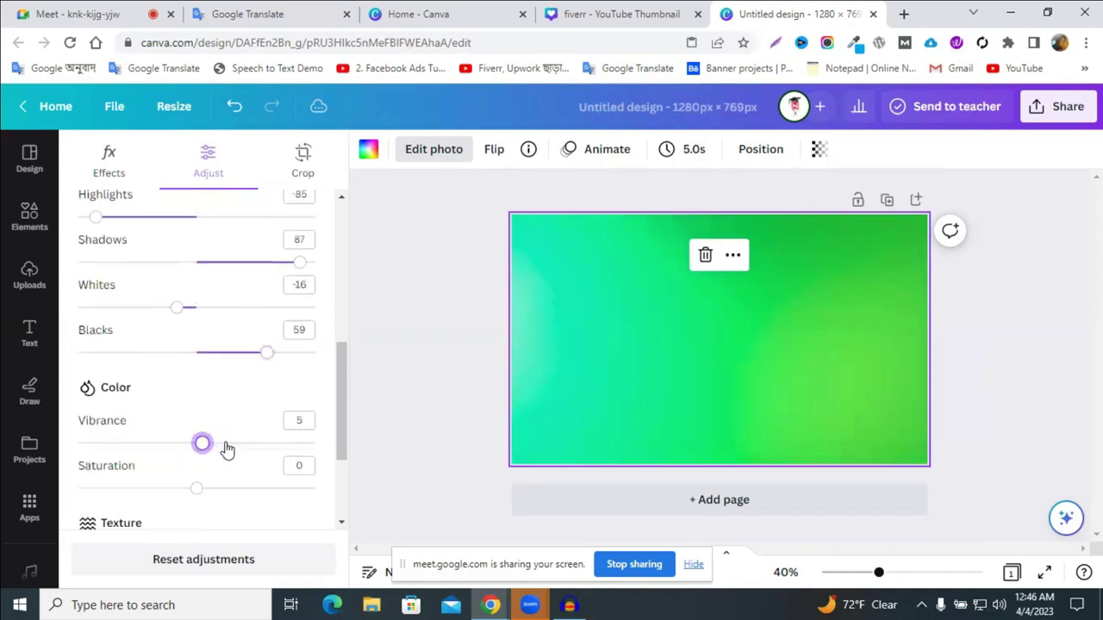
click(281, 444)
scroll(206, 387, down, 2)
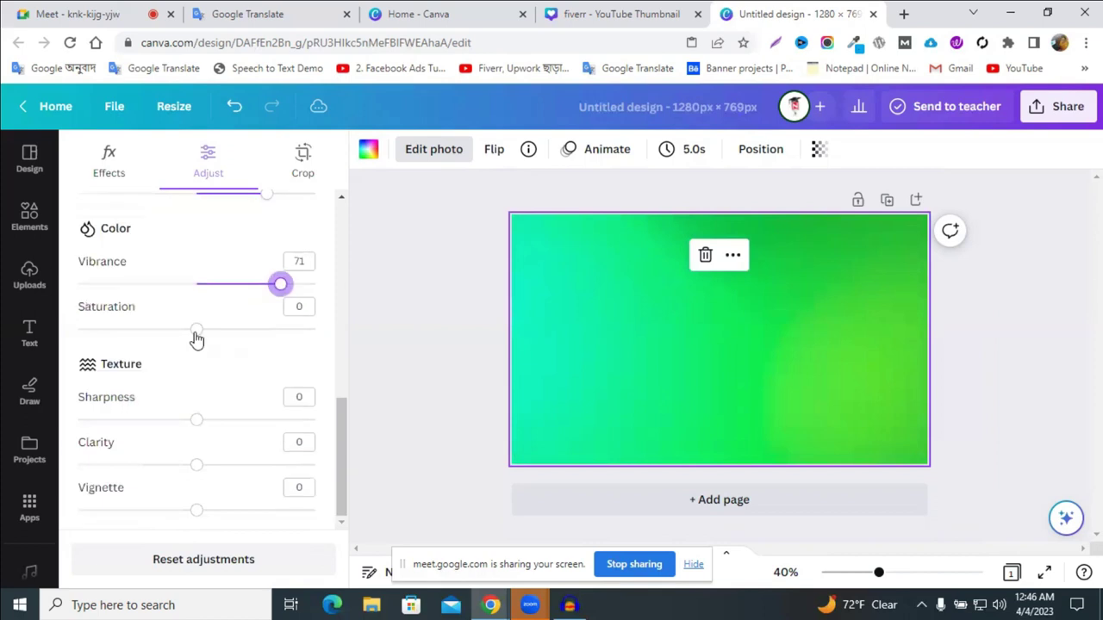
click(249, 338)
click(233, 340)
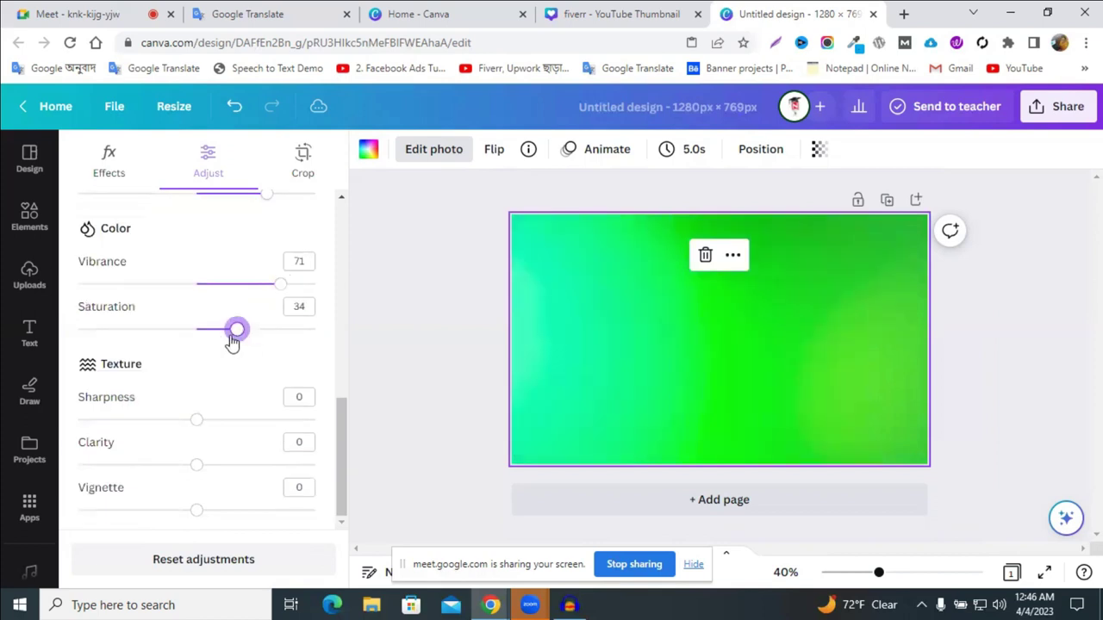
- Enlarge the background photo within its crop frame from the lower-left corner so more of its green area fills the page
double_click(546, 410)
drag(505, 492, 349, 568)
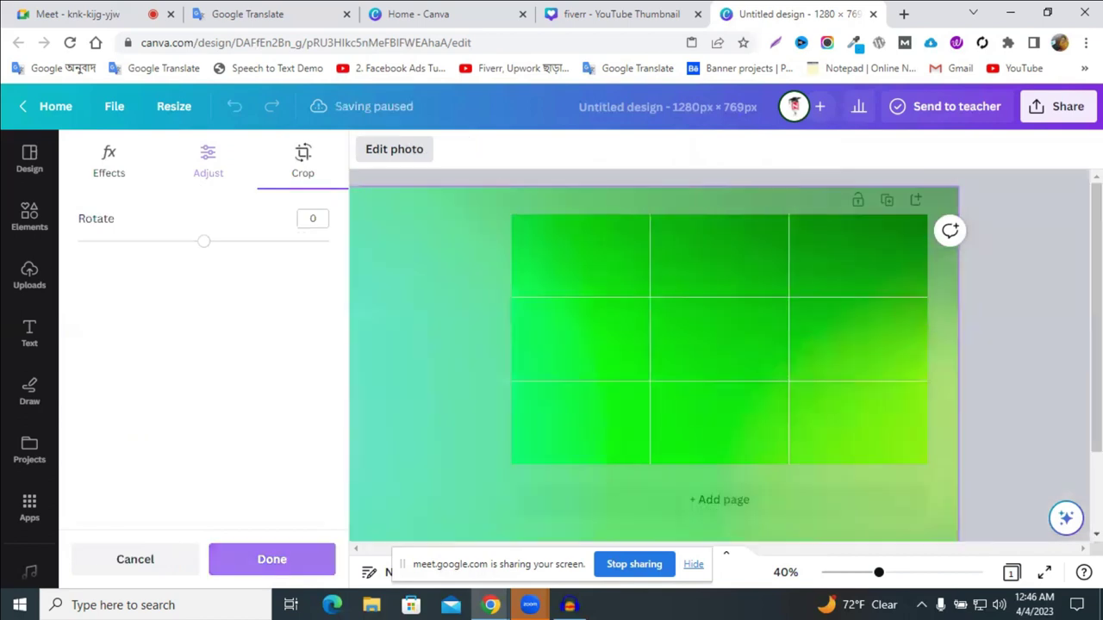
click(1018, 331)
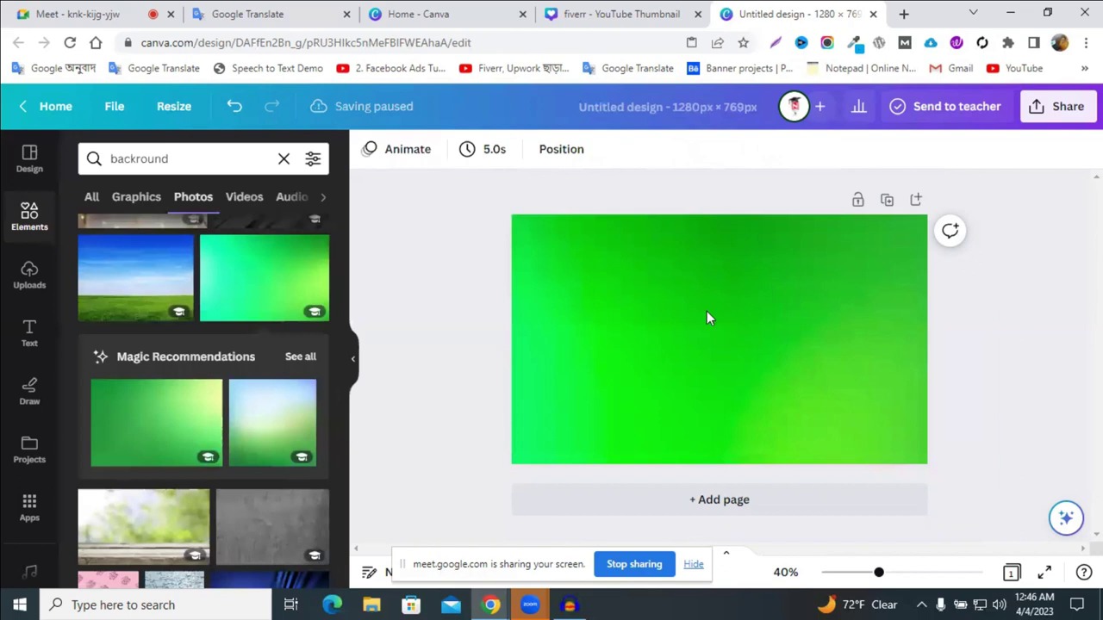
- Recolor the gradient graphic over the photo with a vivid green first color and the document's dark gray second color
click(563, 291)
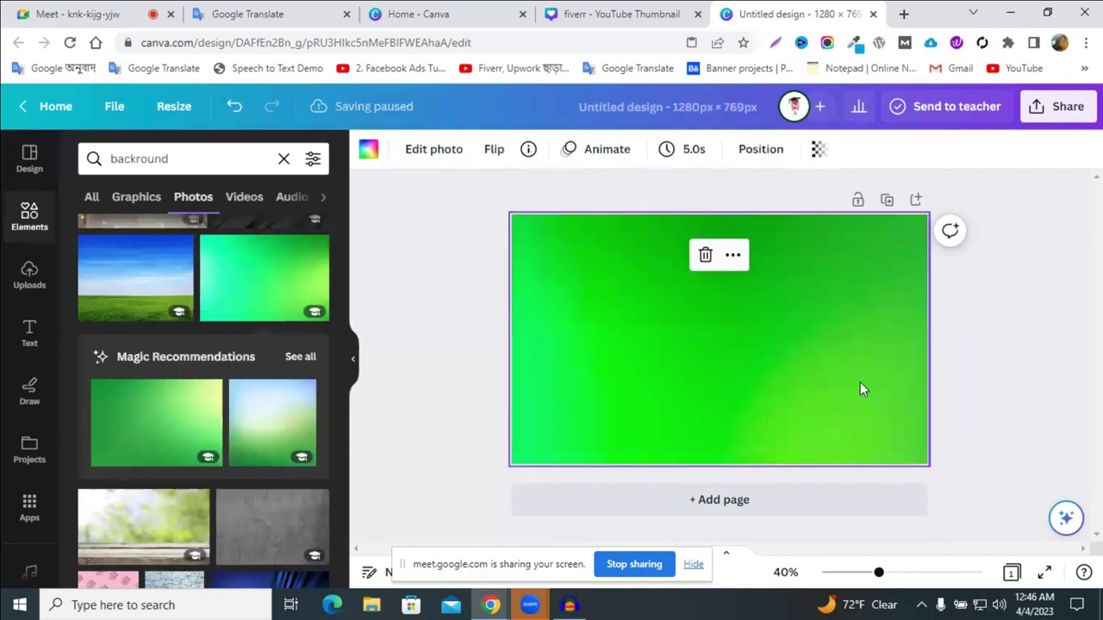
key(ctrl+d)
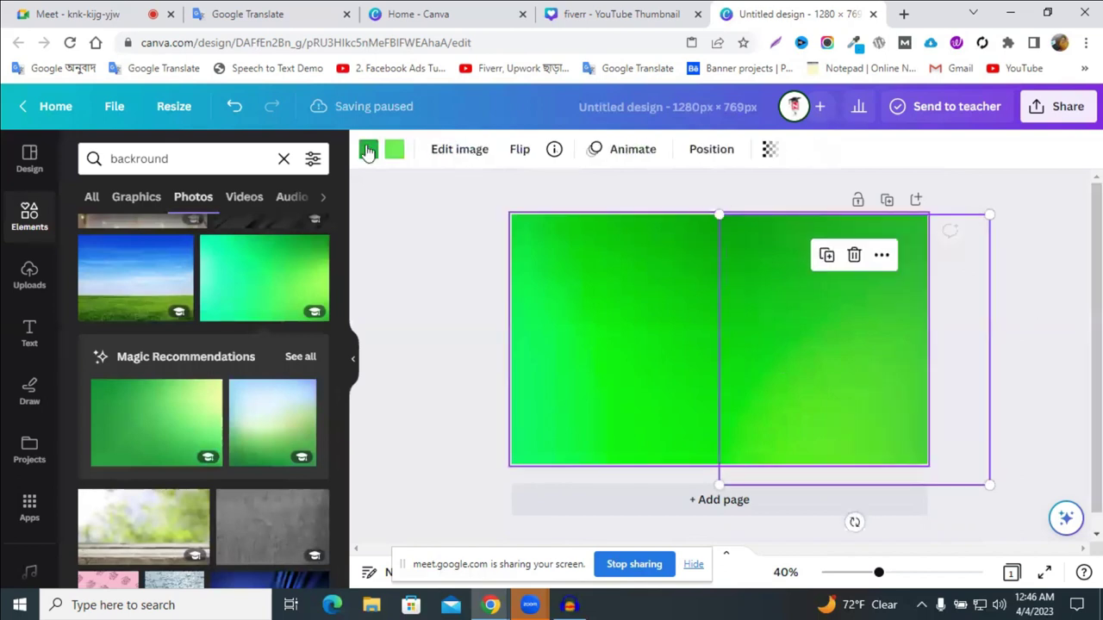
click(368, 152)
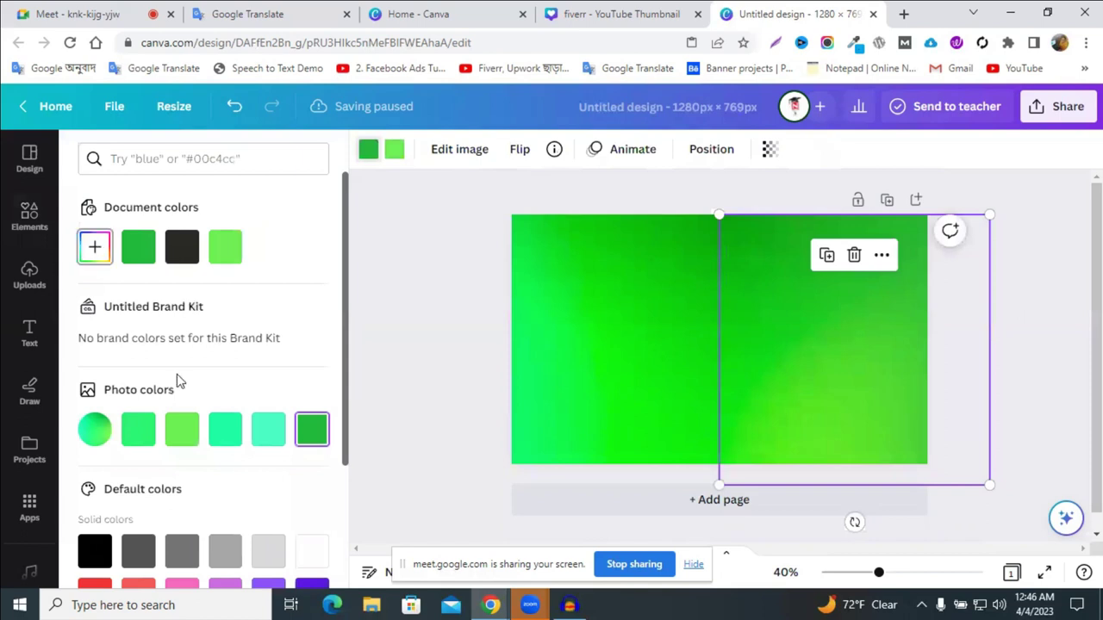
drag(173, 392, 161, 392)
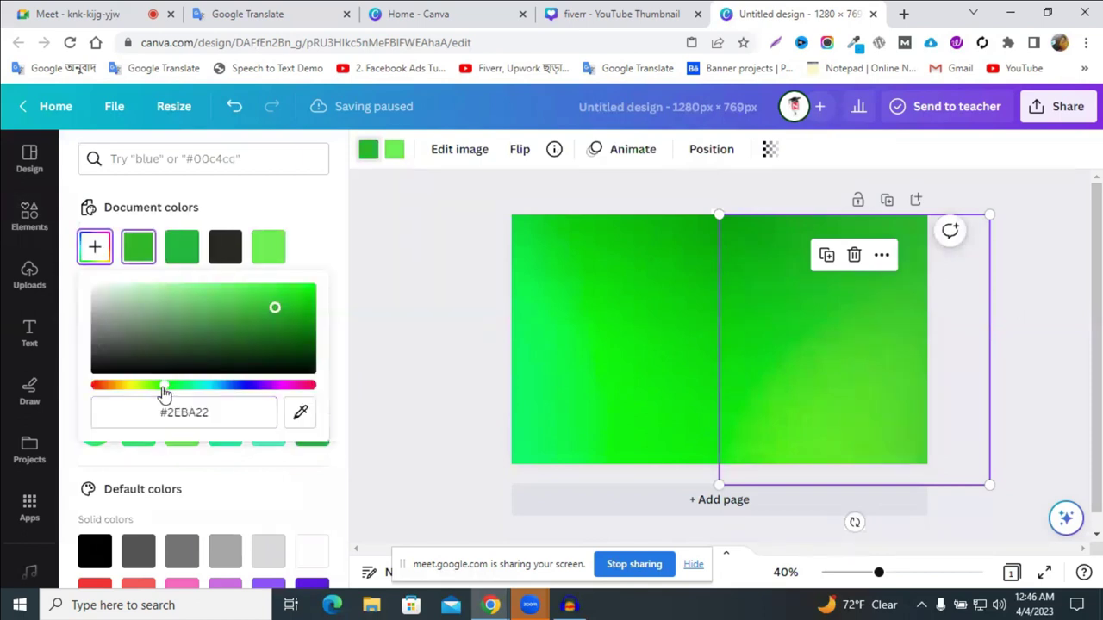
drag(274, 308, 330, 289)
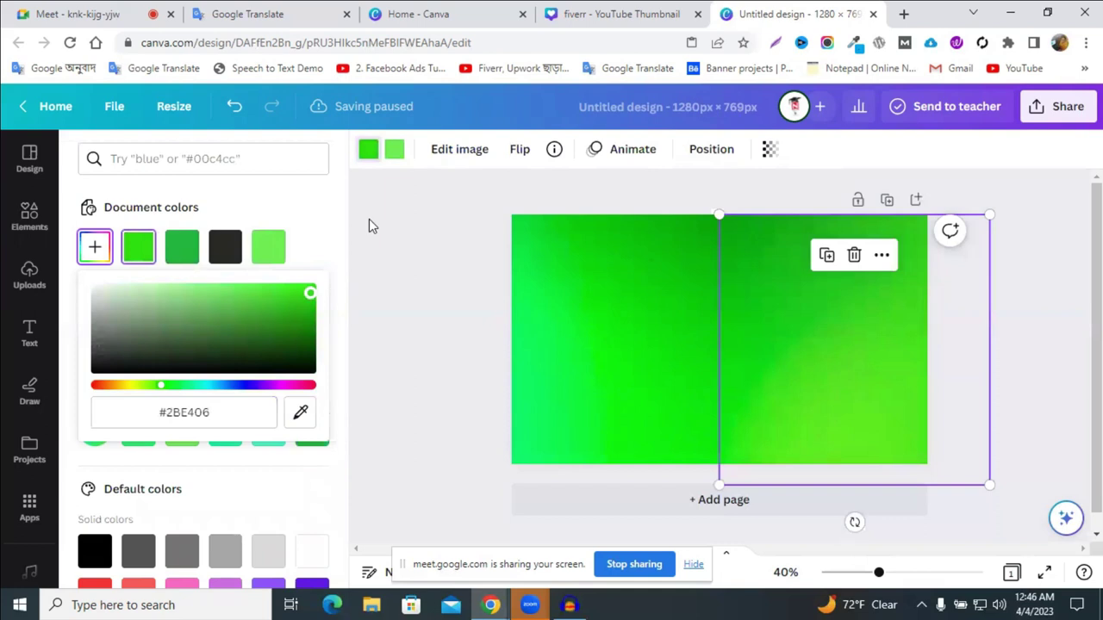
click(229, 253)
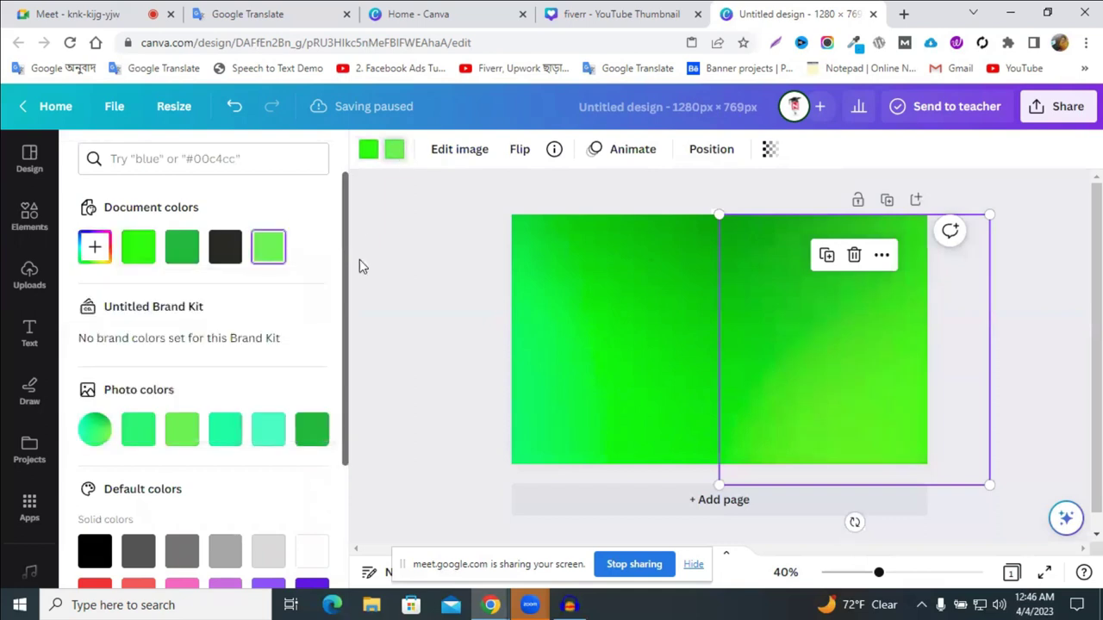
key(Escape)
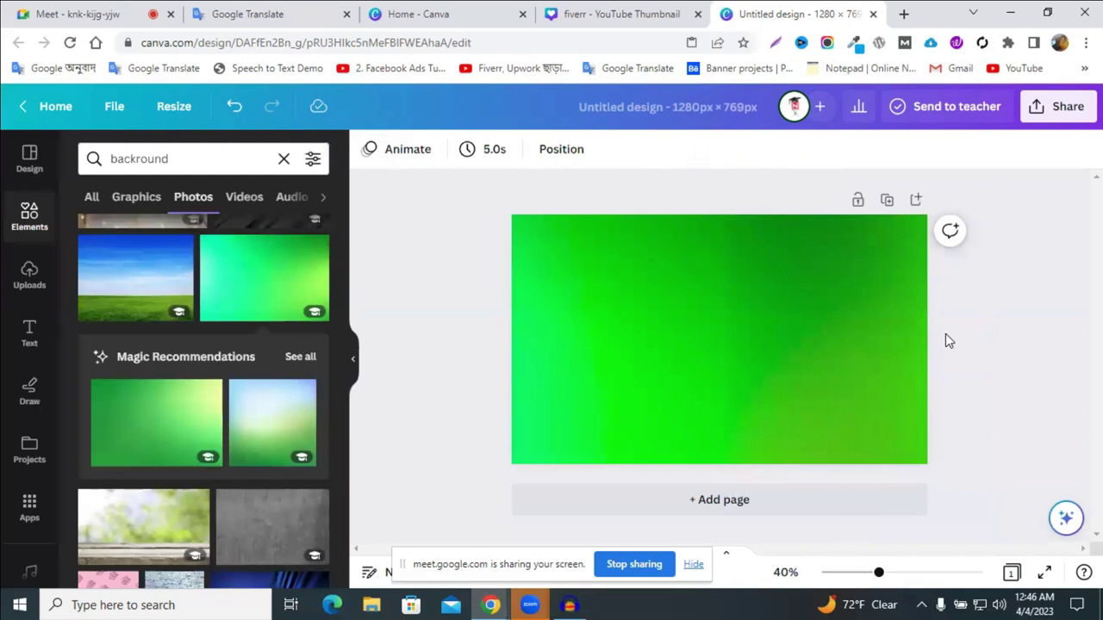
- Move the gradient graphic slightly further right so it extends past the page's right edge
click(792, 307)
drag(904, 394, 387, 304)
drag(825, 262, 834, 283)
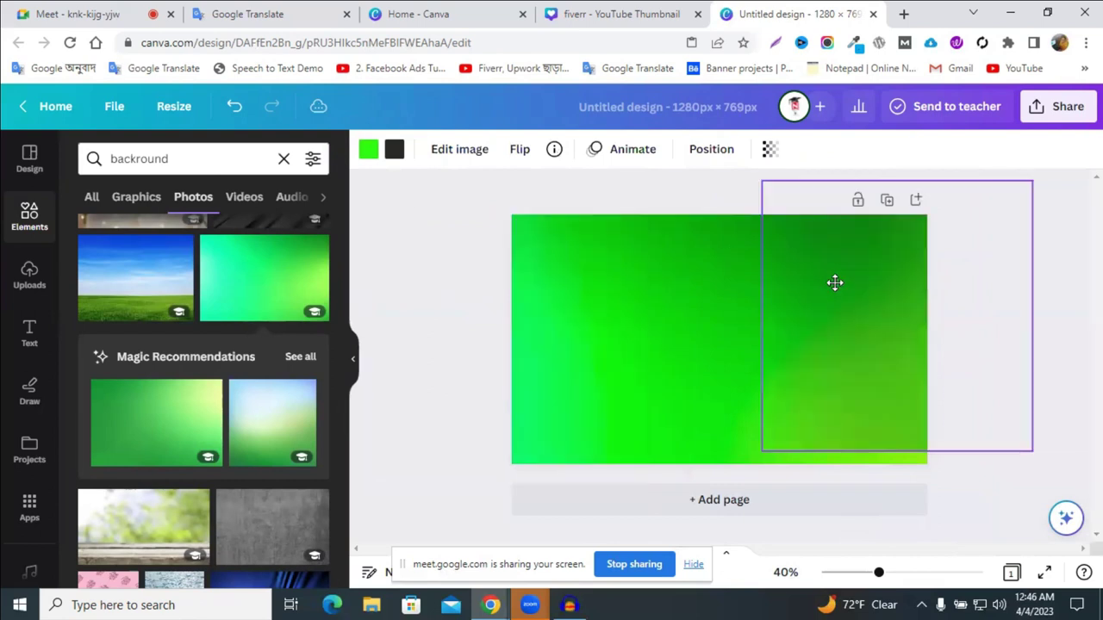
- Change the gradient graphic's second color to the light turquoise from the photo colors
click(366, 152)
click(393, 150)
click(269, 433)
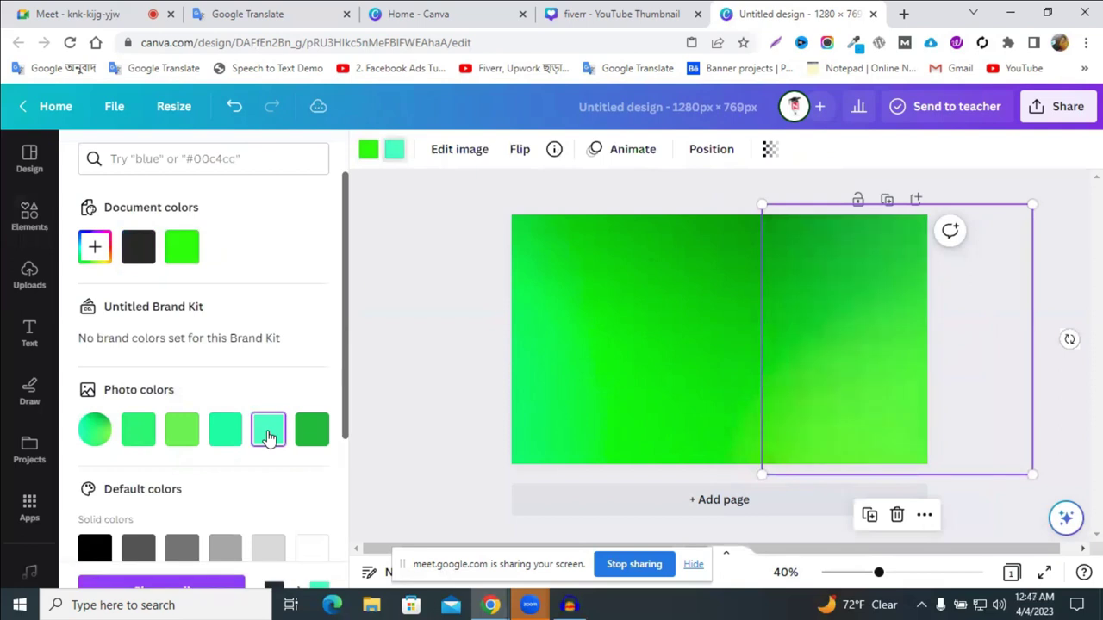
click(457, 293)
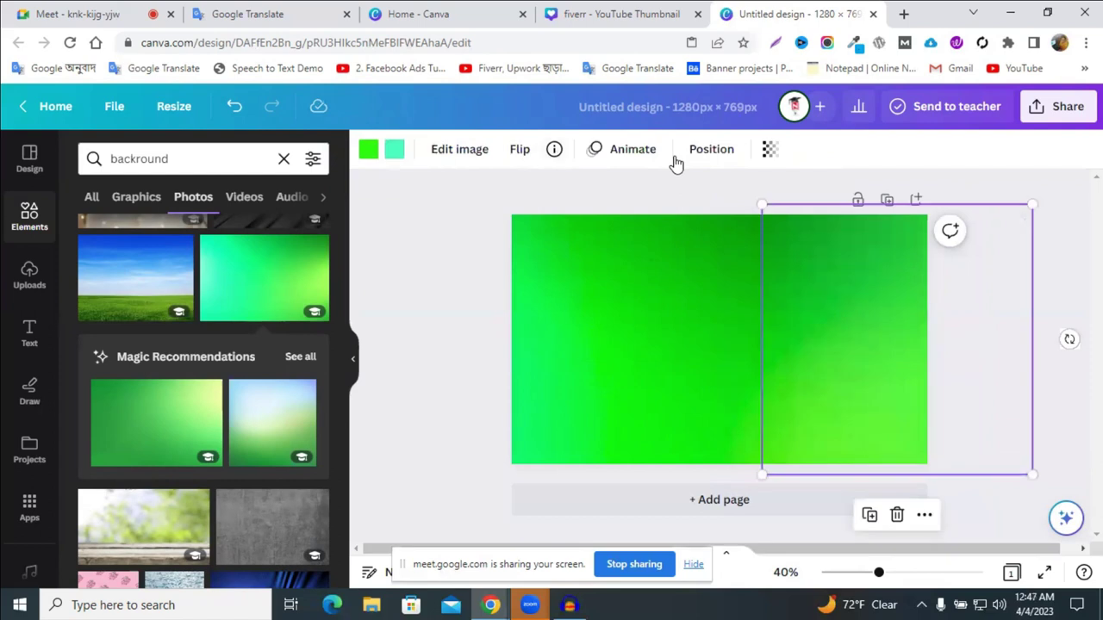
click(924, 515)
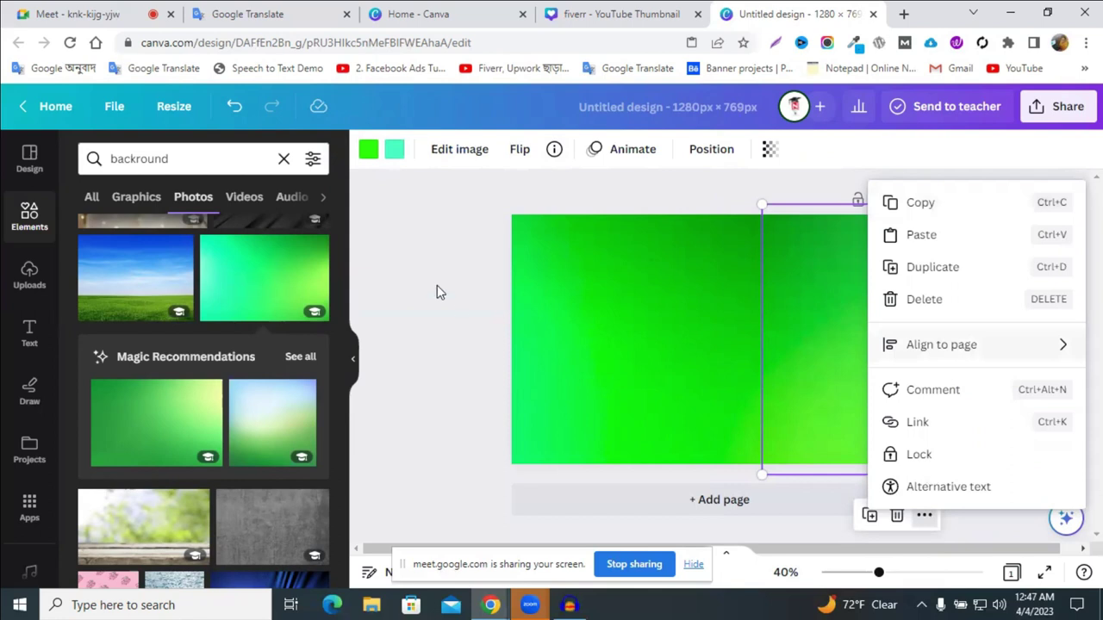
click(815, 296)
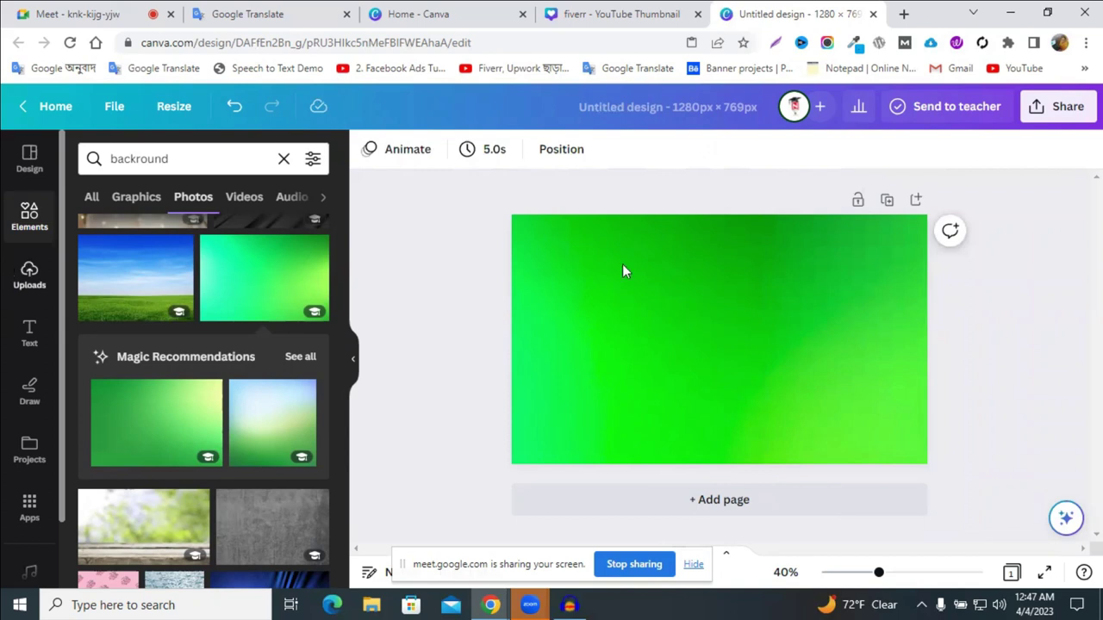
double_click(537, 259)
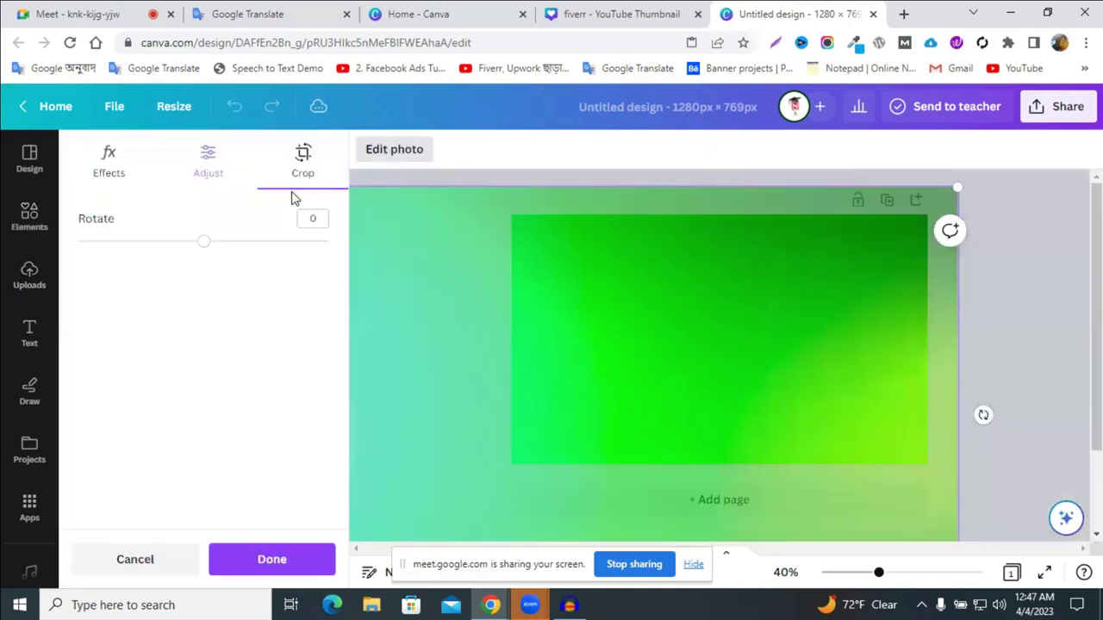
click(1022, 266)
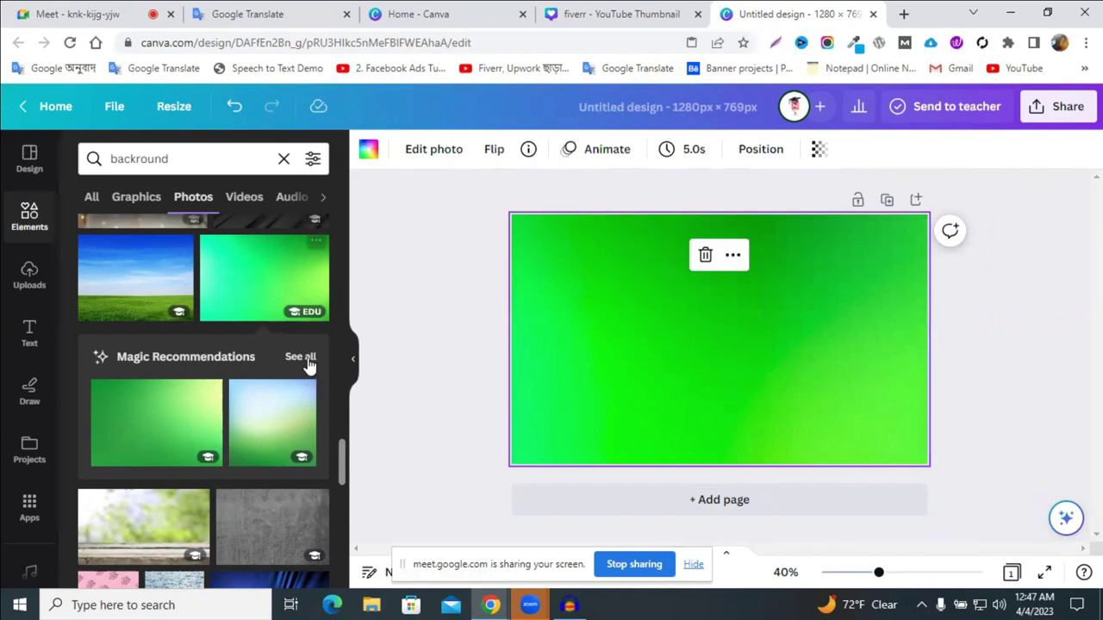
- Browse all the magic recommendations for photos similar to the green gradient
click(301, 357)
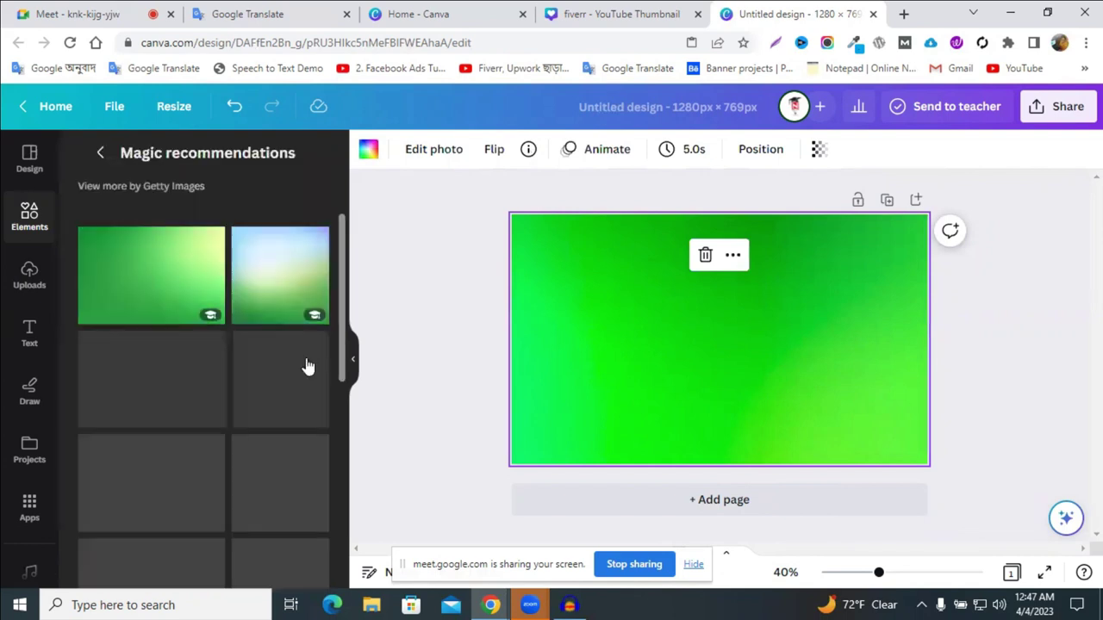
scroll(298, 367, down, 1)
scroll(289, 367, down, 4)
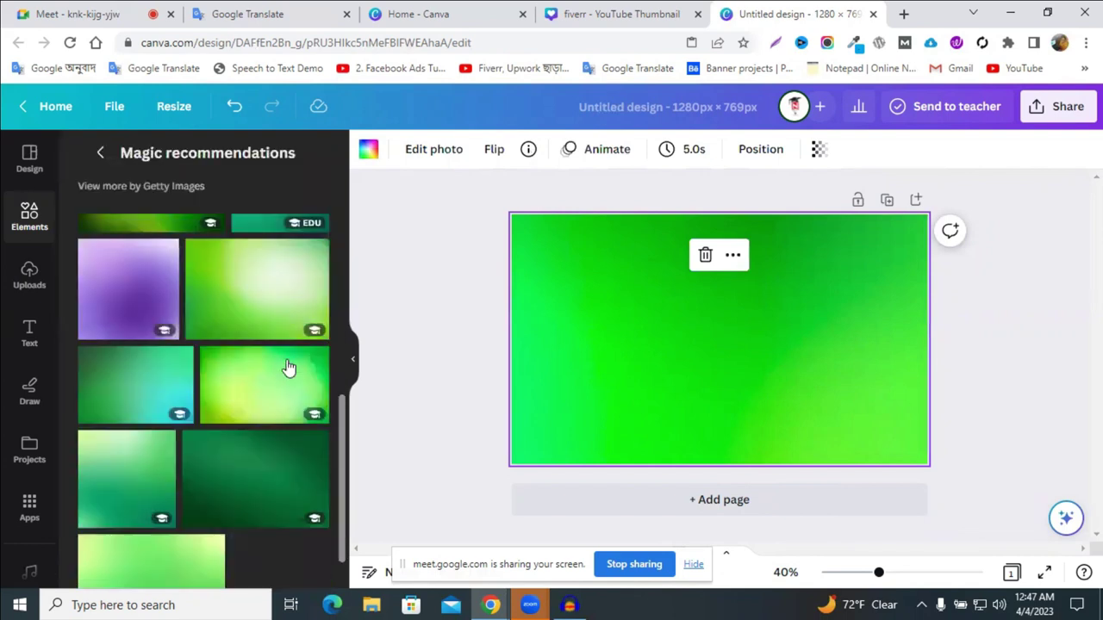
scroll(289, 367, down, 1)
scroll(92, 159, up, 3)
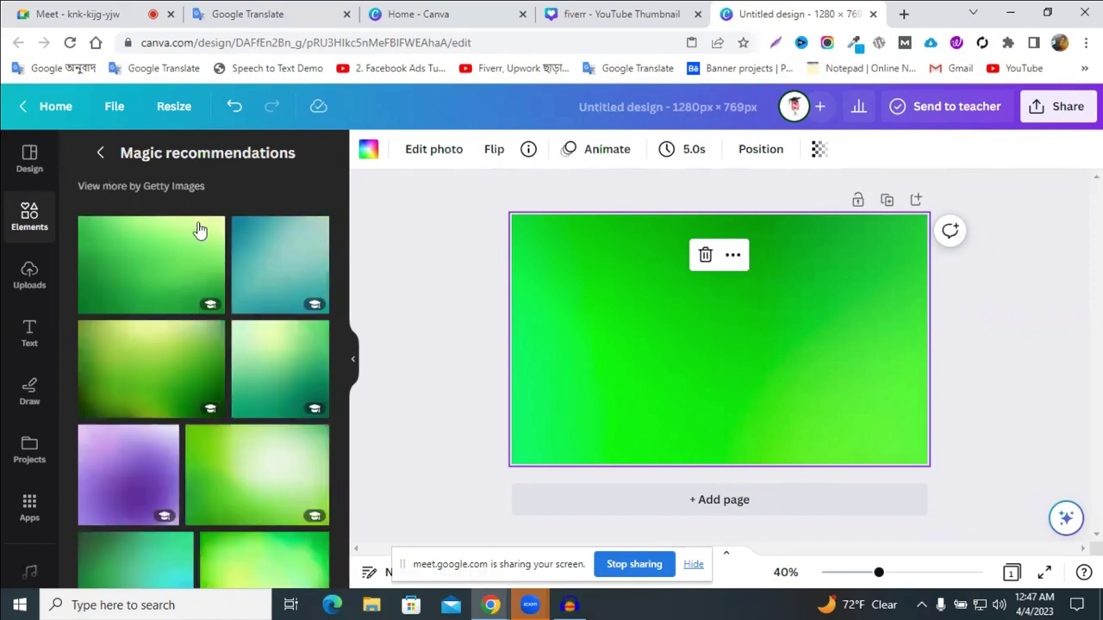
- Return to the elements search and clear the term "backround"
click(197, 154)
double_click(198, 156)
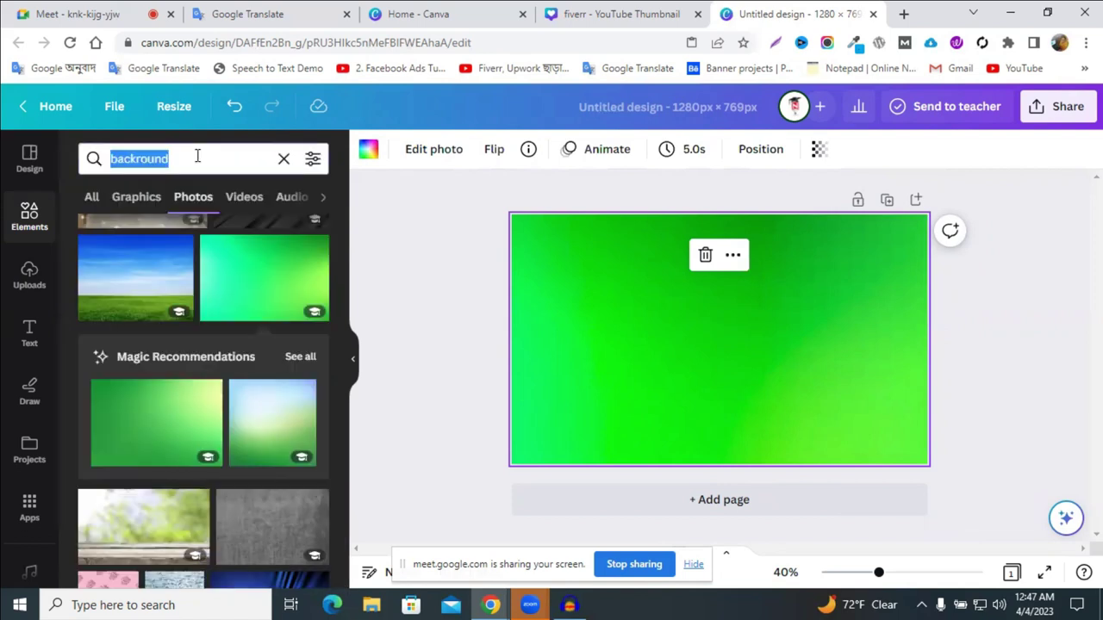
key(BackSpace)
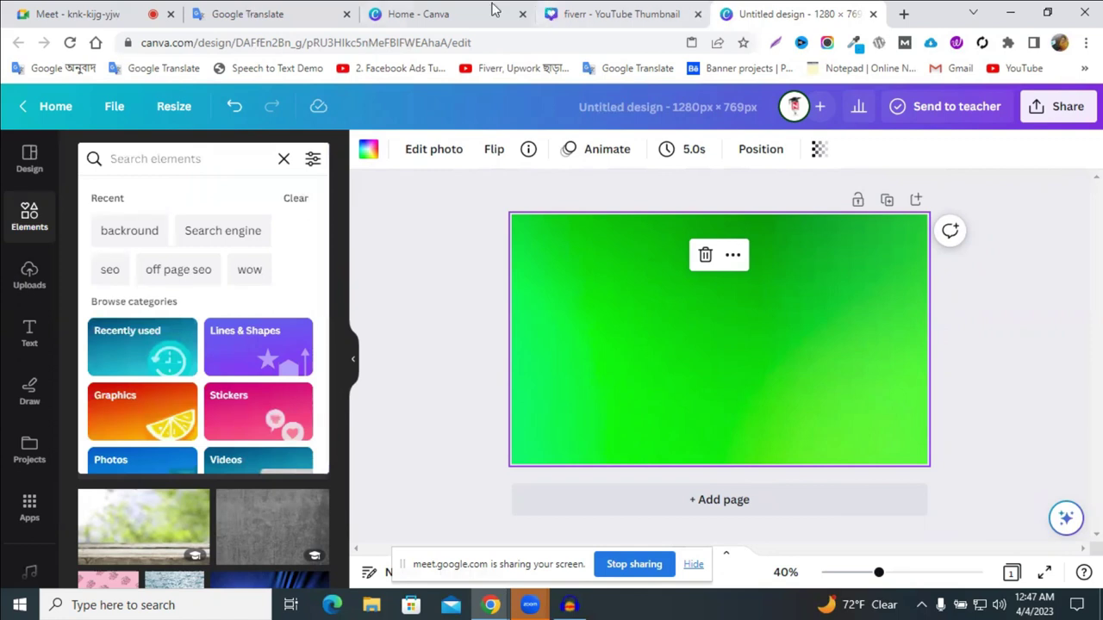
- Open Facebook in a new browser tab
click(904, 15)
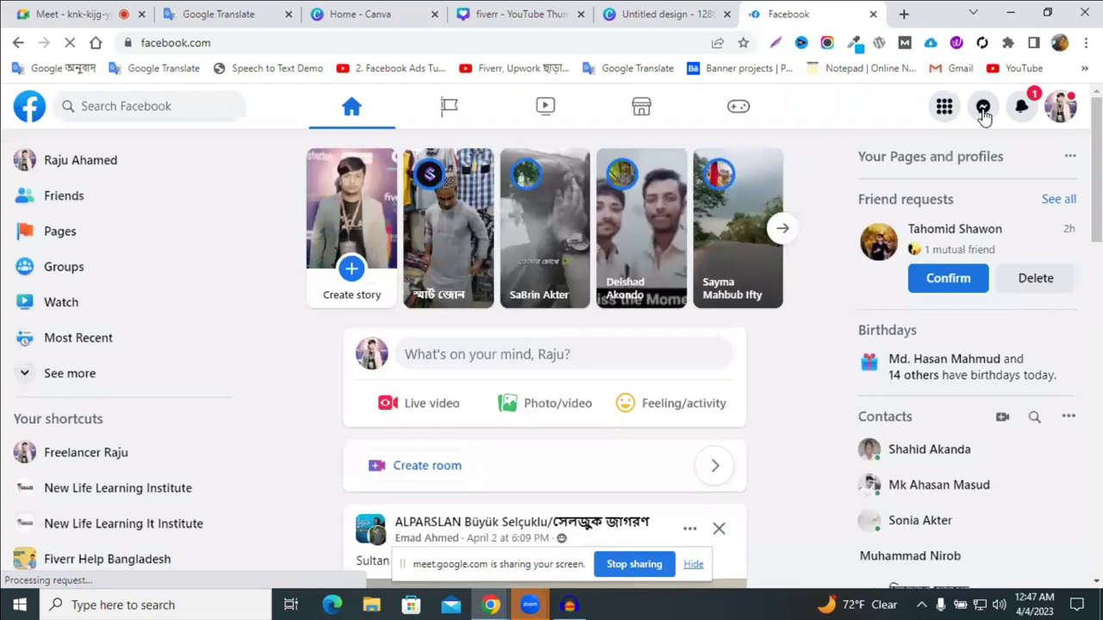
- Open the Digital Marketing success group chat in Messenger and look back through its messages for shared banner images
click(983, 109)
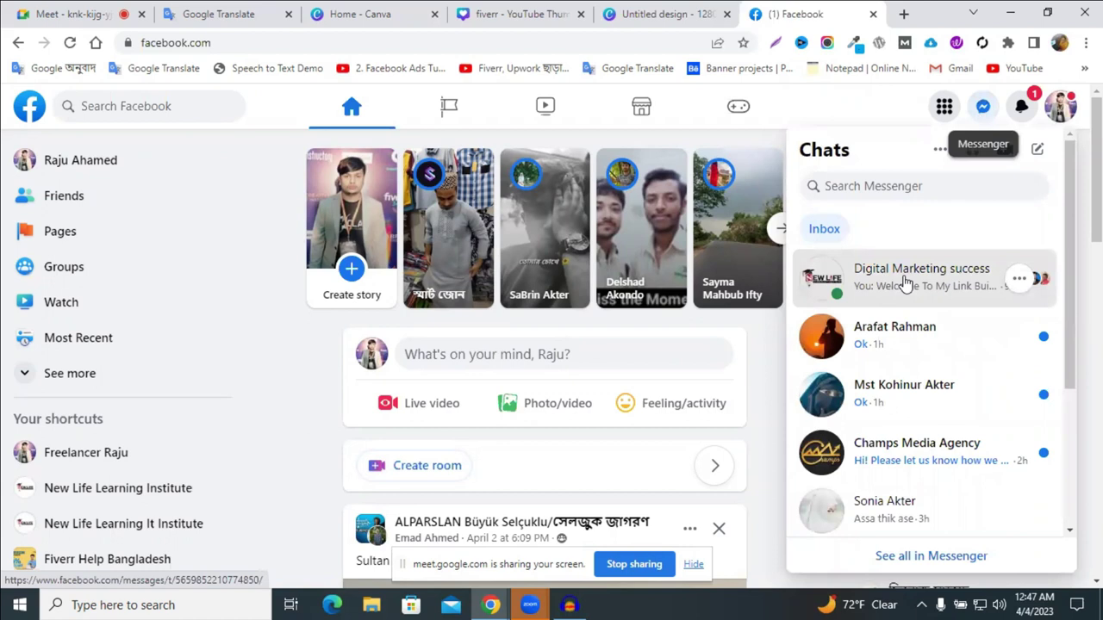
click(904, 283)
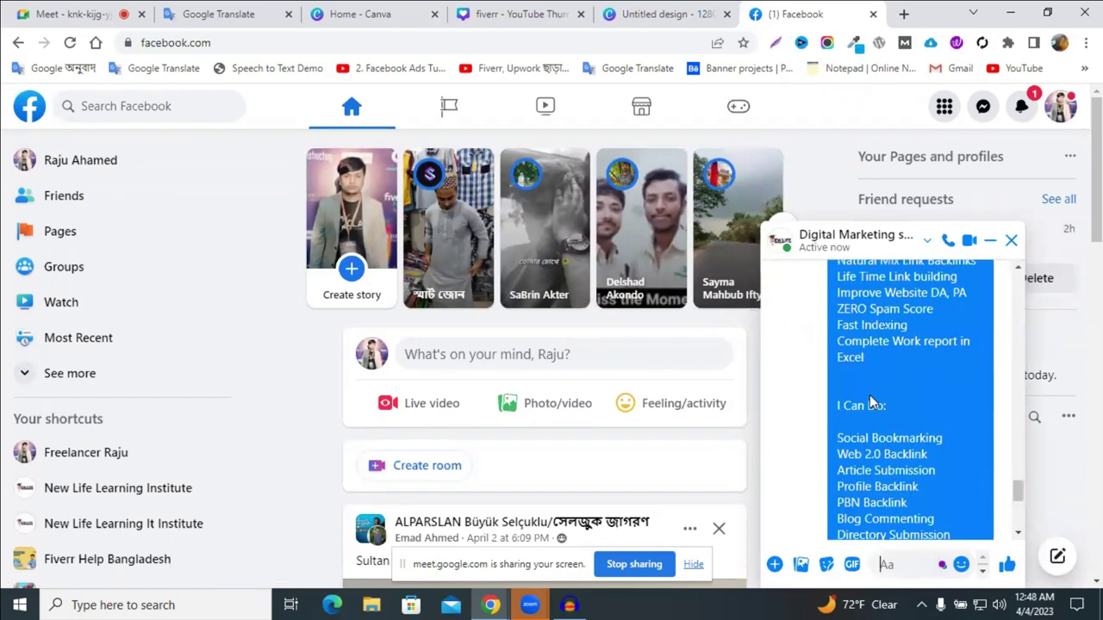
scroll(872, 392, up, 5)
scroll(880, 392, up, 5)
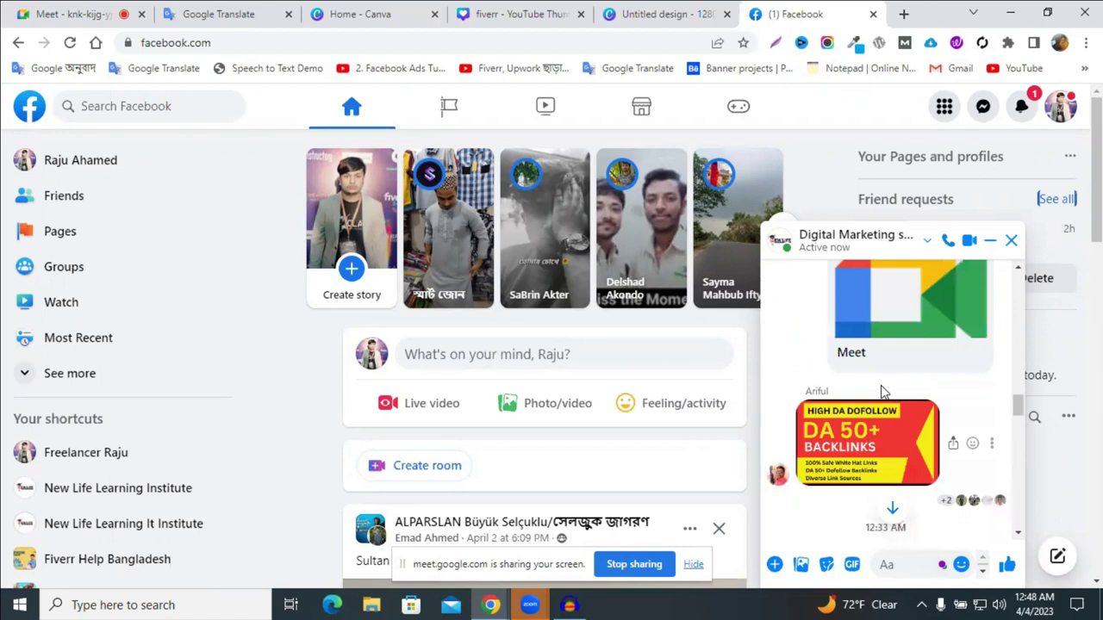
scroll(881, 392, up, 5)
scroll(884, 392, up, 2)
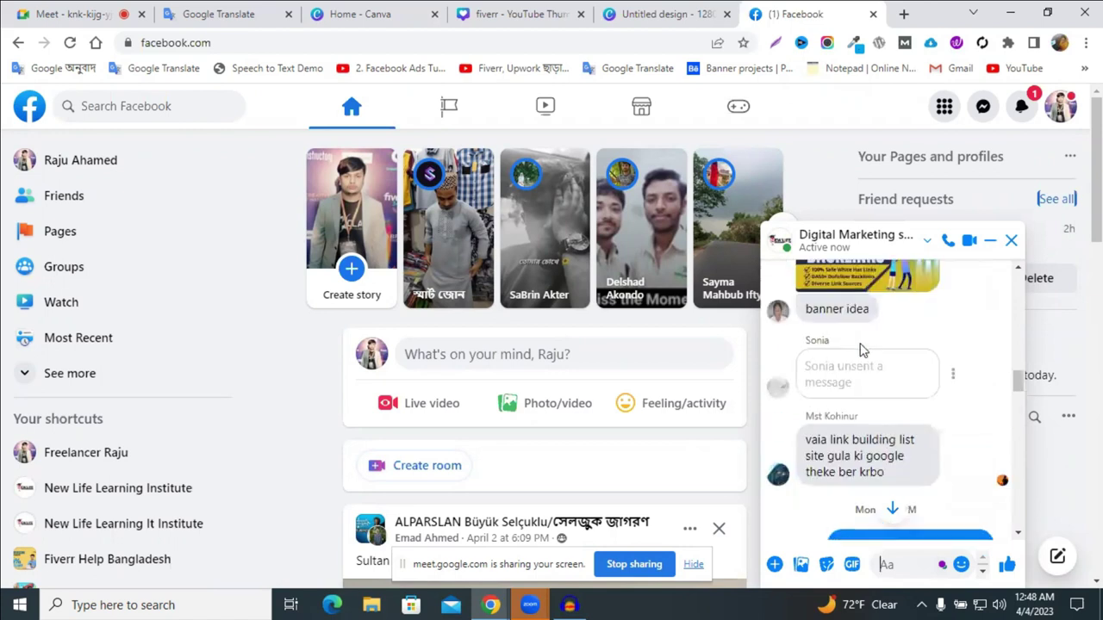
- Open the navy and yellow "DA 50+ BACKLINKS" banner with the rocket from the chat and download it
scroll(869, 397, up, 3)
click(866, 395)
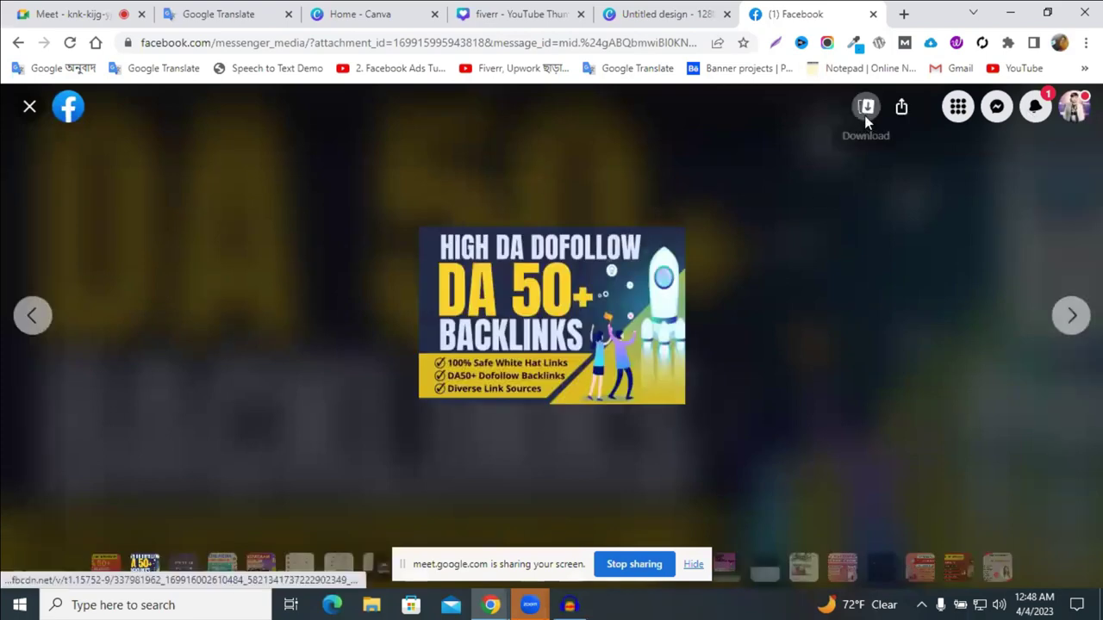
click(866, 107)
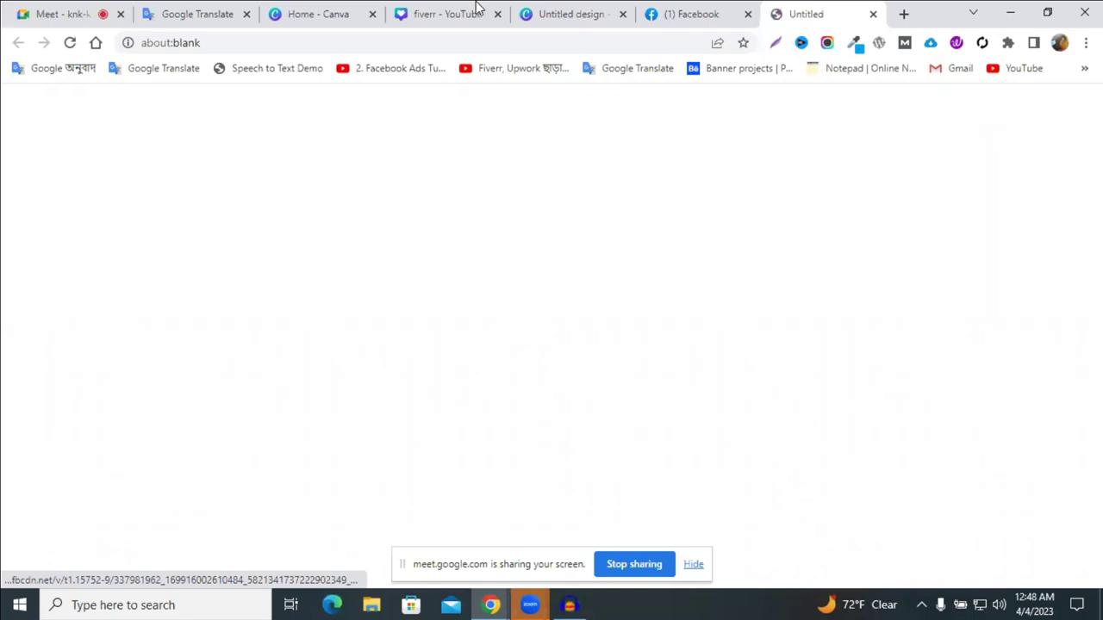
- Return to the 1280px × 769px Canva design and upload the downloaded backlinks banner image
key(ctrl+4)
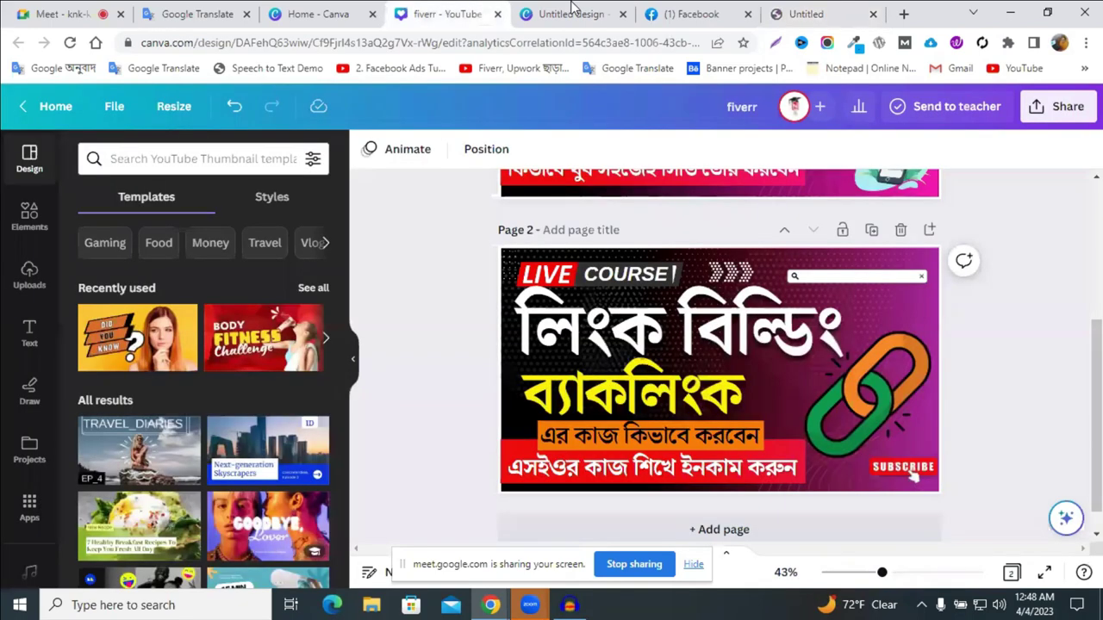
click(571, 10)
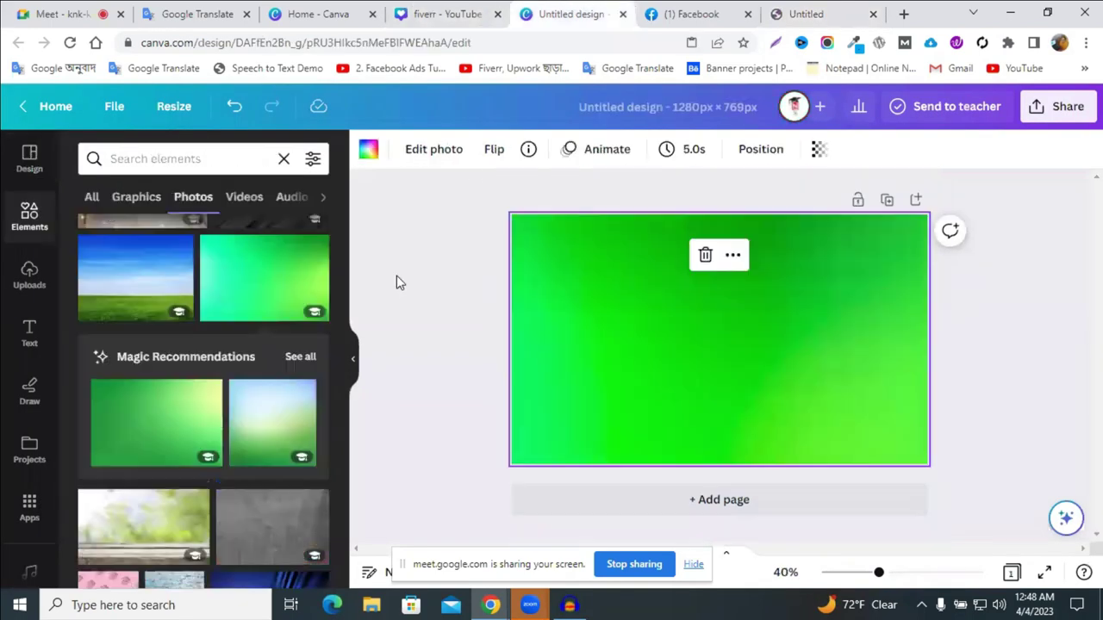
click(30, 274)
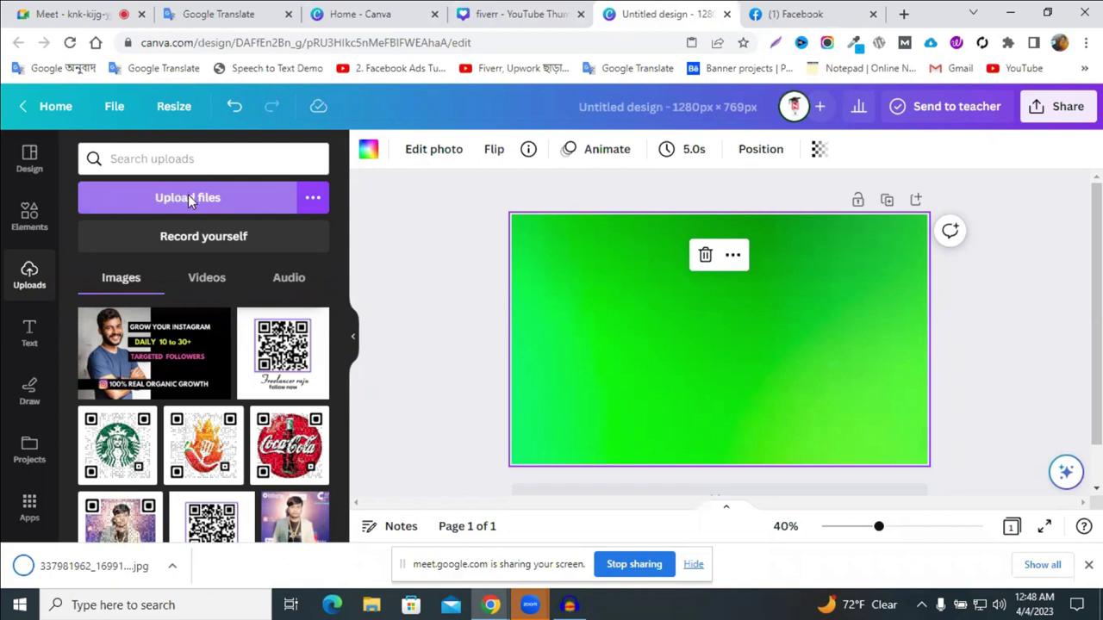
click(190, 196)
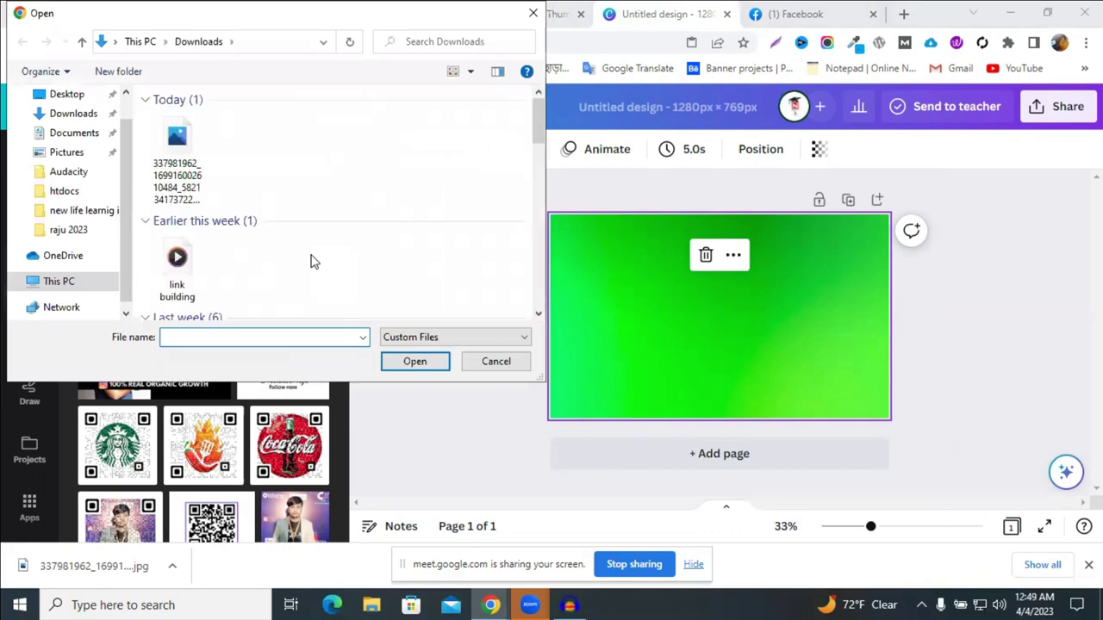
click(181, 172)
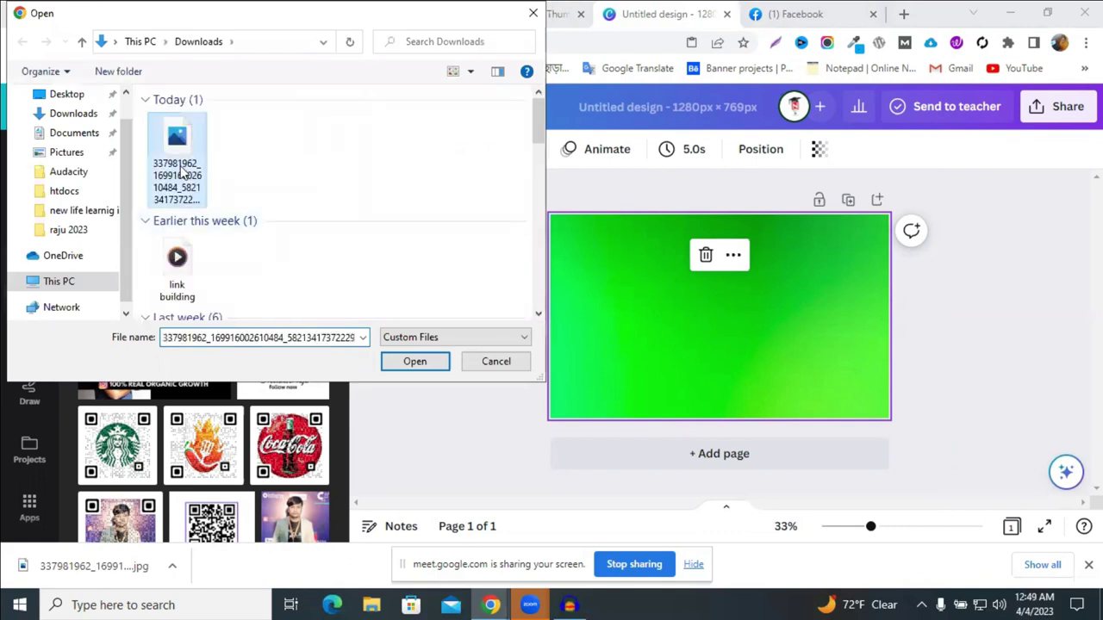
click(418, 366)
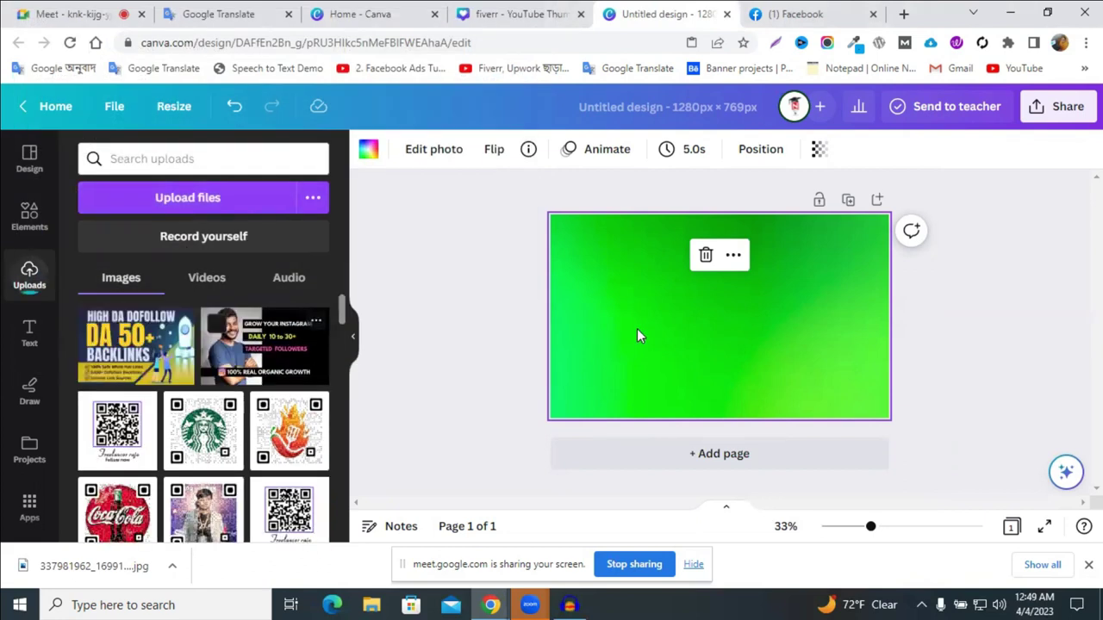
- Add a second page, place the uploaded banner on it and enlarge it to nearly fill the page
click(707, 463)
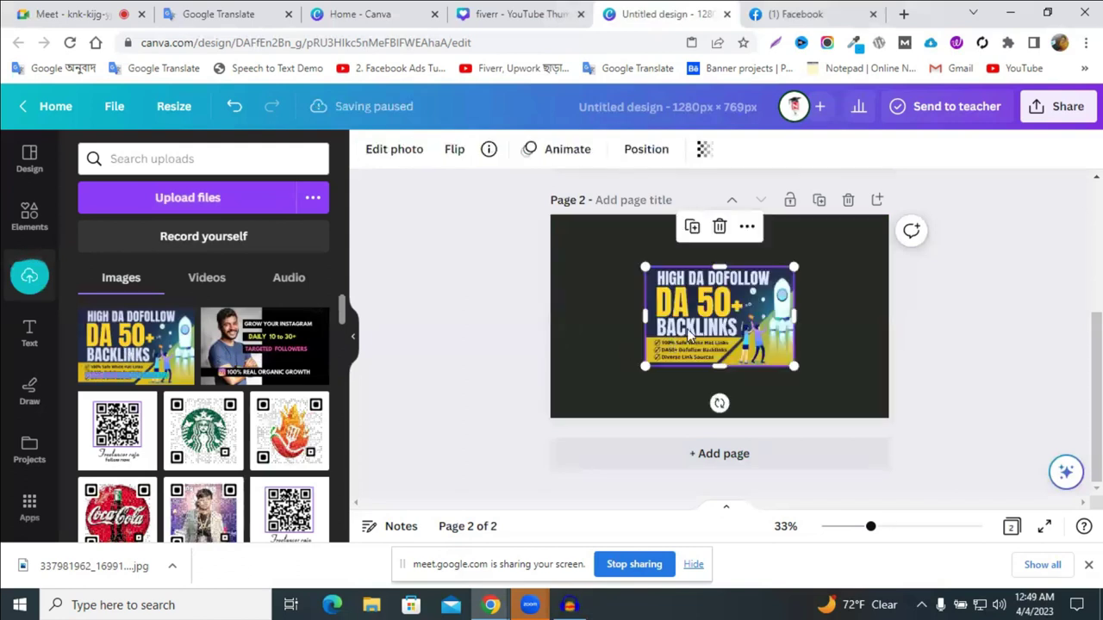
drag(797, 371, 780, 387)
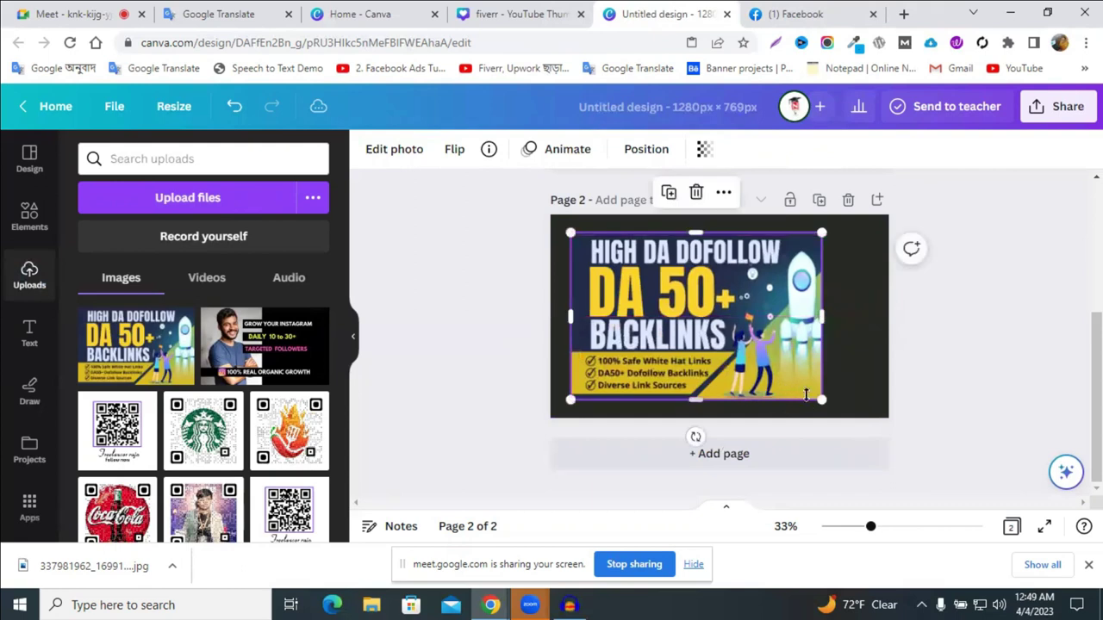
drag(850, 419, 868, 431)
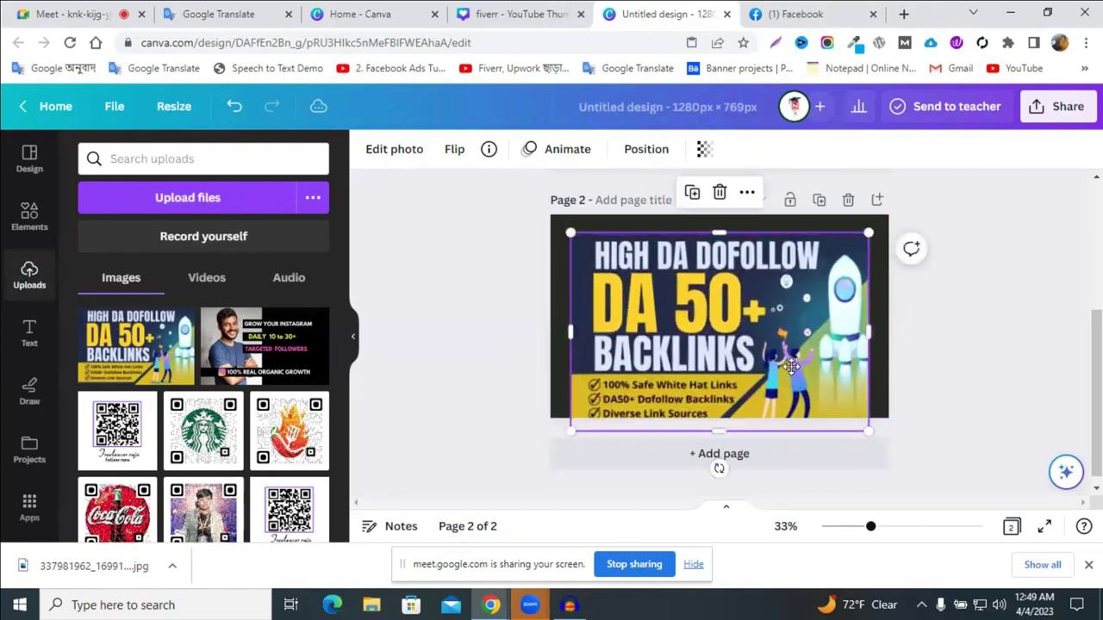
drag(793, 377, 793, 364)
click(513, 274)
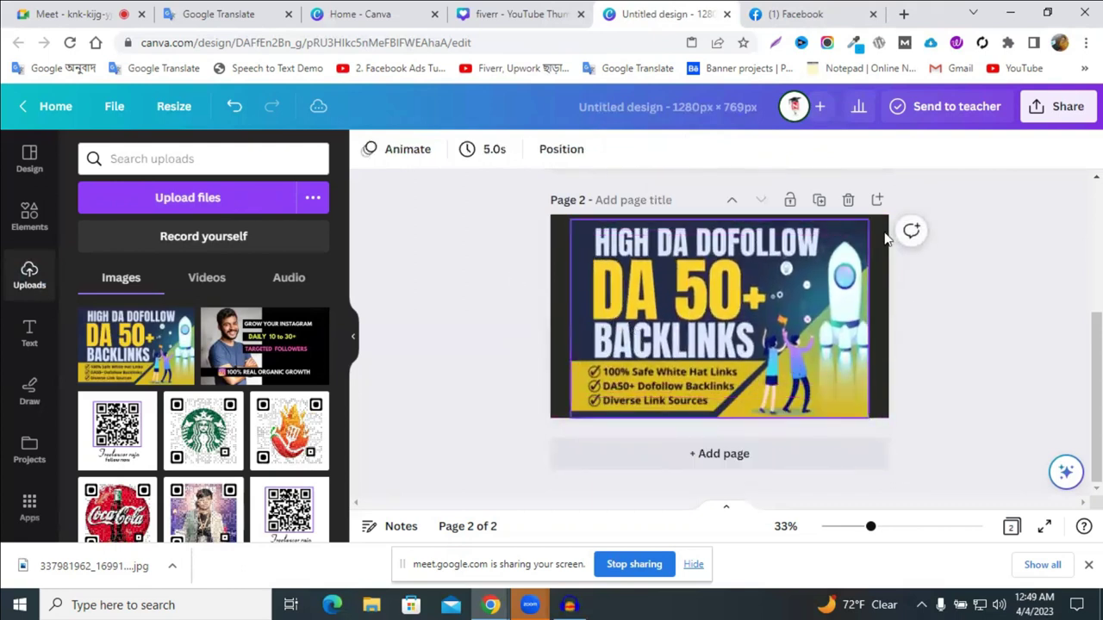
- Set page 2's background to the dark navy from the banner's photo colors
click(879, 260)
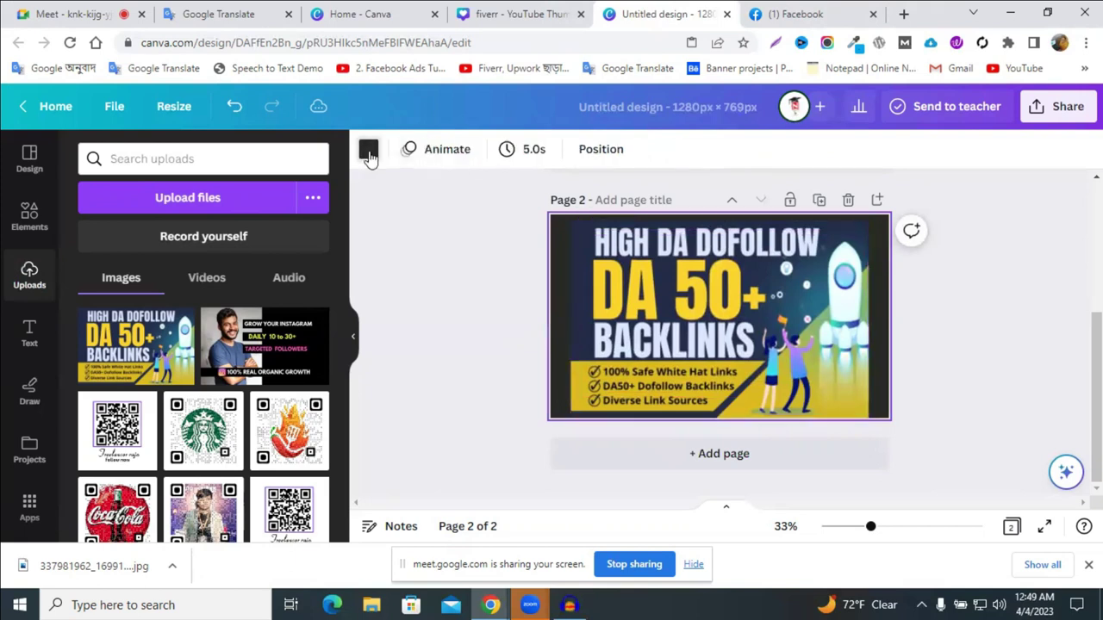
click(368, 151)
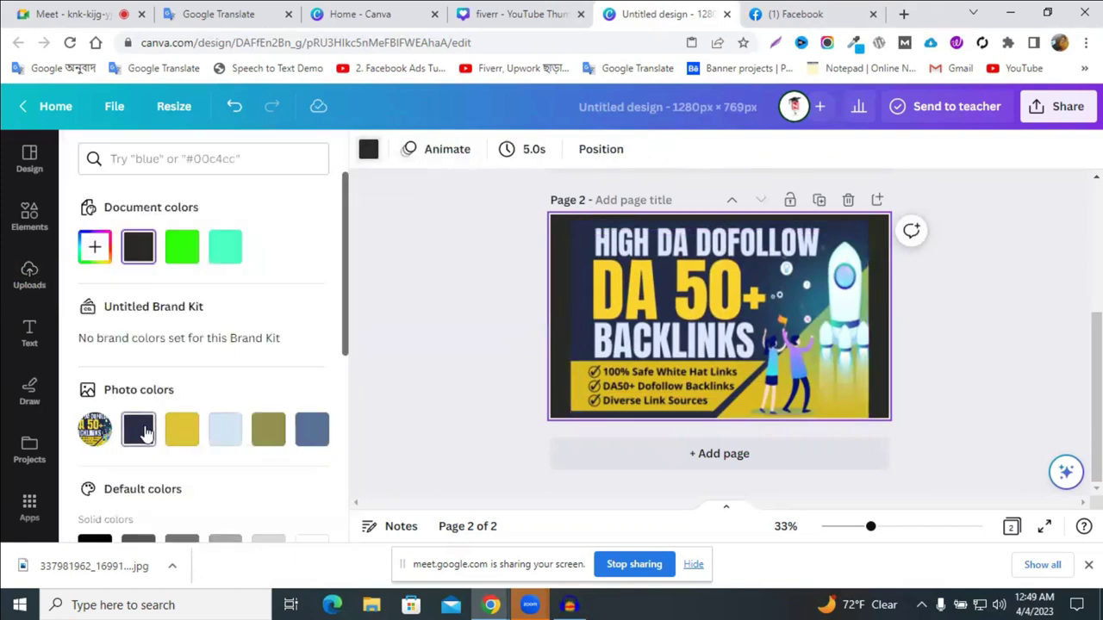
click(142, 431)
- Shift the reference banner left on page 2 and move the gradient graphic from page 1 onto page 2's right side
drag(795, 330, 676, 349)
scroll(971, 340, up, 3)
drag(867, 229, 865, 318)
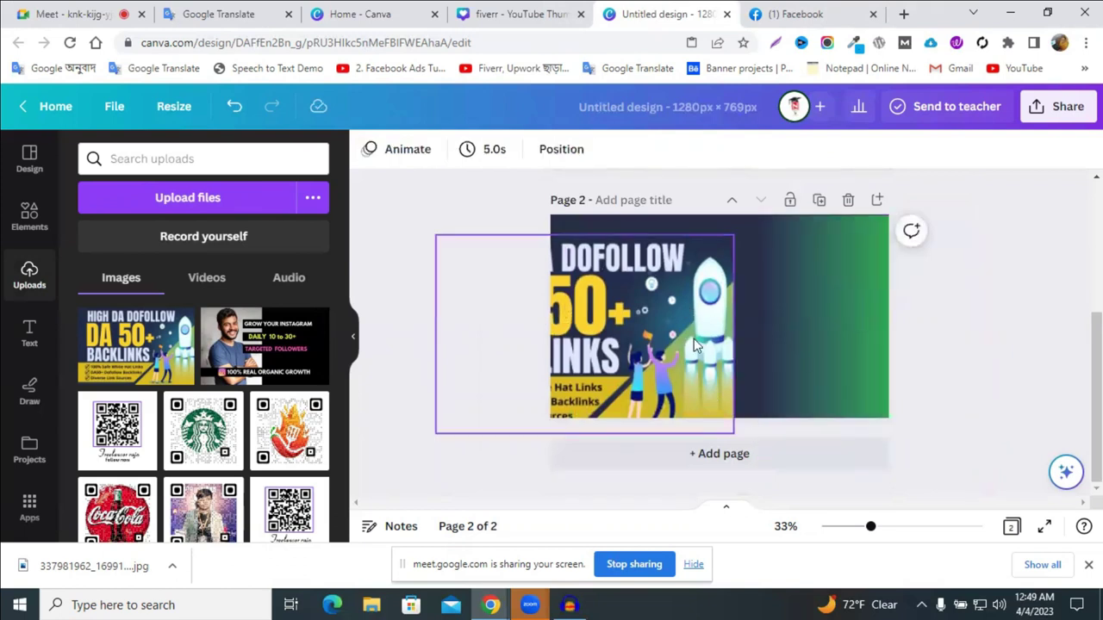
- Change the gradient graphic's first color to the slate blue from the photo colors
click(831, 319)
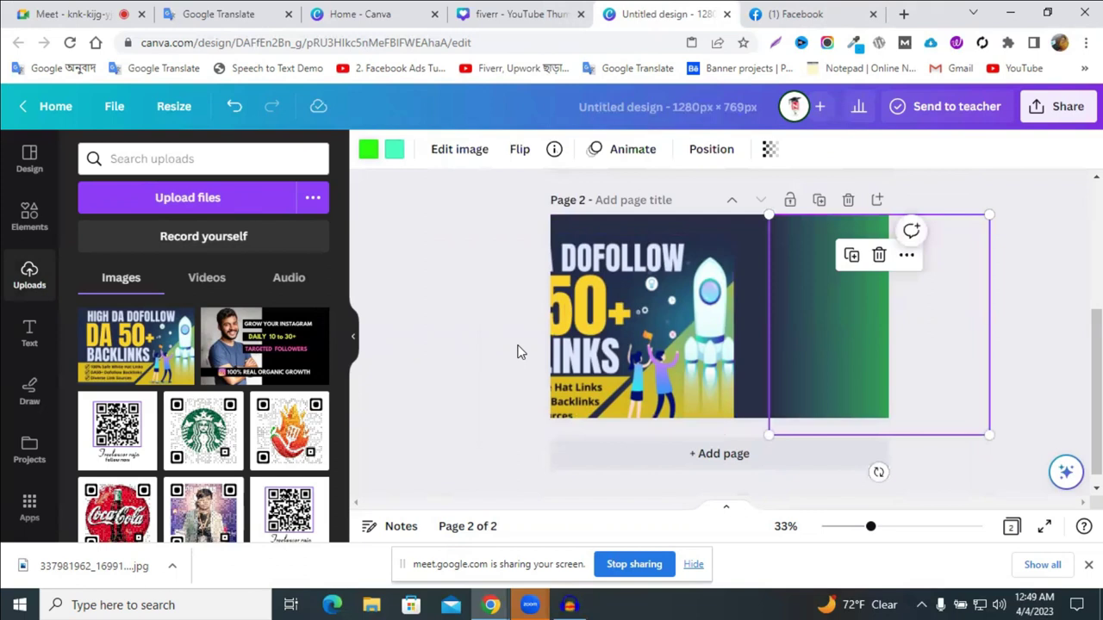
click(369, 153)
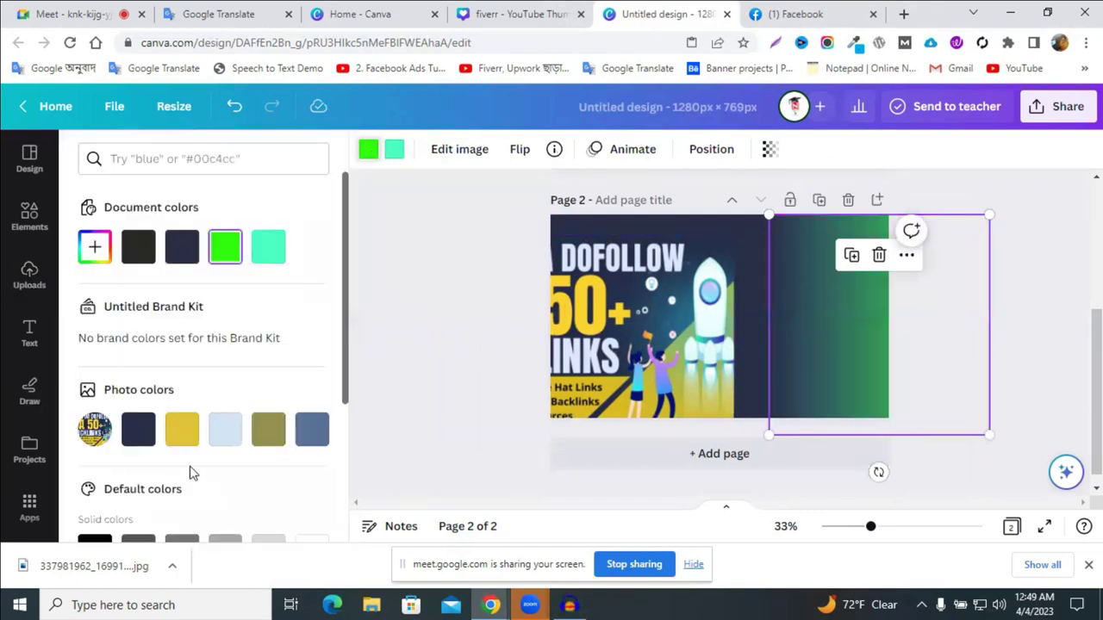
click(317, 440)
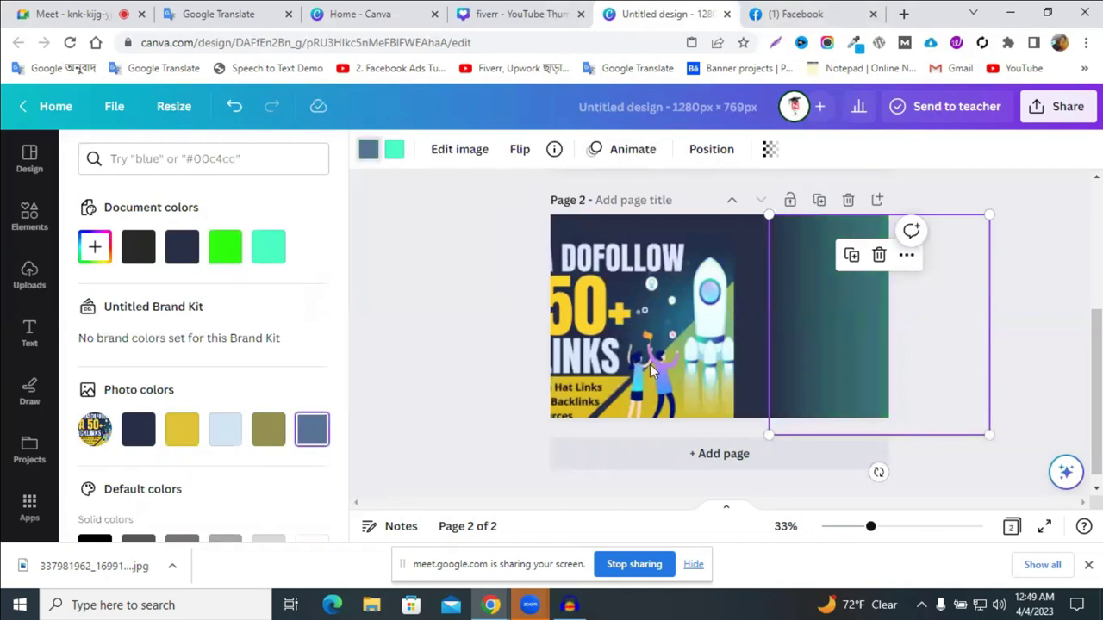
- Move the reference banner from page 2 onto page 1, over the green background
click(673, 340)
drag(673, 341, 718, 345)
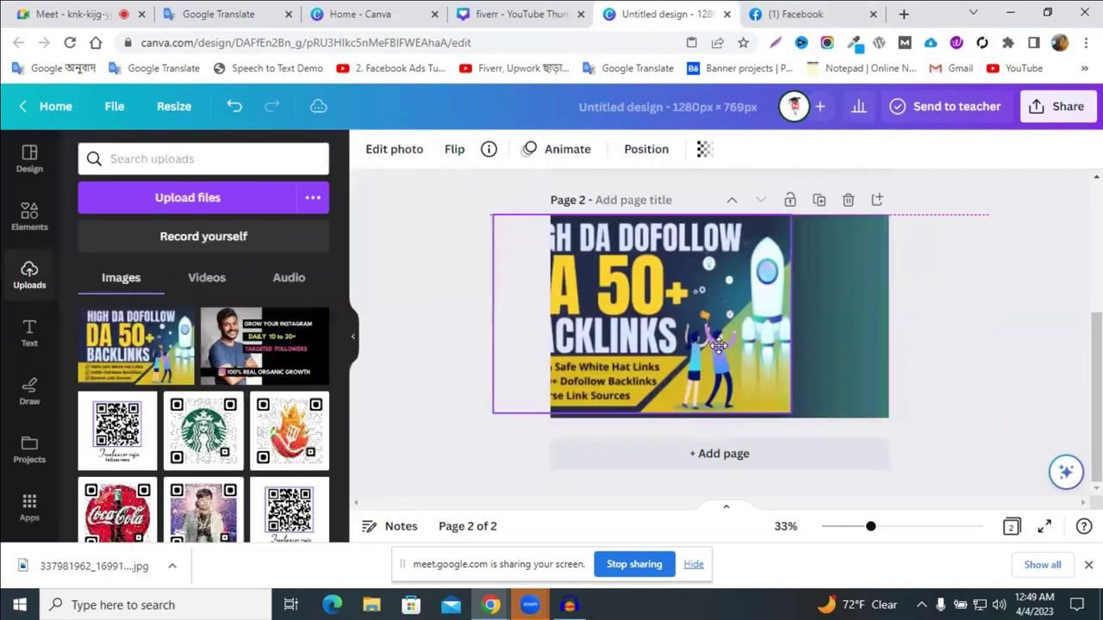
drag(565, 372, 677, 361)
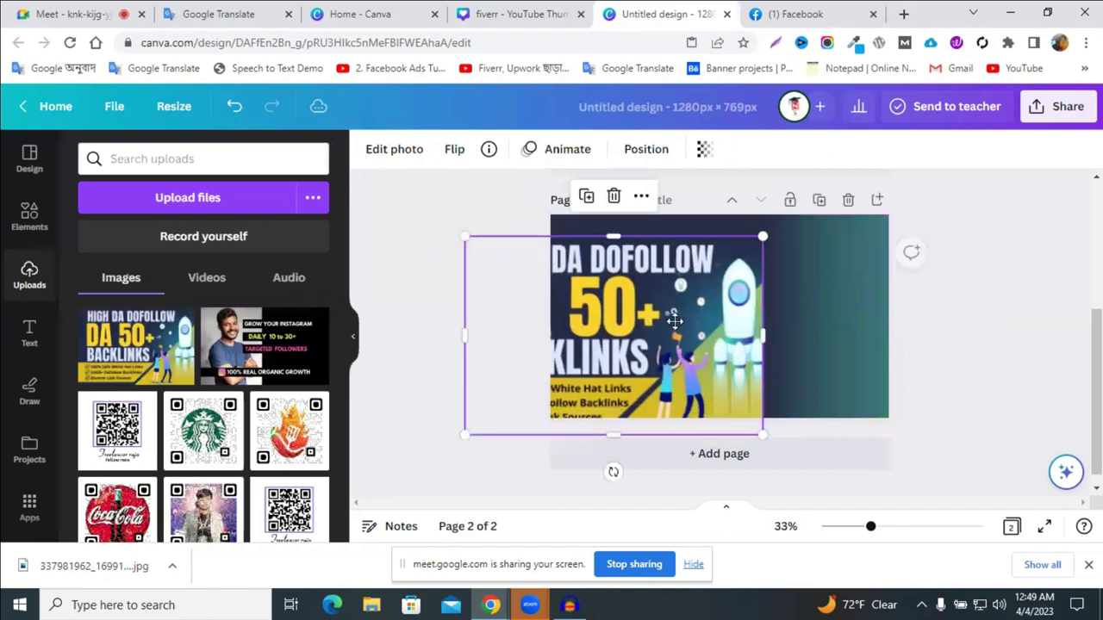
key(ctrl+z)
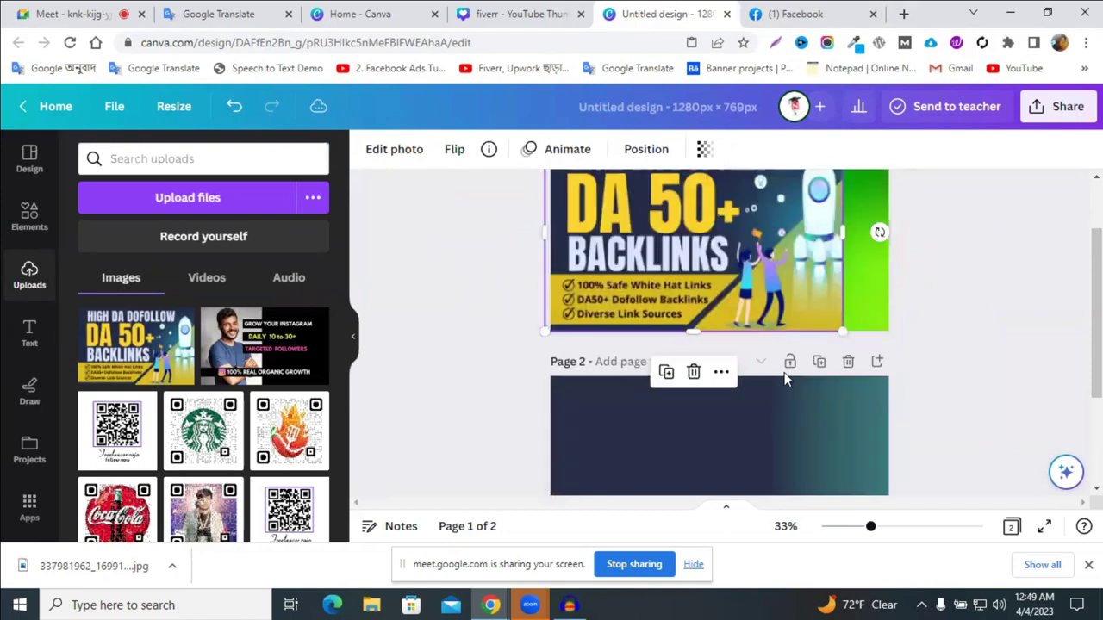
scroll(689, 344, down, 2)
scroll(689, 339, up, 3)
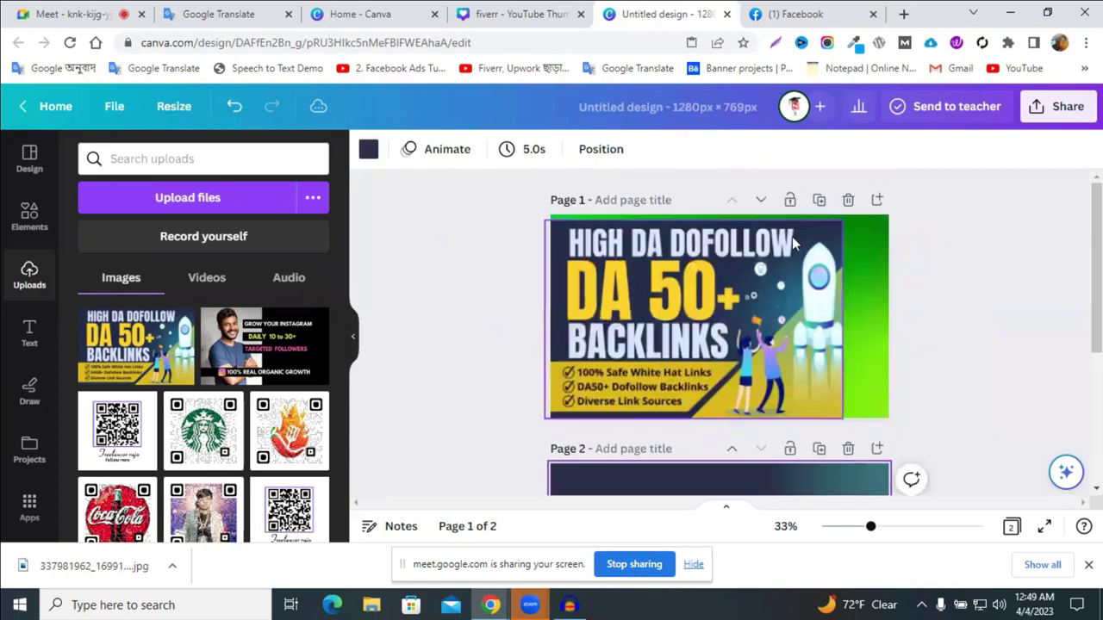
- Add a default heading and move it to the upper left area of page 2
click(47, 333)
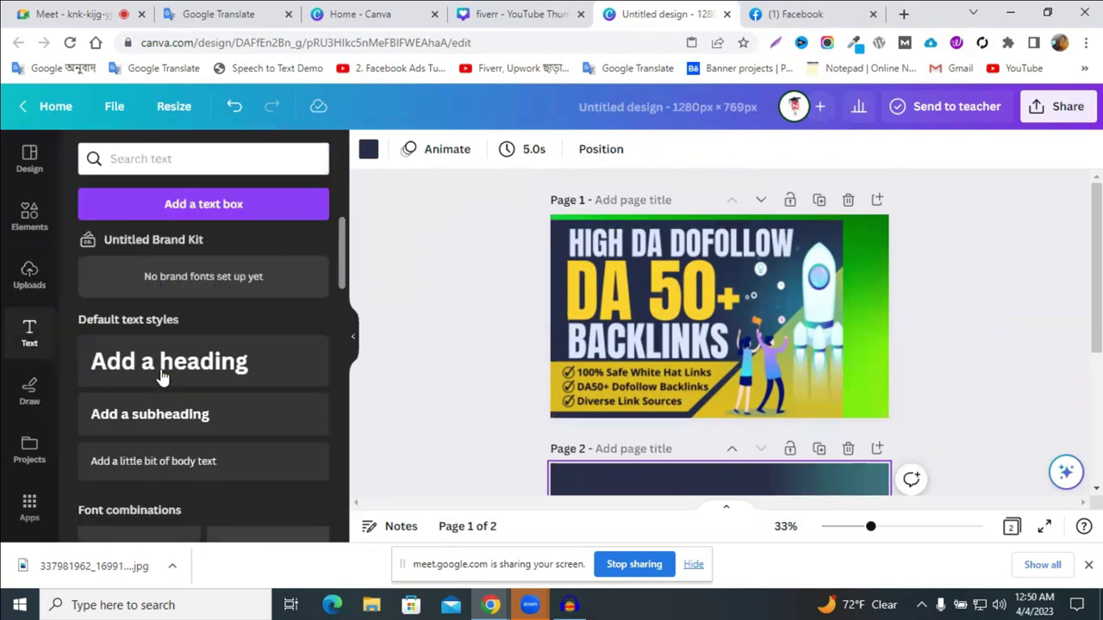
click(184, 375)
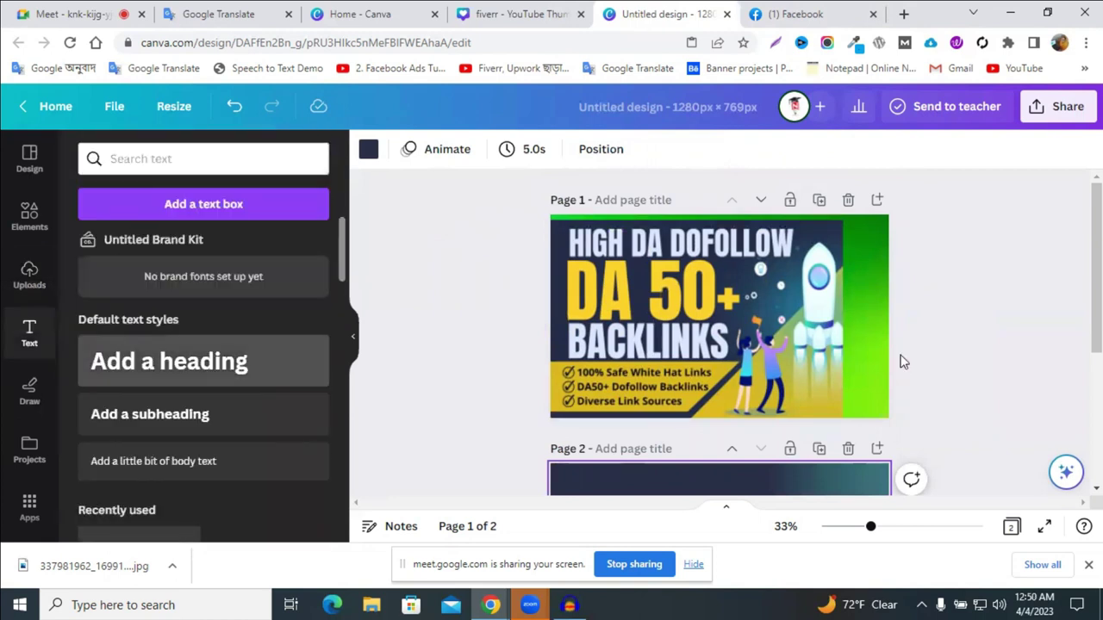
scroll(720, 244, up, 2)
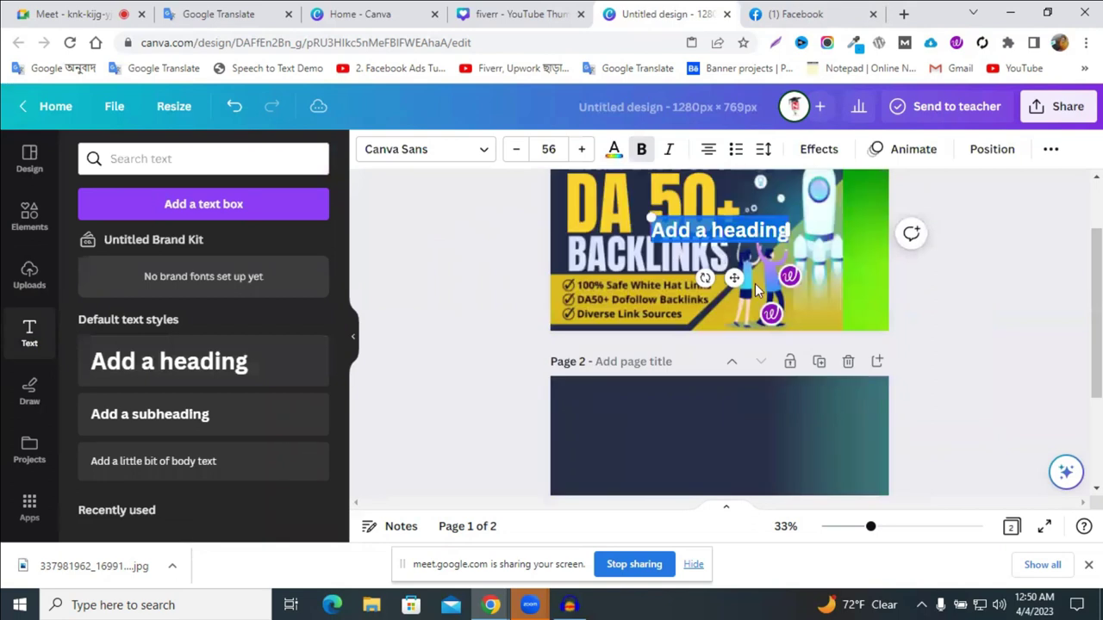
scroll(718, 275, up, 1)
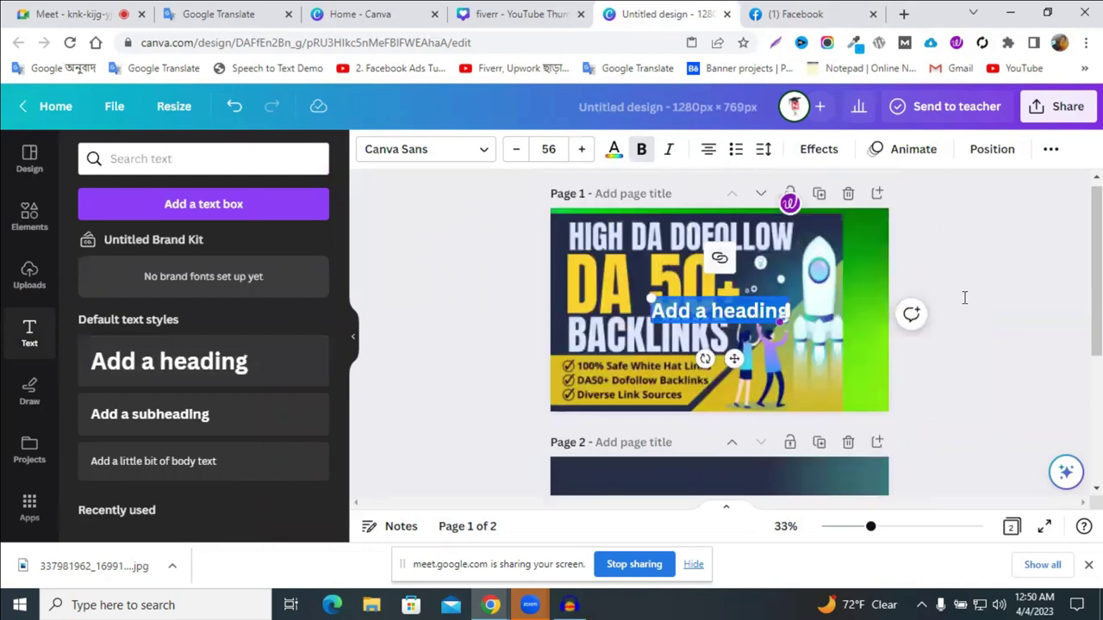
click(720, 335)
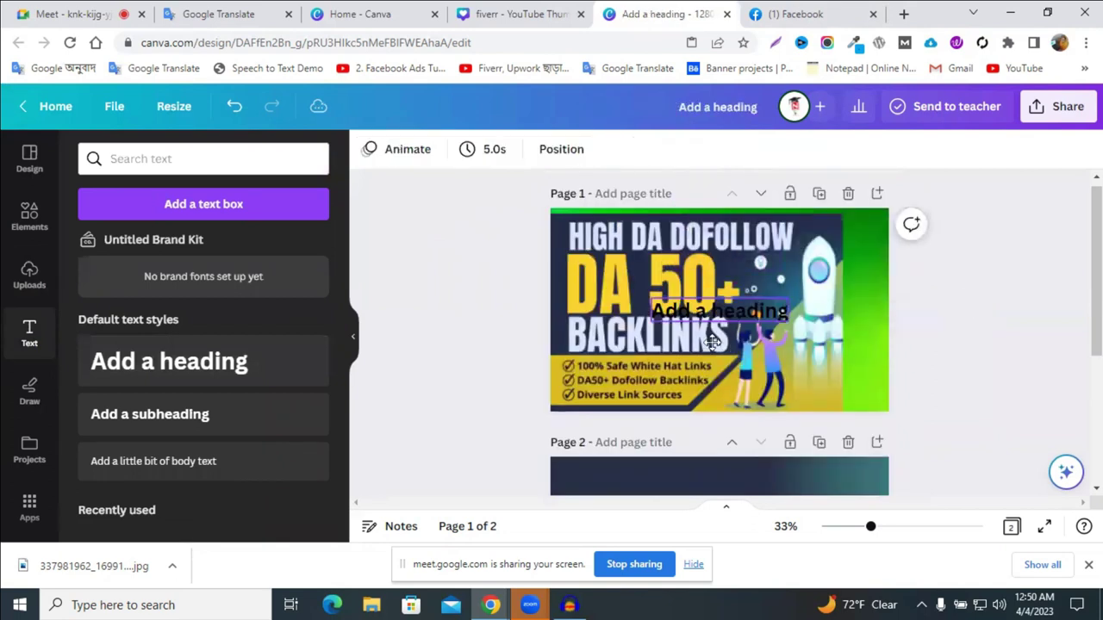
drag(707, 362, 643, 333)
- Set the color of page 2's heading text to white, #ffffff
double_click(643, 333)
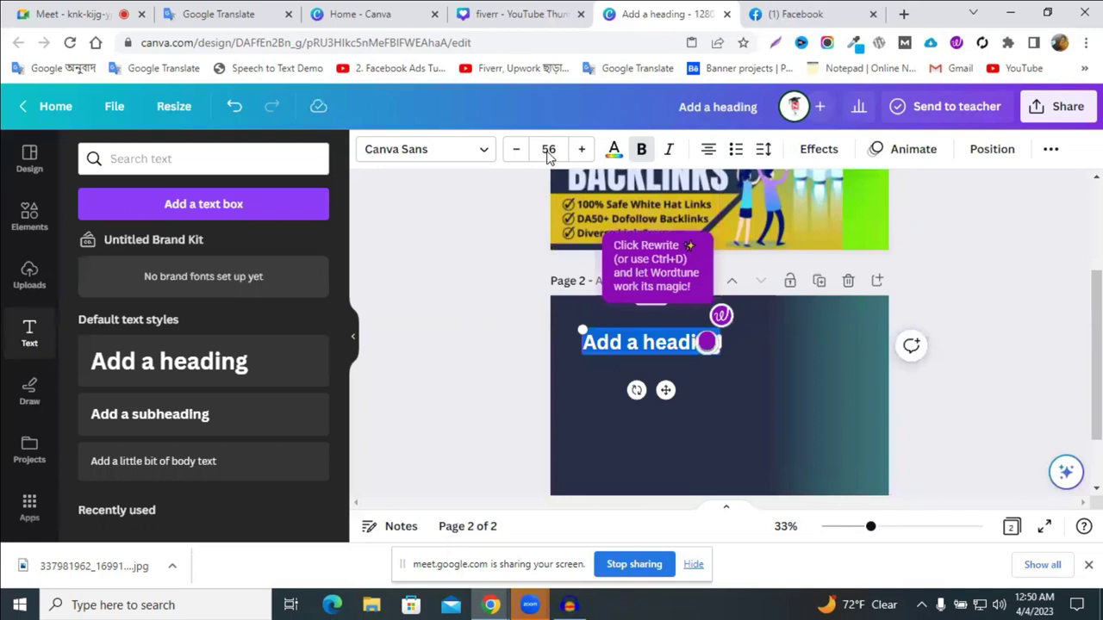
click(614, 153)
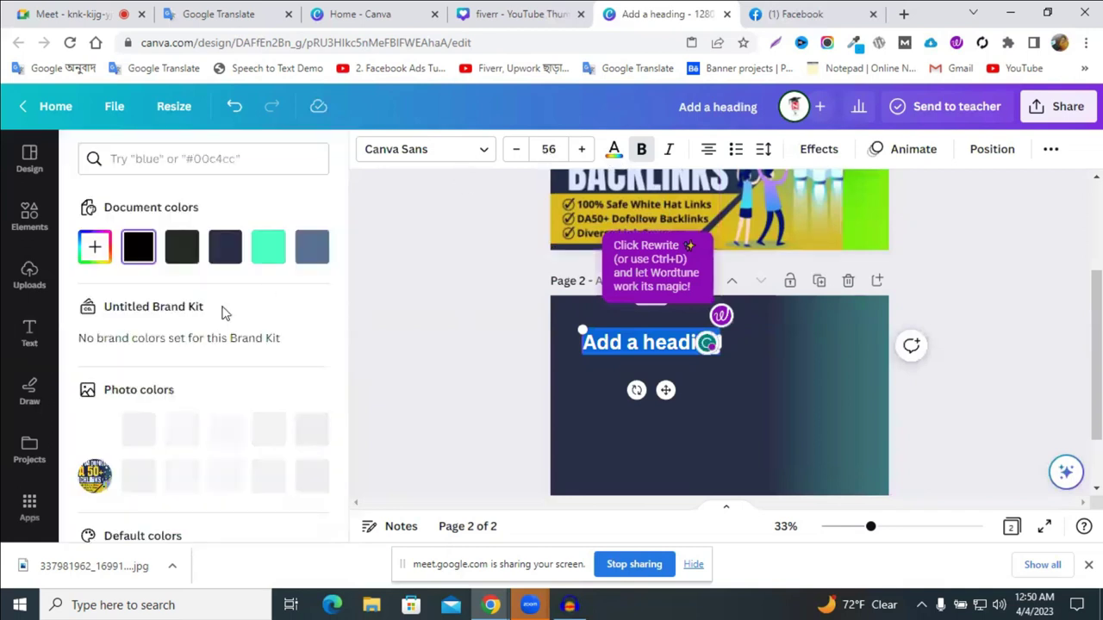
click(90, 251)
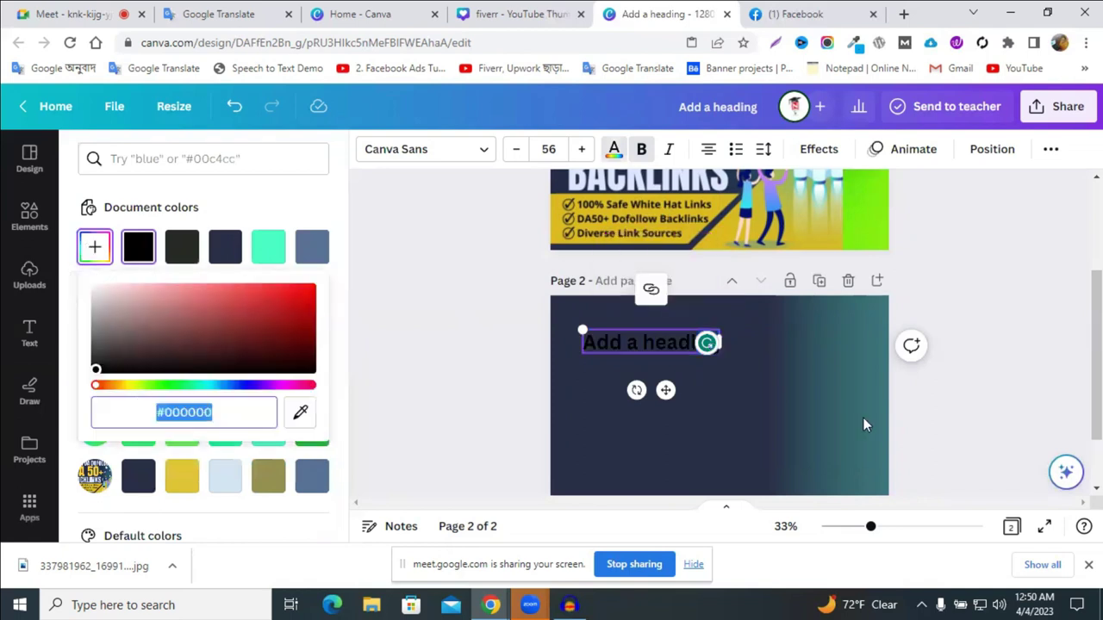
text(ffffff)
click(620, 353)
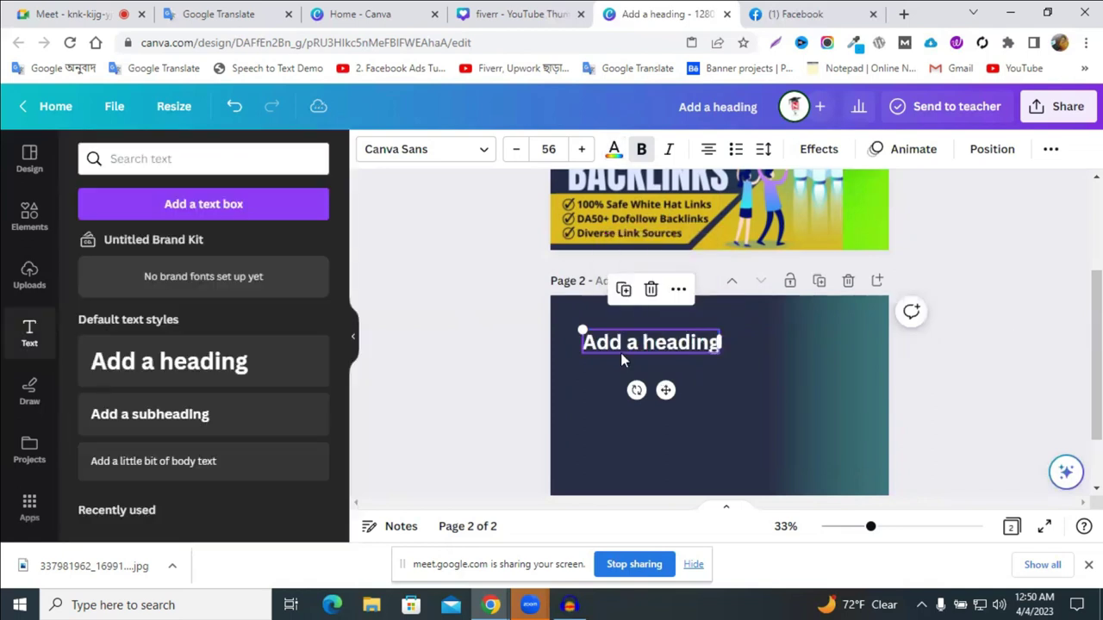
- Replace page 2's heading text with "HIGH DA DOFOLLOW" and widen its text box so it fits on one line
double_click(623, 346)
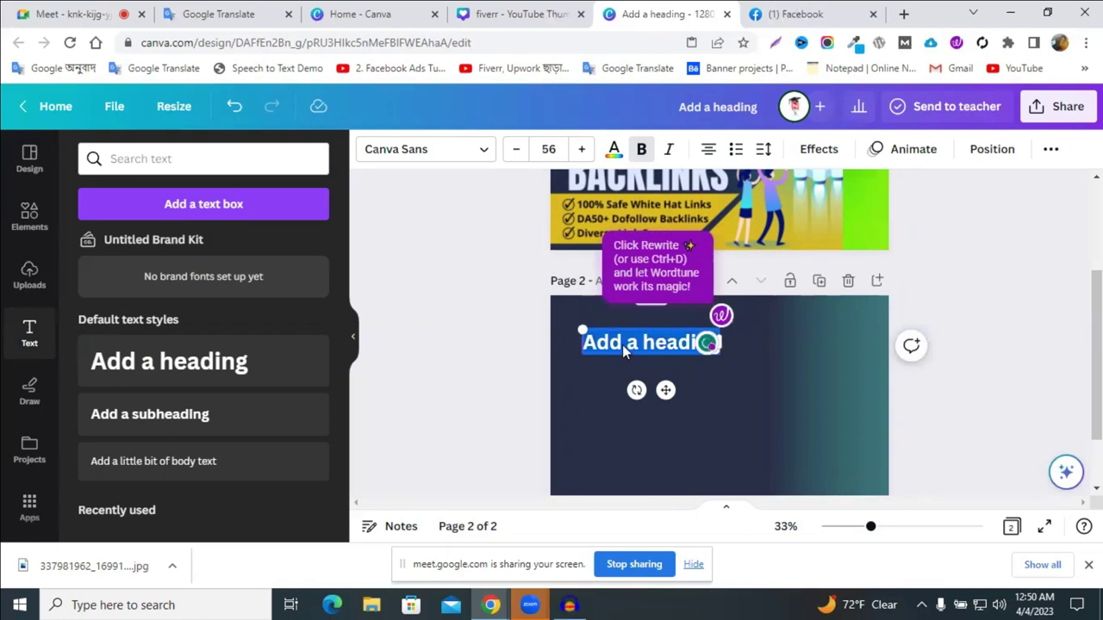
text(HIGH)
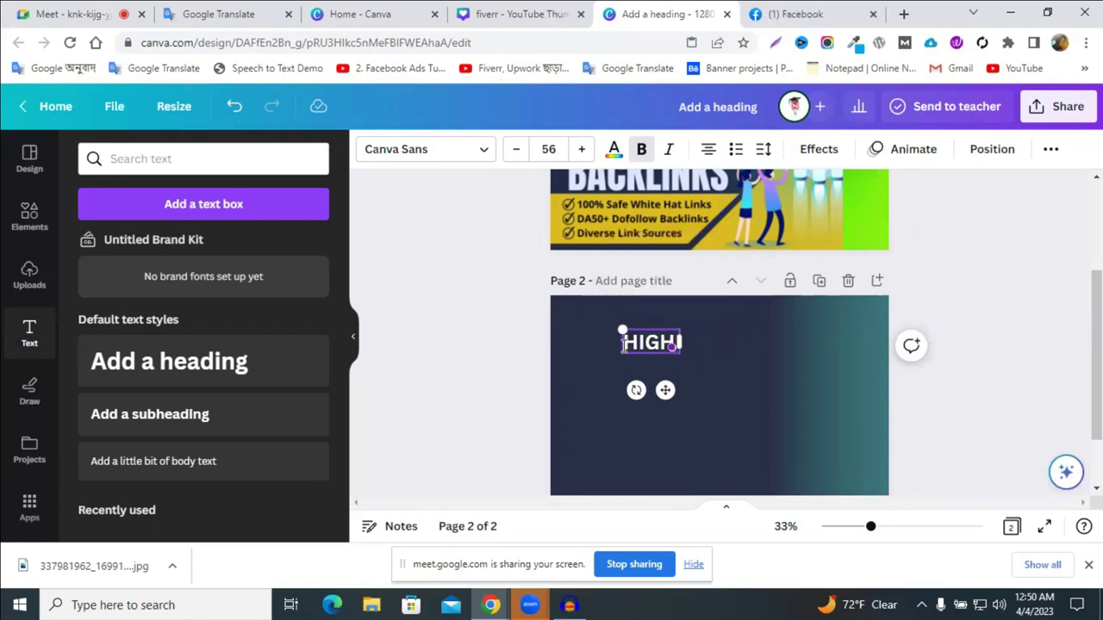
text( DA)
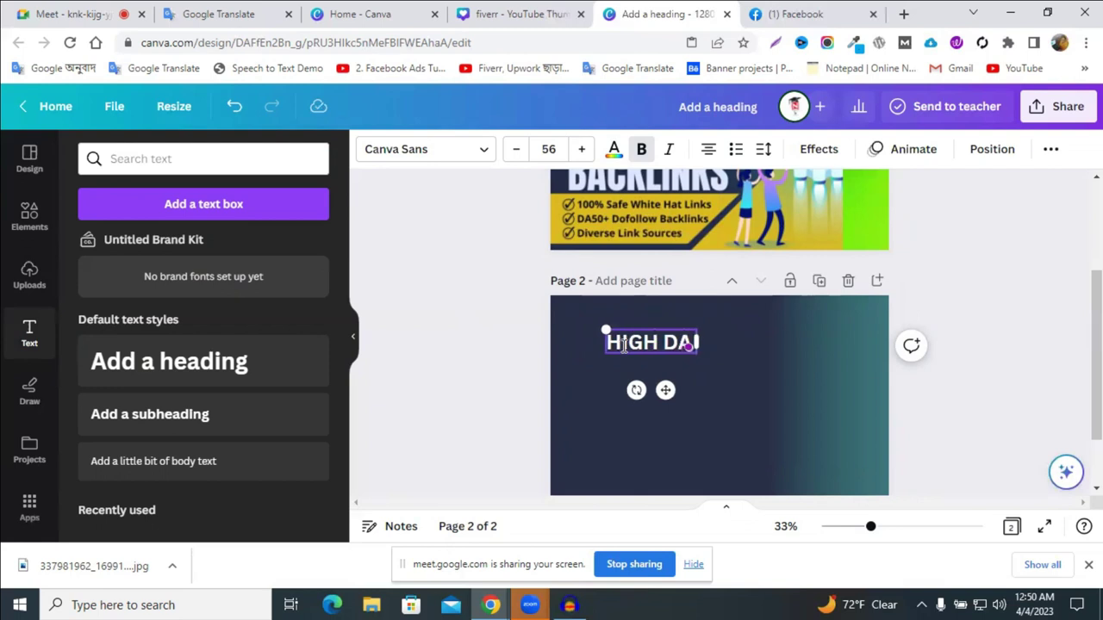
text( DO)
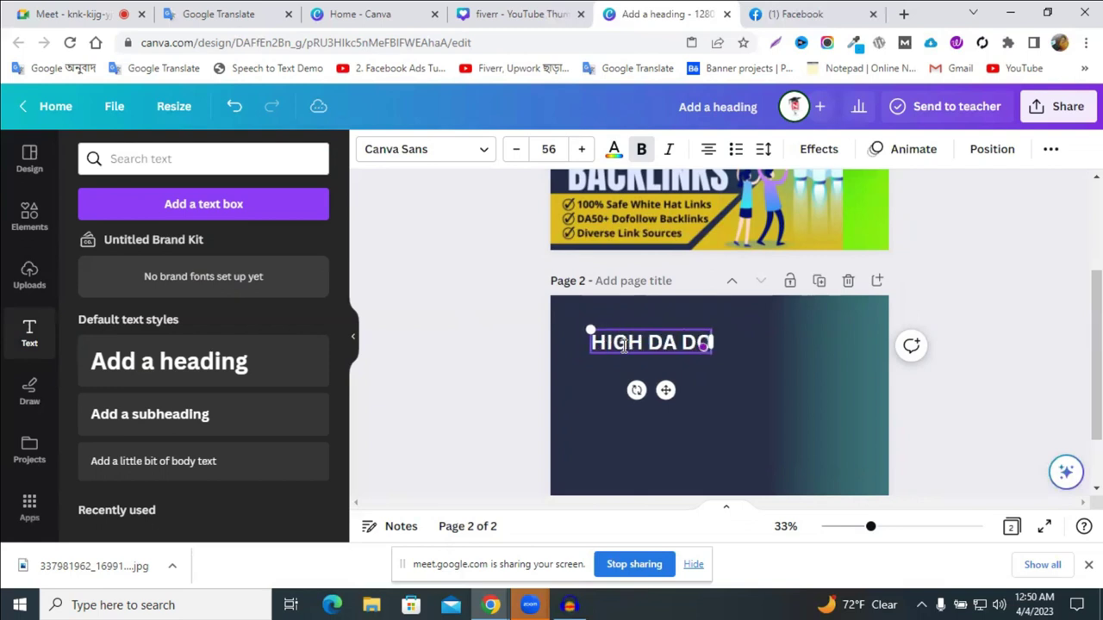
text(F)
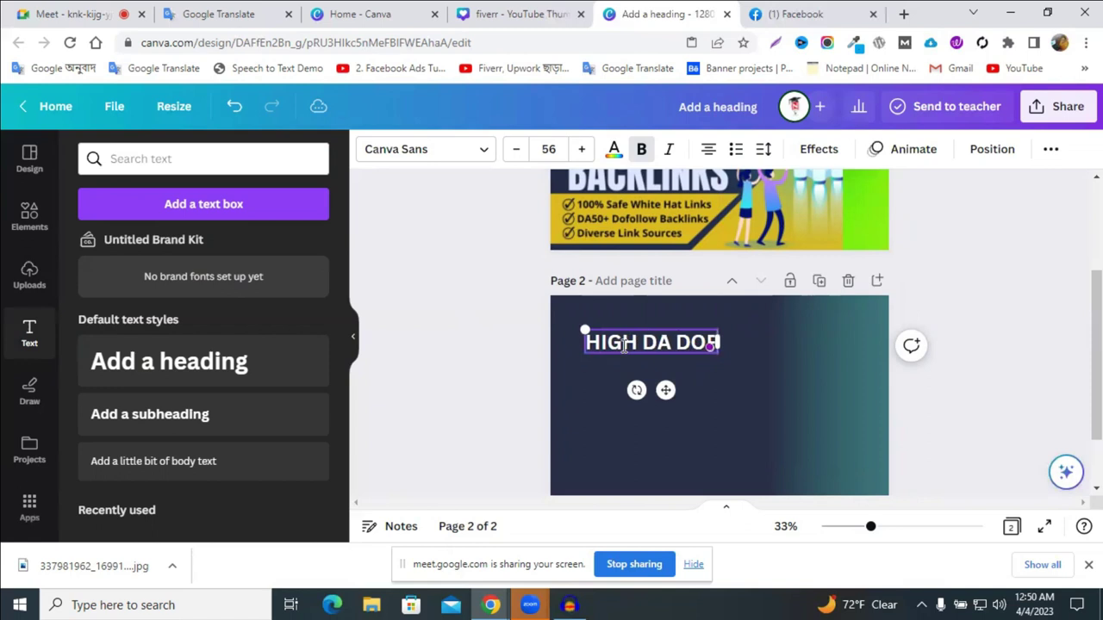
text(OLLOW)
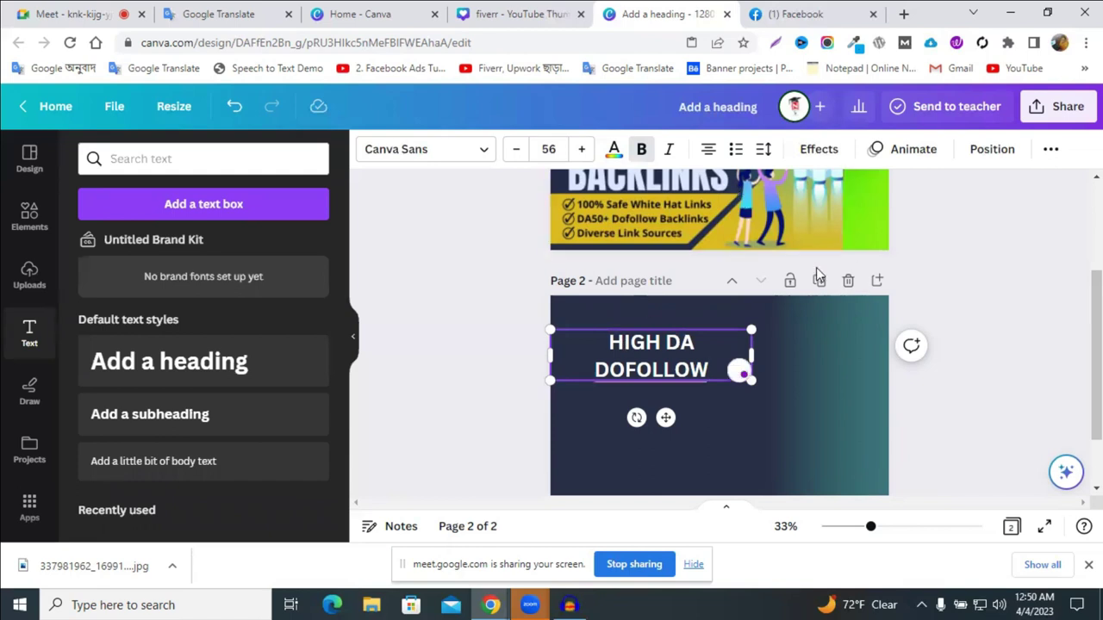
drag(751, 353, 810, 343)
- Try the uploaded Titr Bold font on page 2's heading
drag(870, 527, 884, 526)
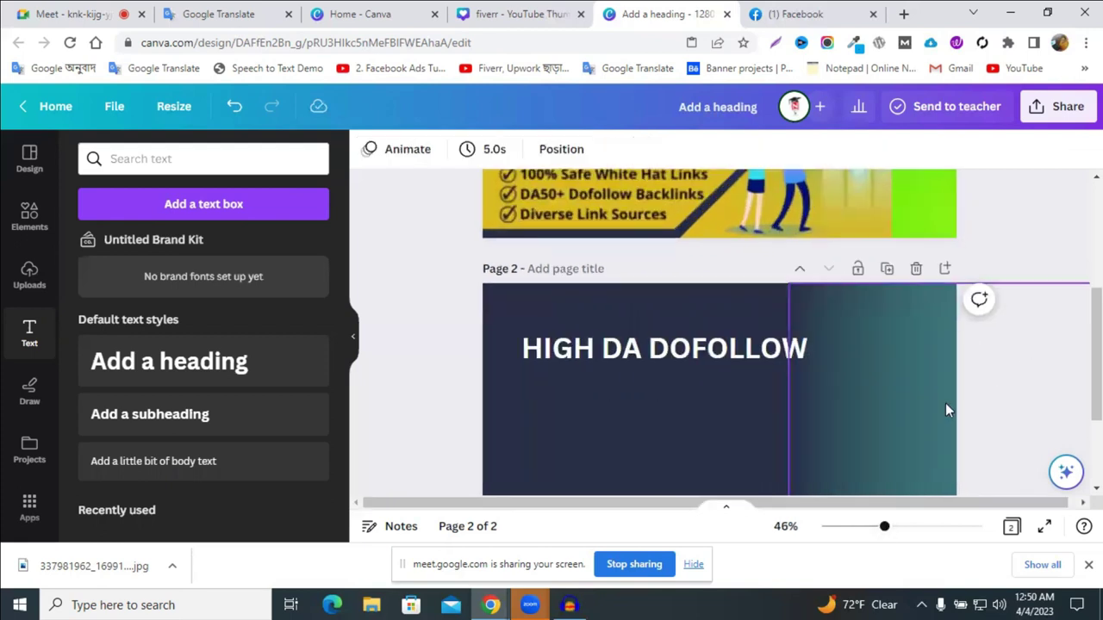
scroll(791, 376, down, 2)
scroll(763, 312, up, 1)
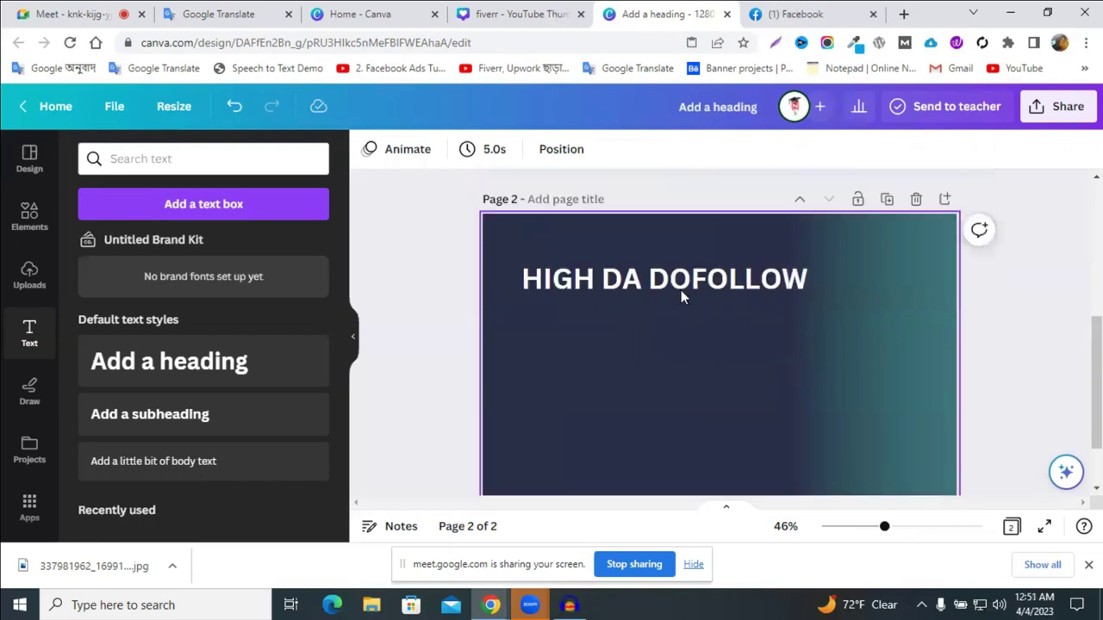
click(642, 289)
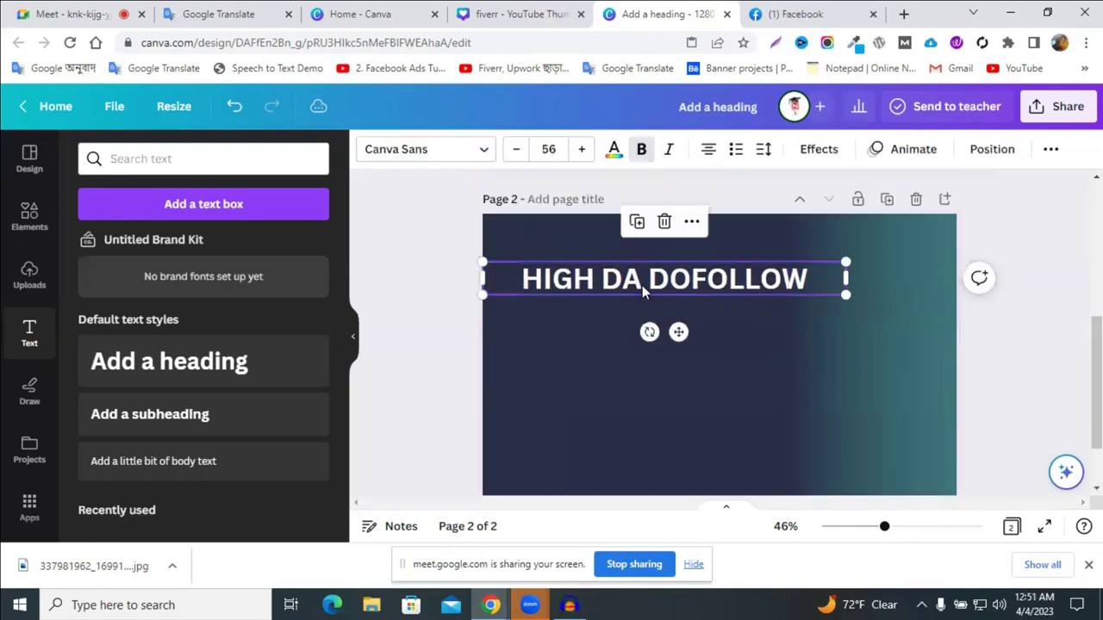
click(395, 150)
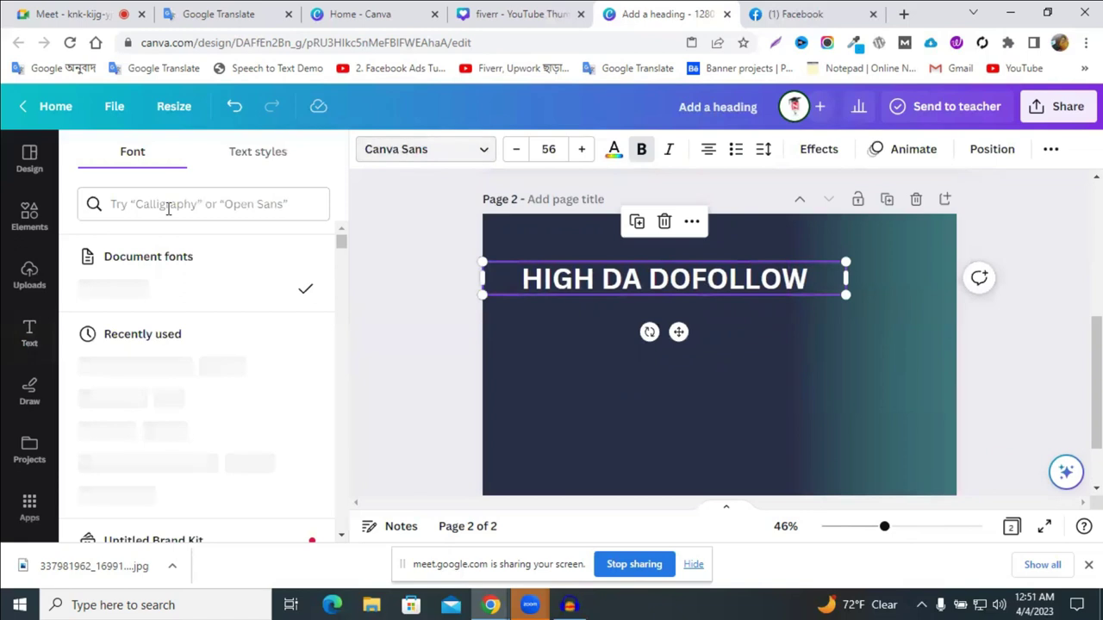
scroll(226, 415, down, 4)
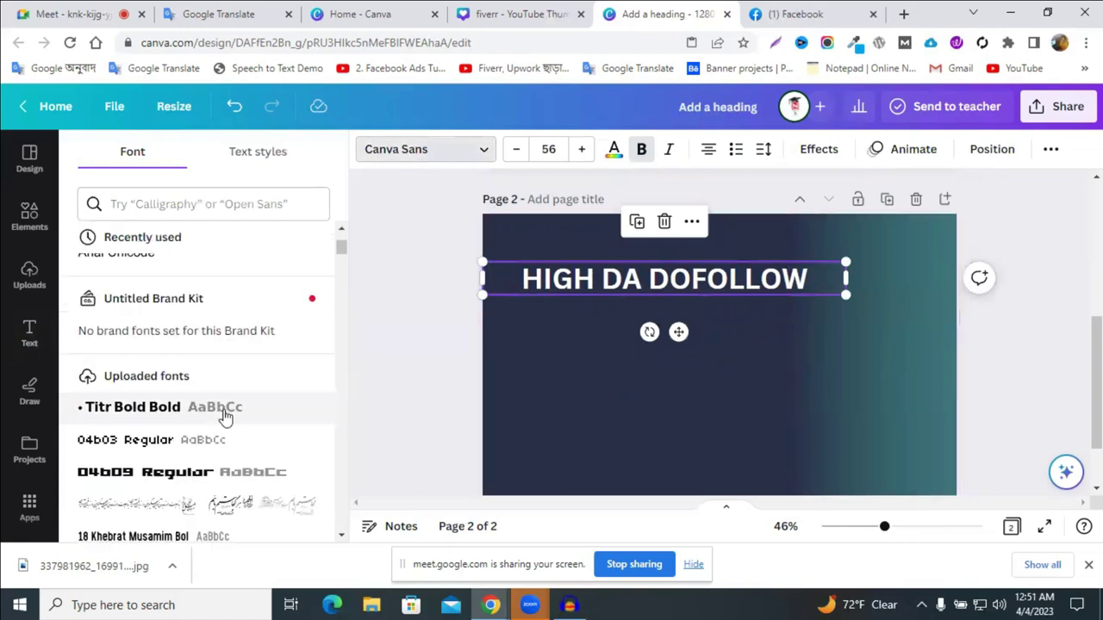
scroll(175, 334, up, 1)
click(175, 335)
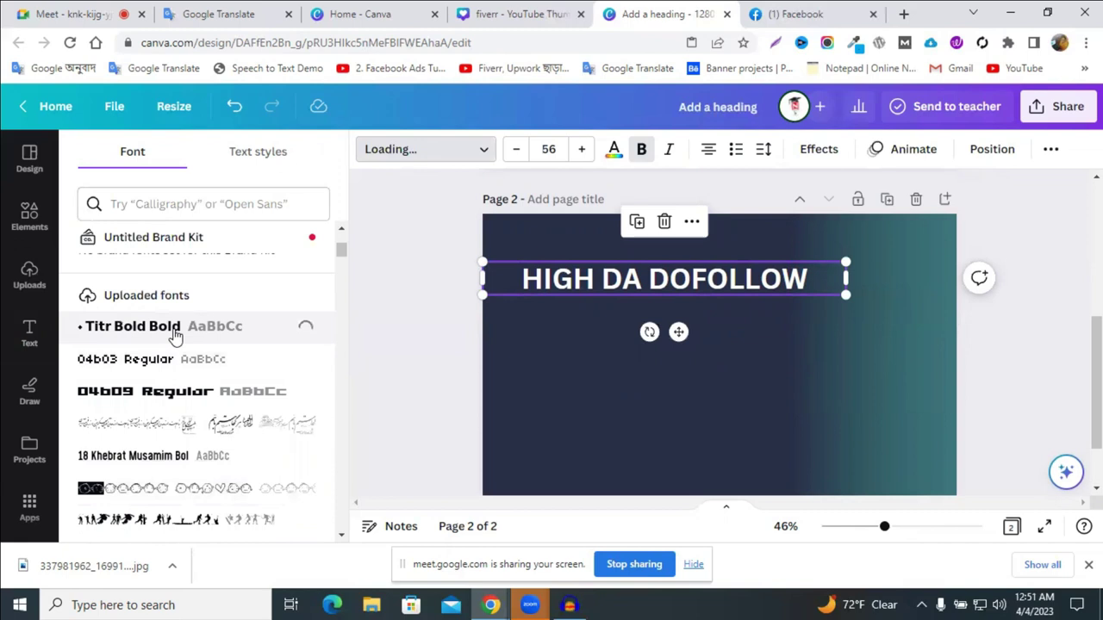
- Set the font of the "HIGH DA DOFOLLOW" heading to the uploaded Aharoni Bold
scroll(176, 353, down, 1)
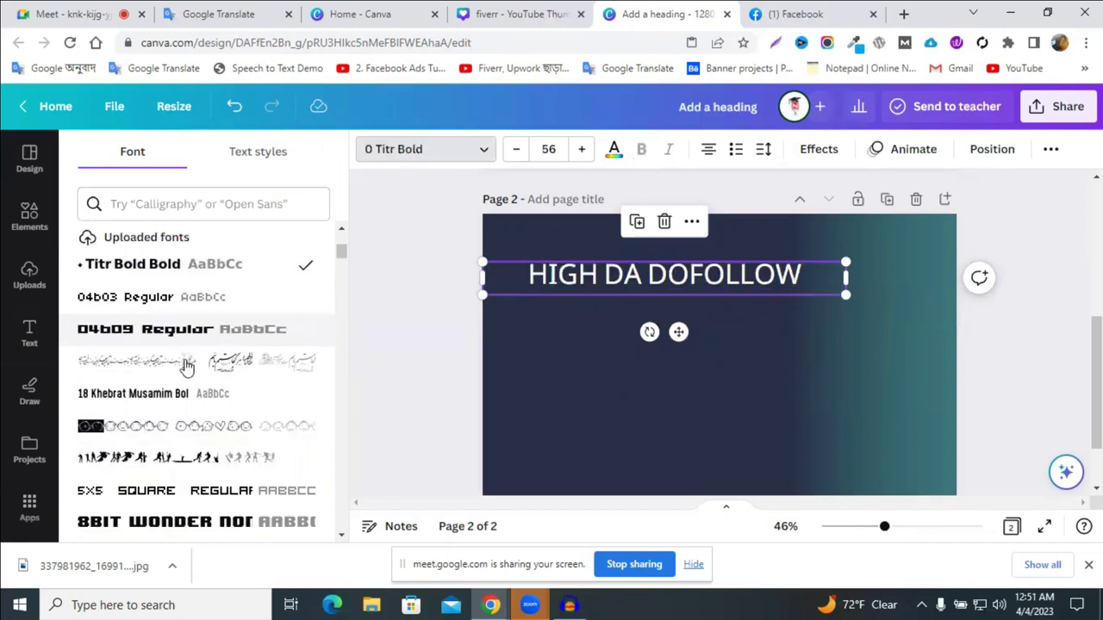
scroll(186, 366, down, 3)
scroll(172, 344, down, 3)
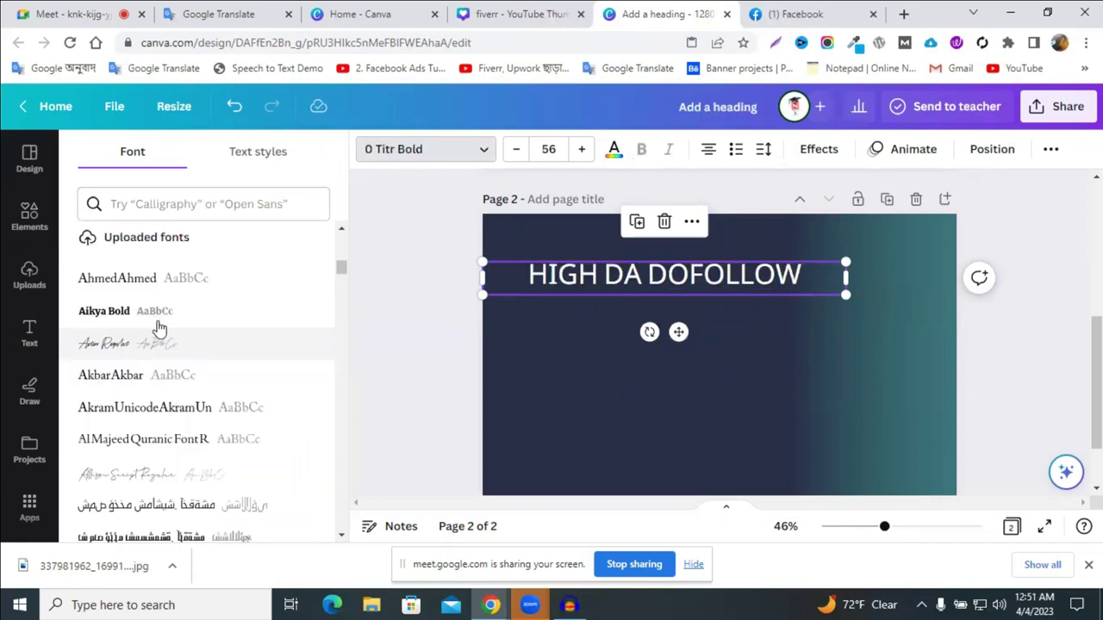
scroll(155, 362, up, 2)
click(148, 409)
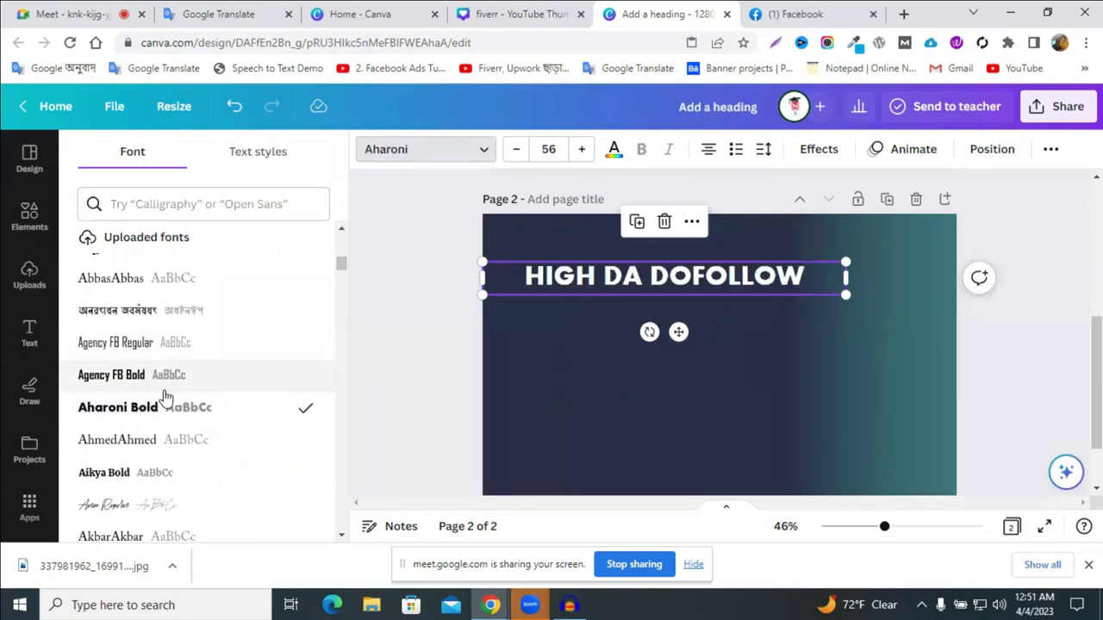
- Browse further through the uploaded fonts for an alternative typeface for the heading
scroll(169, 401, down, 5)
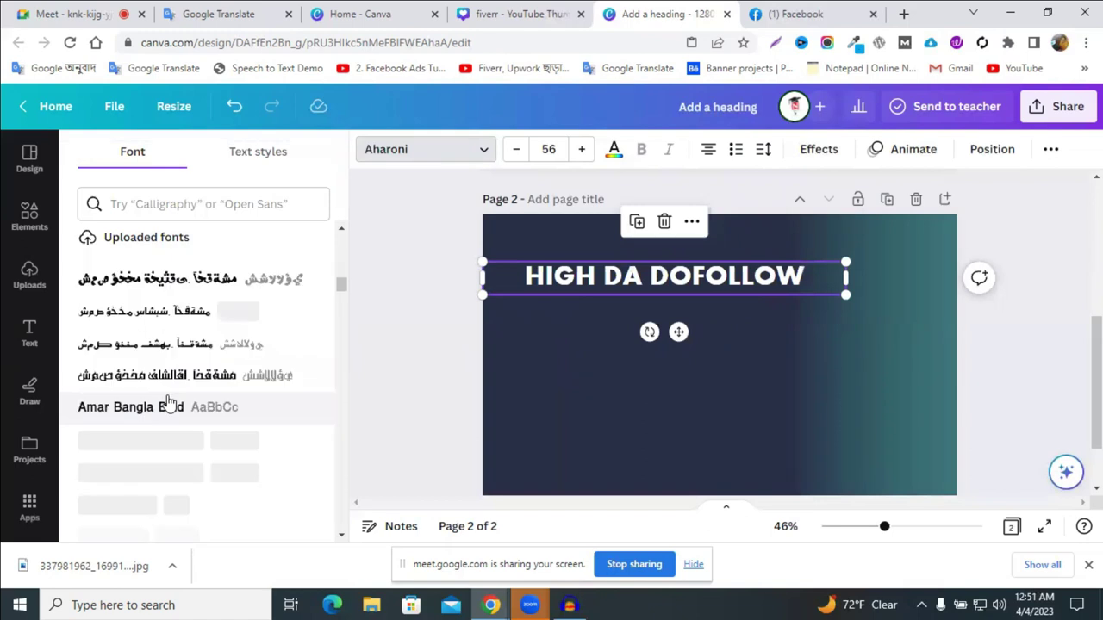
scroll(169, 402, down, 2)
scroll(170, 402, down, 3)
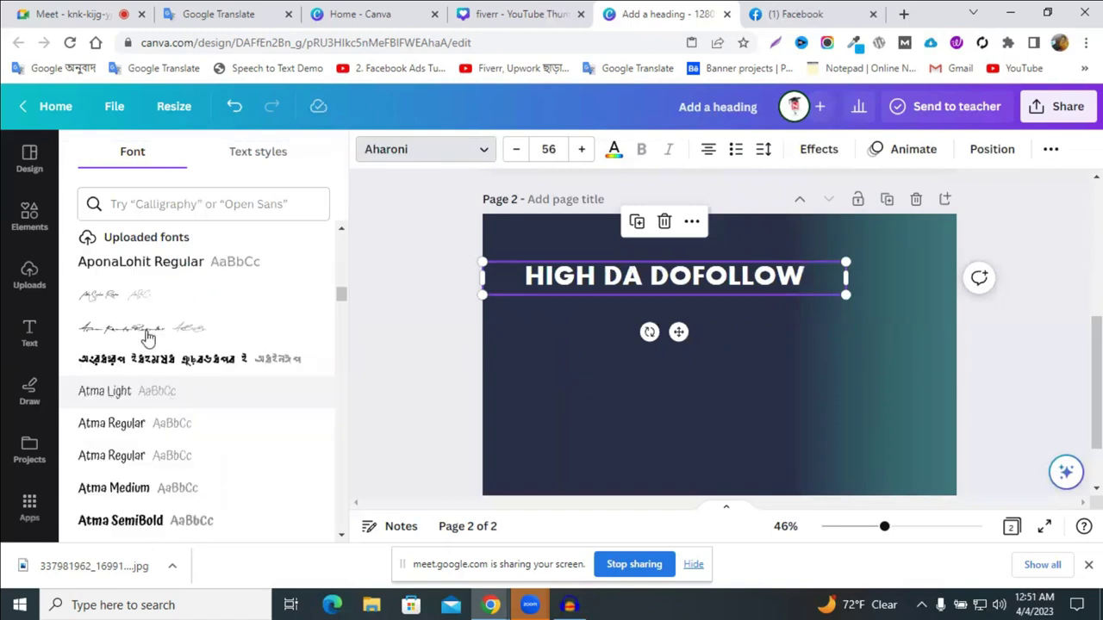
scroll(160, 344, down, 5)
scroll(157, 336, down, 4)
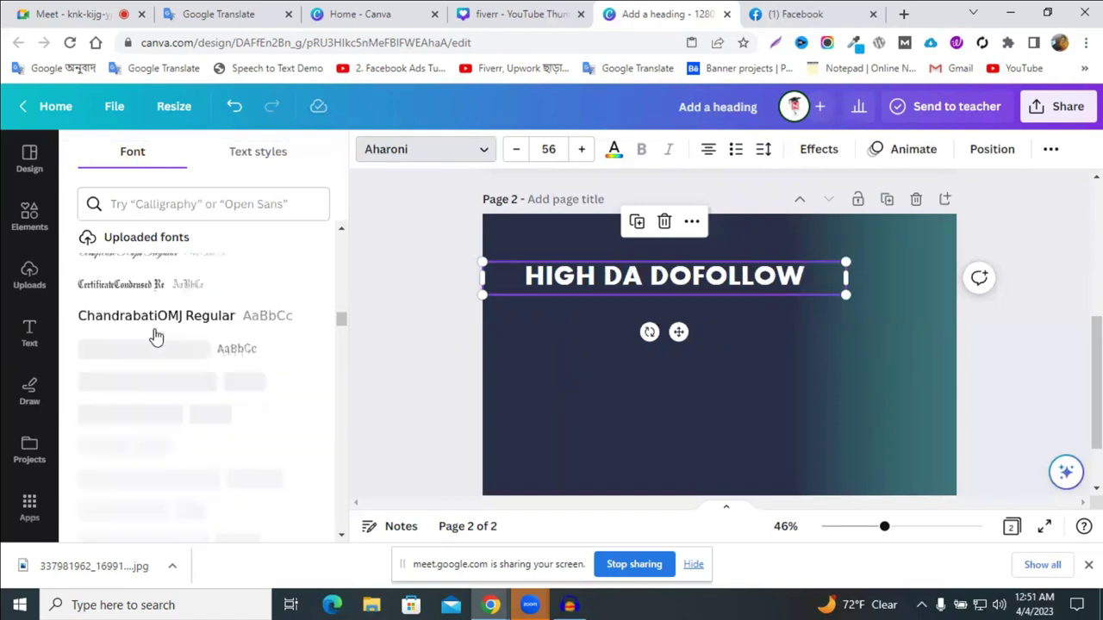
scroll(156, 338, down, 3)
scroll(156, 338, down, 5)
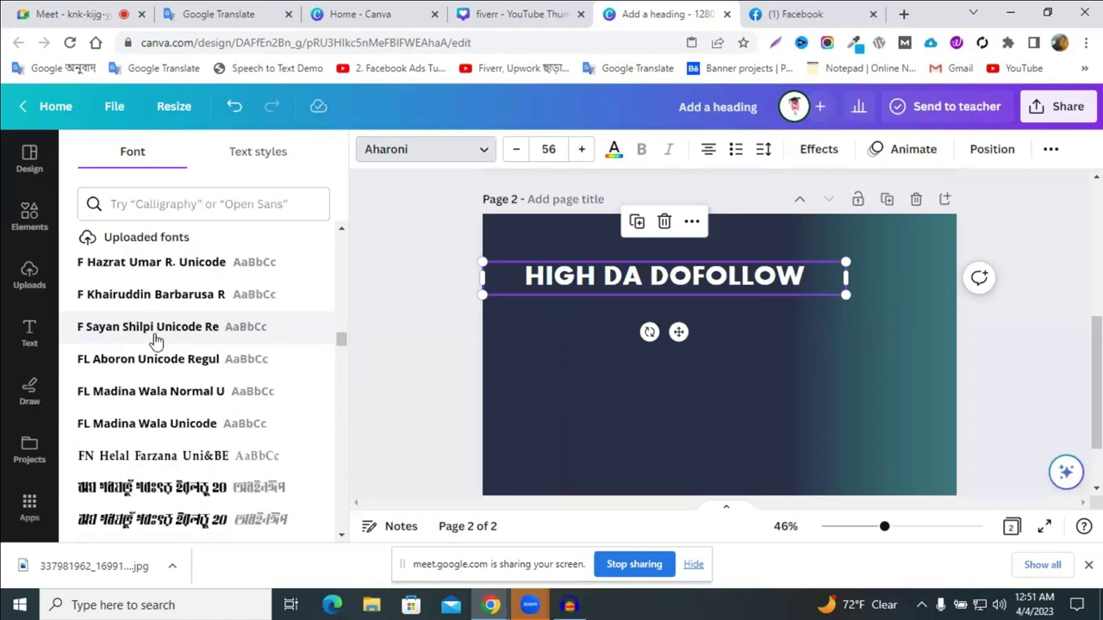
- Try the Intro Rust font from the popular fonts on the "HIGH DA DOFOLLOW" heading on page 2
scroll(156, 339, down, 3)
scroll(194, 336, down, 3)
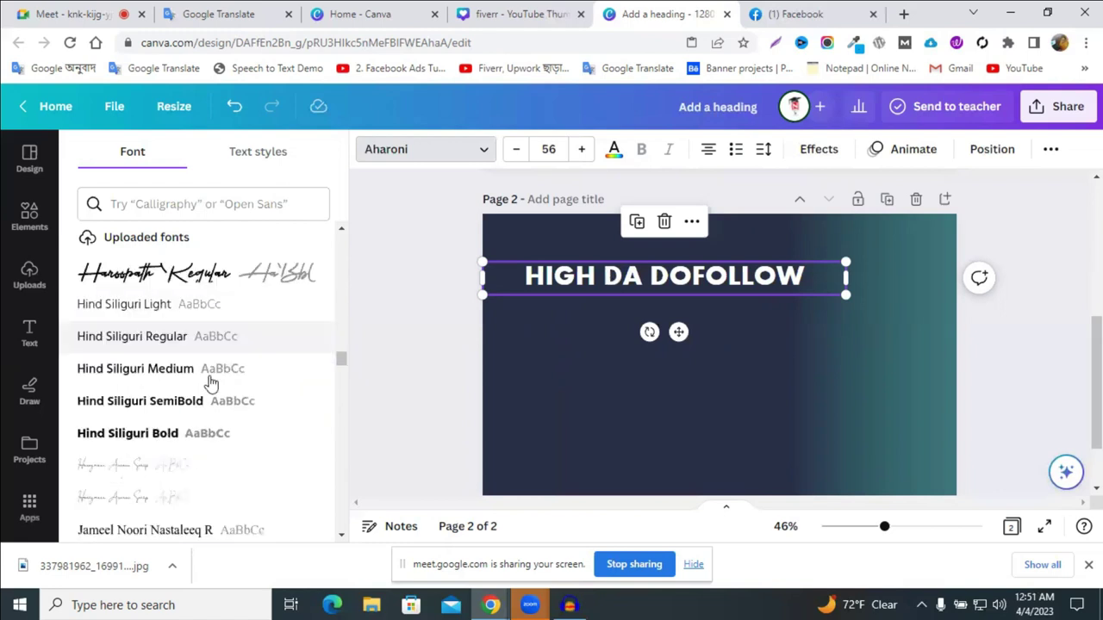
scroll(211, 383, down, 3)
scroll(211, 383, down, 3)
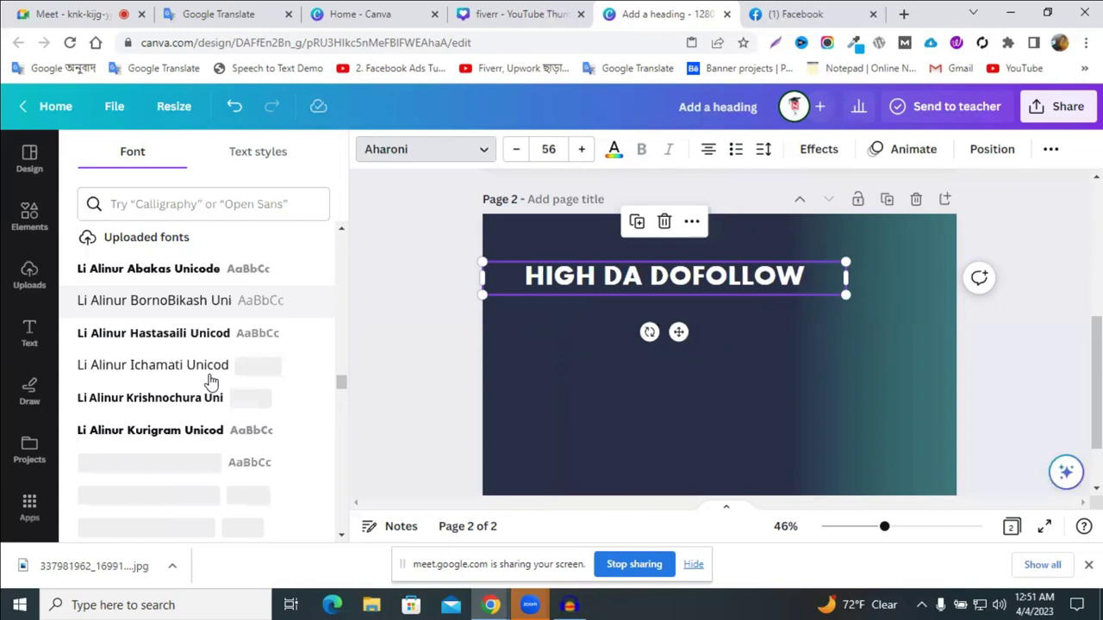
scroll(211, 384, down, 3)
scroll(211, 384, down, 3)
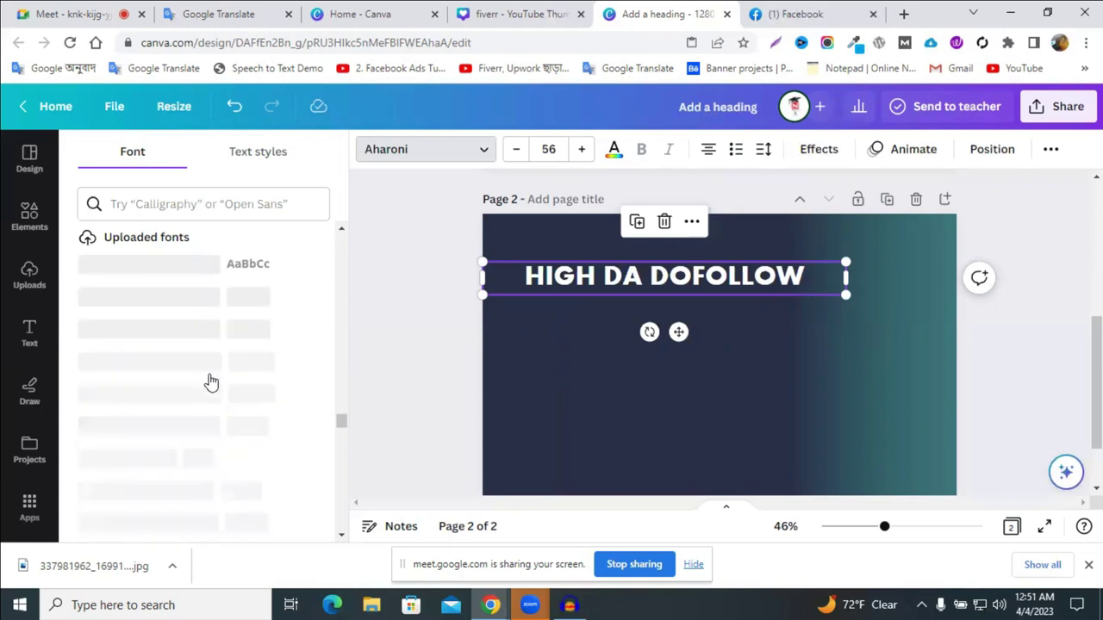
scroll(211, 383, down, 3)
scroll(212, 383, down, 3)
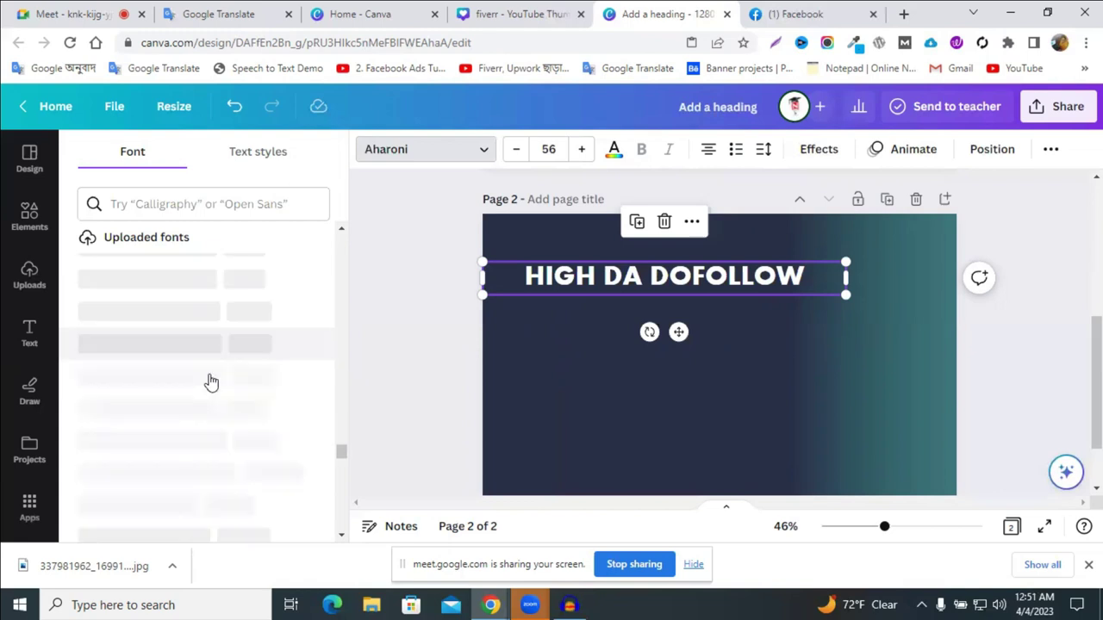
scroll(340, 479, down, 3)
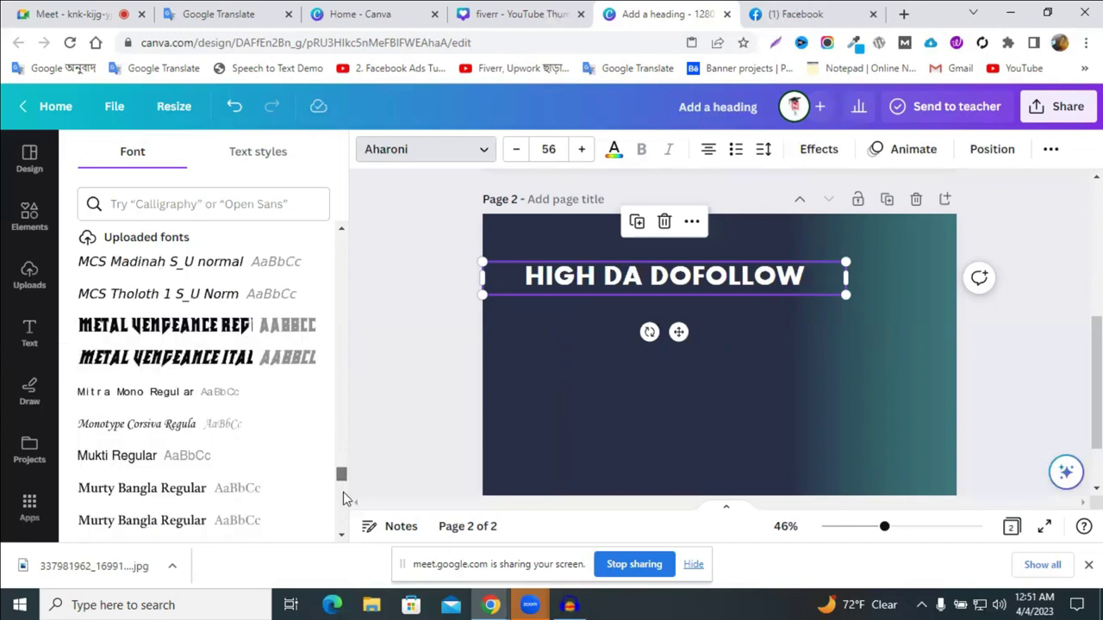
drag(342, 498, 343, 521)
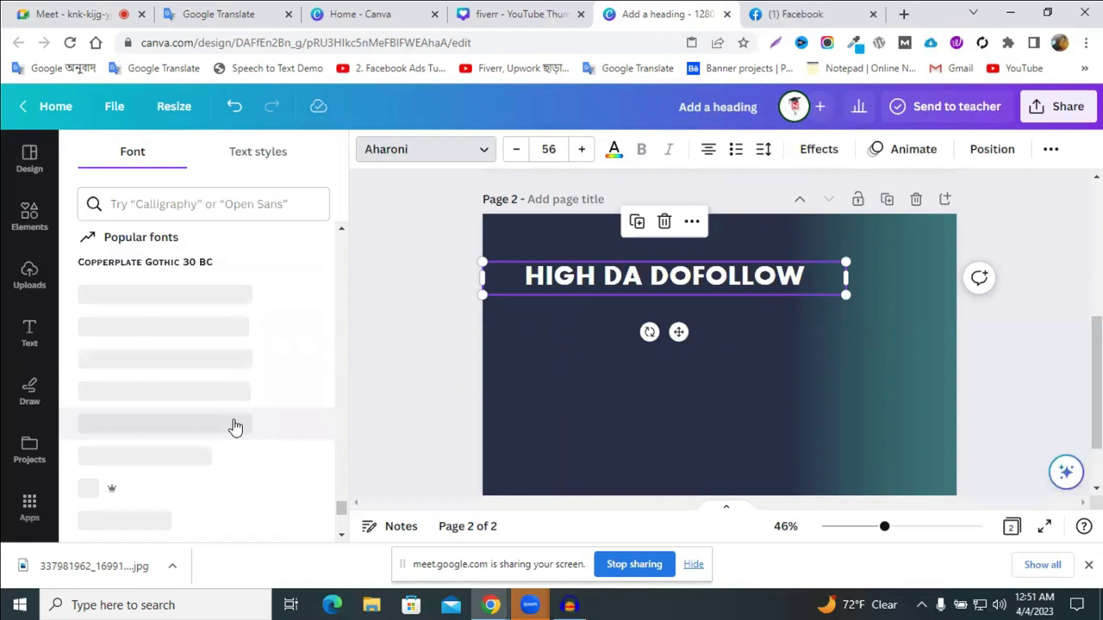
scroll(232, 426, down, 6)
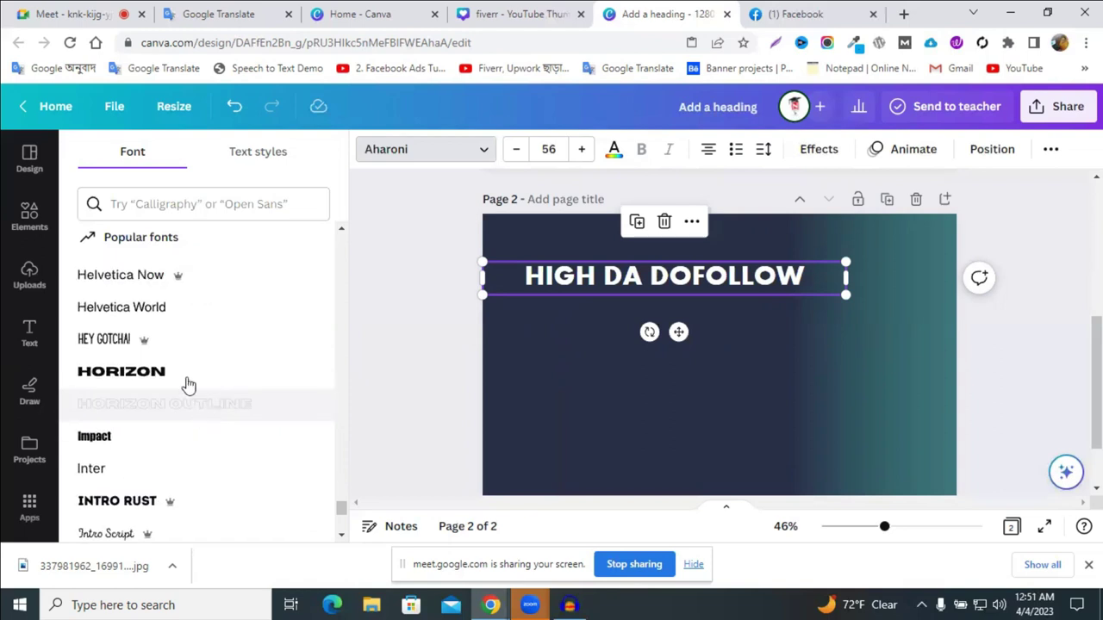
scroll(173, 370, down, 2)
click(164, 359)
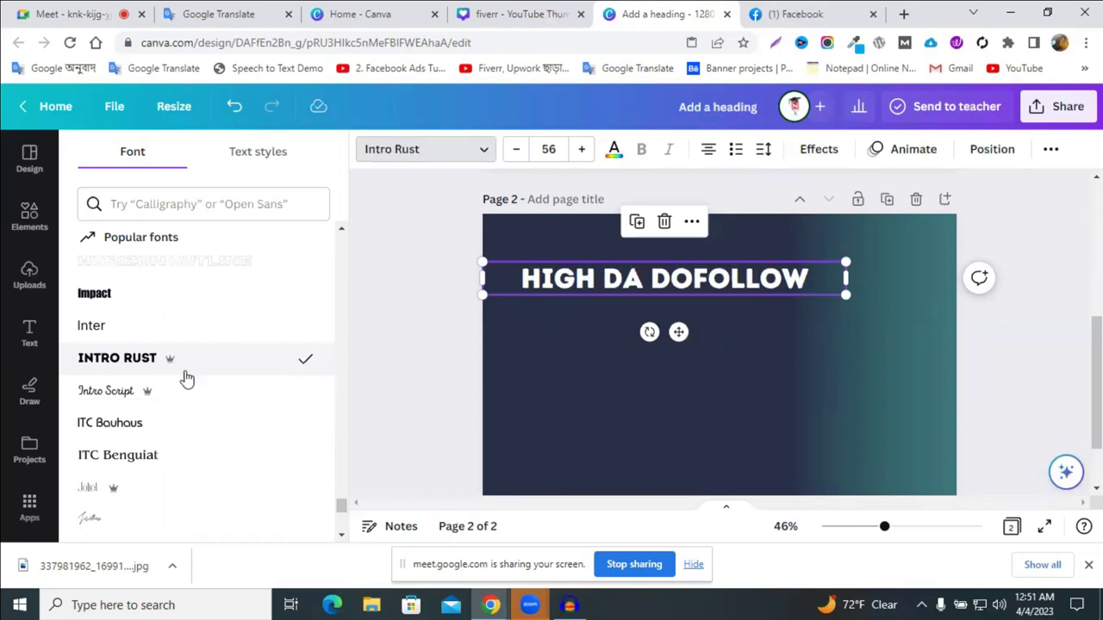
- Try the Sunborn font on the "HIGH DA DOFOLLOW" heading
scroll(181, 371, down, 3)
scroll(189, 378, down, 3)
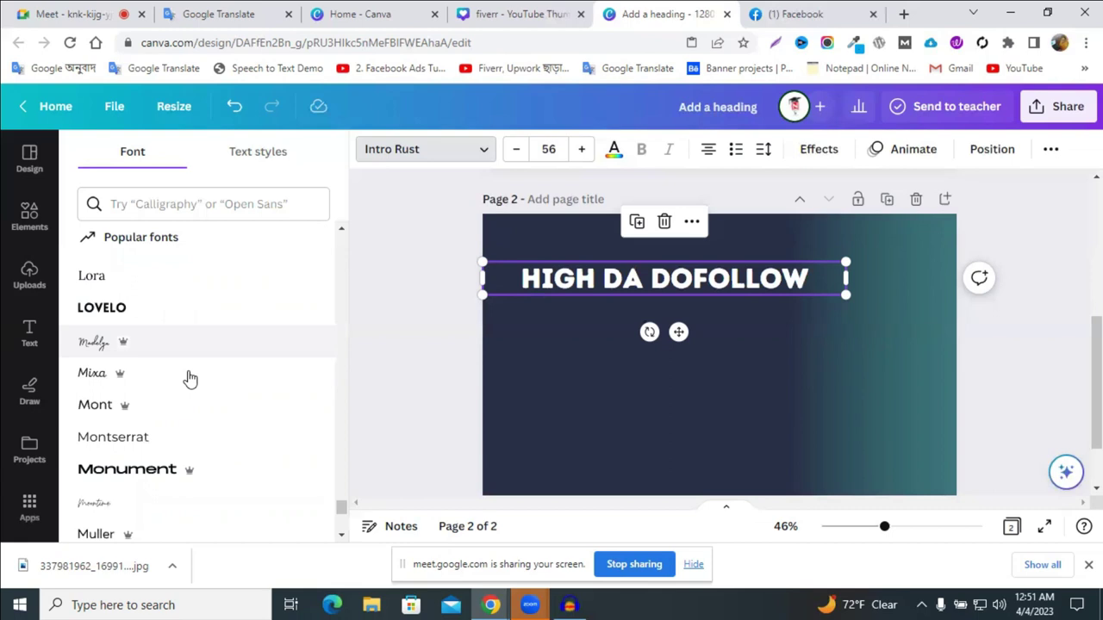
scroll(191, 379, down, 3)
scroll(189, 377, down, 3)
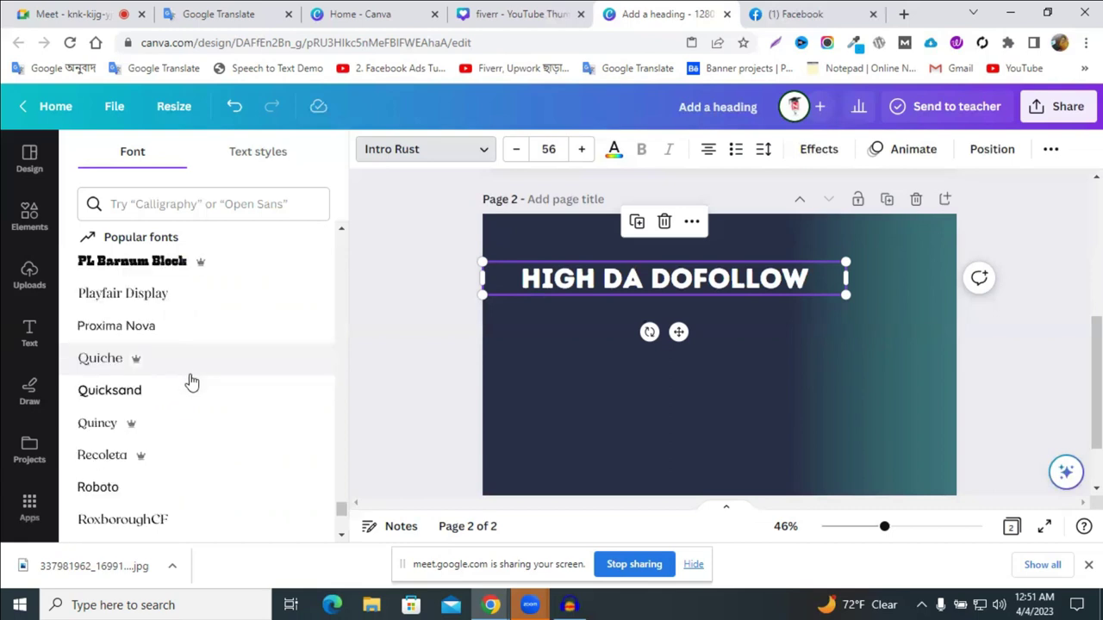
scroll(189, 377, down, 3)
click(191, 381)
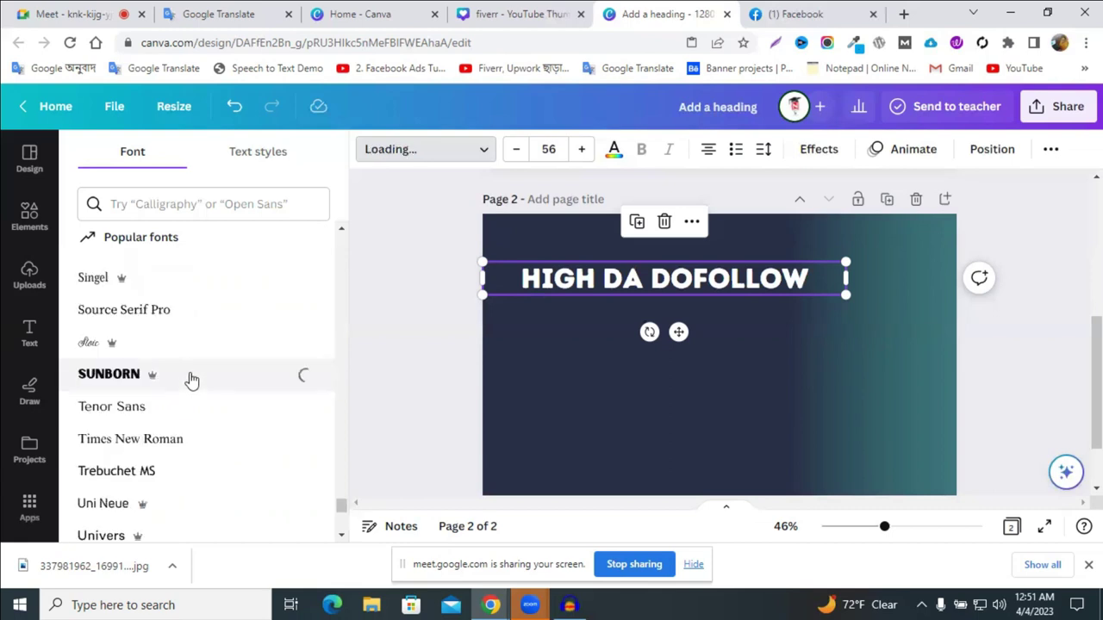
- Try the Alata font from the English fonts on the "HIGH DA DOFOLLOW" heading
scroll(191, 380, down, 3)
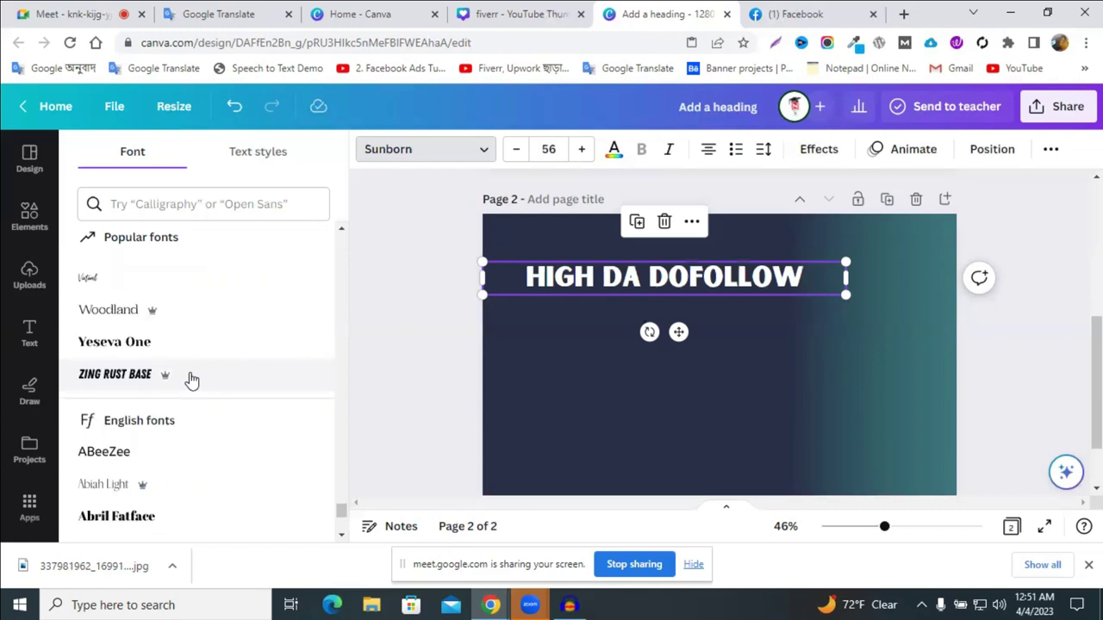
scroll(192, 380, down, 3)
scroll(191, 380, down, 3)
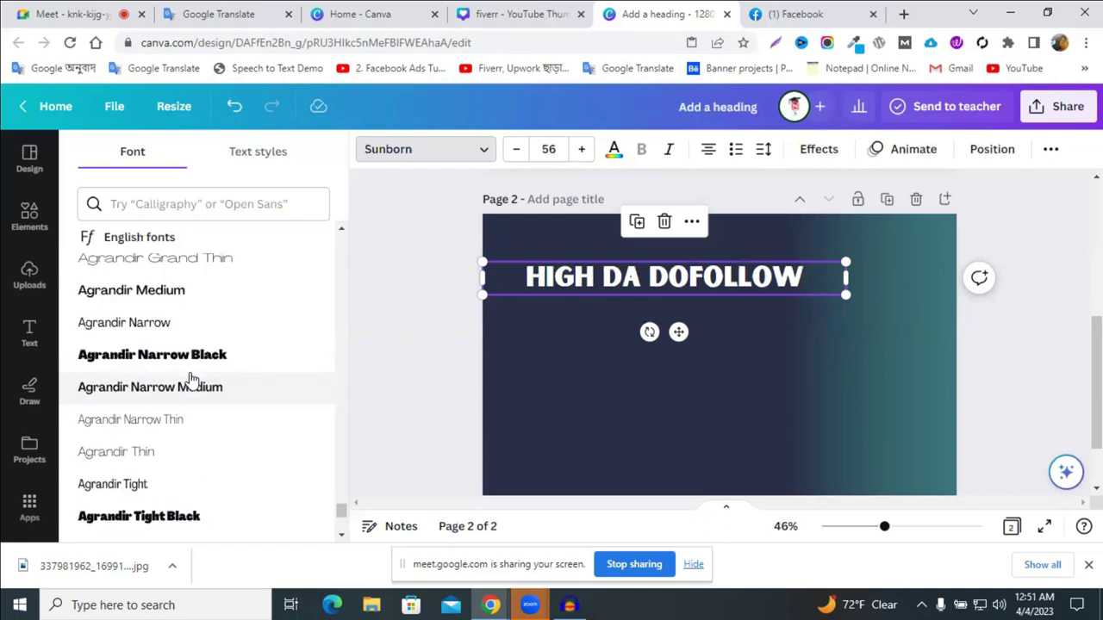
scroll(191, 380, down, 5)
scroll(156, 348, up, 2)
click(118, 341)
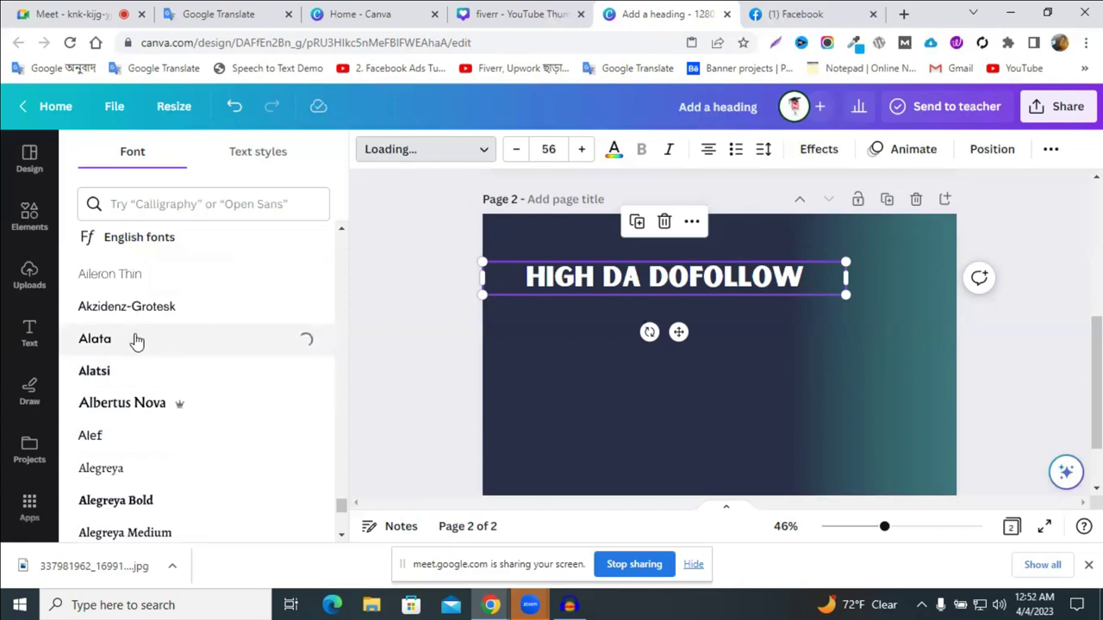
scroll(136, 342, up, 1)
scroll(136, 343, down, 1)
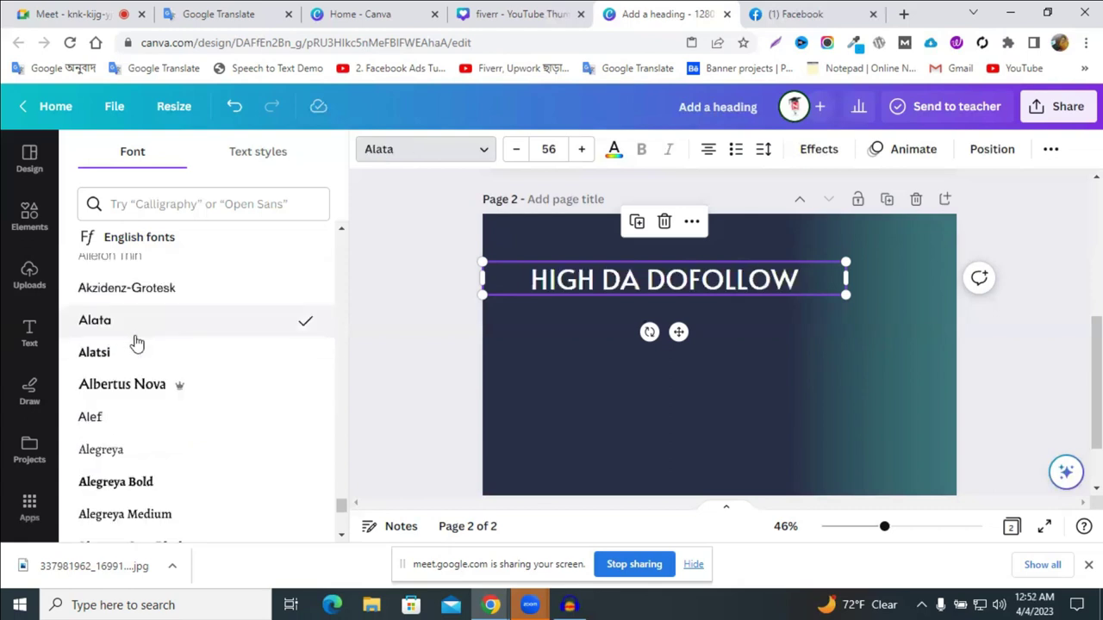
- Try the Alfa Slab One font on the "HIGH DA DOFOLLOW" heading
scroll(136, 343, down, 3)
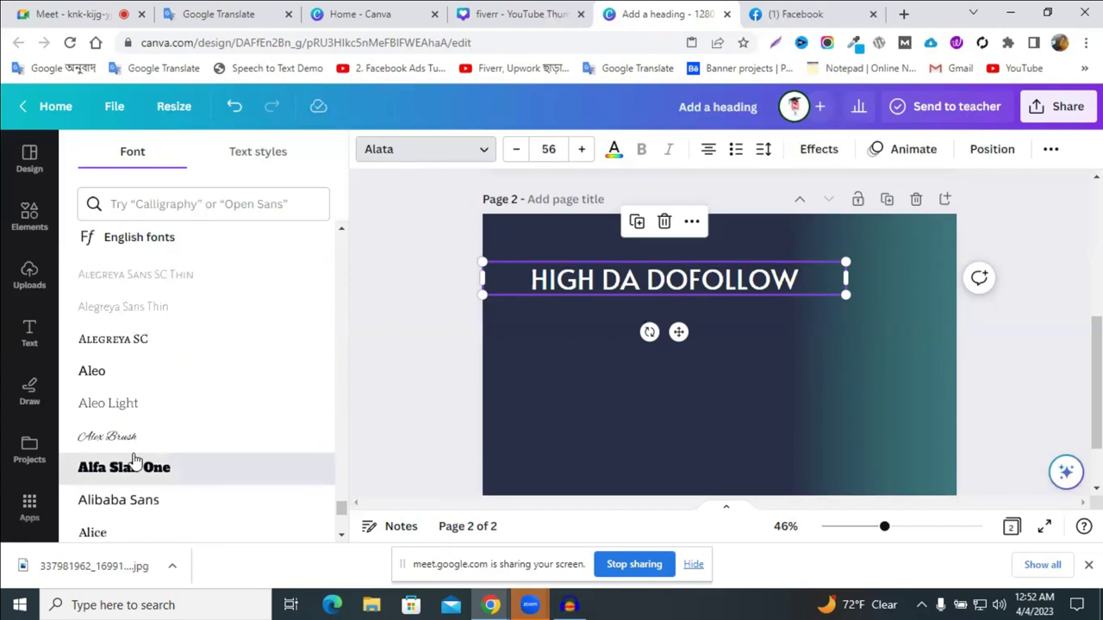
click(133, 461)
scroll(155, 450, down, 1)
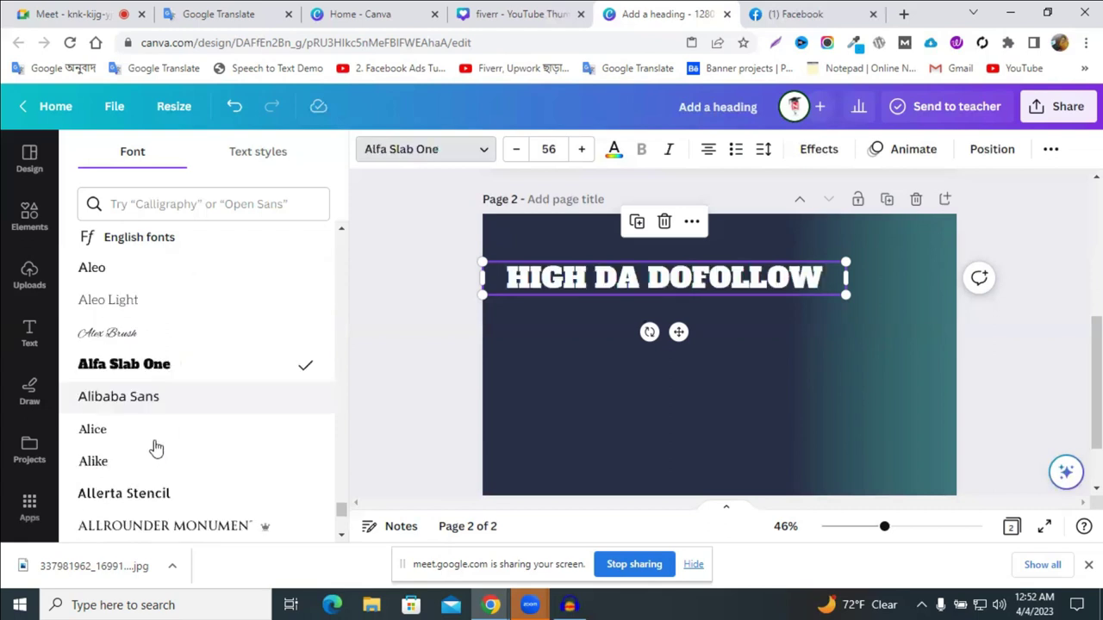
- Set the "HIGH DA DOFOLLOW" heading in the Anton font from the English fonts
scroll(156, 449, down, 3)
scroll(155, 447, down, 3)
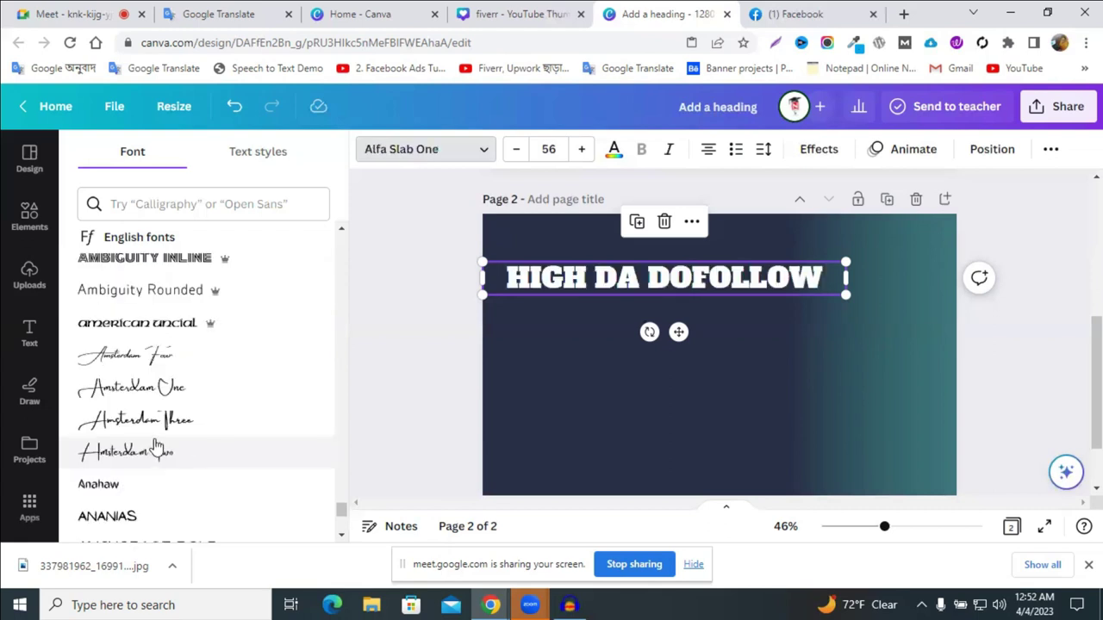
scroll(152, 445, down, 3)
scroll(153, 424, down, 1)
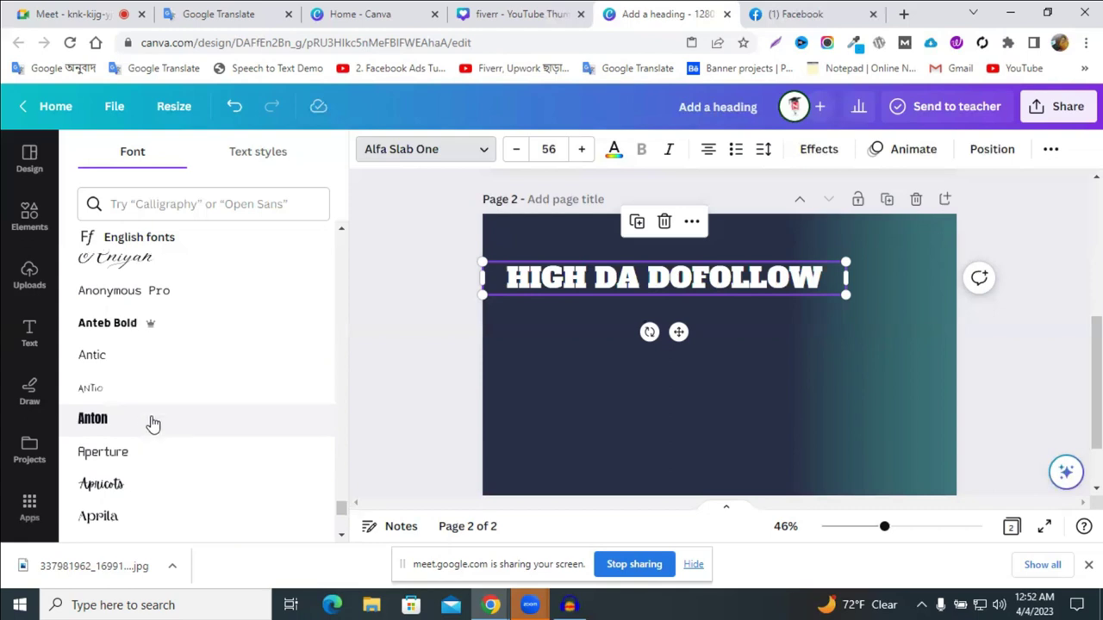
click(153, 424)
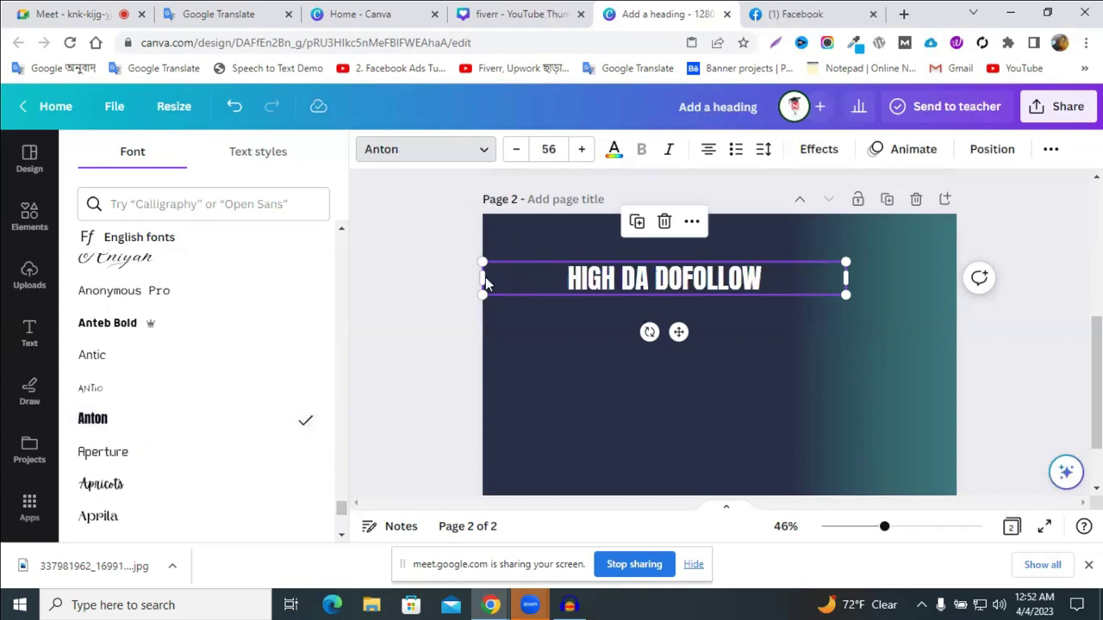
- Fit the heading's text box to its words and enlarge it to a font size of about 91 near the page's upper left
drag(480, 275, 640, 278)
click(1061, 297)
drag(740, 291, 626, 273)
drag(716, 275, 853, 303)
click(991, 283)
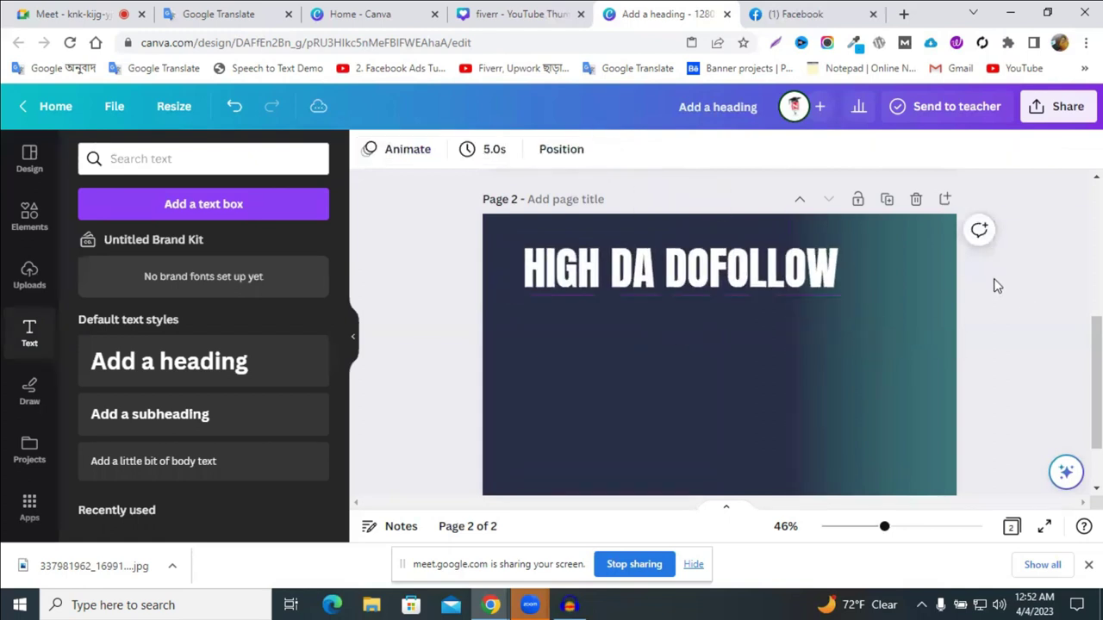
- Apply the Shadow effect to the heading and colour the shadow with the black document colour
click(705, 267)
click(823, 151)
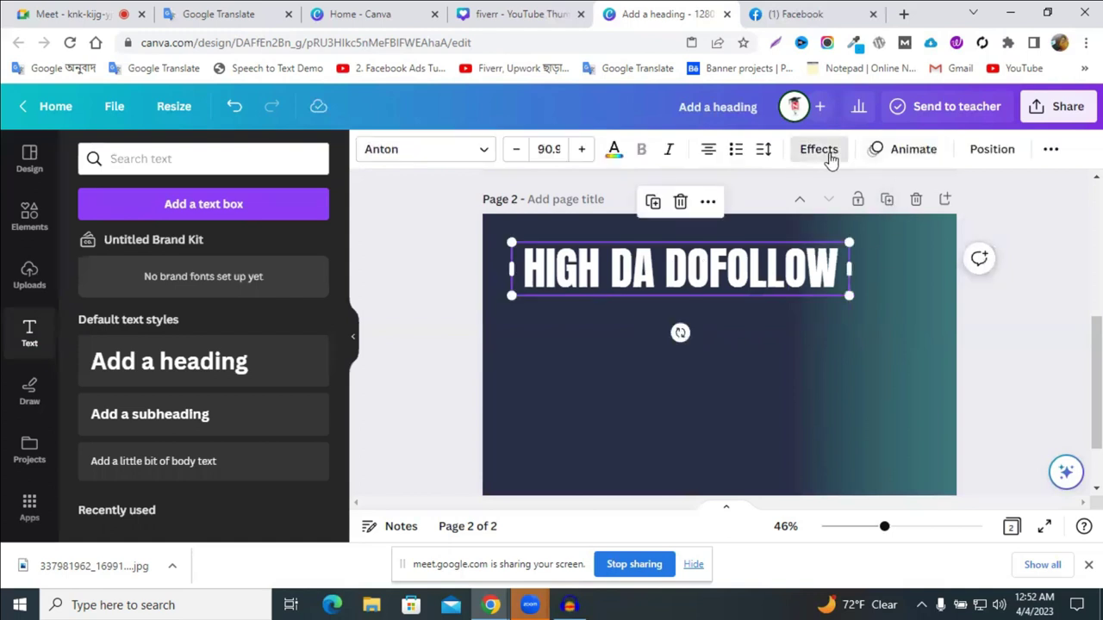
click(188, 276)
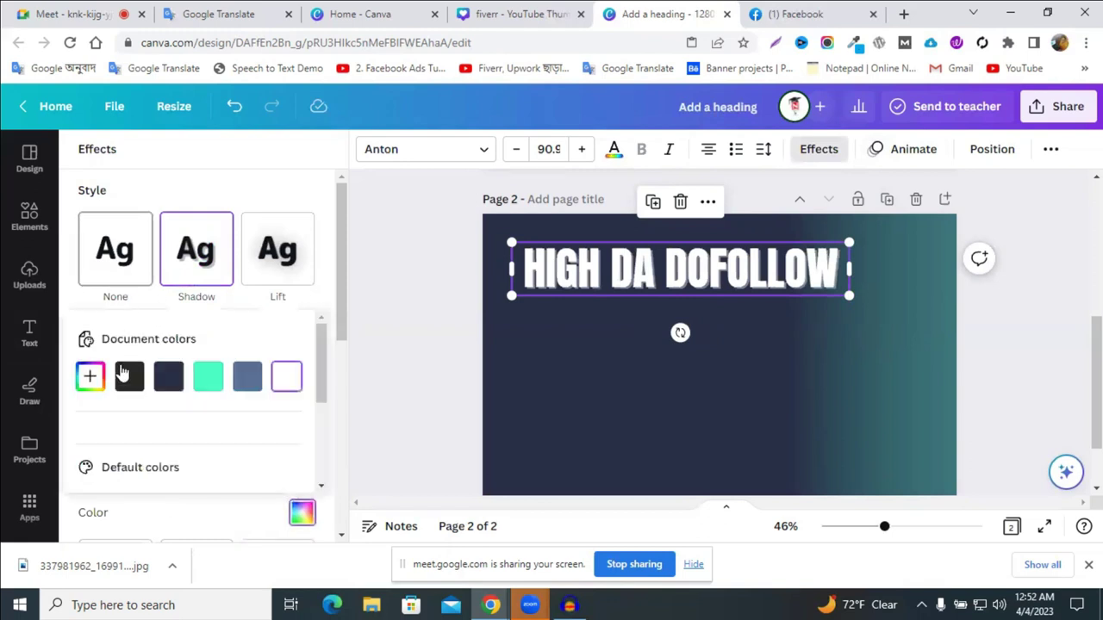
click(128, 378)
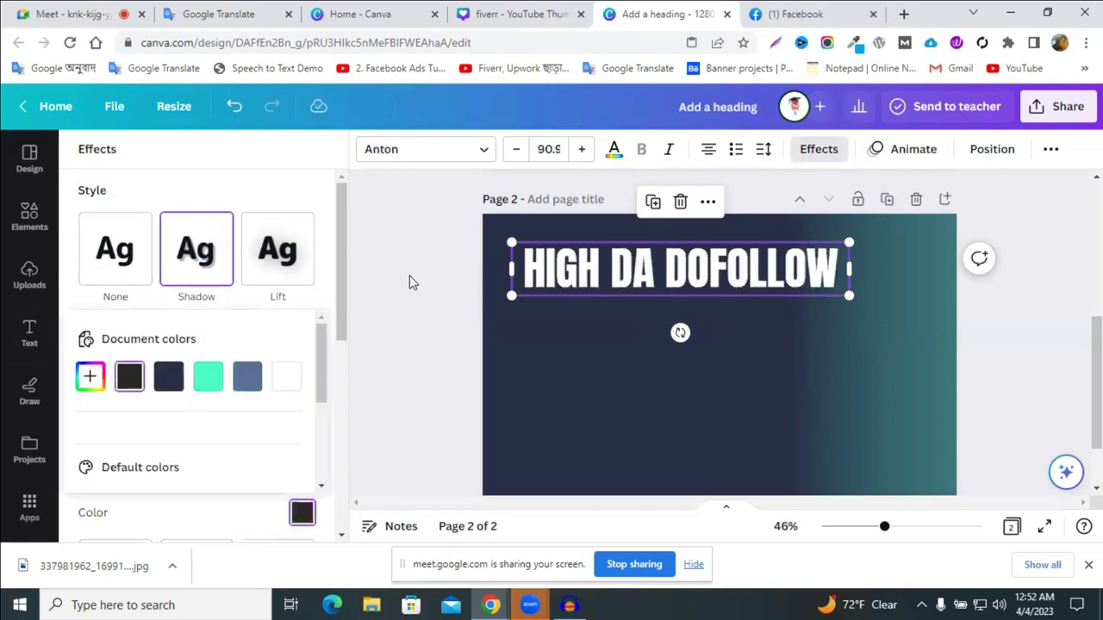
click(411, 282)
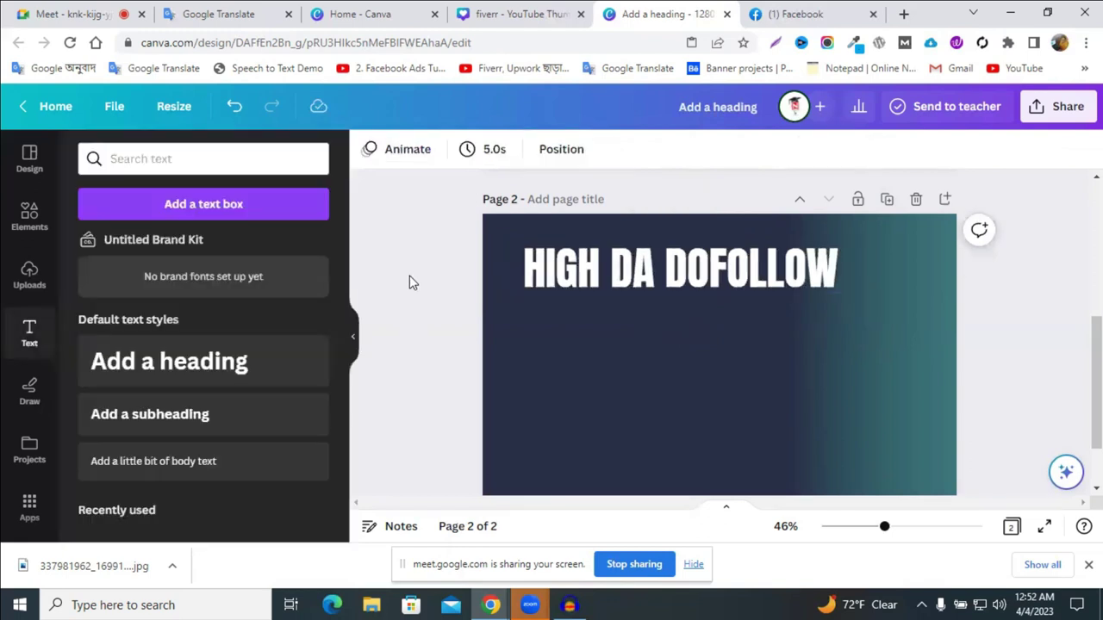
- Duplicate the "HIGH DA DOFOLLOW" heading and place the copy directly beneath the original
click(635, 279)
key(ctrl+d)
drag(624, 272, 620, 325)
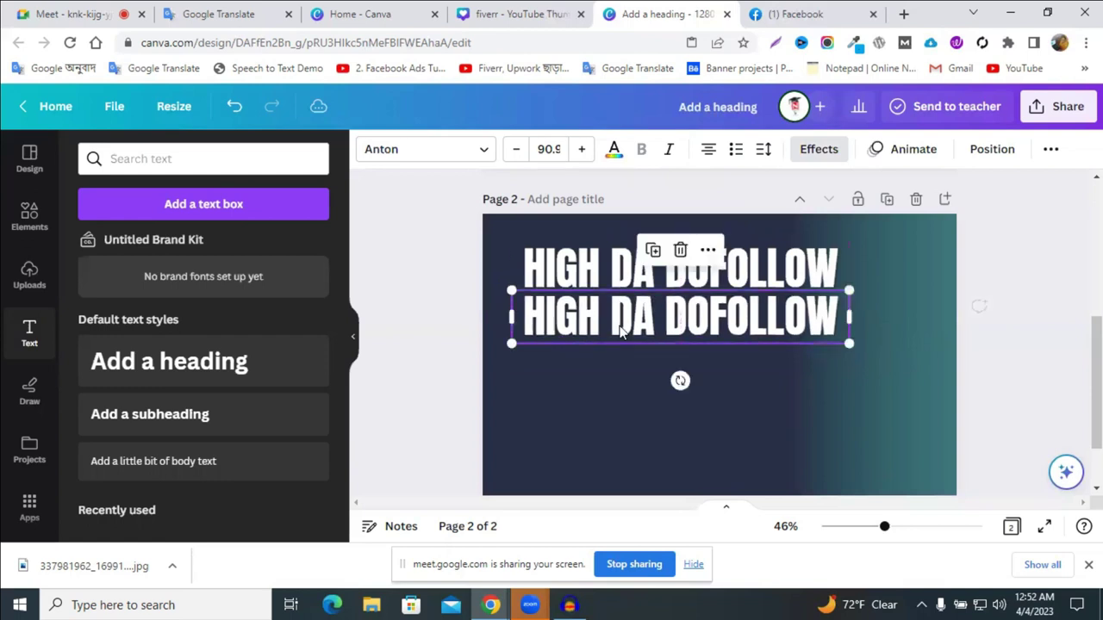
- Replace the lower copy's text with "DA 50+"
triple_click(621, 325)
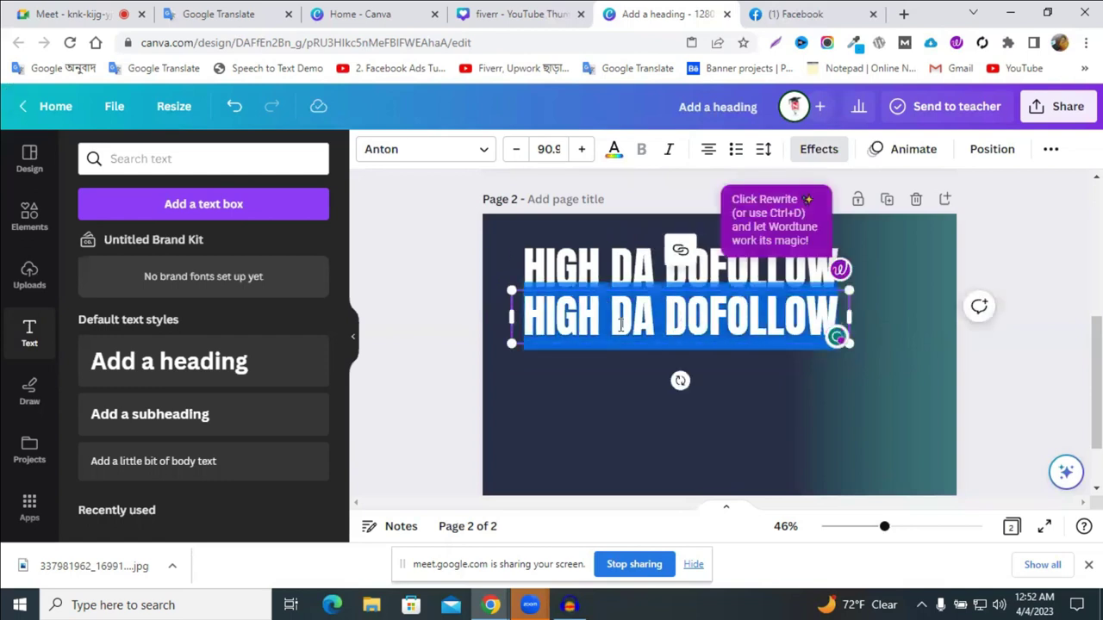
text(DA)
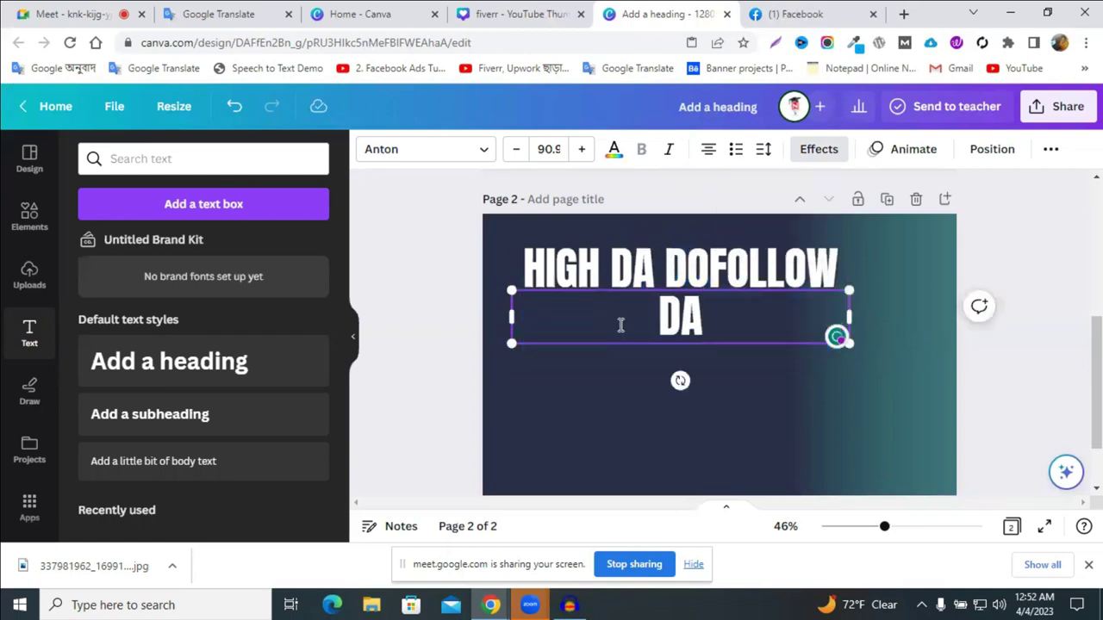
text(%))
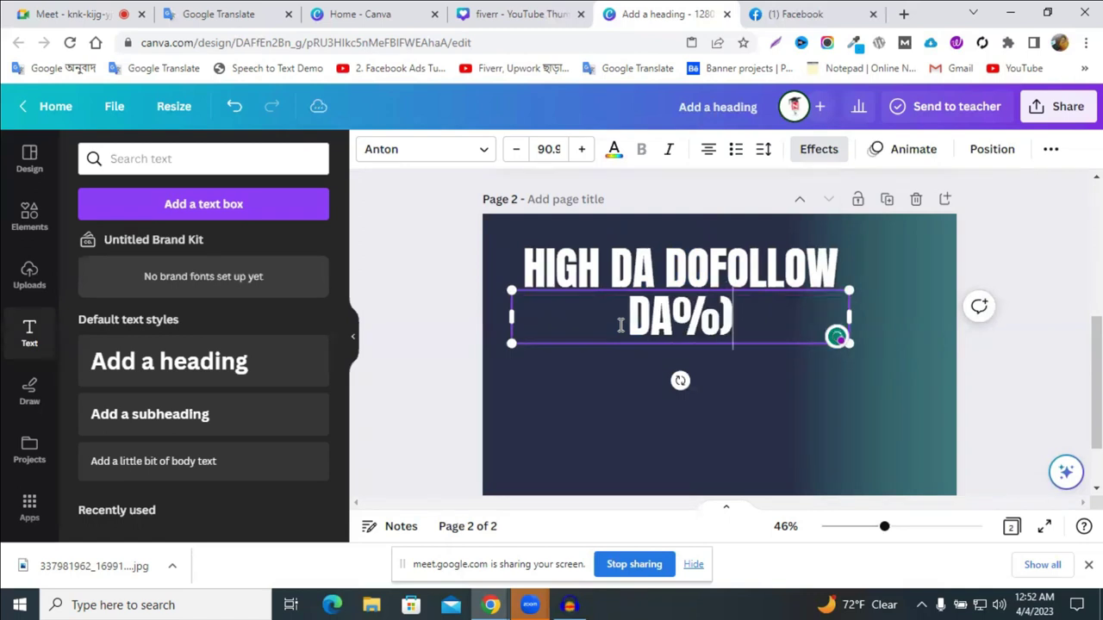
key(BackSpace)
key(BackSpace)
text(5)
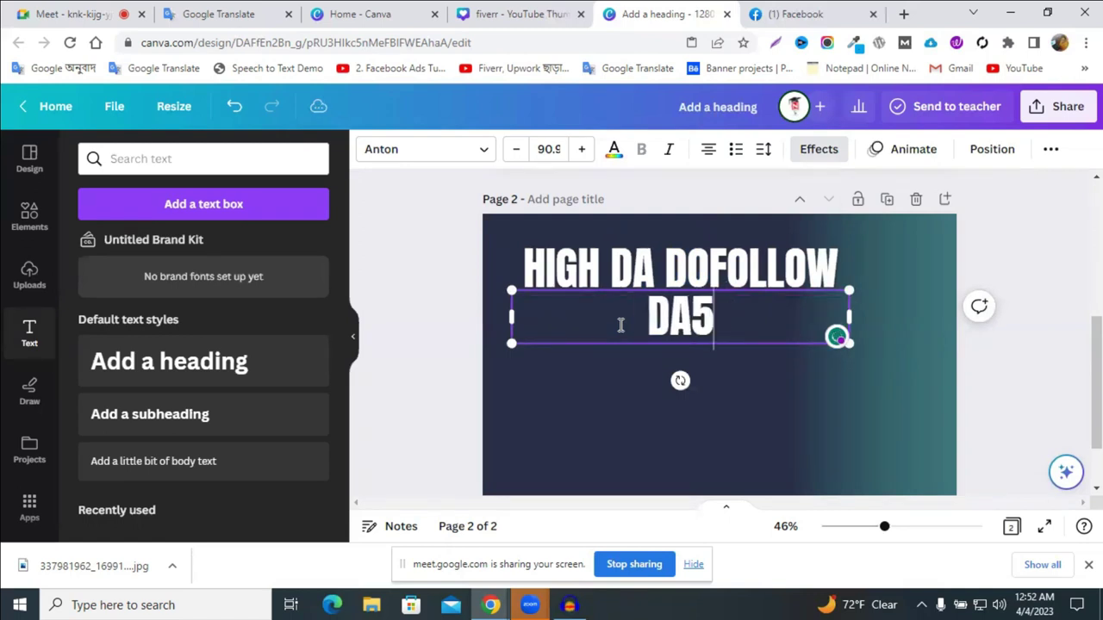
text(0+)
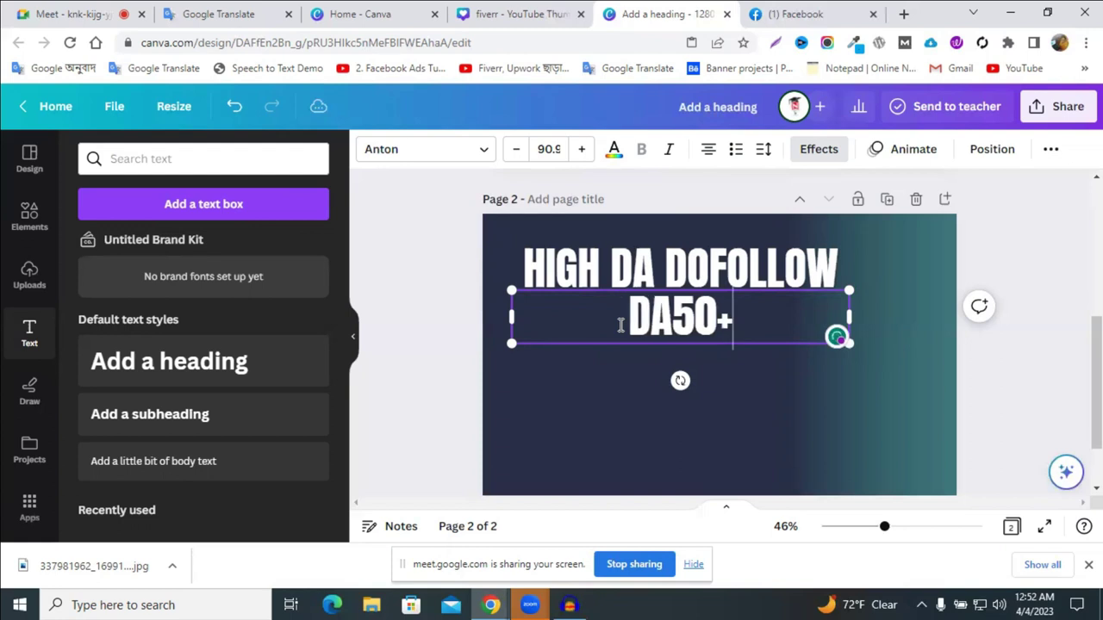
click(674, 314)
click(751, 340)
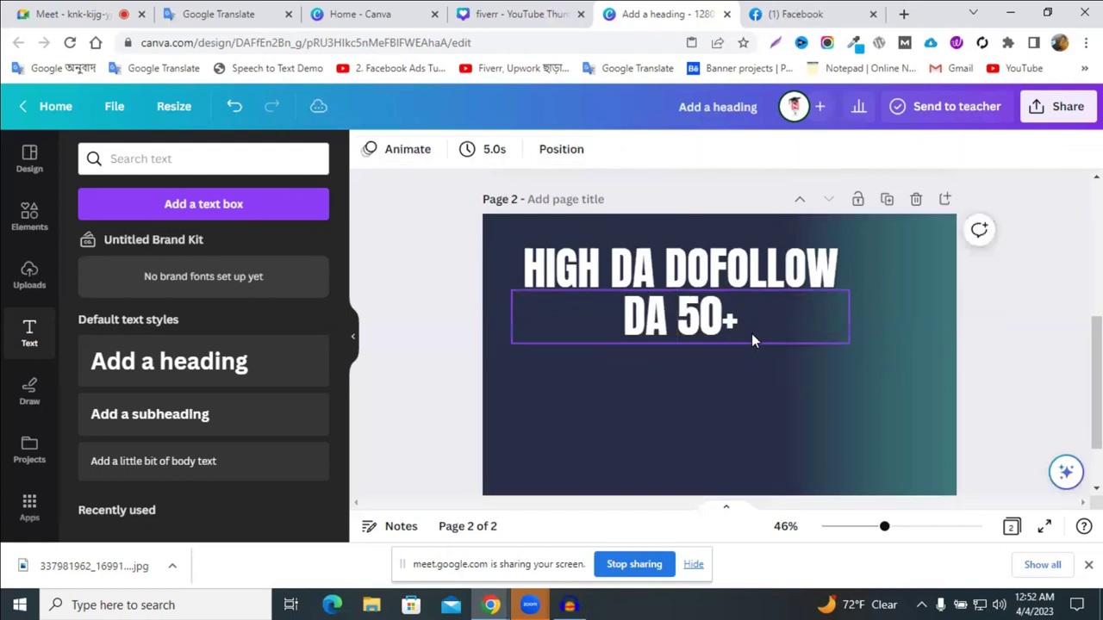
- Narrow the "DA 50+" text box, enlarge its text to font size 176 and align it with the left edge of the heading above
drag(720, 312, 625, 315)
drag(405, 321, 592, 339)
click(672, 349)
drag(669, 354, 771, 385)
click(411, 296)
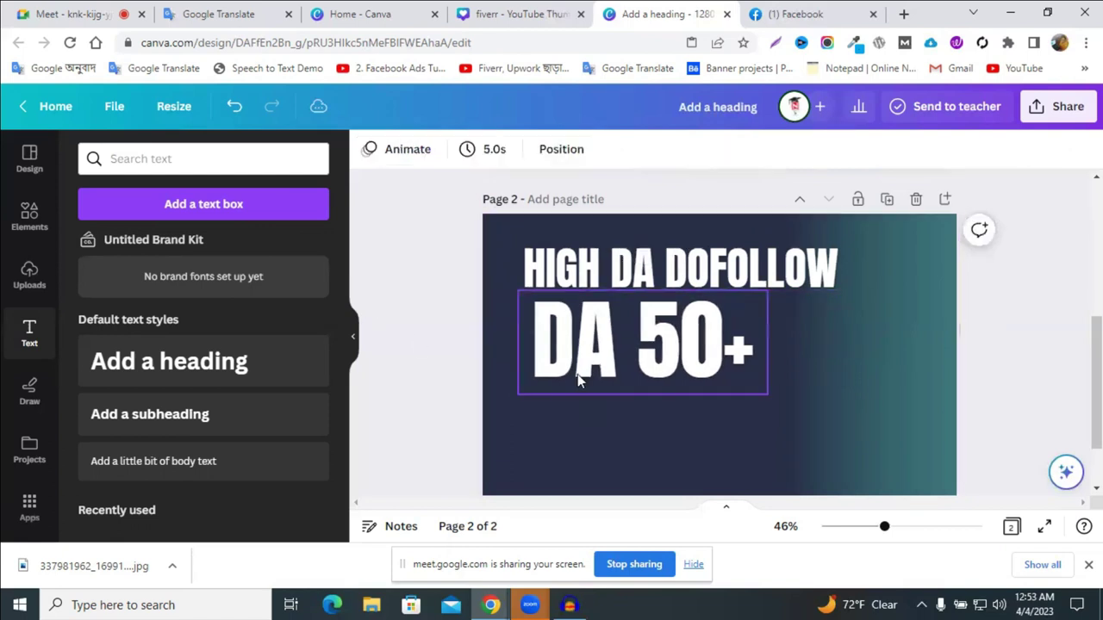
drag(566, 372, 568, 374)
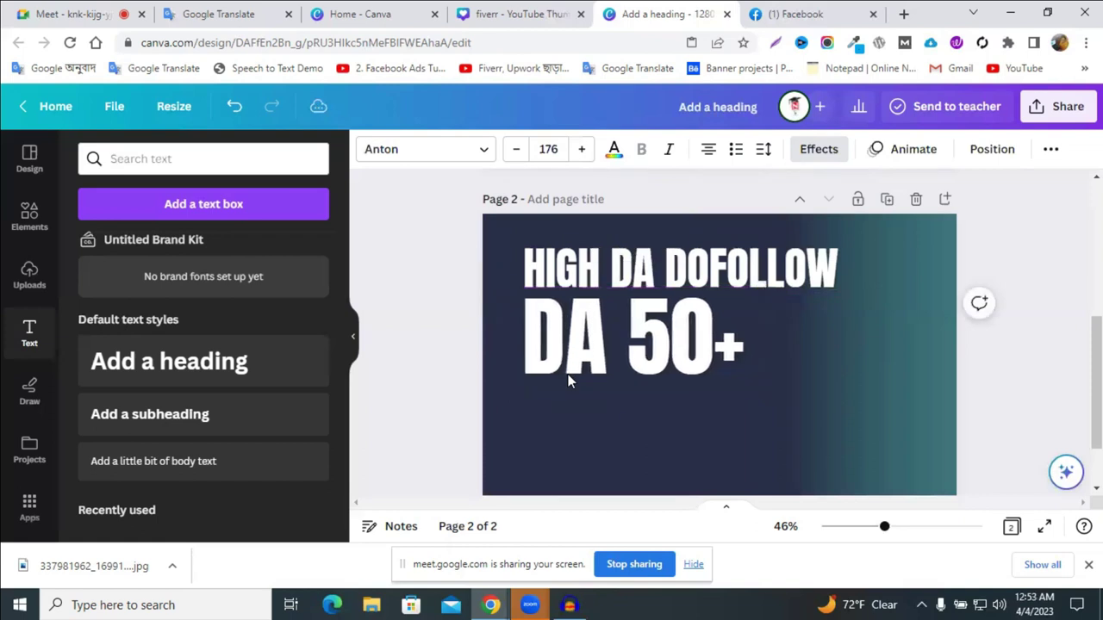
click(568, 374)
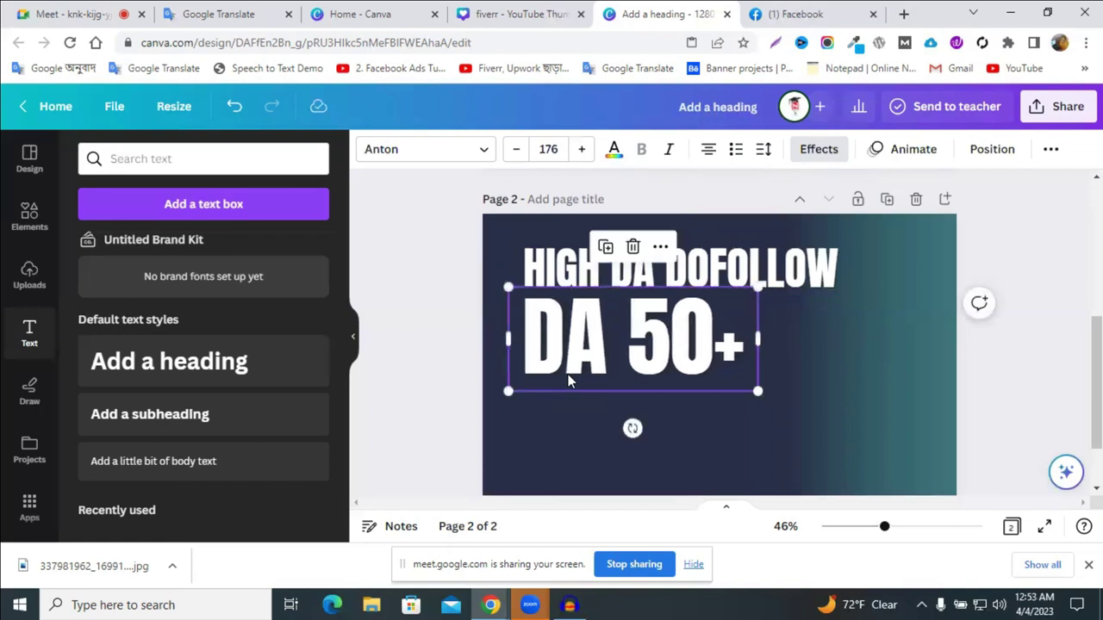
- Nudge the "DA 50+" text slightly upward so it sits closer beneath the "HIGH DA DOFOLLOW" heading
click(1042, 345)
click(648, 346)
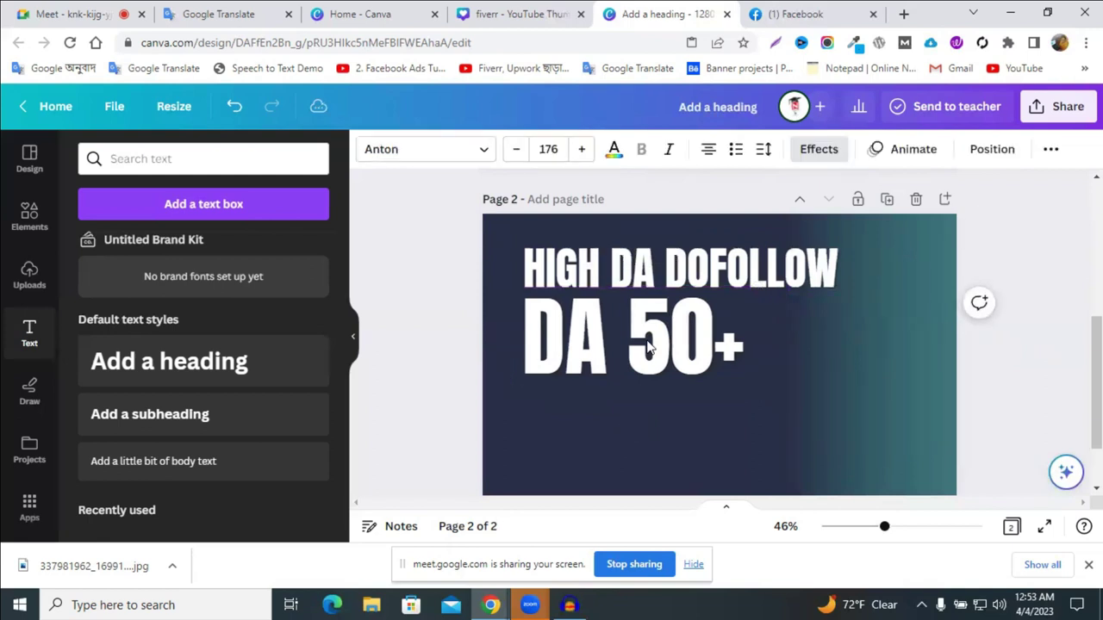
key(Up)
key(Up)
key(Up)
key(Up)
key(Up)
key(Up)
key(Up)
key(Up)
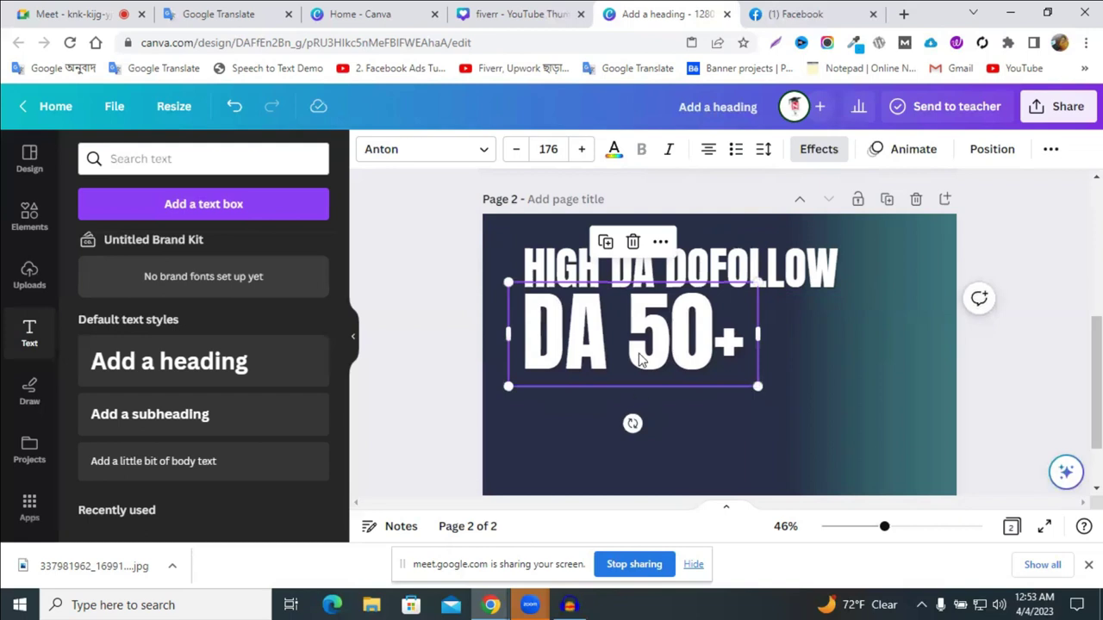
- Colour the "DA 50+" text with the golden yellow from the reference image's photo colours
scroll(546, 290, down, 1)
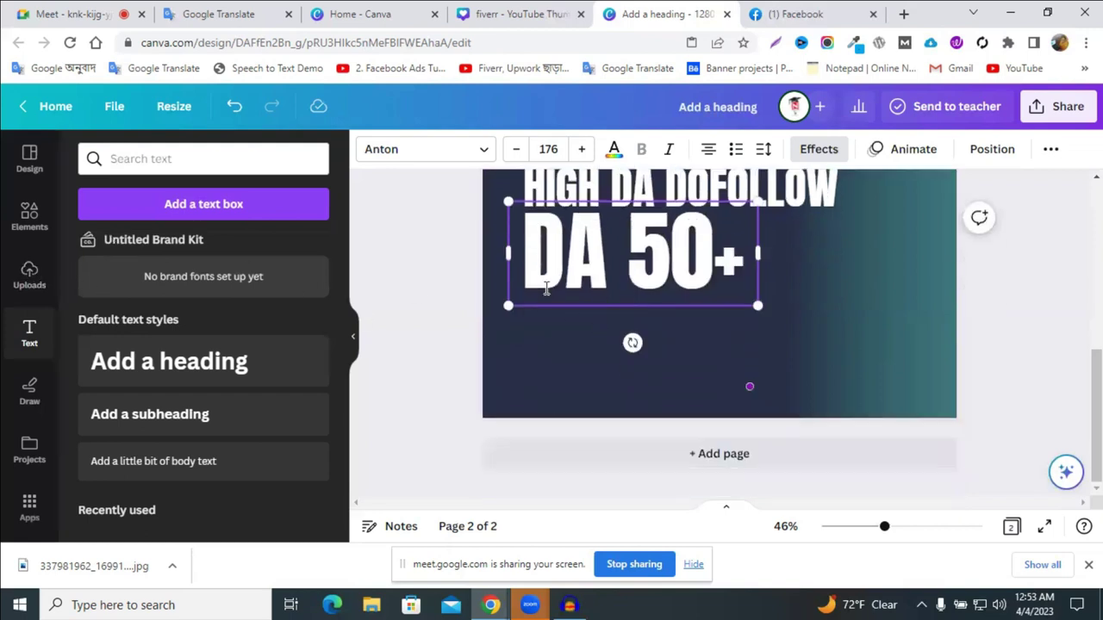
click(402, 291)
click(560, 267)
click(613, 152)
click(181, 477)
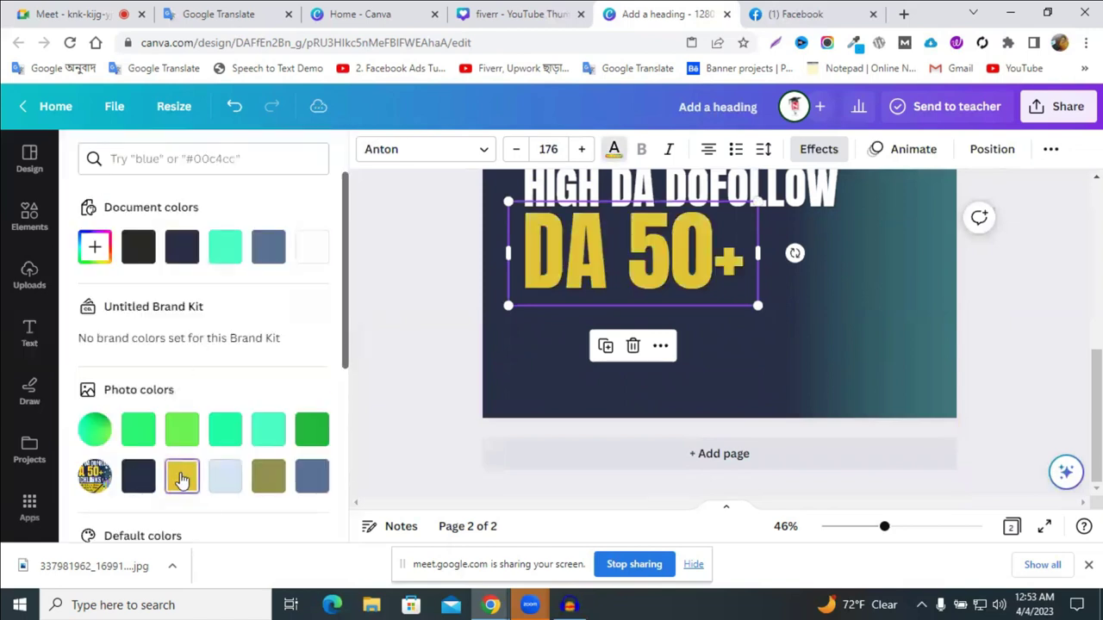
scroll(435, 316, up, 2)
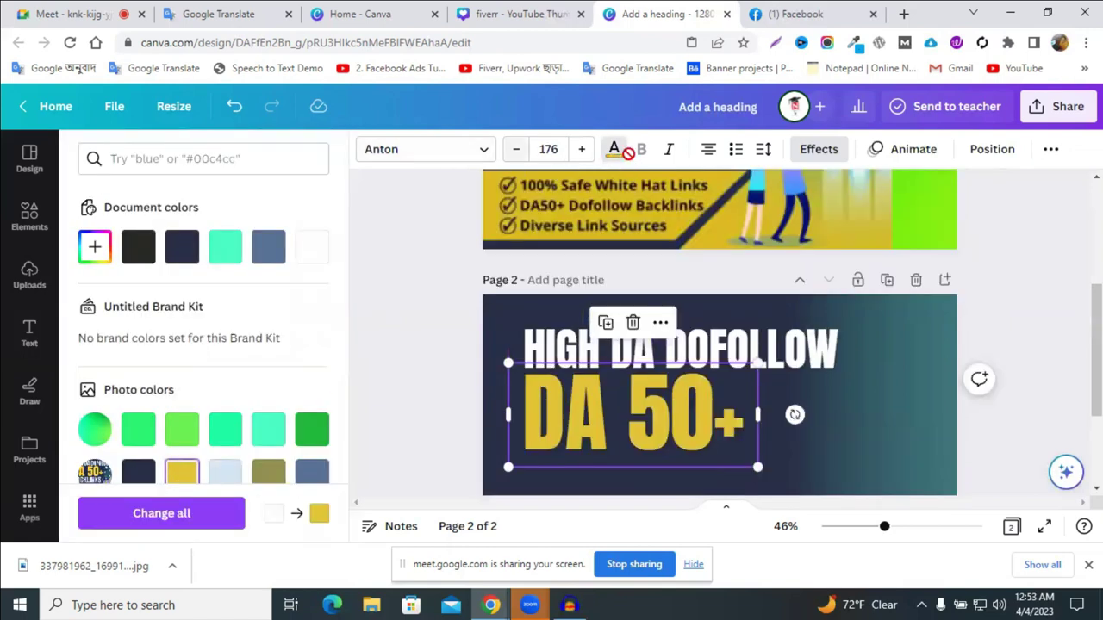
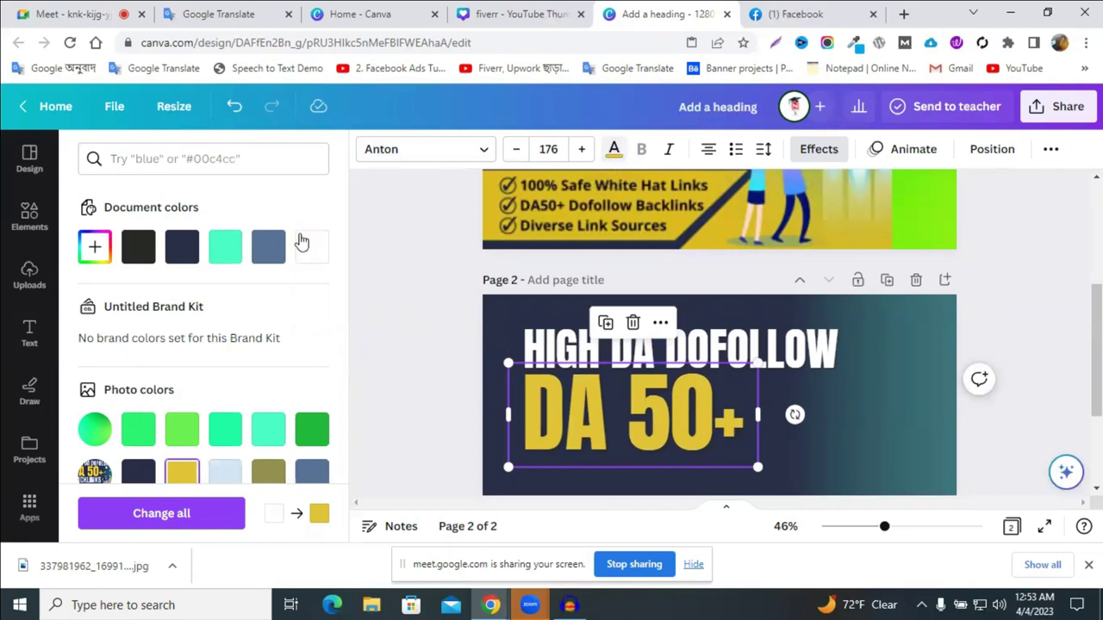
- Brighten the "DA 50+" text to the custom yellow #FFD807
click(101, 251)
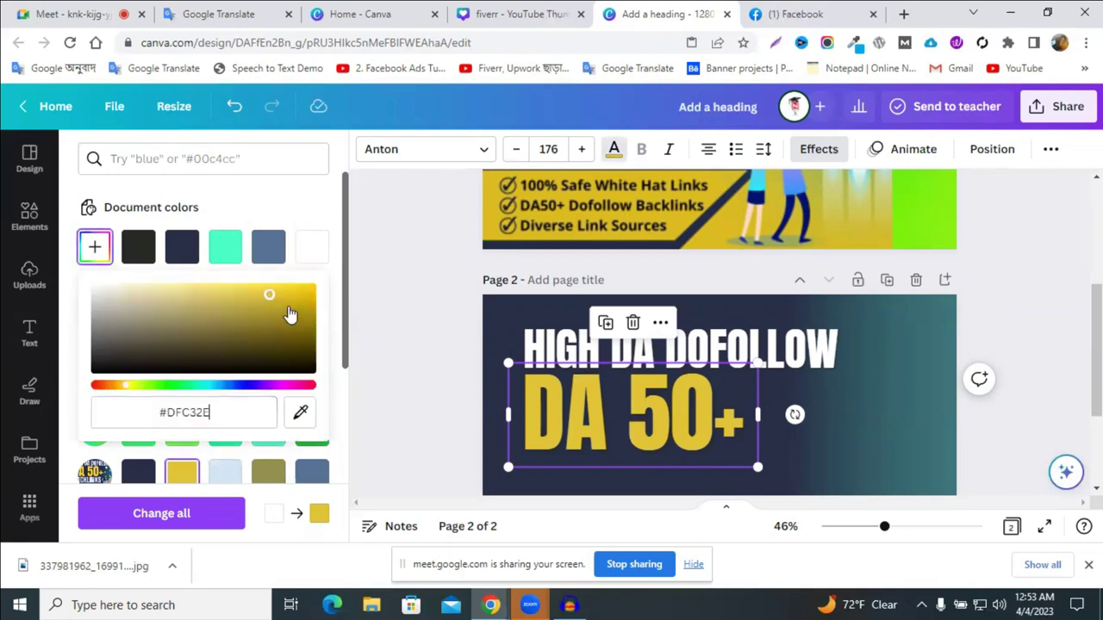
key(Escape)
click(94, 251)
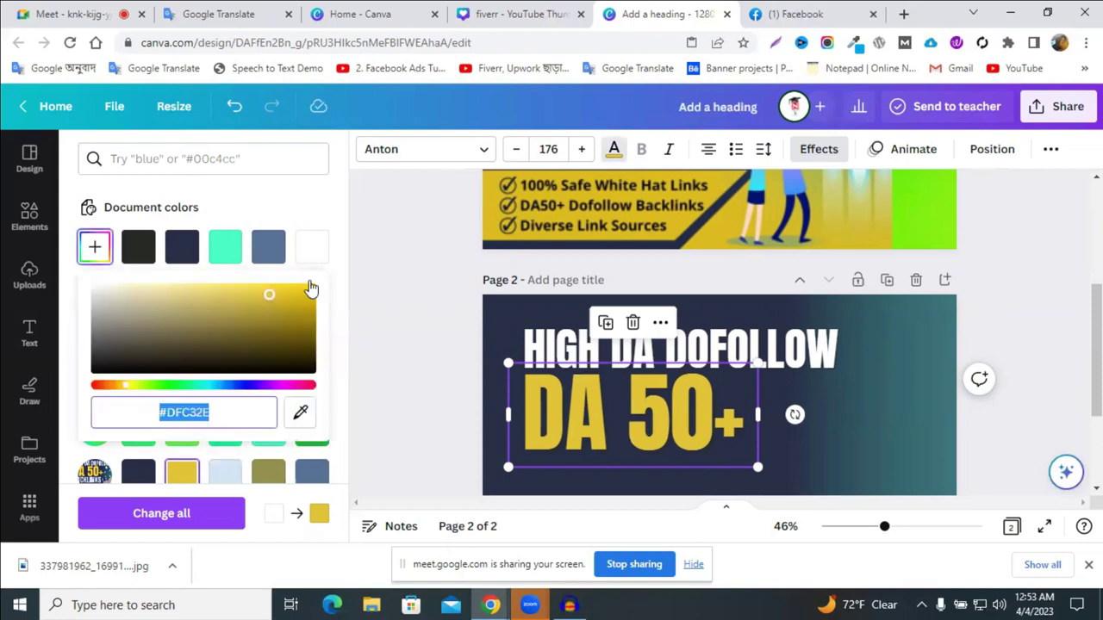
click(312, 287)
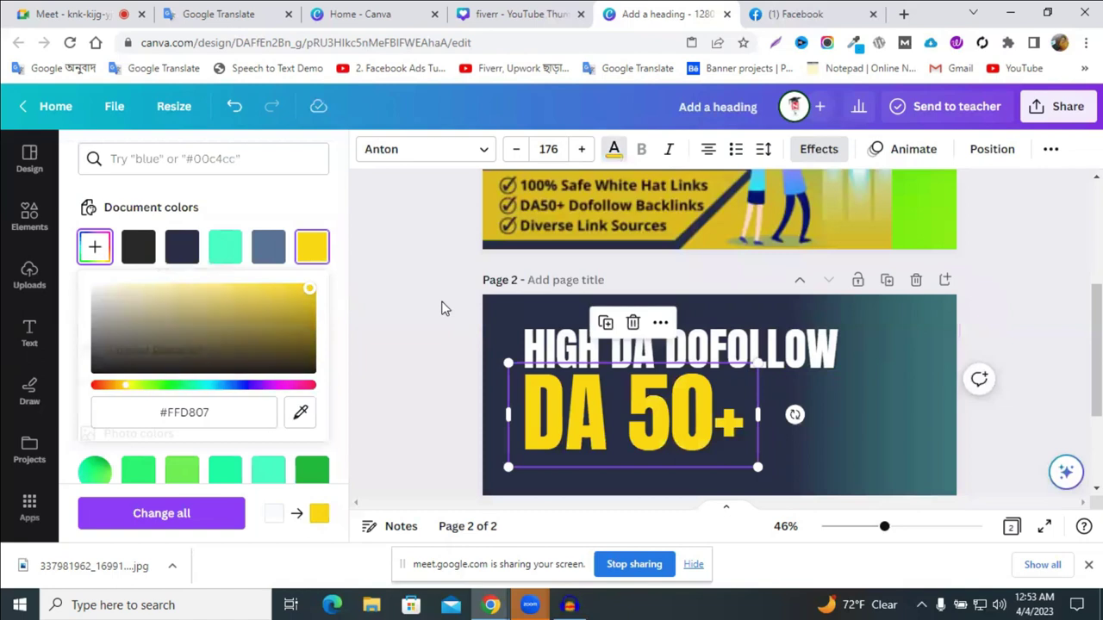
click(443, 308)
- Clear the previous element search and open the full Lines & Shapes collection
scroll(1051, 424, down, 2)
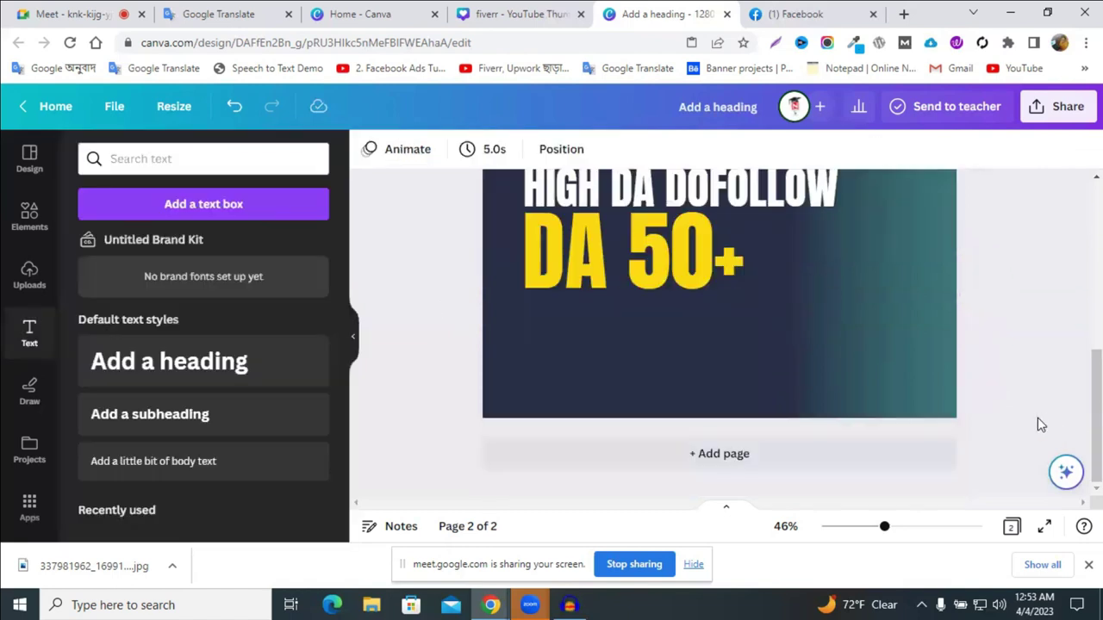
scroll(1038, 420, up, 3)
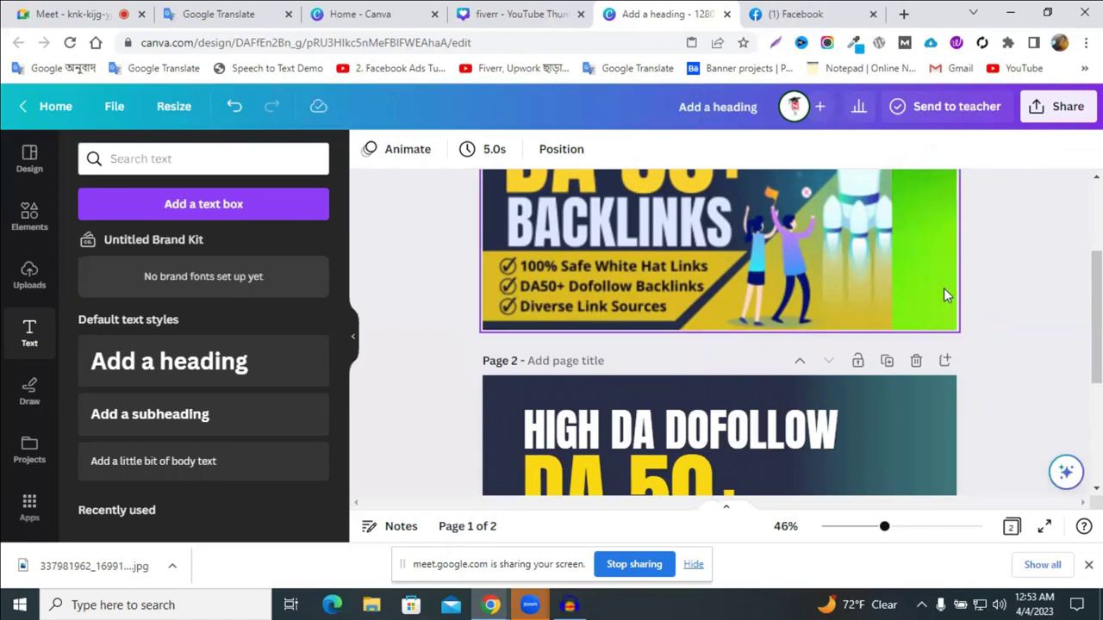
scroll(943, 288, down, 1)
scroll(983, 328, down, 1)
scroll(984, 338, up, 1)
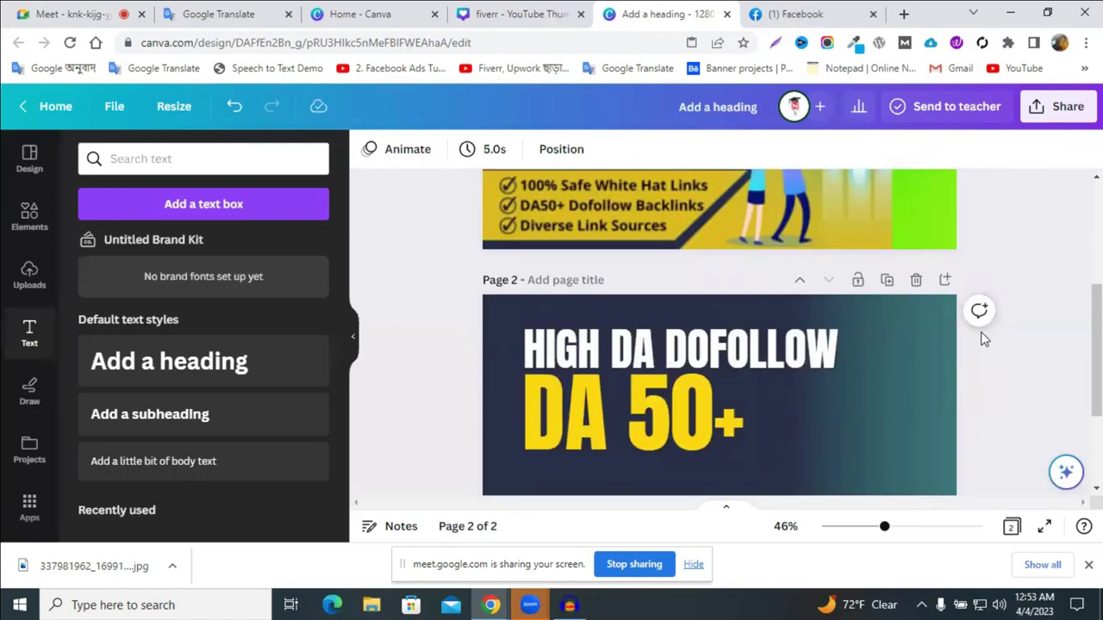
click(31, 218)
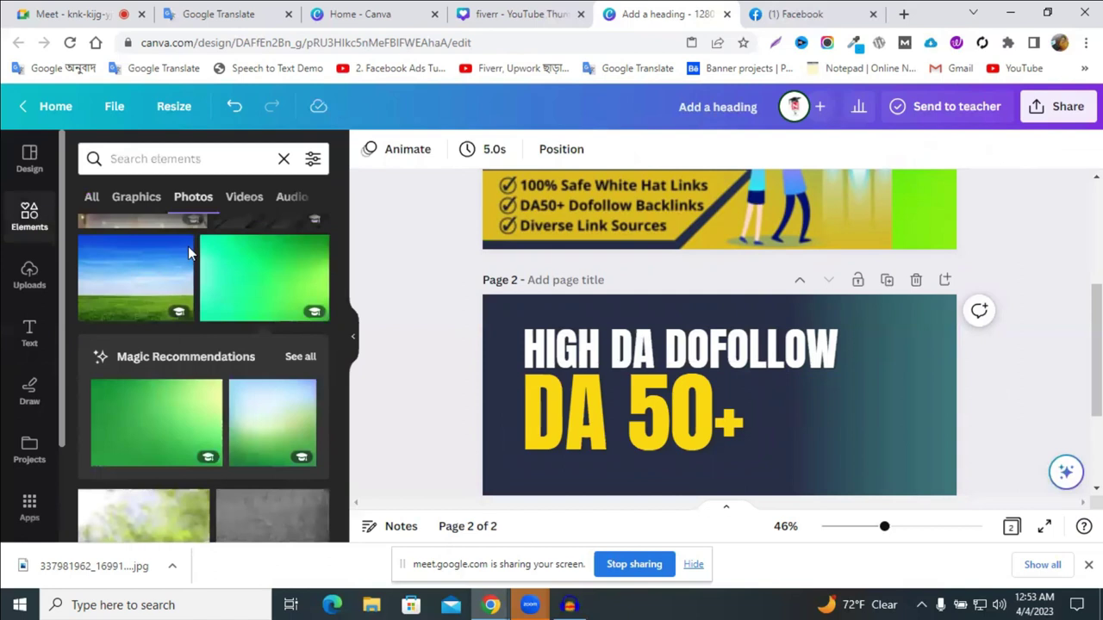
scroll(1021, 446, down, 2)
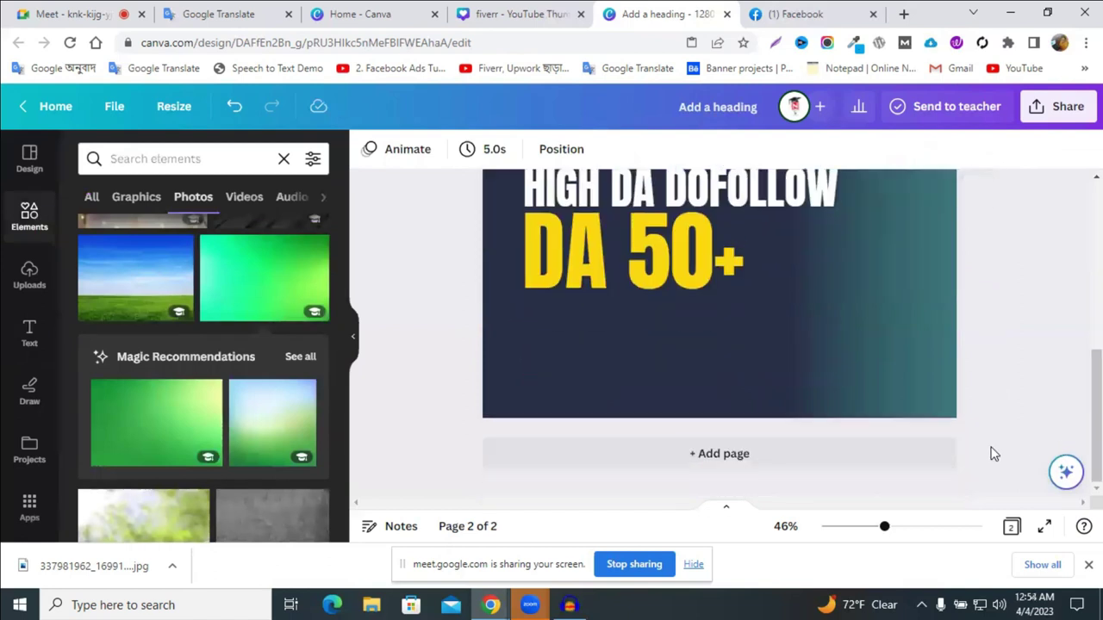
click(285, 160)
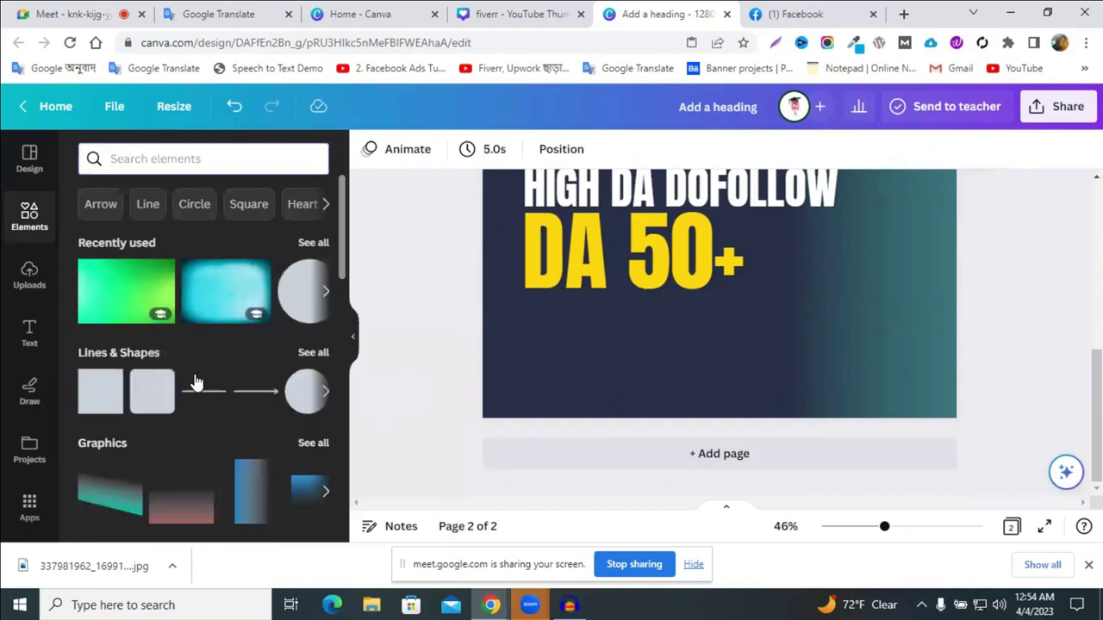
click(311, 355)
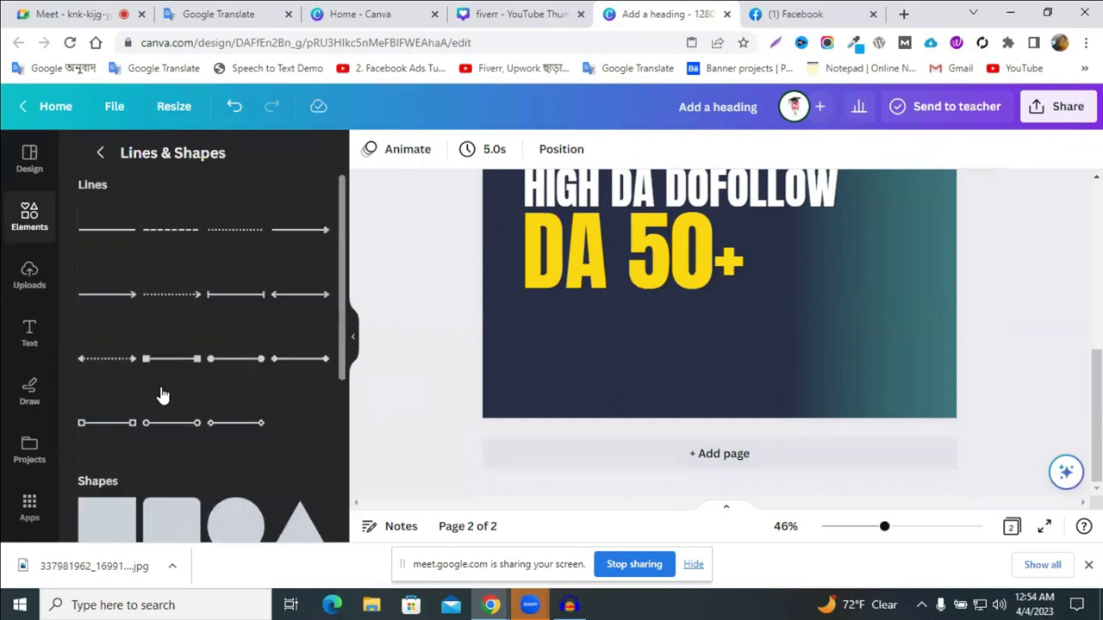
- Add the right-leaning parallelogram shape to page 2
scroll(162, 394, down, 3)
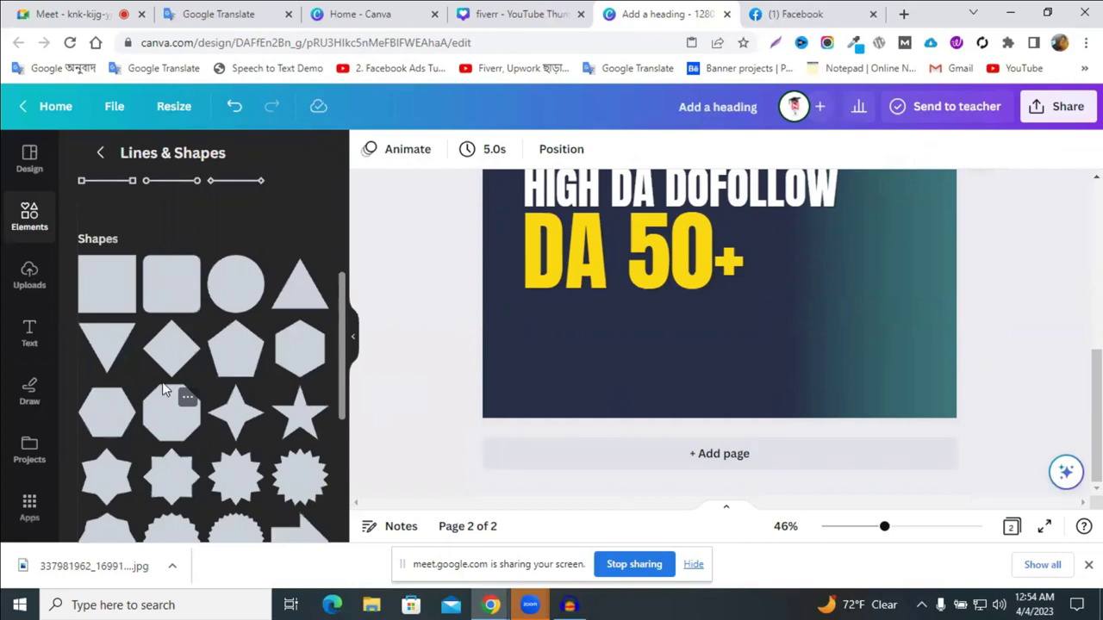
scroll(250, 358, down, 2)
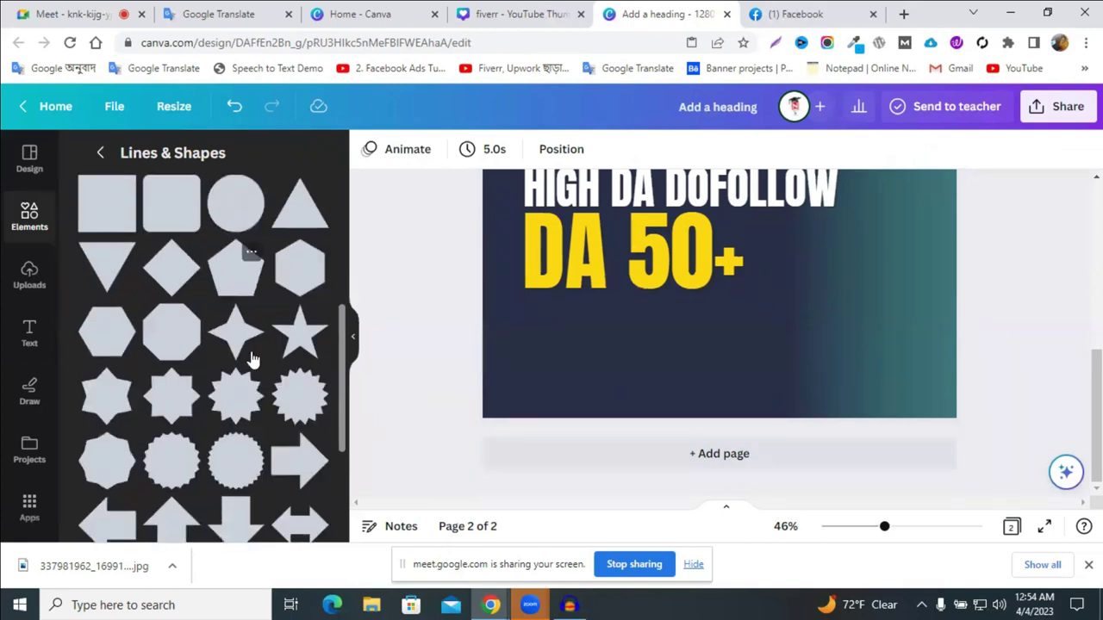
scroll(250, 357, down, 3)
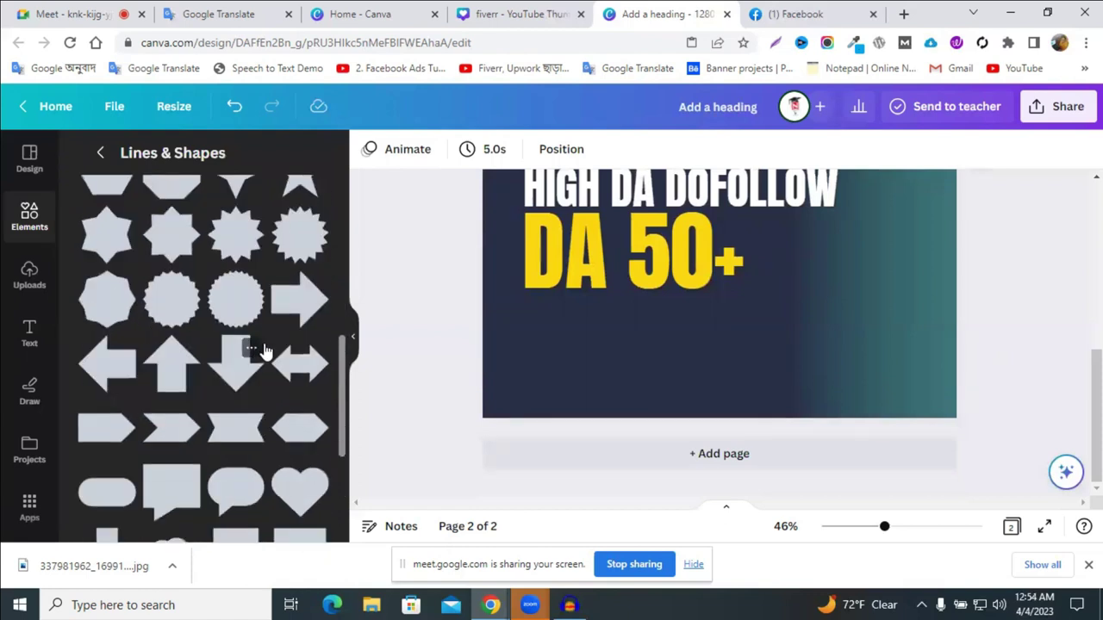
scroll(266, 351, down, 3)
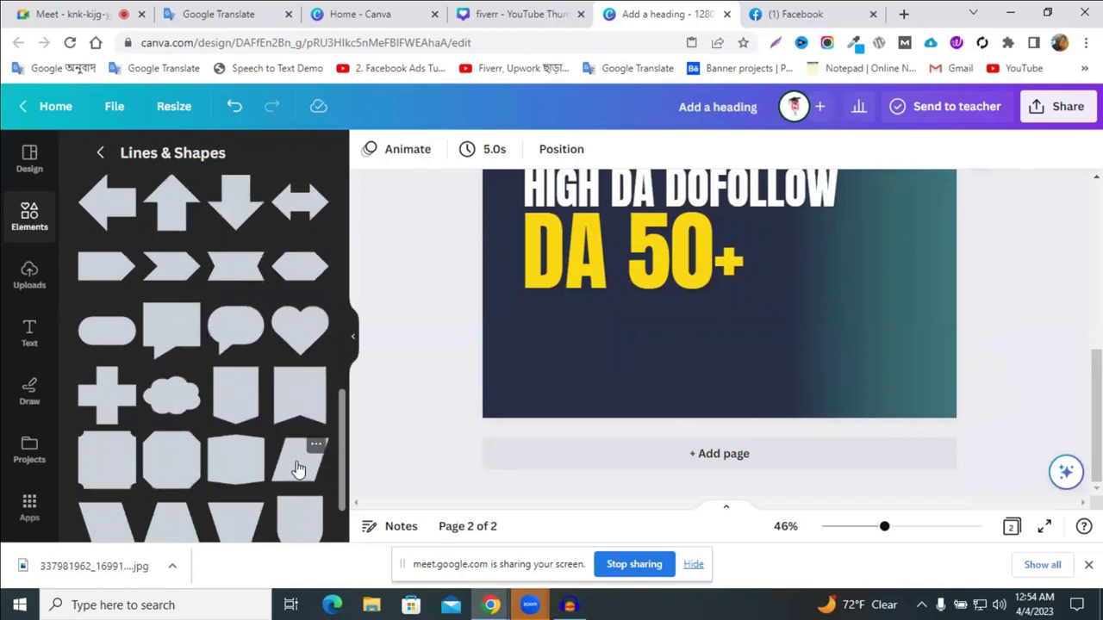
scroll(295, 460, down, 2)
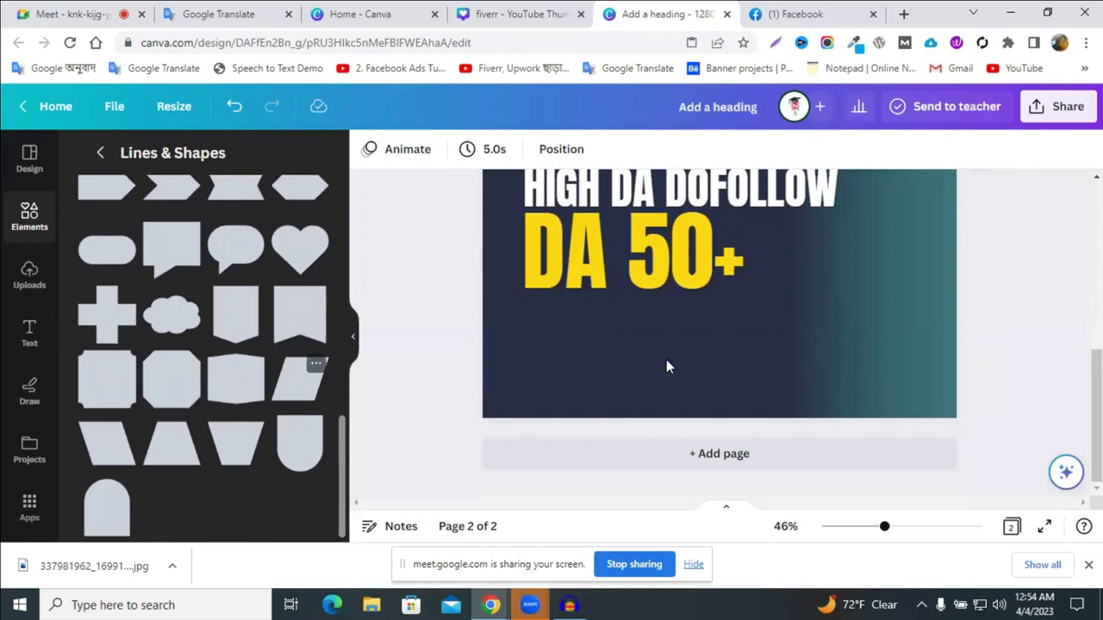
click(297, 384)
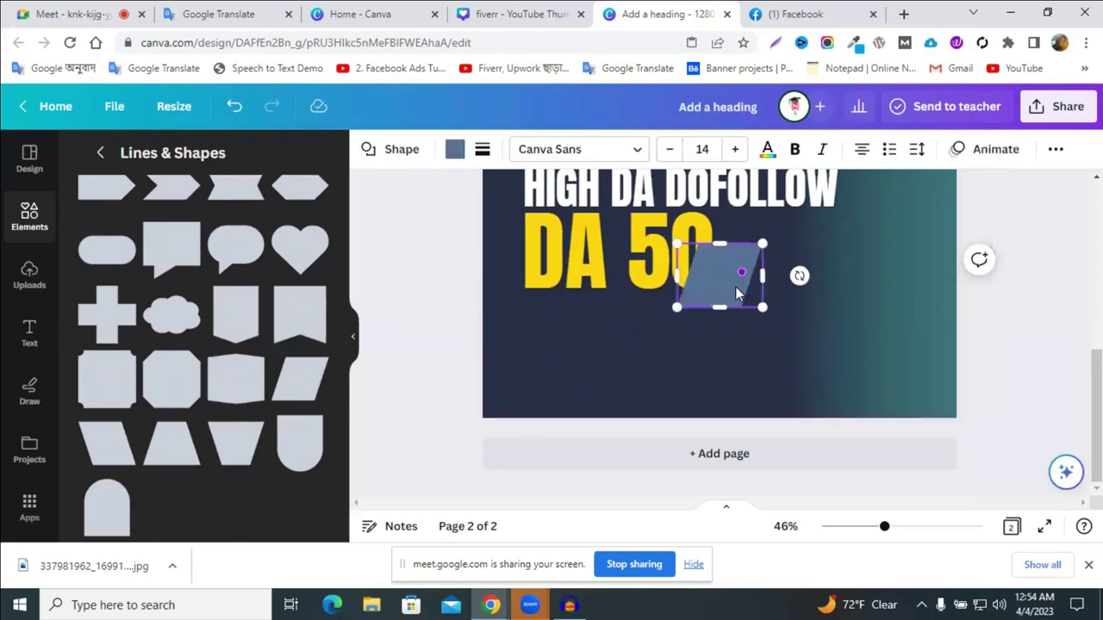
- Place the parallelogram below "DA 50+", stretch it past the page's left edge and make it taller to form a banner
drag(737, 284, 742, 360)
drag(635, 348, 269, 336)
drag(434, 342, 435, 343)
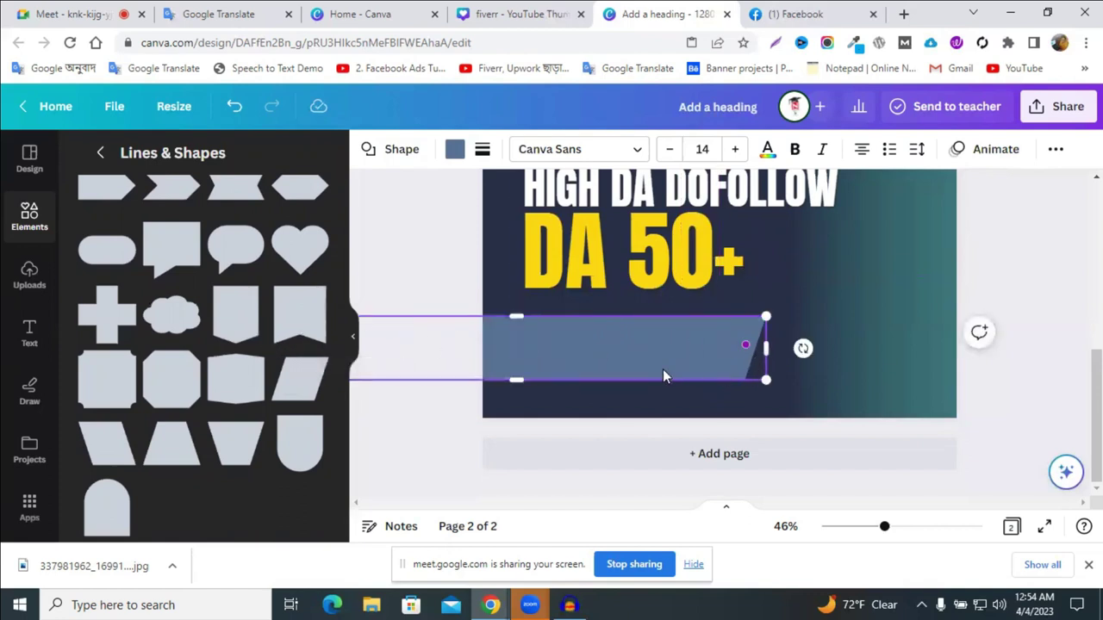
drag(518, 389, 523, 406)
mouse_move(669, 355)
mouse_down()
mouse_move(687, 347)
mouse_move(674, 341)
mouse_up()
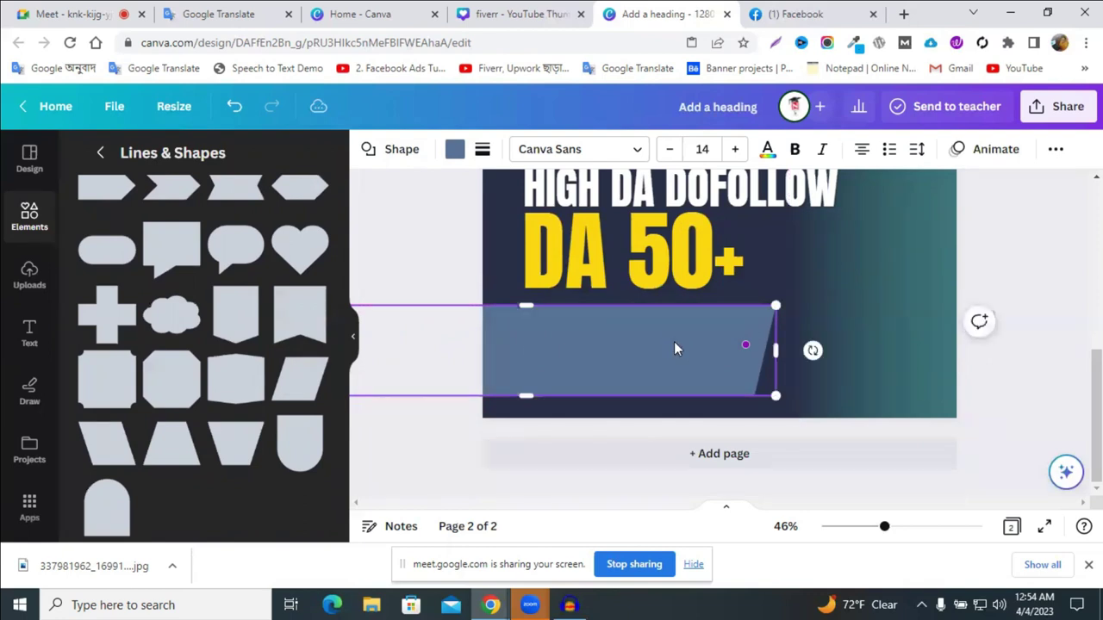
- Fill the parallelogram banner with the yellow document colour used for "DA 50+"
click(454, 151)
click(95, 290)
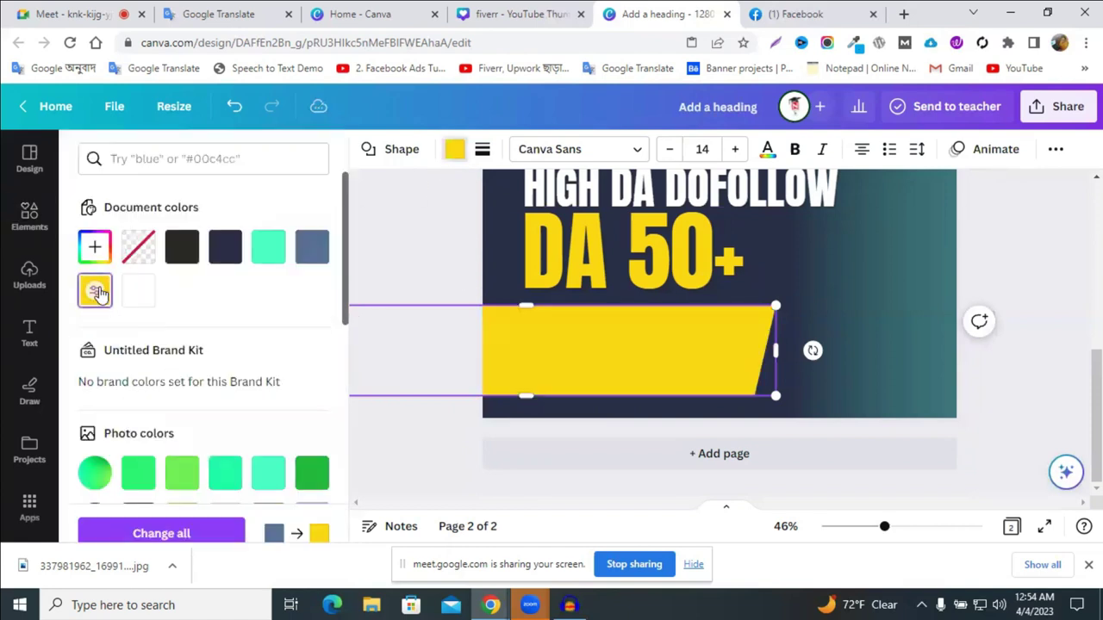
click(433, 225)
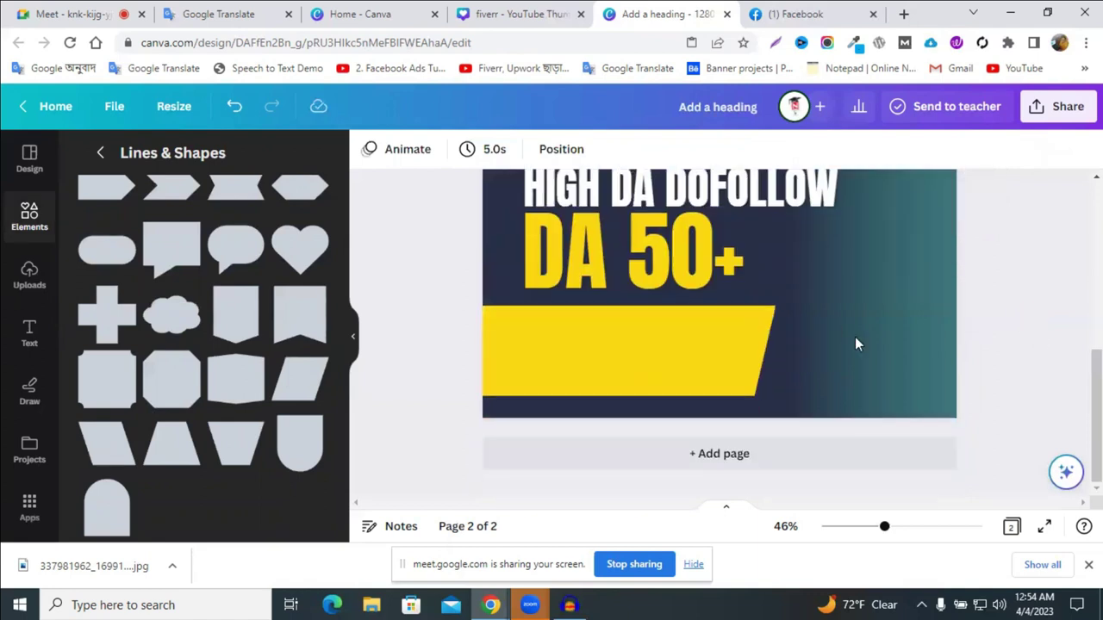
- Shift the yellow banner up and slightly right beneath "DA 50+", and extend its height almost to the page's bottom edge
click(692, 358)
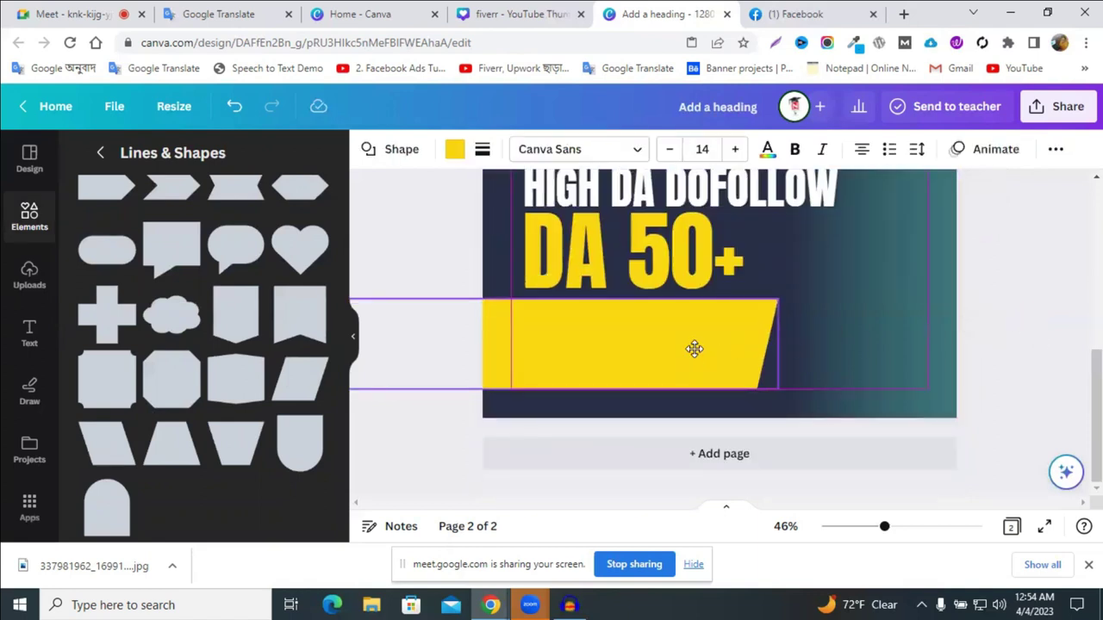
drag(697, 347, 707, 348)
drag(636, 384, 648, 409)
click(1024, 326)
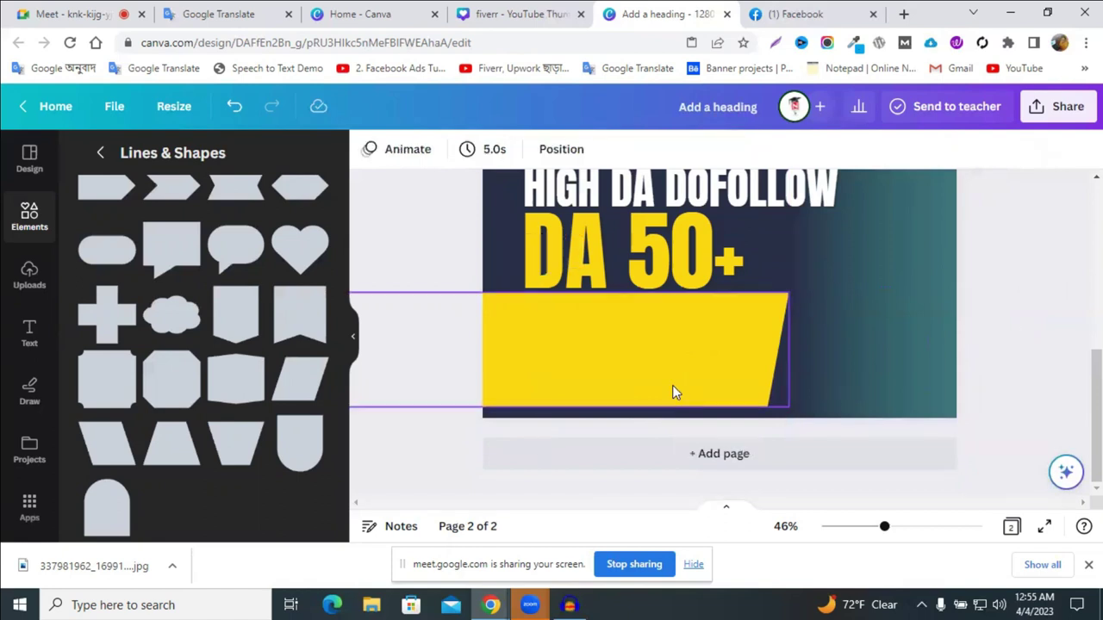
click(673, 385)
mouse_move(789, 350)
mouse_down()
mouse_move(813, 348)
mouse_move(790, 353)
mouse_up()
click(1034, 341)
click(772, 364)
- Take the reference thumbnail off page 1 and delete that page from the design
scroll(997, 345, up, 3)
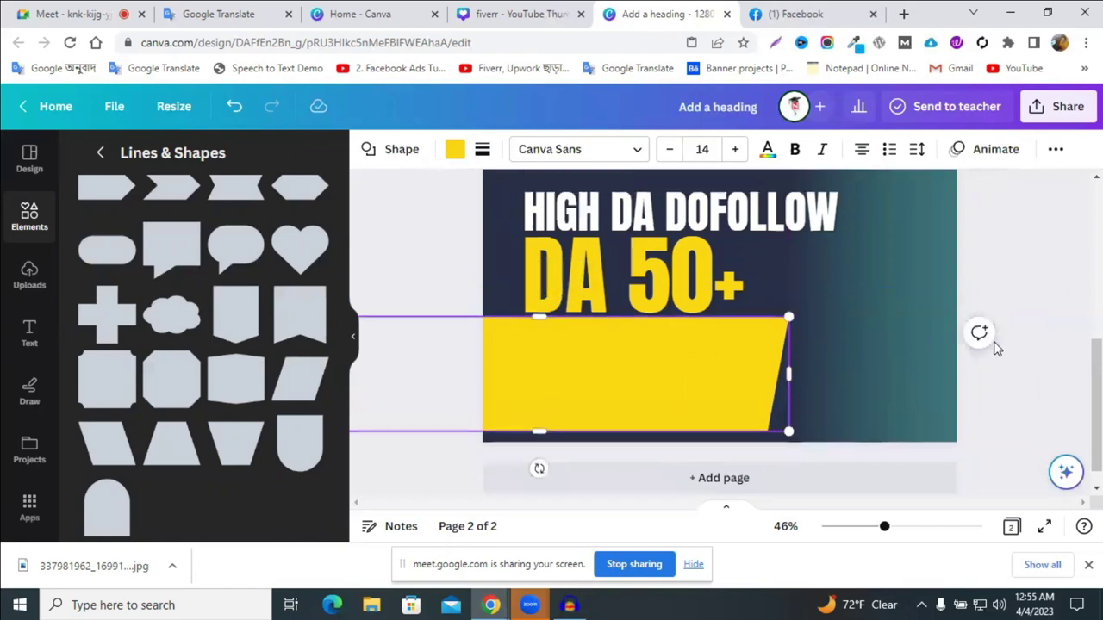
scroll(1037, 322, down, 2)
scroll(1038, 322, up, 2)
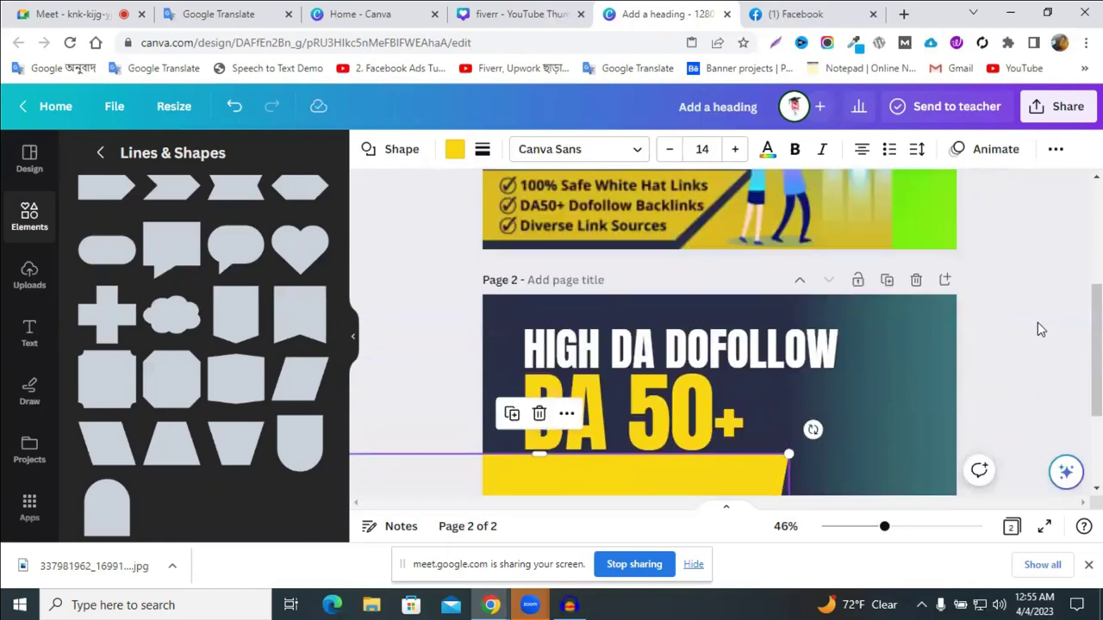
scroll(991, 315, up, 2)
click(752, 310)
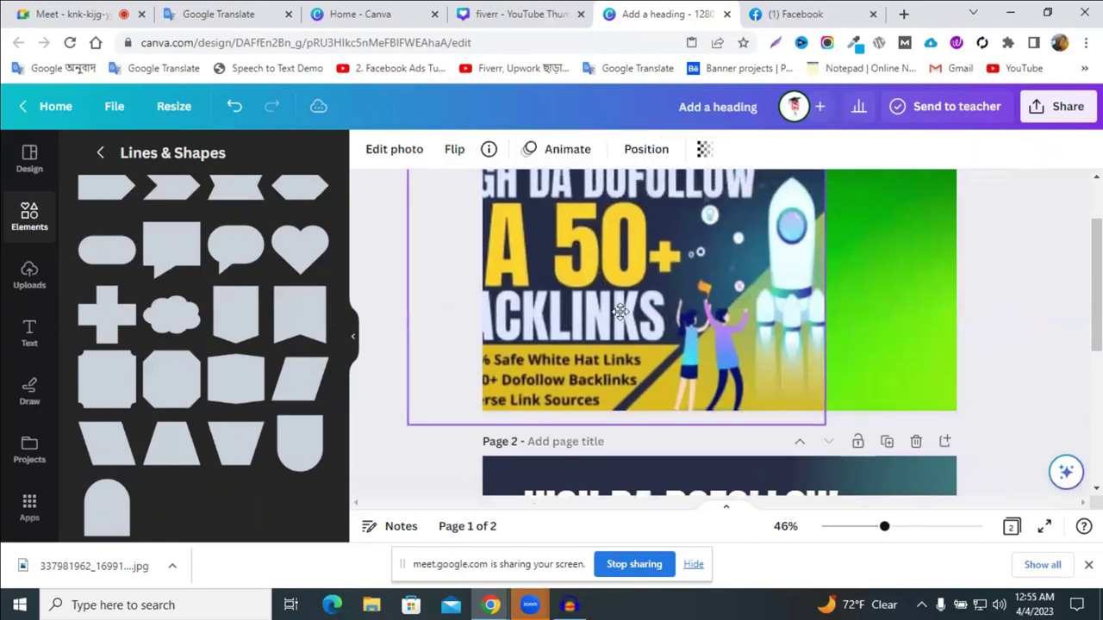
scroll(779, 324, down, 3)
click(916, 236)
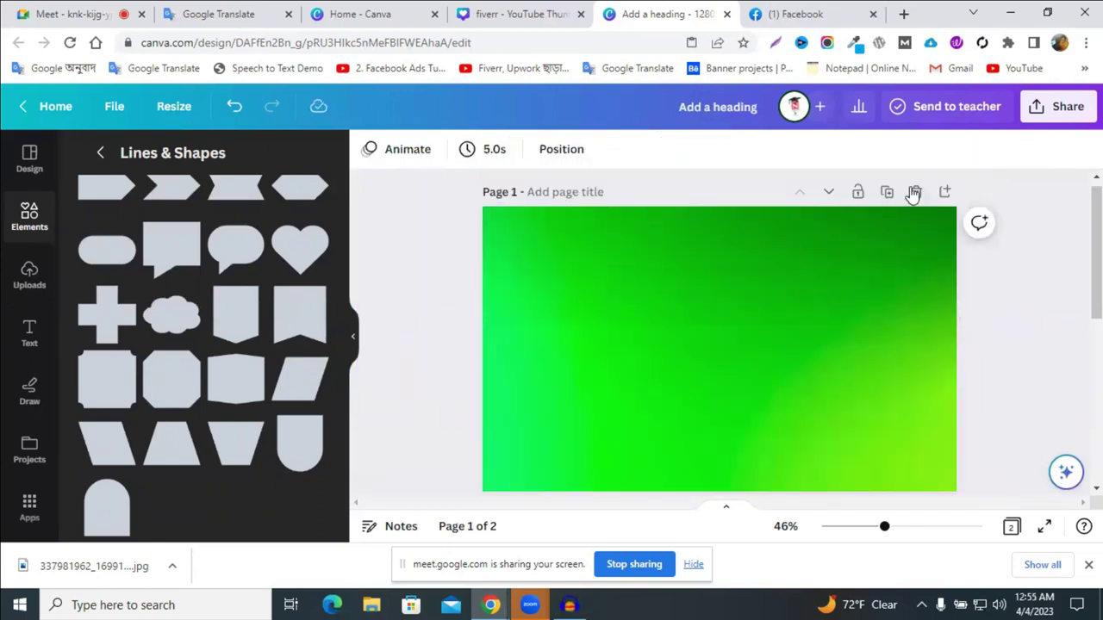
- Reduce the yellow banner's height to a lower strip along the page's bottom edge, leaving a gap beneath "DA 50+"
scroll(987, 331, down, 1)
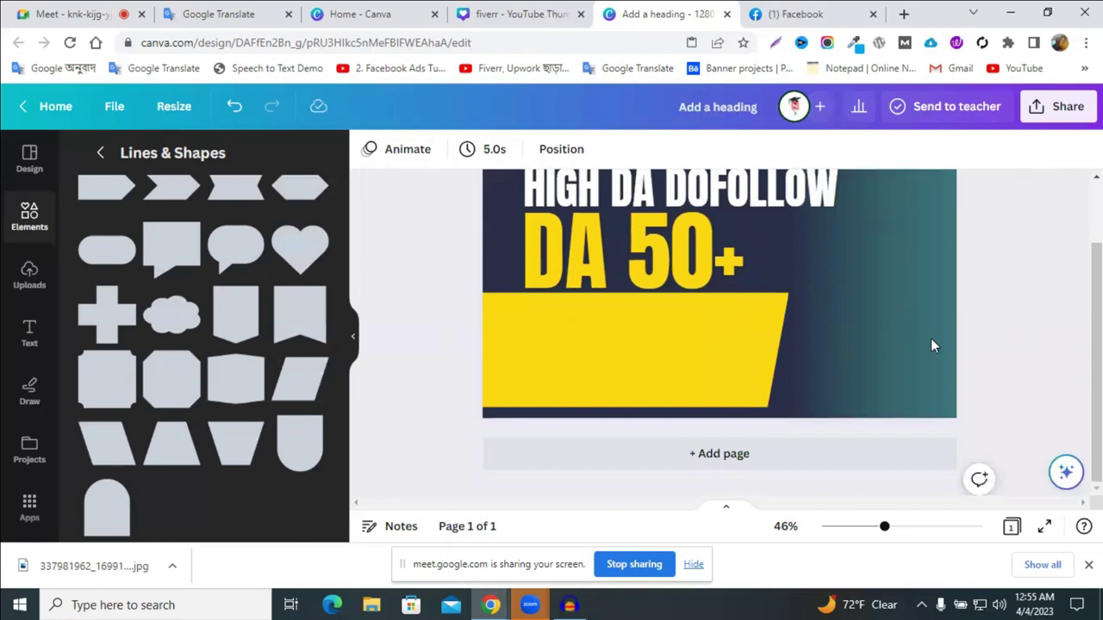
click(613, 385)
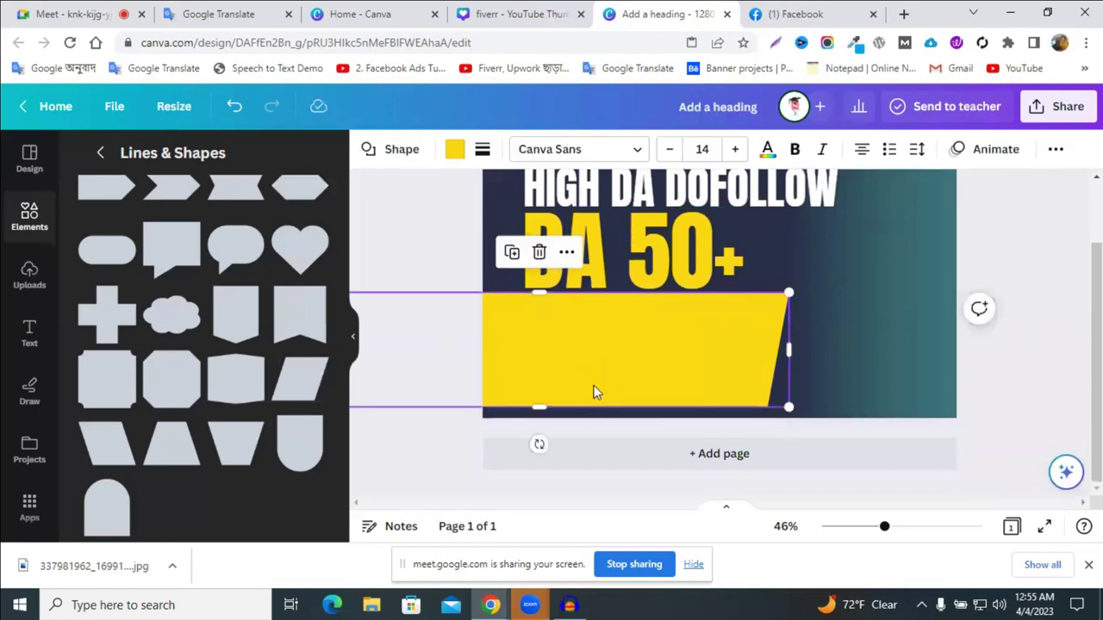
drag(575, 295, 578, 352)
scroll(650, 379, up, 2)
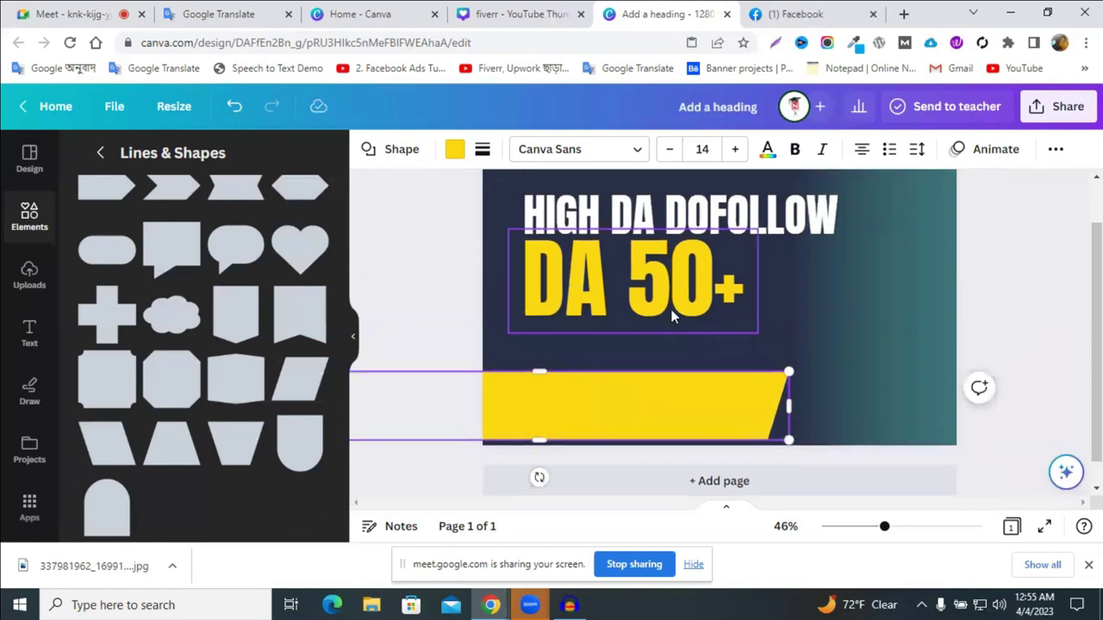
- Duplicate the white "HIGH DA DOFOLLOW" headline and place the copy directly beneath "DA 50+"
click(650, 270)
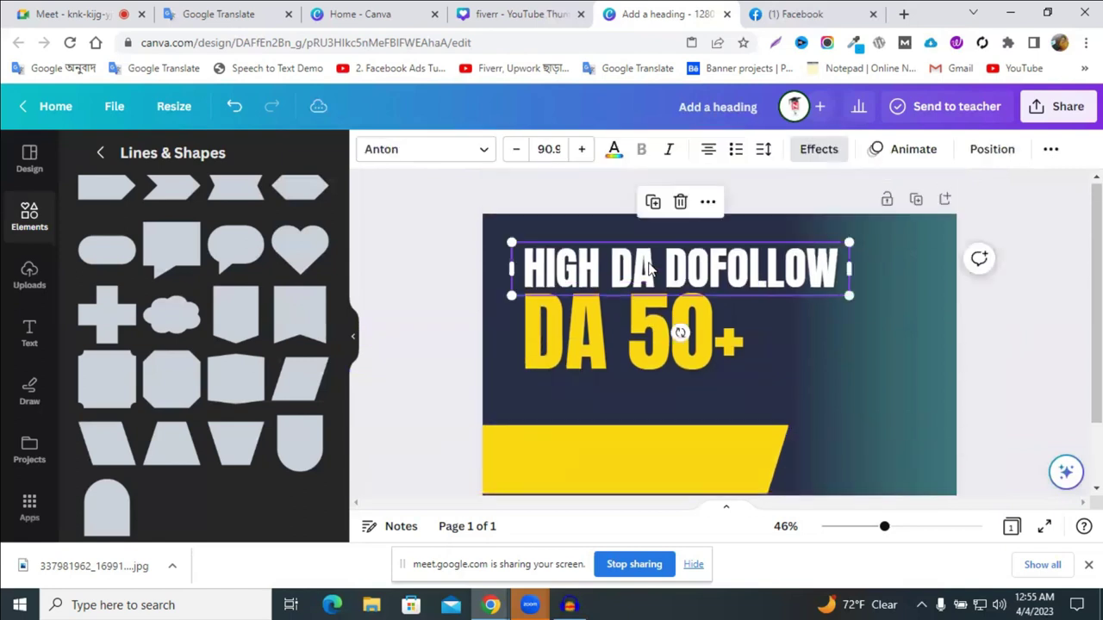
click(654, 203)
drag(655, 267, 655, 388)
click(655, 388)
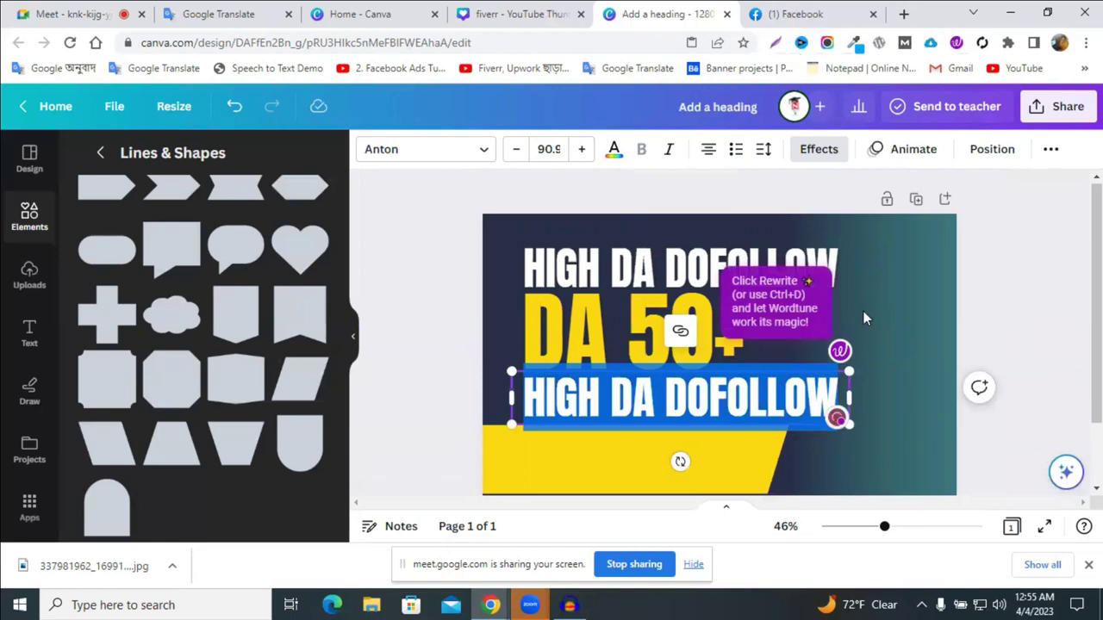
click(1031, 297)
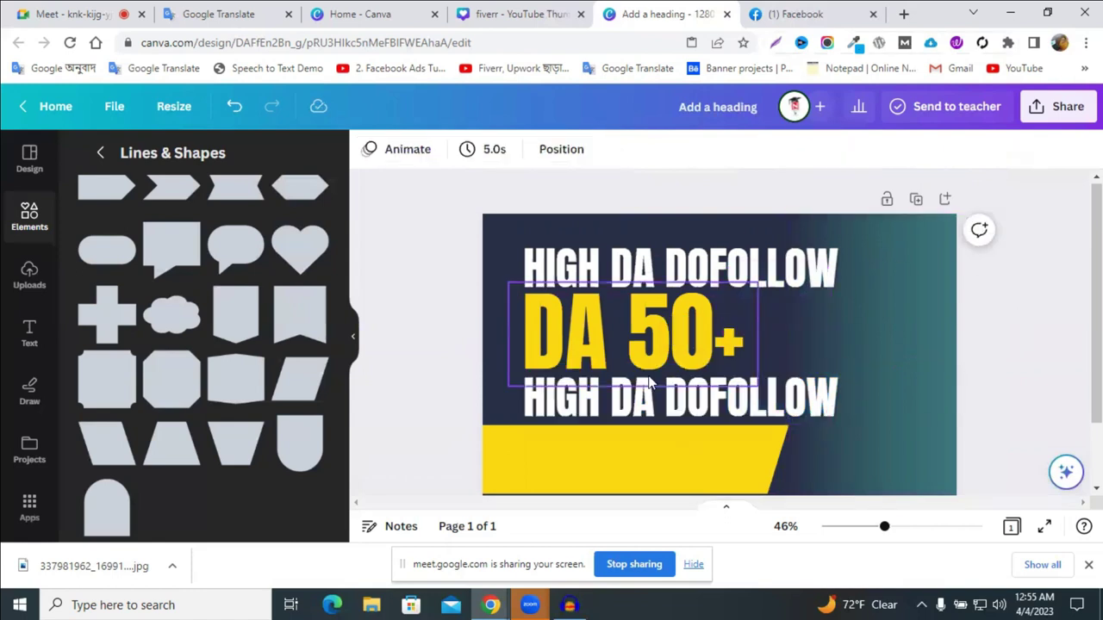
- Replace the text of the headline copy beneath "DA 50+" with "Link Building"
click(635, 401)
click(635, 401)
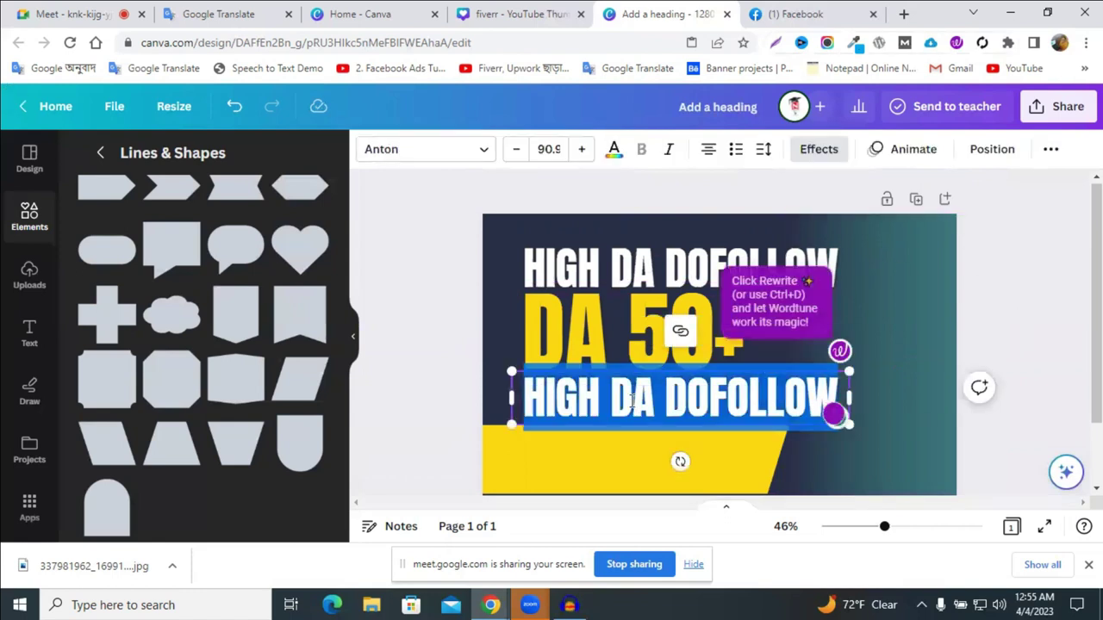
text(Link)
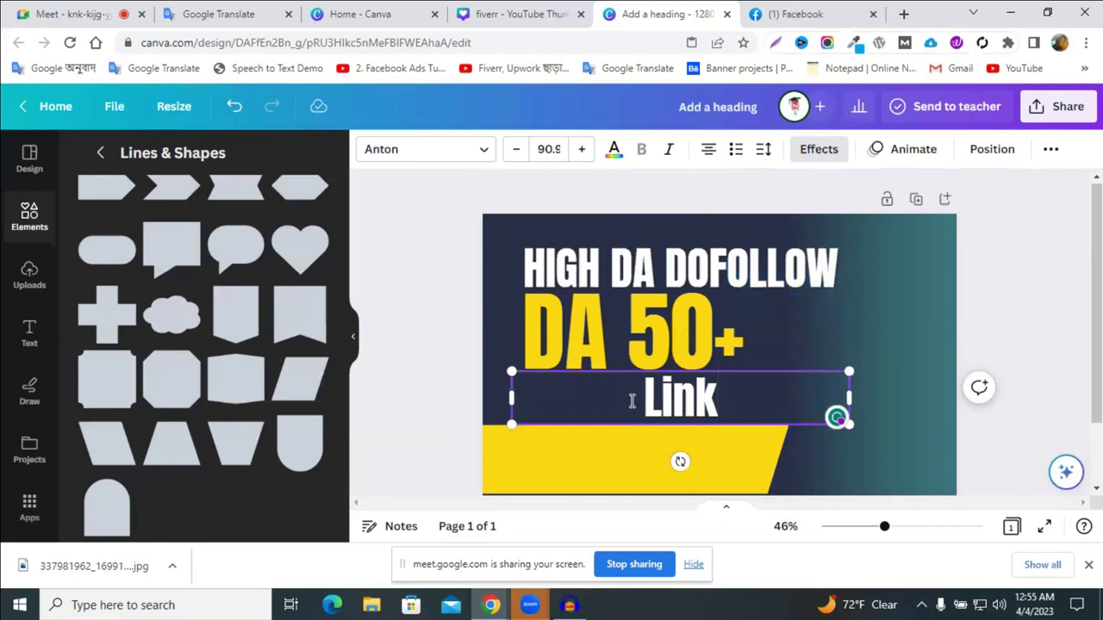
text( Bui)
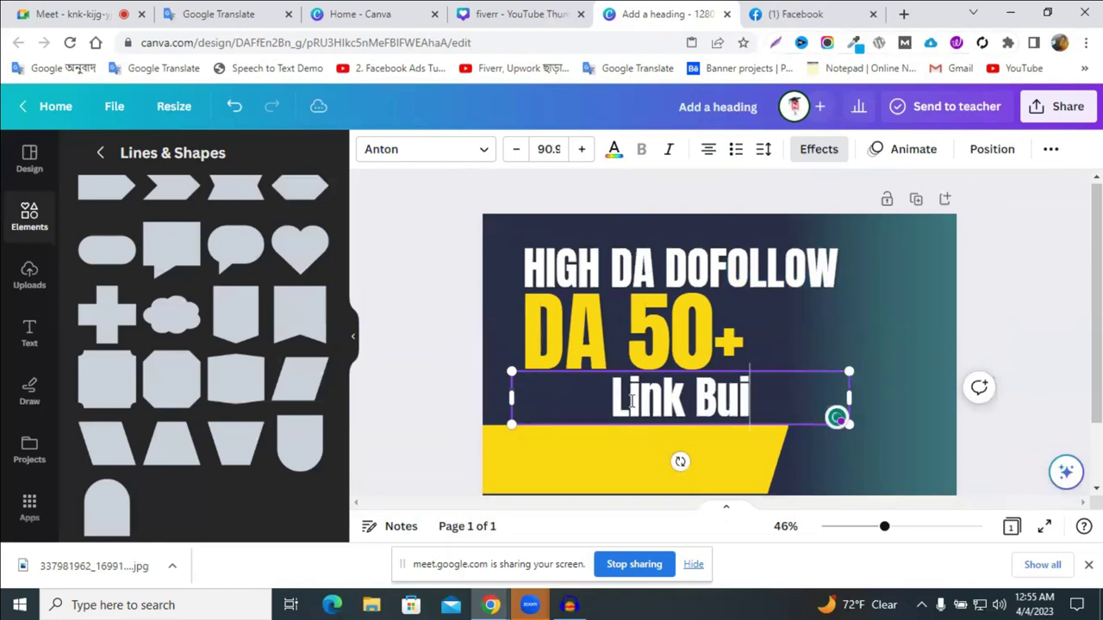
text(lding)
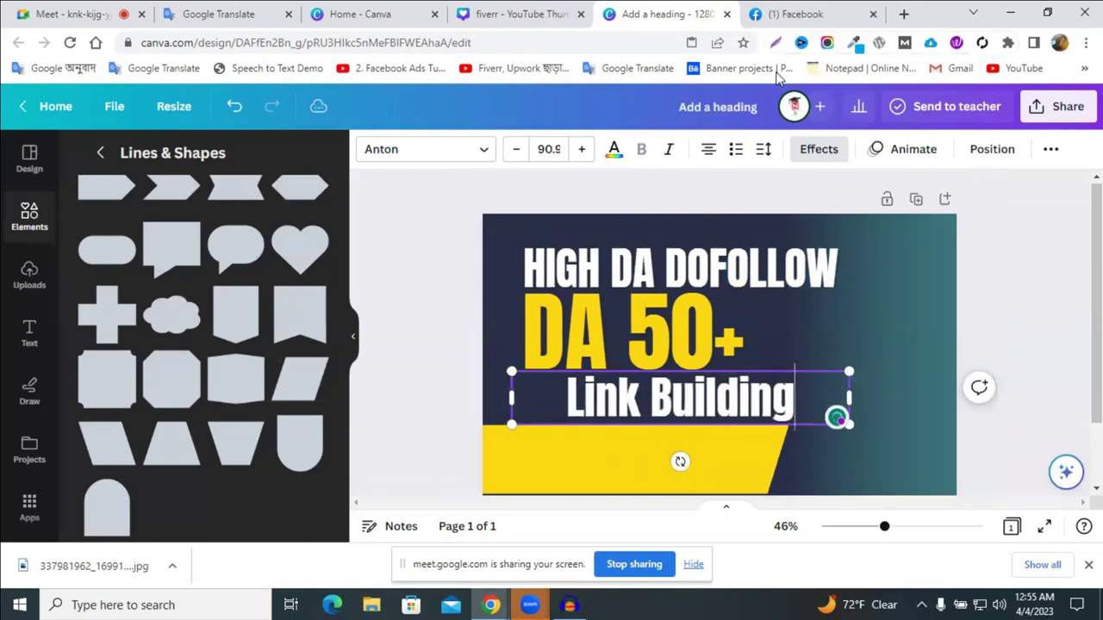
click(1043, 293)
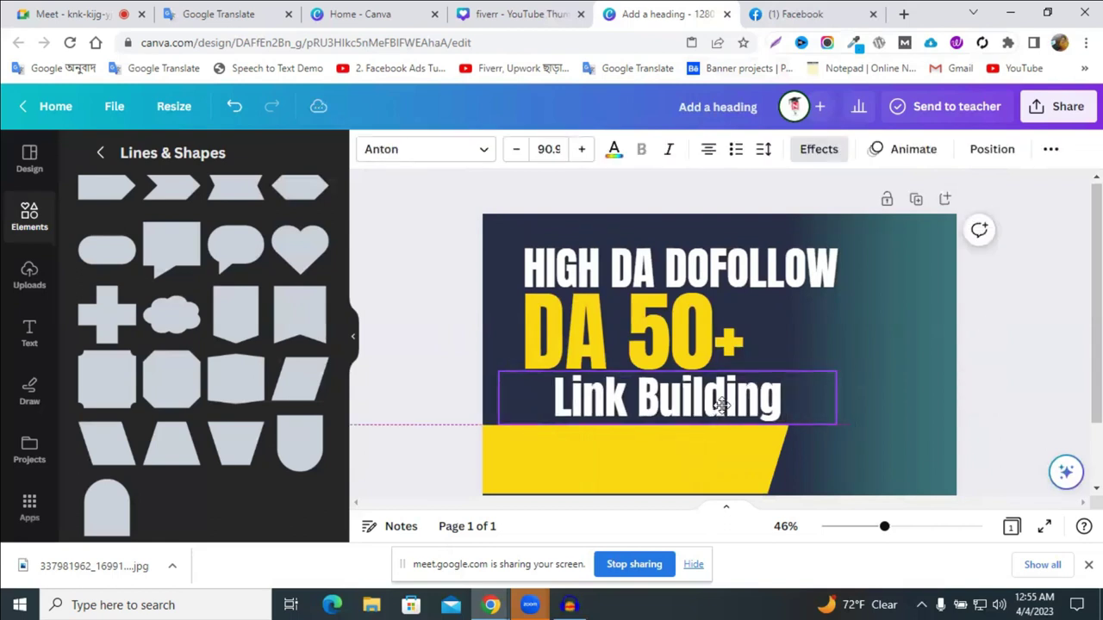
- Narrow the "Link Building" text box to its words and move it left to align with the headlines above
drag(751, 398, 703, 402)
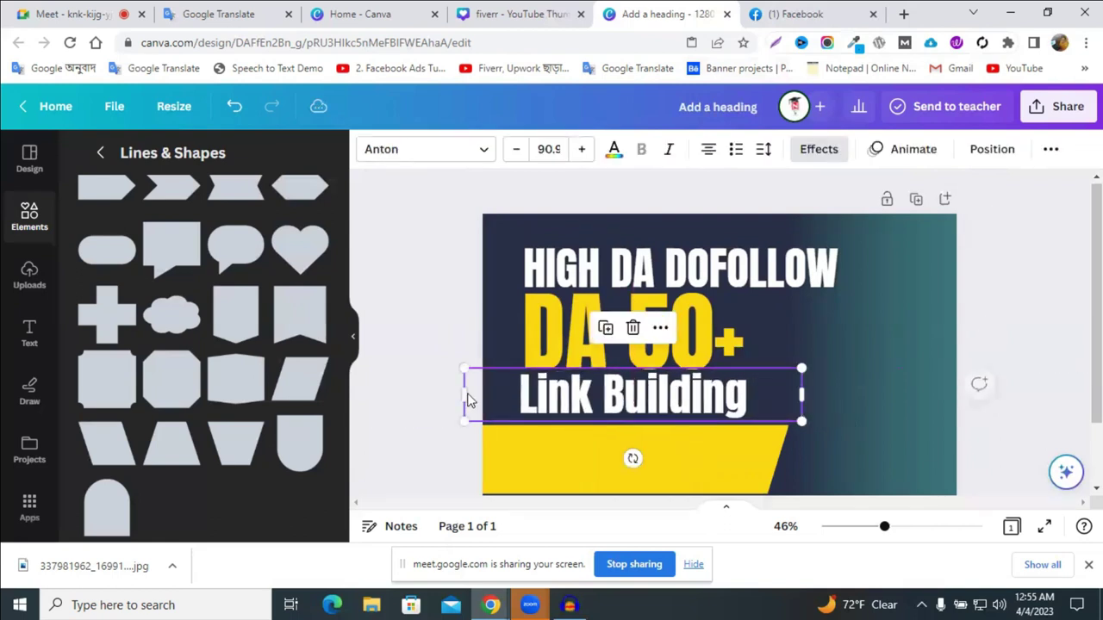
drag(464, 395, 571, 394)
drag(646, 394, 592, 392)
click(851, 418)
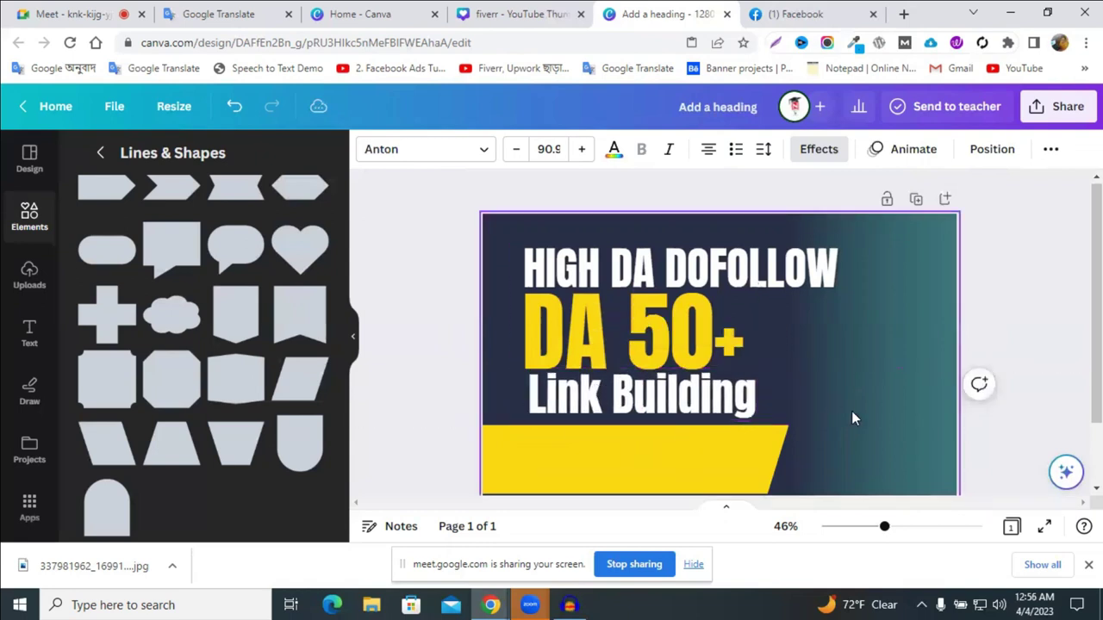
- Enlarge the "Link Building" text to font size 99.2 beneath "DA 50+"
click(740, 410)
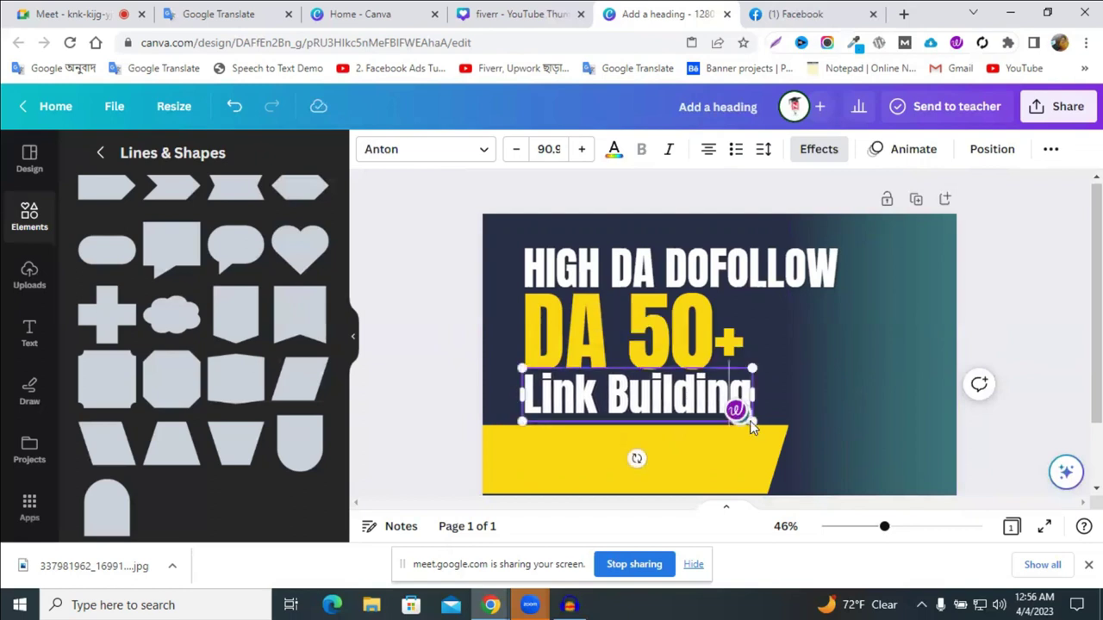
drag(748, 369, 773, 366)
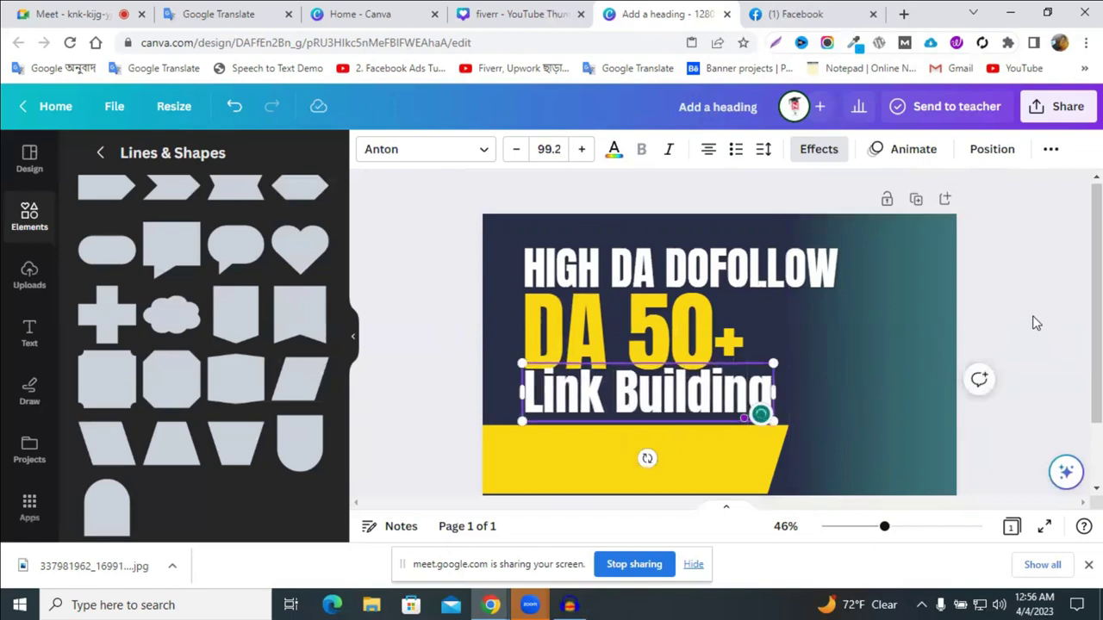
click(911, 360)
- Move "Link Building" aside toward the page's right edge and place a fresh copy of "HIGH DA DOFOLLOW" beneath "DA 50+"
drag(658, 406, 883, 410)
click(882, 409)
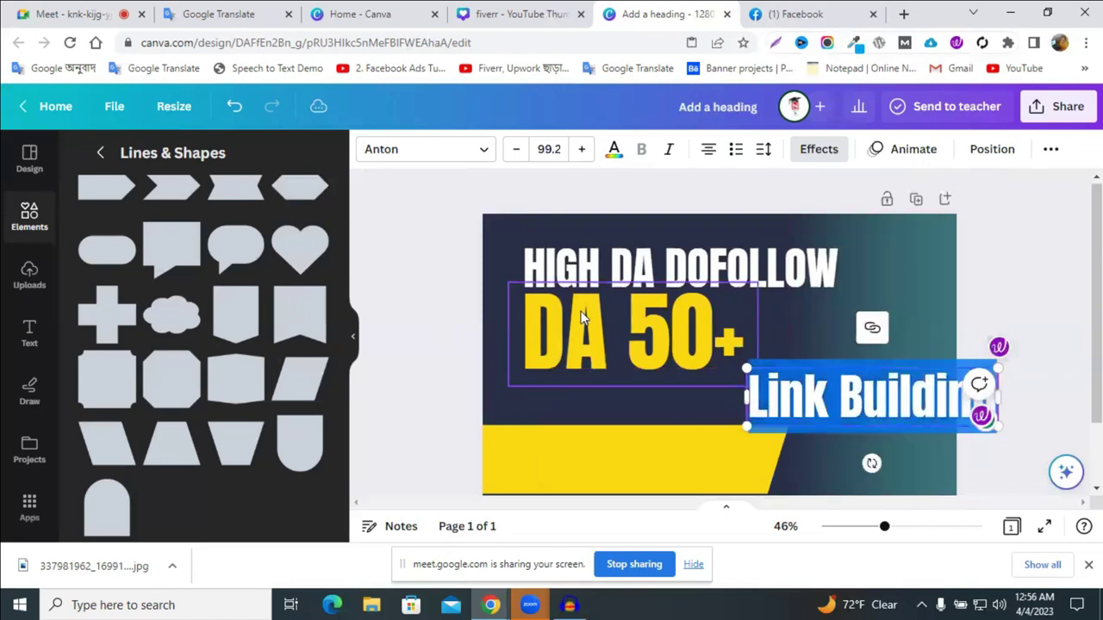
click(584, 317)
click(586, 269)
click(659, 208)
drag(640, 266, 637, 393)
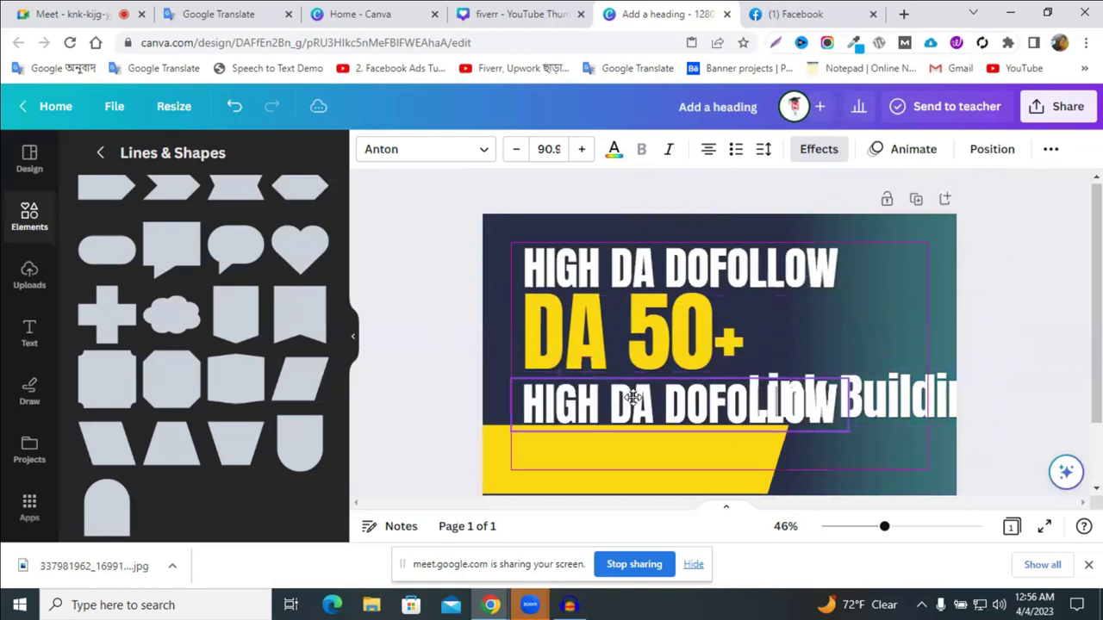
- Cut the words "Link Building" from the box set aside and paste them over the new headline copy's text
click(877, 410)
click(878, 411)
key(ctrl+c)
right_click(862, 173)
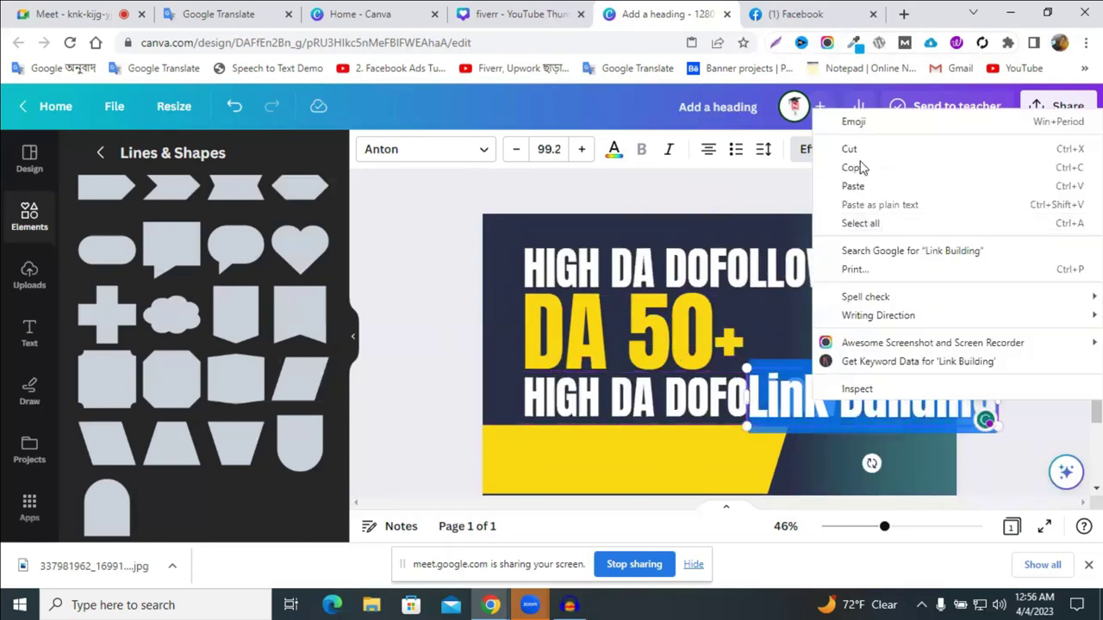
click(850, 149)
click(610, 403)
double_click(610, 404)
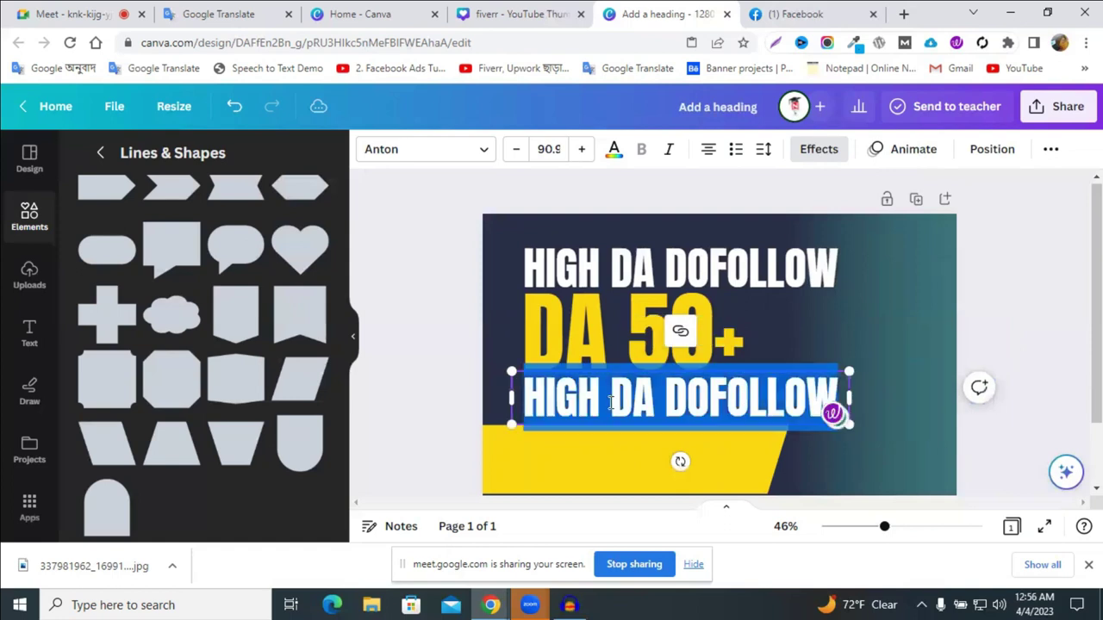
key(ctrl+v)
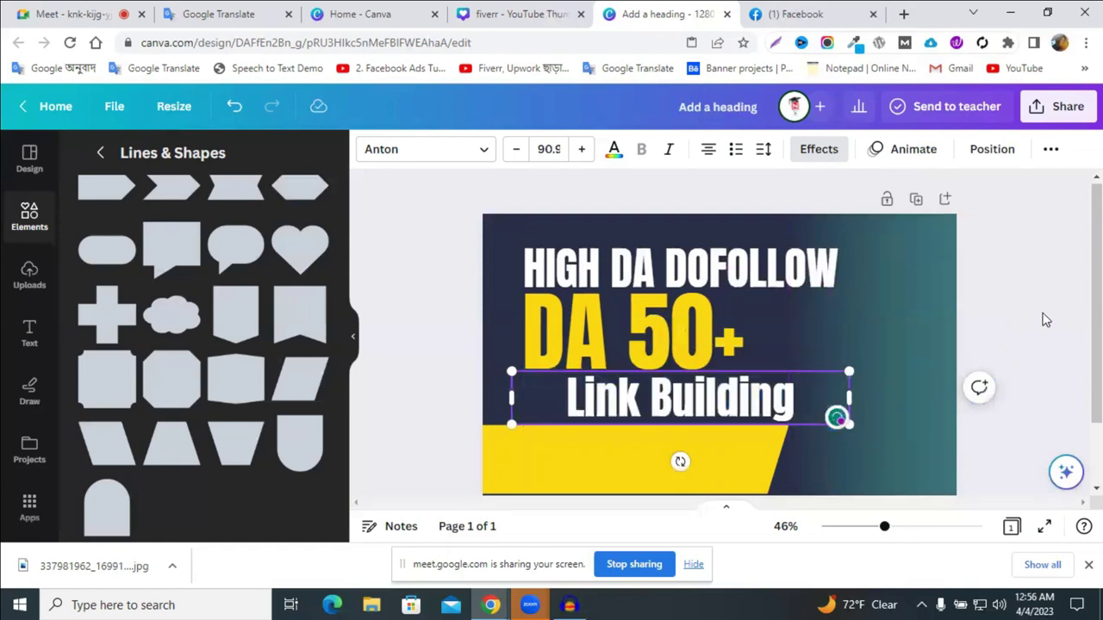
- Shift the new "Link Building" line left and slightly up to line up with the headlines above
click(897, 371)
drag(564, 404, 556, 405)
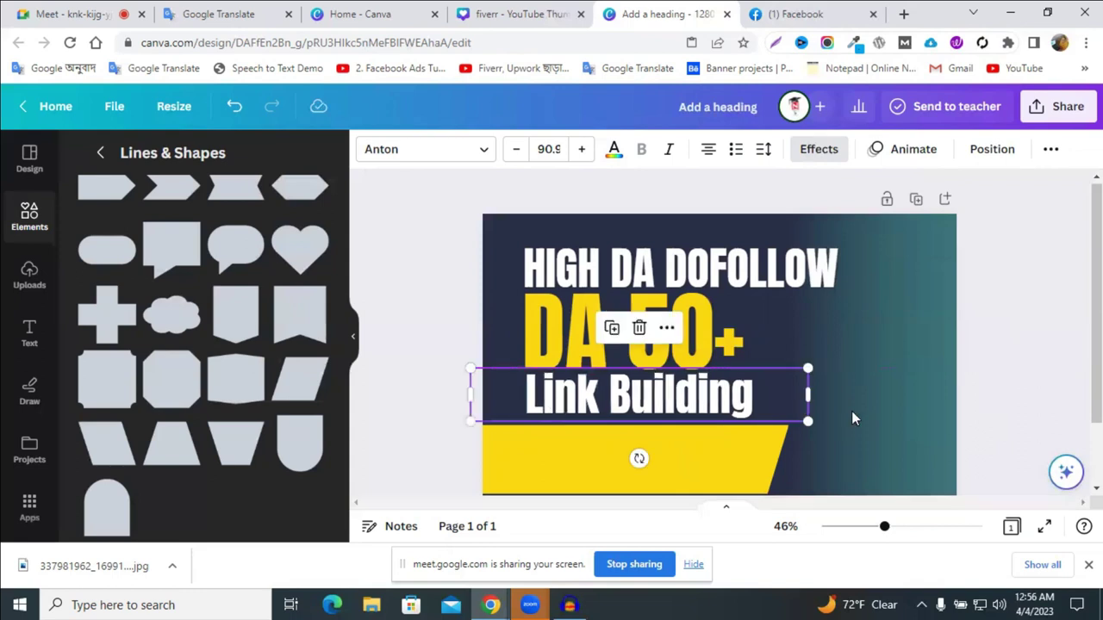
click(396, 148)
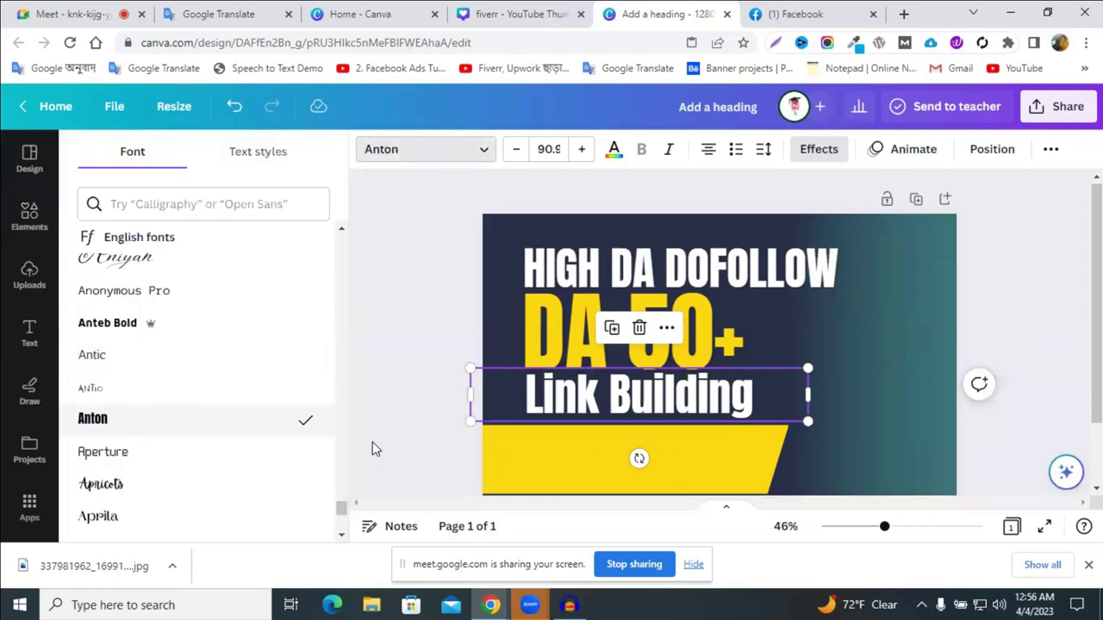
- Replace the "Link Building" text with "Backlinks"
double_click(611, 409)
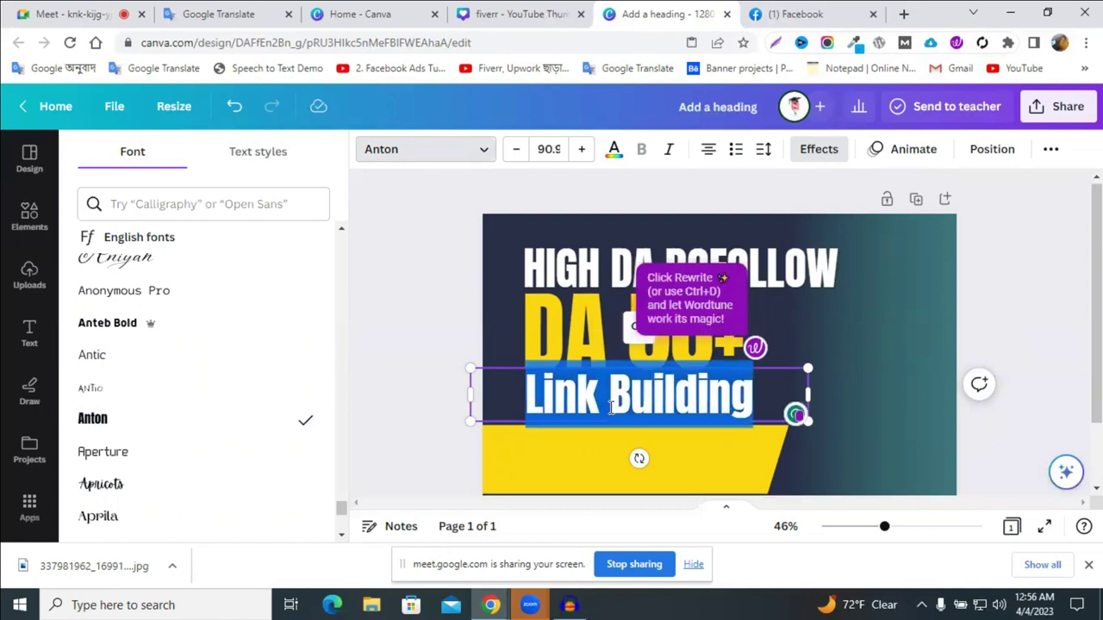
text(Back)
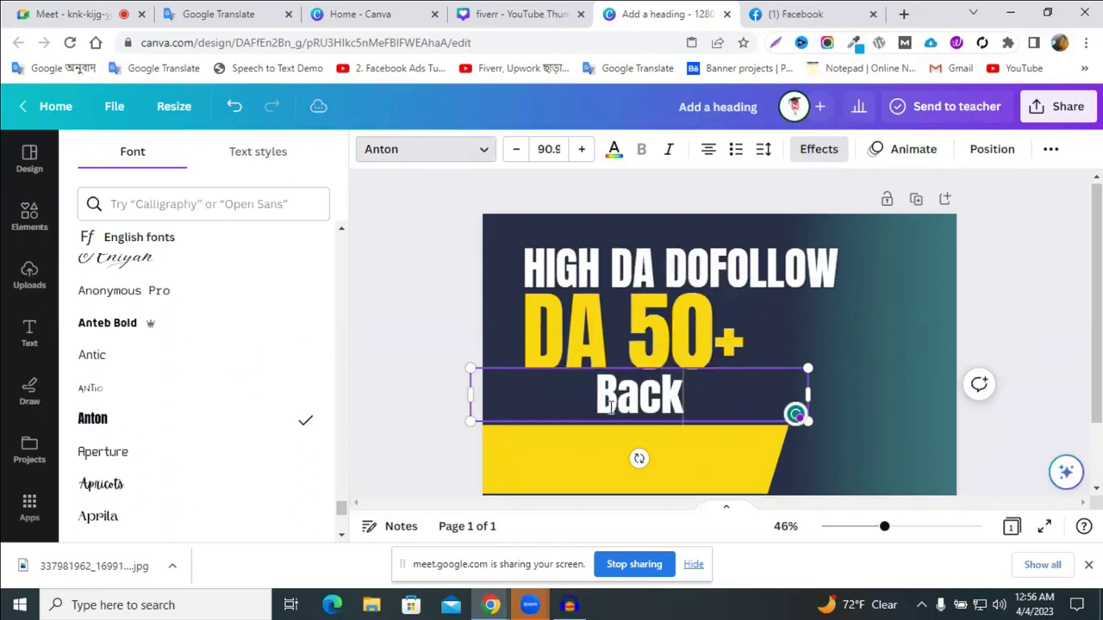
text(l)
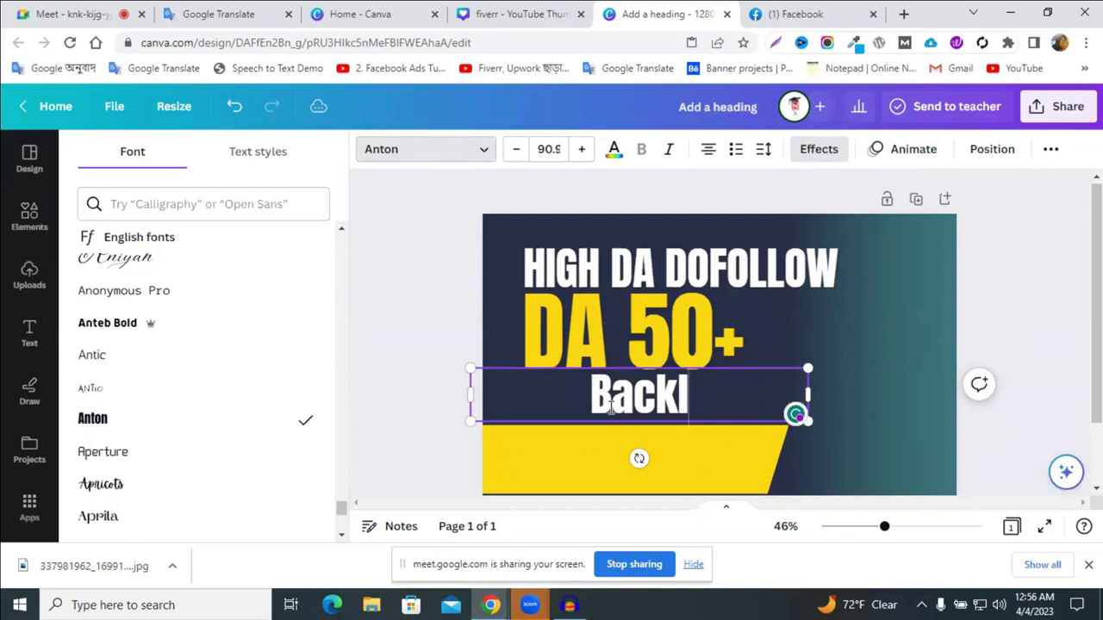
text(ink)
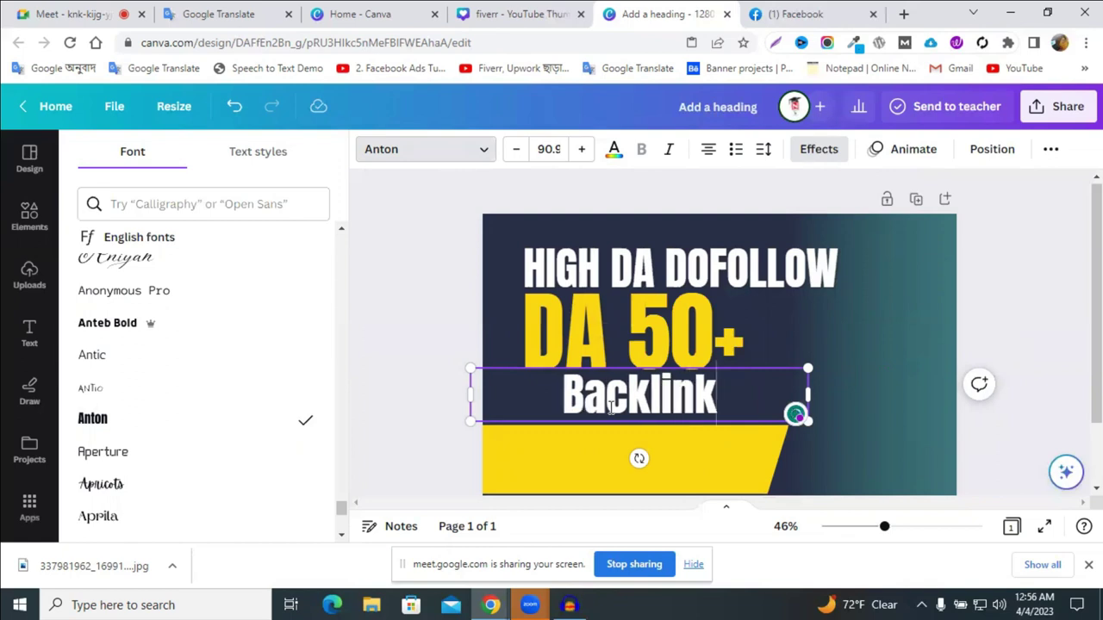
text(s)
click(1039, 355)
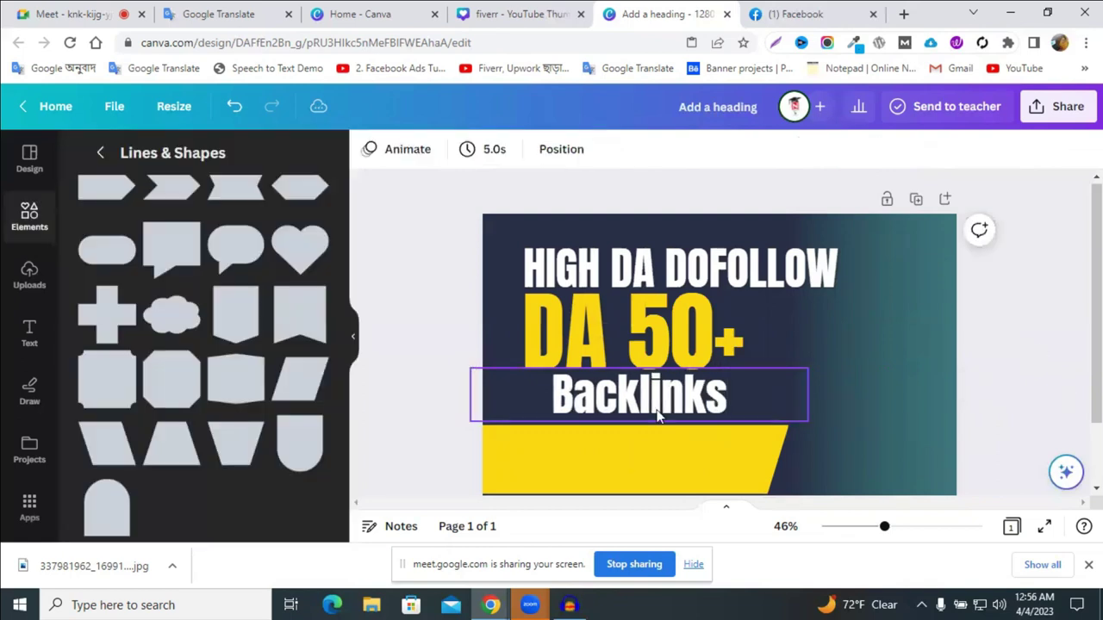
- Fit the "Backlinks" text box to its word, aligned with the headlines' left edge, and enlarge the text to size 110
click(479, 405)
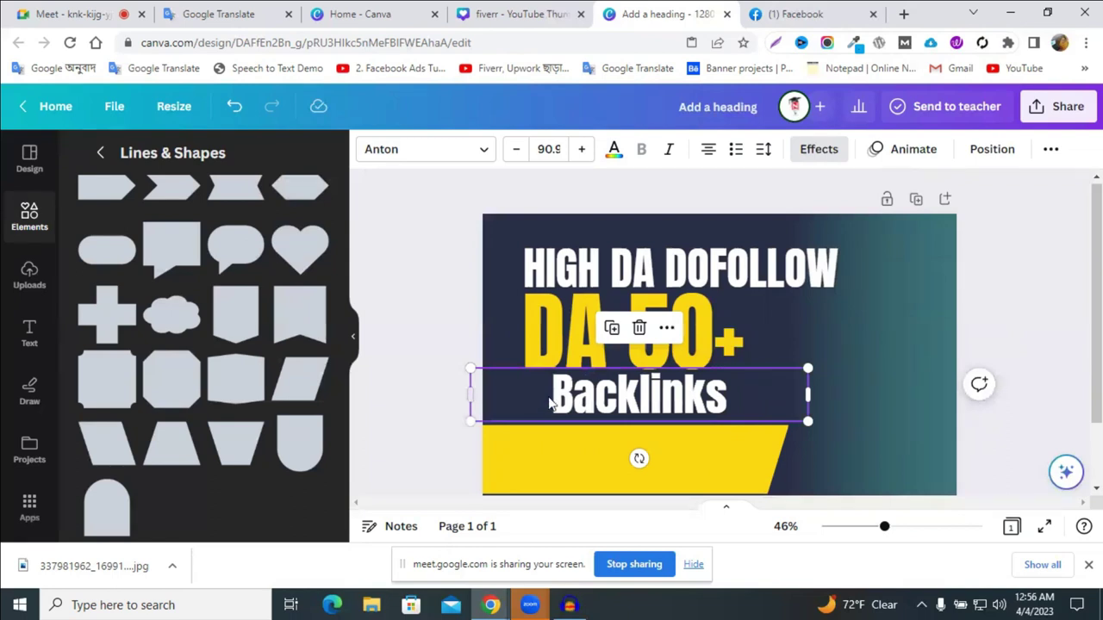
drag(560, 393, 637, 391)
click(813, 387)
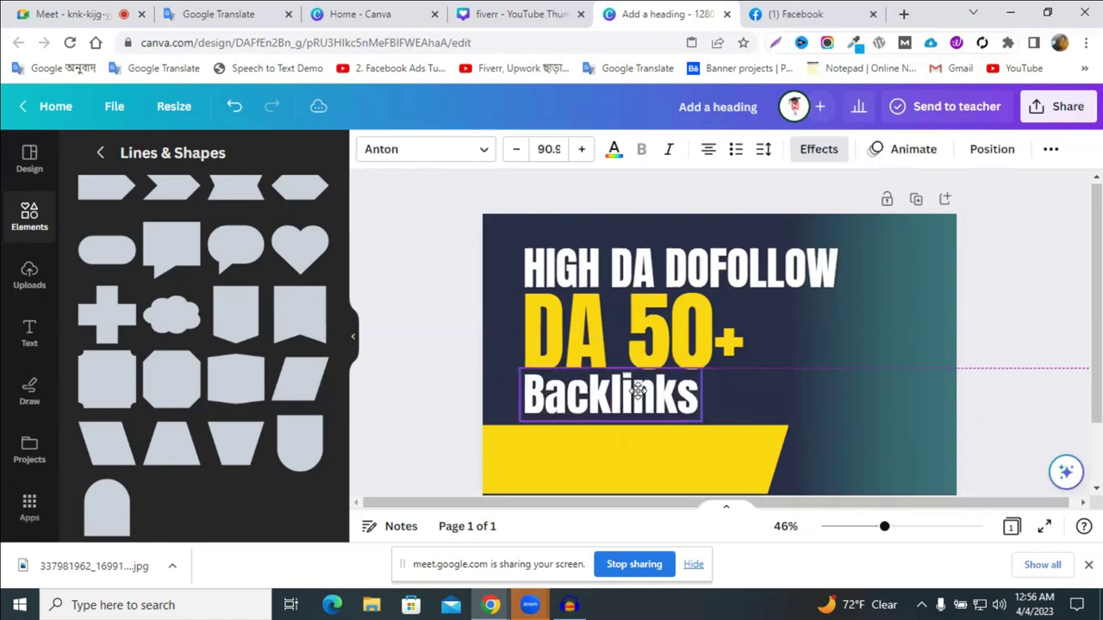
drag(725, 430, 739, 432)
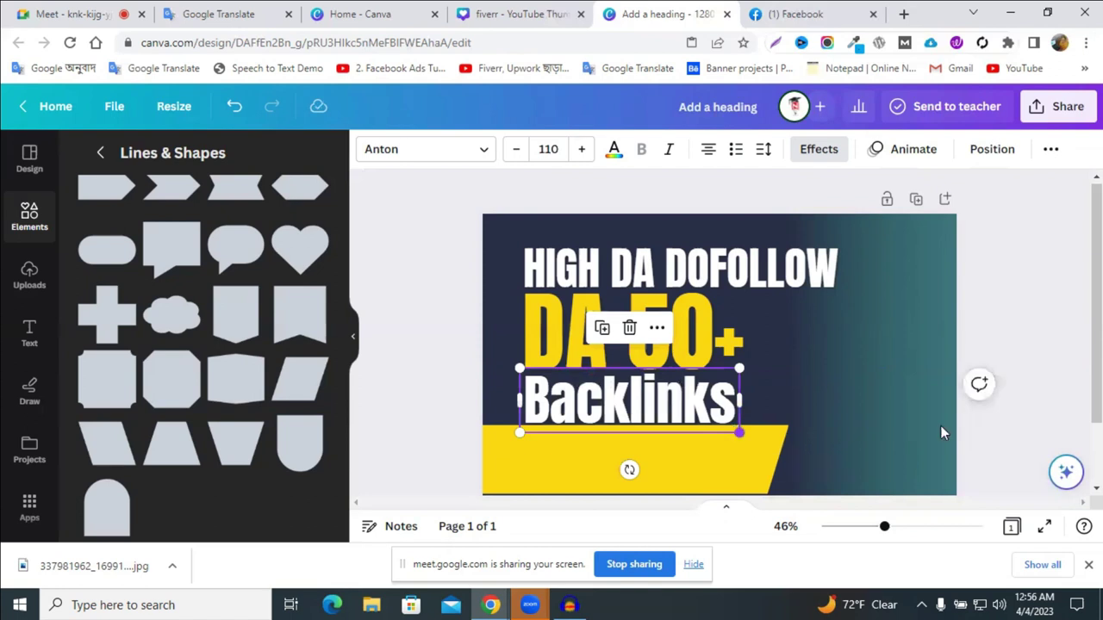
click(960, 390)
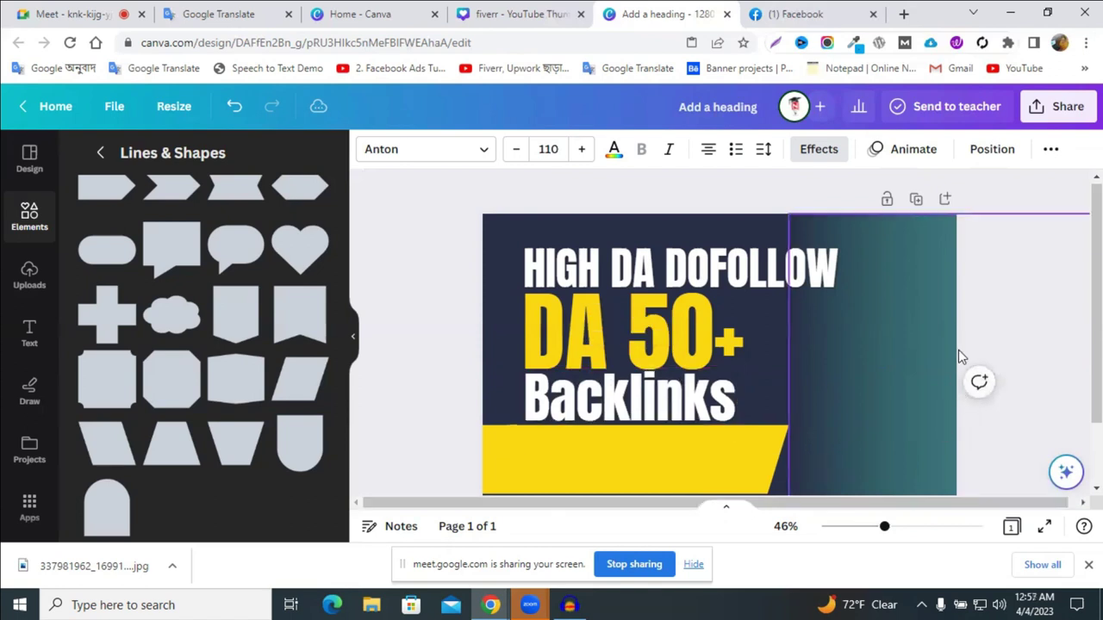
- Shrink the yellow "DA 50+" headline slightly so its width matches "Backlinks" below it
click(703, 344)
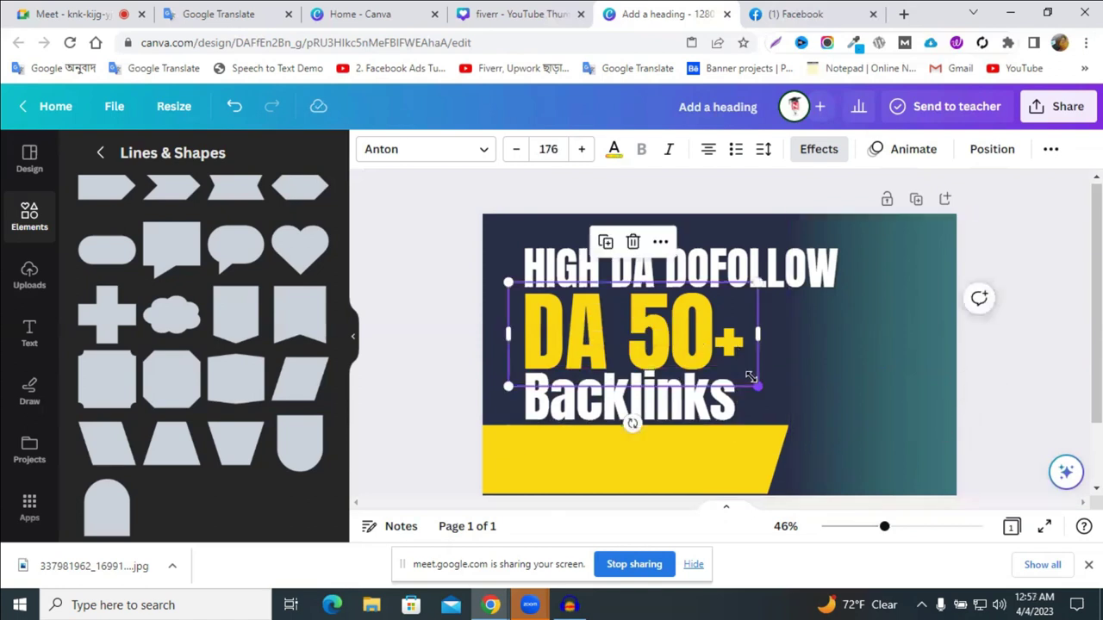
drag(751, 377, 742, 372)
click(993, 329)
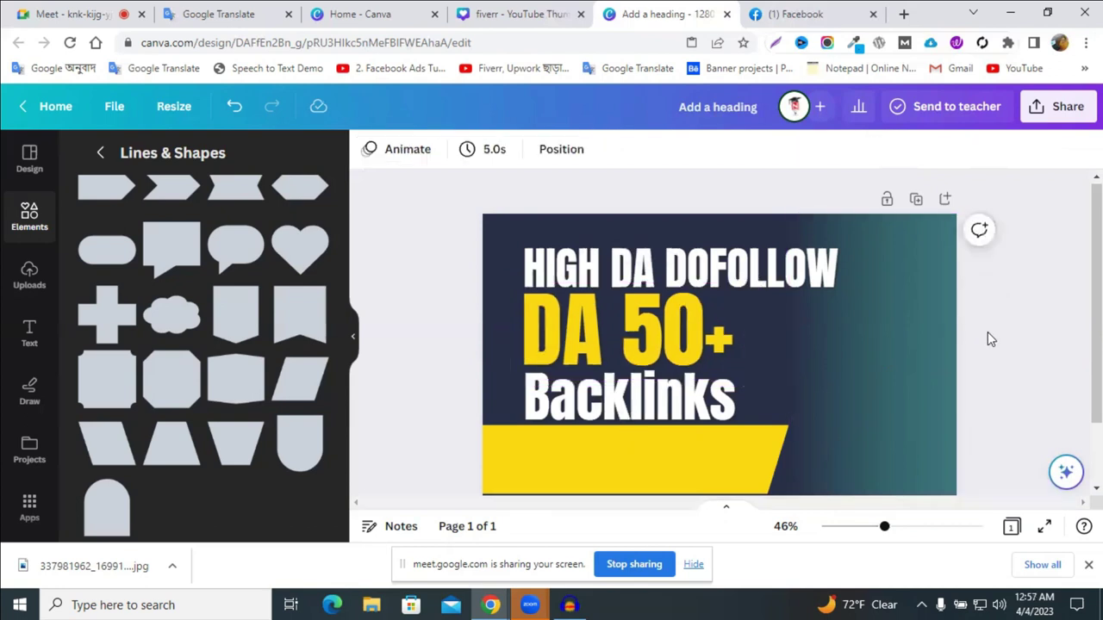
scroll(832, 368, down, 1)
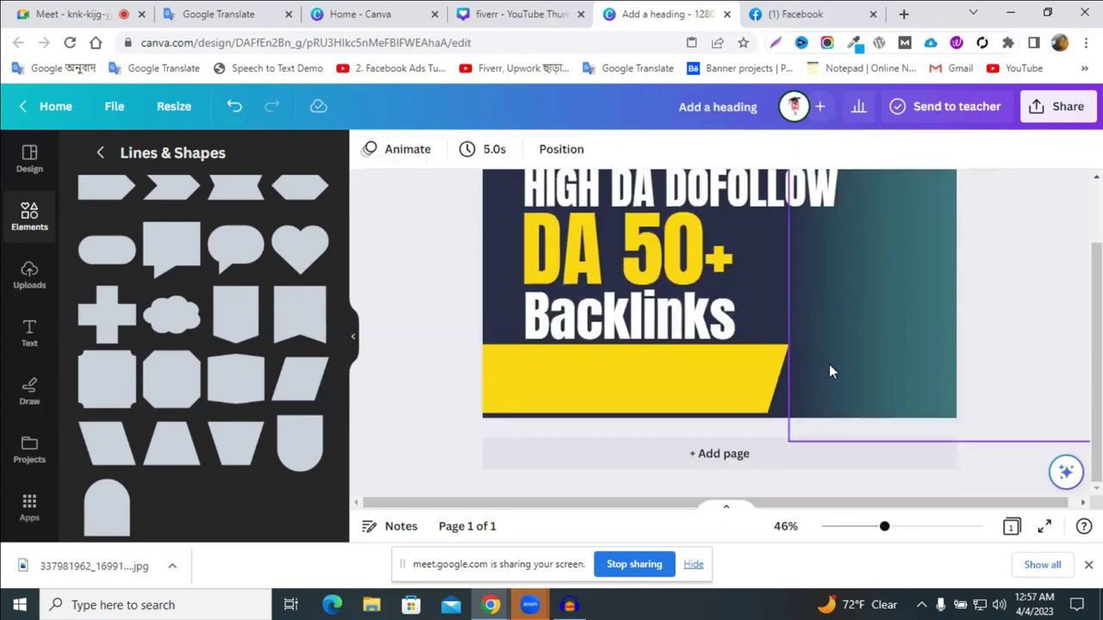
click(594, 387)
scroll(720, 345, up, 1)
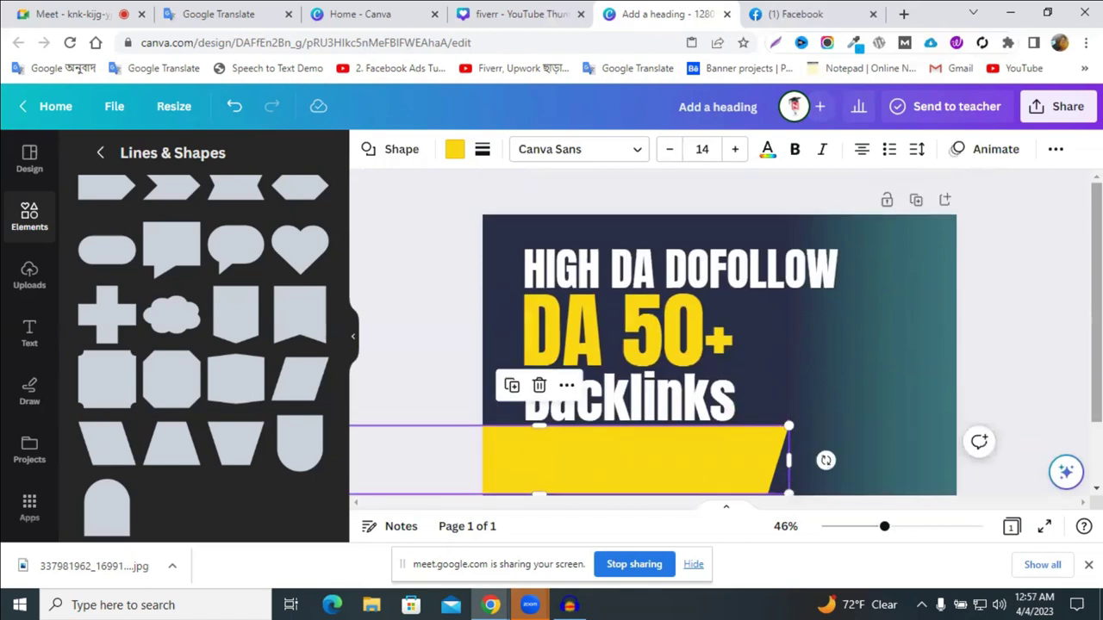
scroll(1038, 194, down, 1)
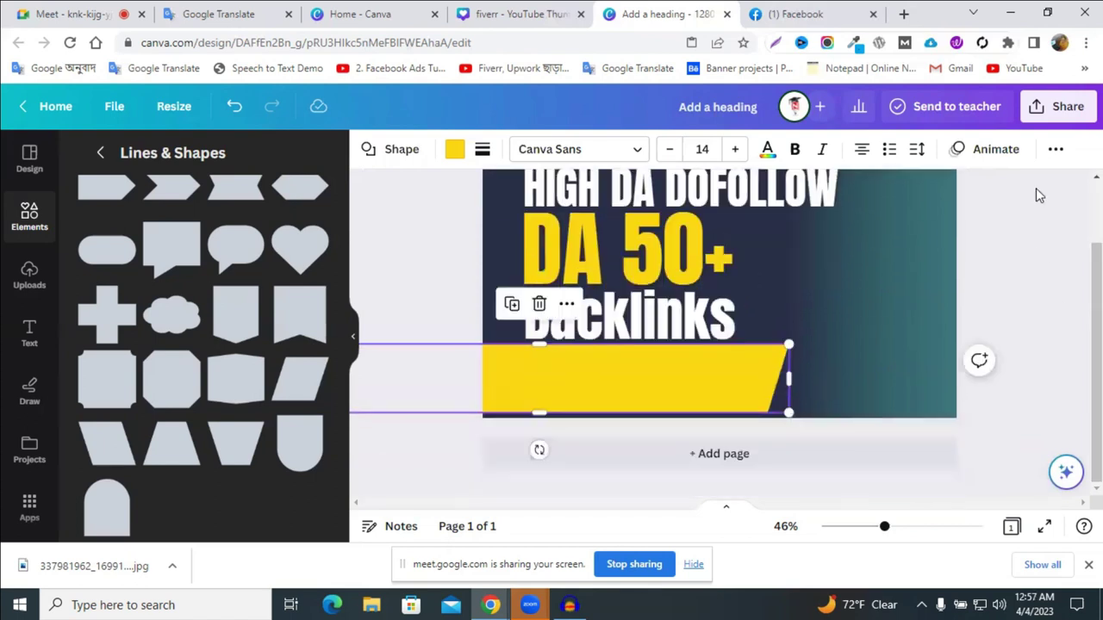
click(409, 256)
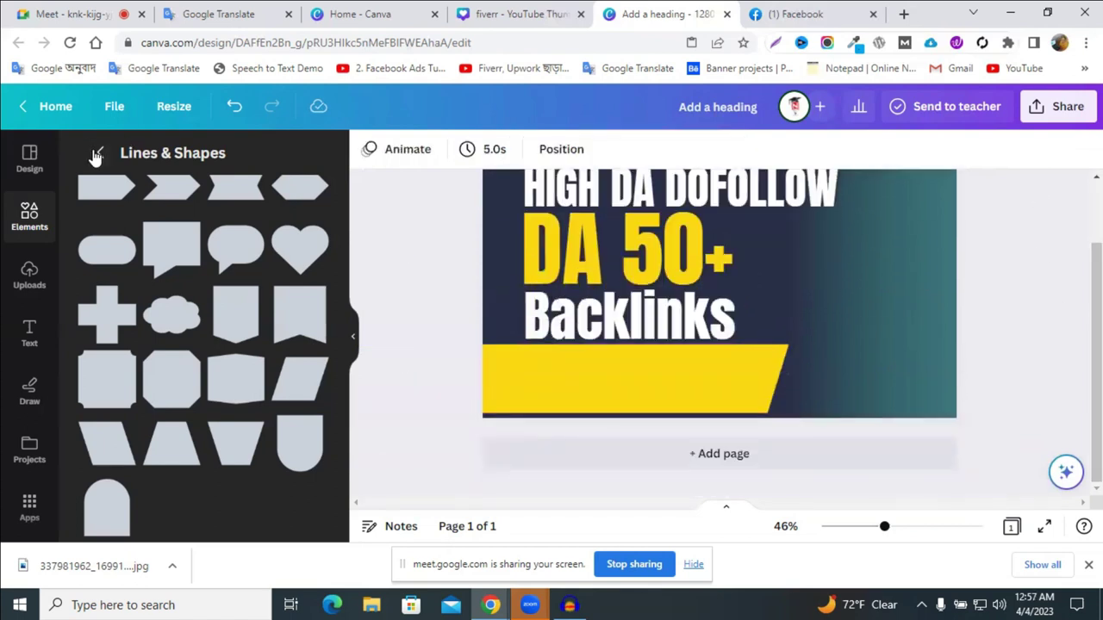
- Search the elements for "mark" and limit the results to graphics
click(100, 152)
click(183, 160)
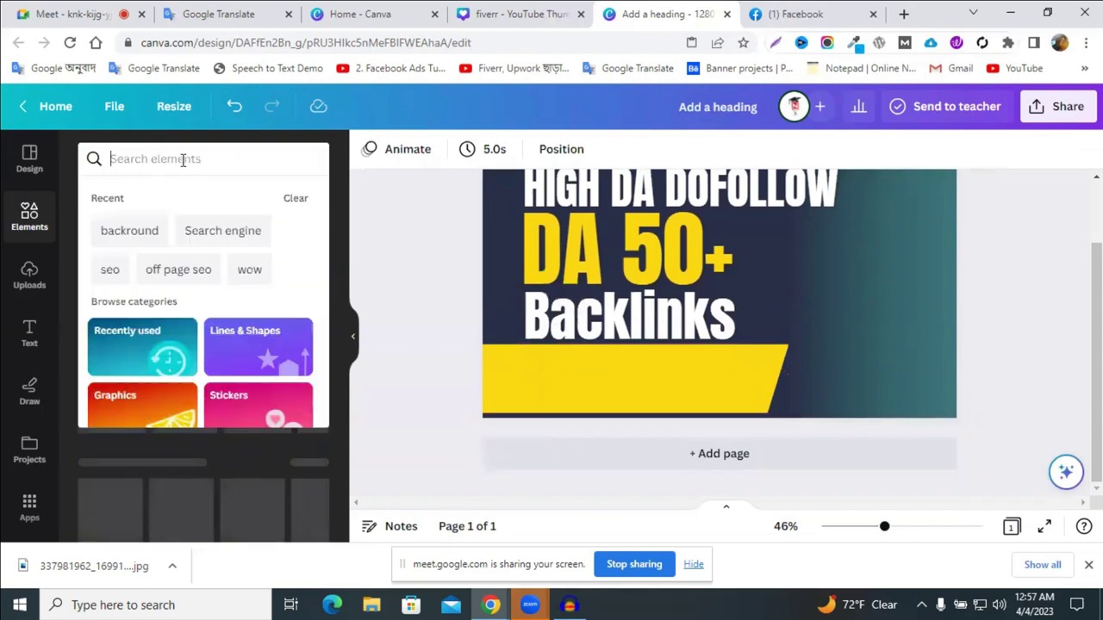
text(mark)
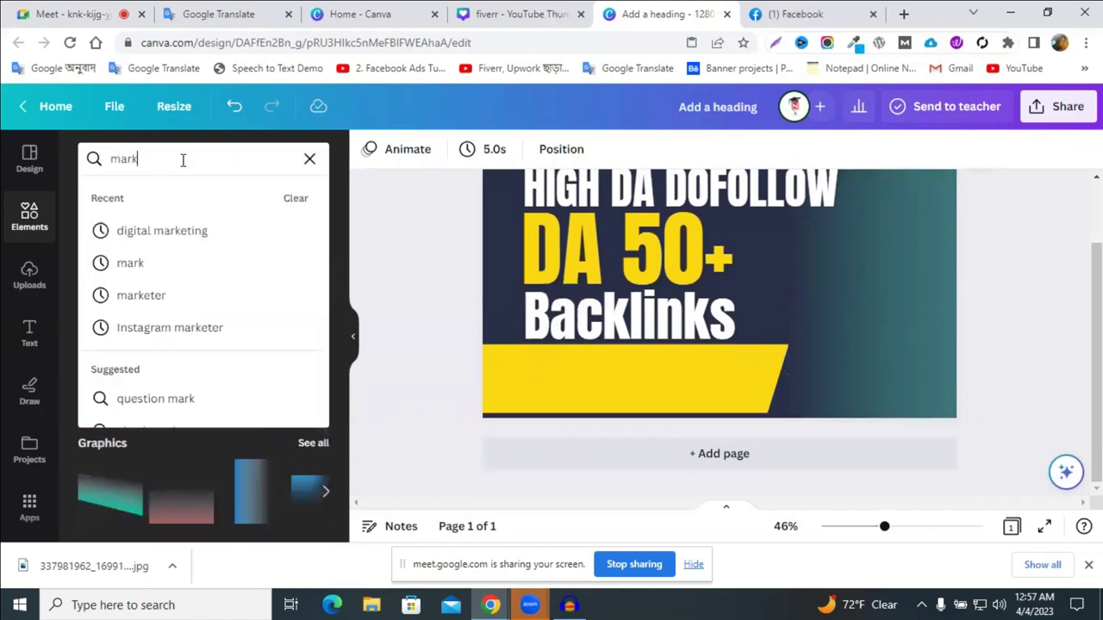
key(Return)
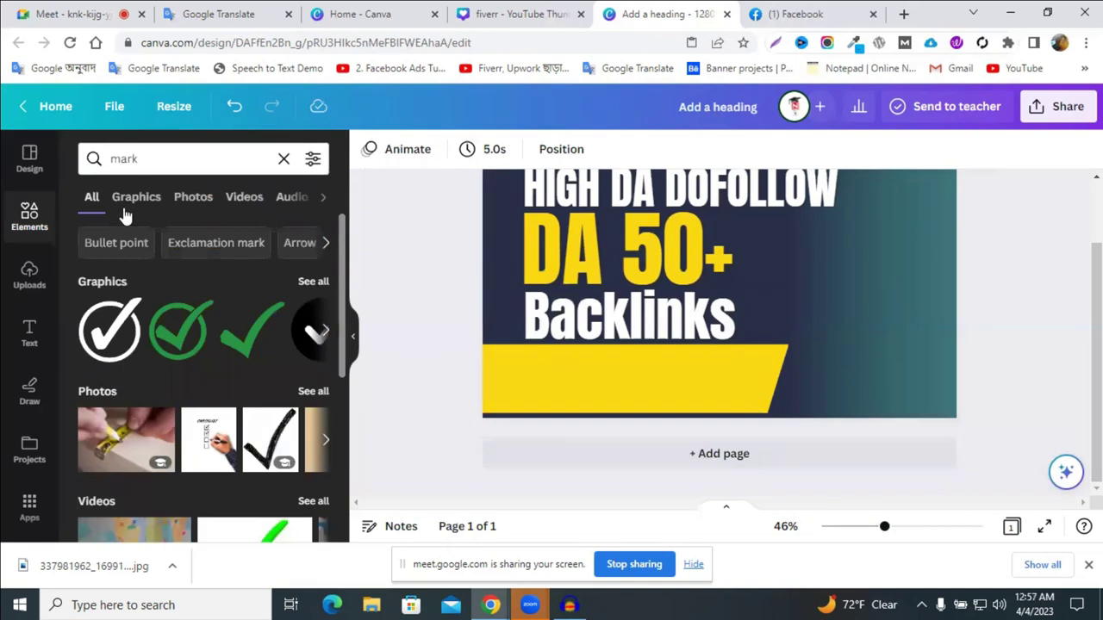
click(134, 203)
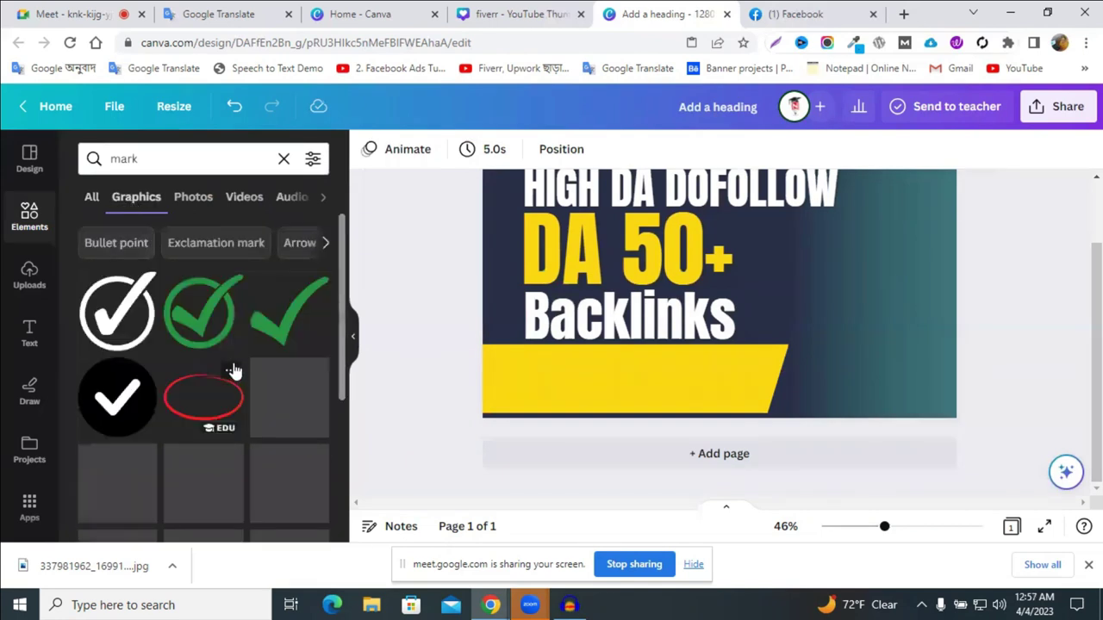
- Add the circled check mark graphic, shrink it to a small icon and place it near the yellow banner's upper left, beneath "Backlinks"
click(107, 318)
drag(765, 277, 527, 372)
drag(525, 411, 548, 411)
click(1041, 273)
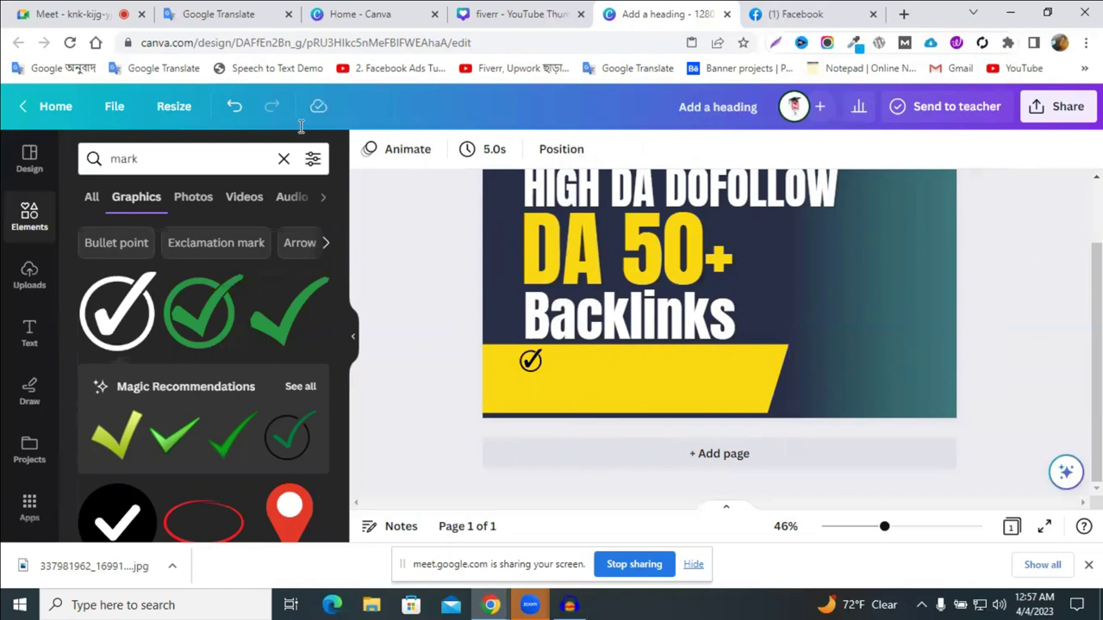
- Add a heading text on the yellow banner beside the check mark and reduce its size to 49
click(30, 325)
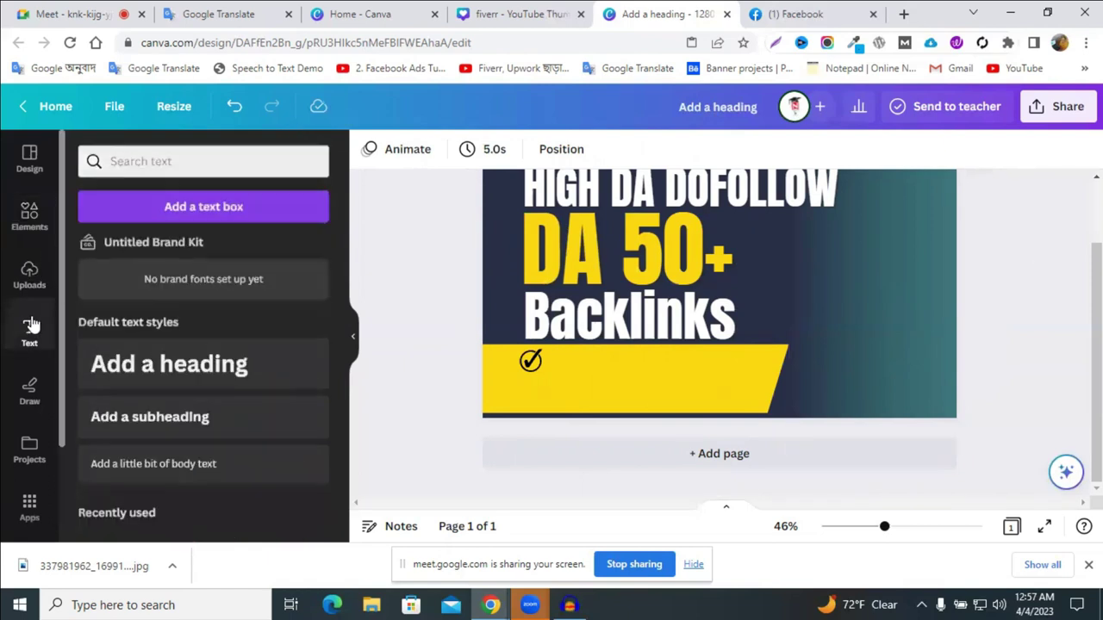
click(181, 379)
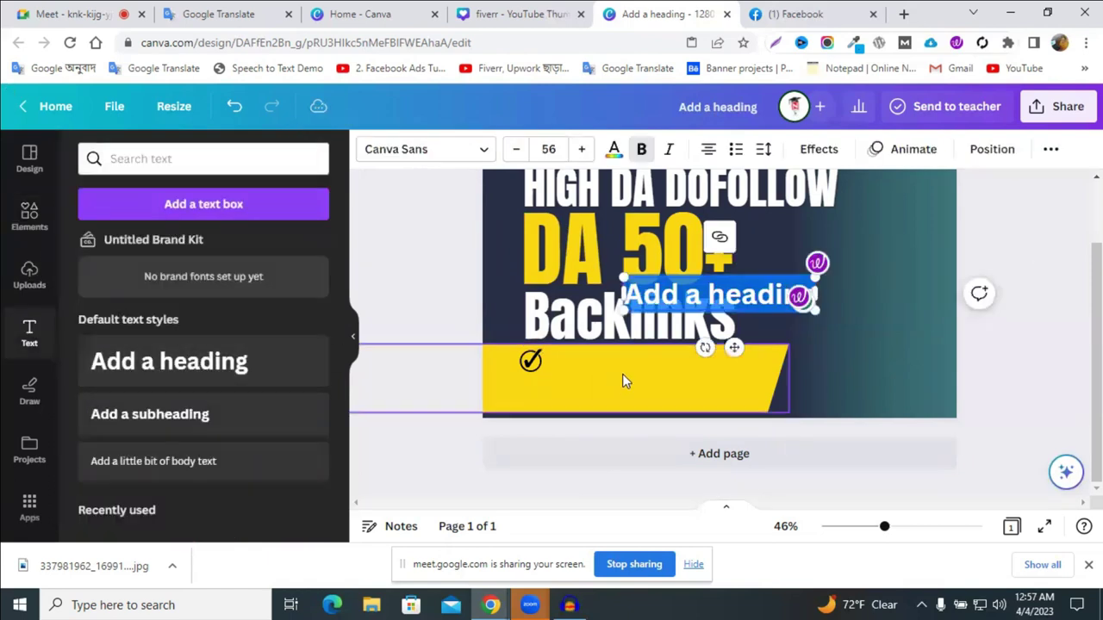
key(Escape)
drag(727, 295, 646, 363)
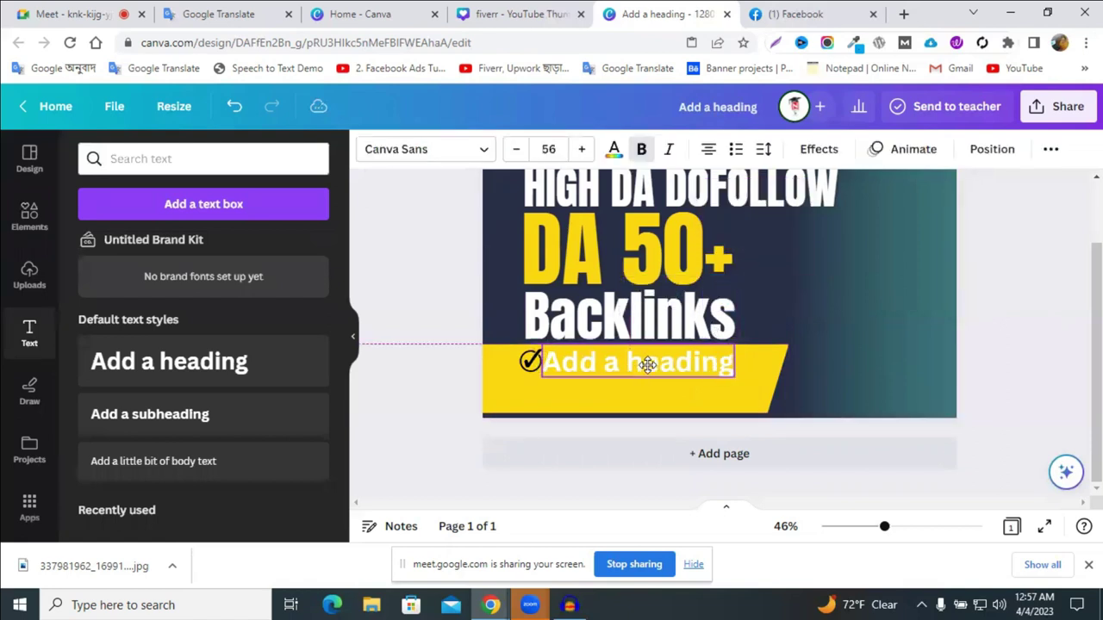
click(517, 151)
click(517, 151)
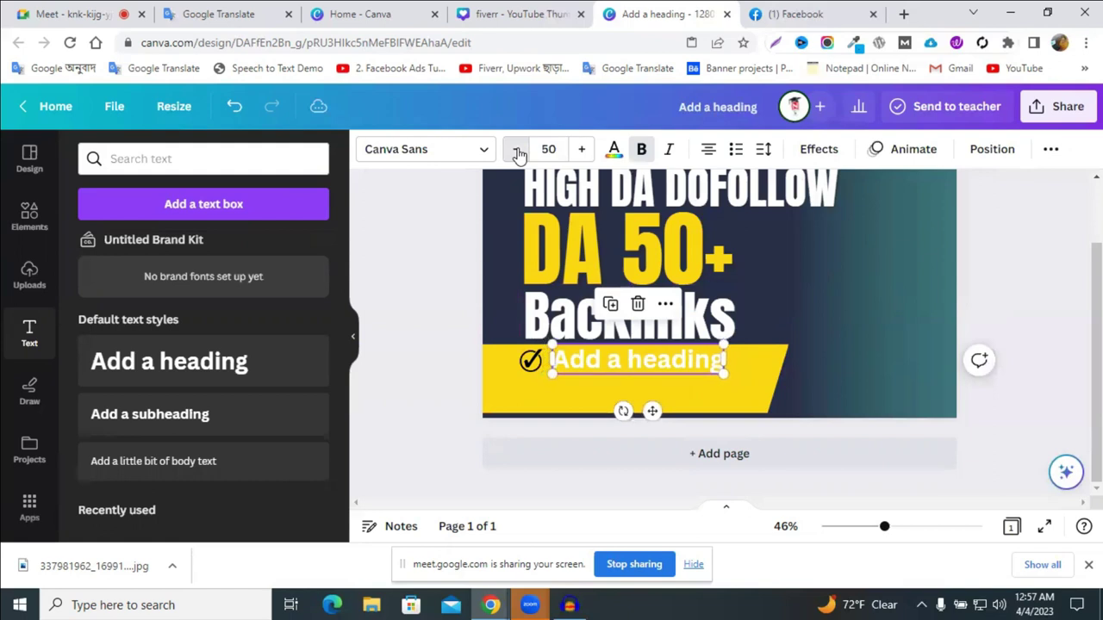
click(517, 151)
- Replace the new heading's placeholder text with "100% Safe White Hat Links"
click(616, 355)
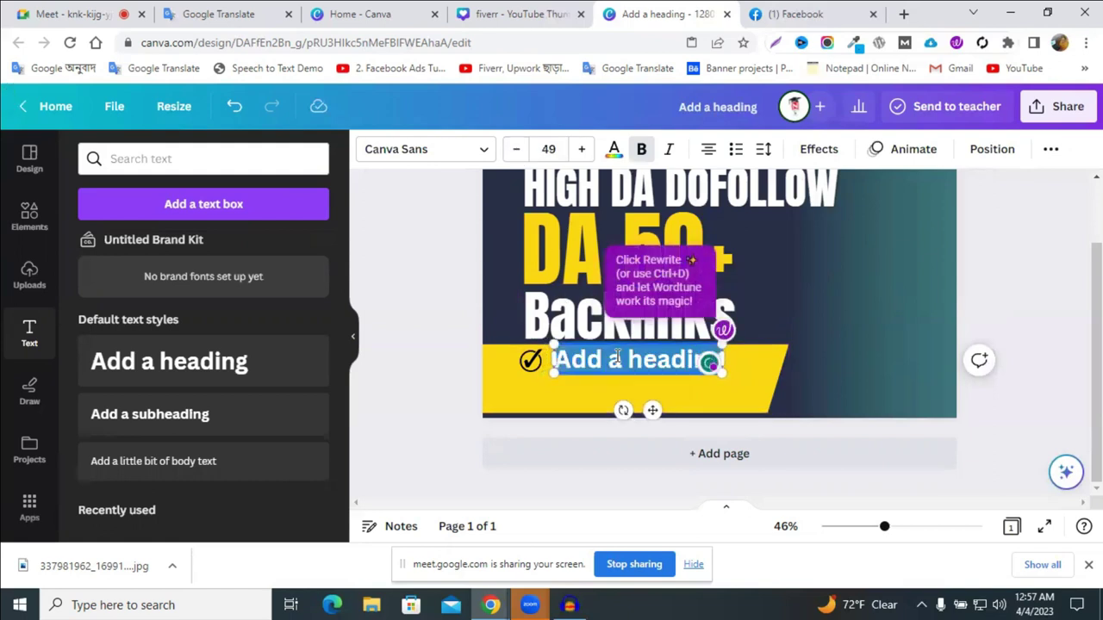
text(100)
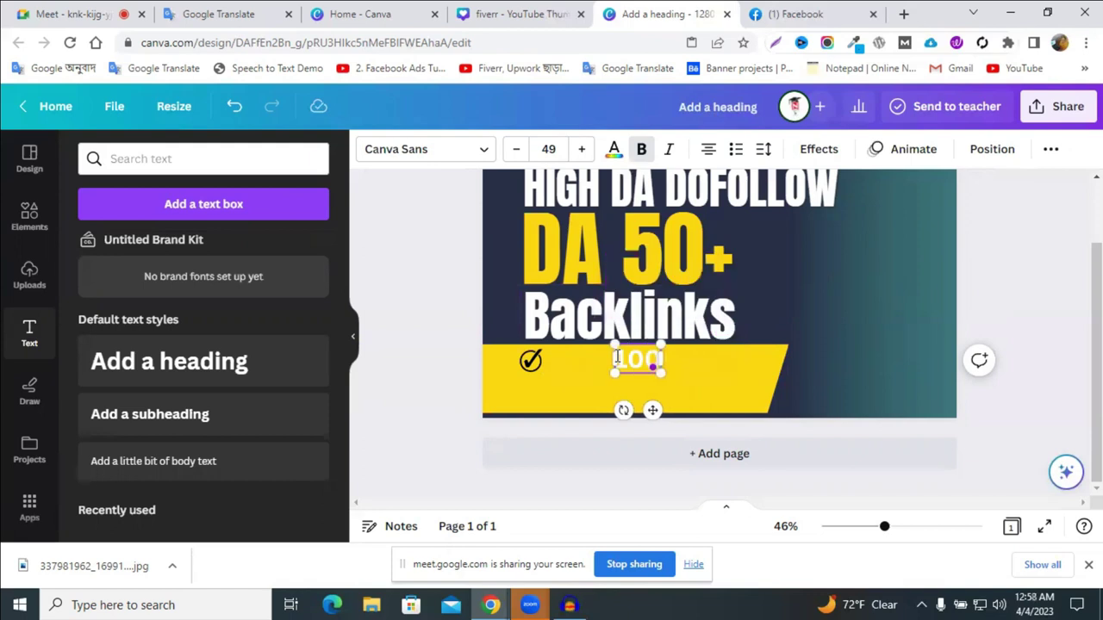
text(%)
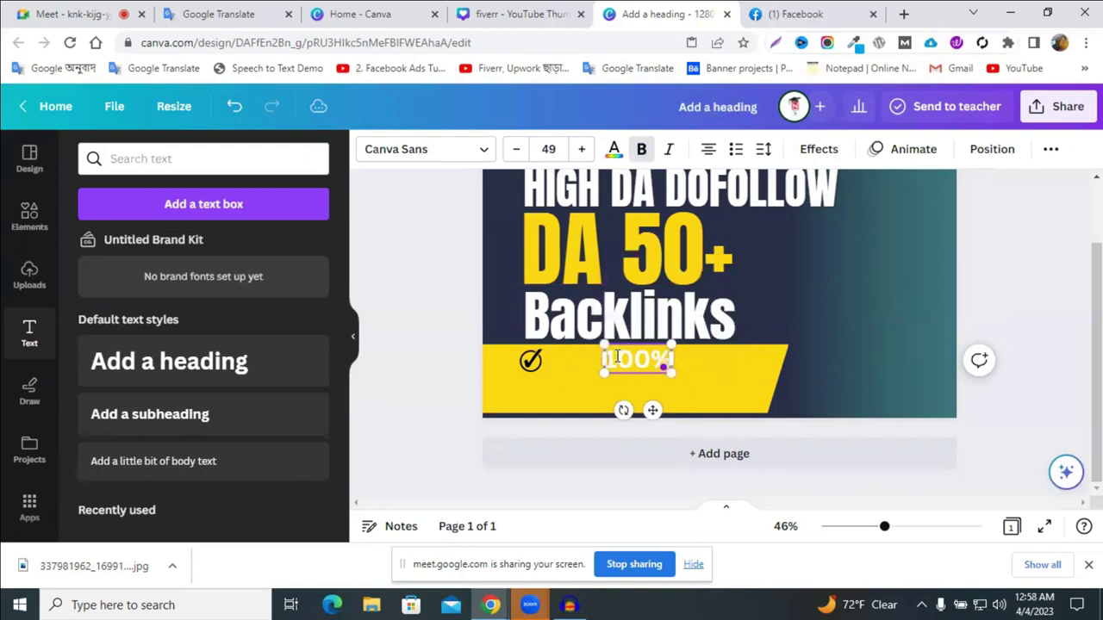
text( Safe)
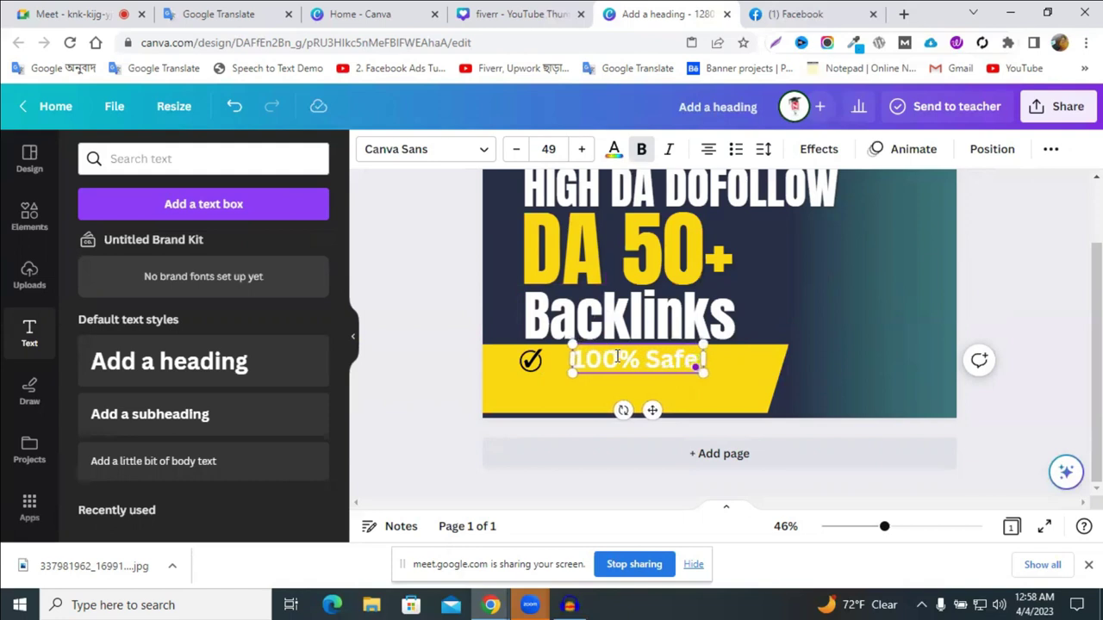
text( White)
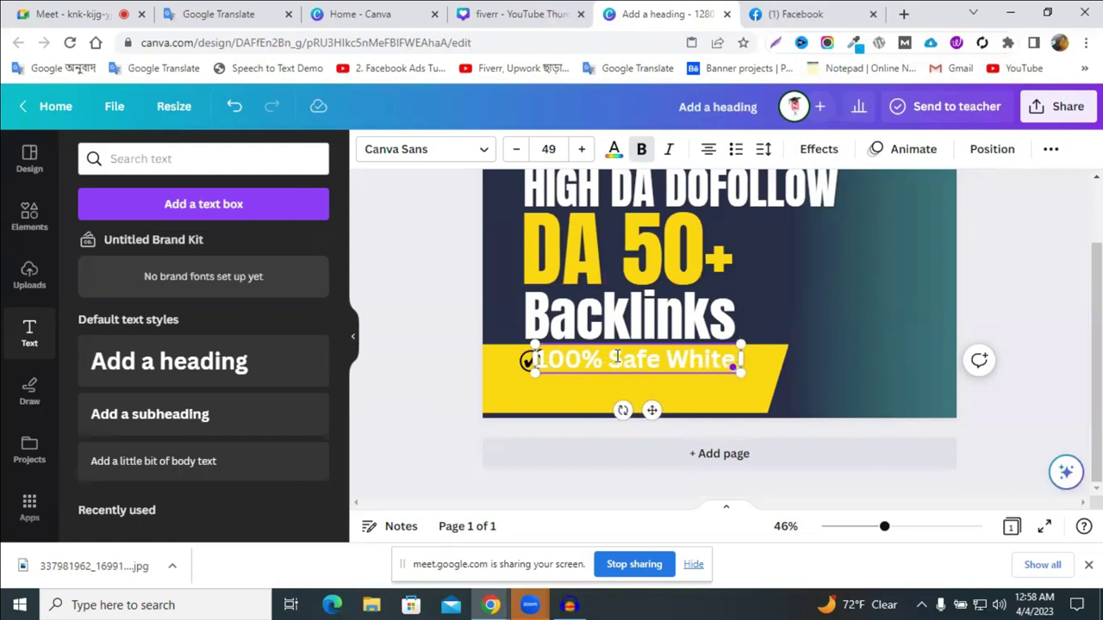
text( H)
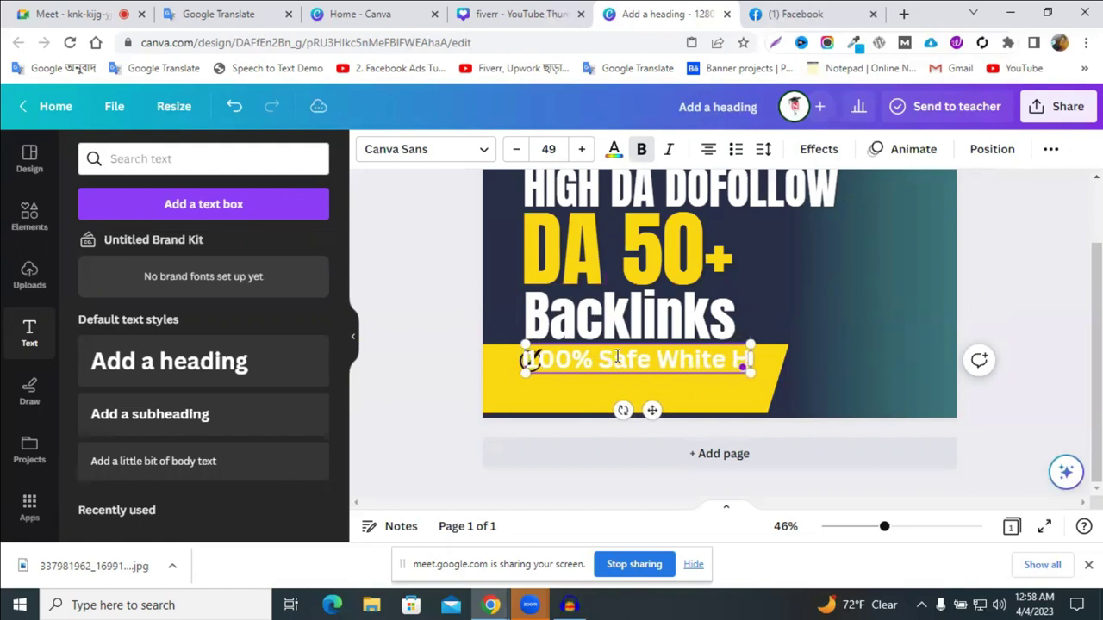
text(at Links)
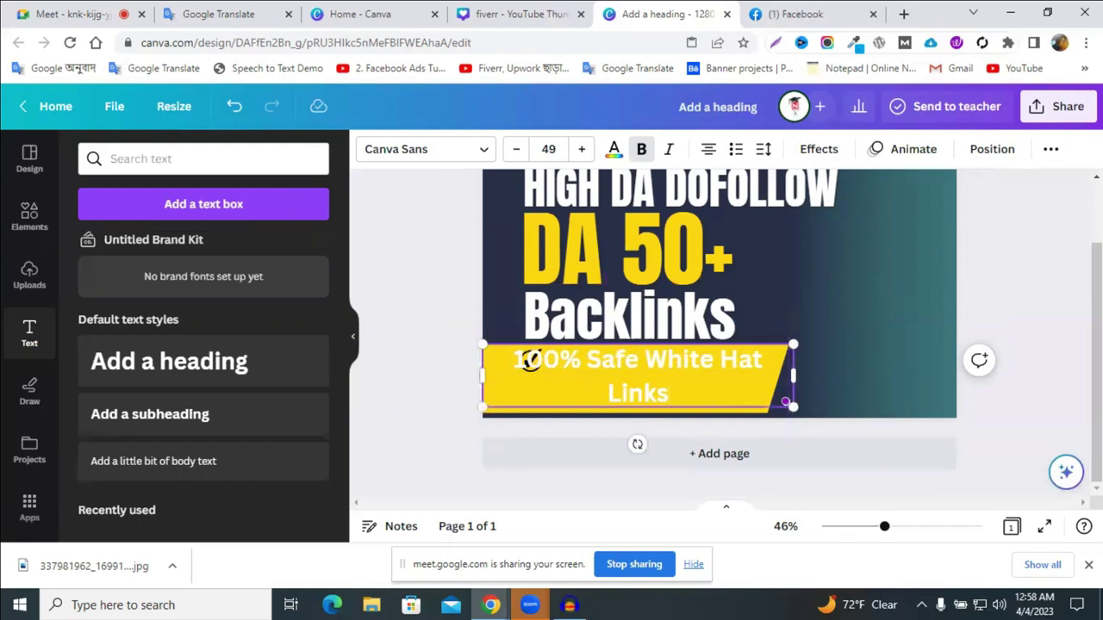
- Widen the "100% Safe White Hat Links" text box so it fits on one line, and move it beside the check mark
click(667, 362)
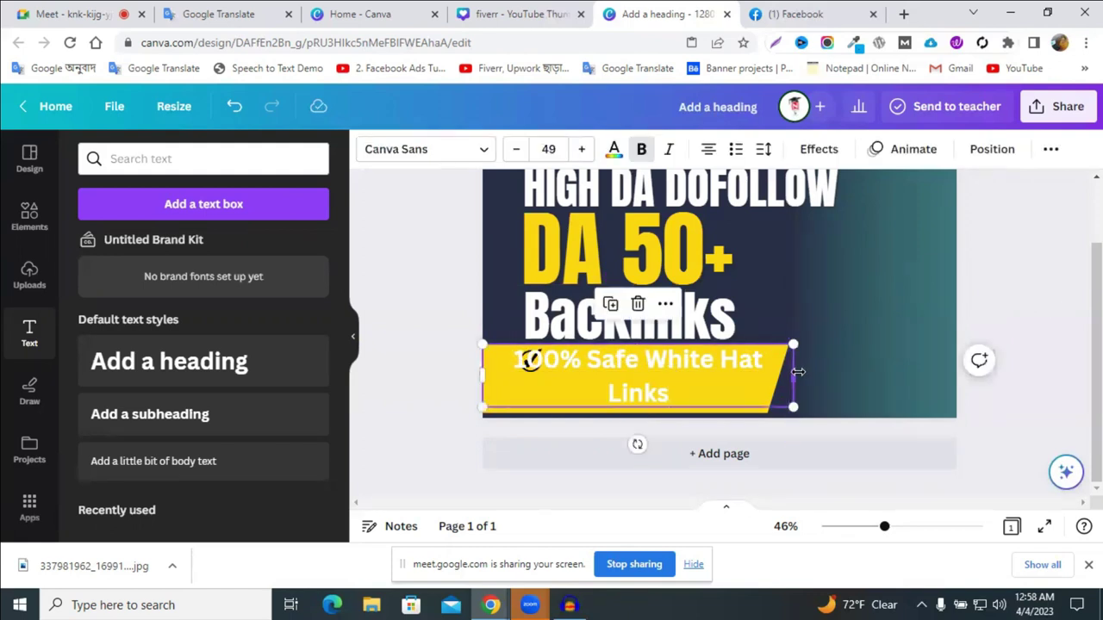
drag(793, 376, 898, 370)
drag(807, 369, 783, 364)
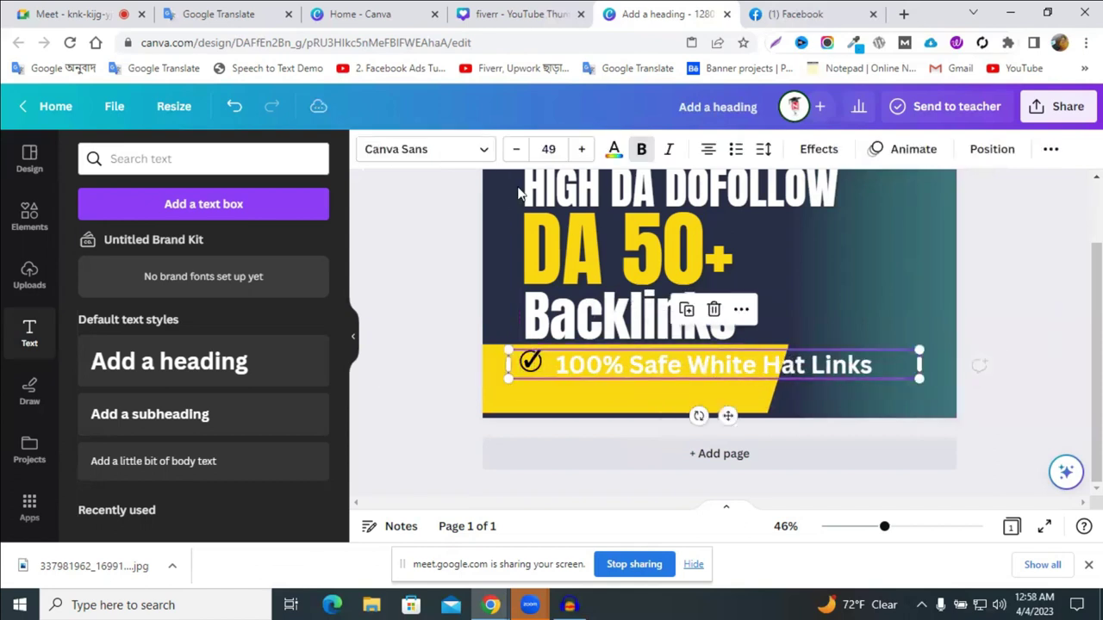
- Try the Anteb Bold and Aprila fonts on the "100% Safe White Hat Links" line, and settle on Arial
click(425, 153)
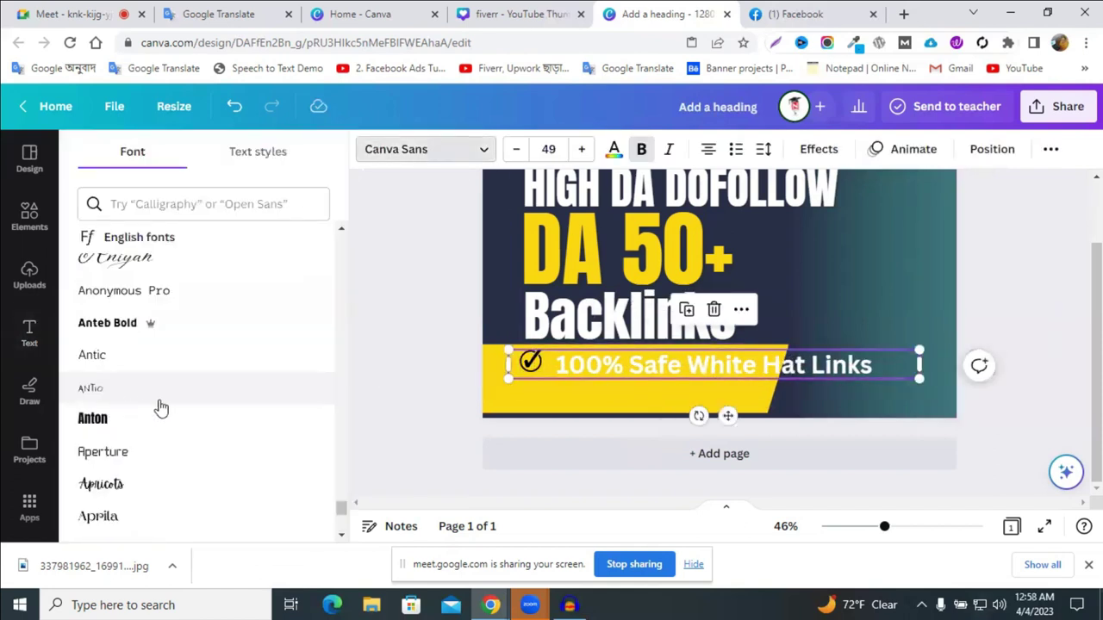
click(117, 336)
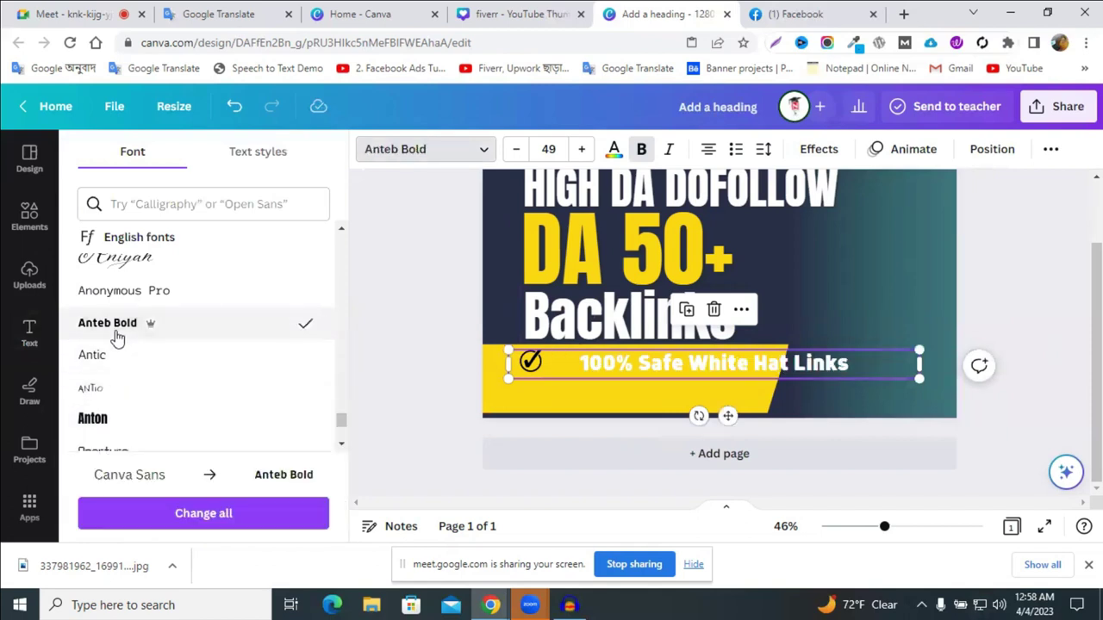
scroll(112, 340, down, 1)
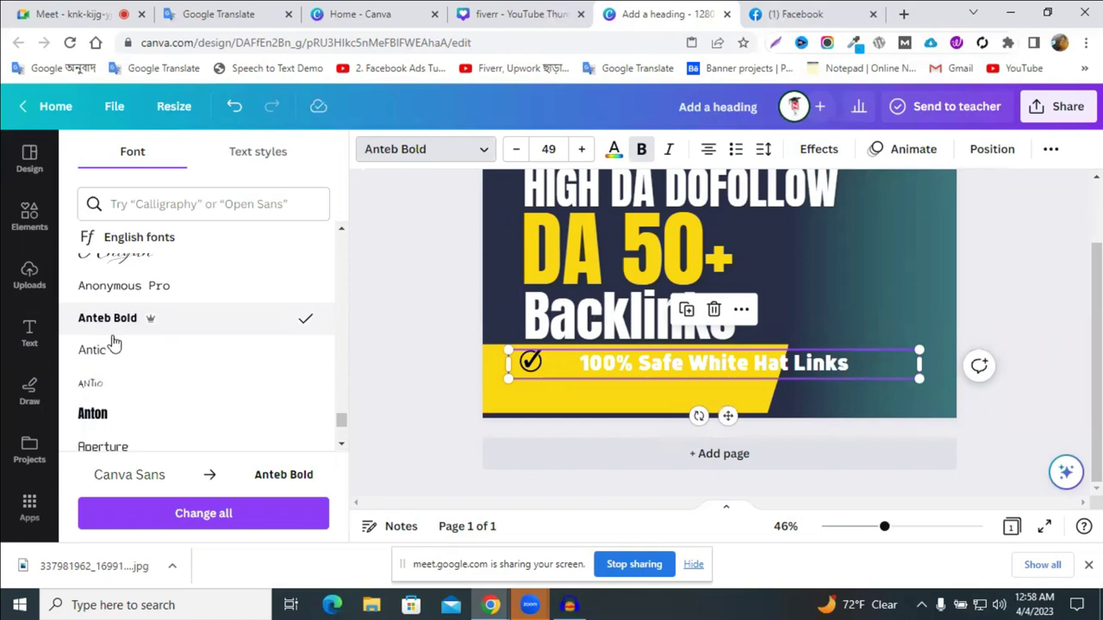
click(124, 441)
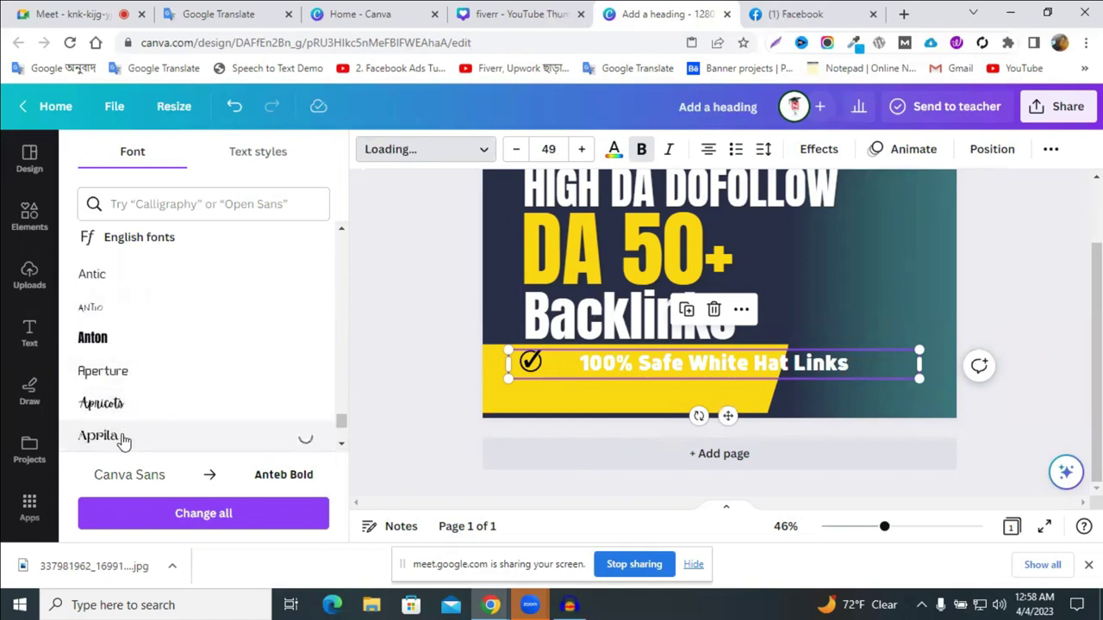
scroll(129, 435, down, 3)
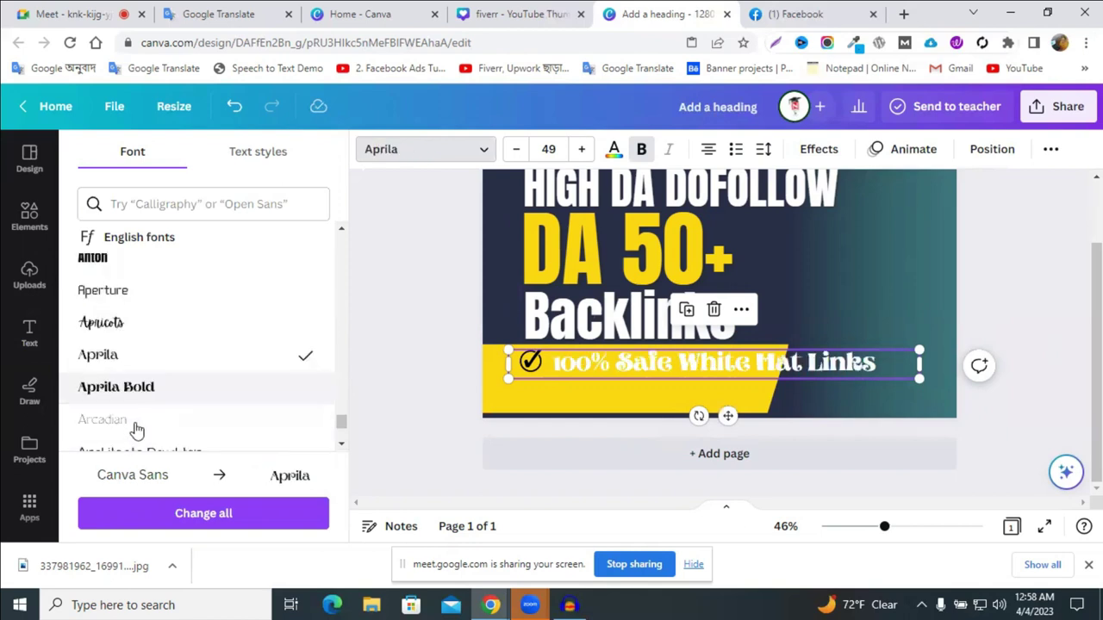
scroll(146, 427, down, 3)
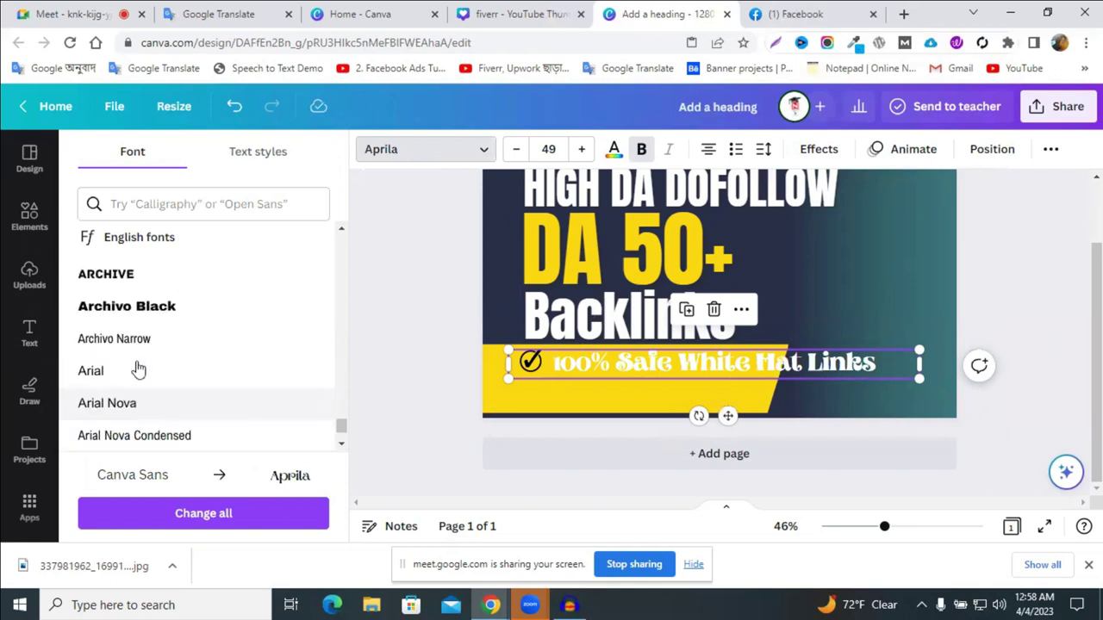
click(133, 373)
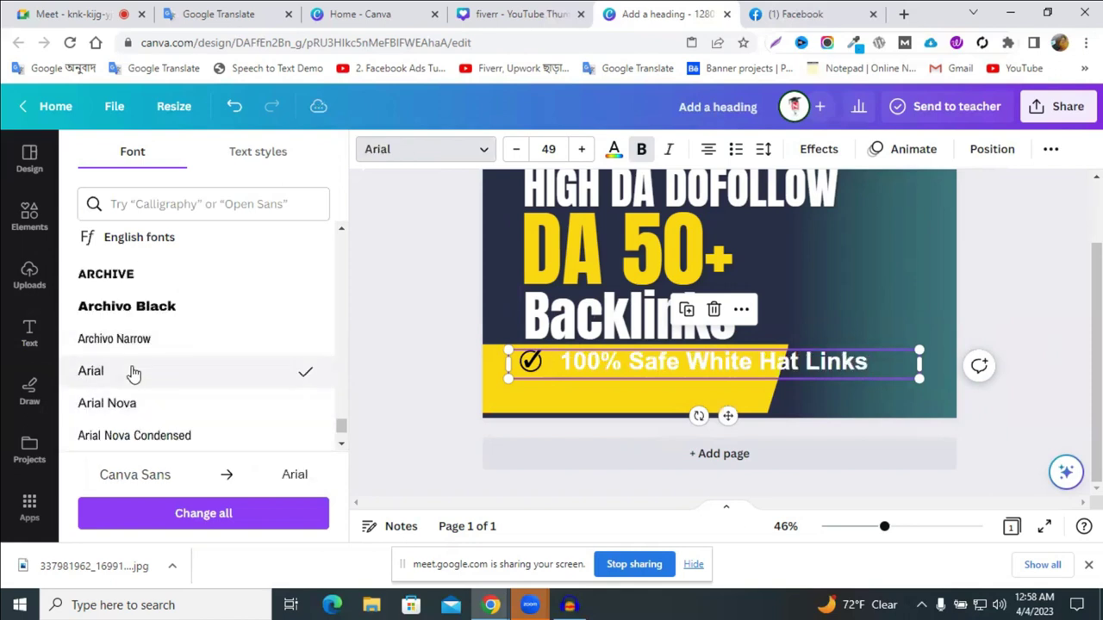
- Tighten the banner line's letter spacing to -59 and reduce its text size to 40
click(763, 150)
mouse_move(816, 223)
mouse_down()
mouse_move(801, 229)
mouse_move(800, 218)
mouse_up()
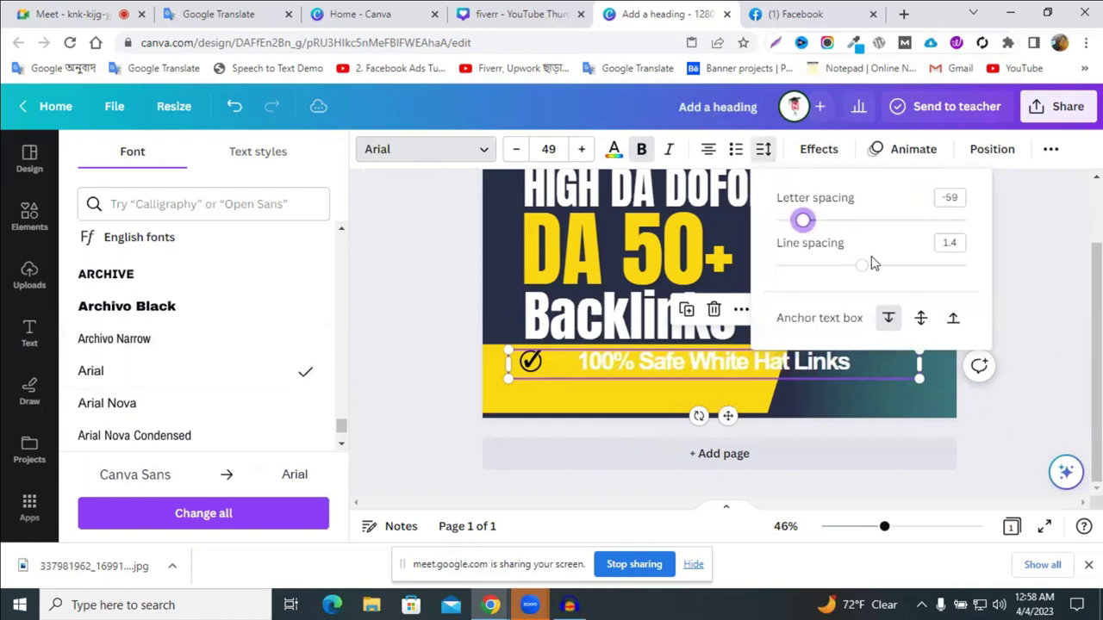
click(518, 150)
click(518, 150)
click(518, 150)
click(518, 150)
click(518, 150)
click(518, 150)
click(517, 150)
click(518, 150)
click(518, 150)
- Move the "100% Safe White Hat Links" line next to the check mark on the banner and colour it black
click(687, 364)
drag(687, 364, 632, 359)
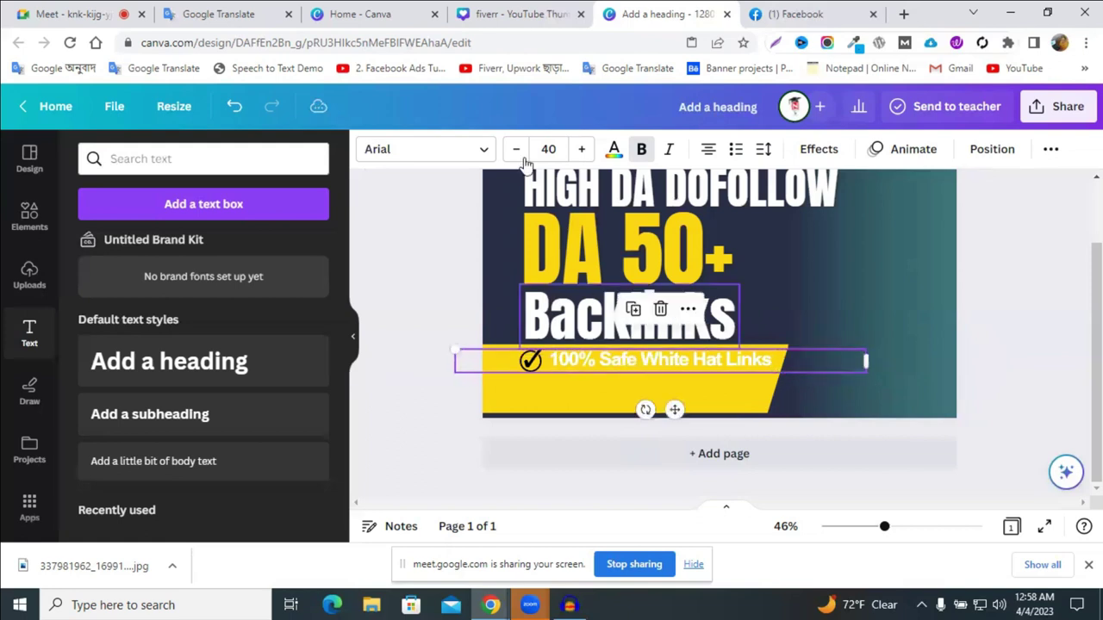
click(613, 150)
click(138, 248)
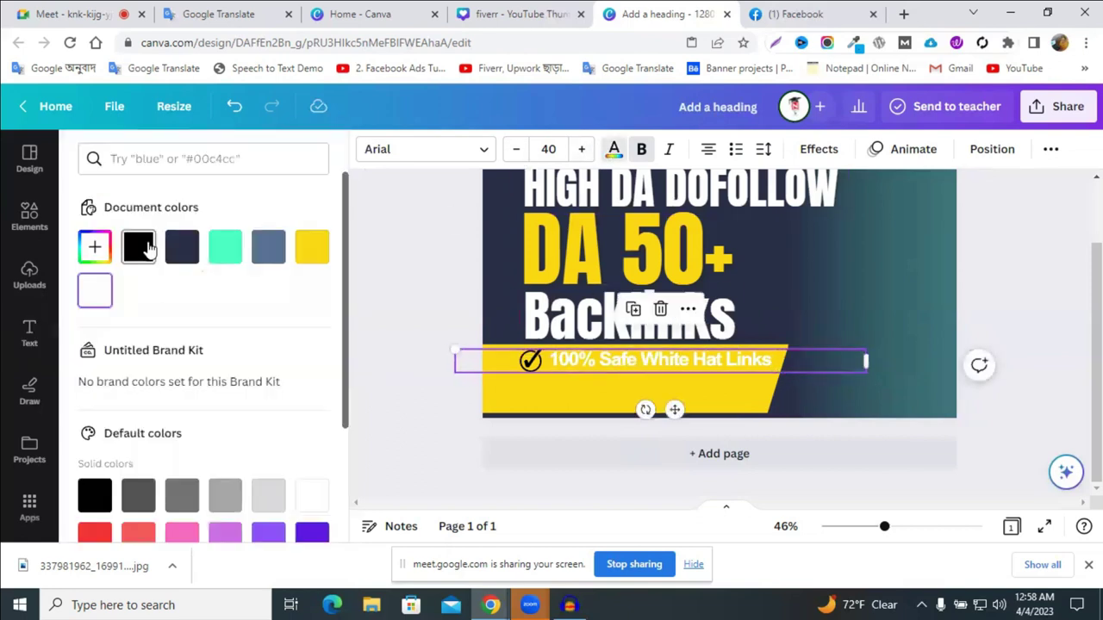
click(1034, 282)
click(1034, 282)
click(631, 365)
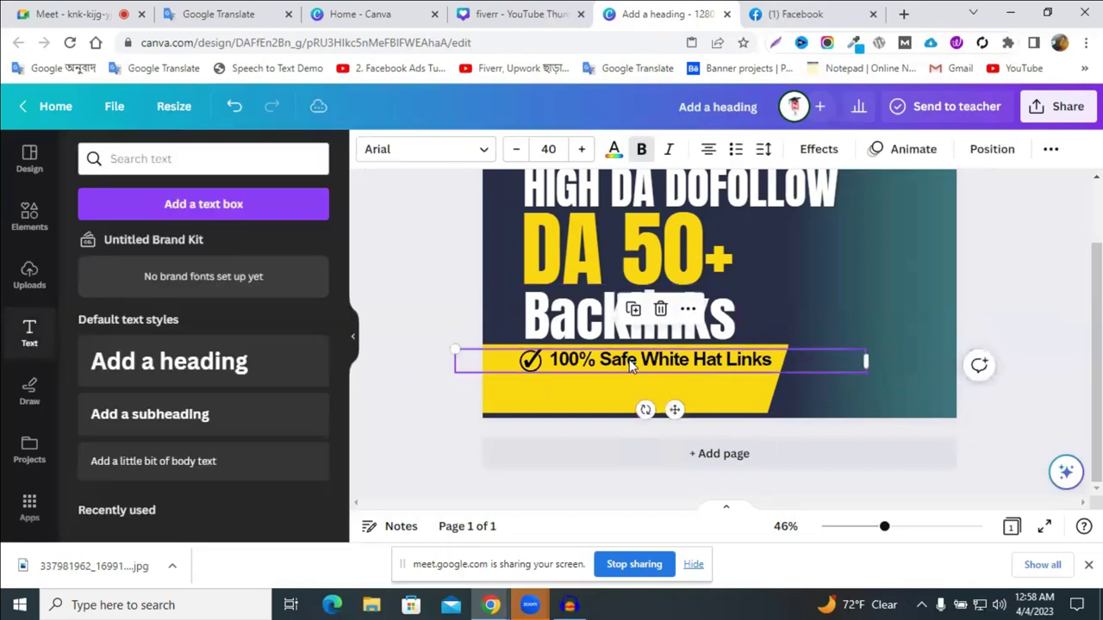
drag(632, 365, 632, 365)
click(563, 386)
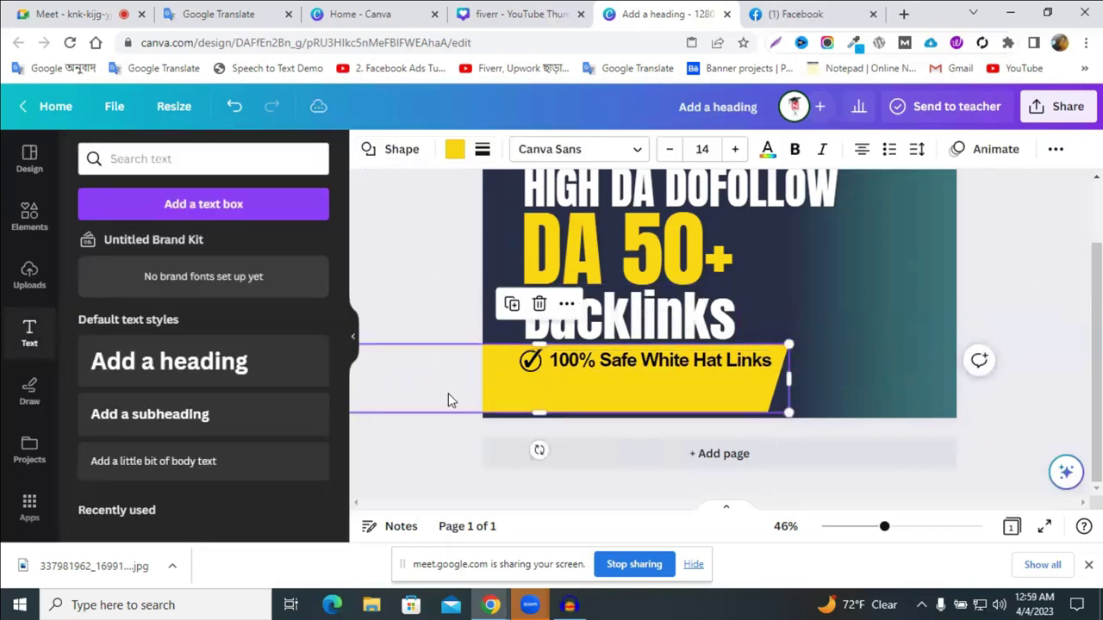
click(496, 389)
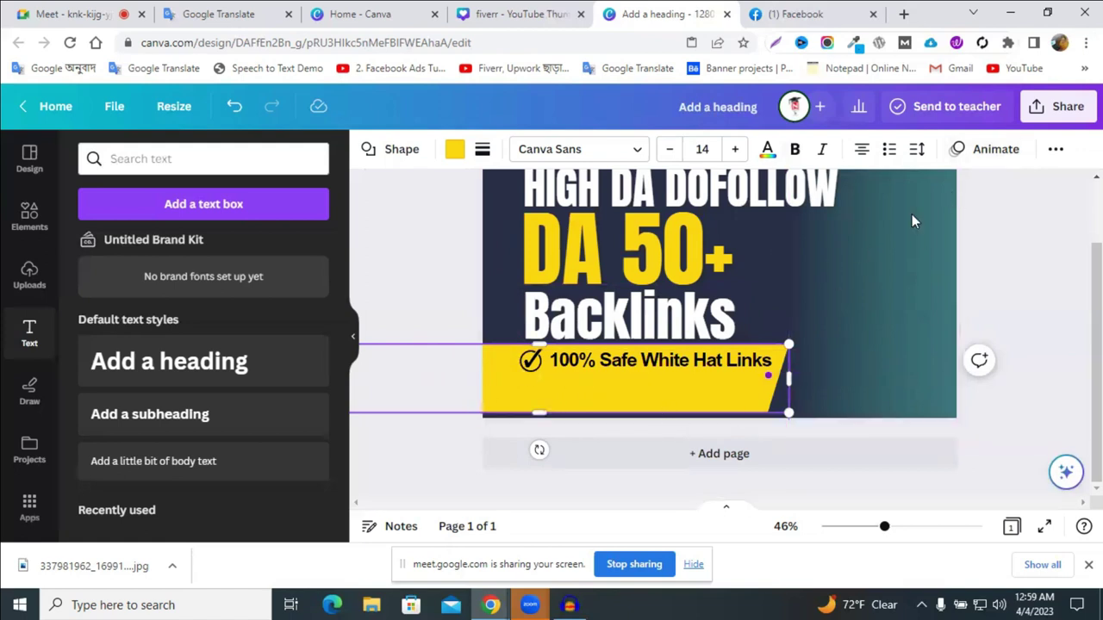
click(1053, 151)
- Narrow the "100% Safe White Hat Links" text box to fit its text and reposition it right beside the check mark
click(586, 366)
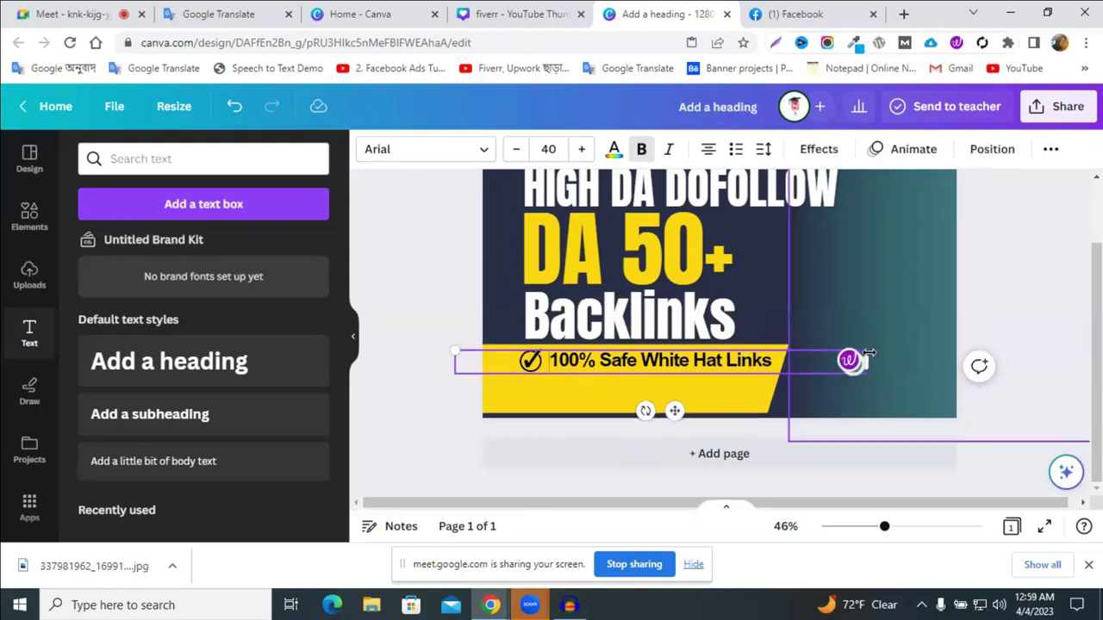
drag(866, 357, 707, 364)
click(1049, 269)
drag(641, 363, 678, 369)
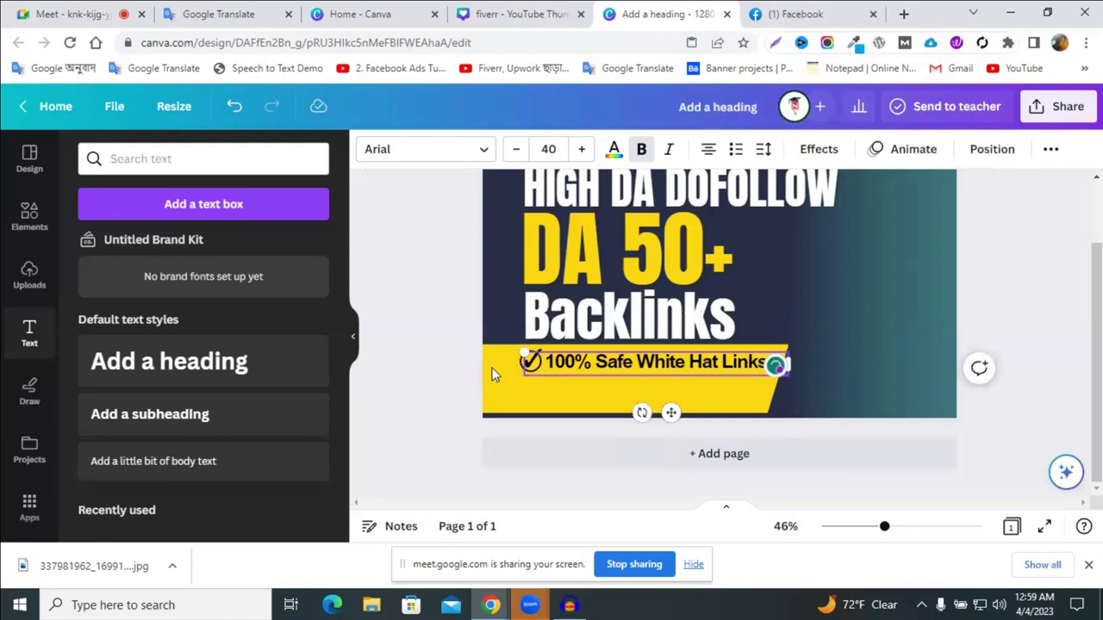
- Lock the slanted yellow banner shape in place
click(579, 348)
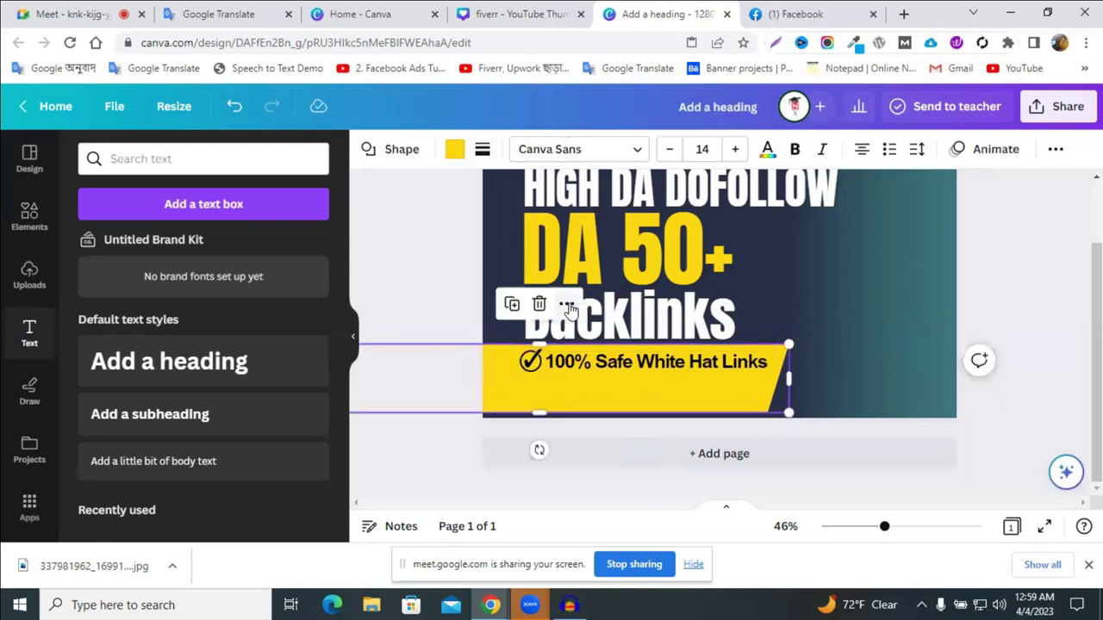
right_click(608, 460)
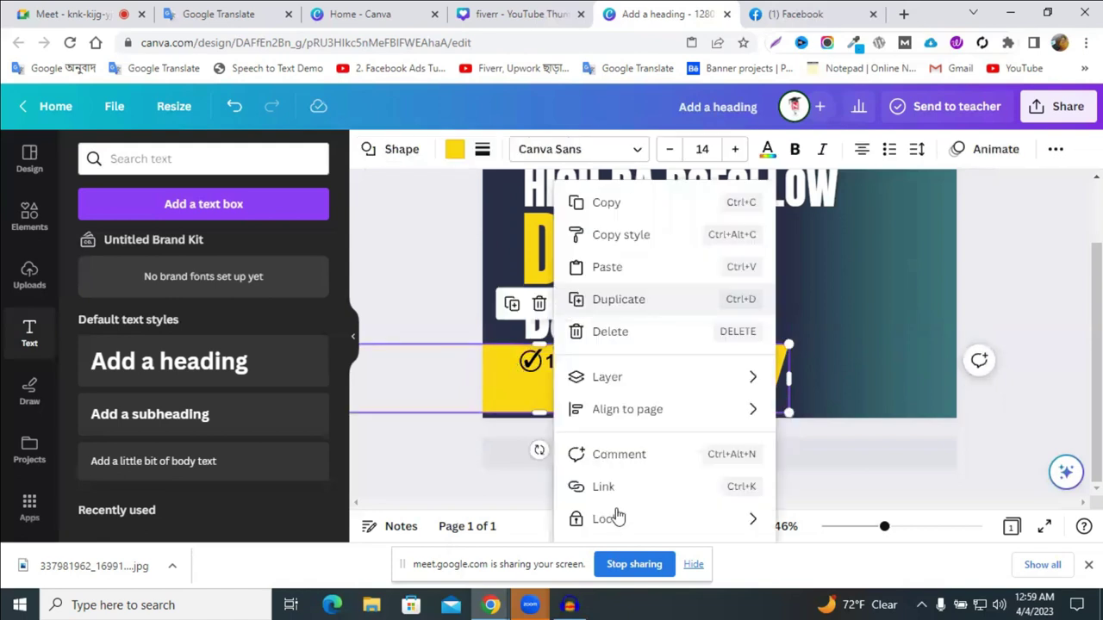
click(826, 524)
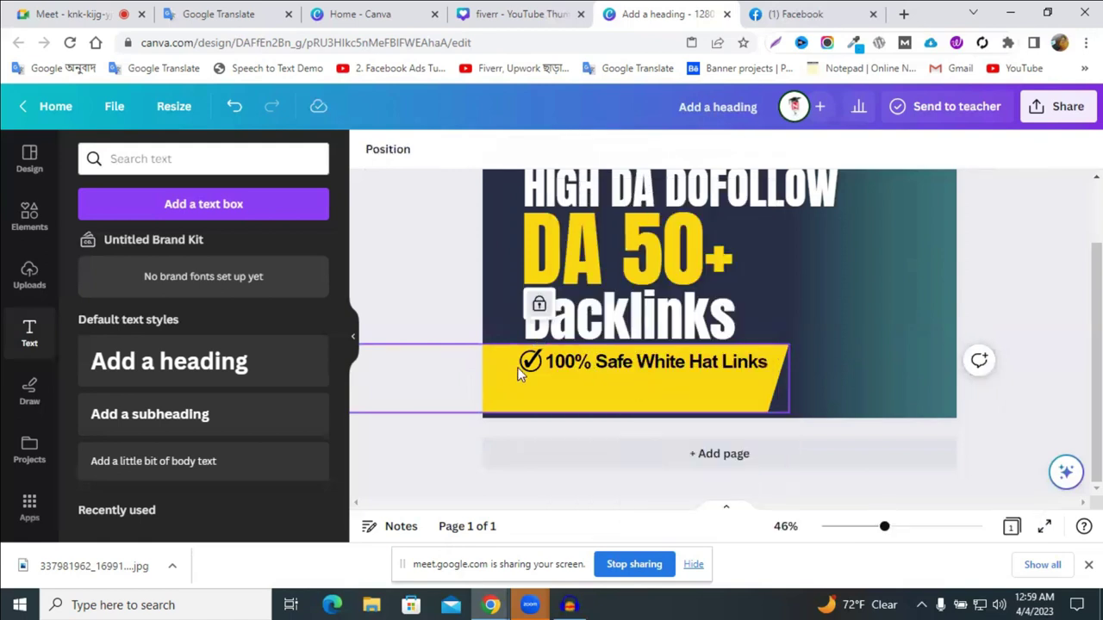
- Duplicate the check mark with its "100% Safe White Hat Links" line and place the copy directly beneath the original on the banner
click(603, 366)
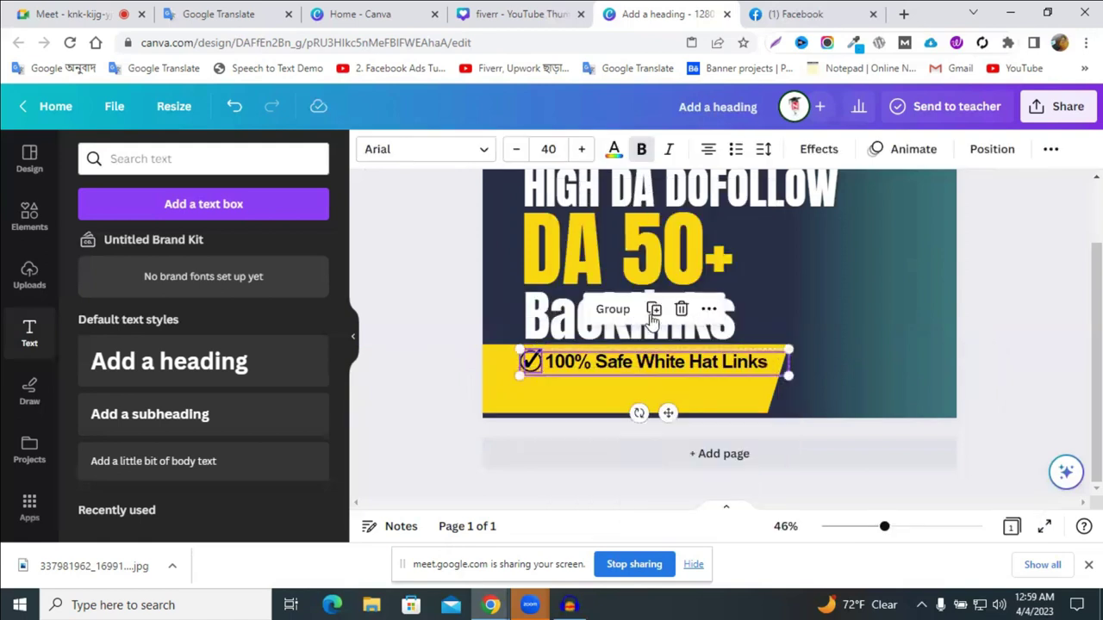
key(ctrl+d)
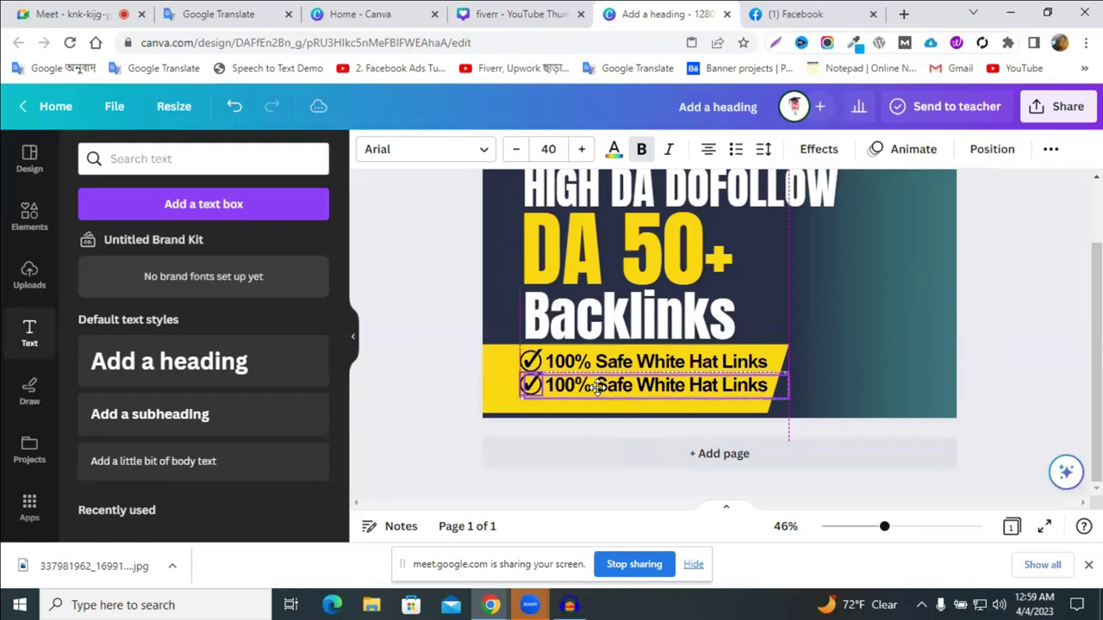
drag(597, 388, 598, 388)
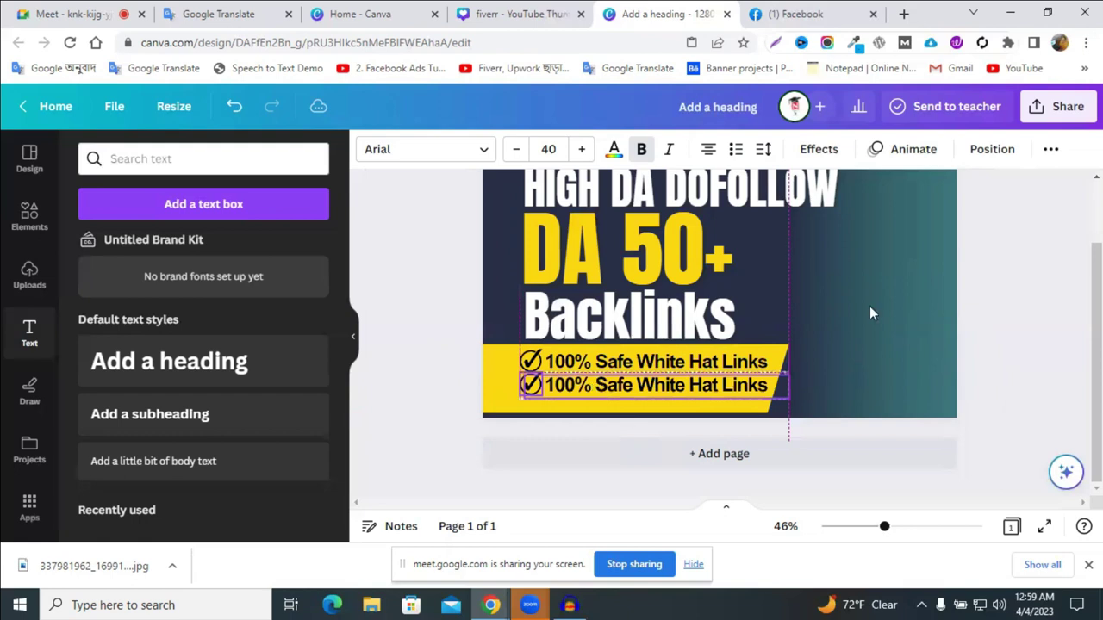
click(997, 255)
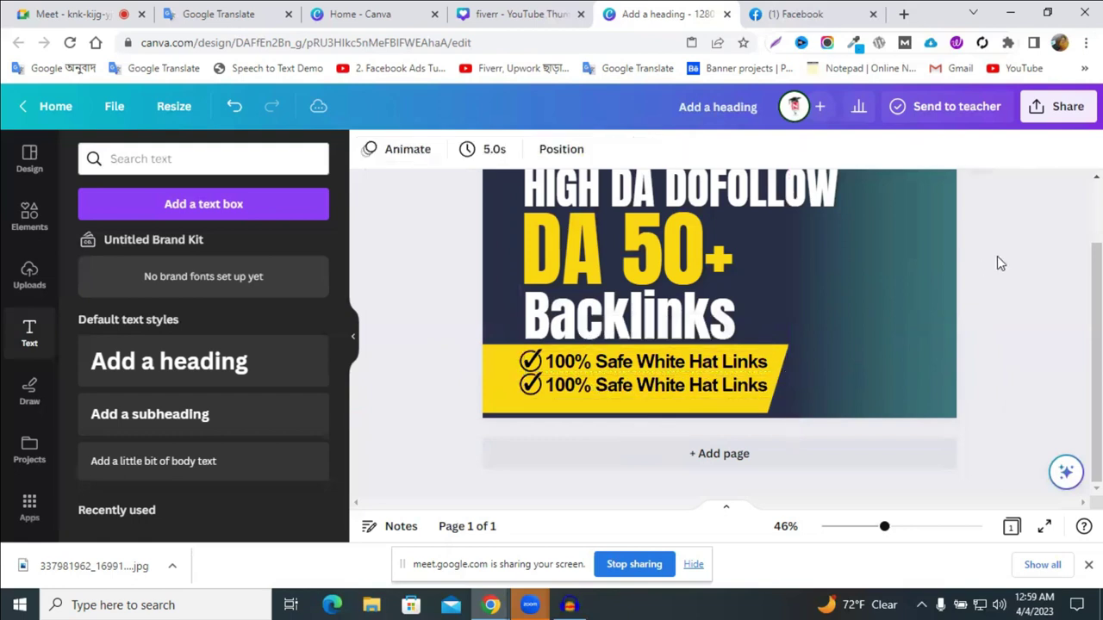
- Replace the text of the second check-marked line with "DA 50+ Dofollow Backlinks"
double_click(598, 385)
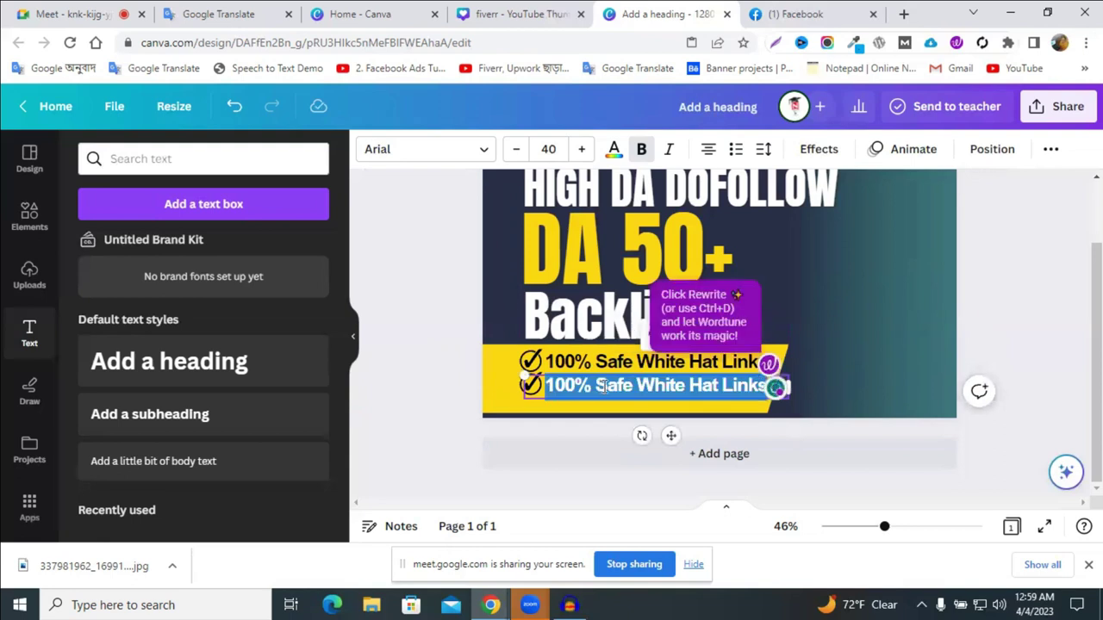
click(26, 280)
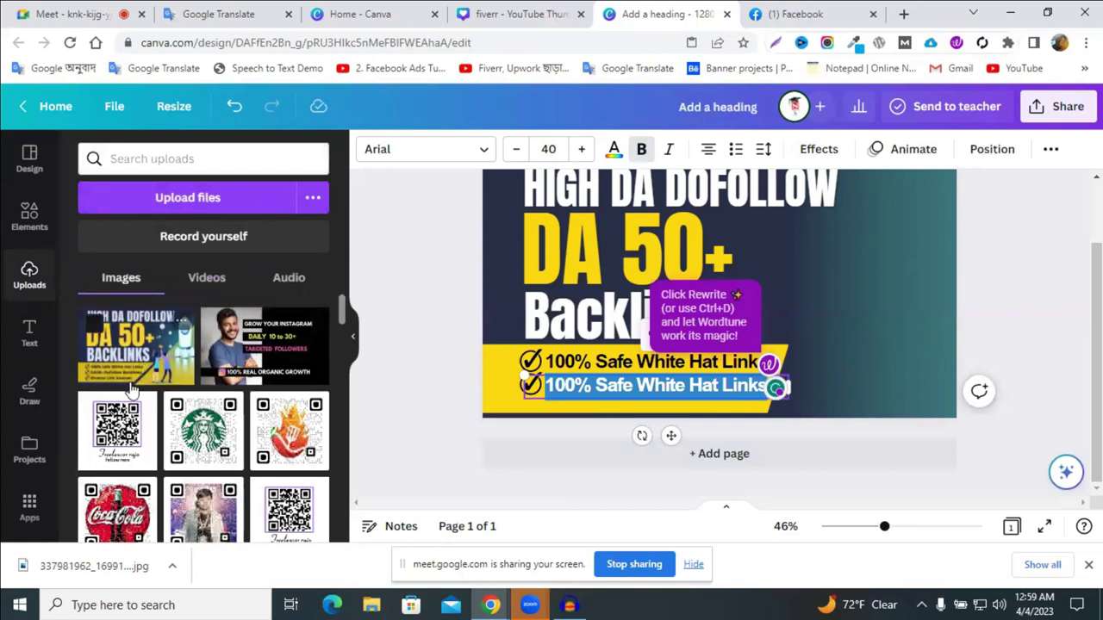
triple_click(571, 381)
text(DA)
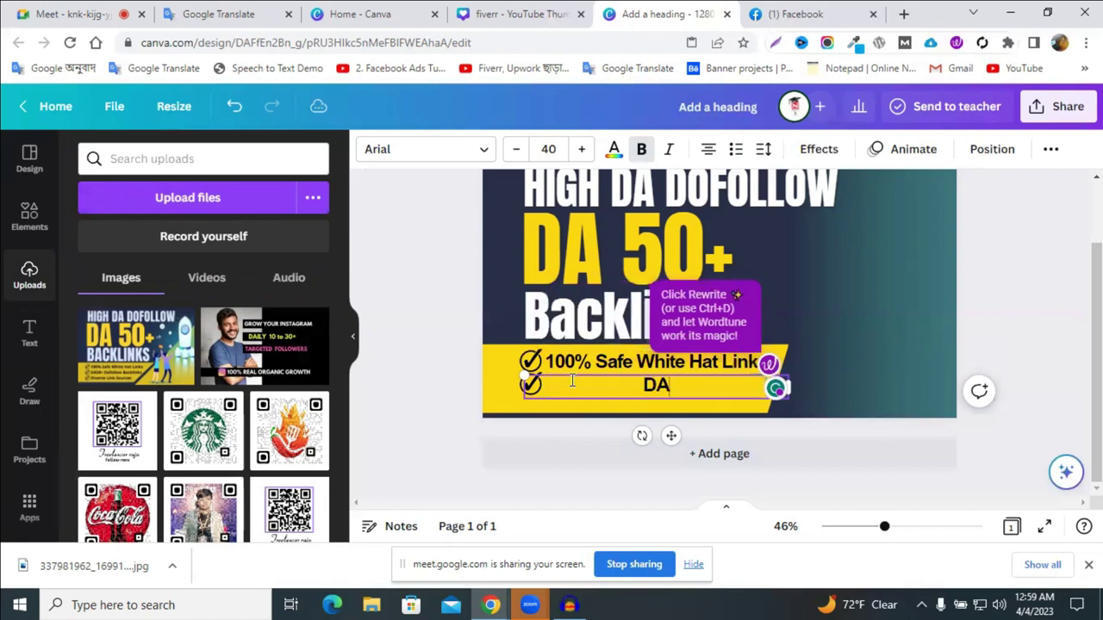
text( 5)
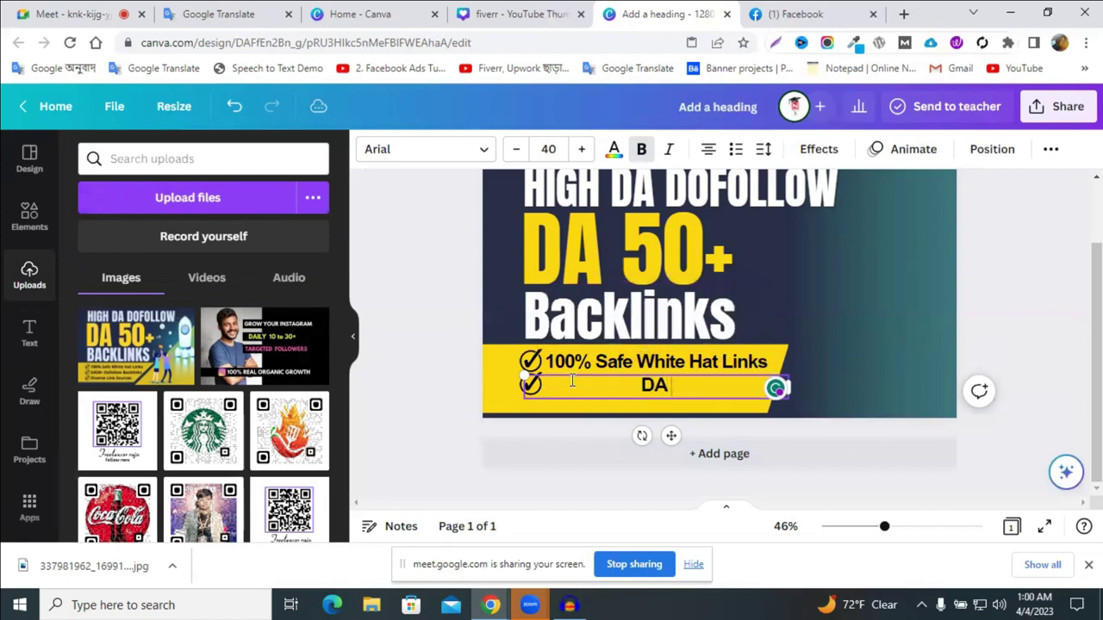
text(0+)
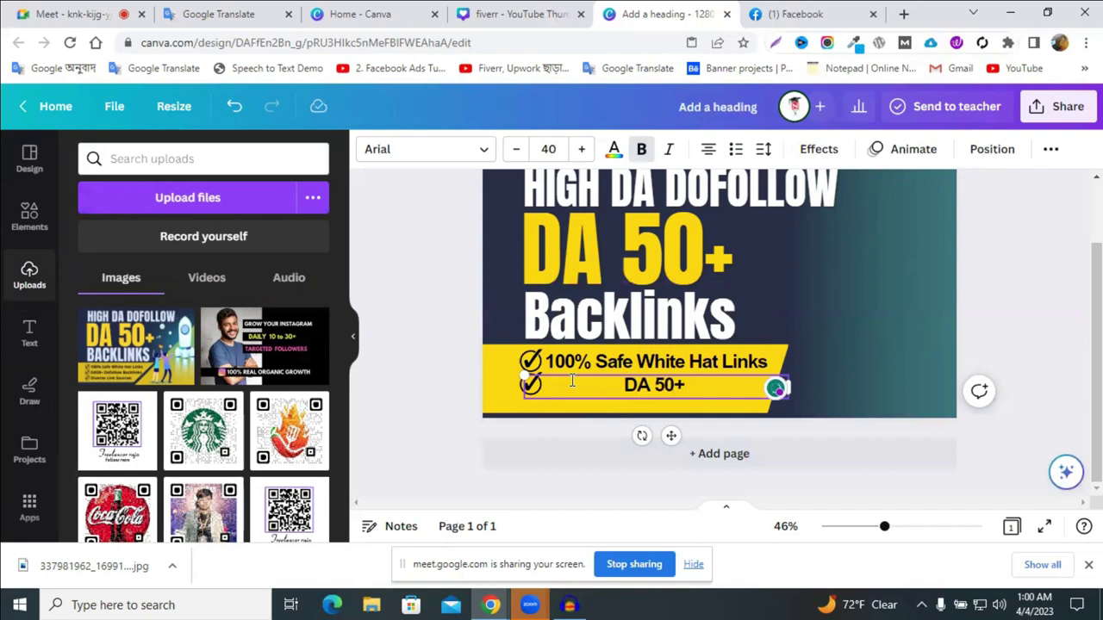
text( Dofollow Backlinks)
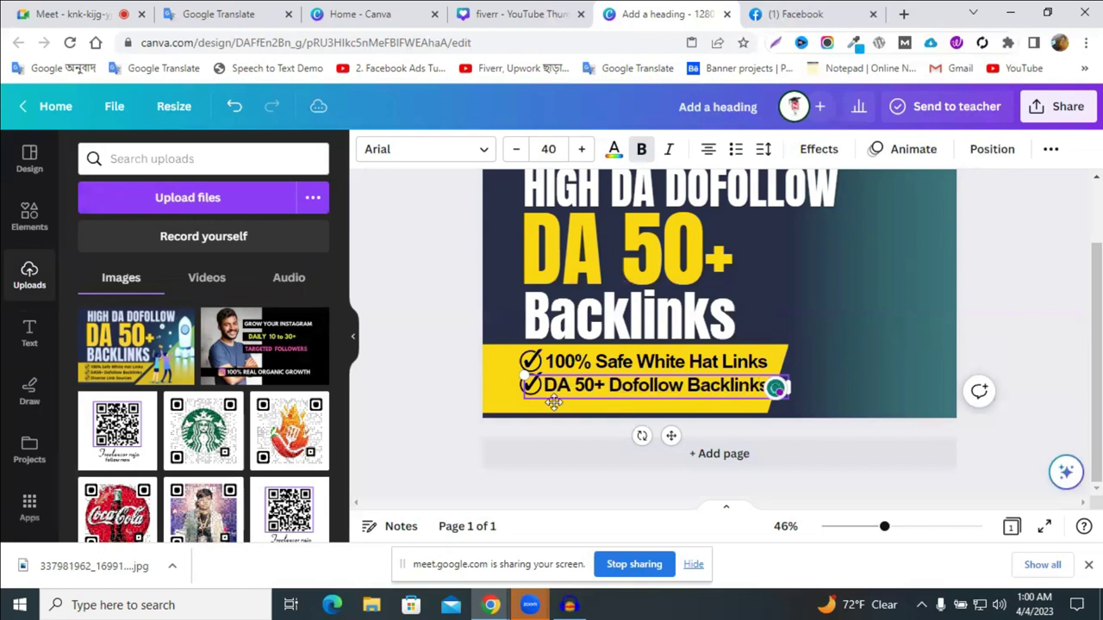
click(876, 354)
- Select both check-marked lines with their check marks and scale them down together to a text size of 33.7
click(653, 394)
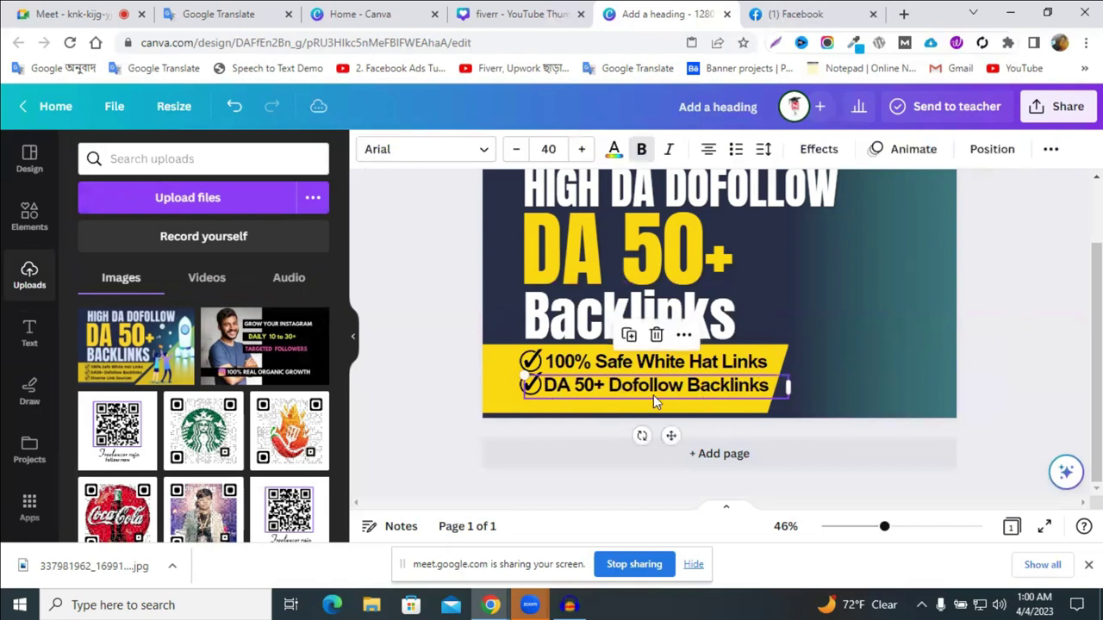
drag(591, 402, 550, 403)
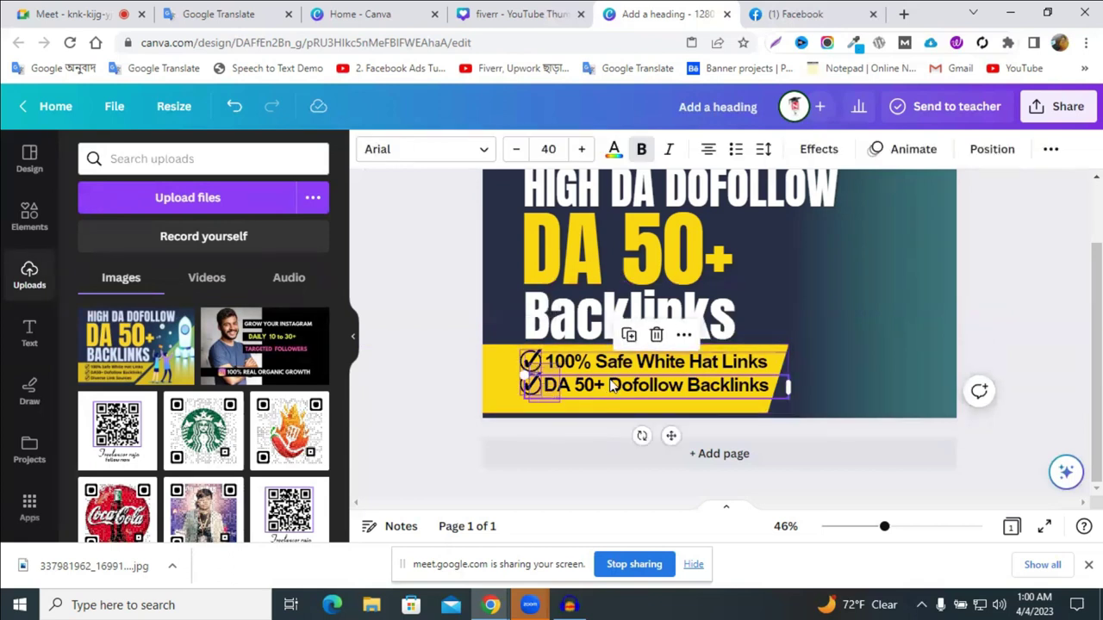
shift+click(536, 363)
drag(786, 399, 741, 385)
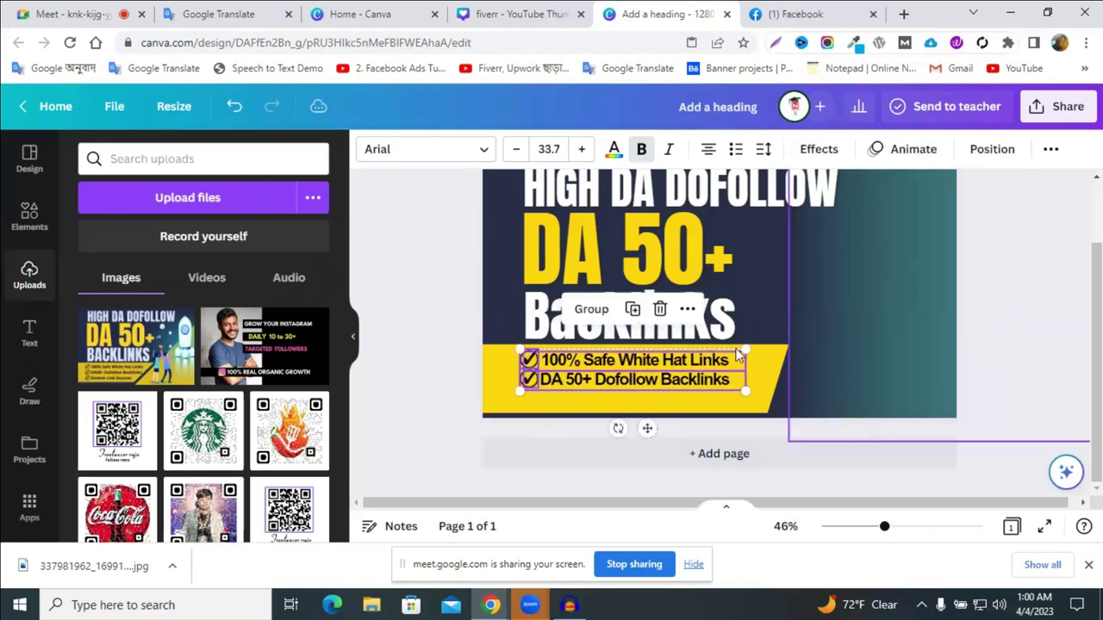
click(405, 317)
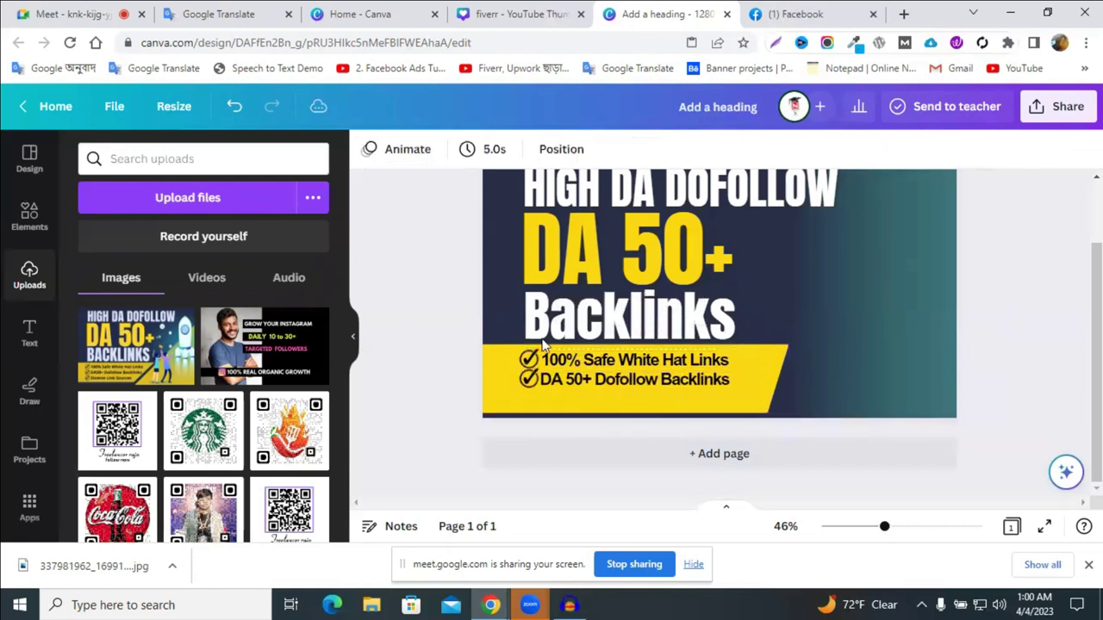
- Reduce the text size of the "DA 50+ Dofollow Backlinks" line to 32.7
click(585, 382)
click(516, 148)
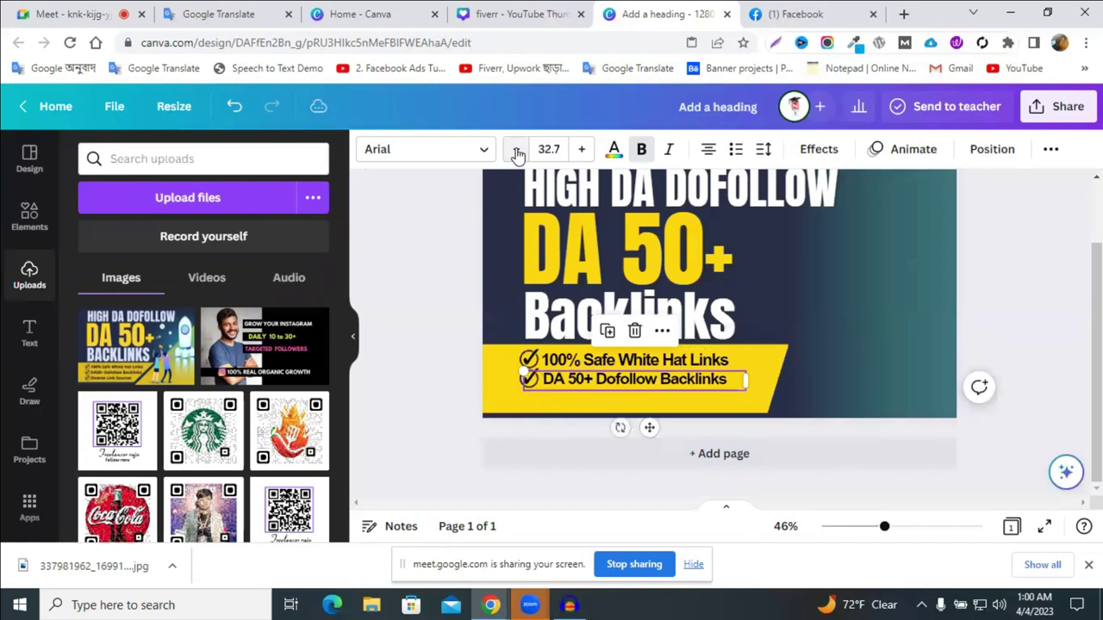
click(396, 336)
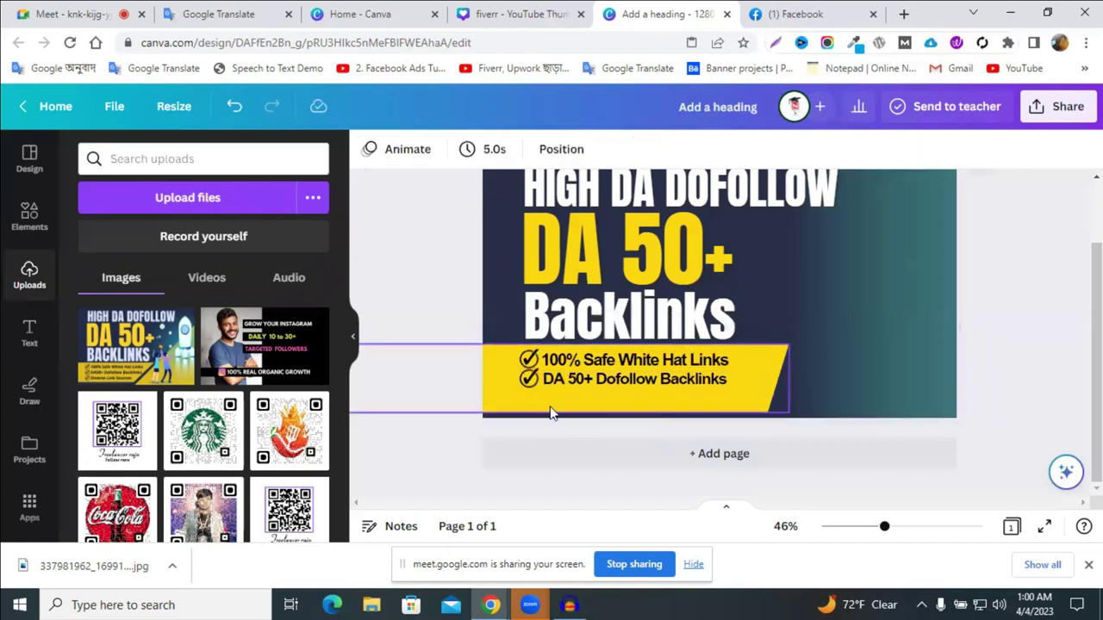
- Duplicate the "DA 50+ Dofollow Backlinks" line with its check mark and place the copy below it as a third banner line
click(528, 383)
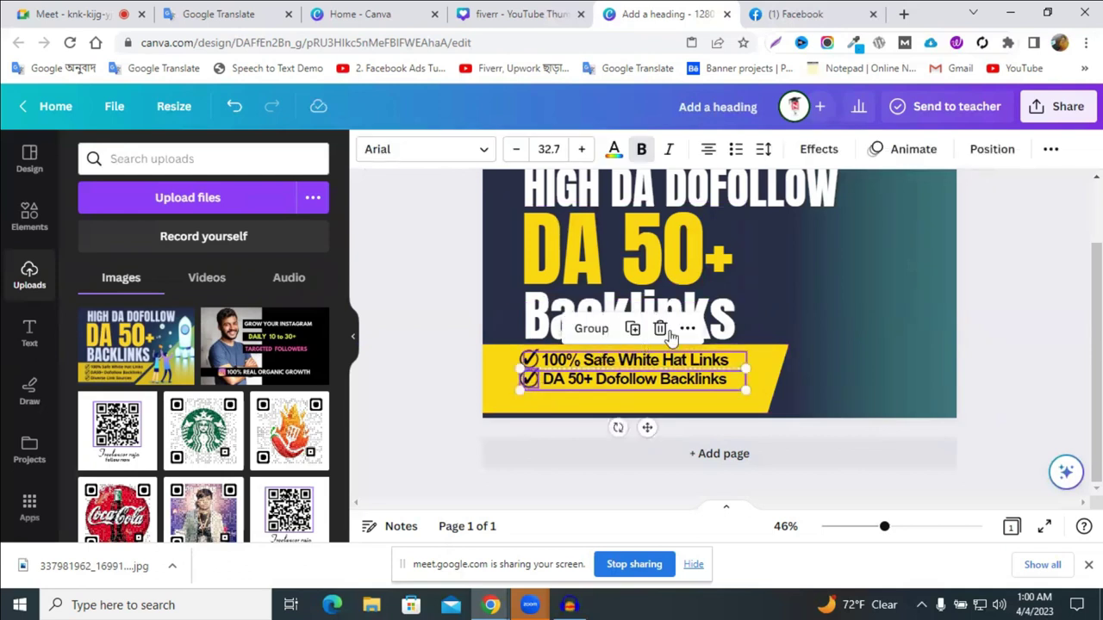
click(631, 331)
drag(561, 383, 560, 394)
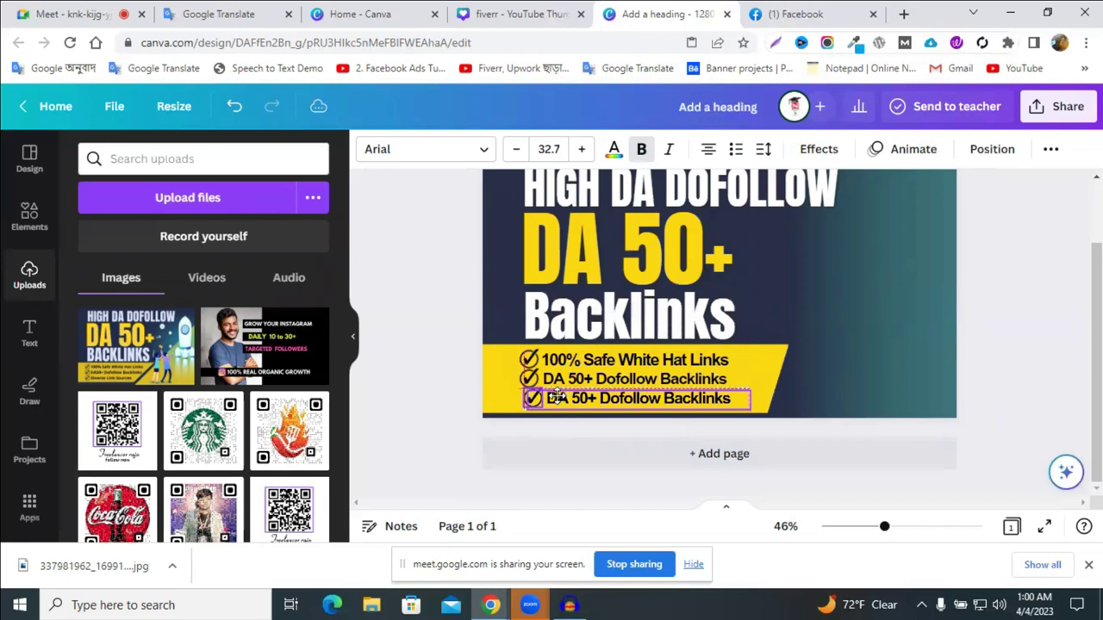
click(1019, 304)
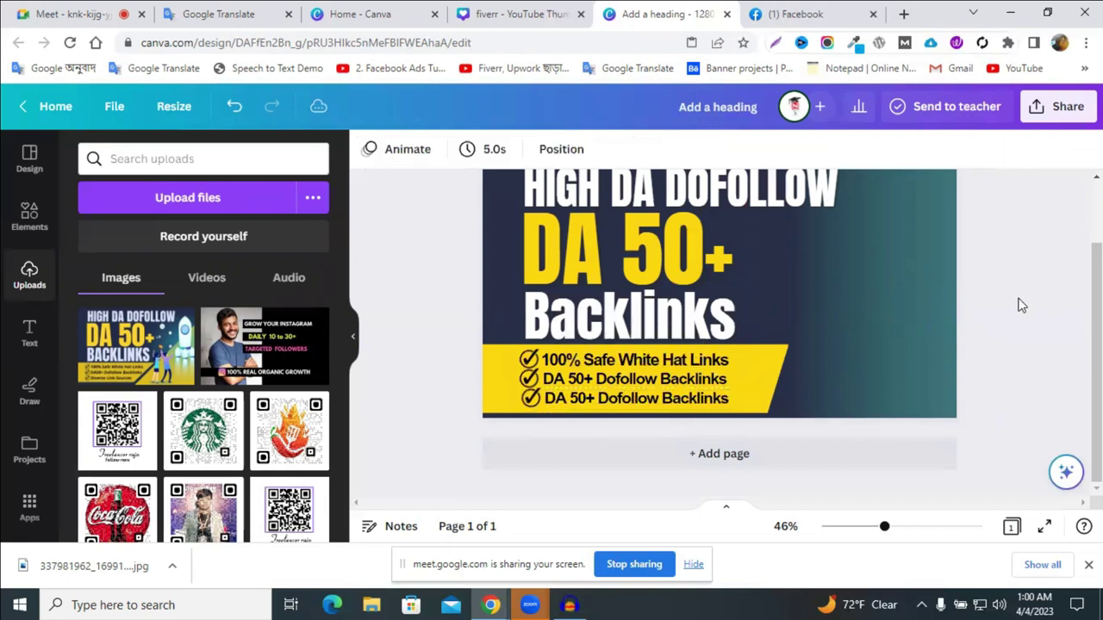
- Check the reference thumbnail on Facebook and replace the third banner line's text with "Improve Website DA,PA"
click(561, 400)
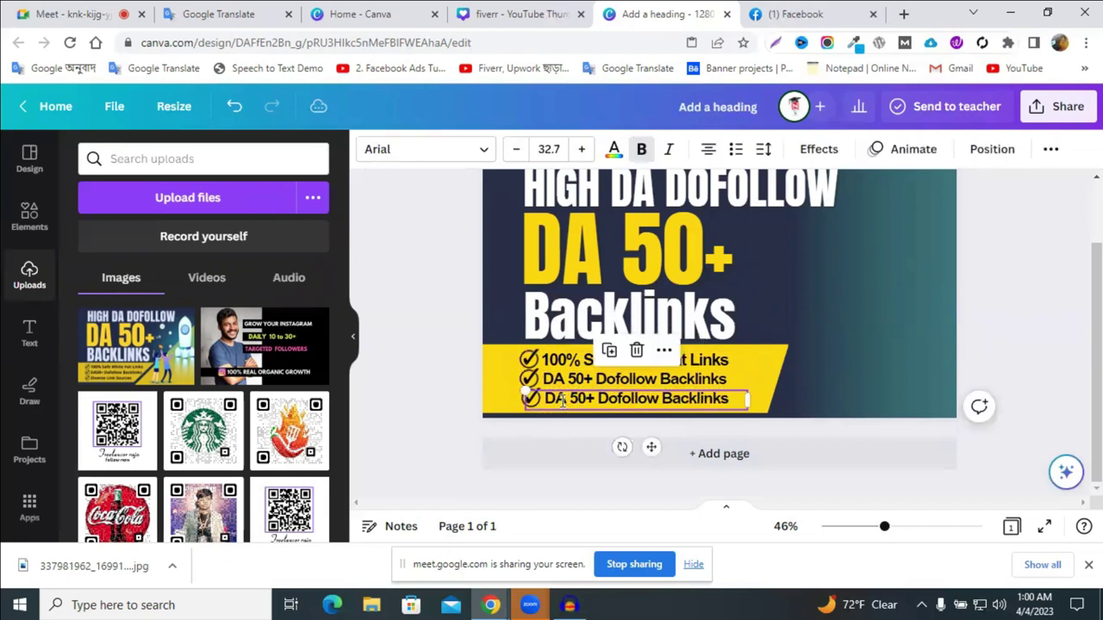
double_click(562, 400)
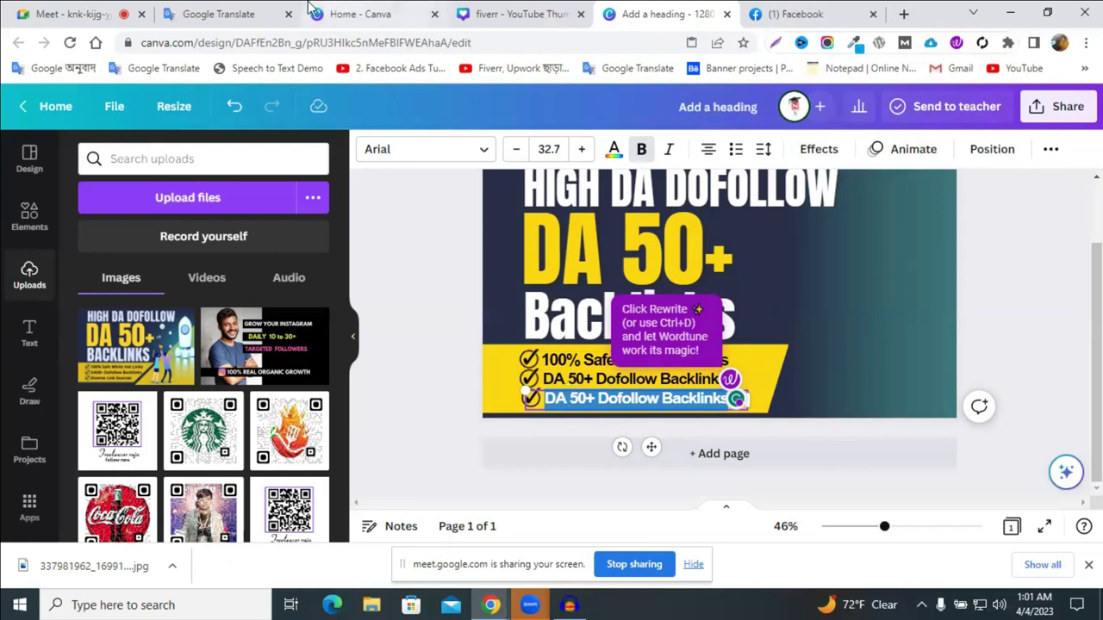
click(799, 10)
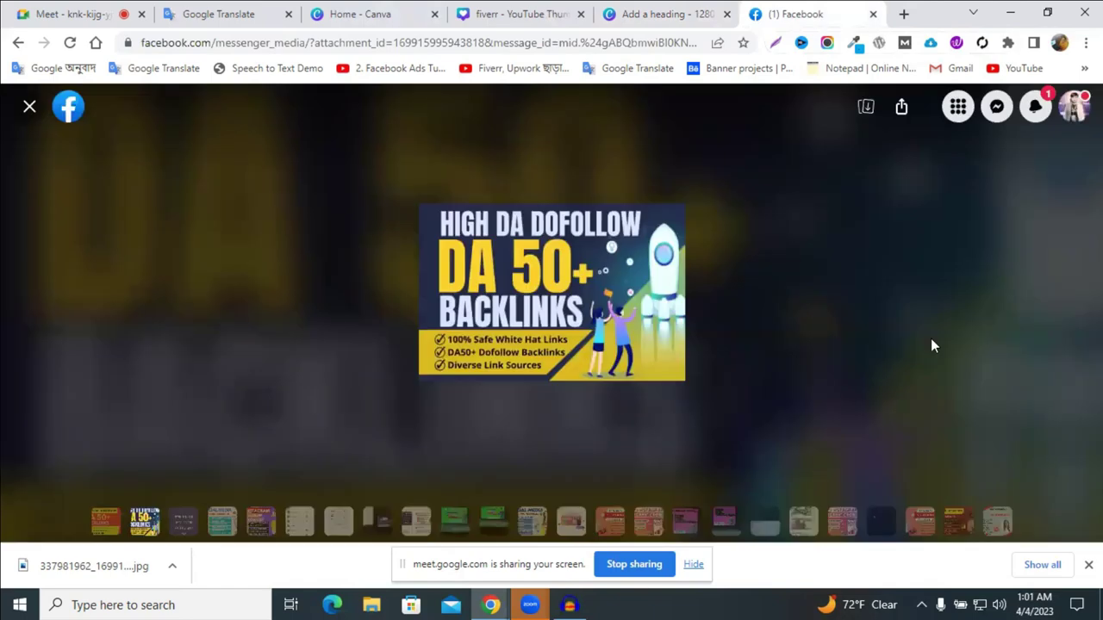
click(30, 107)
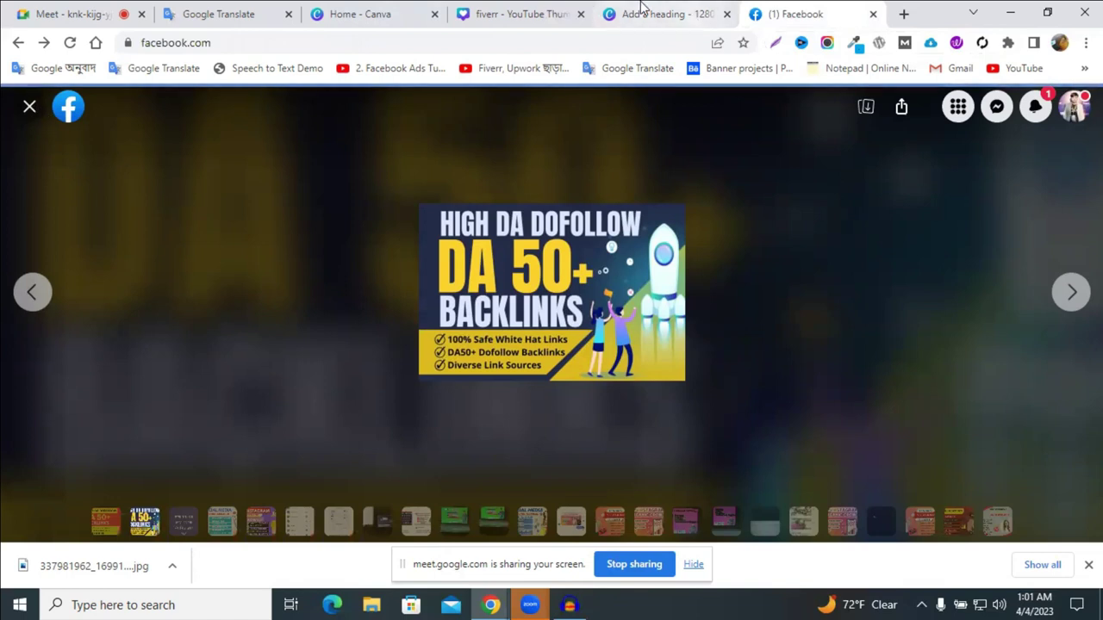
click(534, 10)
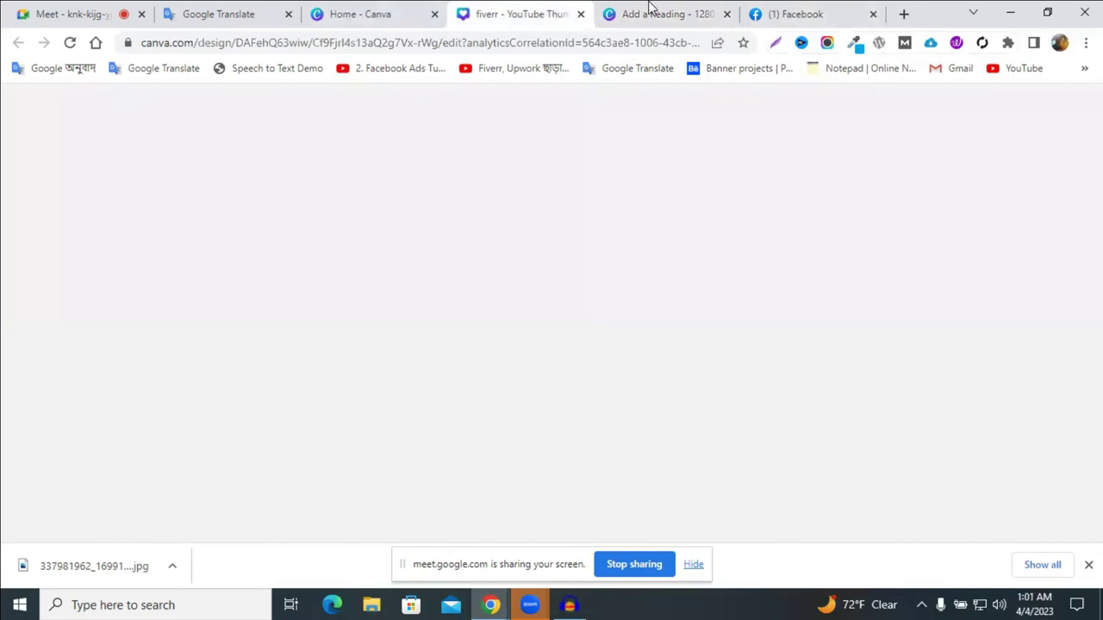
click(662, 9)
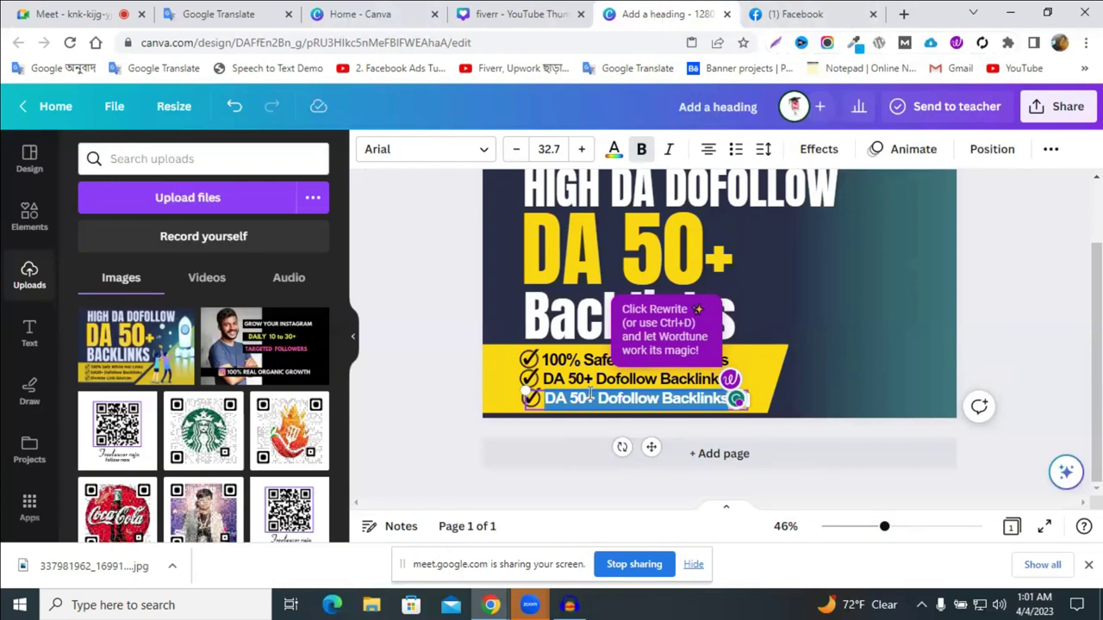
text(Im)
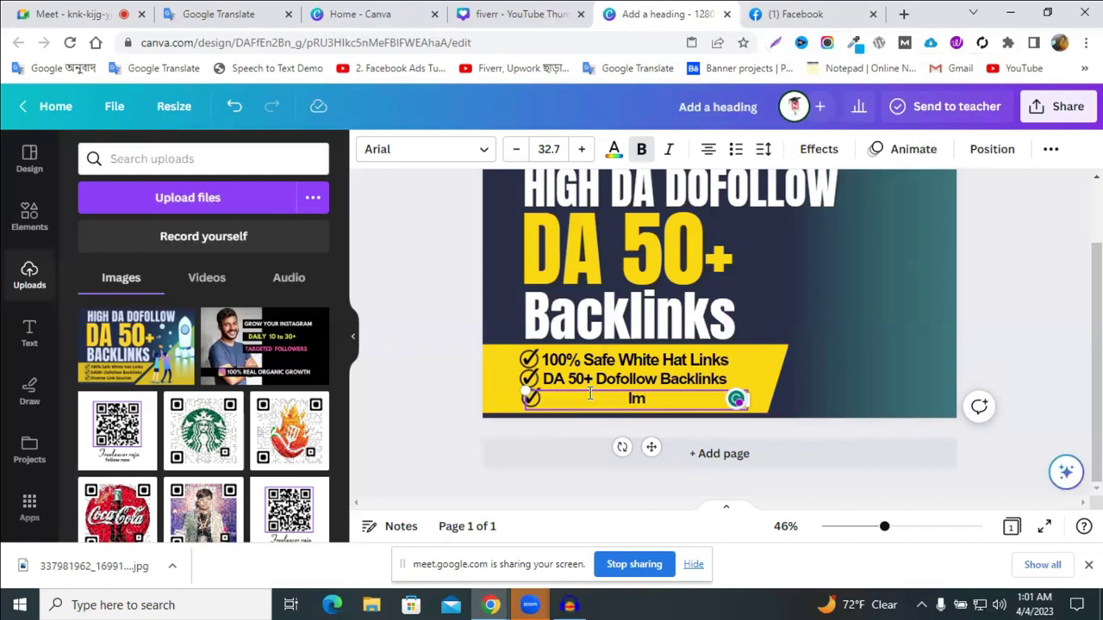
text(prove We)
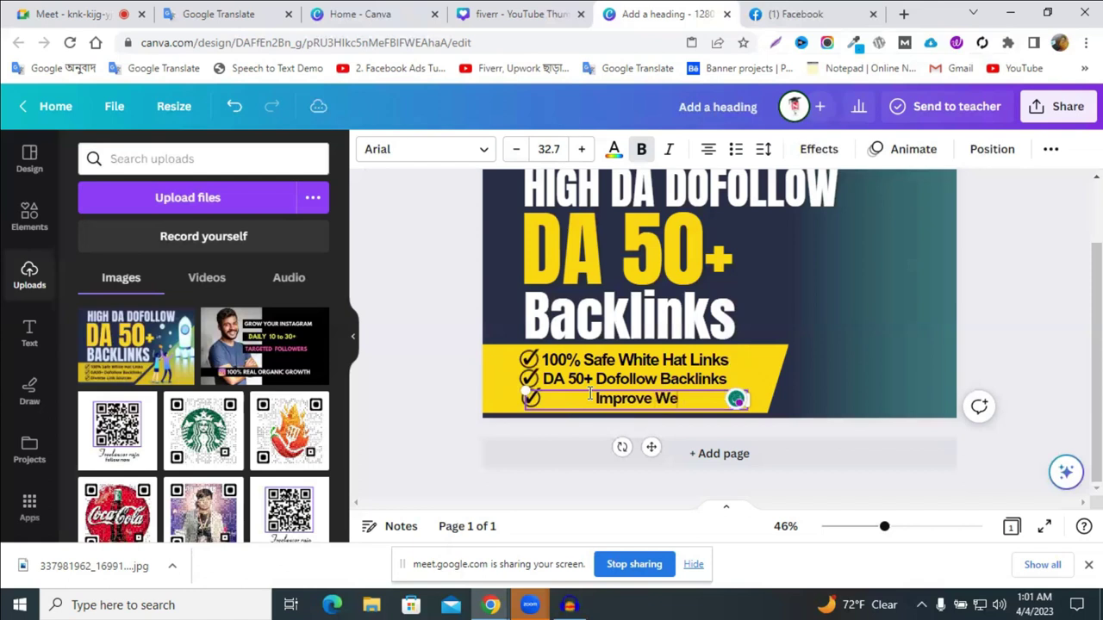
text(bsit)
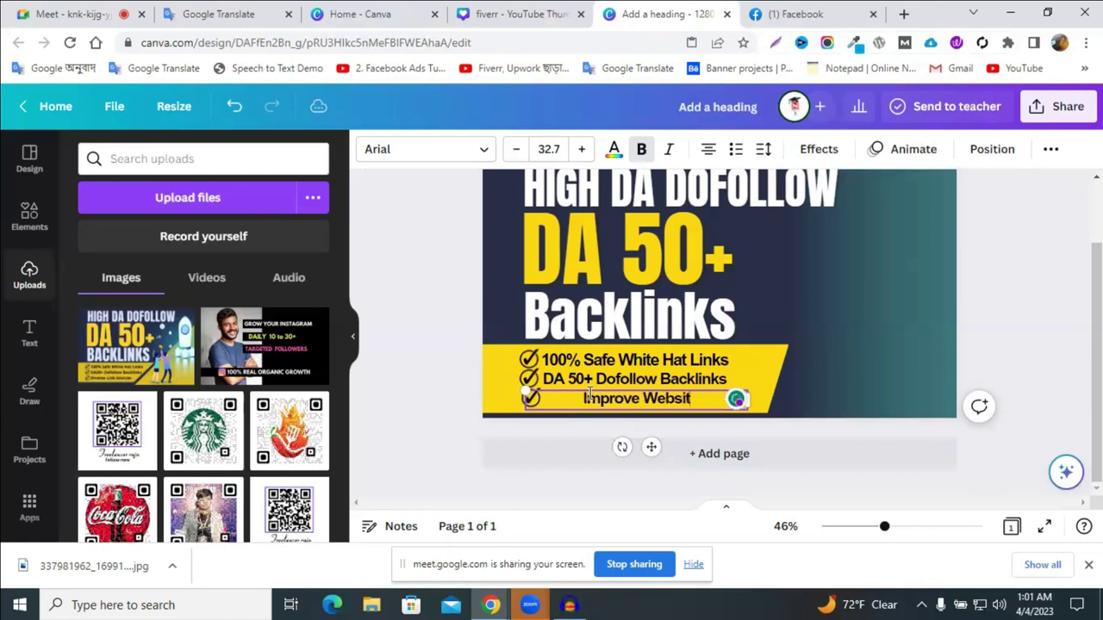
text(e DA,PA)
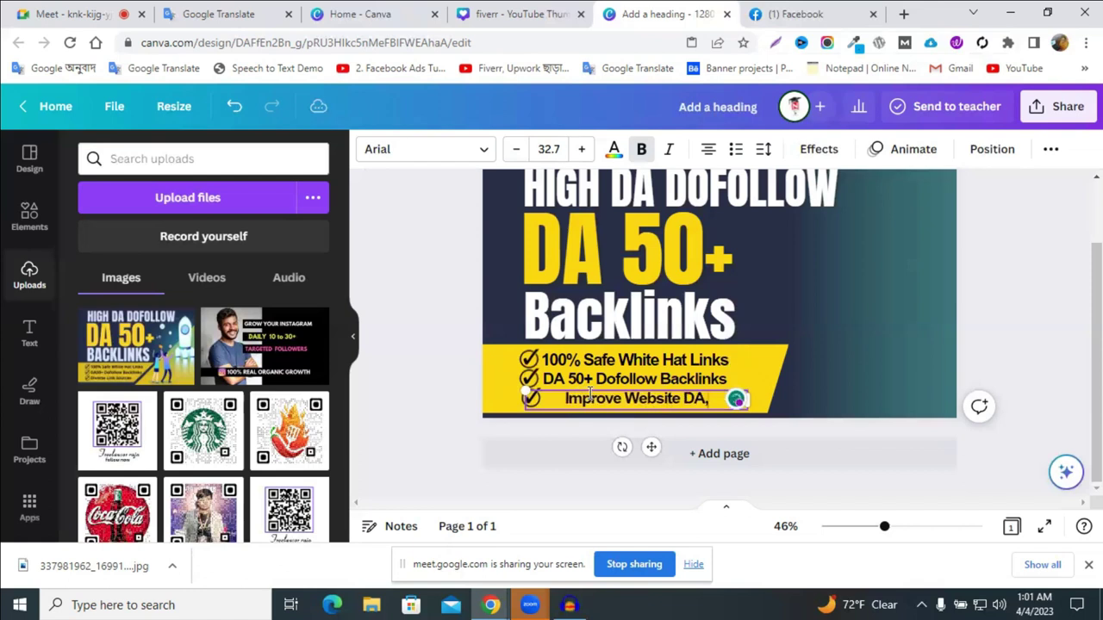
click(1019, 296)
- Nudge the "Improve Website DA,PA" text left until it sits right beside its check mark, aligned with the lines above
click(633, 405)
click(629, 398)
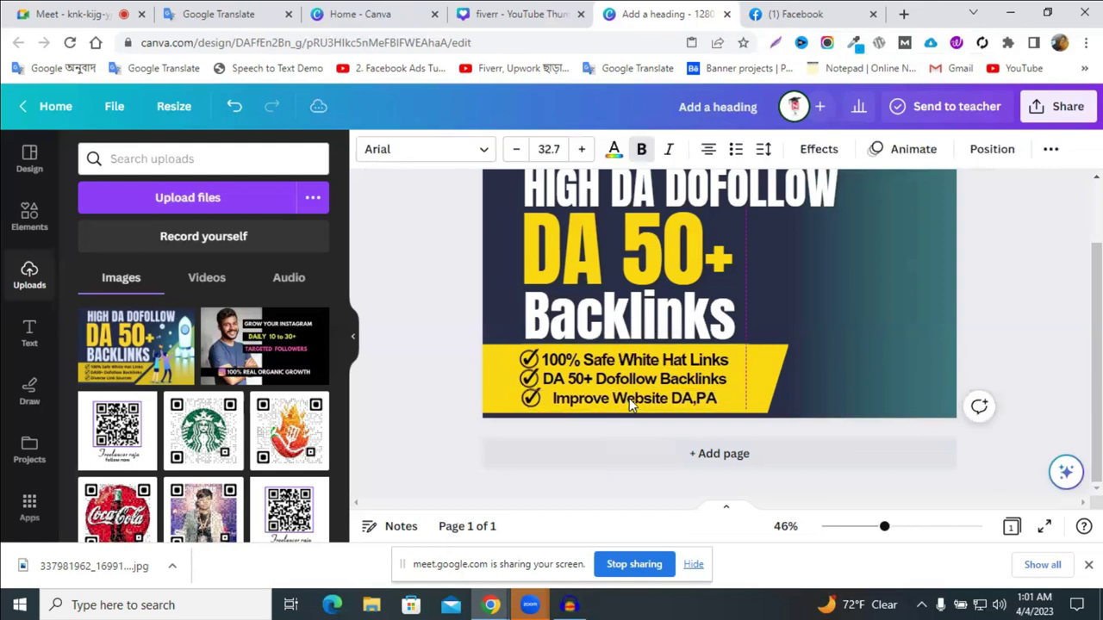
key(Left)
key(Left)
key(Left)
key(Left)
key(Left)
key(Left)
key(Left)
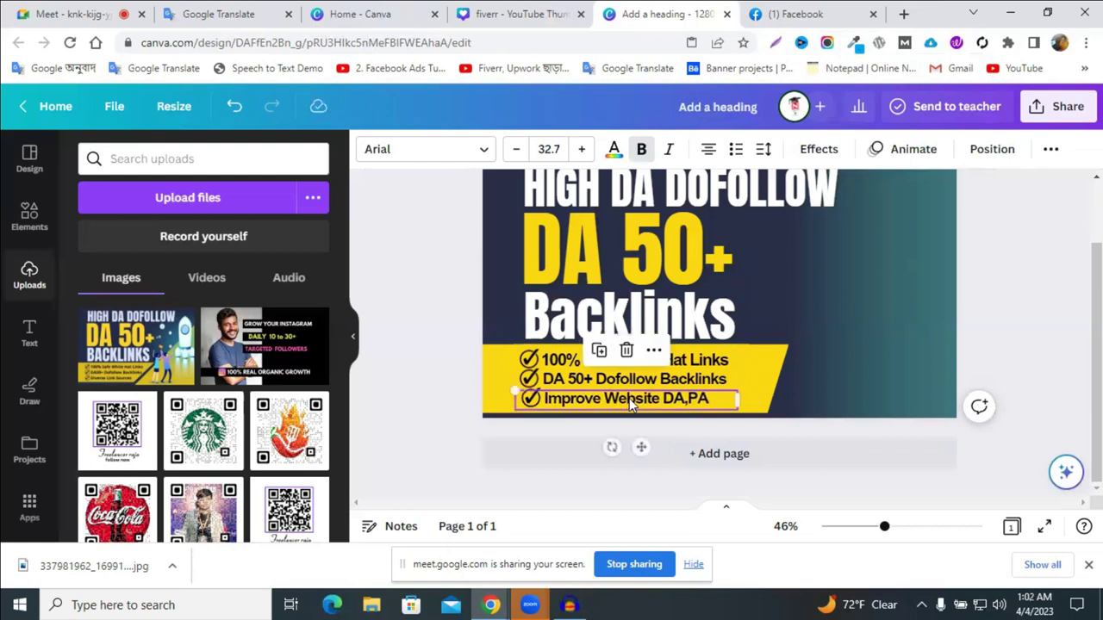
click(1030, 320)
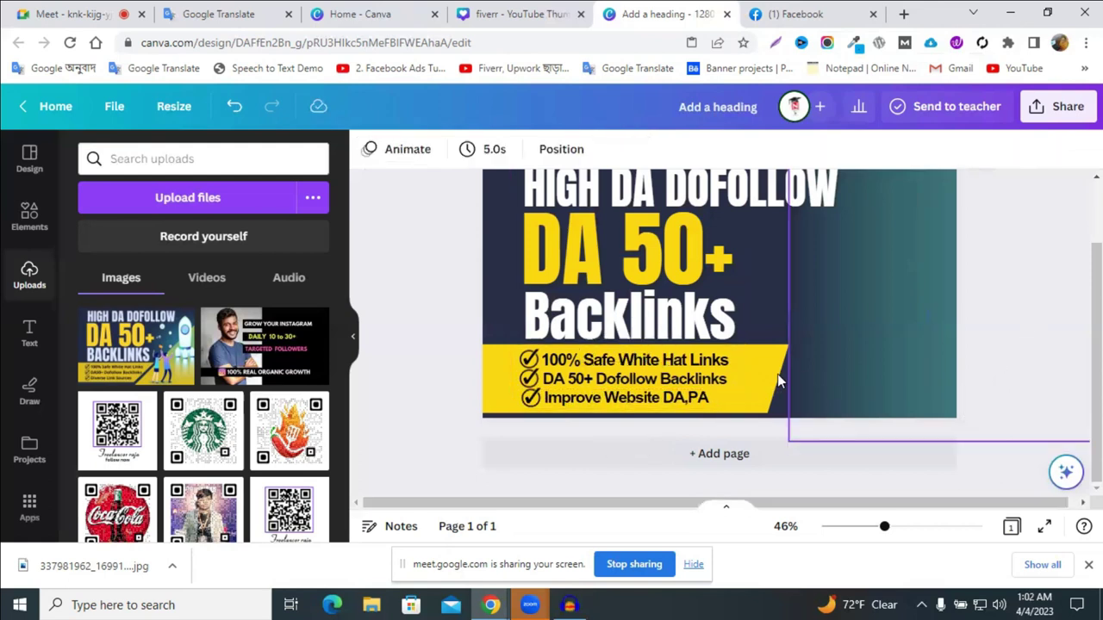
- Nudge the third line's check mark and "Improve Website DA,PA" text so they align and space evenly with the banner lines above
click(530, 403)
click(504, 407)
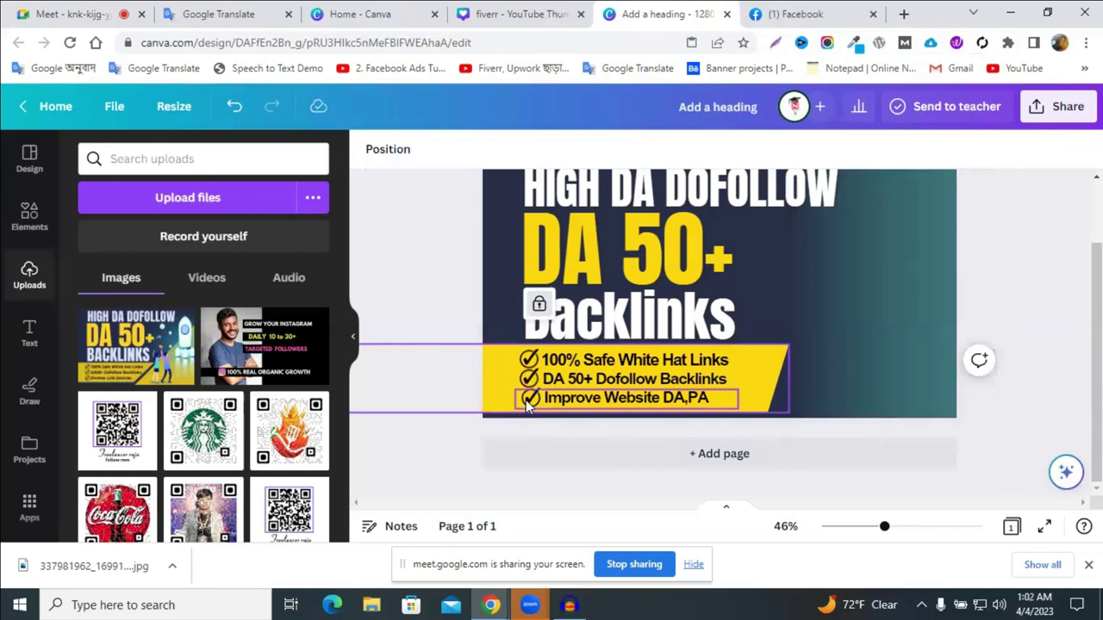
click(528, 403)
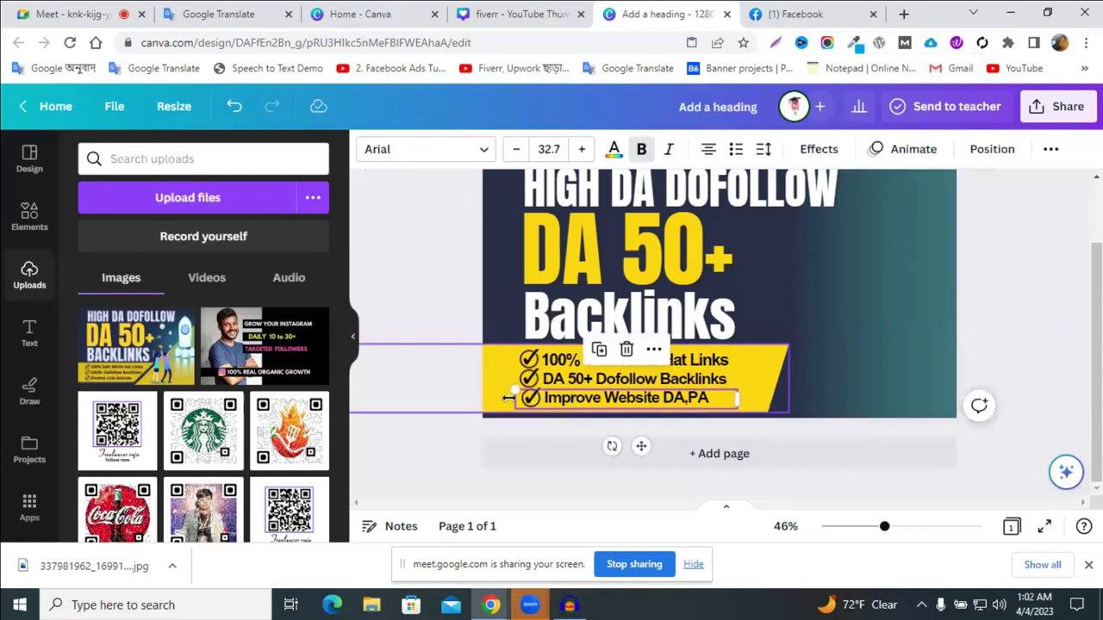
key(Escape)
key(Escape)
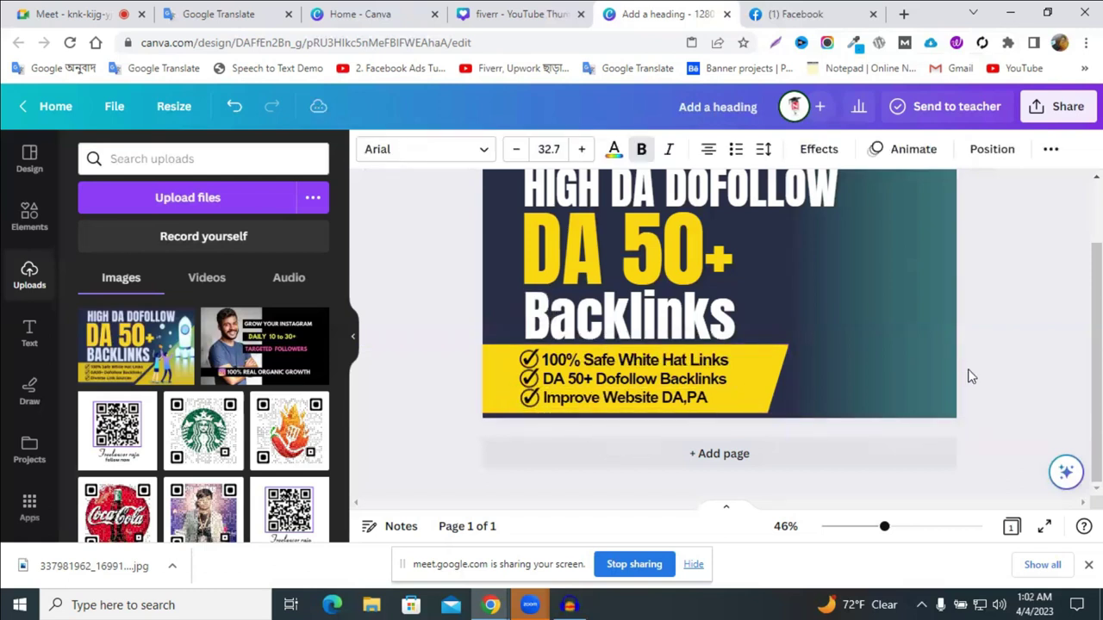
key(ctrl+z)
key(Escape)
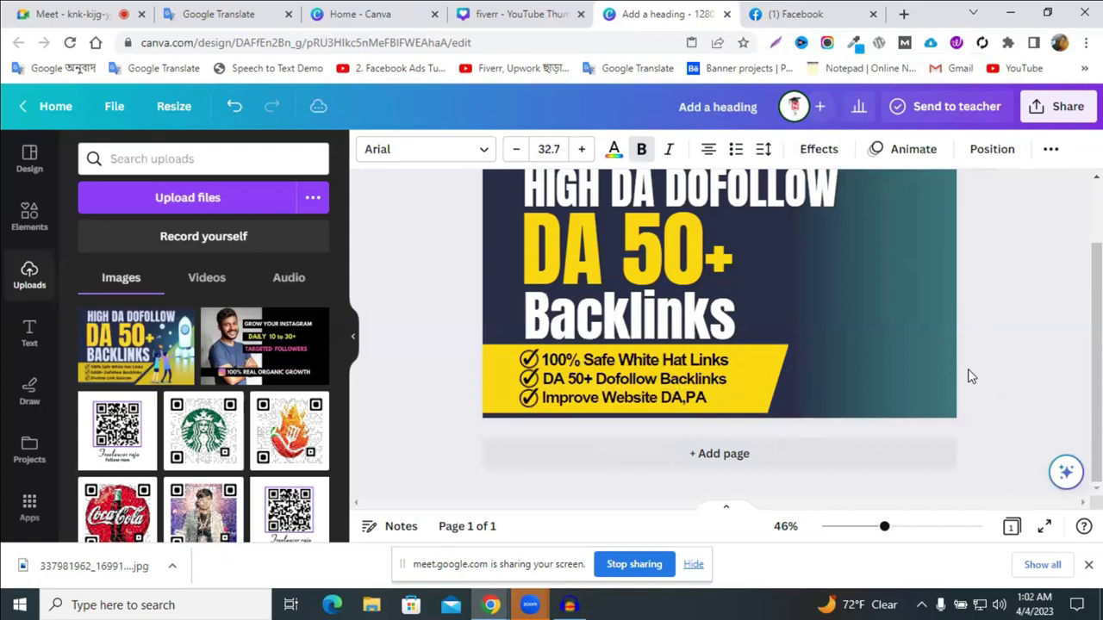
key(Escape)
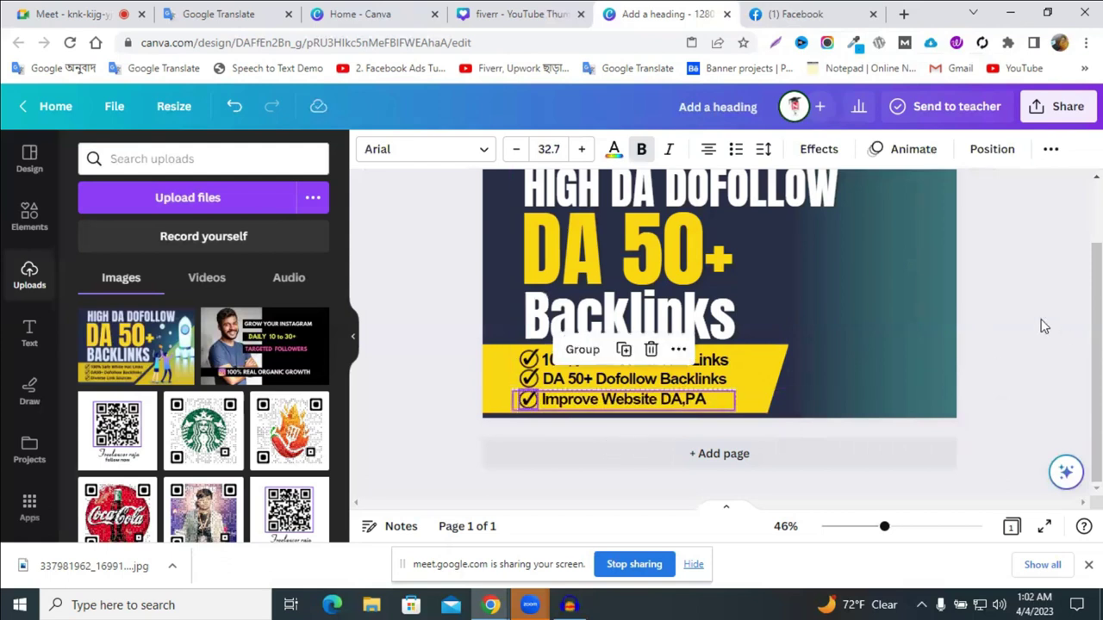
key(Escape)
scroll(1039, 327, up, 1)
scroll(1039, 324, up, 1)
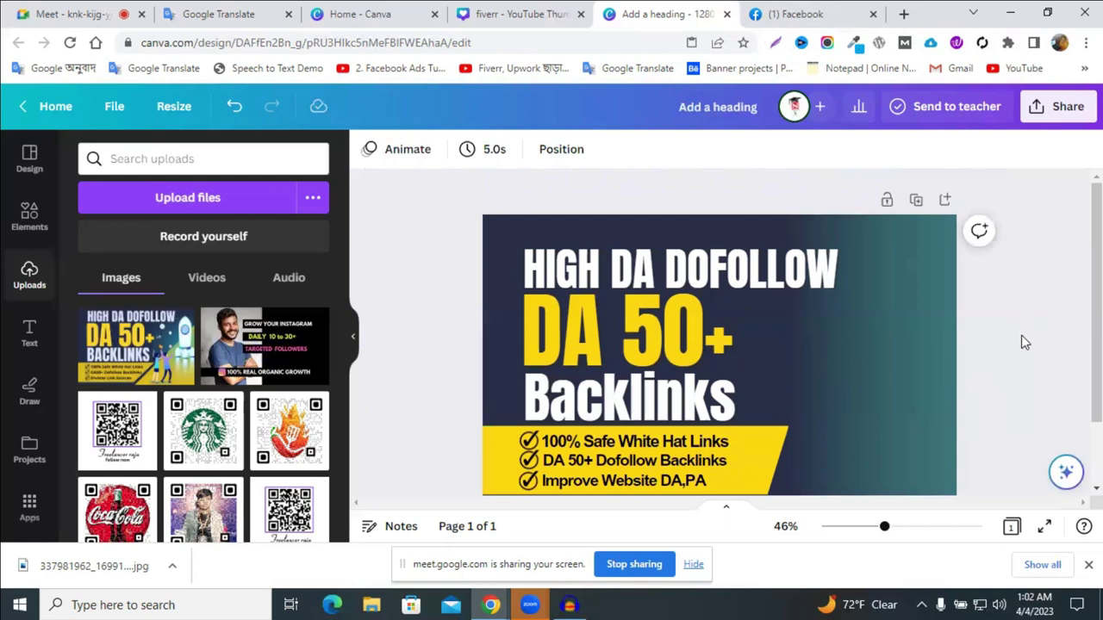
- Clear the "mark" search in the element library to get back to the basic shapes
scroll(1023, 345, down, 2)
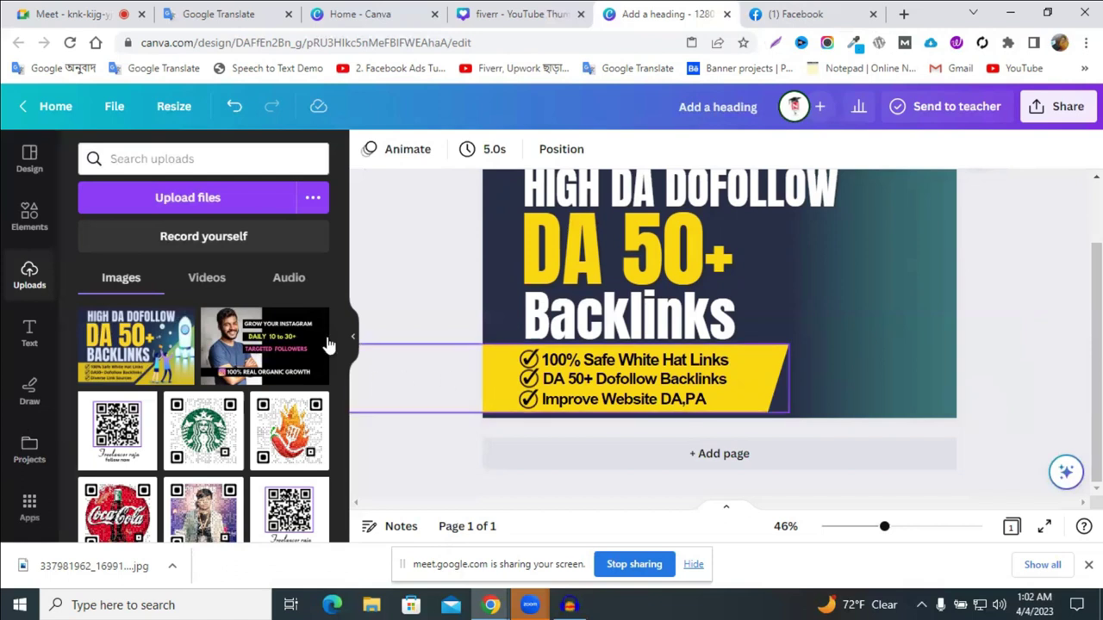
click(29, 220)
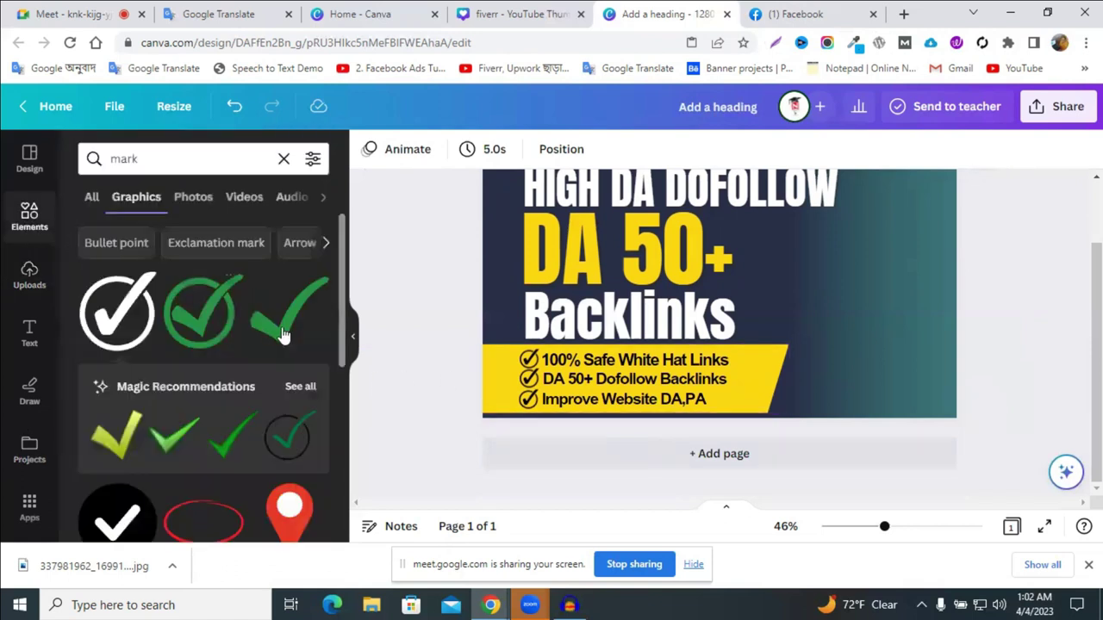
click(284, 158)
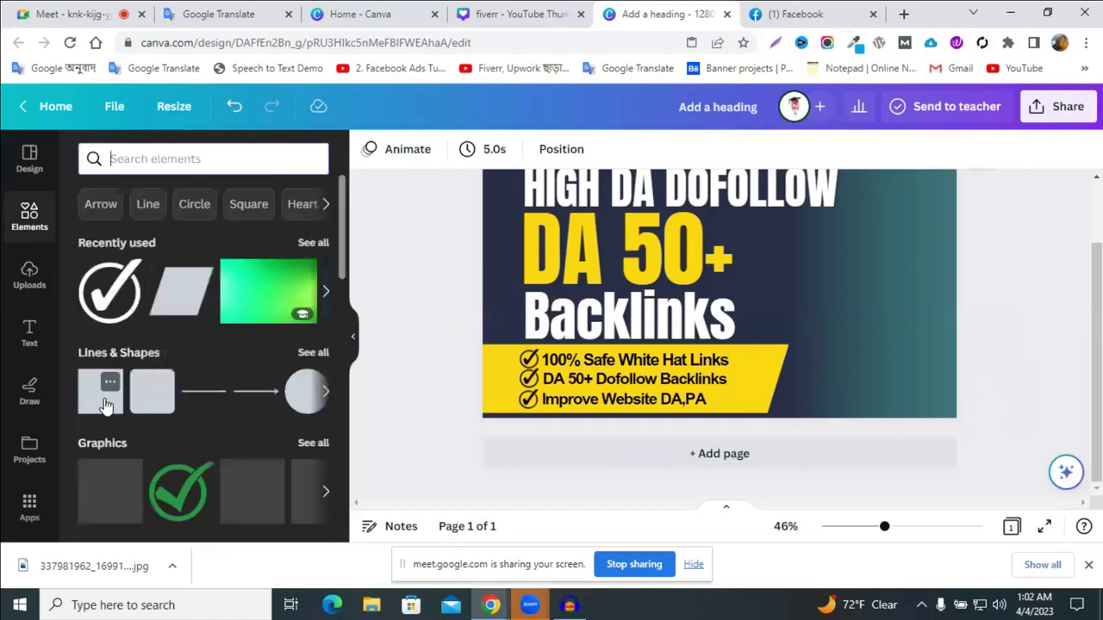
click(103, 405)
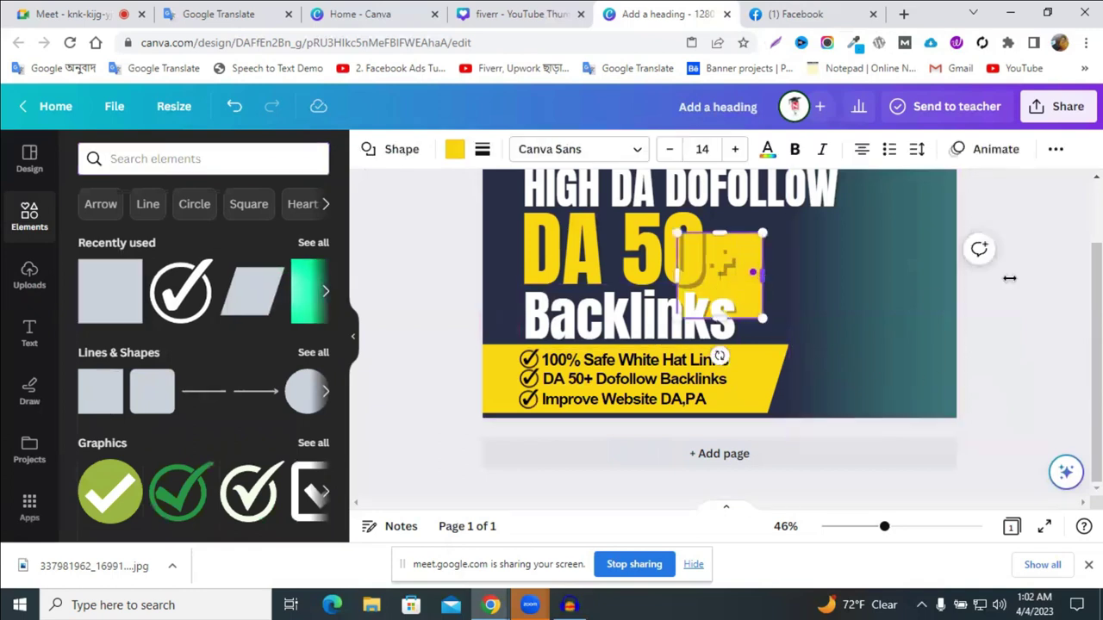
drag(892, 293, 1005, 272)
drag(902, 275, 961, 369)
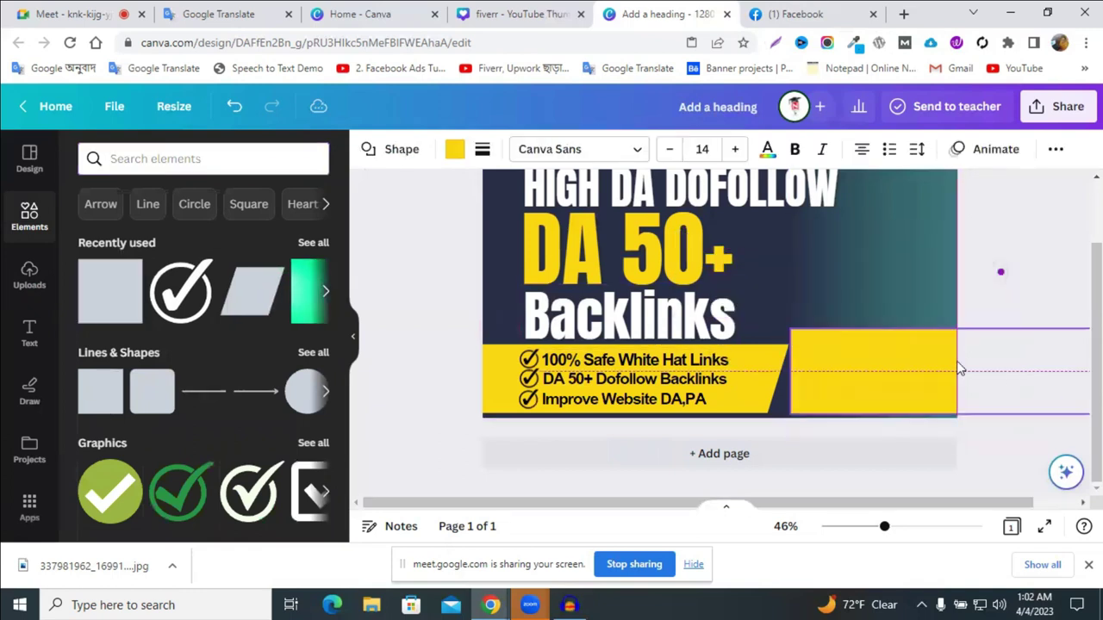
drag(795, 372, 792, 372)
drag(966, 359, 1034, 370)
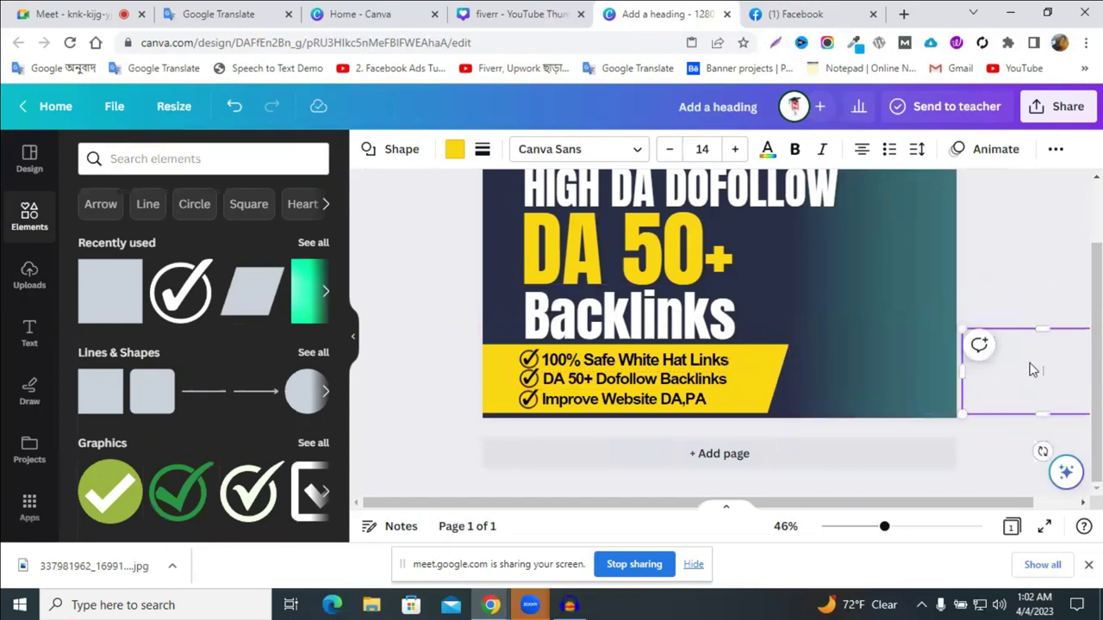
click(441, 339)
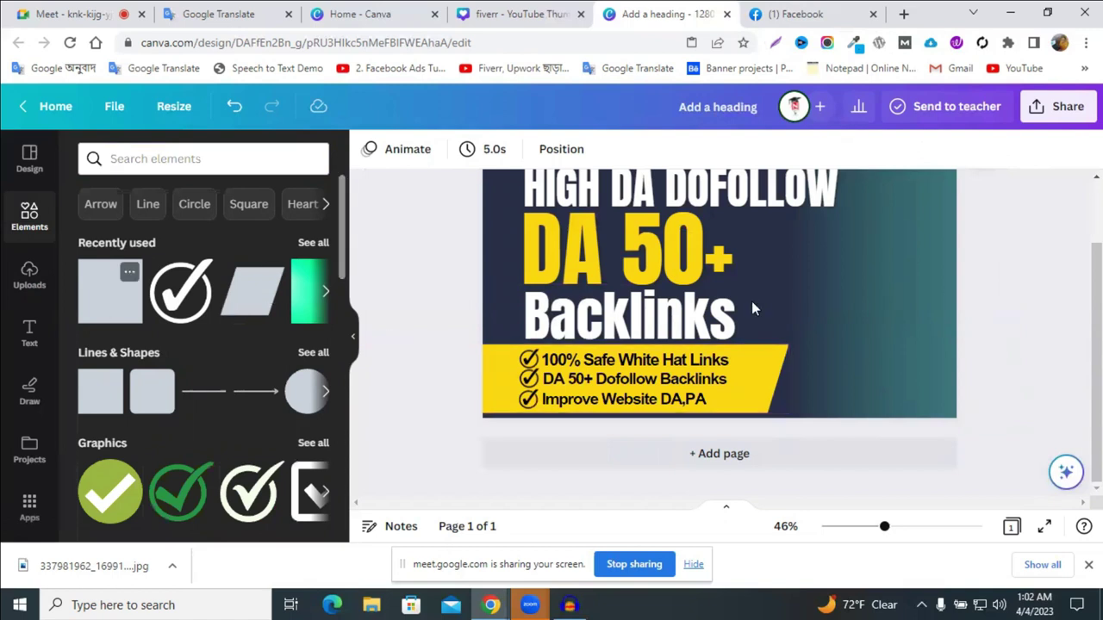
- Add a yellow square beside the banner, enlarge it, tilt it along the banner's slanted end and stretch it beyond the page's upper edge
key(ctrl+v)
drag(763, 319, 964, 336)
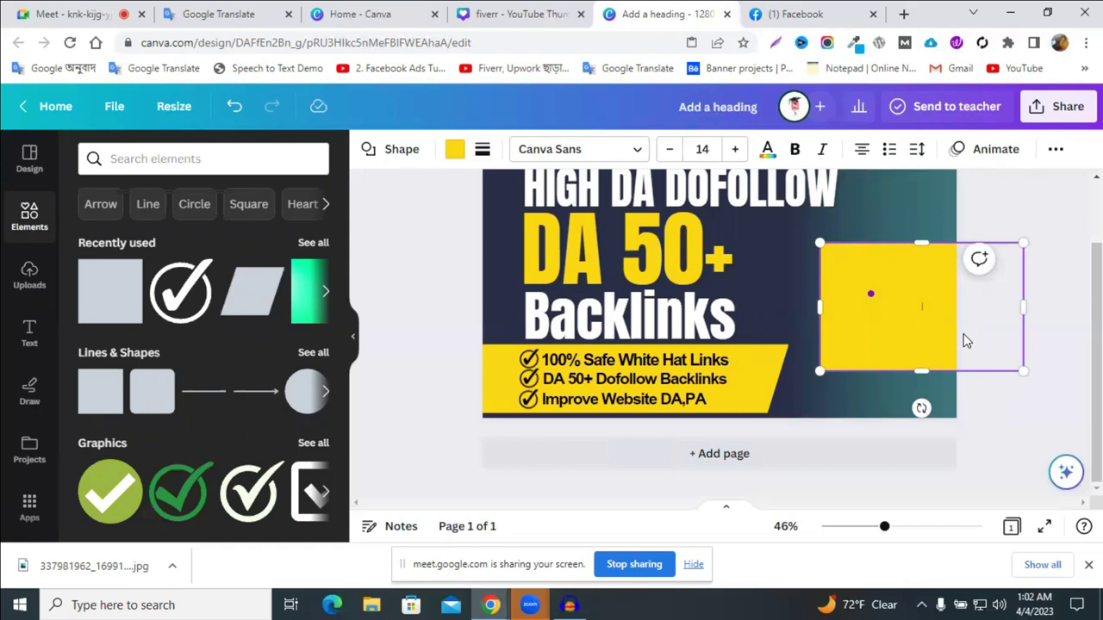
drag(915, 411, 872, 420)
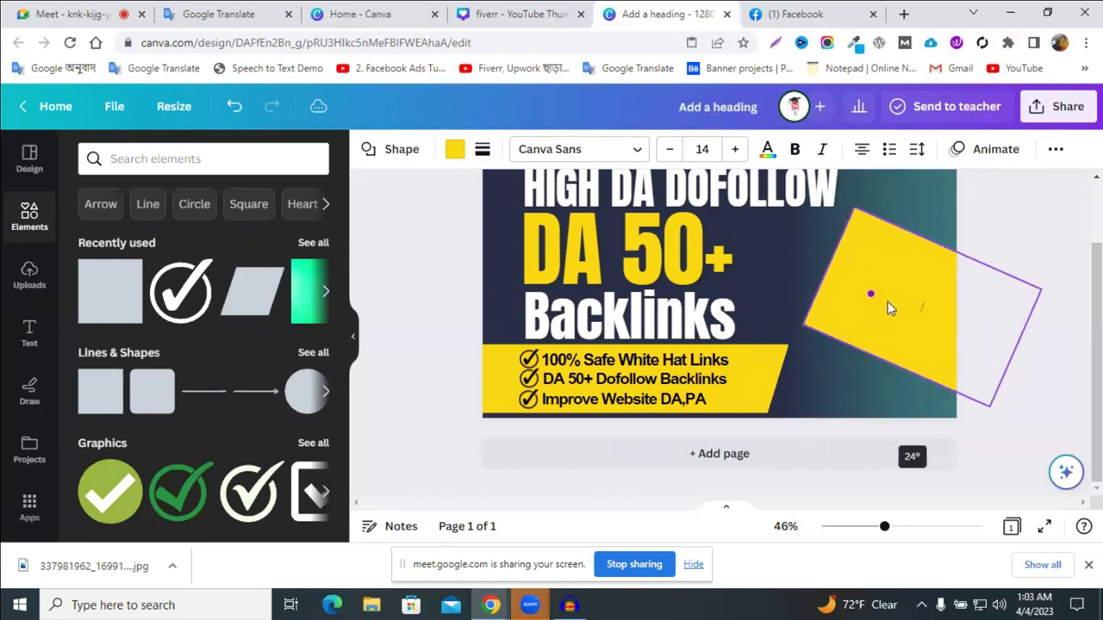
drag(954, 359, 861, 394)
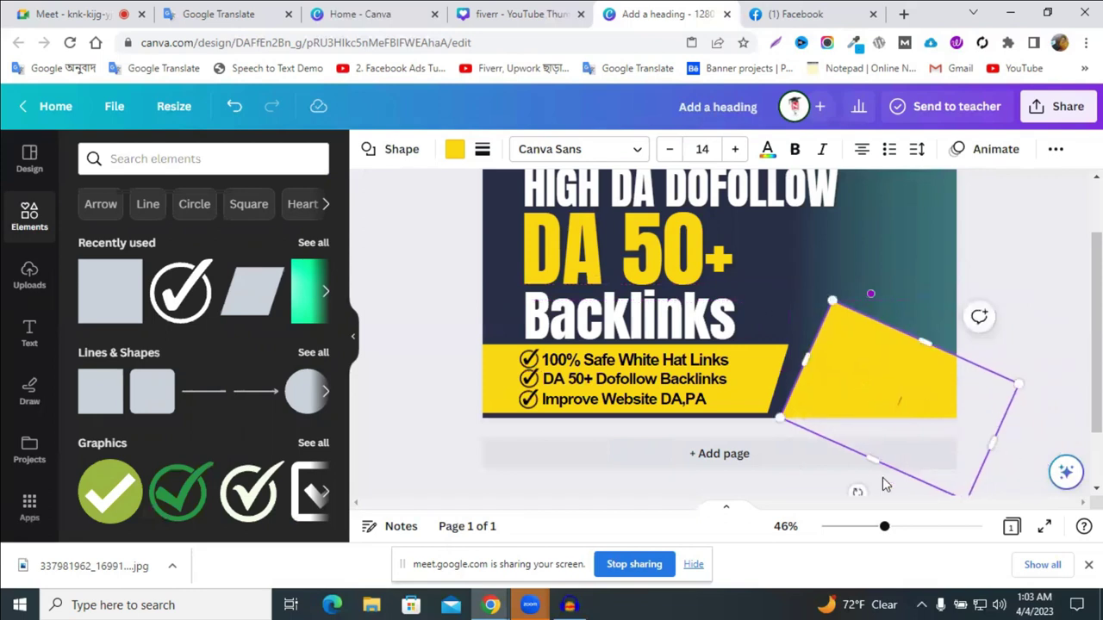
drag(858, 490, 868, 491)
drag(924, 345, 1039, 321)
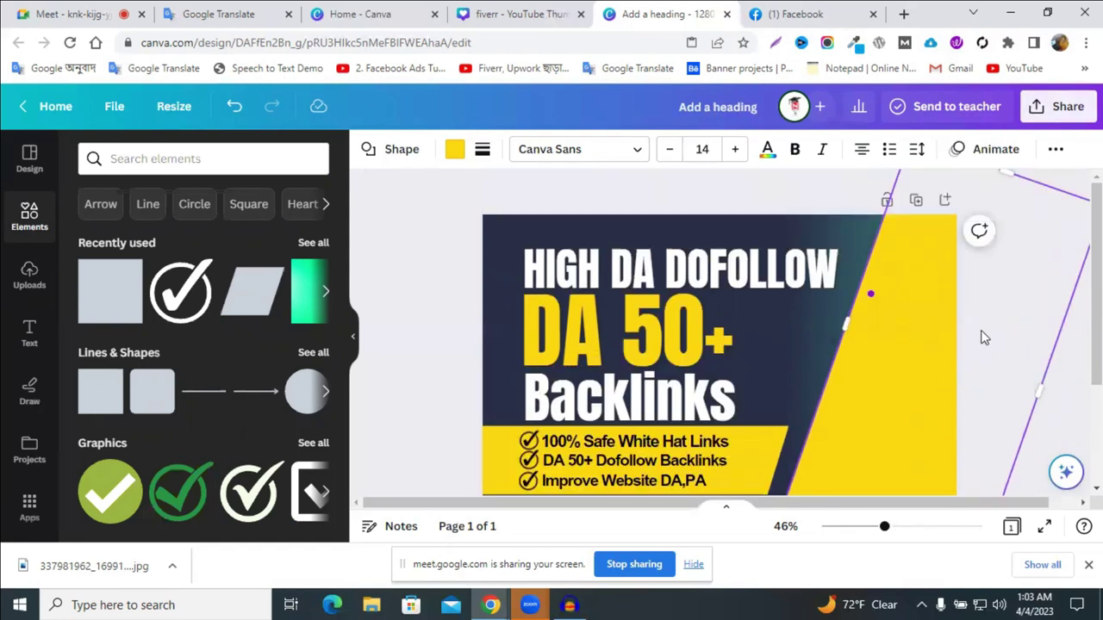
- Tilt the yellow rectangle to about 27° and move it so its slanted edge starts just beside the banner's end
scroll(989, 388, down, 3)
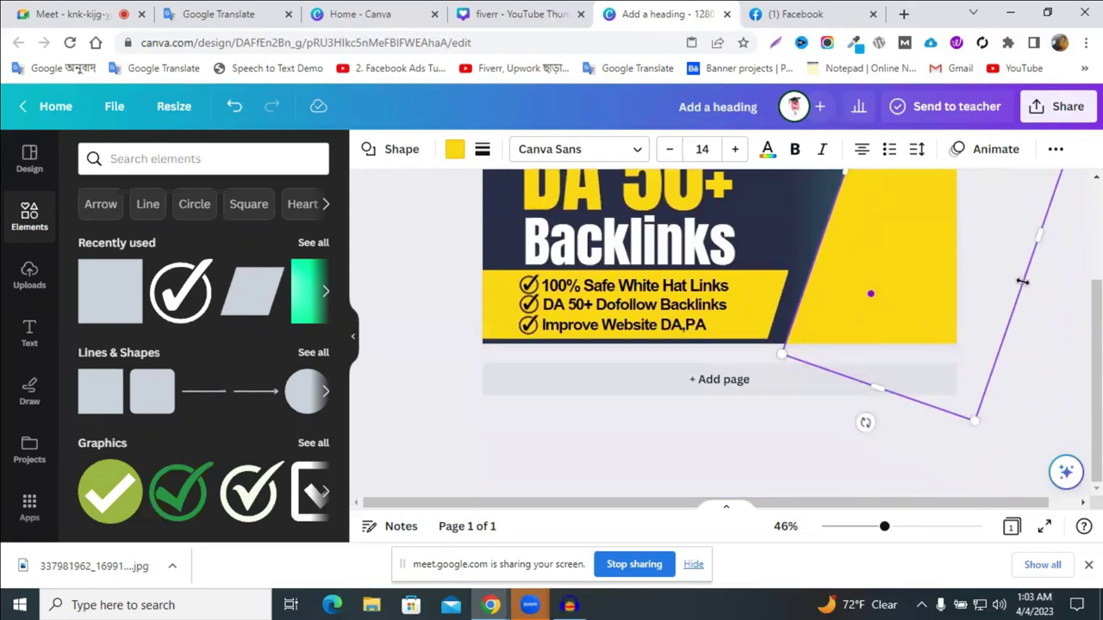
drag(865, 423, 833, 434)
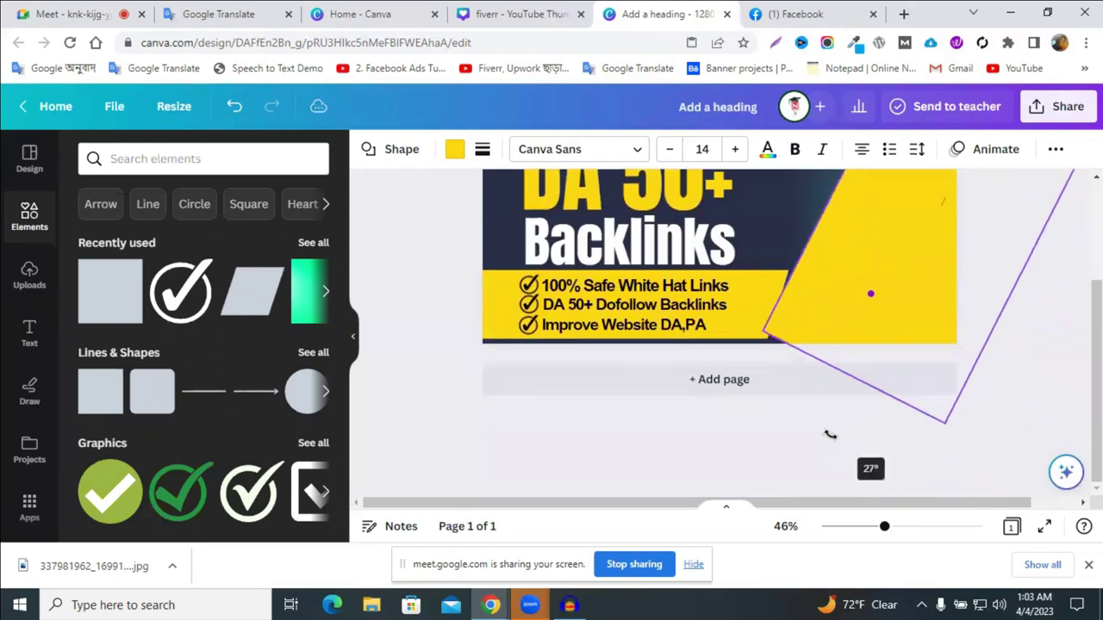
drag(902, 293, 896, 305)
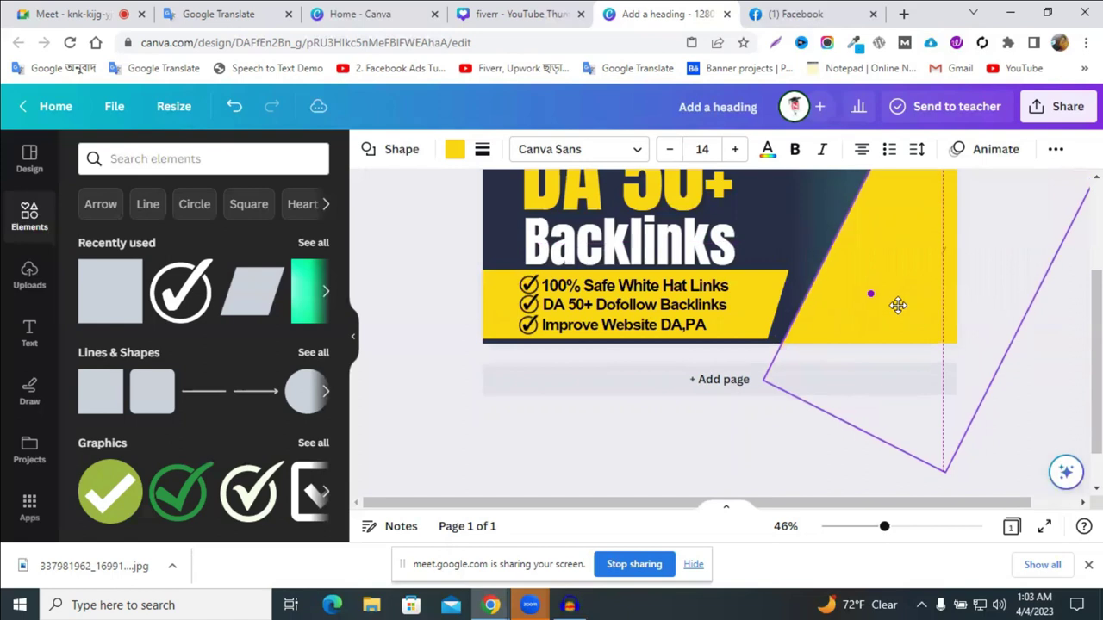
scroll(973, 349, up, 3)
scroll(971, 360, down, 4)
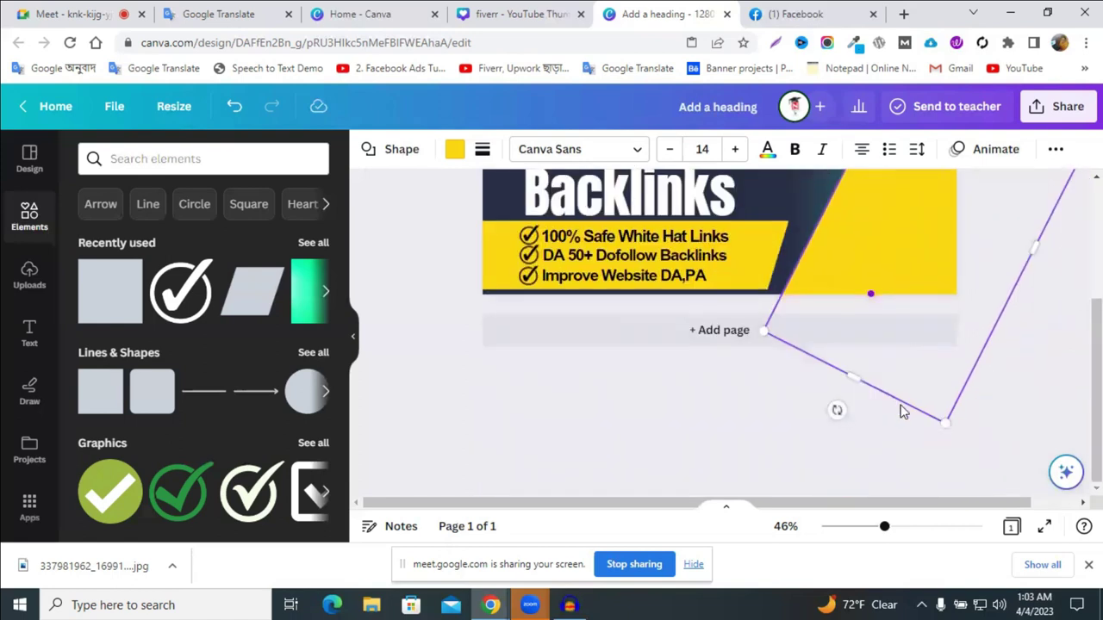
- Rotate the yellow rectangle to a diagonal of roughly 45° and lower it so it fills only the page's lower right corner
drag(826, 412, 764, 410)
drag(914, 261, 919, 299)
scroll(783, 439, up, 2)
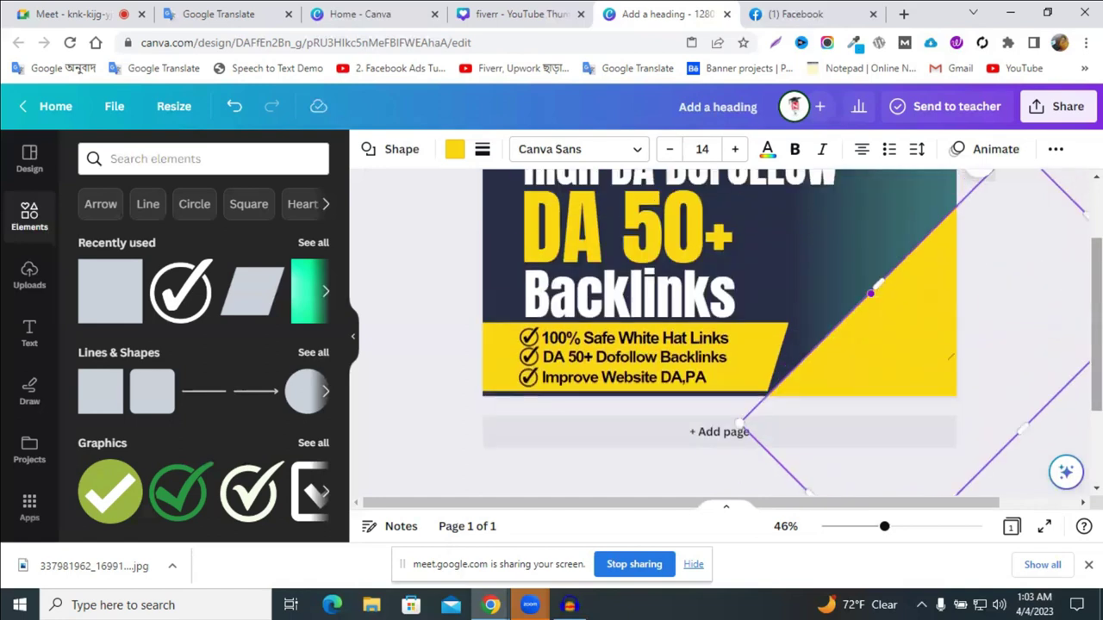
scroll(985, 330, up, 2)
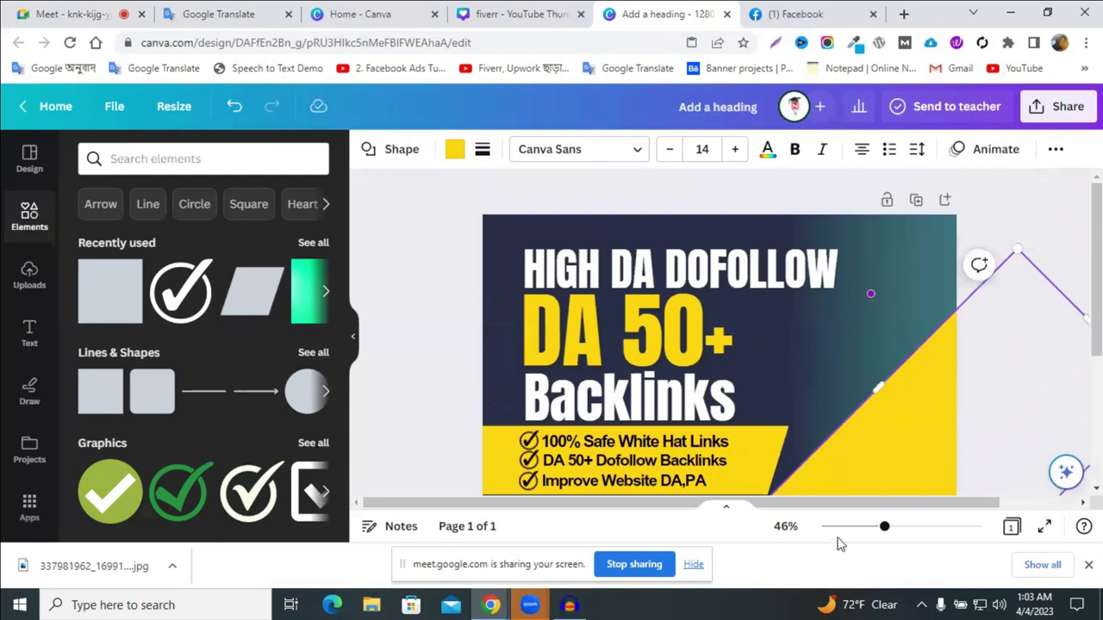
drag(881, 529, 876, 526)
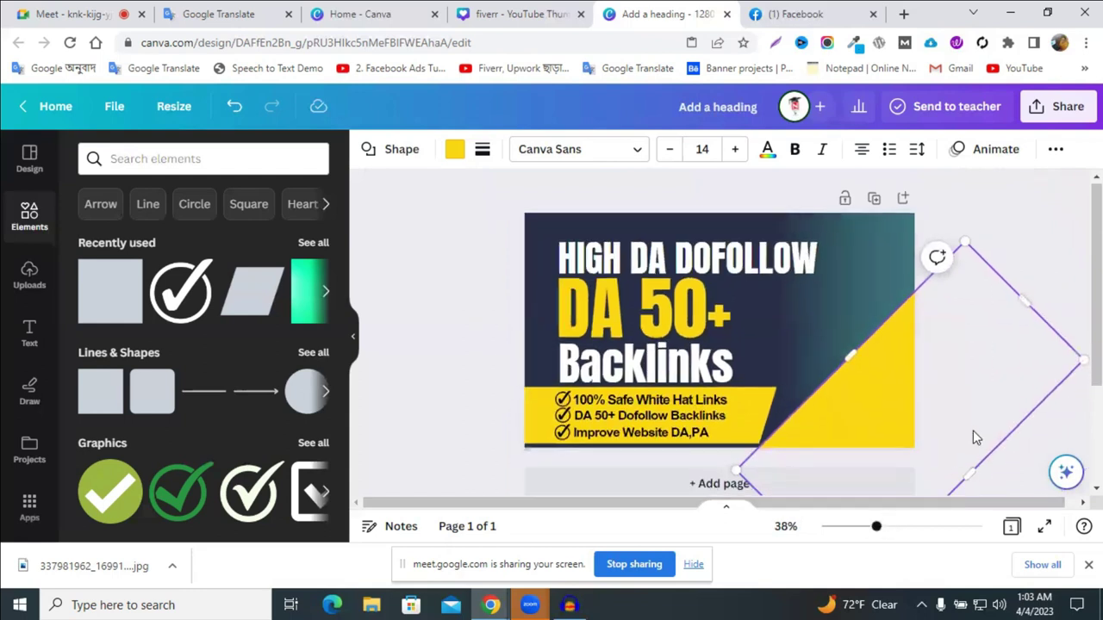
- Tilt the yellow rectangle more steeply and extend its slanted edge toward the banner
scroll(973, 431, down, 2)
drag(770, 478, 808, 504)
scroll(858, 385, up, 2)
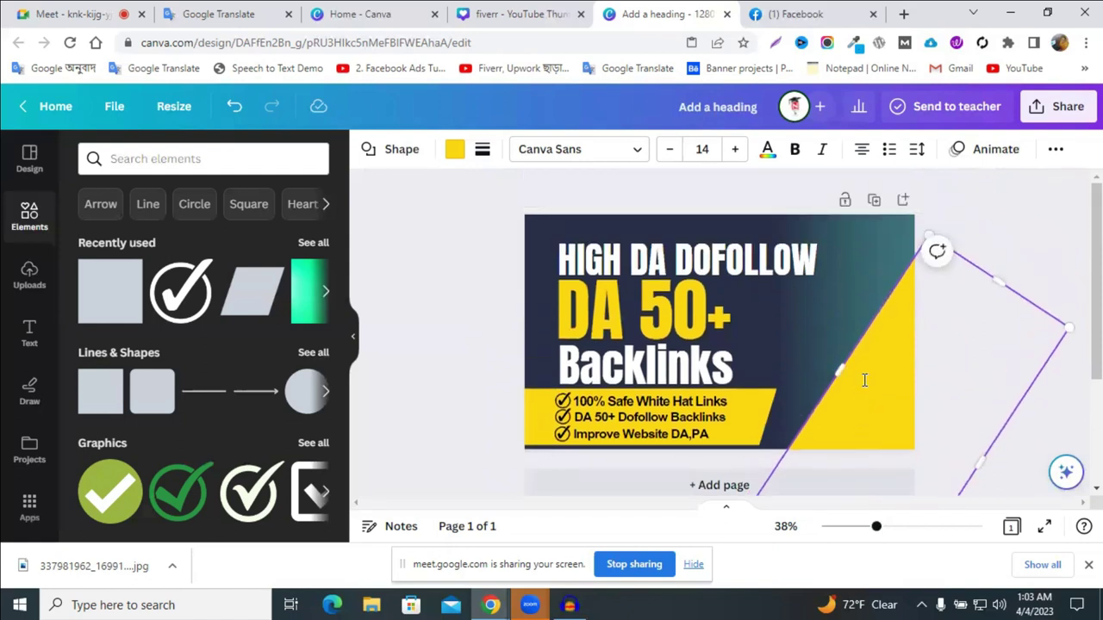
mouse_move(841, 368)
mouse_down()
mouse_move(820, 364)
mouse_move(833, 362)
mouse_up()
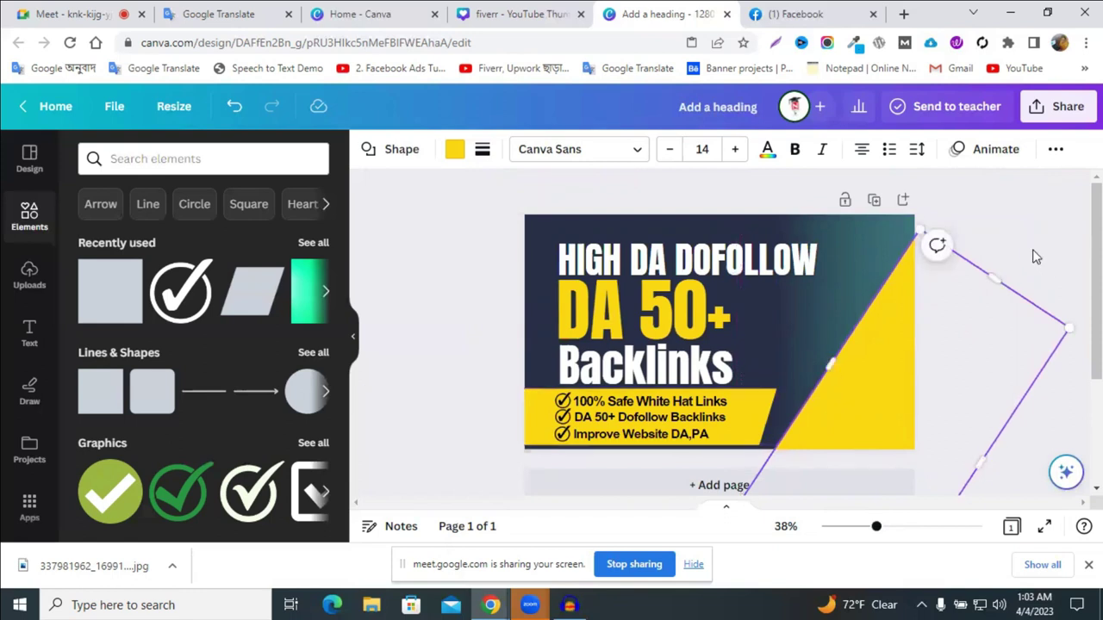
click(1036, 257)
click(776, 425)
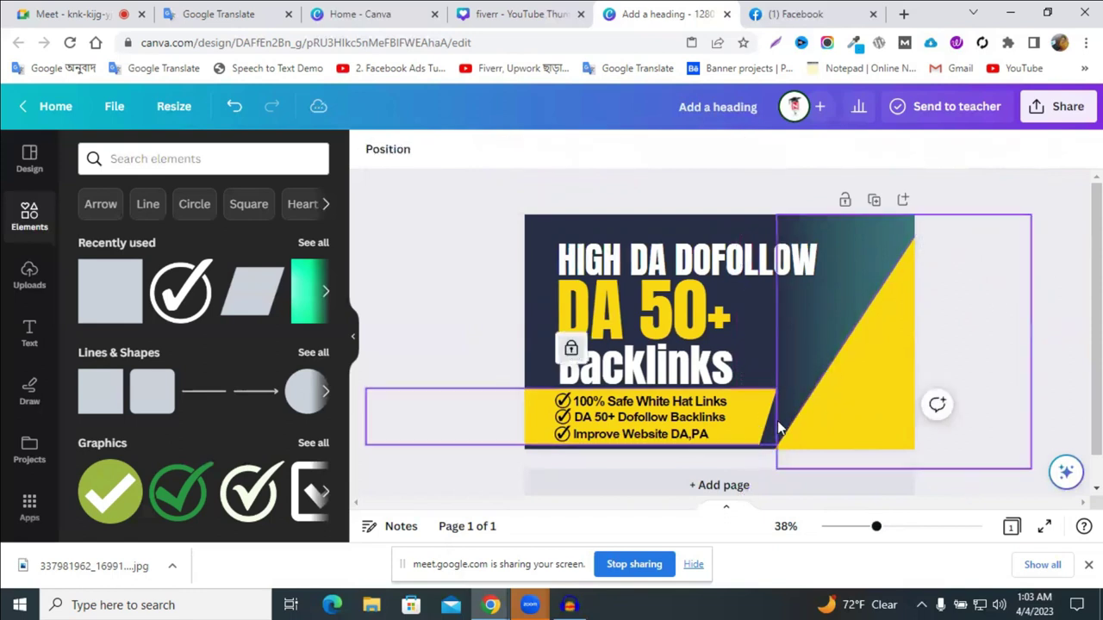
click(1063, 304)
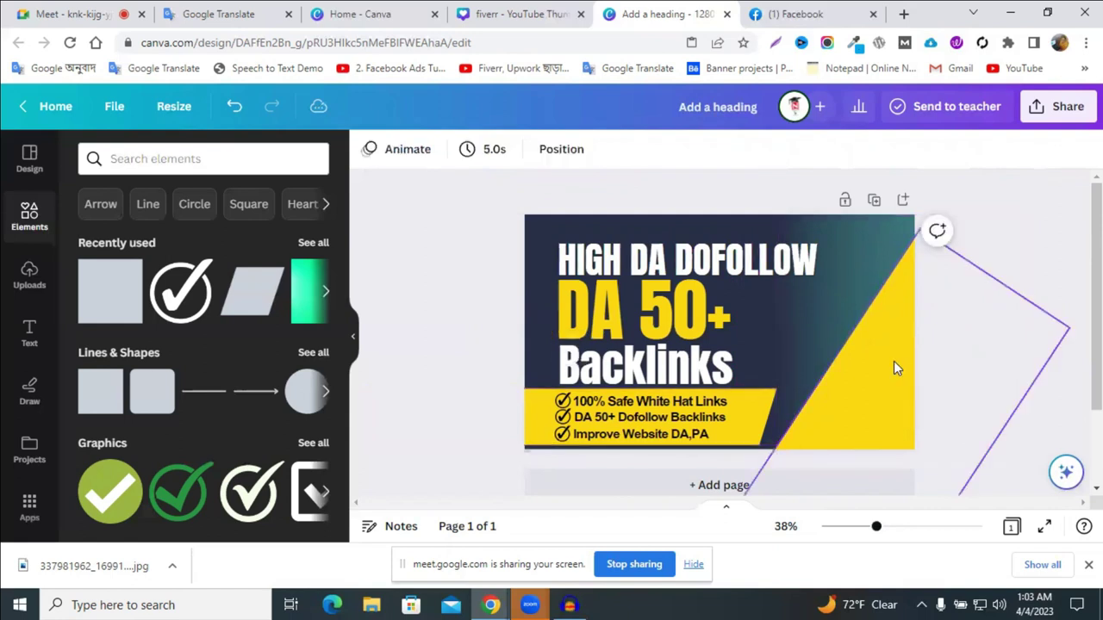
- Rotate the yellow rectangle nearly parallel to the banner's slanted end and widen it to about 677, leaving a narrow dark gap
click(894, 361)
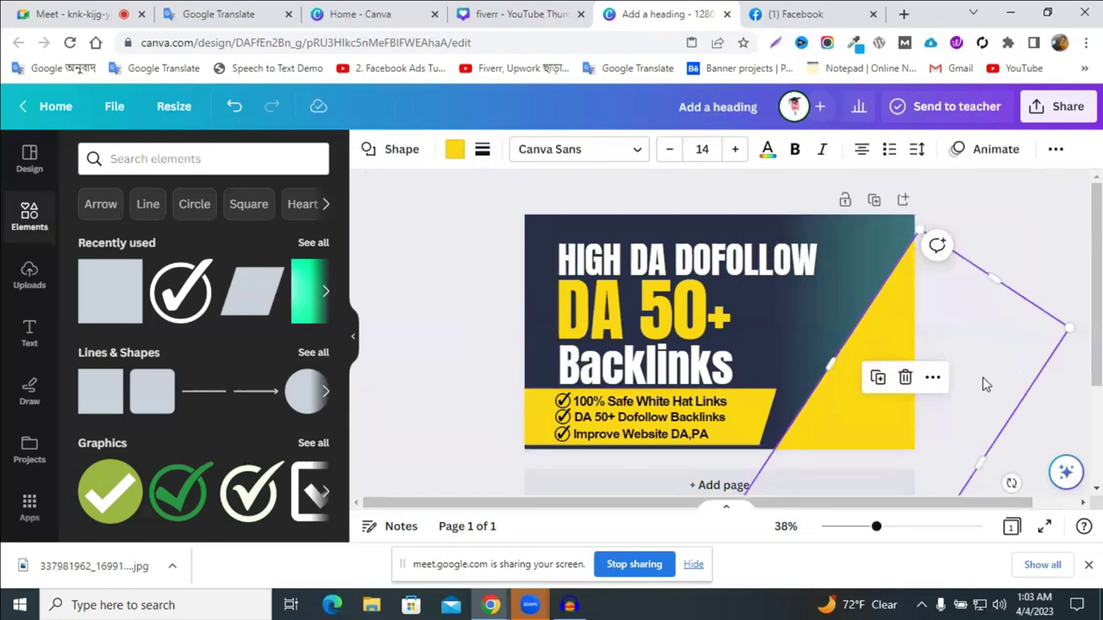
scroll(985, 385, down, 1)
drag(1010, 401, 939, 435)
scroll(825, 402, up, 1)
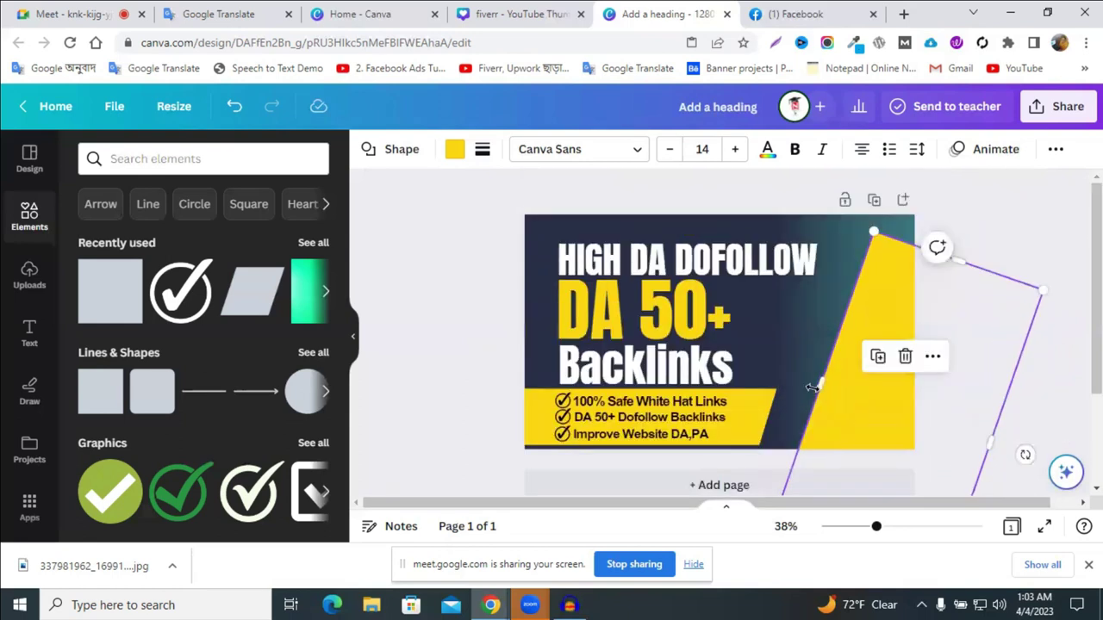
drag(795, 383, 793, 384)
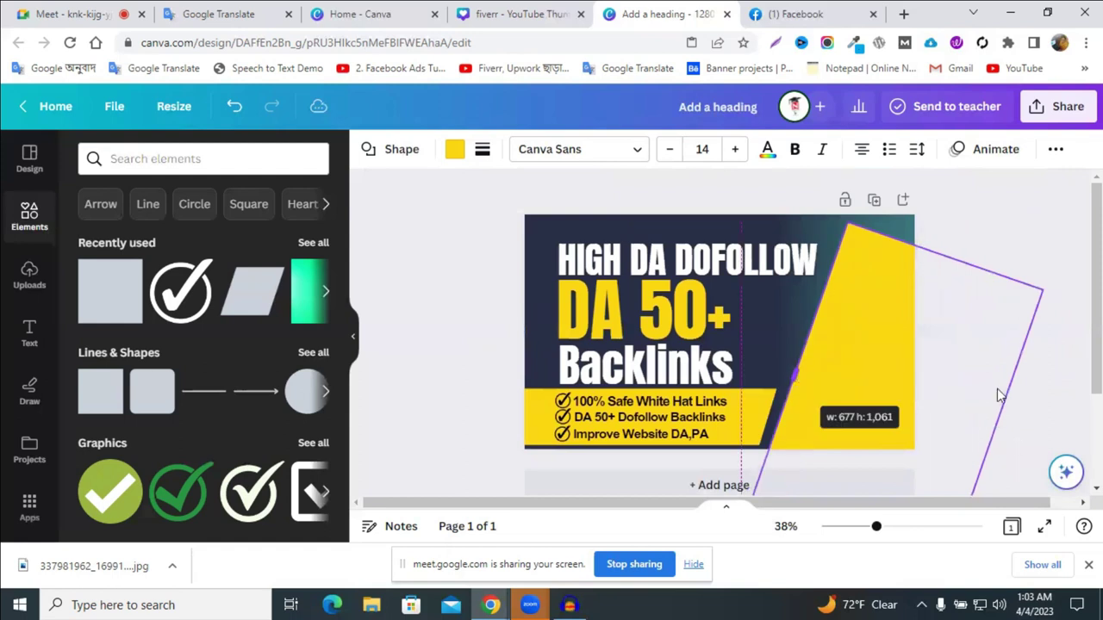
drag(999, 394, 1001, 397)
drag(1024, 452, 979, 483)
drag(919, 509, 929, 488)
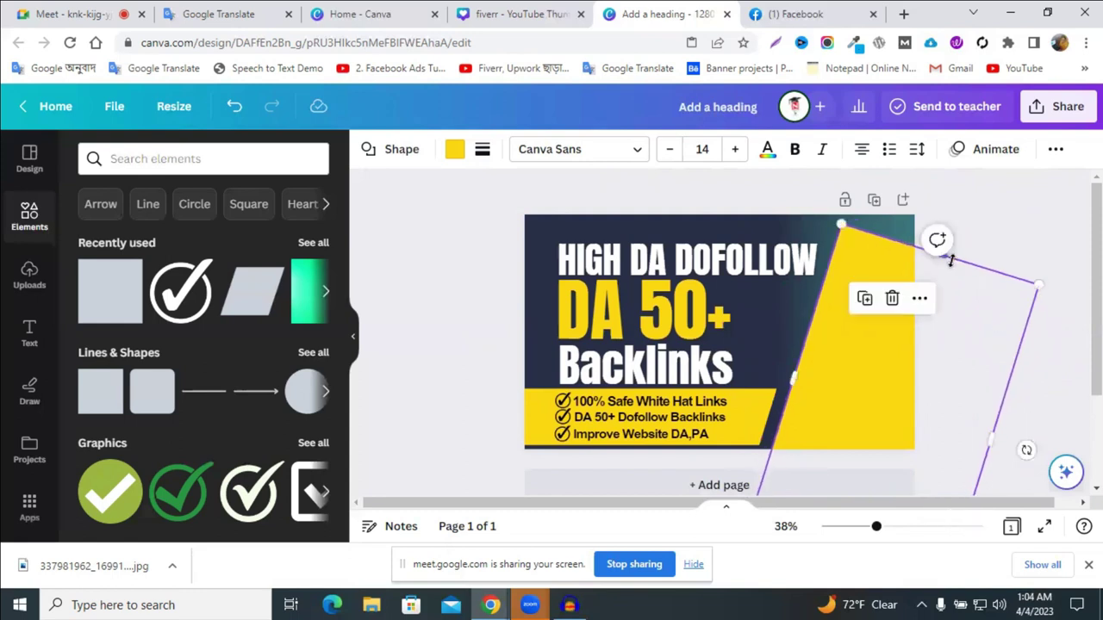
- Adjust the tilted yellow rectangle's height to about 936, keeping its slanted upper edge below the page's top
drag(945, 308, 966, 256)
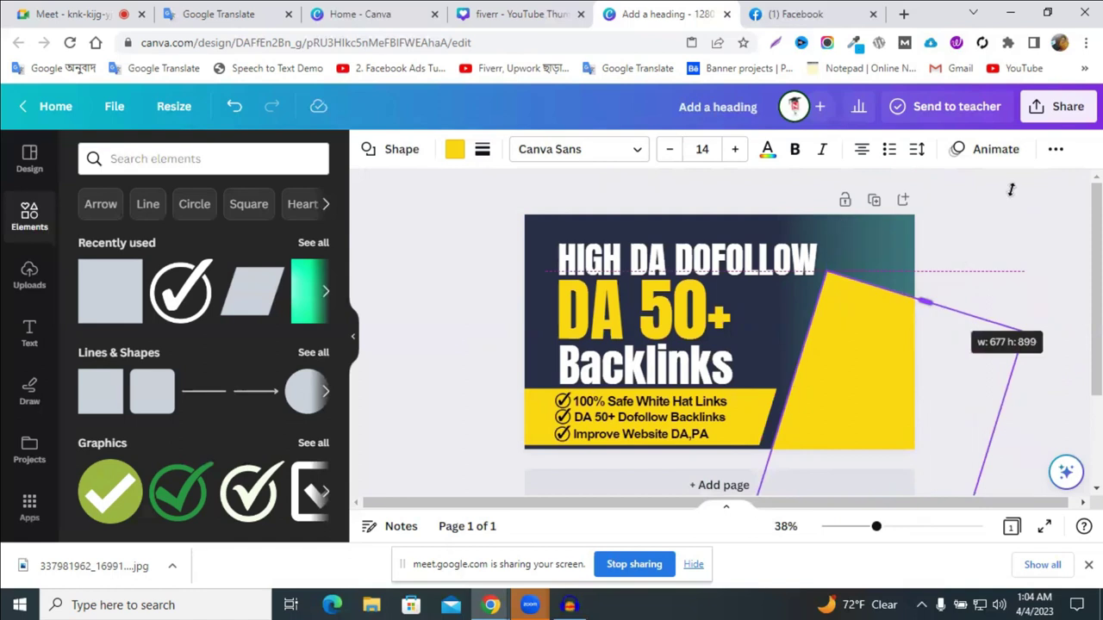
drag(1011, 189, 1006, 228)
drag(1001, 268, 996, 343)
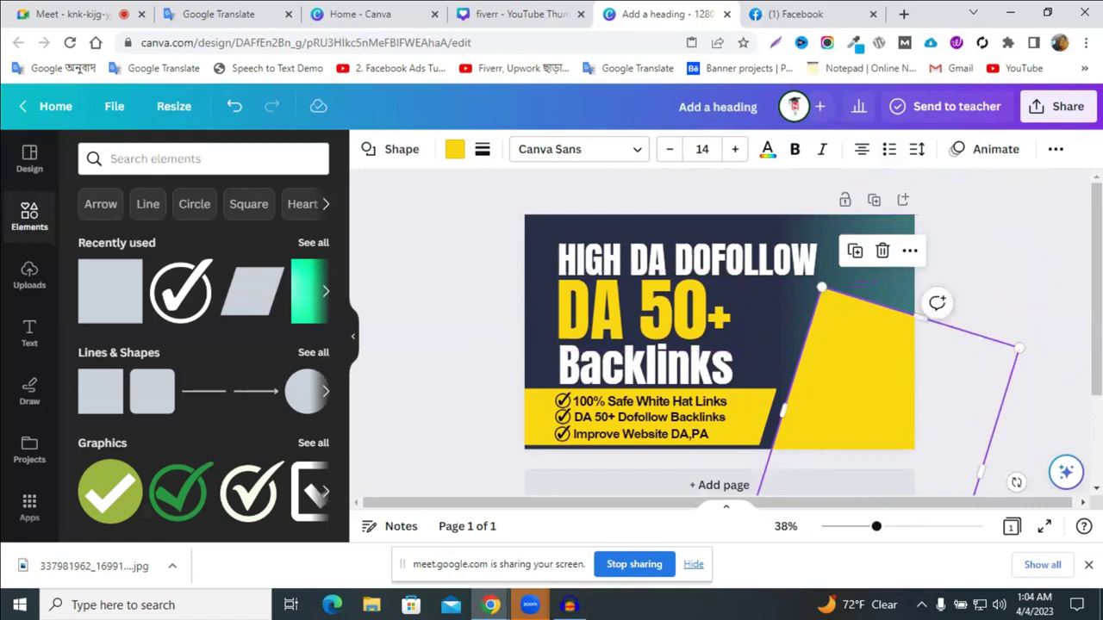
drag(919, 321, 945, 303)
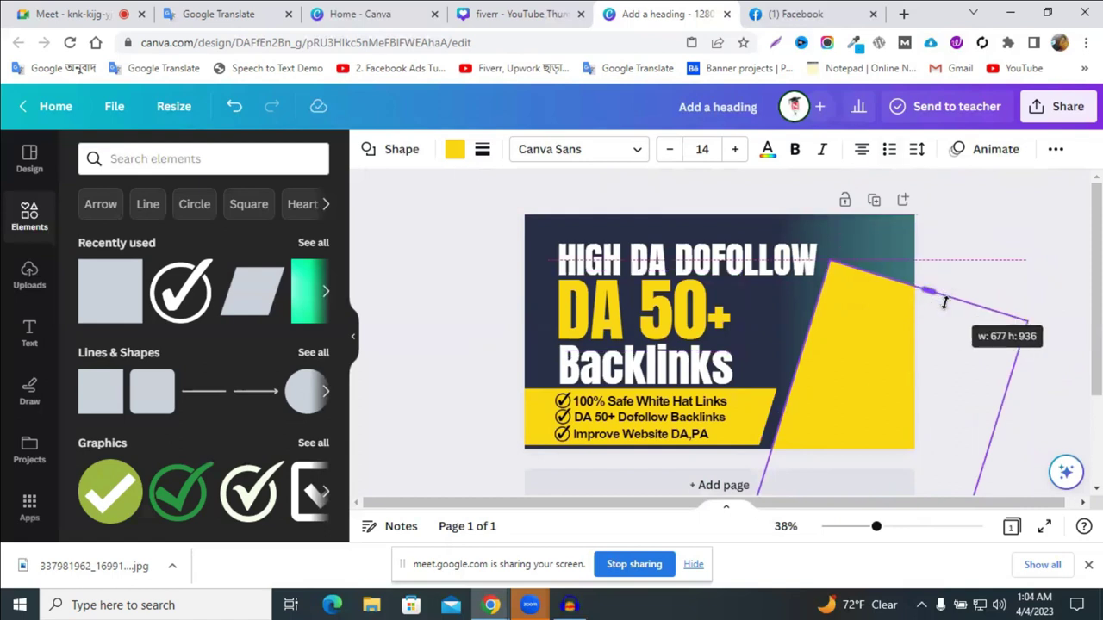
click(1037, 277)
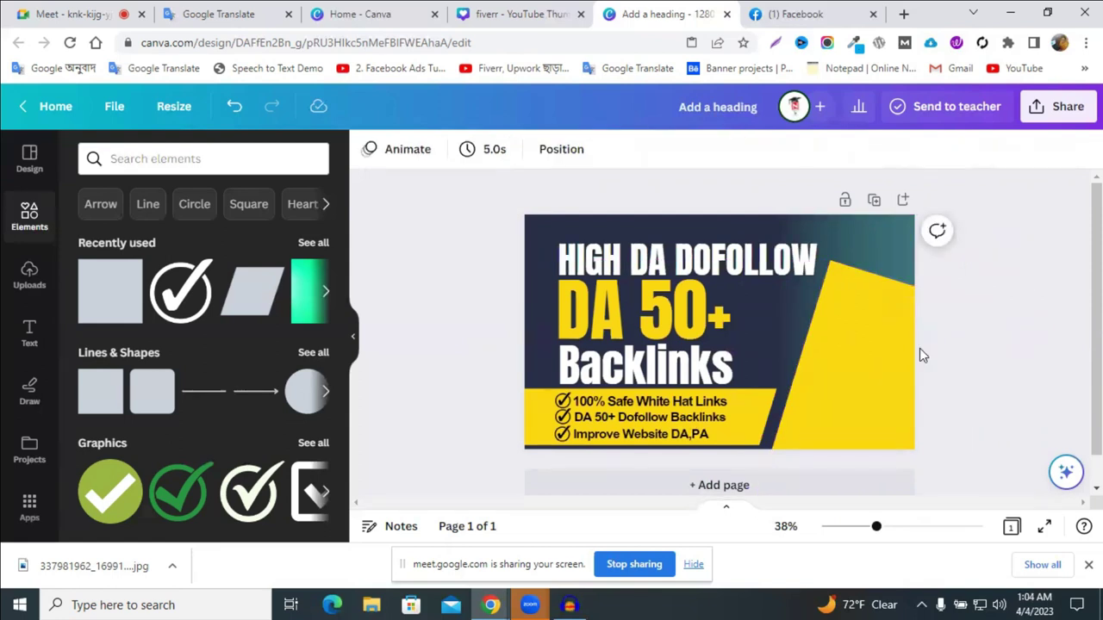
- Try mint green, navy and slate blue fills on the tilted rectangle, and return it to yellow
click(827, 357)
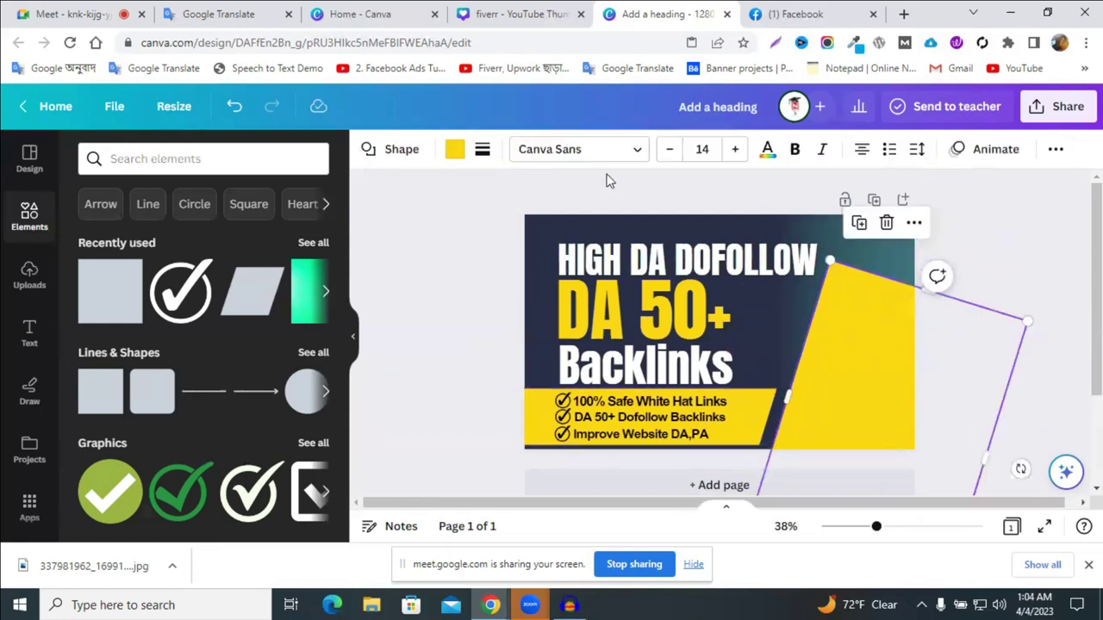
click(452, 153)
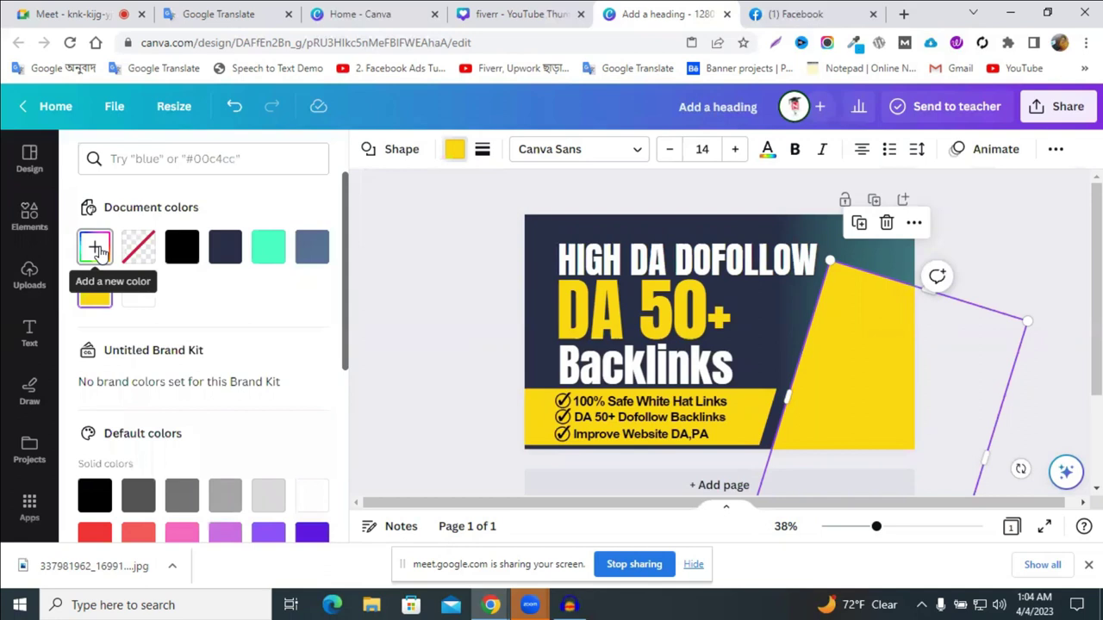
click(272, 257)
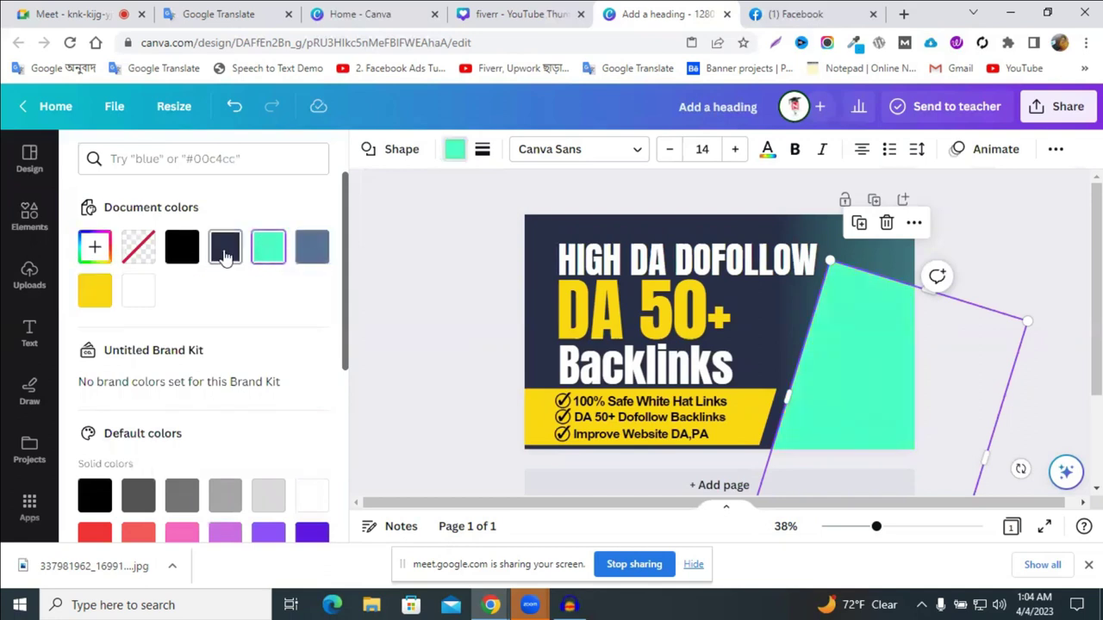
click(225, 247)
click(314, 249)
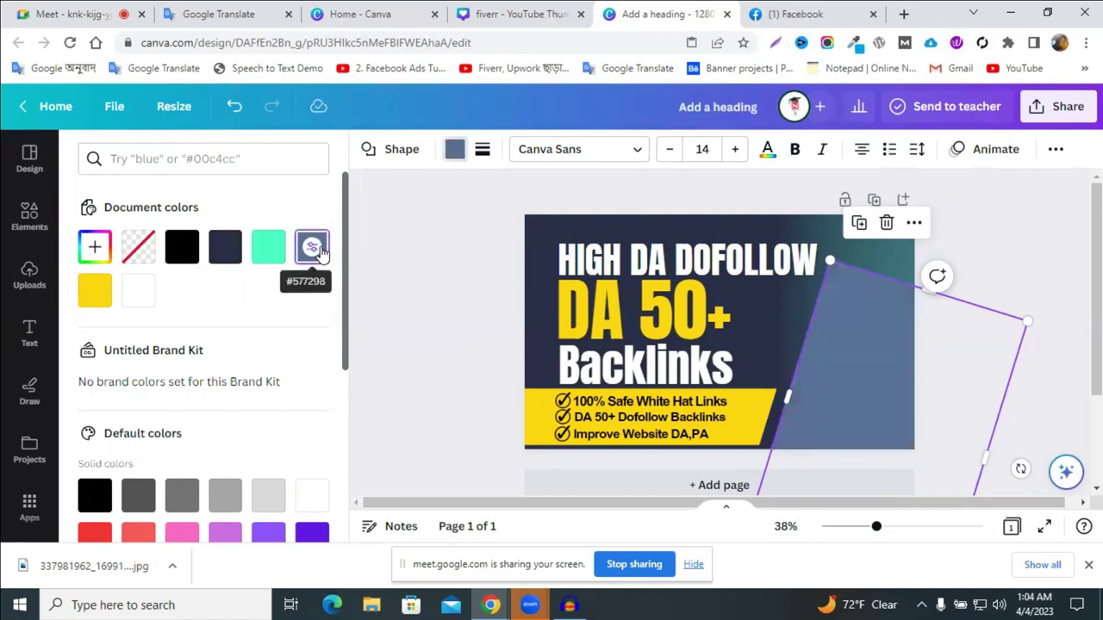
click(97, 291)
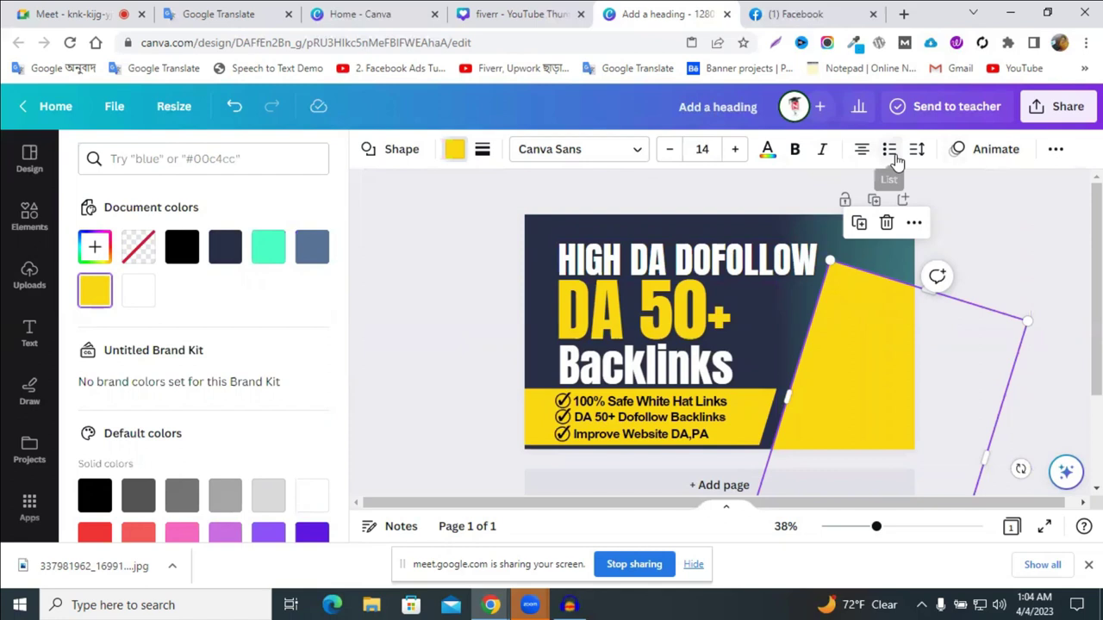
- Set the tilted yellow rectangle's transparency to 49 and shift it slightly upward along the banner's slanted end
click(1057, 151)
click(1045, 192)
drag(997, 253, 971, 267)
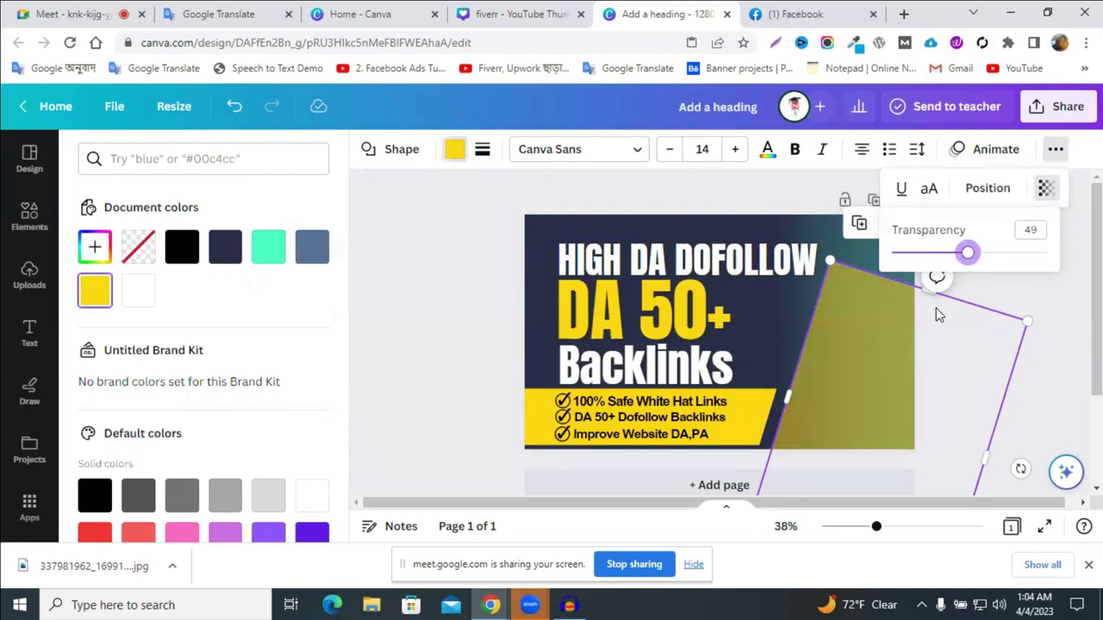
drag(941, 295, 978, 298)
- Recolour the tilted rectangle with the custom lime green #92FF07
click(29, 218)
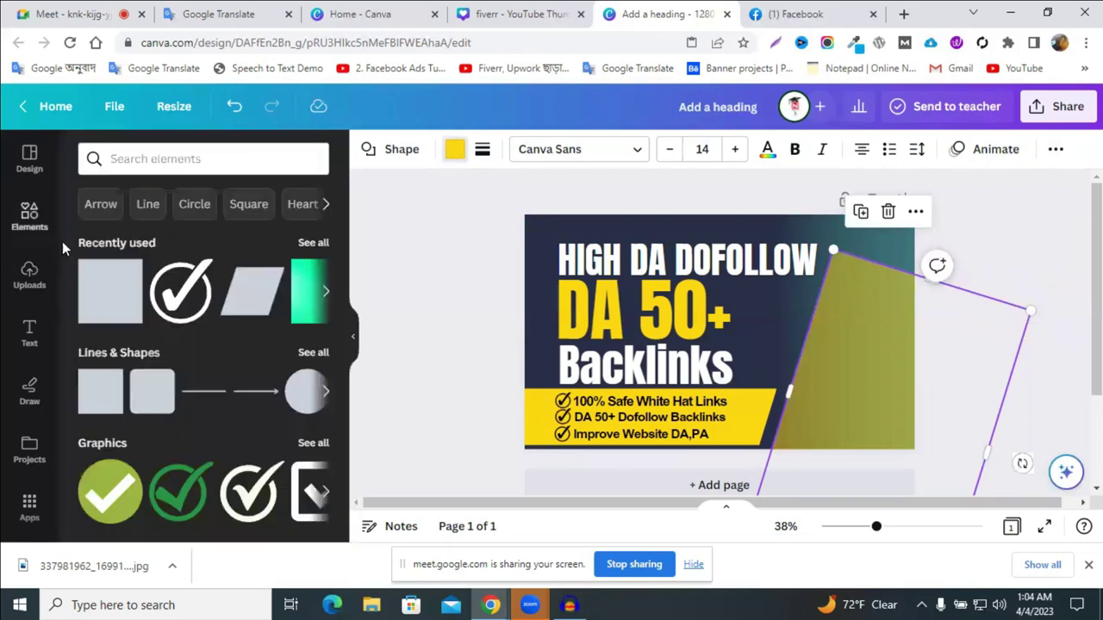
click(454, 153)
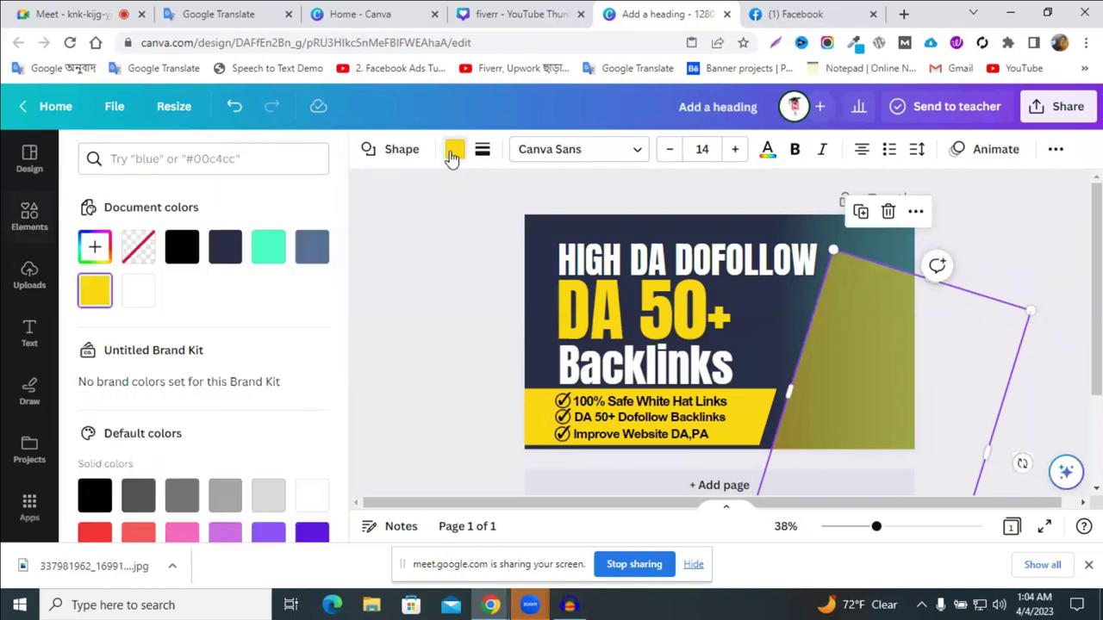
click(98, 251)
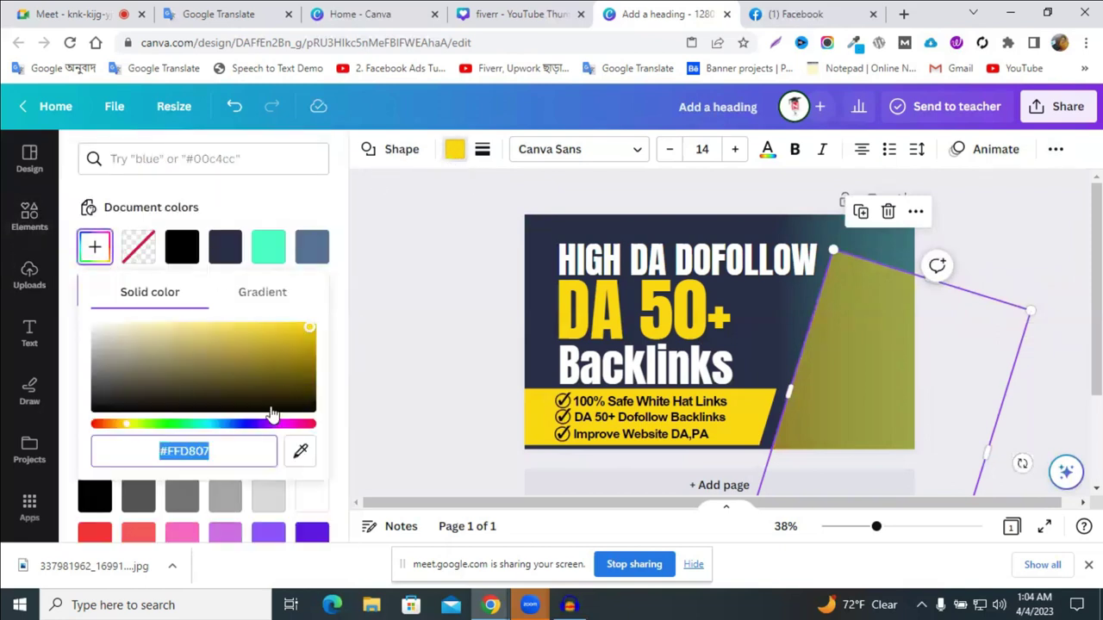
drag(153, 426, 149, 431)
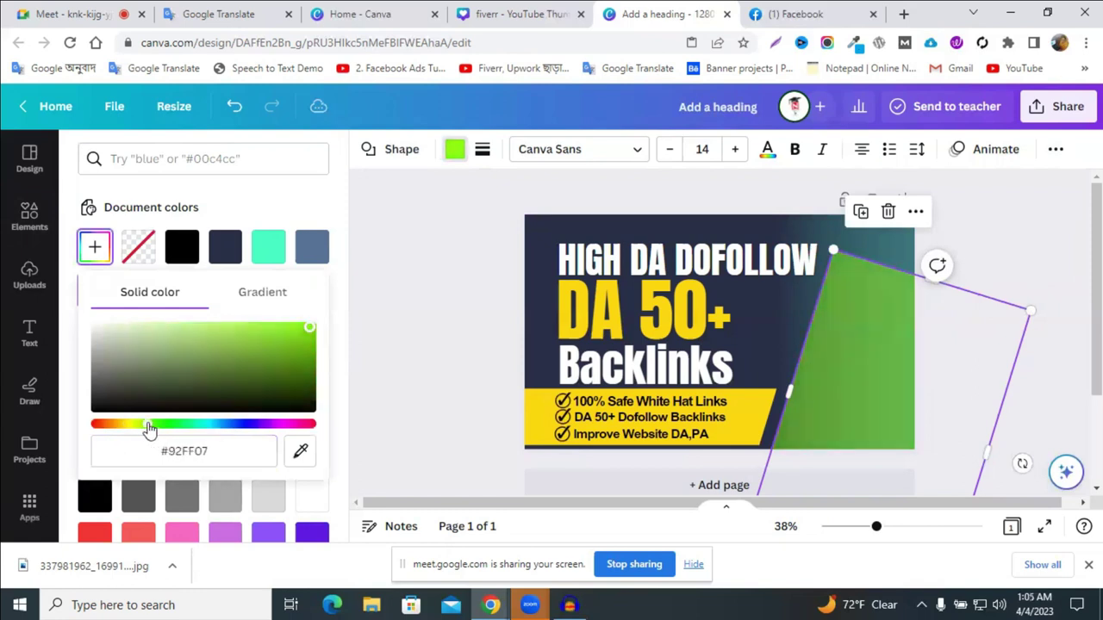
- Set the green rectangle's transparency to 36, and raise the value again to make its fill more opaque
click(1056, 149)
click(1044, 188)
mouse_move(955, 254)
mouse_down()
mouse_move(918, 257)
mouse_move(949, 252)
mouse_up()
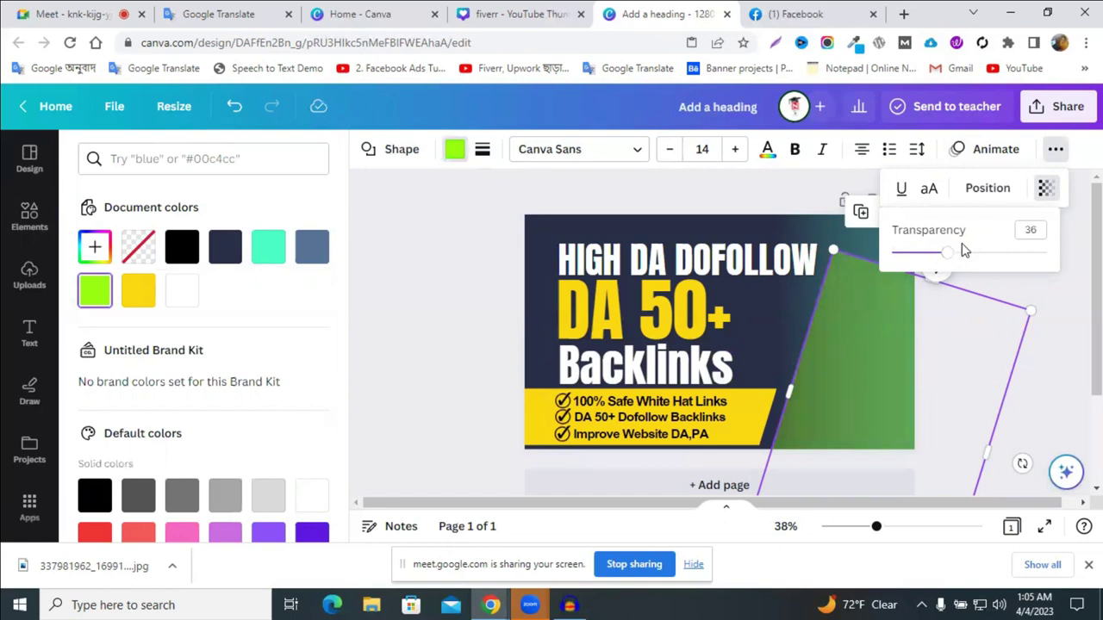
drag(948, 253, 995, 252)
- Move the gradient panel aside, raise the green rectangle back beside the banner, and place the gradient behind it again
drag(890, 345, 623, 290)
click(864, 313)
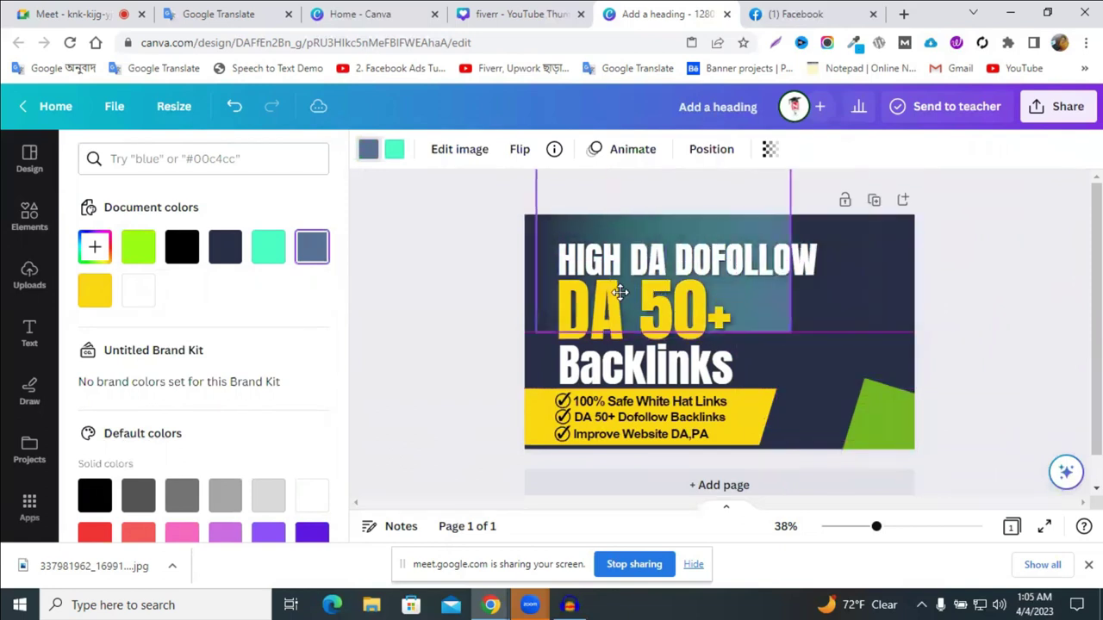
drag(877, 413, 856, 309)
drag(586, 258, 938, 372)
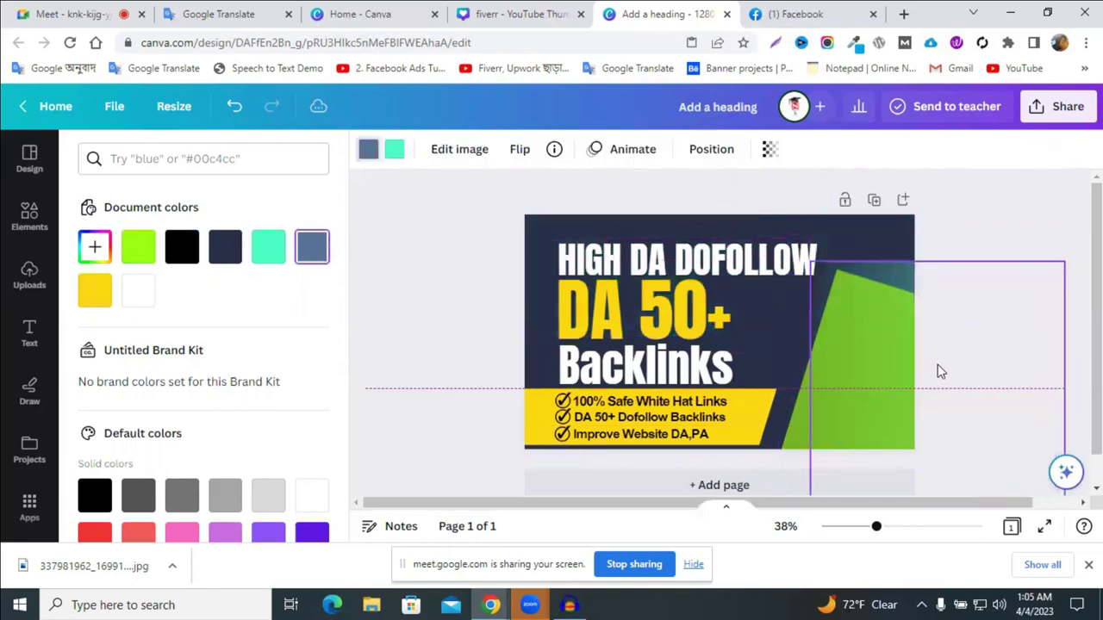
scroll(1022, 387, down, 1)
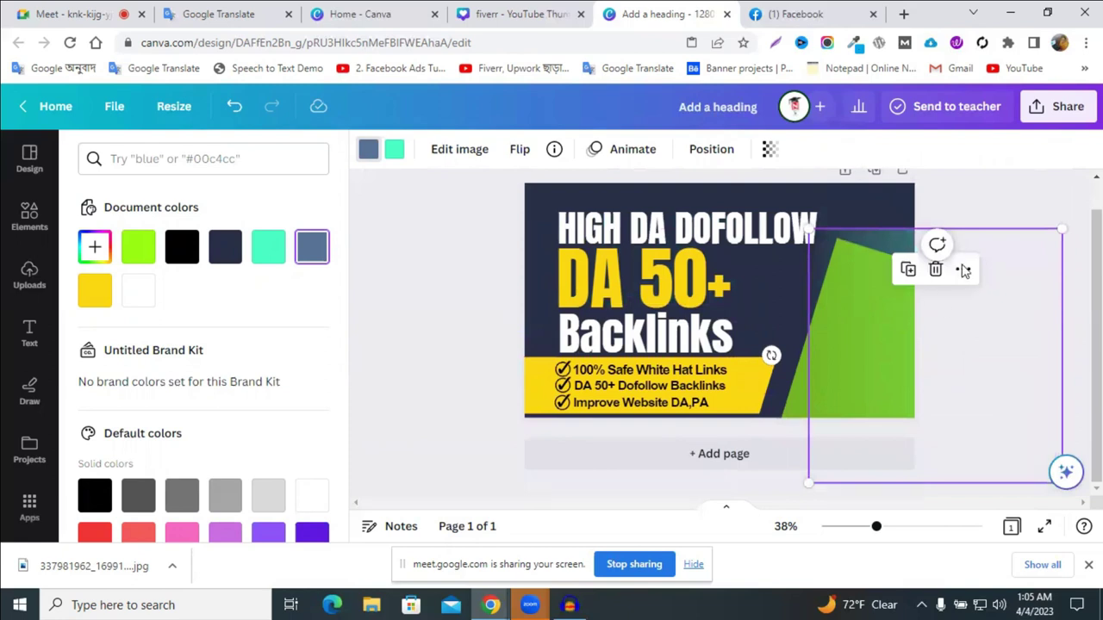
click(904, 375)
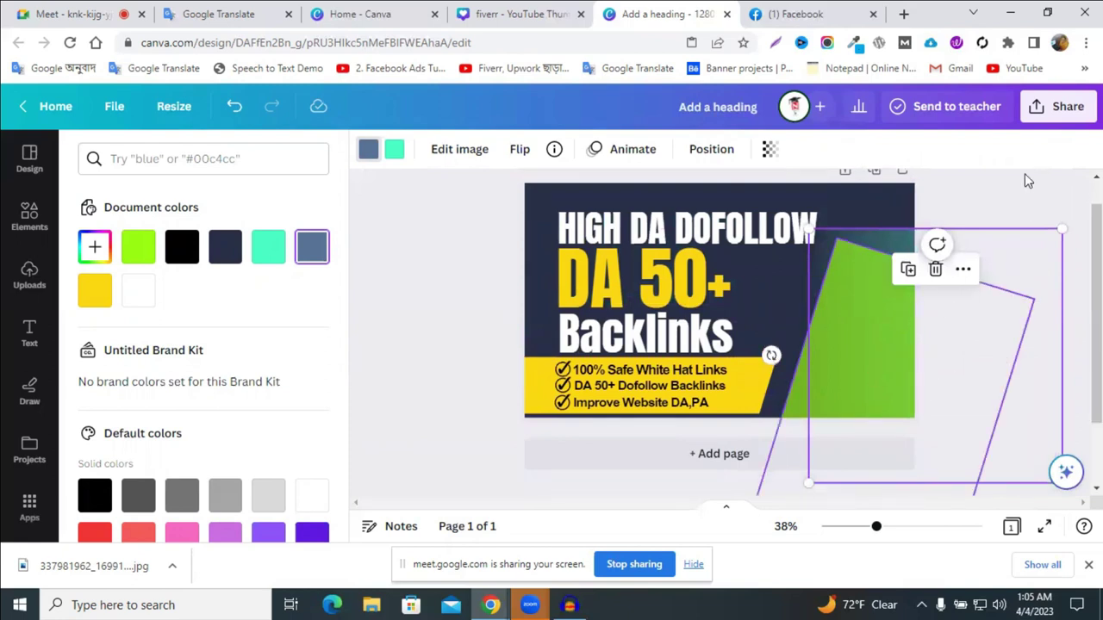
click(1038, 241)
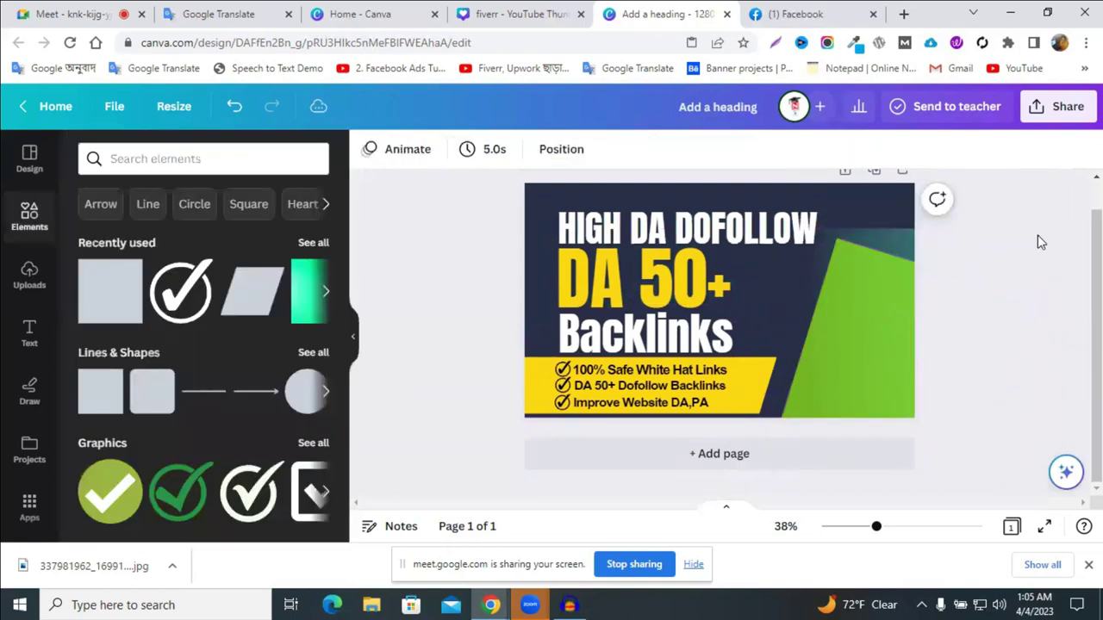
- Remove the gradient panel visible above the green rectangle and move the remaining gradient behind the rectangle near the page's edge
click(900, 238)
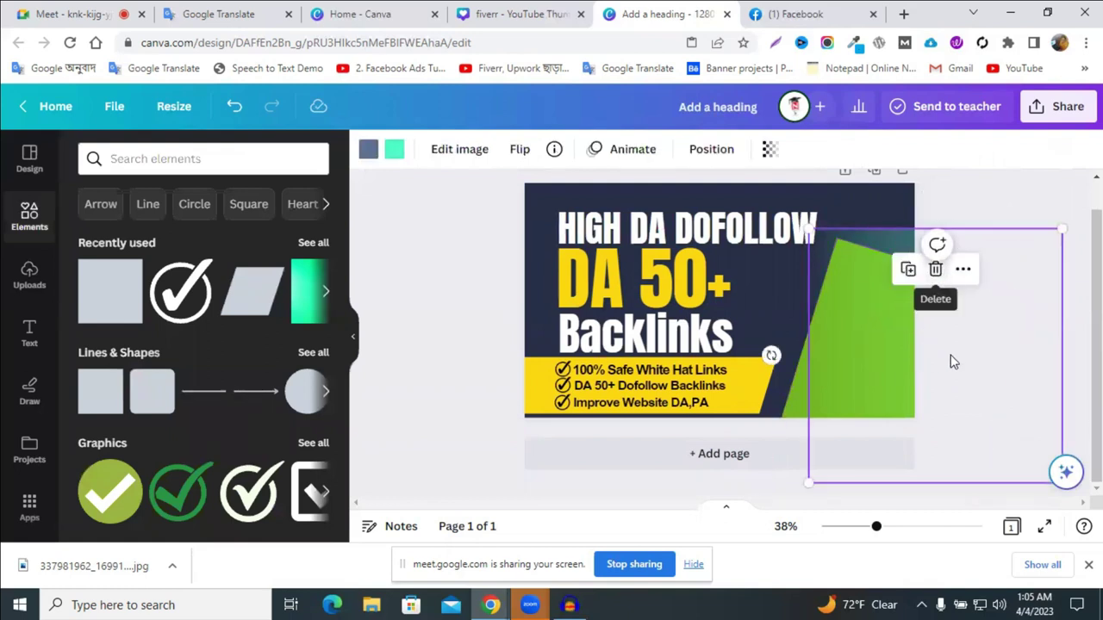
click(930, 416)
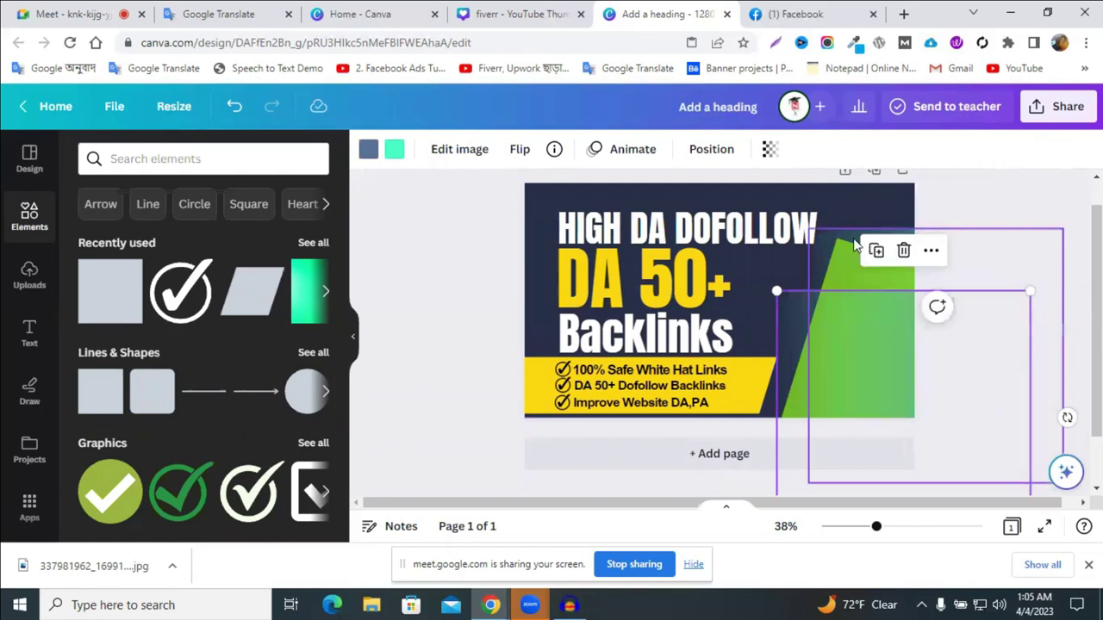
click(838, 332)
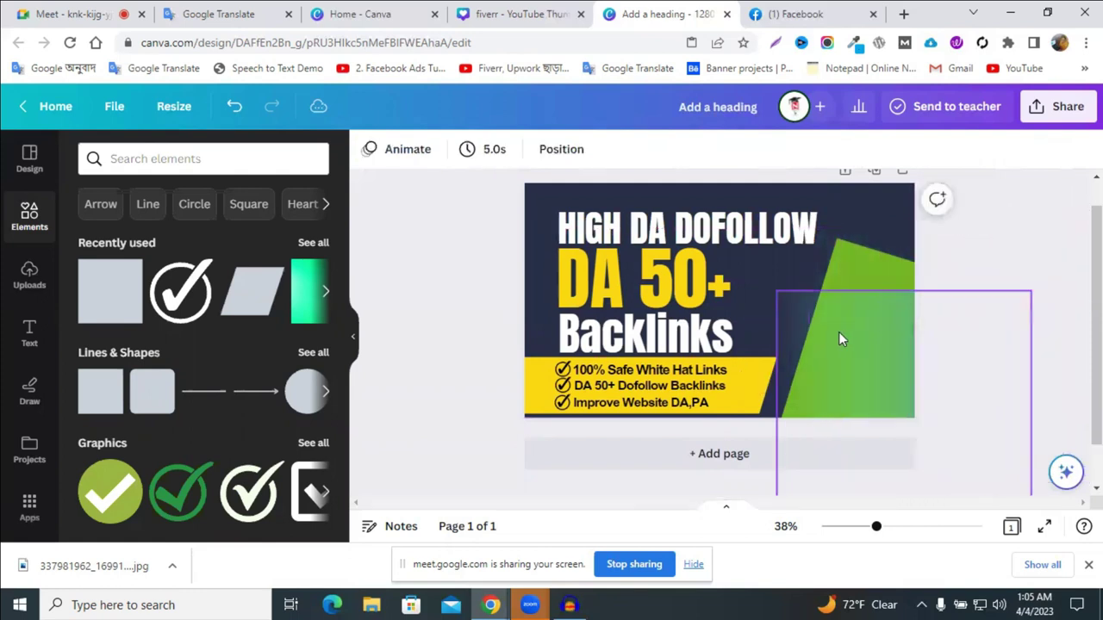
drag(897, 309, 894, 290)
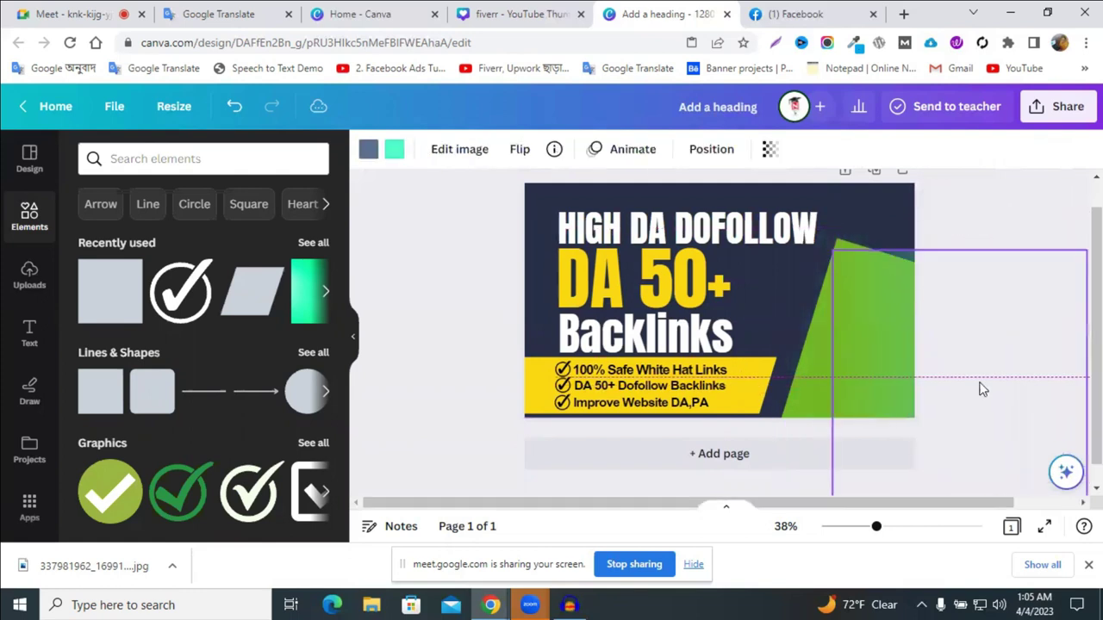
drag(982, 390, 983, 390)
- Rotate the gradient panel to match the green rectangle's tilt and align their slanted edges and upper corners
drag(881, 406, 944, 438)
drag(903, 359, 907, 385)
drag(1057, 443, 948, 481)
drag(1060, 437, 980, 491)
drag(902, 367, 911, 365)
drag(996, 486, 991, 487)
drag(969, 388, 966, 391)
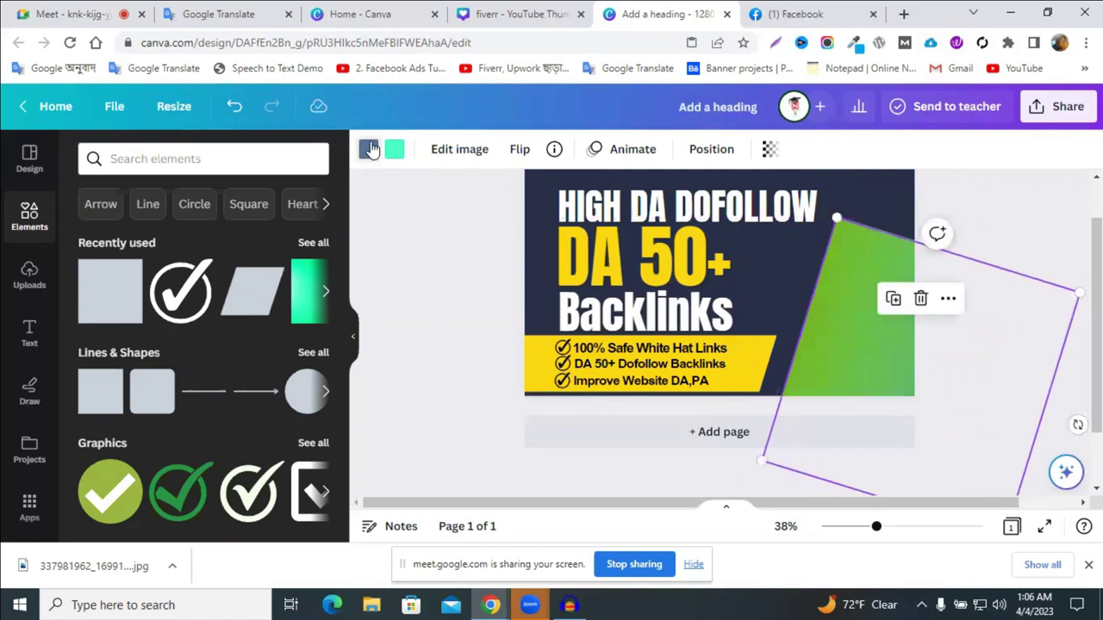
- Set both colours of the tilted gradient panel to red #EF0E0E
click(368, 149)
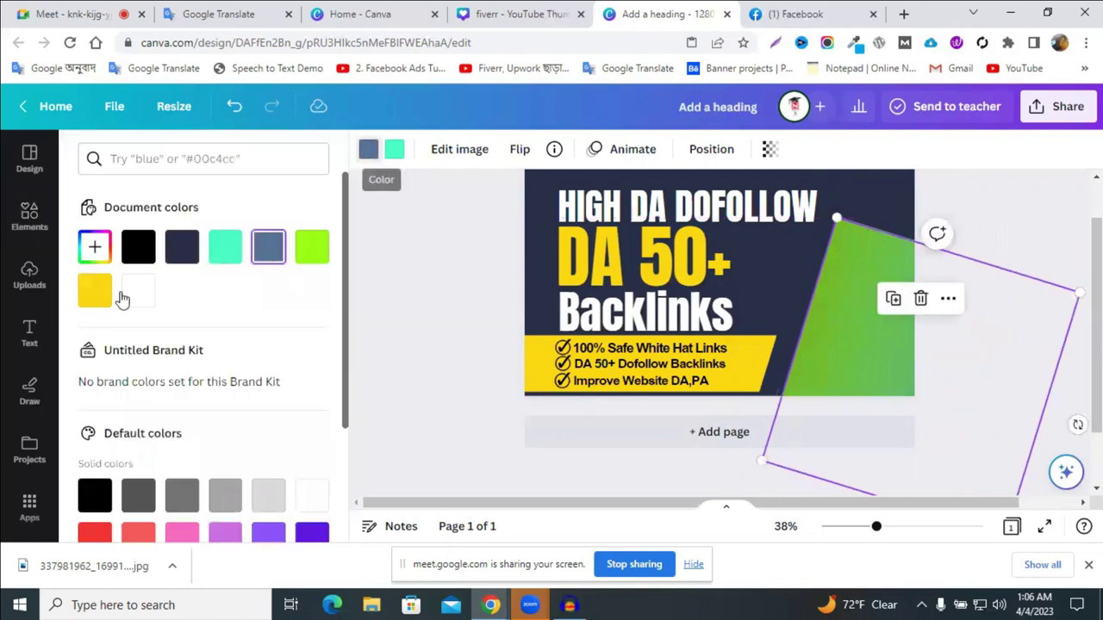
click(397, 155)
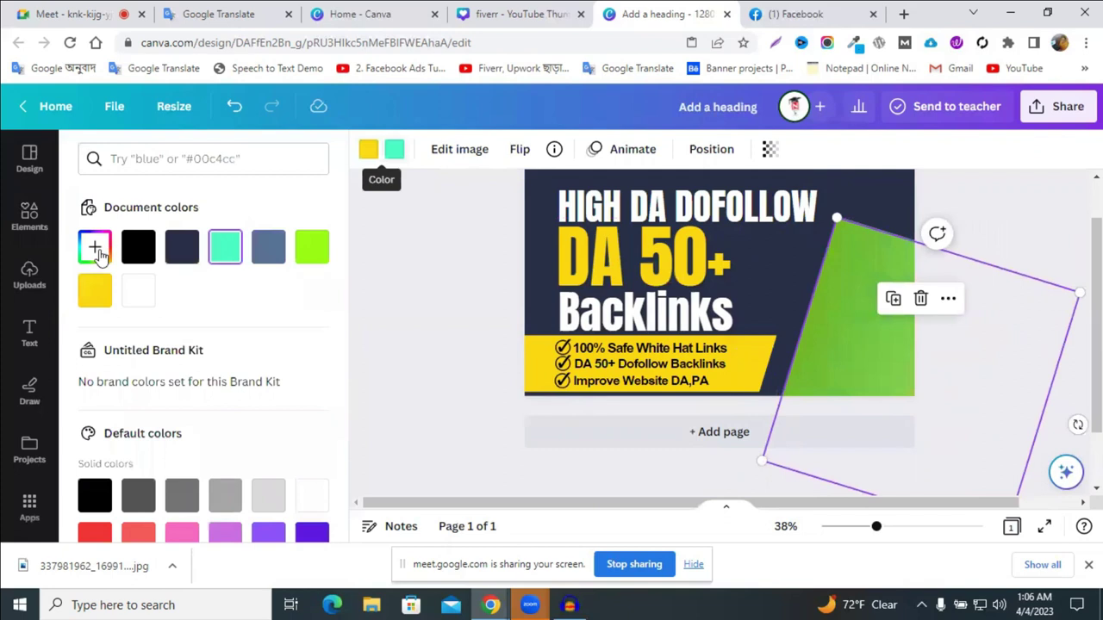
click(93, 248)
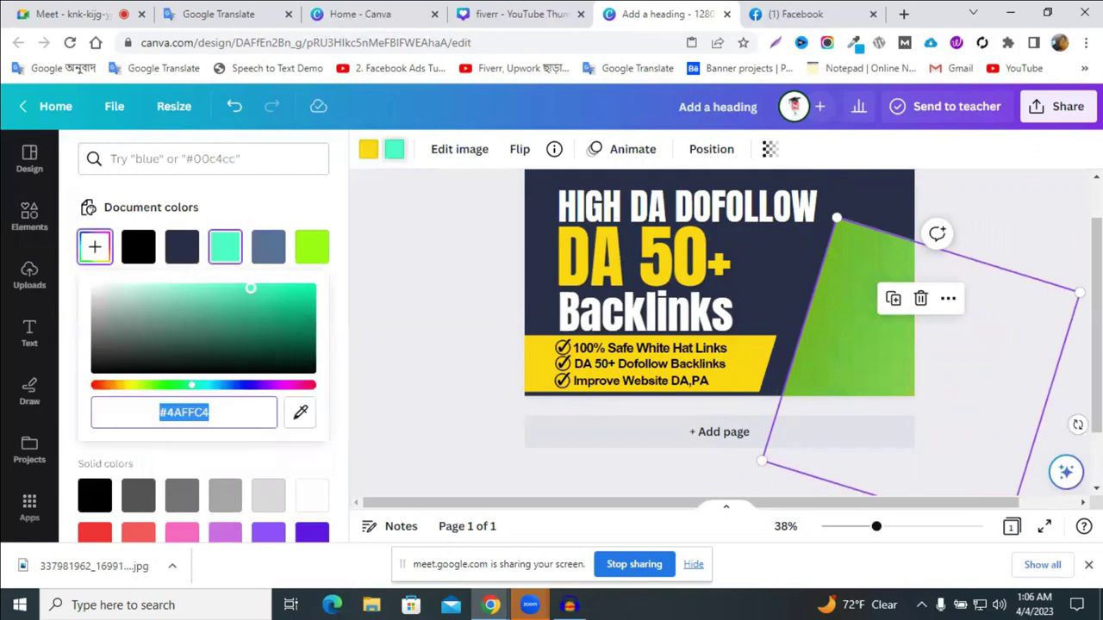
click(195, 385)
click(253, 385)
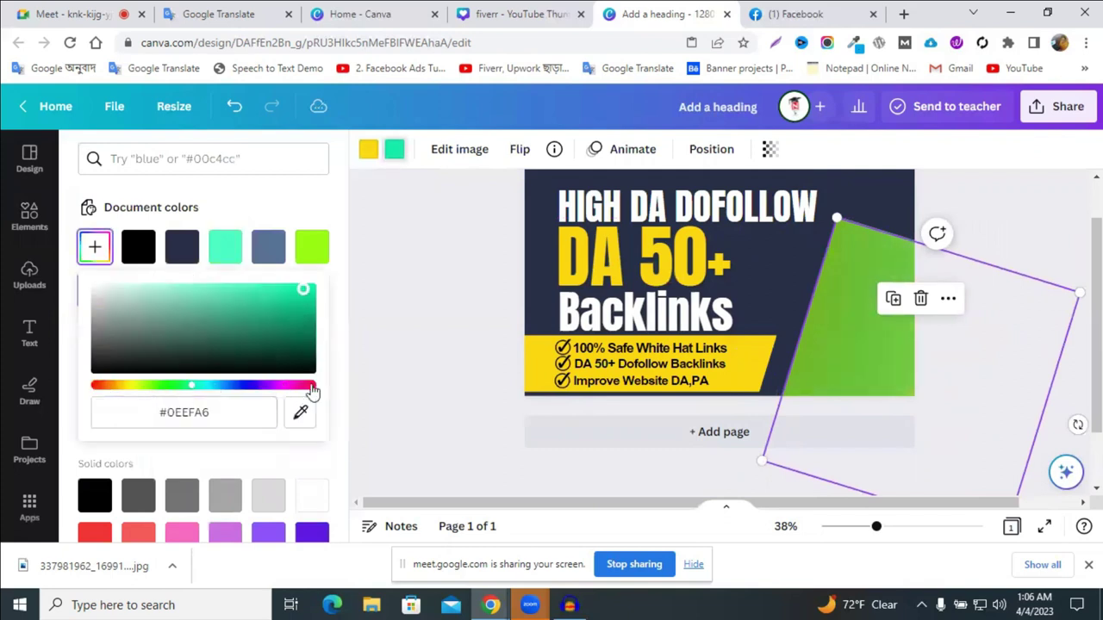
click(316, 386)
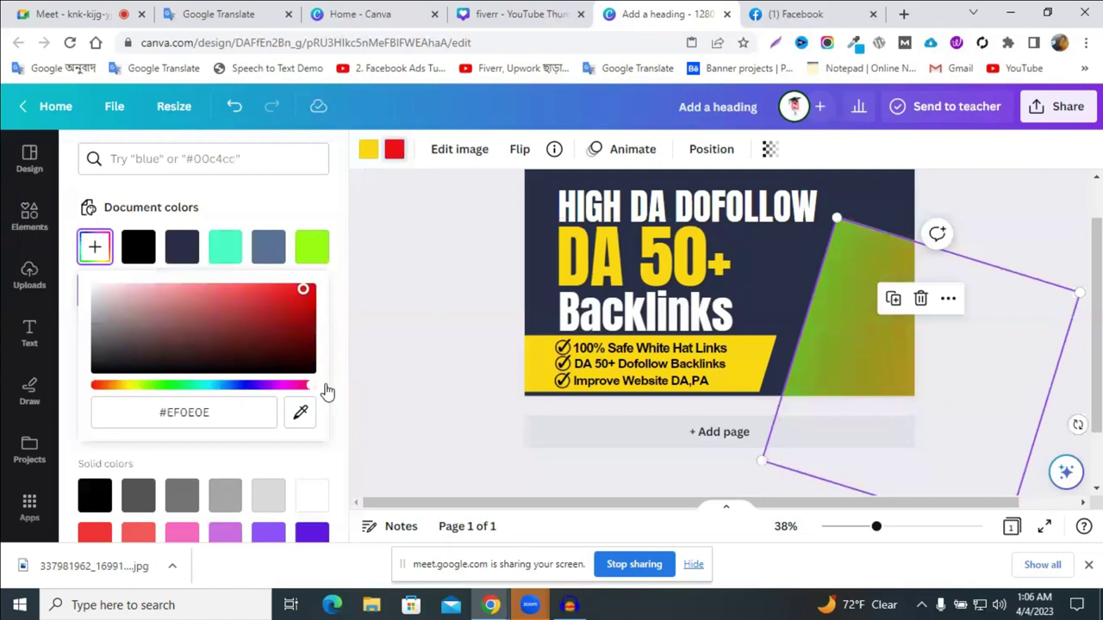
click(368, 154)
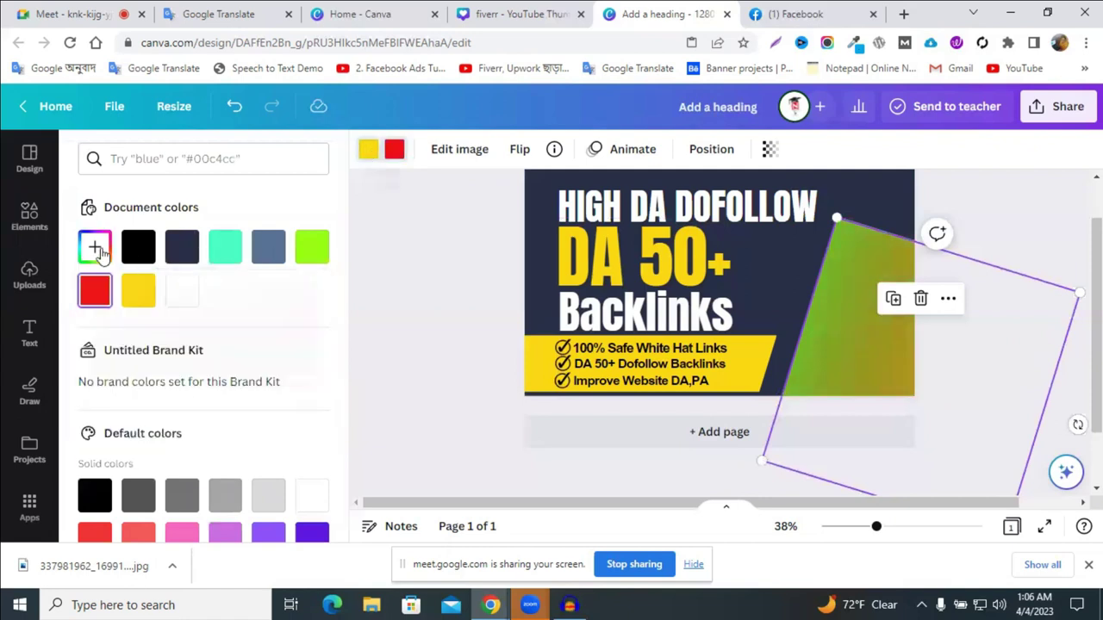
click(137, 248)
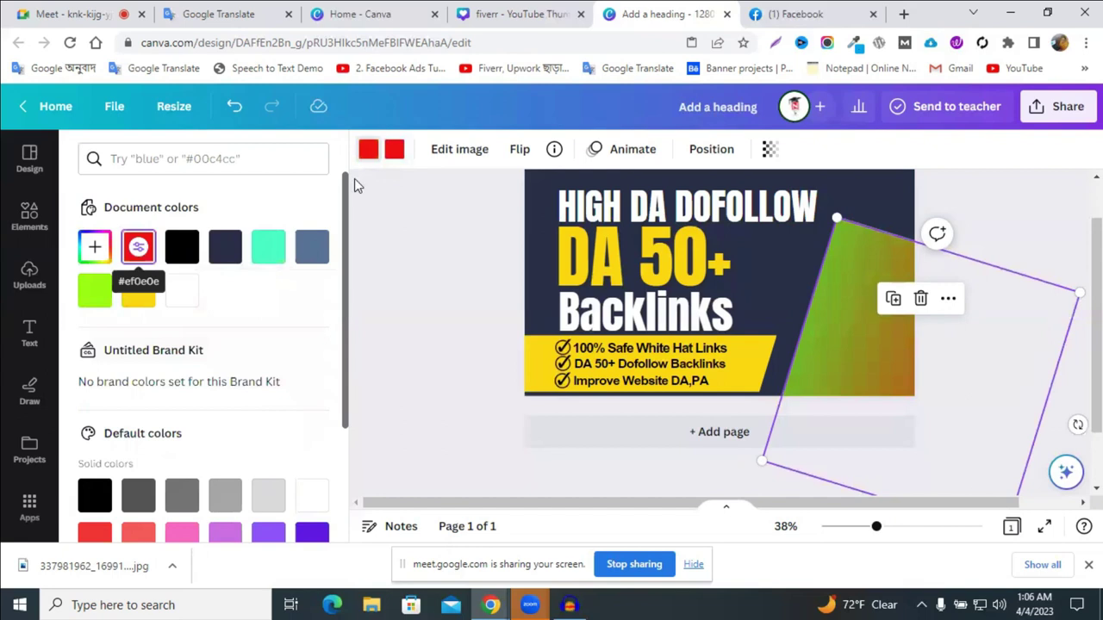
- Move the gradient panel and green rectangle together up and toward the banner, leaving a narrow dark gap
drag(852, 307, 902, 355)
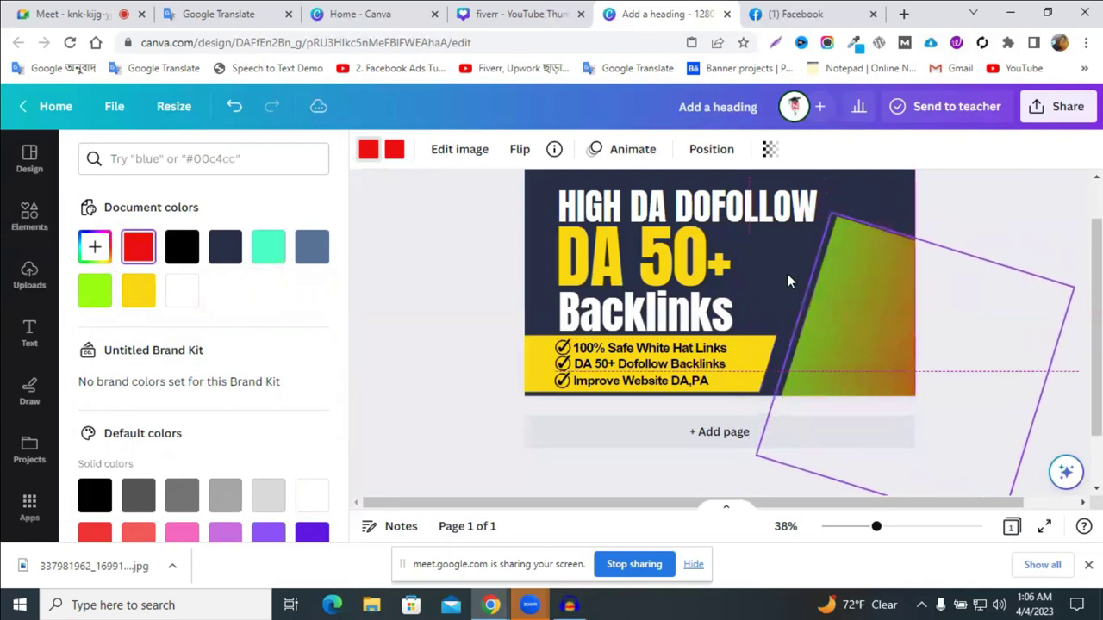
click(787, 274)
drag(842, 287, 842, 278)
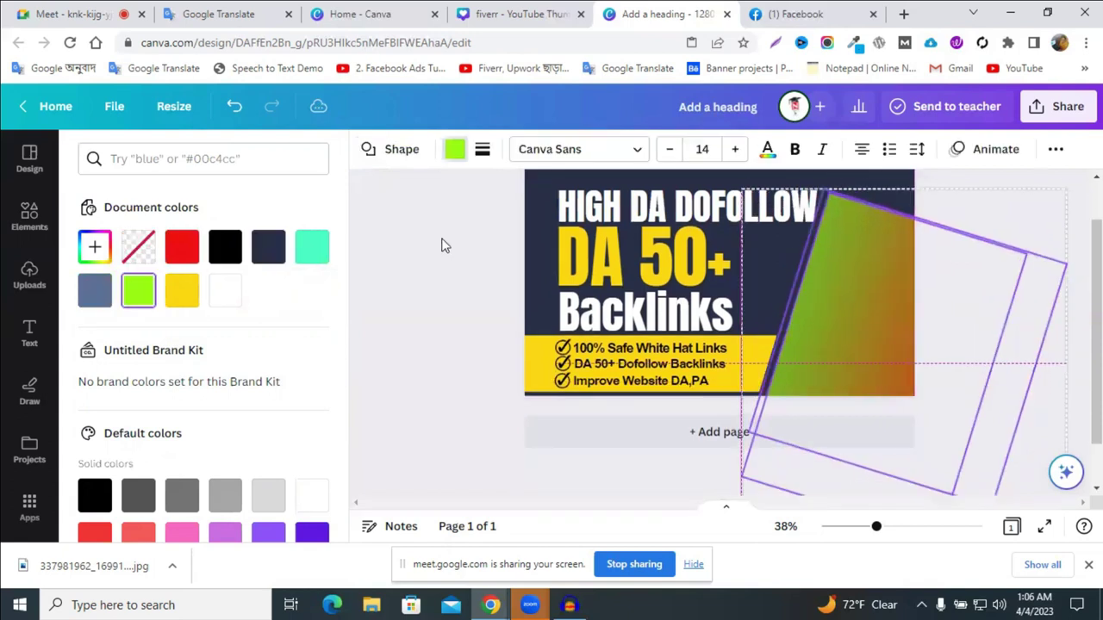
click(1034, 316)
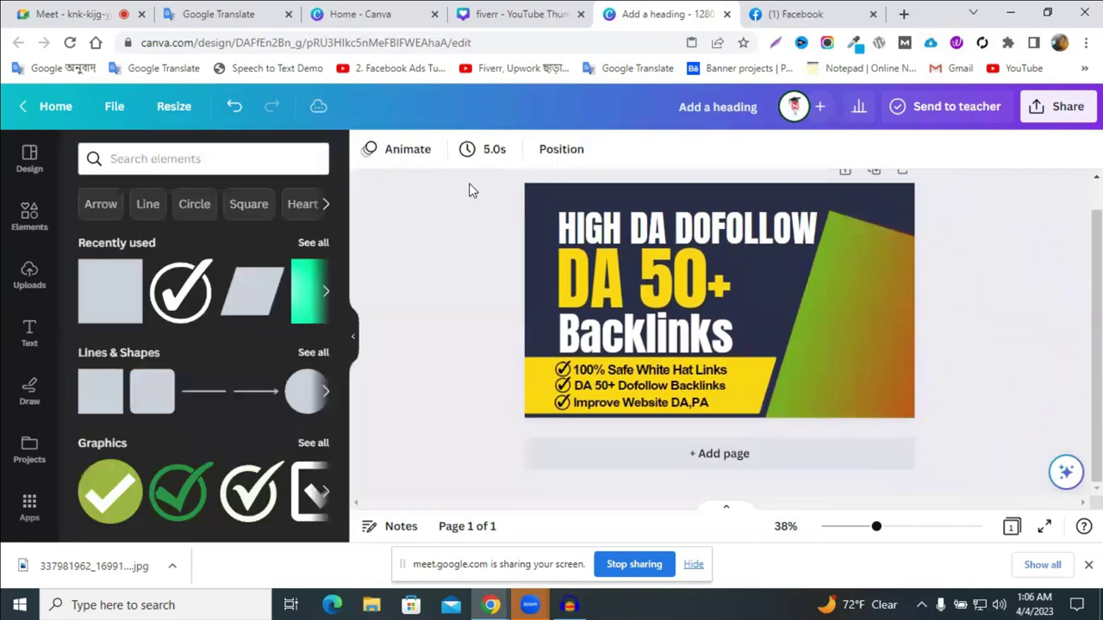
- Try lime green #99FF07, green #07FF79 and blue #0010EB as the tilted gradient panel's first colour
click(879, 337)
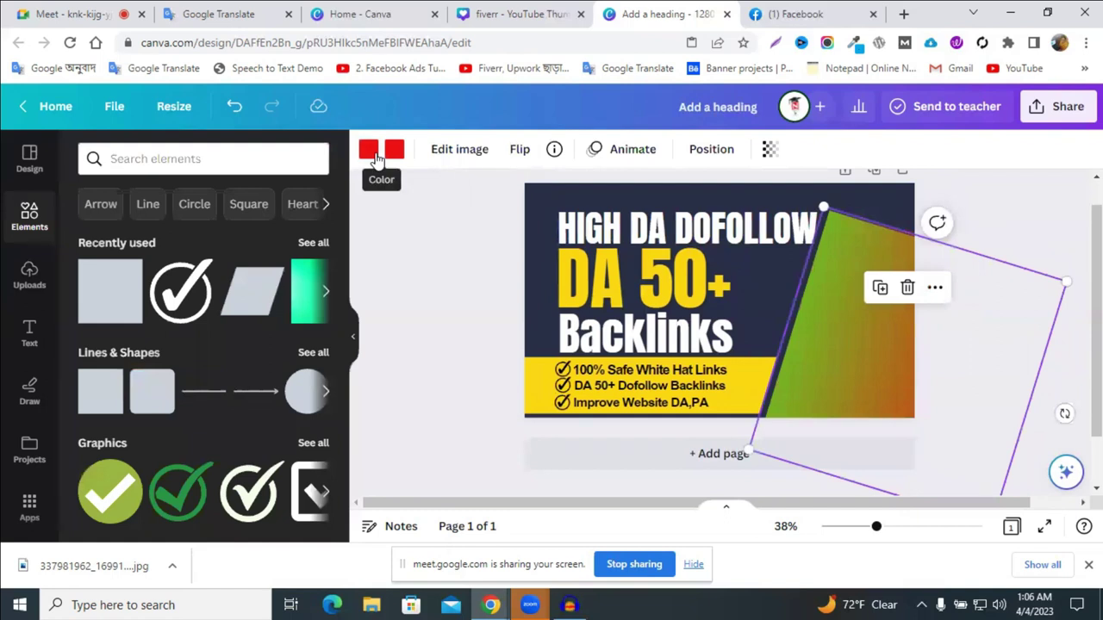
click(371, 153)
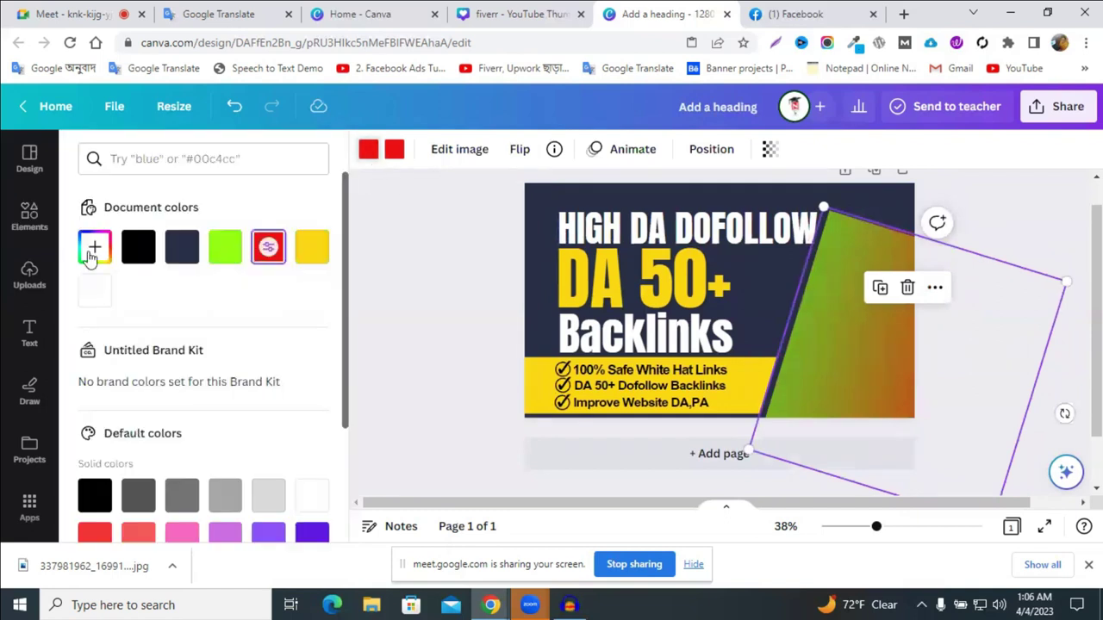
click(393, 154)
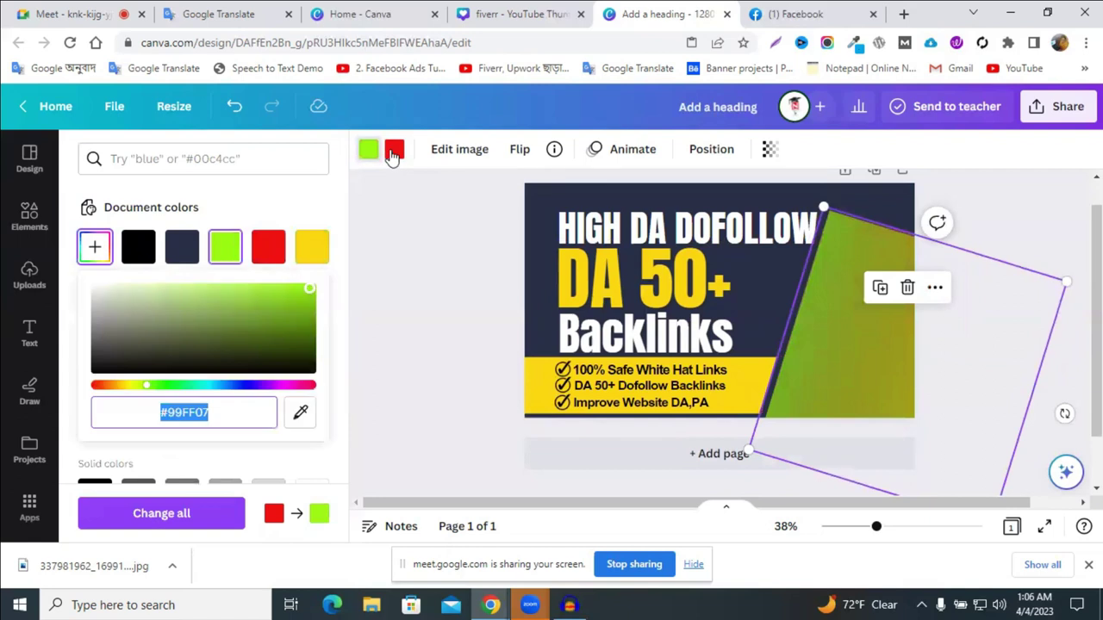
click(170, 386)
click(191, 387)
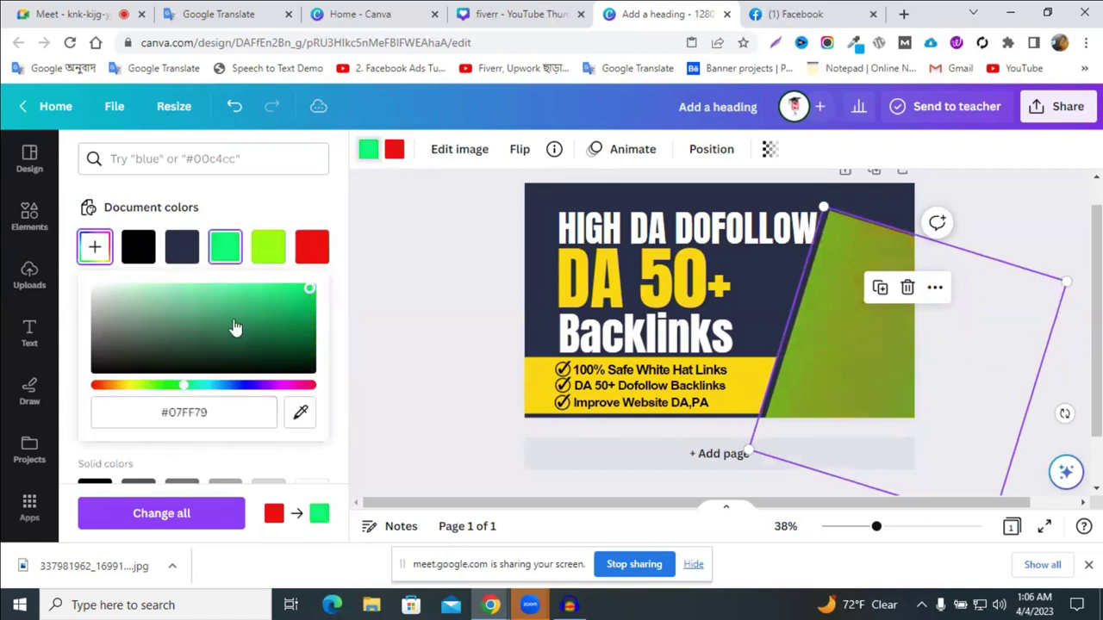
click(200, 387)
click(234, 387)
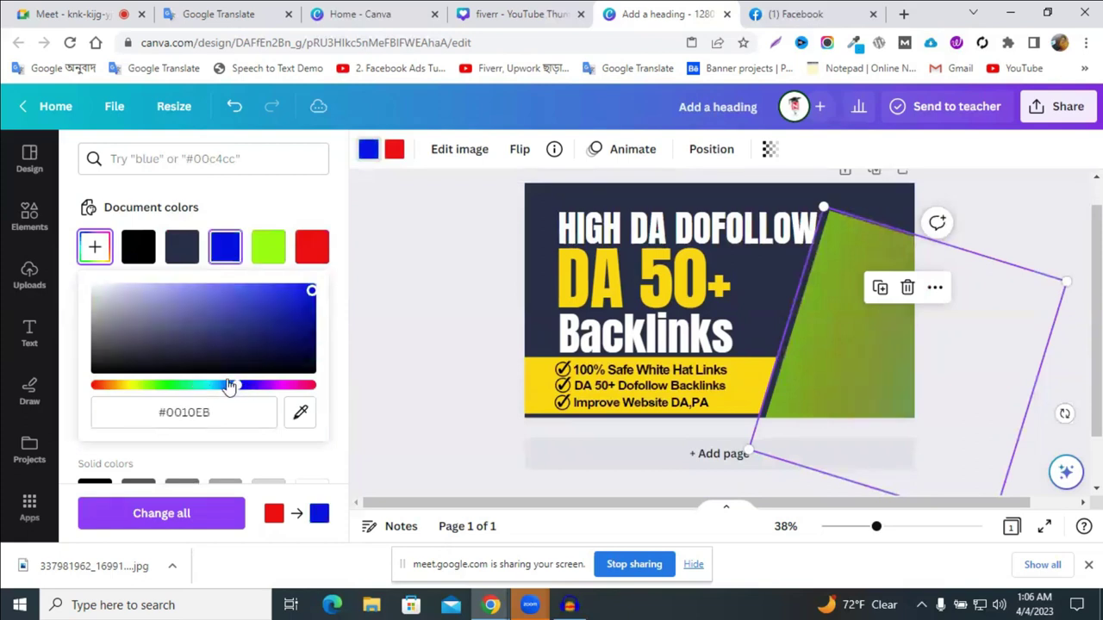
- Try blue #006CEB, cyan #00D5EB and green #14FF00 as the gradient panel's first colour
click(229, 387)
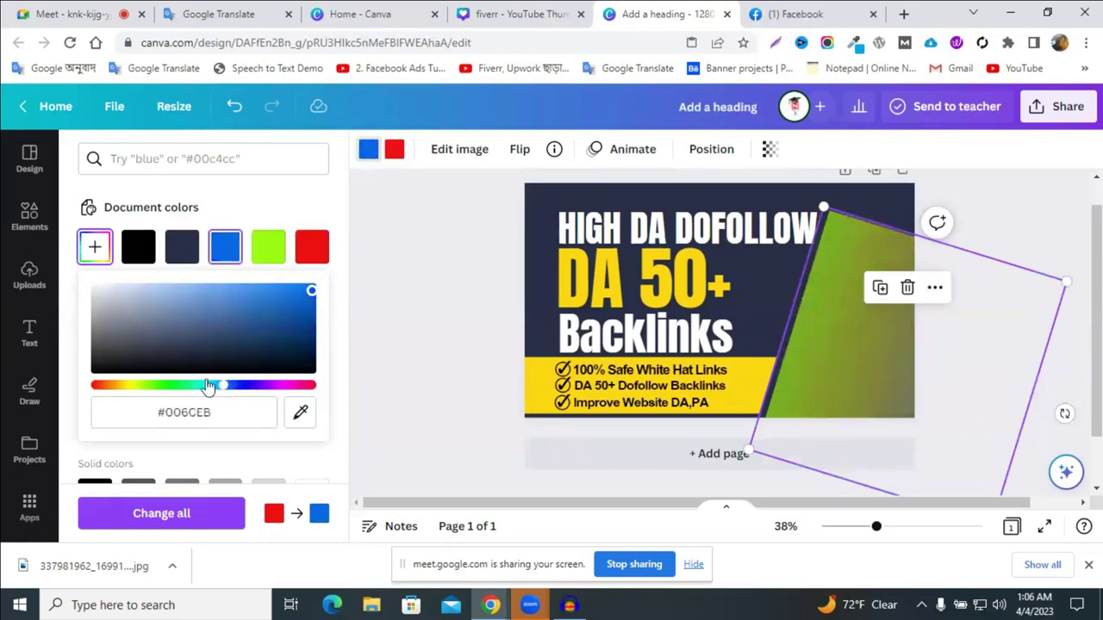
click(203, 388)
click(125, 388)
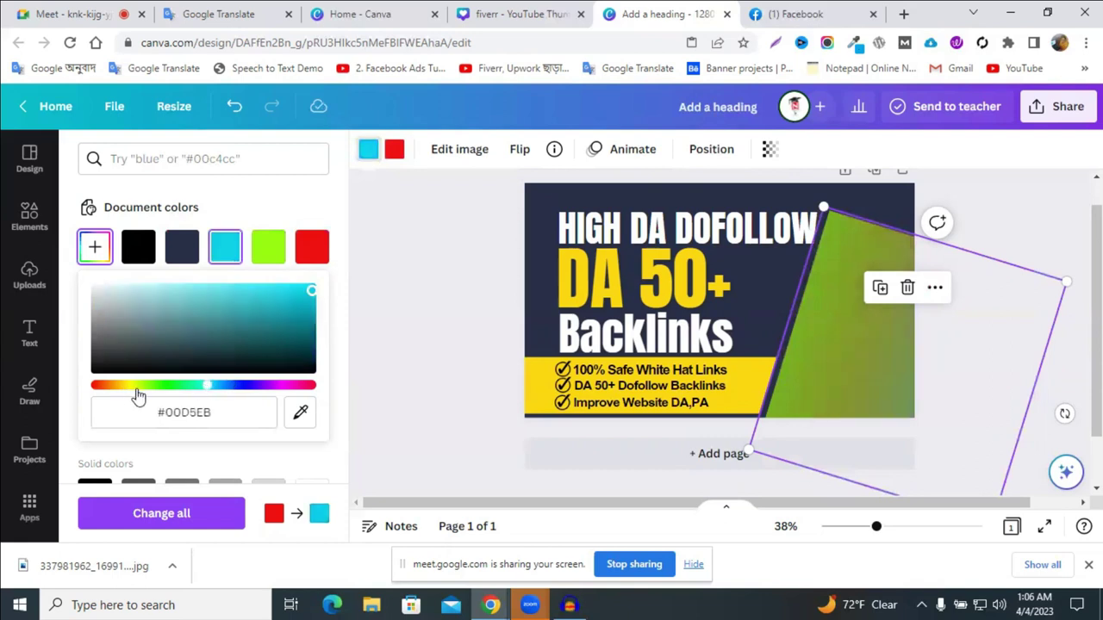
click(163, 388)
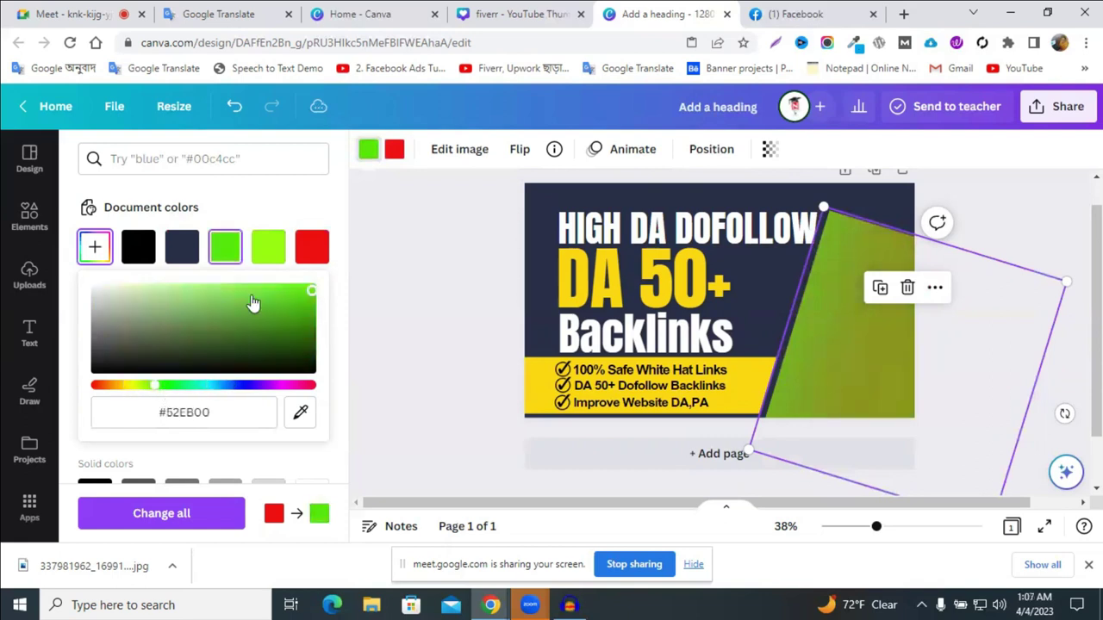
click(307, 285)
drag(327, 308, 328, 283)
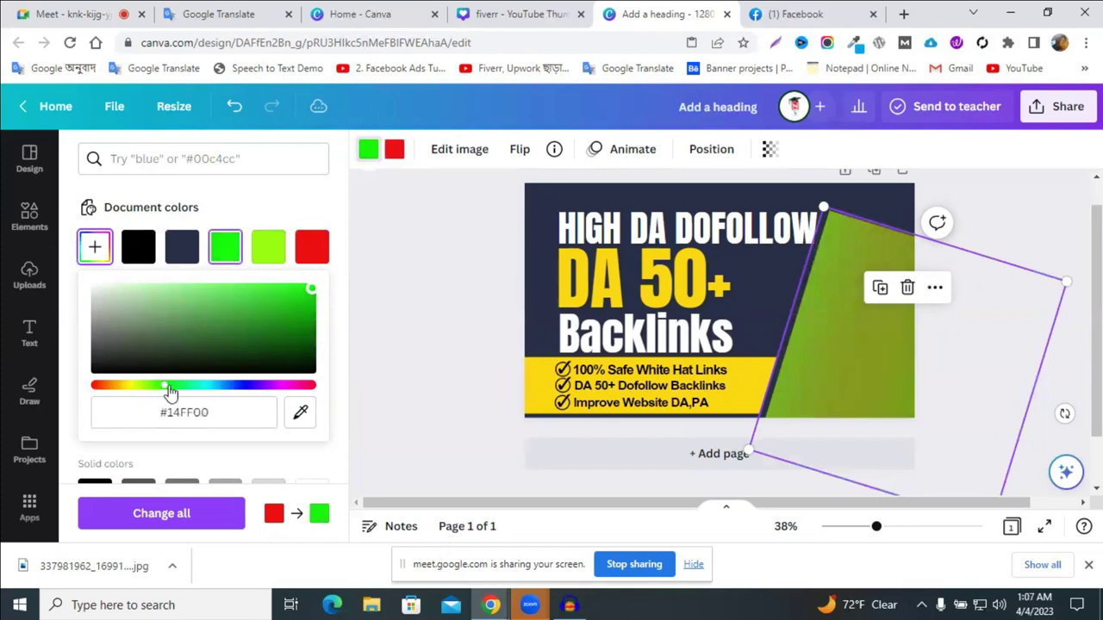
- Shift the gradient panel's first colour through magenta to crimson #F40033 and deselect the panel
click(272, 386)
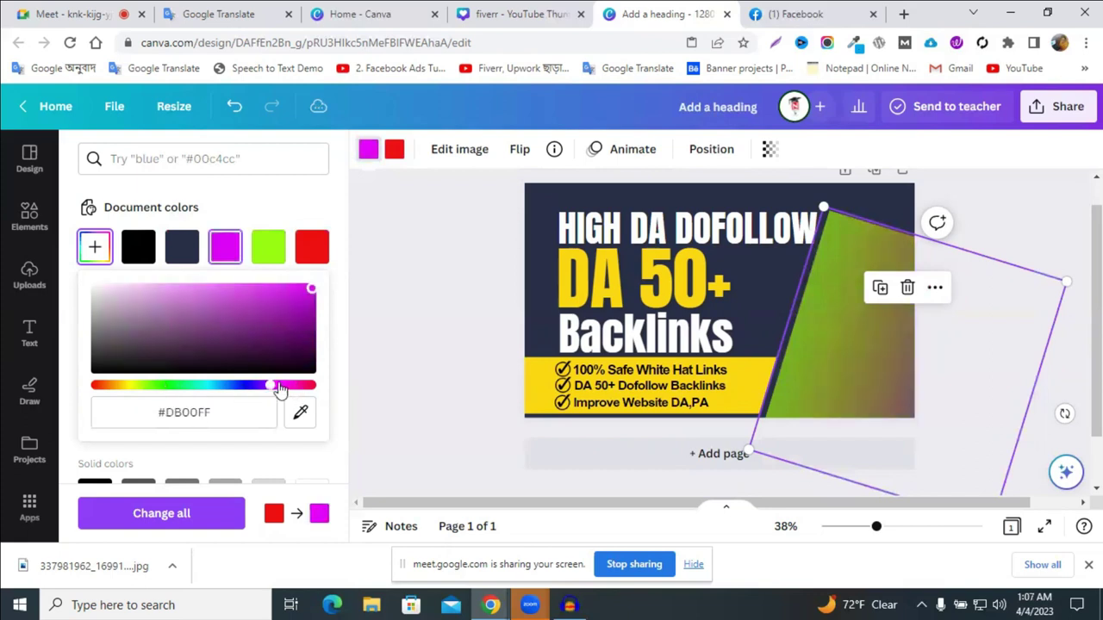
click(278, 386)
click(305, 385)
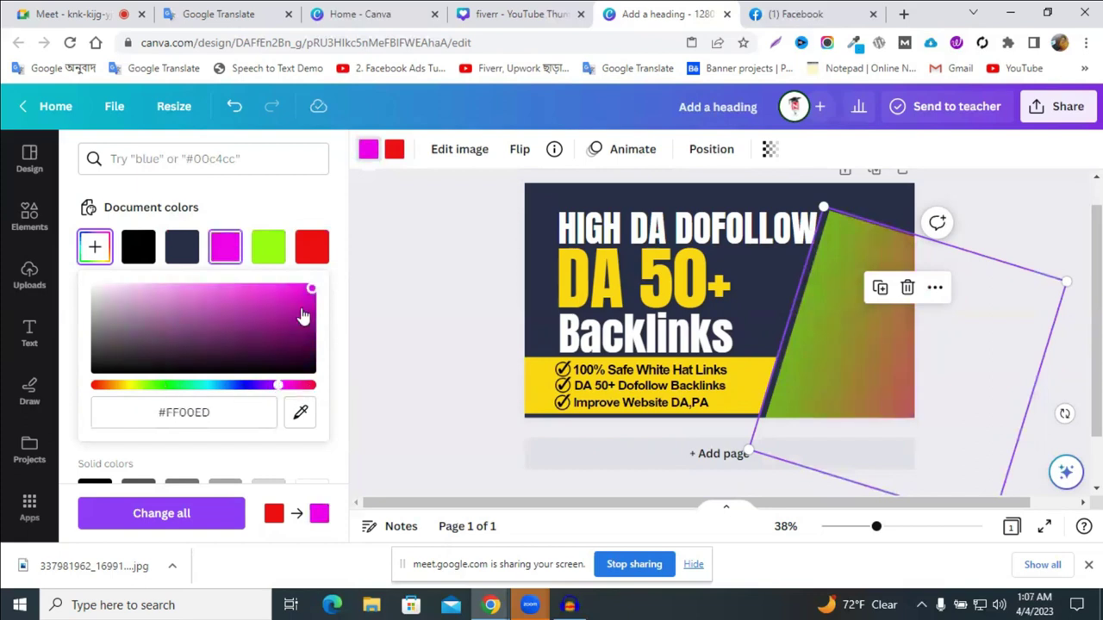
click(300, 289)
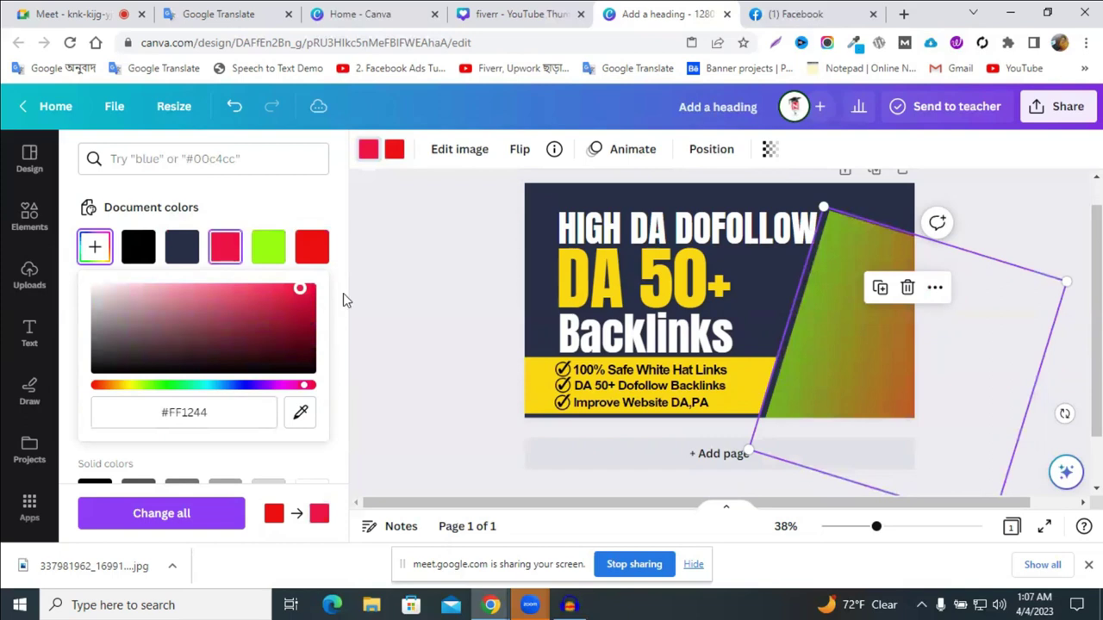
click(311, 316)
drag(357, 261, 414, 252)
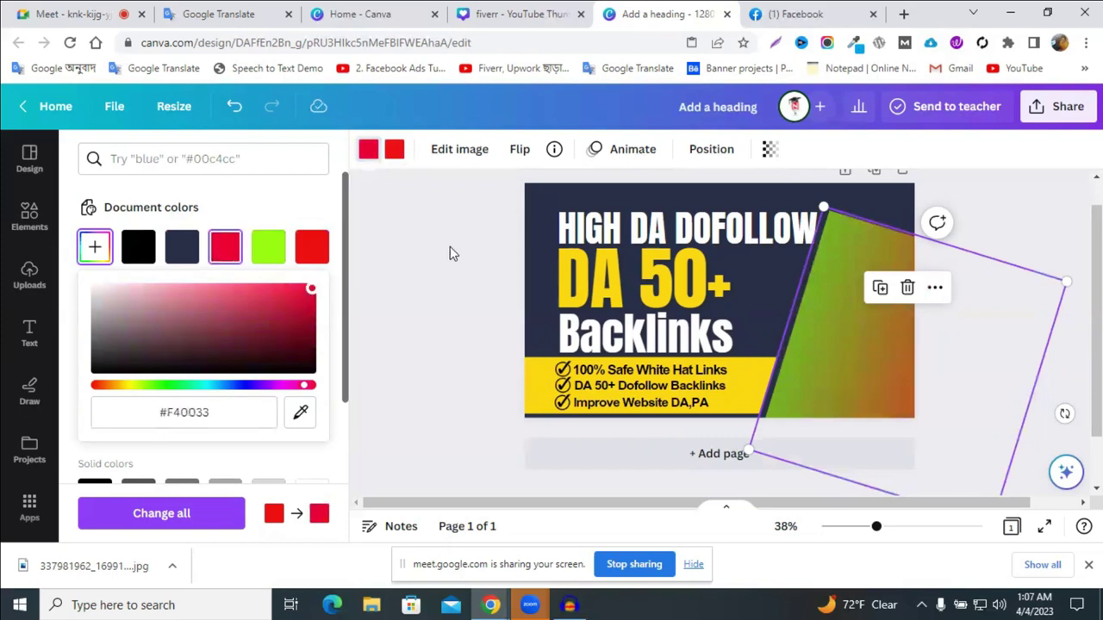
click(1037, 380)
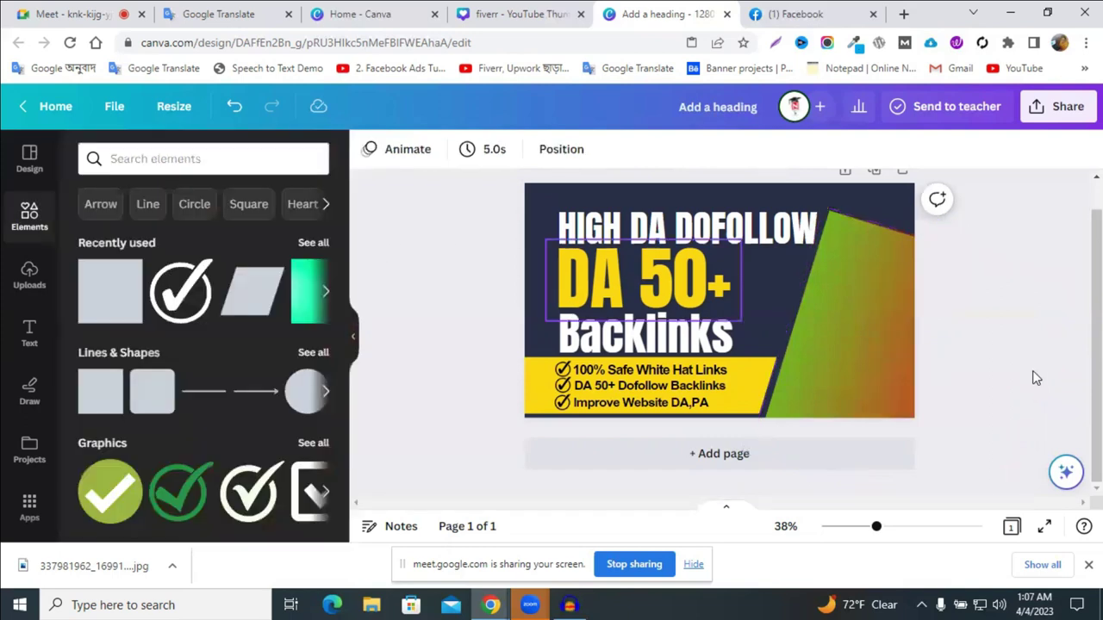
click(39, 278)
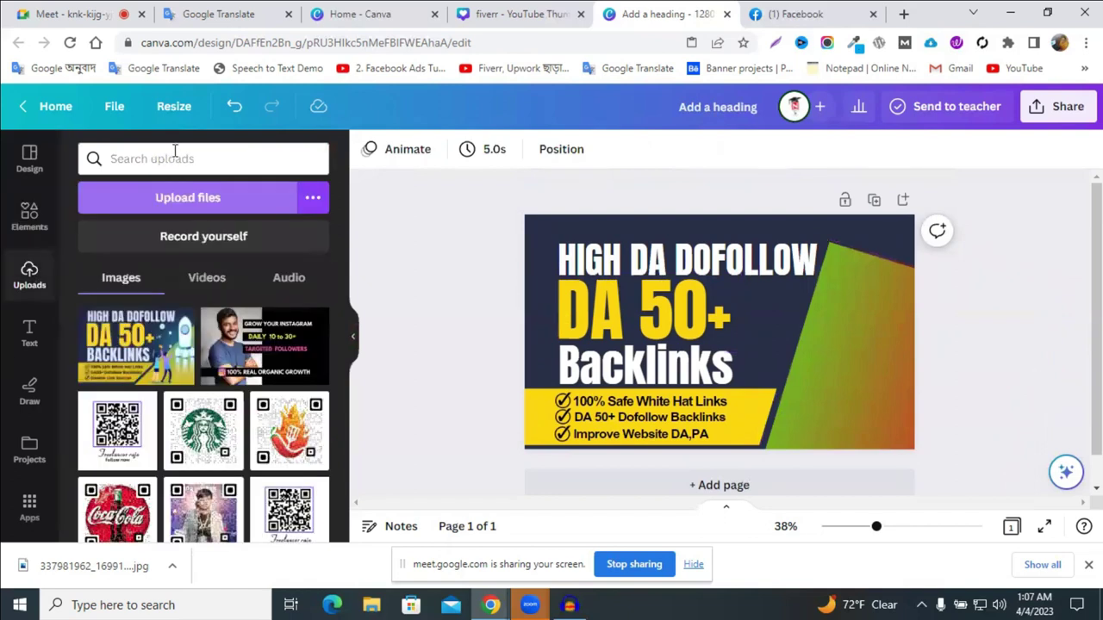
click(174, 150)
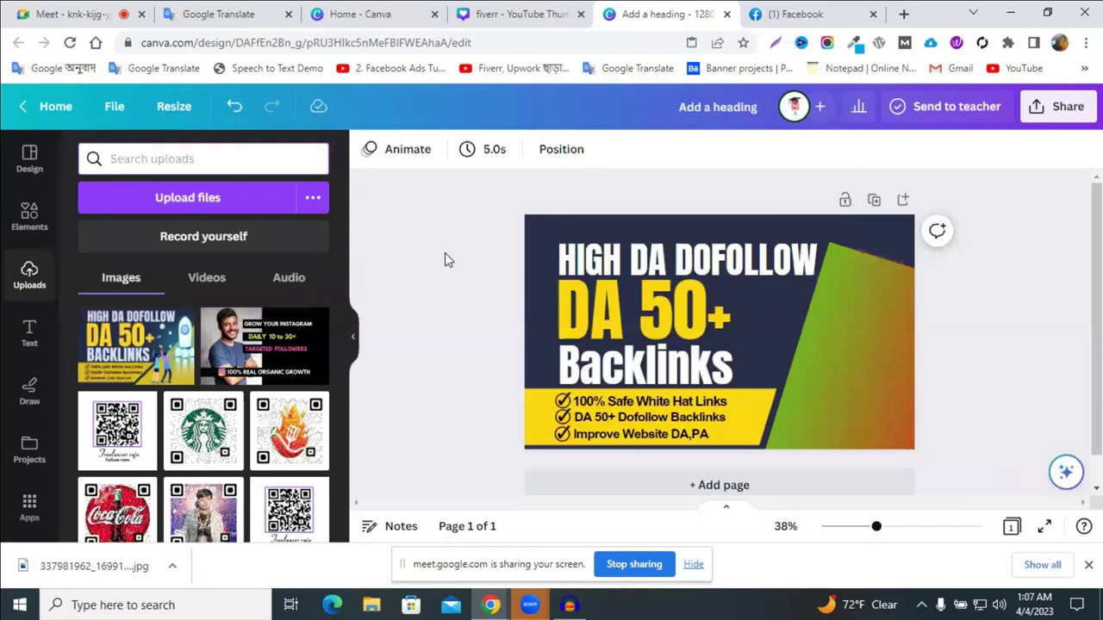
- Switch to the fiverr design and move the chain-link graphic on page 2 away from the purple gradient behind it
click(496, 15)
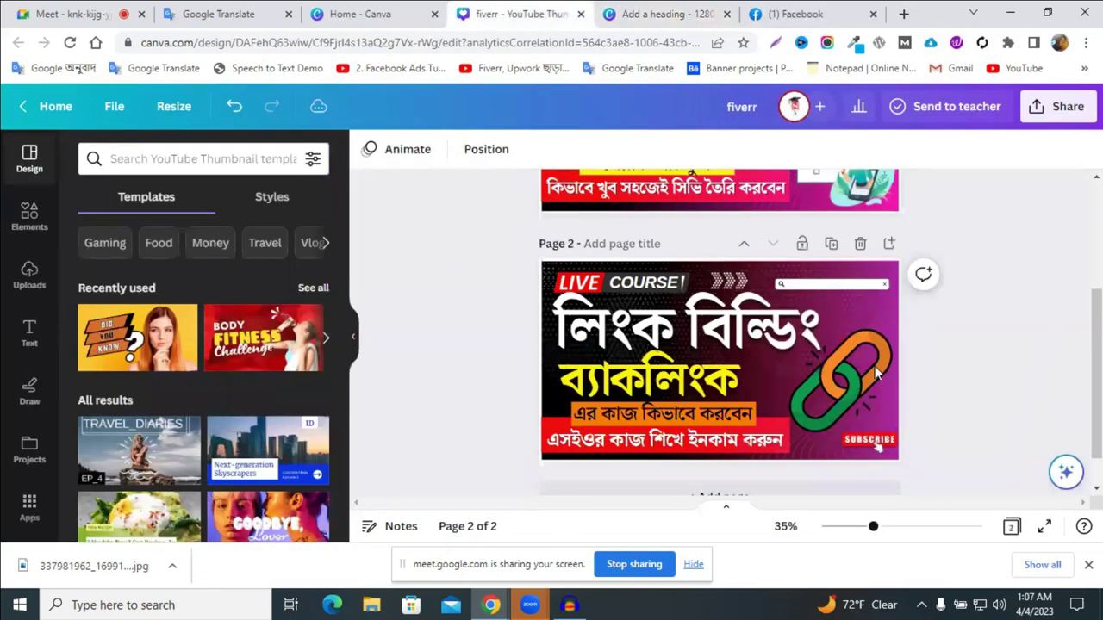
click(875, 366)
drag(864, 378, 881, 382)
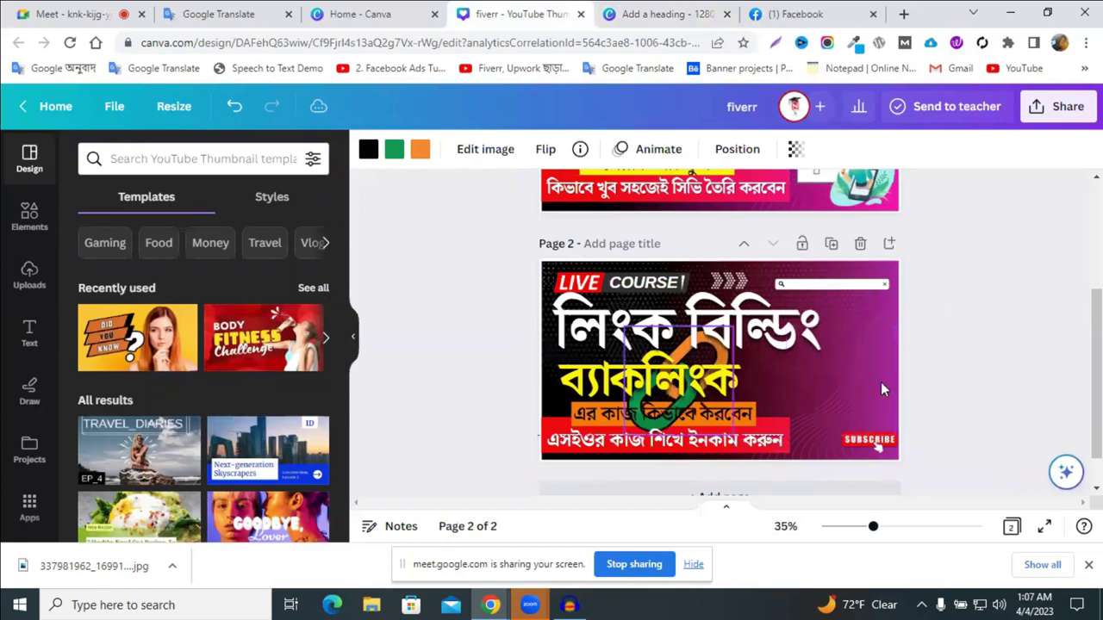
click(881, 381)
right_click(881, 382)
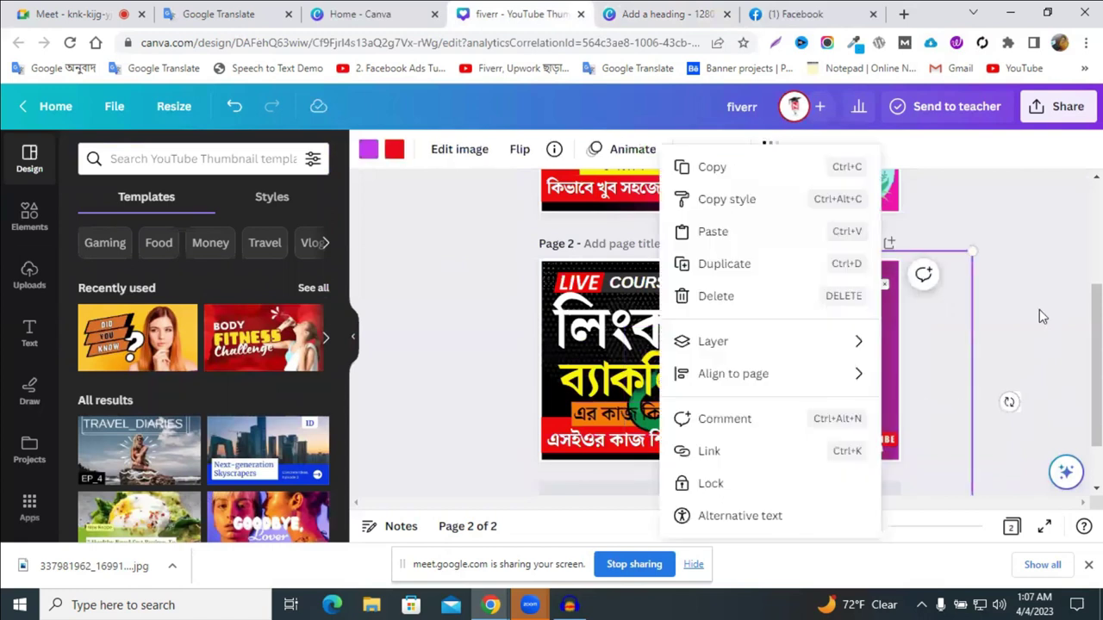
click(856, 374)
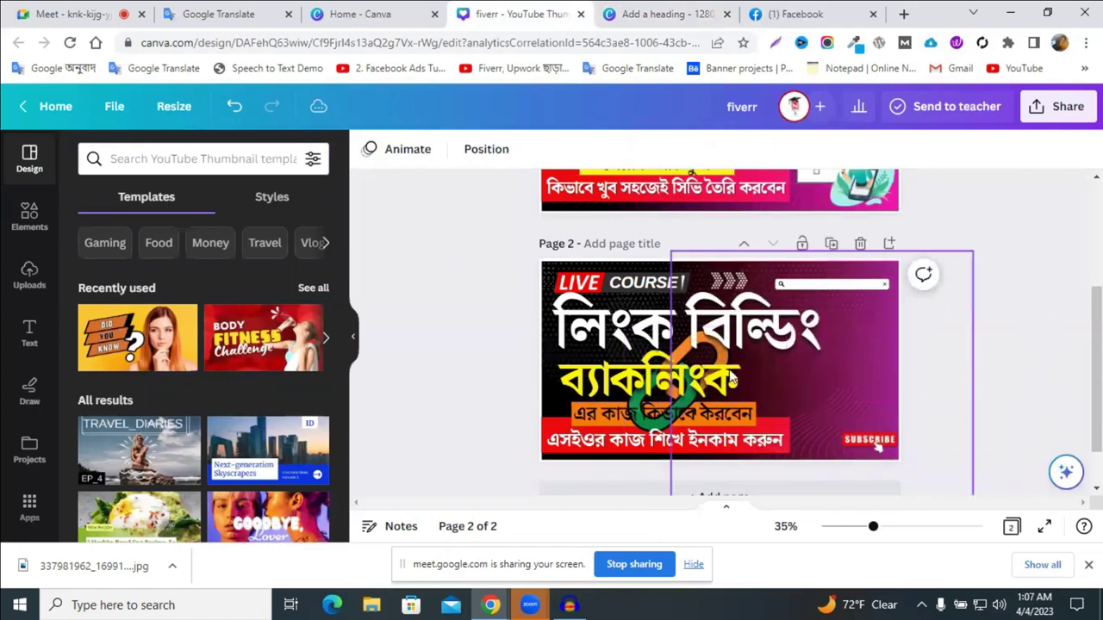
- Move the purple gradient aside, copy the wavy-line pattern behind it, and paste the pattern into the backlinks thumbnail
click(876, 375)
right_click(876, 375)
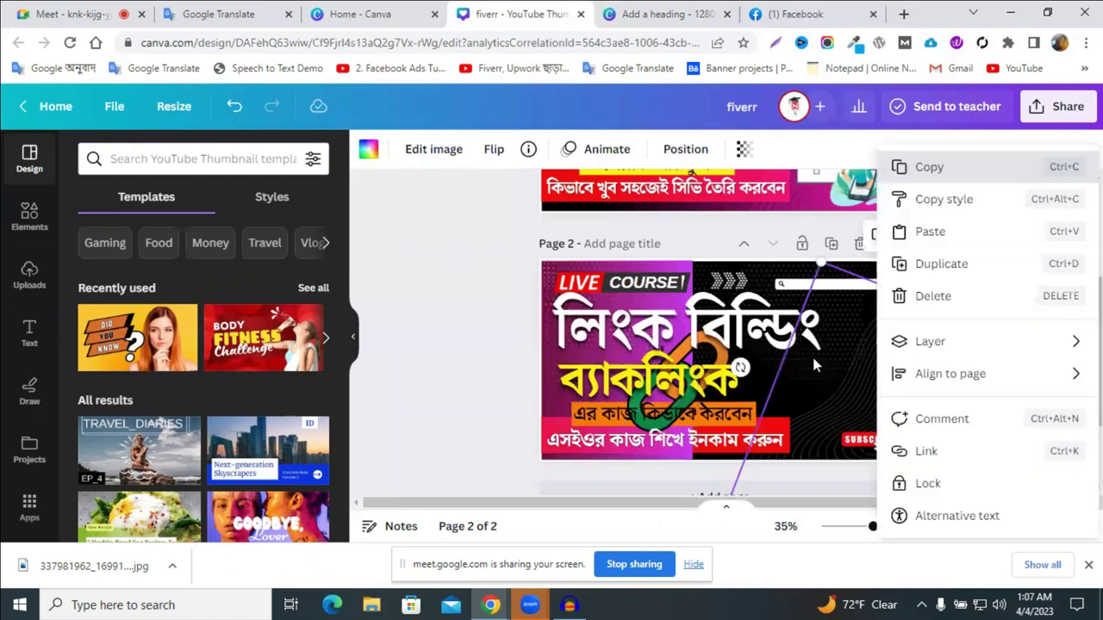
key(ctrl+Tab)
right_click(815, 362)
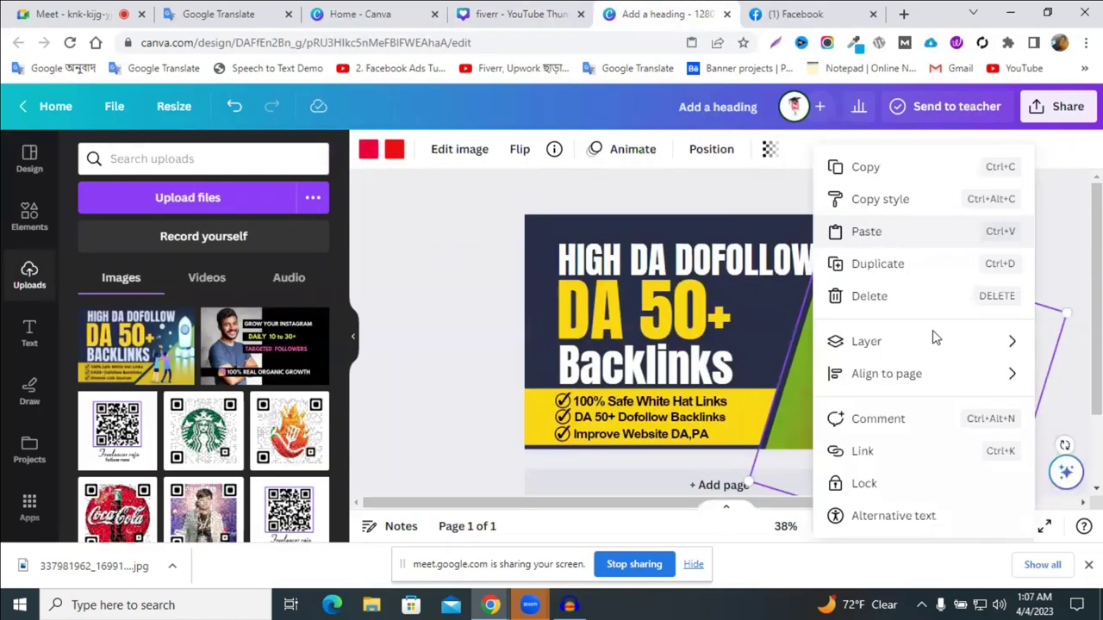
click(935, 338)
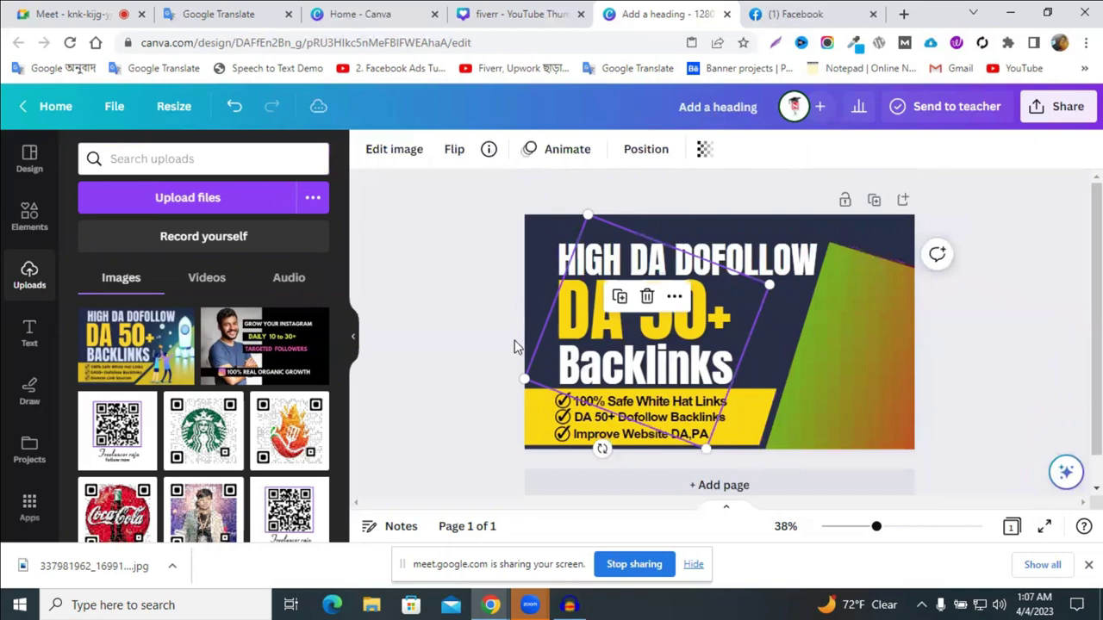
- Place the wavy-line pattern over the tilted gradient shape, enlarge it past the page edge and rotate it to 9°
click(767, 349)
drag(767, 349, 1026, 337)
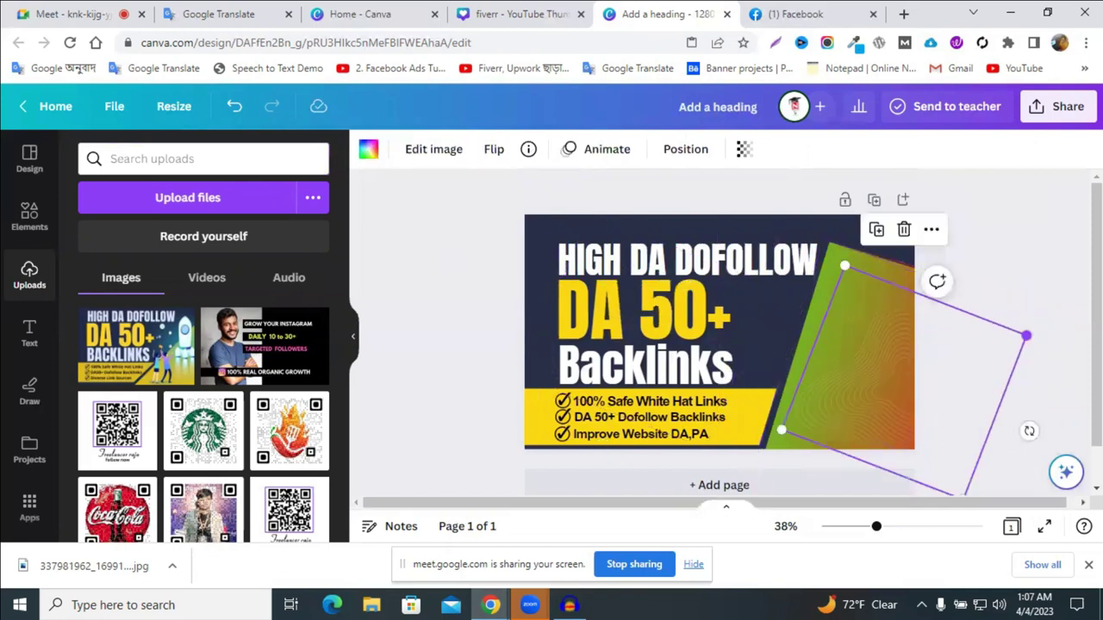
drag(979, 387, 956, 361)
drag(851, 485, 910, 496)
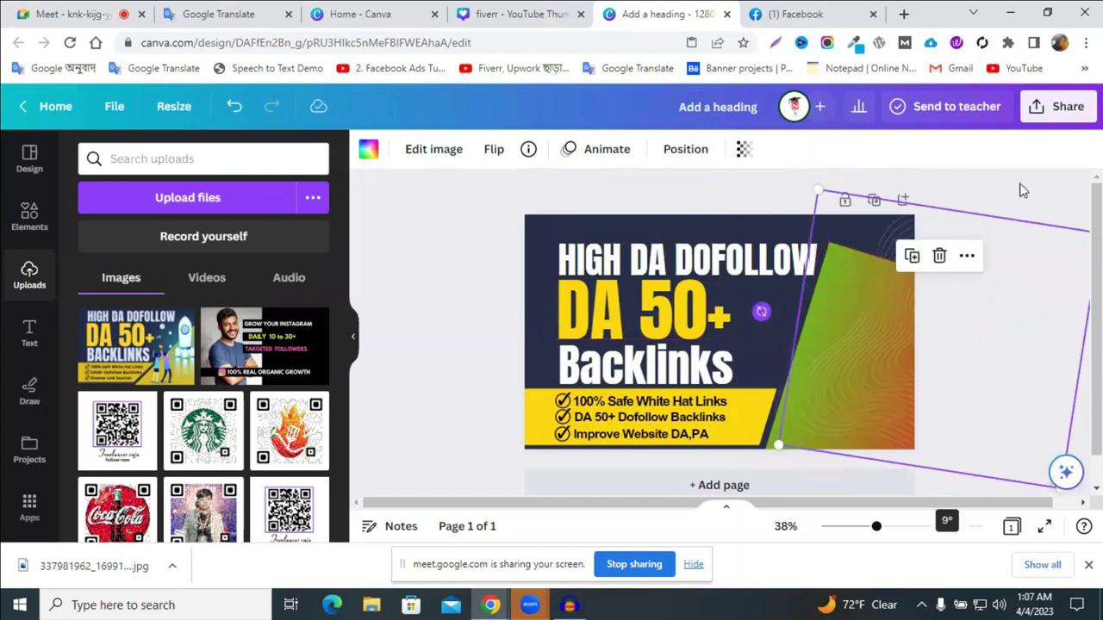
click(1001, 230)
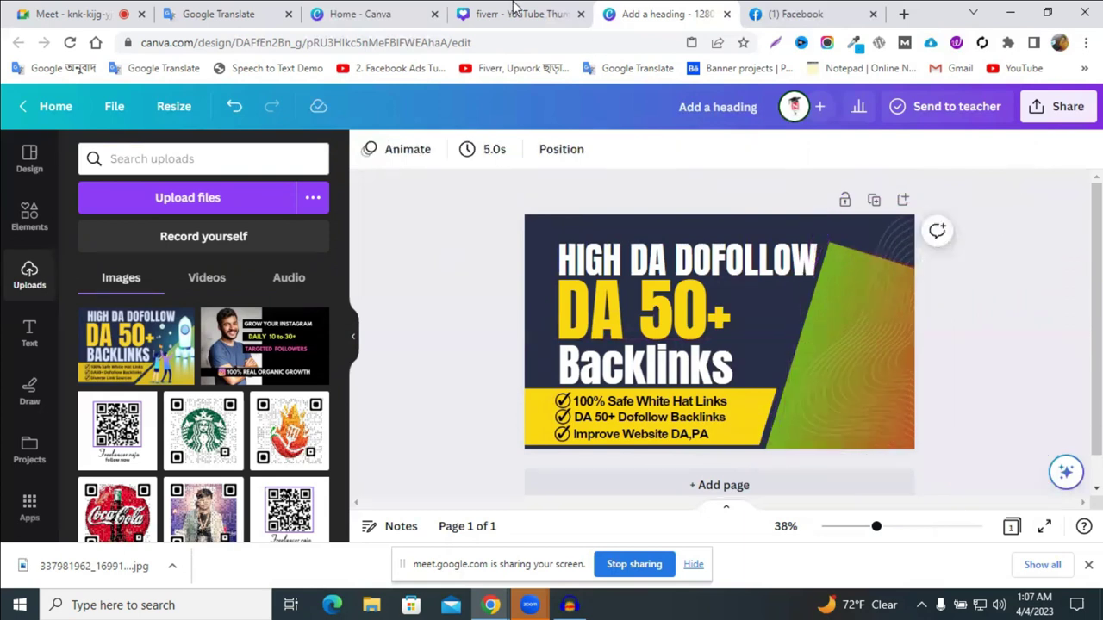
- Move the purple-to-red gradient in the fiverr design back over the wavy pattern and copy it into the backlinks thumbnail
key(ctrl+shift+Tab)
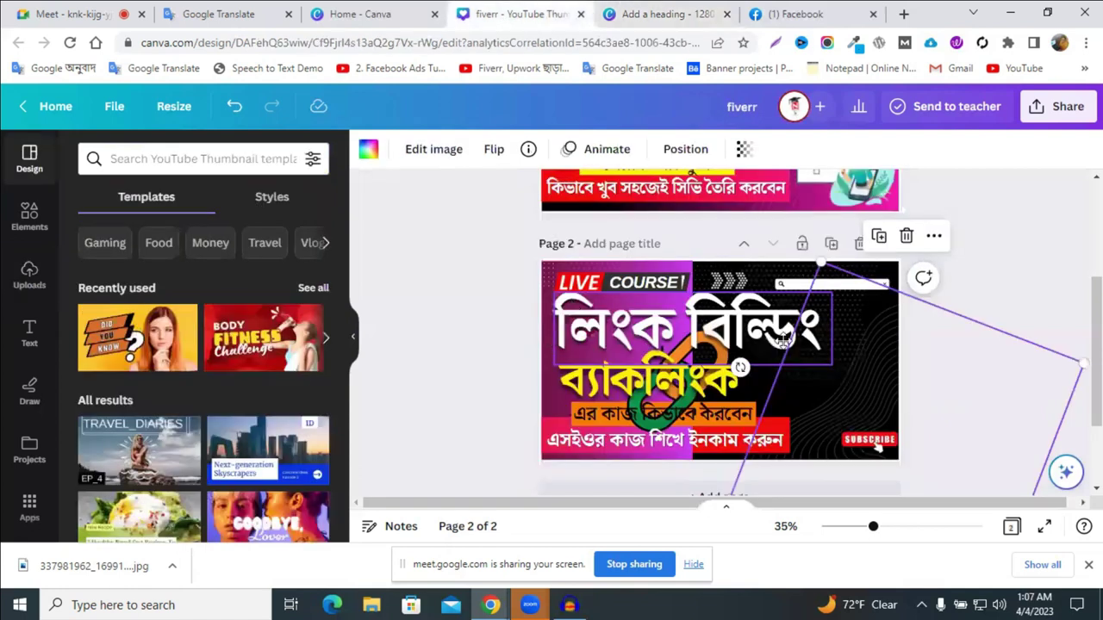
click(889, 353)
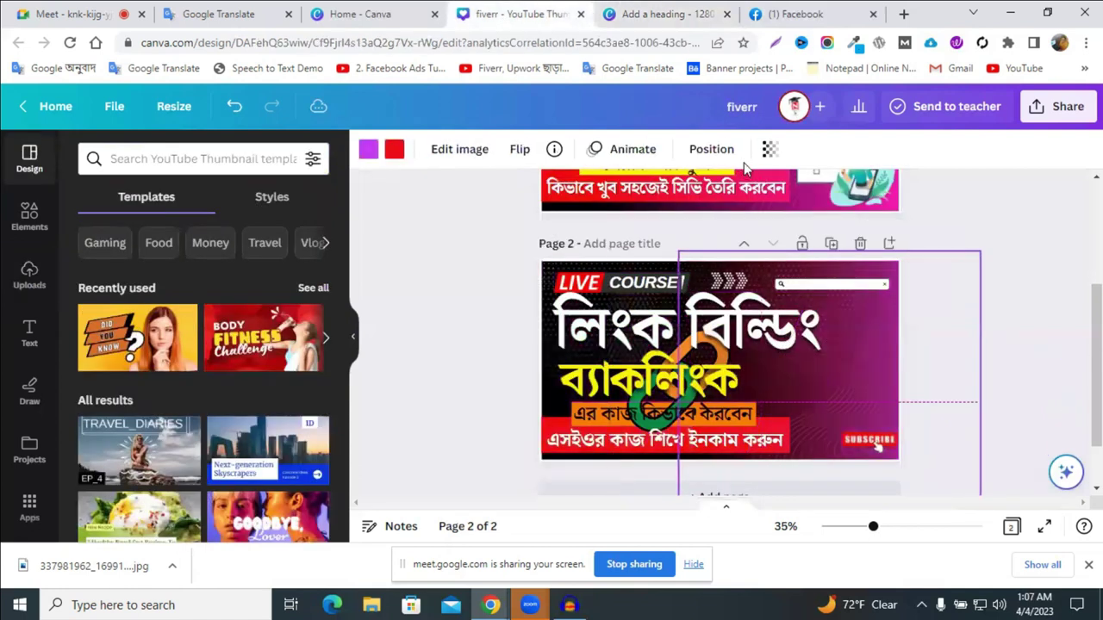
right_click(889, 353)
key(ctrl+Tab)
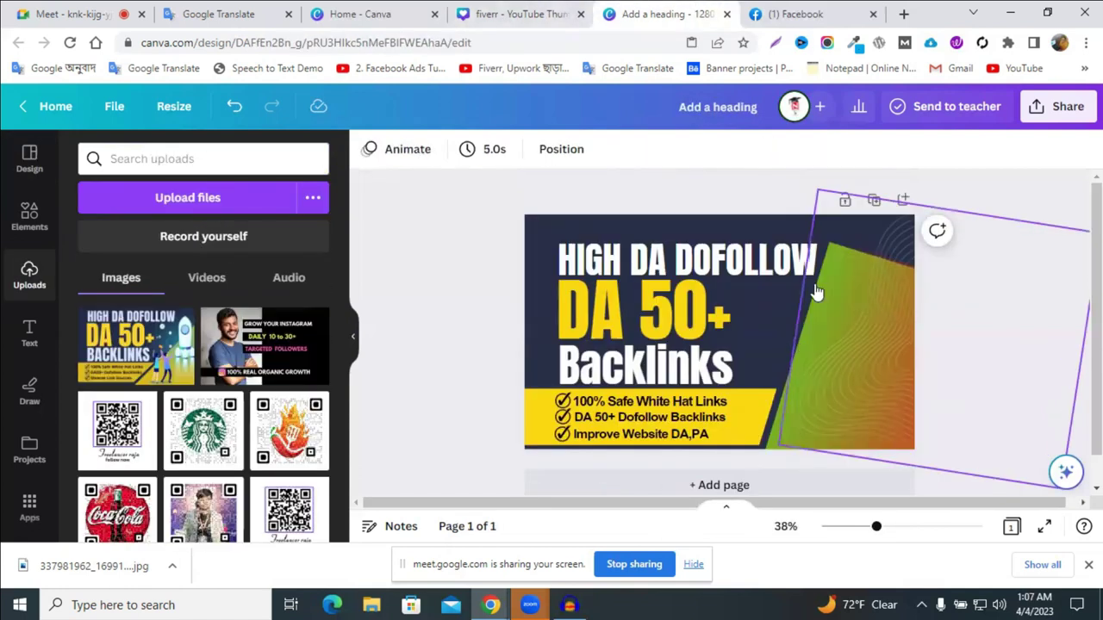
right_click(840, 225)
click(852, 230)
- Position the pasted purple-to-red gradient over the lower part of the green shape, make it smaller and tilt it
drag(950, 347, 973, 403)
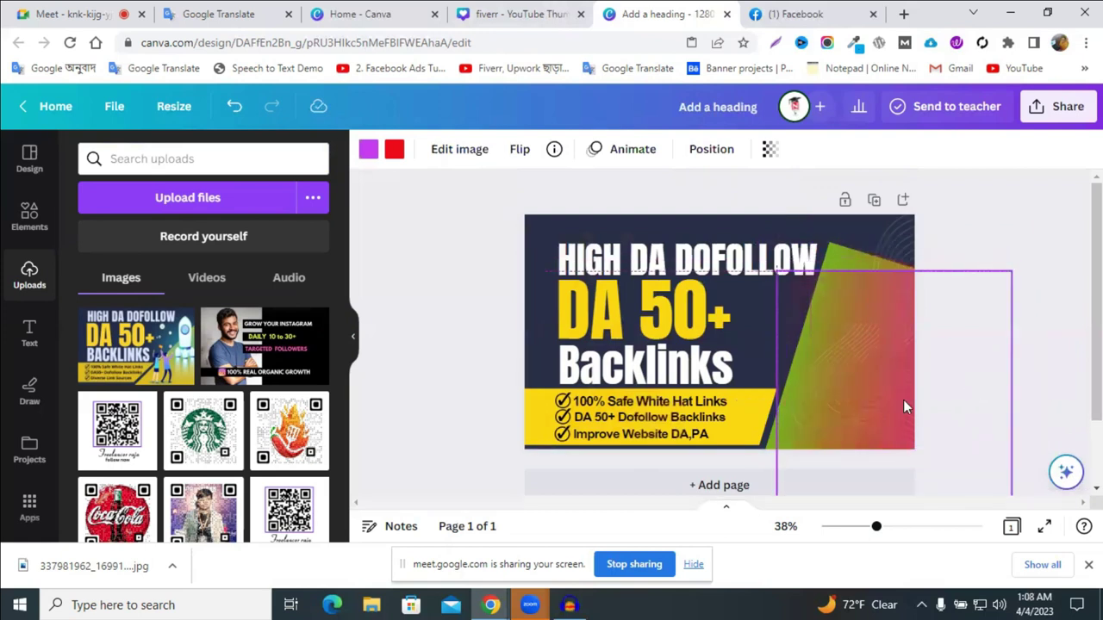
click(773, 320)
drag(795, 280, 810, 305)
click(1066, 244)
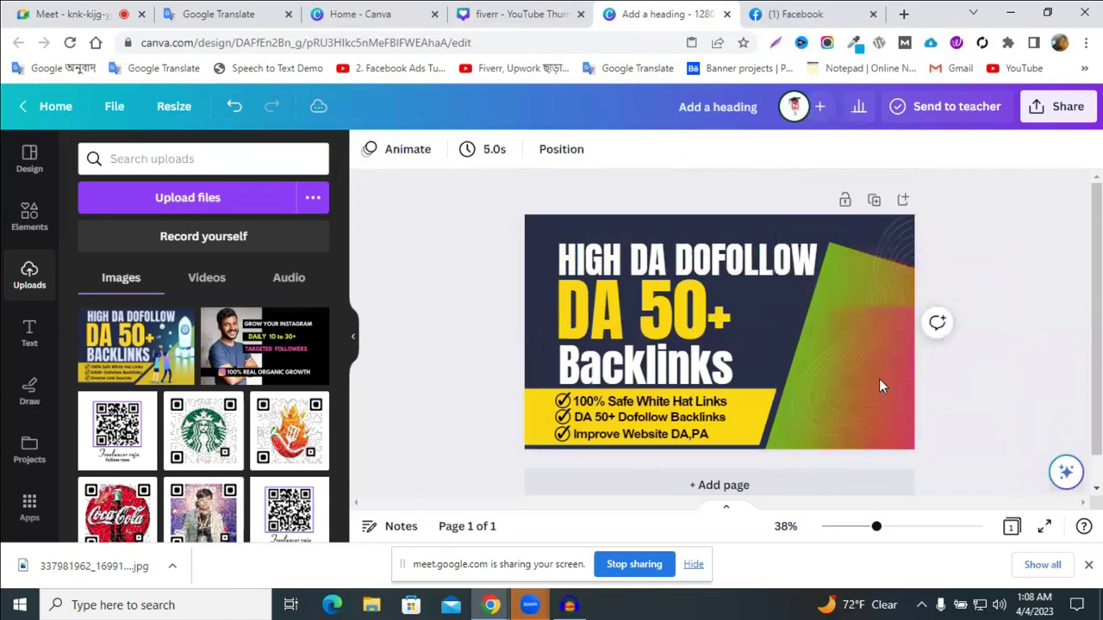
drag(1053, 425, 1063, 270)
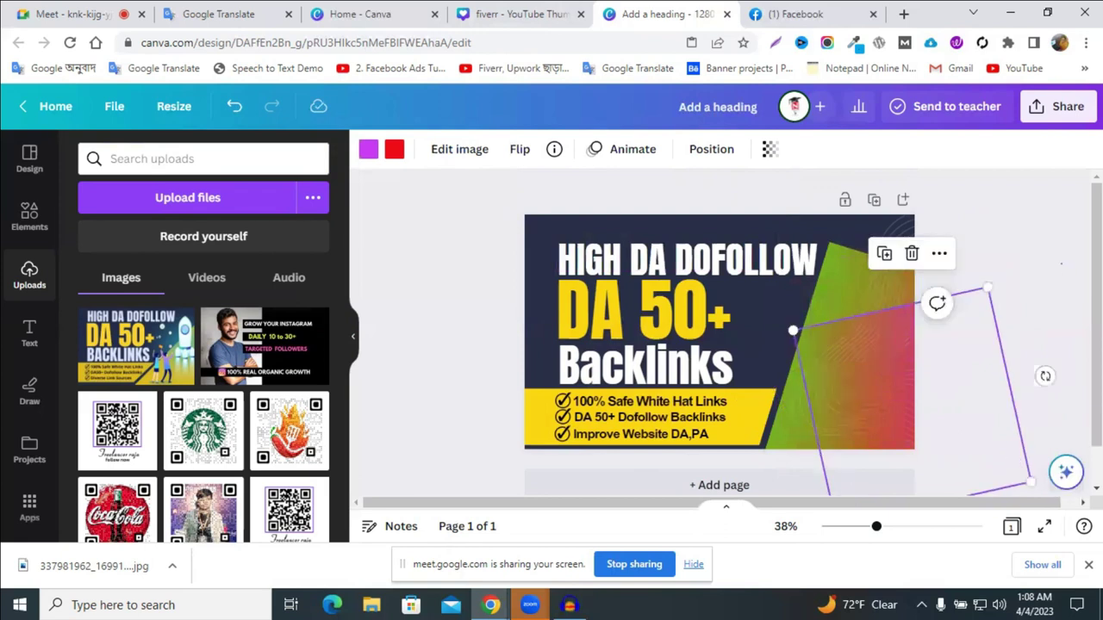
click(1049, 283)
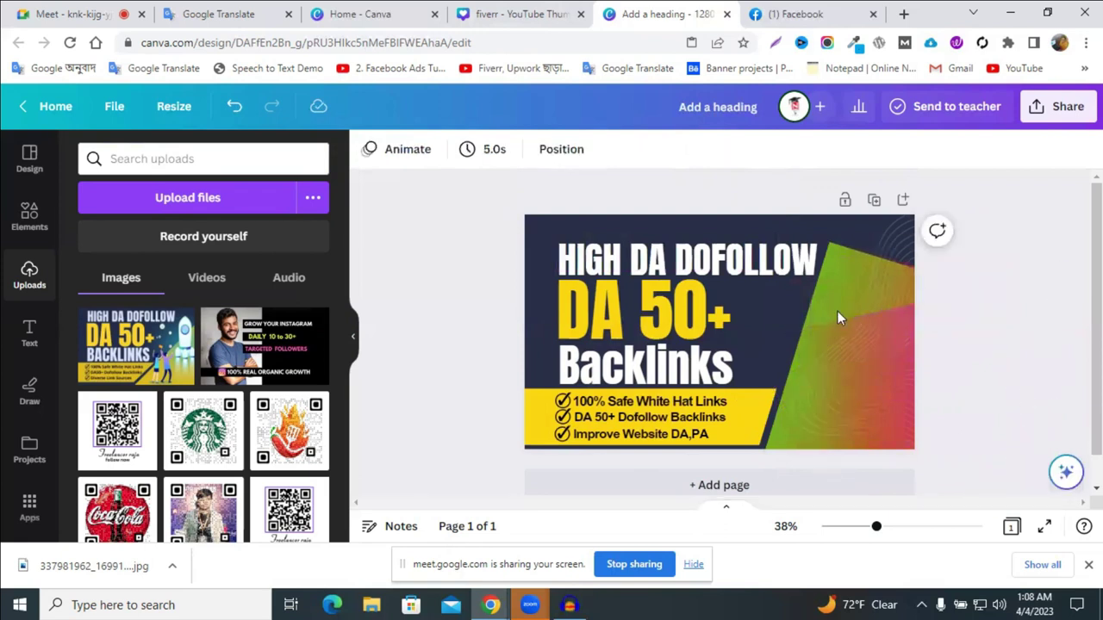
- Group the green rectangle, the gradient panels and the wavy-line pattern together
key(ctrl+a)
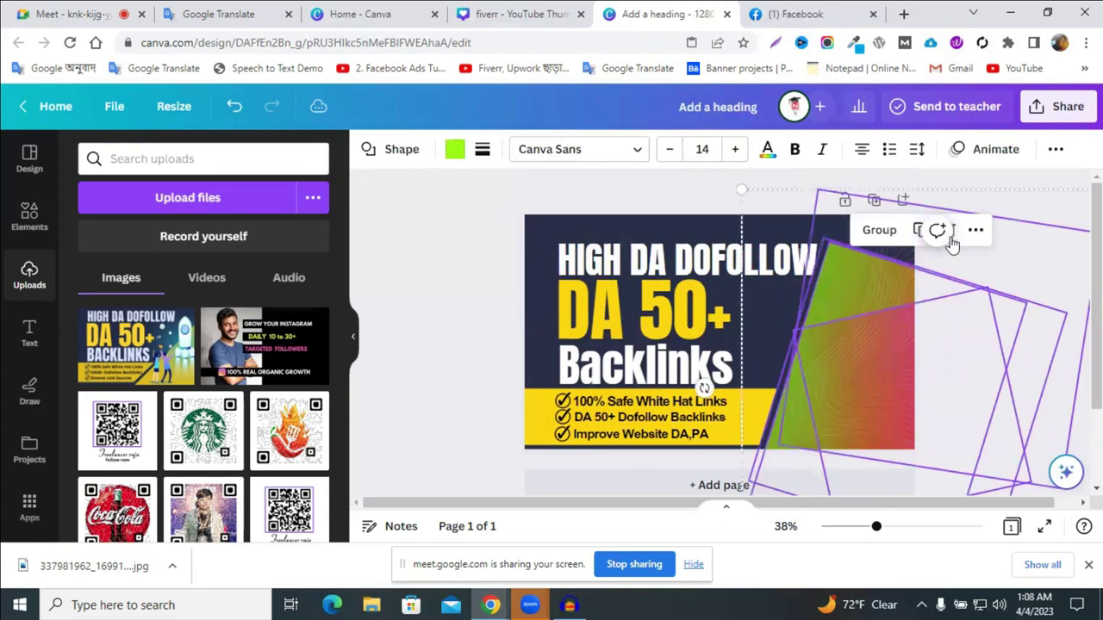
key(ctrl+g)
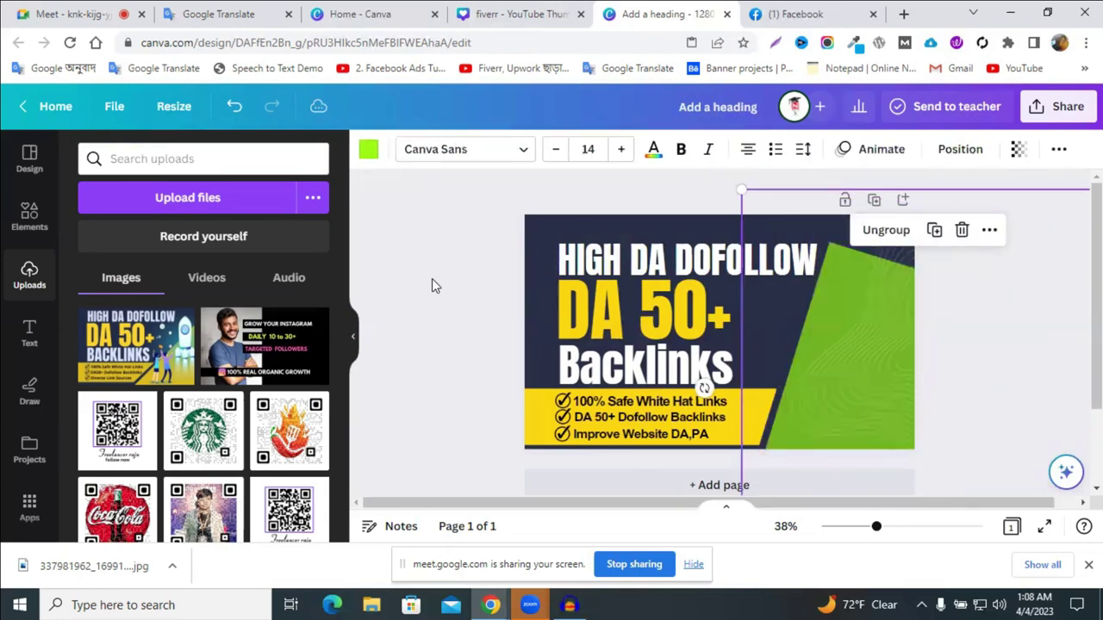
- Undo the last change in the fiverr design, then copy its dotted pattern from page 2 into the backlinks thumbnail
click(432, 279)
click(512, 13)
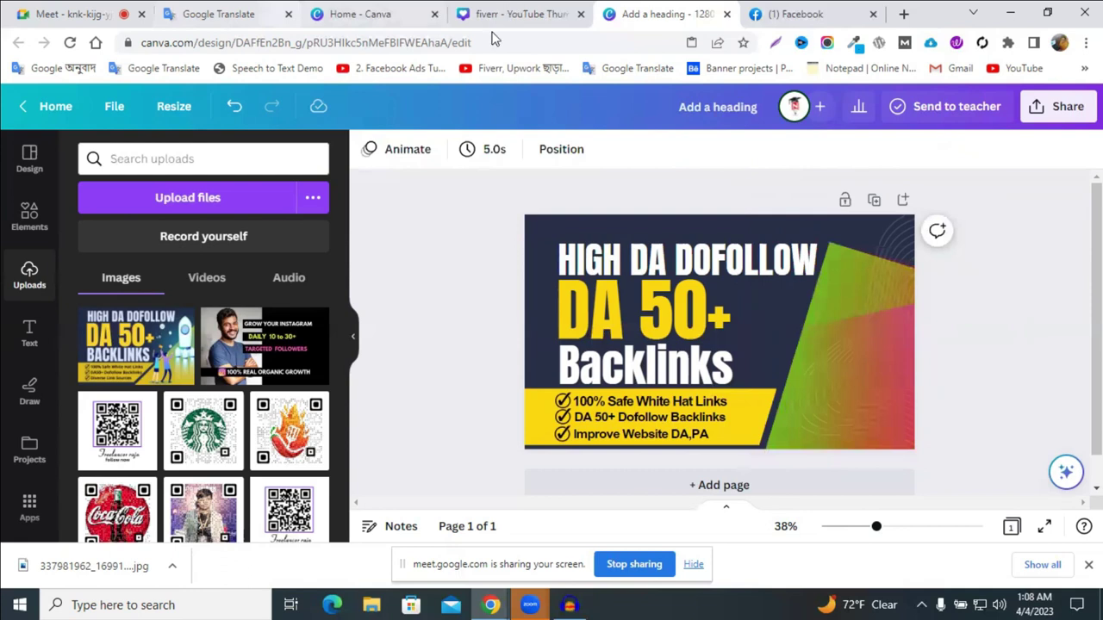
click(233, 105)
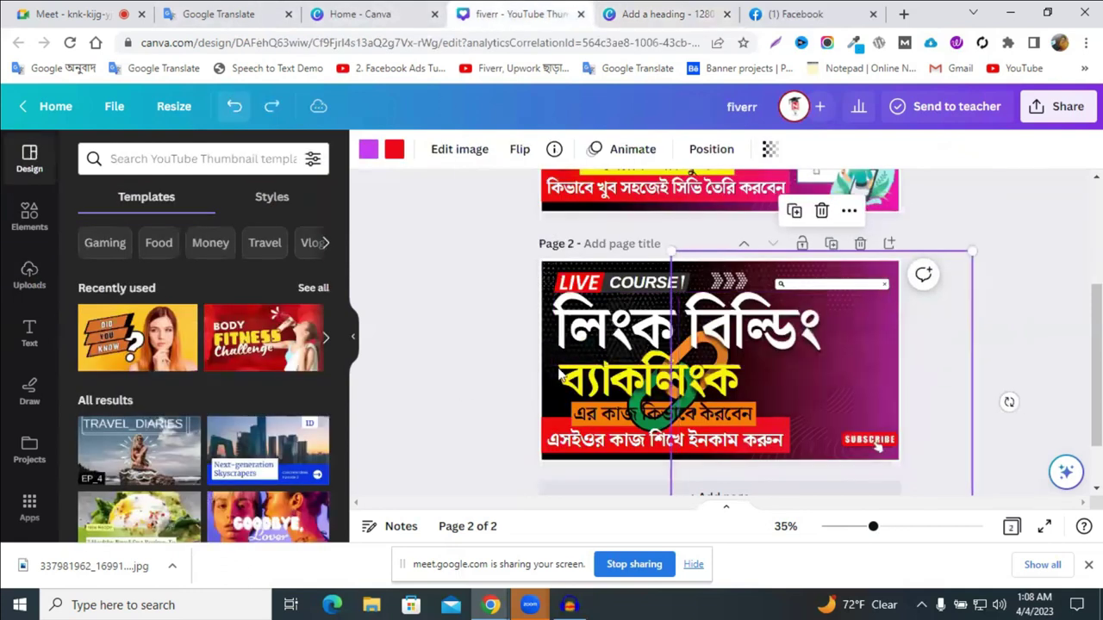
click(548, 330)
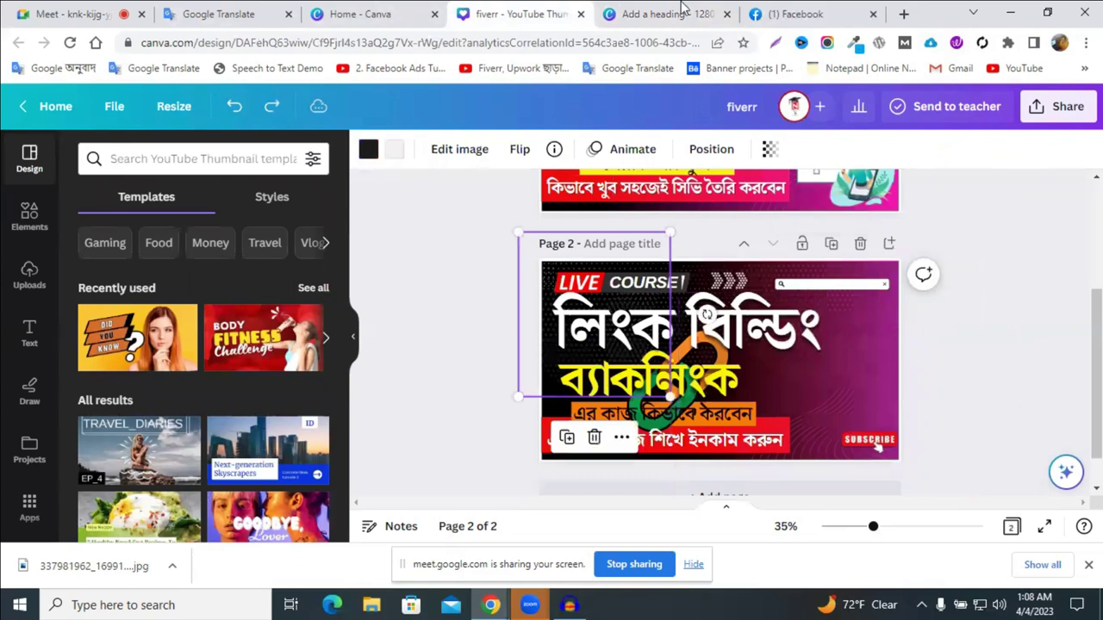
right_click(552, 331)
key(ctrl+Tab)
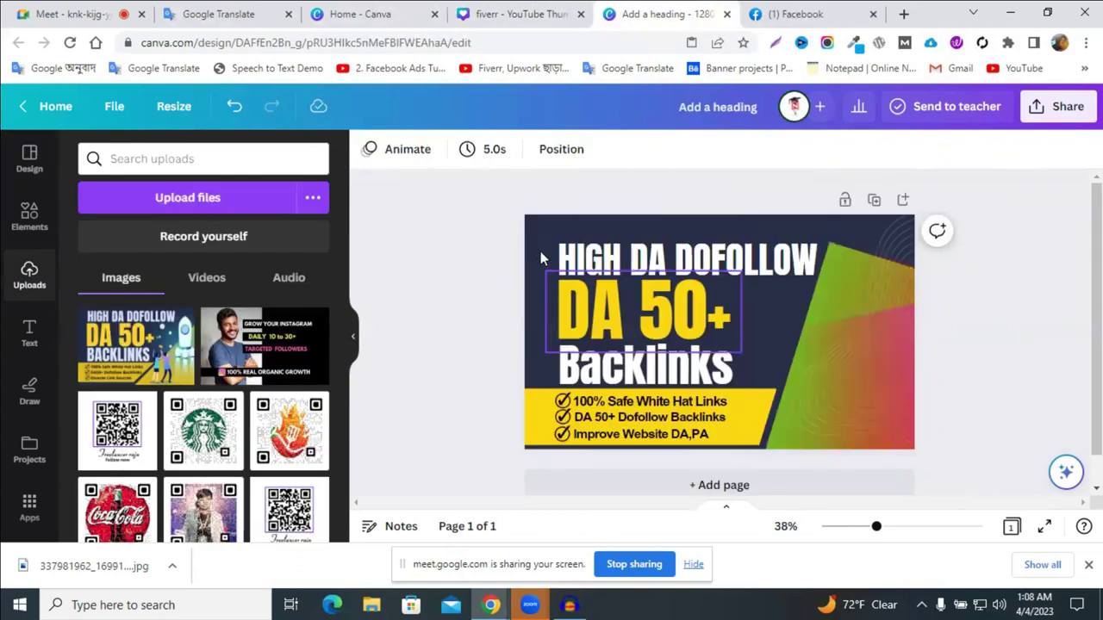
click(541, 251)
right_click(603, 344)
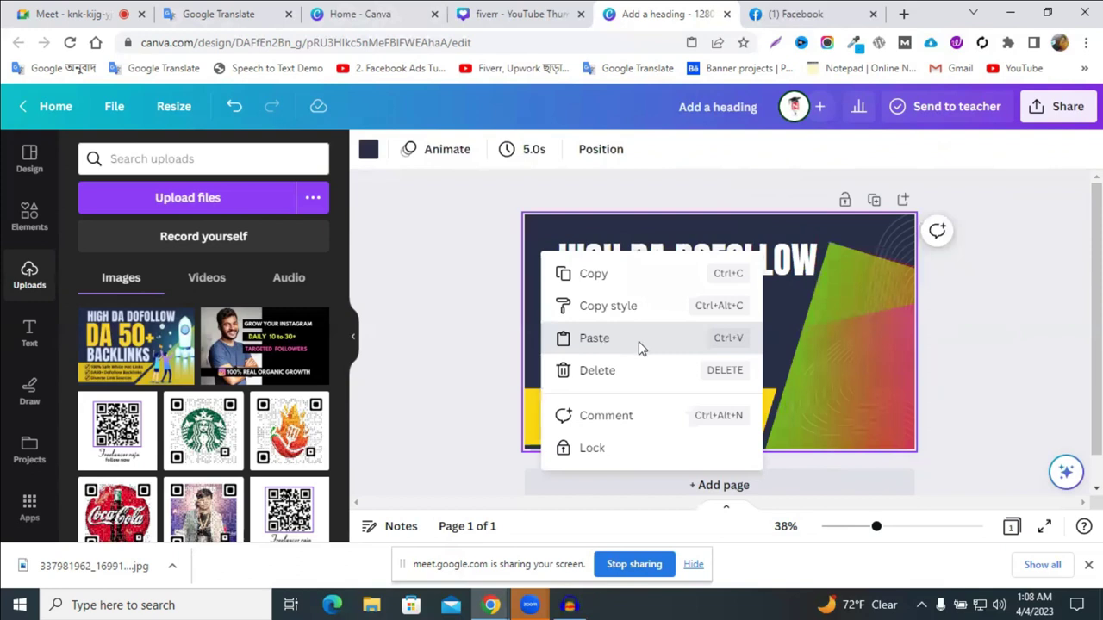
click(641, 342)
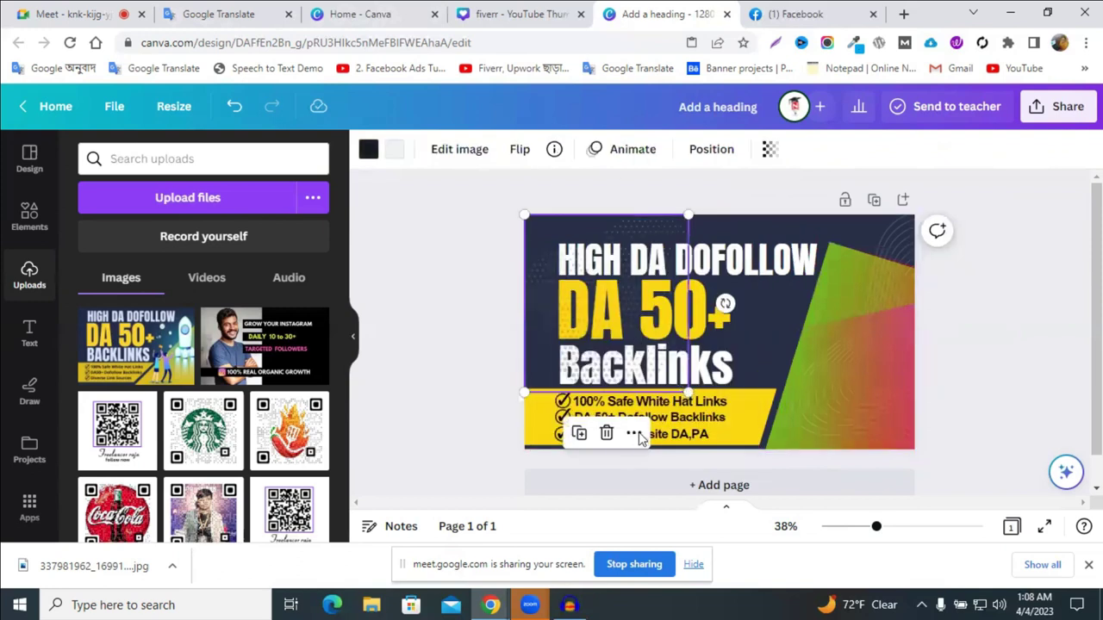
- Send the dotted pattern behind the headlines, enlarge it slightly and move it over the page's upper-left corner
click(633, 433)
click(728, 379)
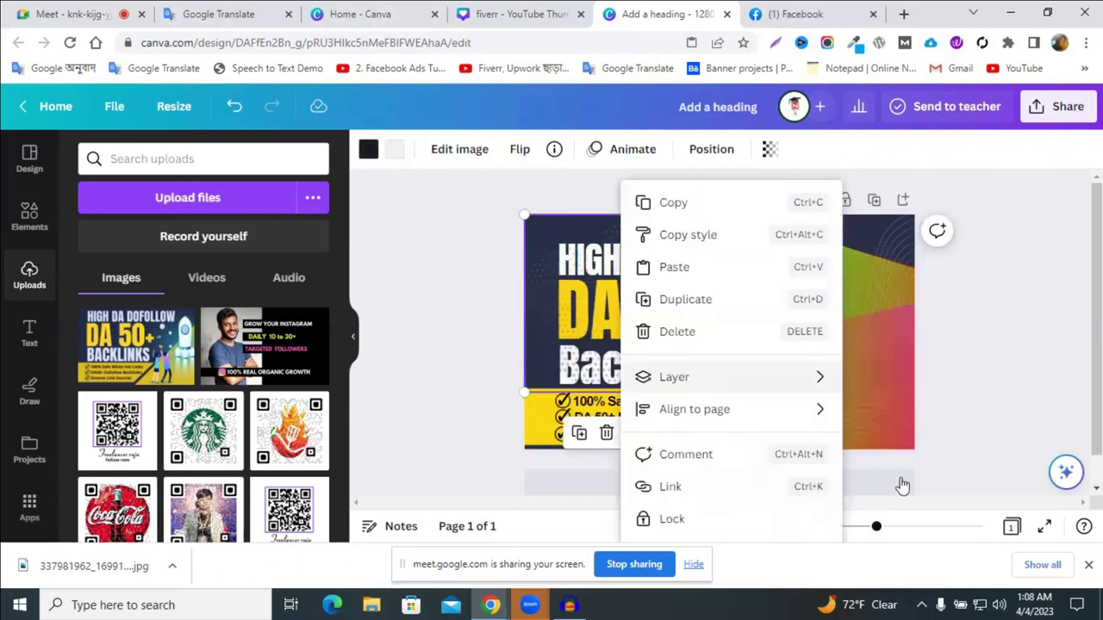
click(707, 301)
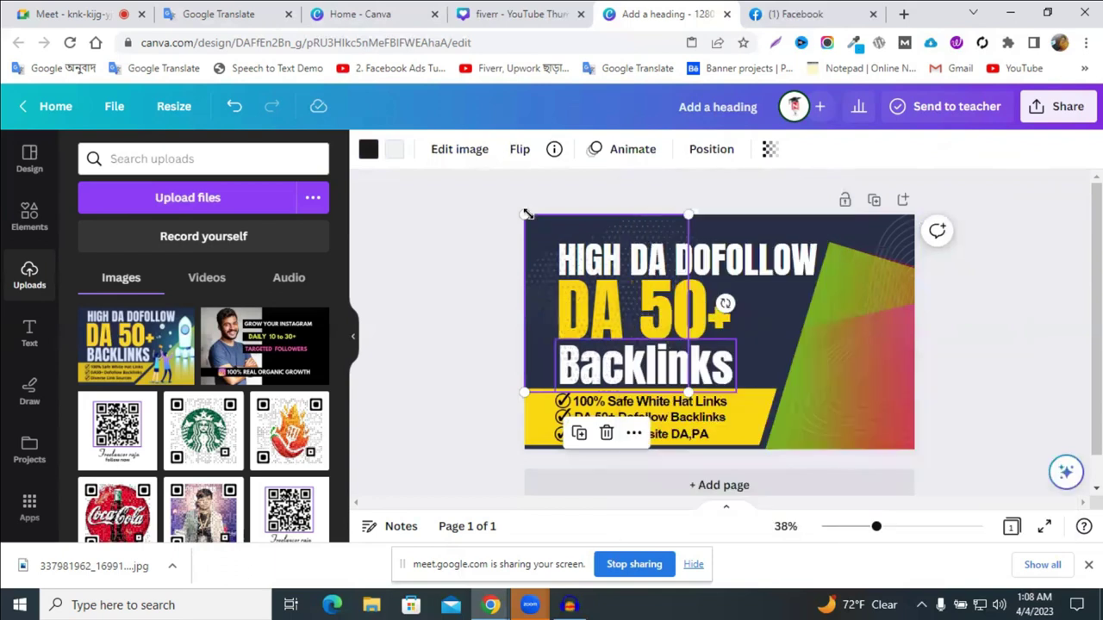
drag(440, 199, 656, 366)
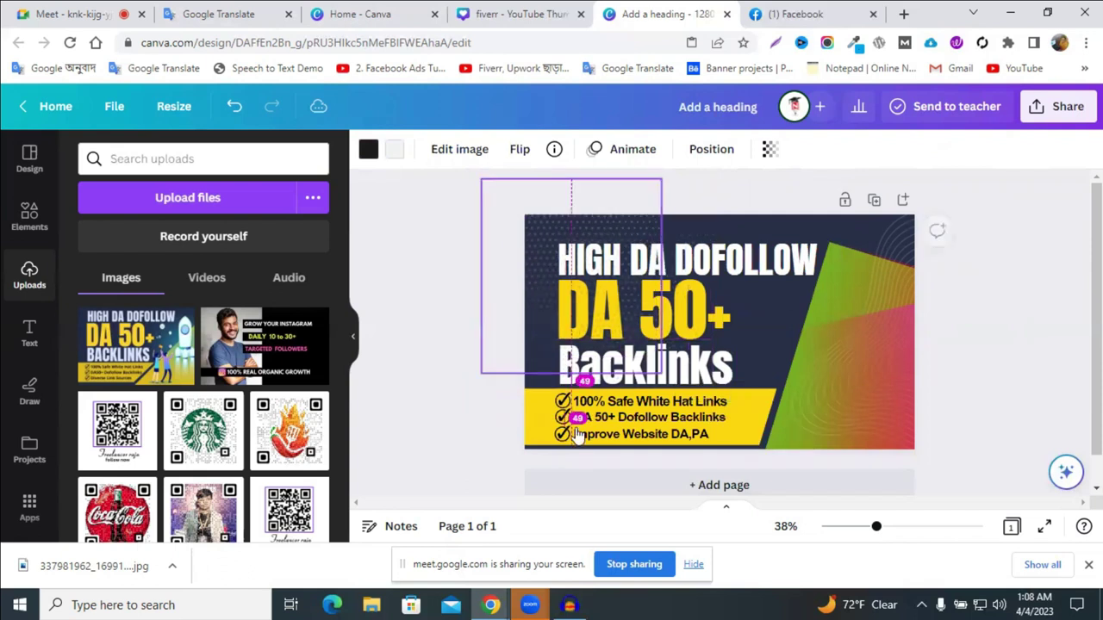
drag(577, 435, 534, 422)
- Place a copy of the dotted pattern along the upper middle of the page and send it to the back
drag(659, 304, 686, 276)
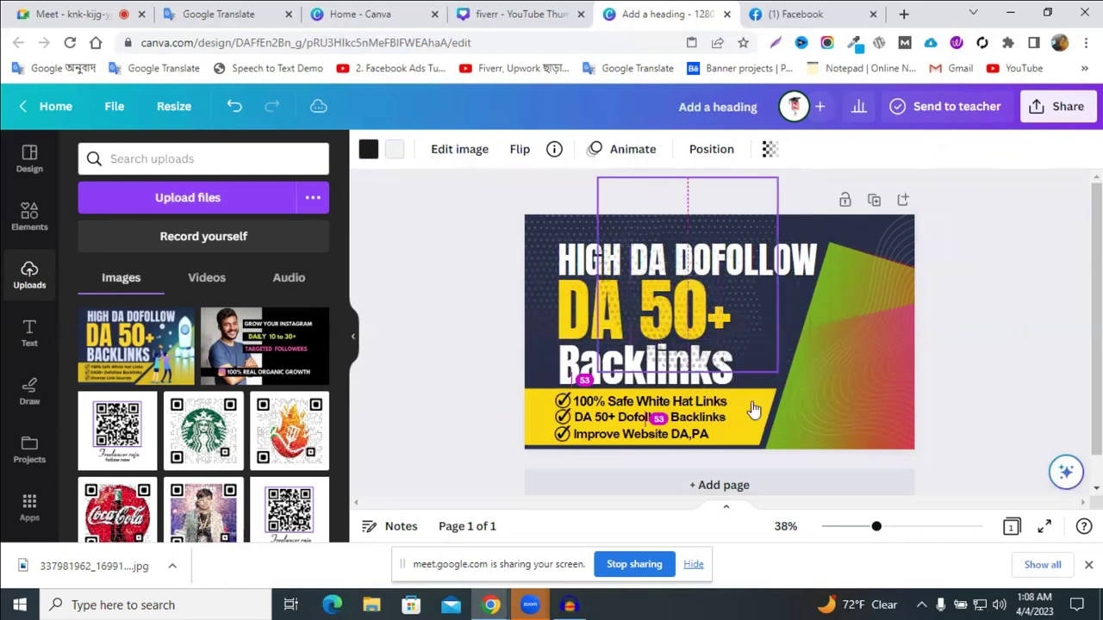
drag(754, 410, 804, 403)
right_click(811, 443)
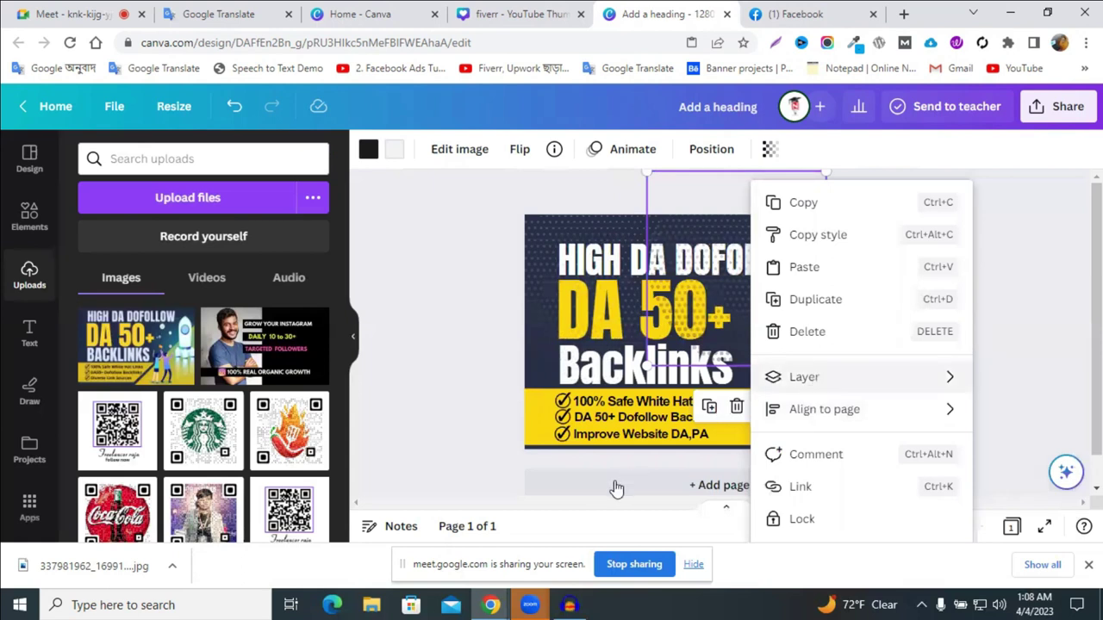
click(794, 312)
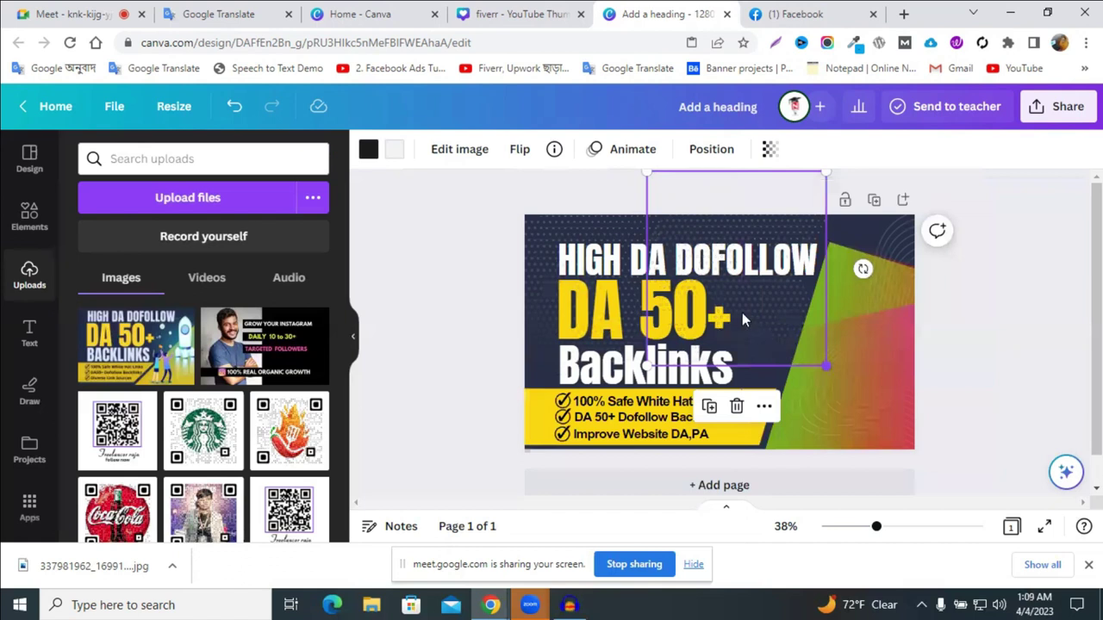
drag(713, 191, 712, 198)
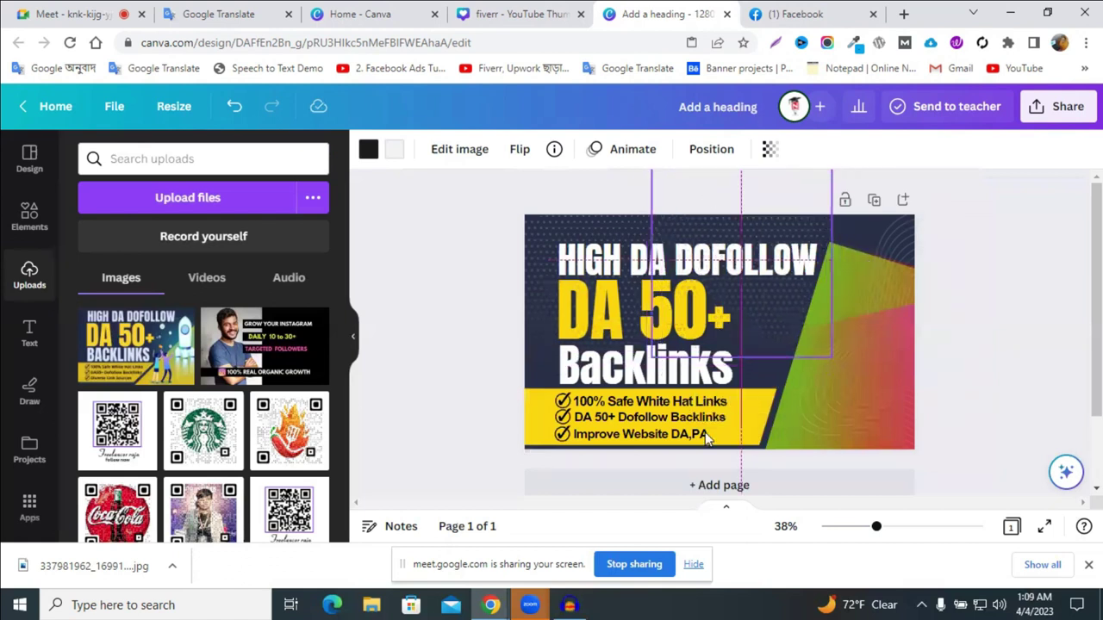
drag(705, 435, 705, 435)
- Place another copy of the dotted pattern over the page's lower-left corner and send it to the back
drag(687, 297, 858, 275)
drag(698, 438, 384, 457)
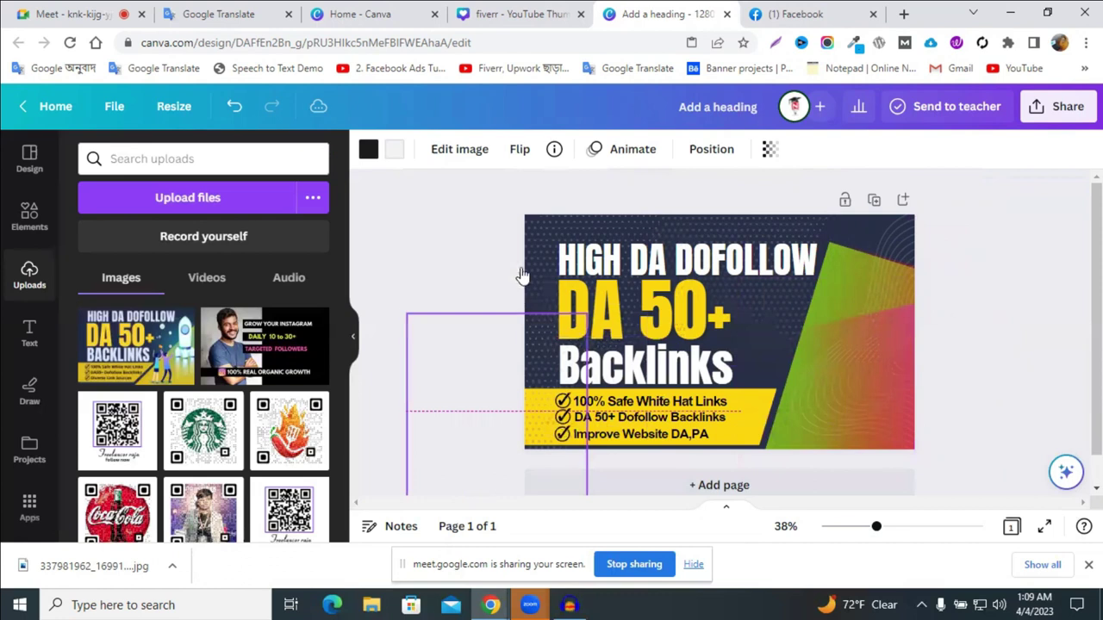
right_click(573, 475)
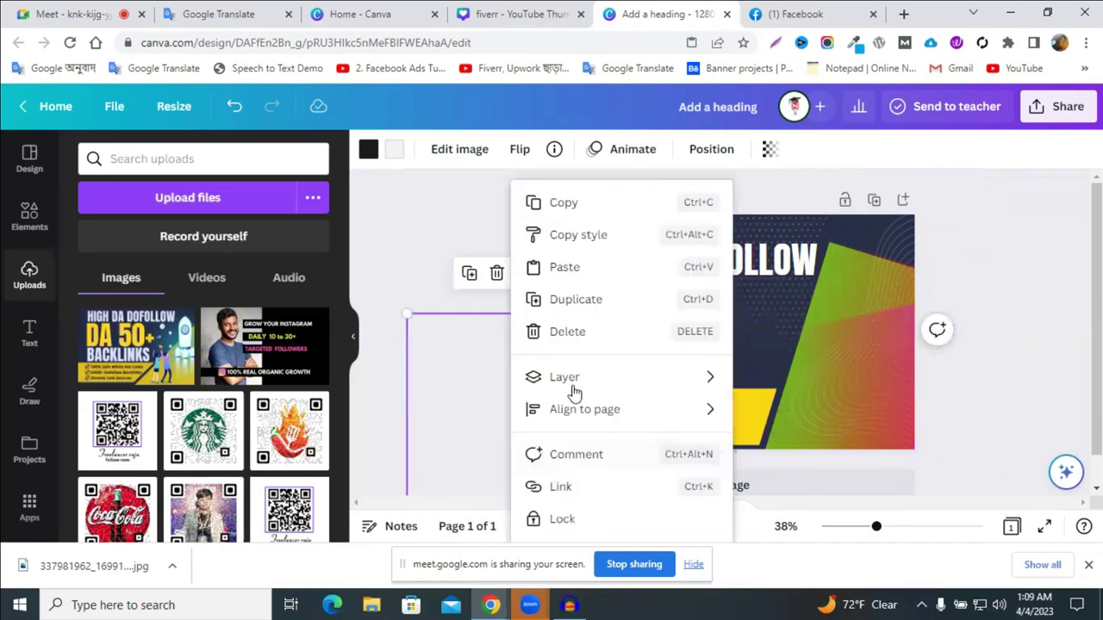
click(468, 409)
- Place a dotted pattern copy behind the lower middle of the page, sending it to the back
drag(470, 423, 656, 417)
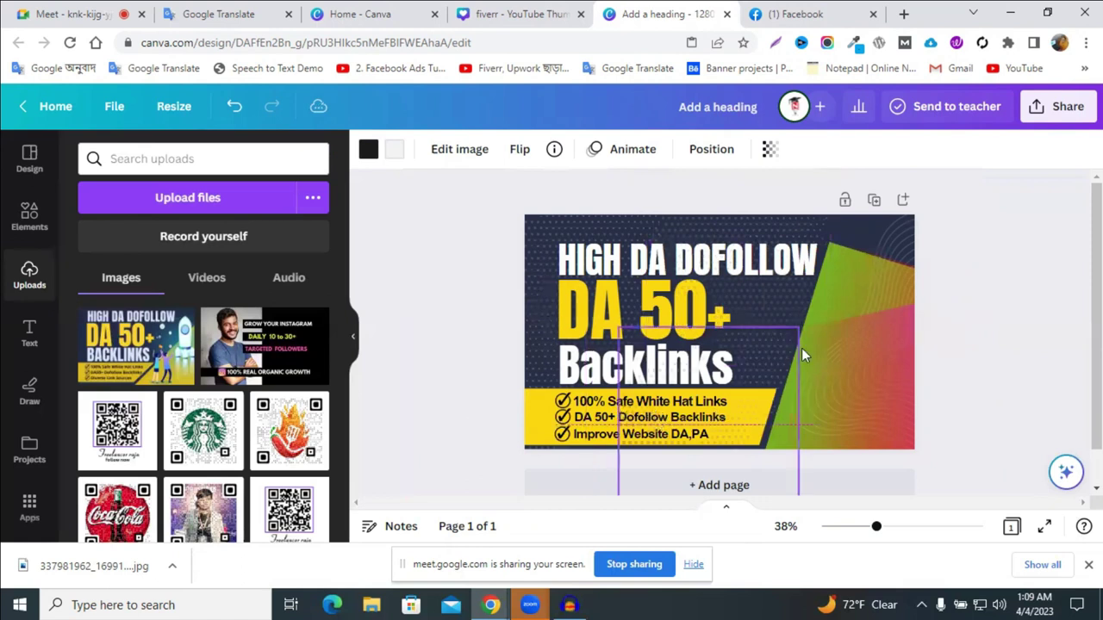
right_click(758, 386)
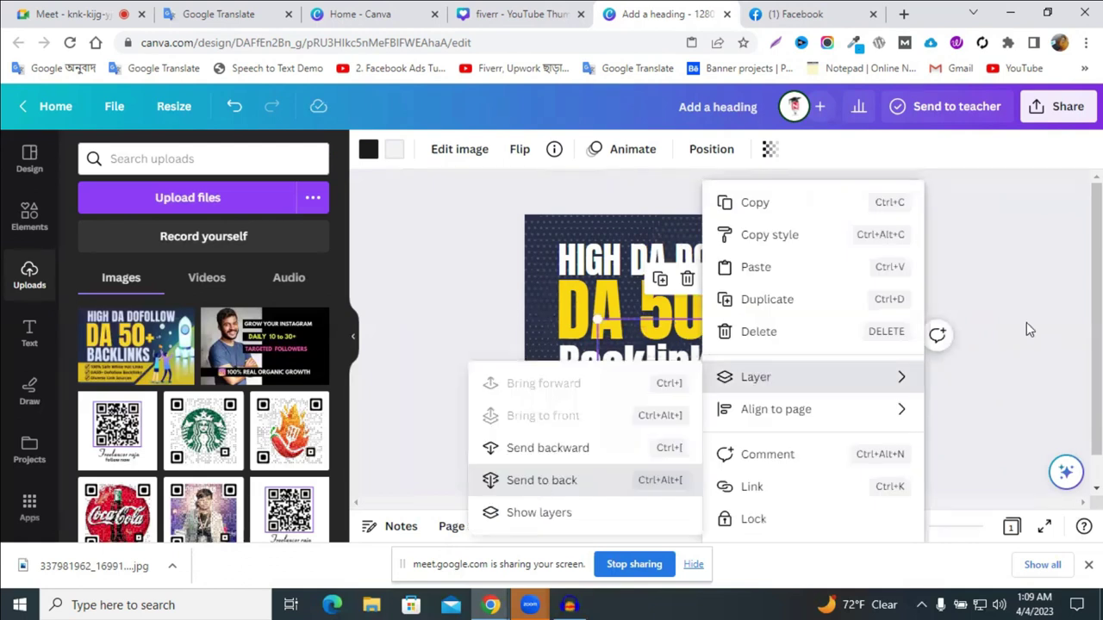
click(1026, 324)
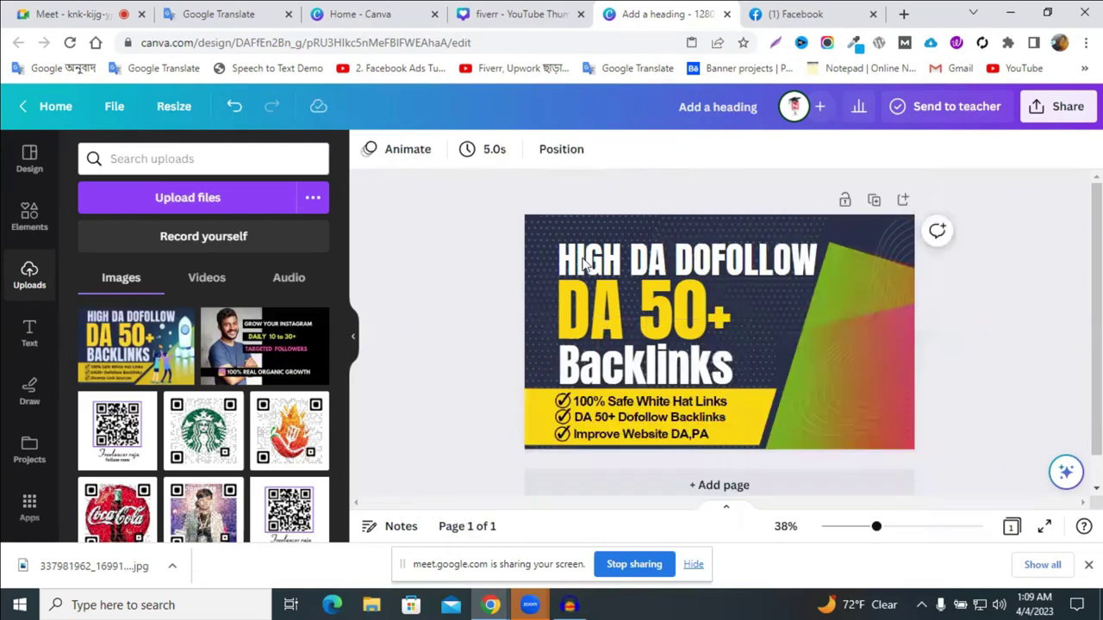
- Place a dotted pattern copy over the page's upper-right corner, send it to the back and shift it slightly outward
click(545, 284)
drag(891, 243, 838, 241)
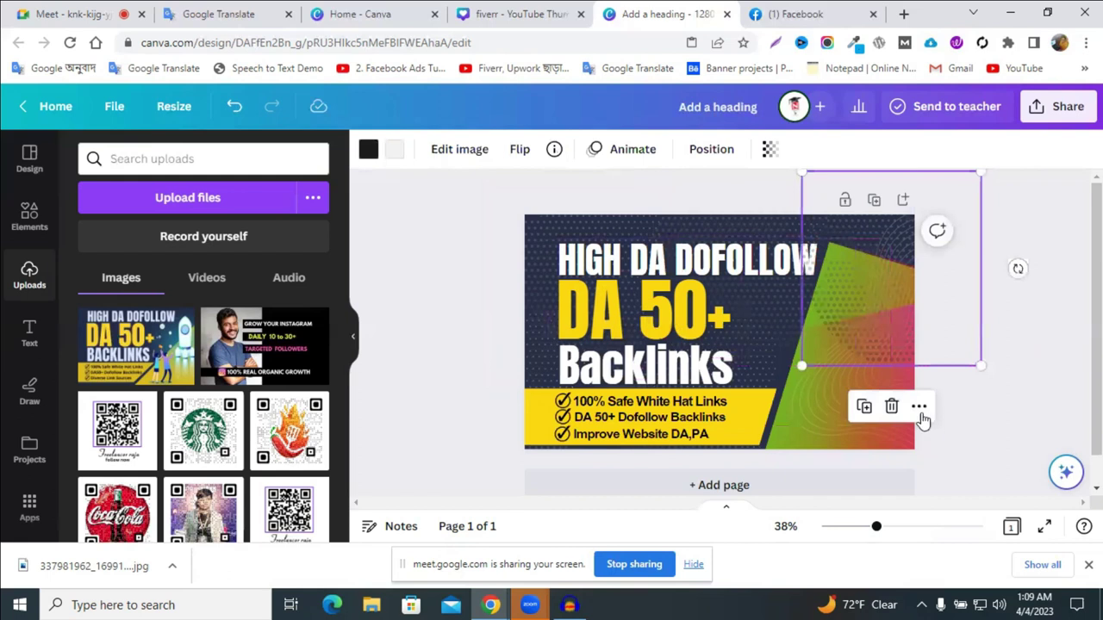
click(920, 409)
click(916, 380)
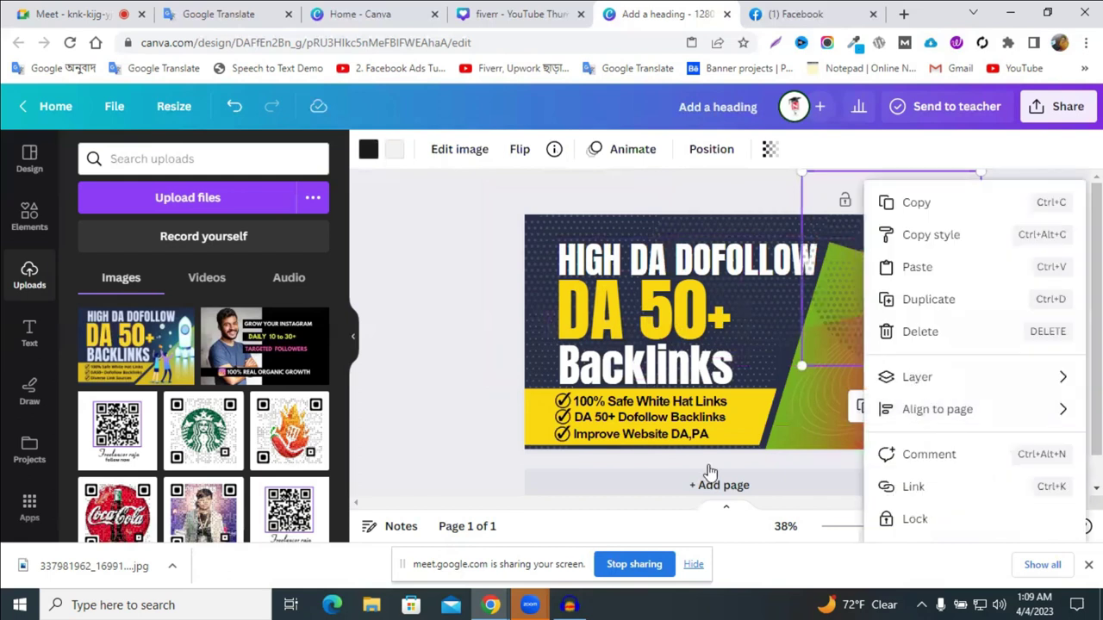
key(Escape)
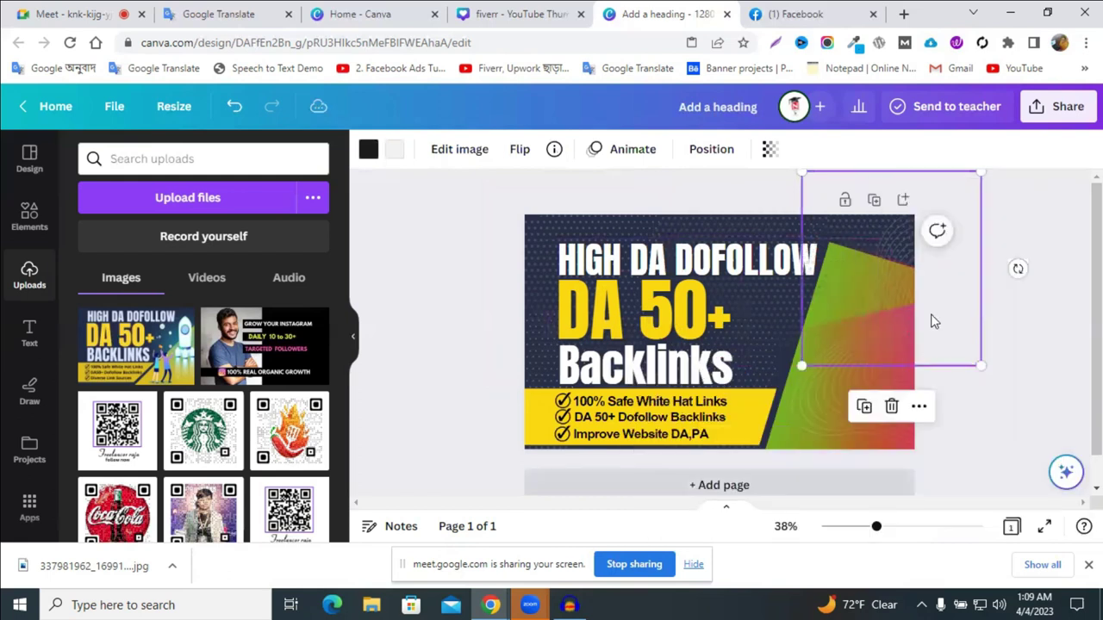
drag(938, 315, 948, 311)
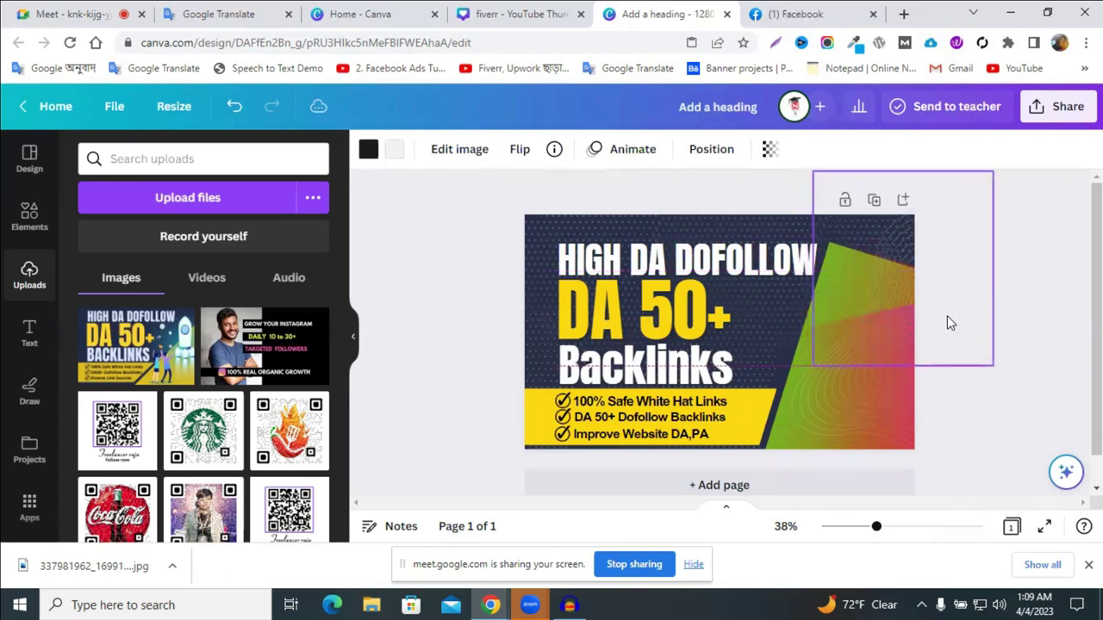
click(1047, 352)
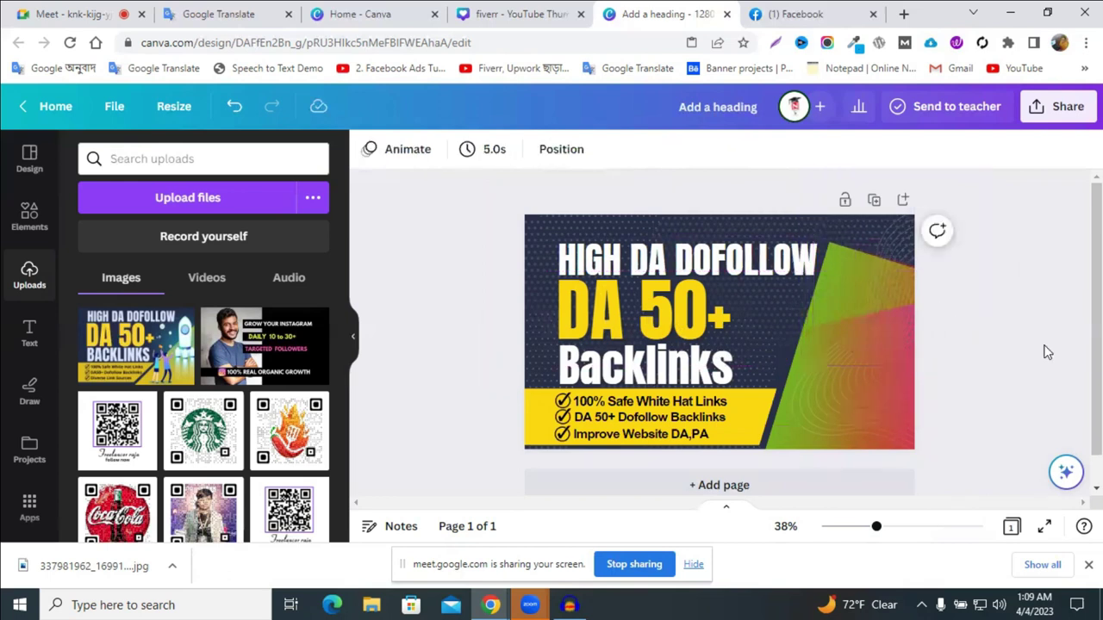
- Search the elements for "boost" and show all matching graphics
click(10, 240)
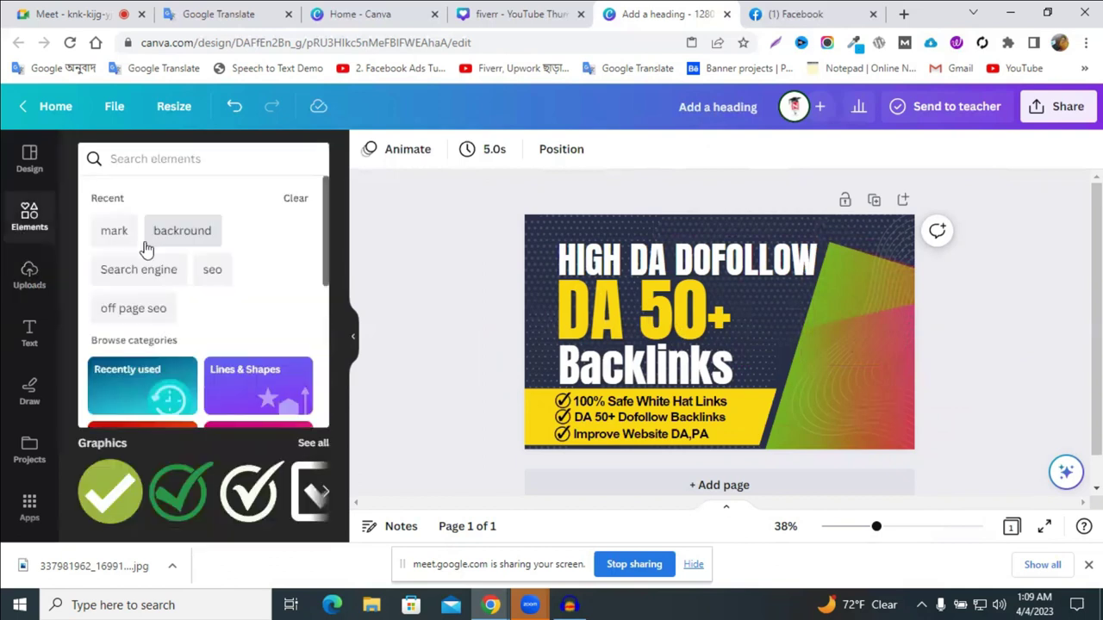
text(boost)
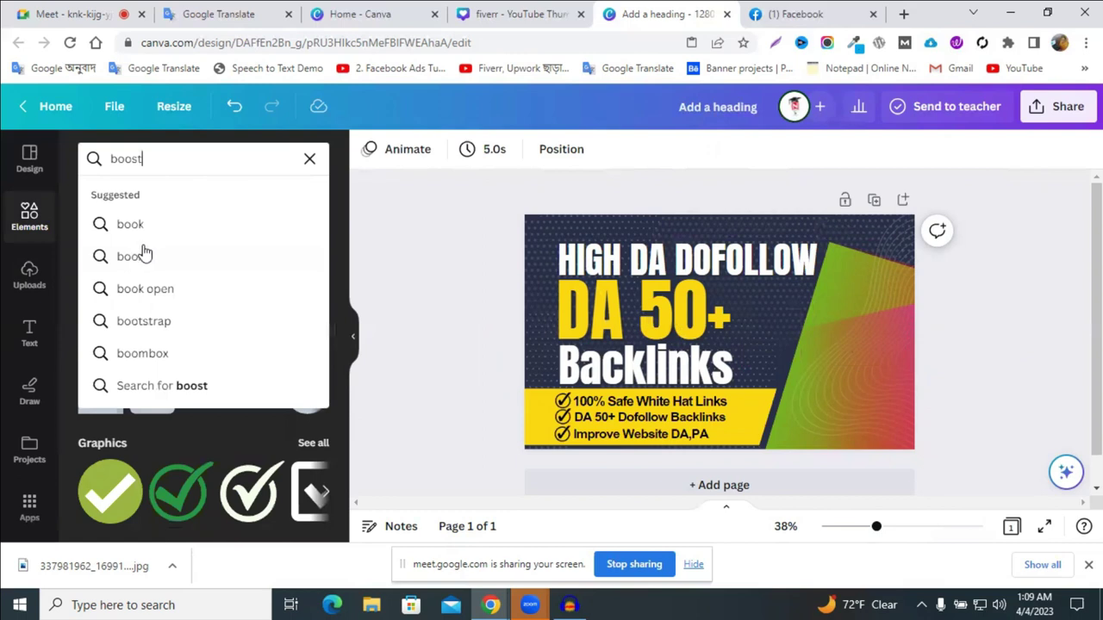
key(Return)
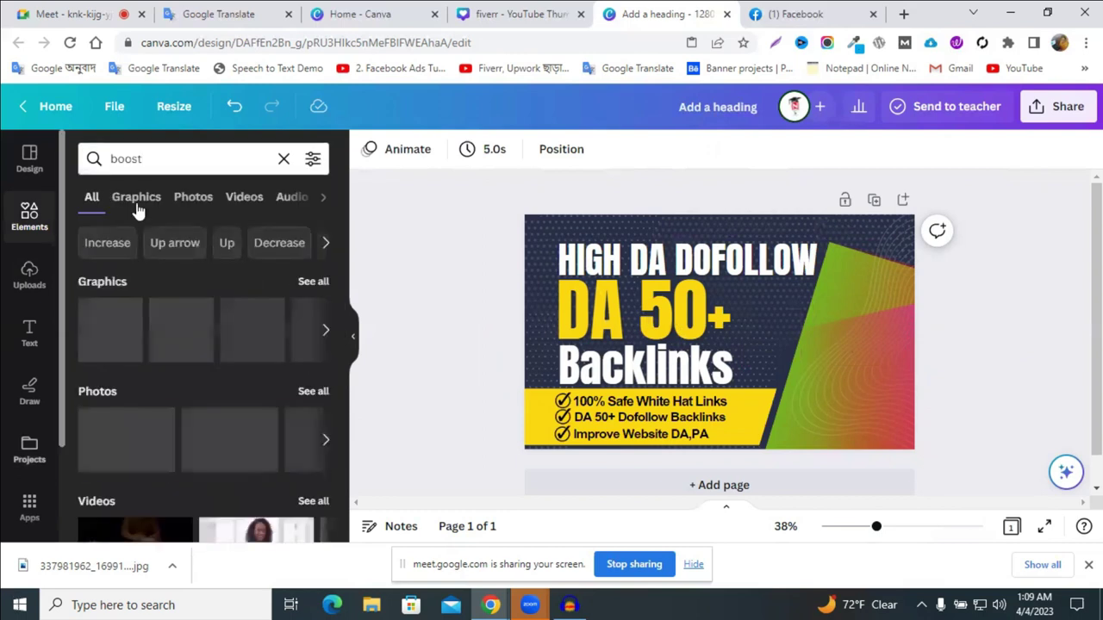
click(313, 281)
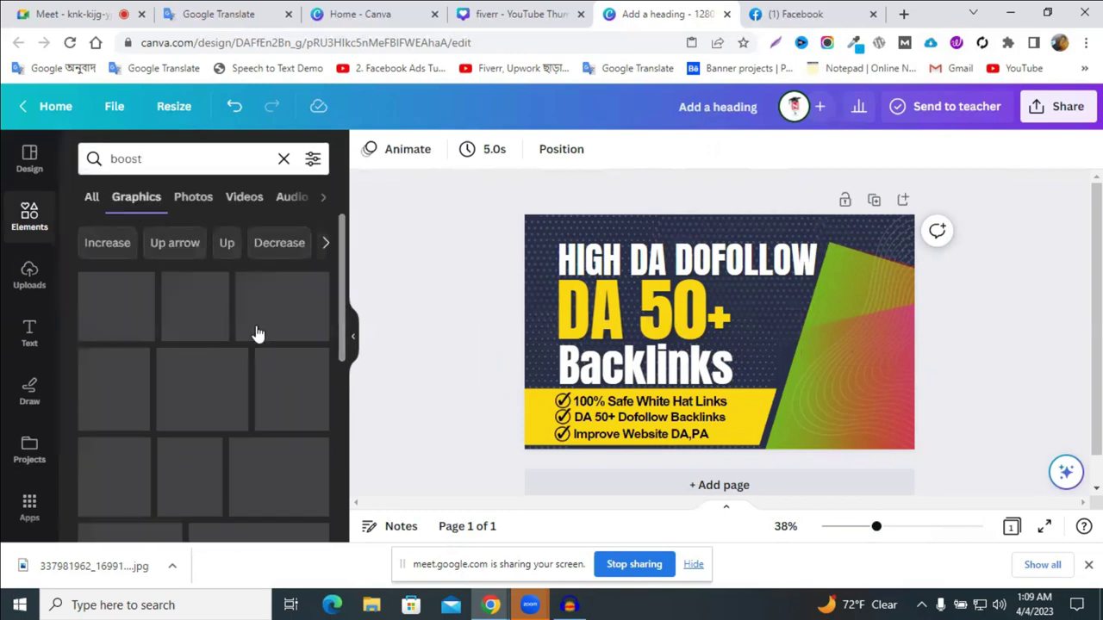
- Look through the boost graphics for an illustration that suits the green-to-red shape
scroll(257, 332, down, 3)
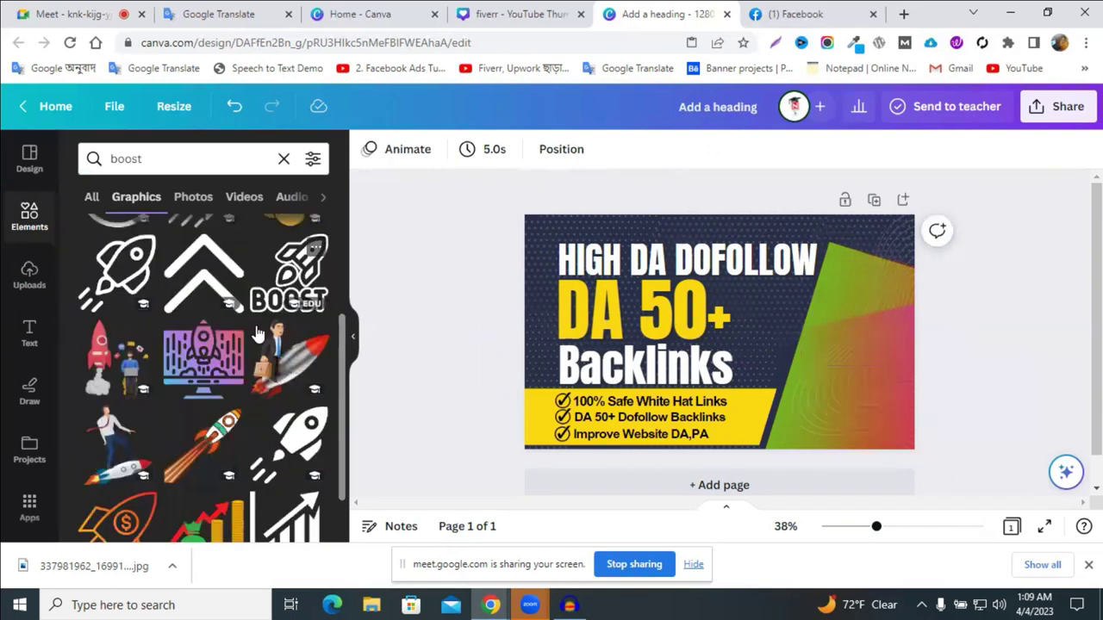
scroll(257, 332, down, 1)
scroll(257, 331, down, 2)
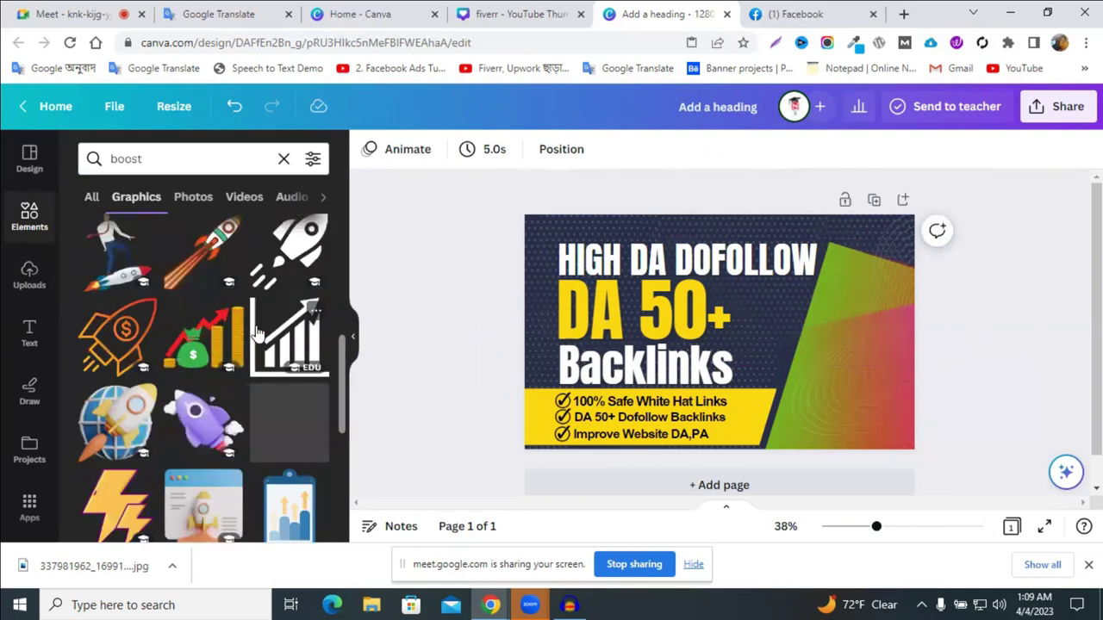
scroll(258, 336, down, 3)
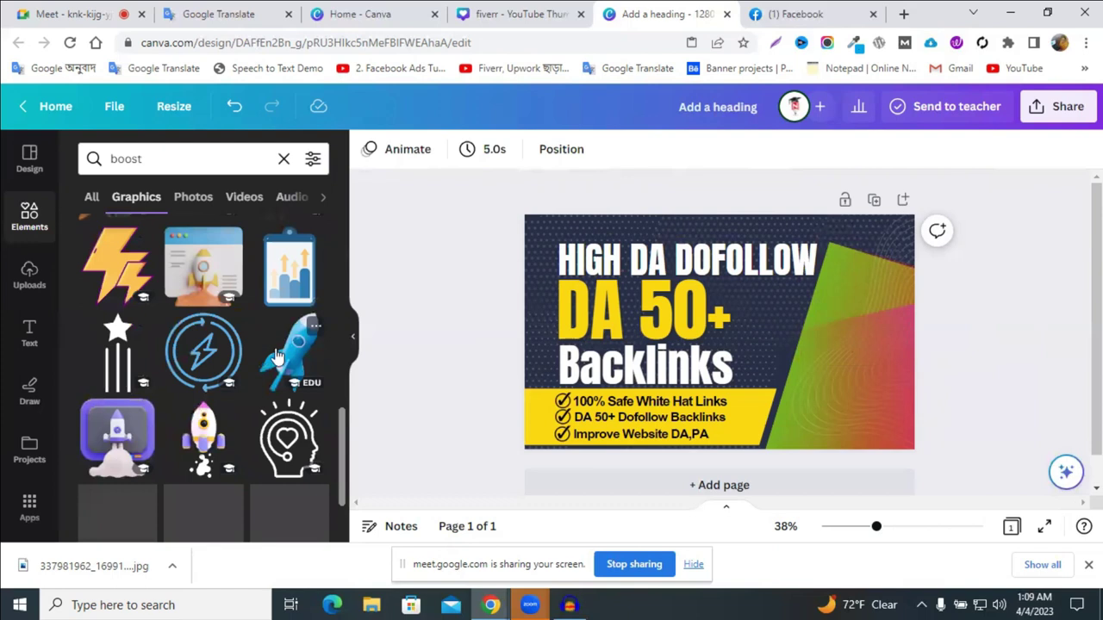
scroll(277, 358, down, 1)
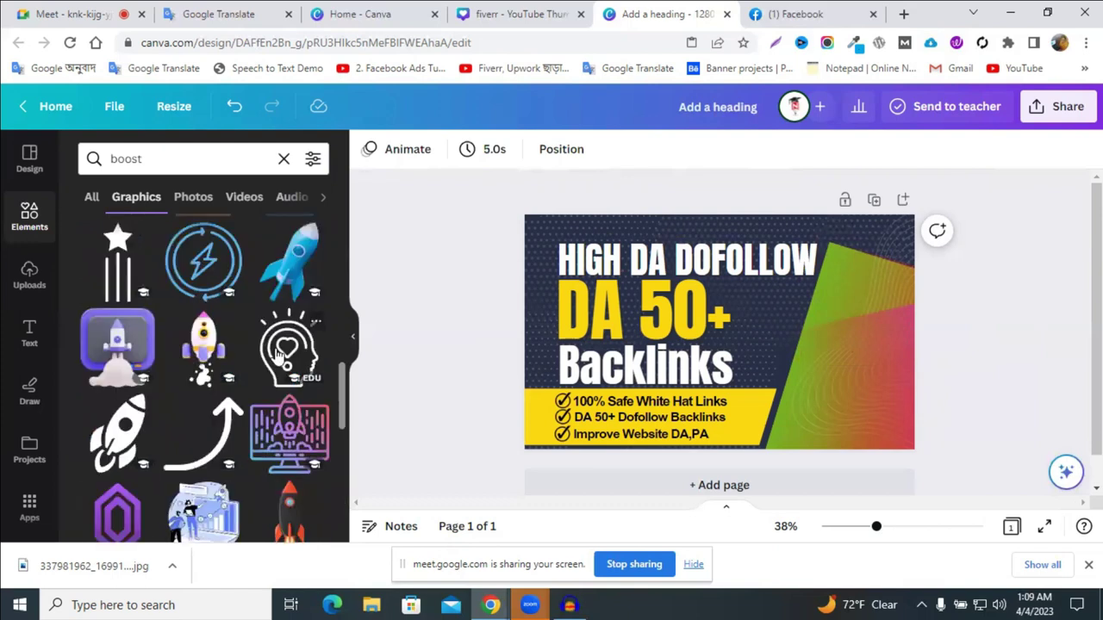
scroll(278, 358, down, 3)
scroll(278, 358, down, 2)
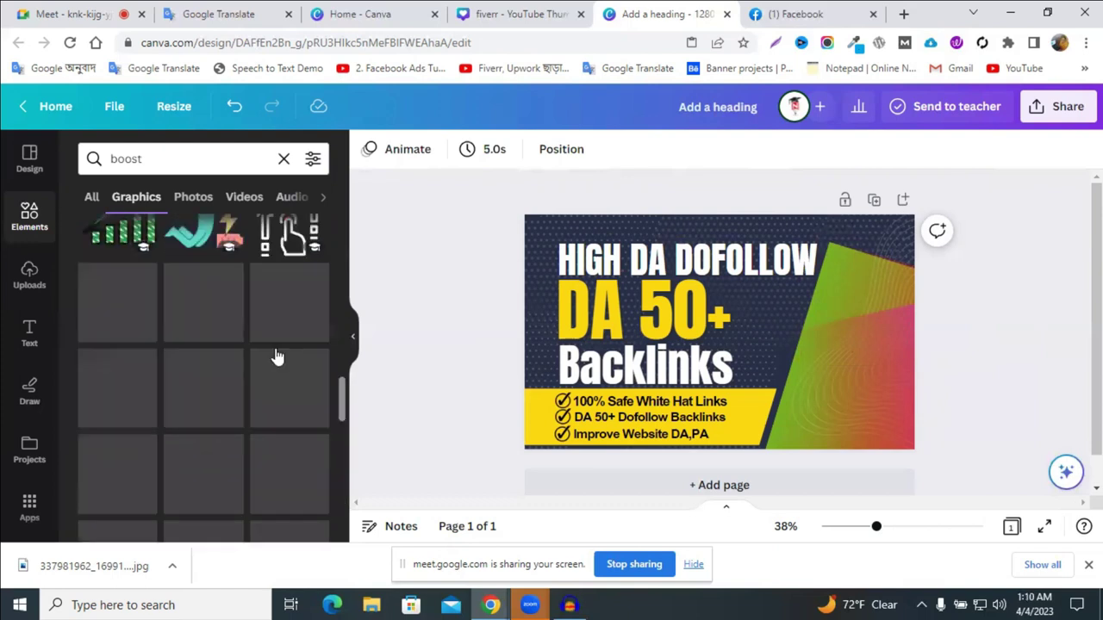
scroll(278, 357, down, 1)
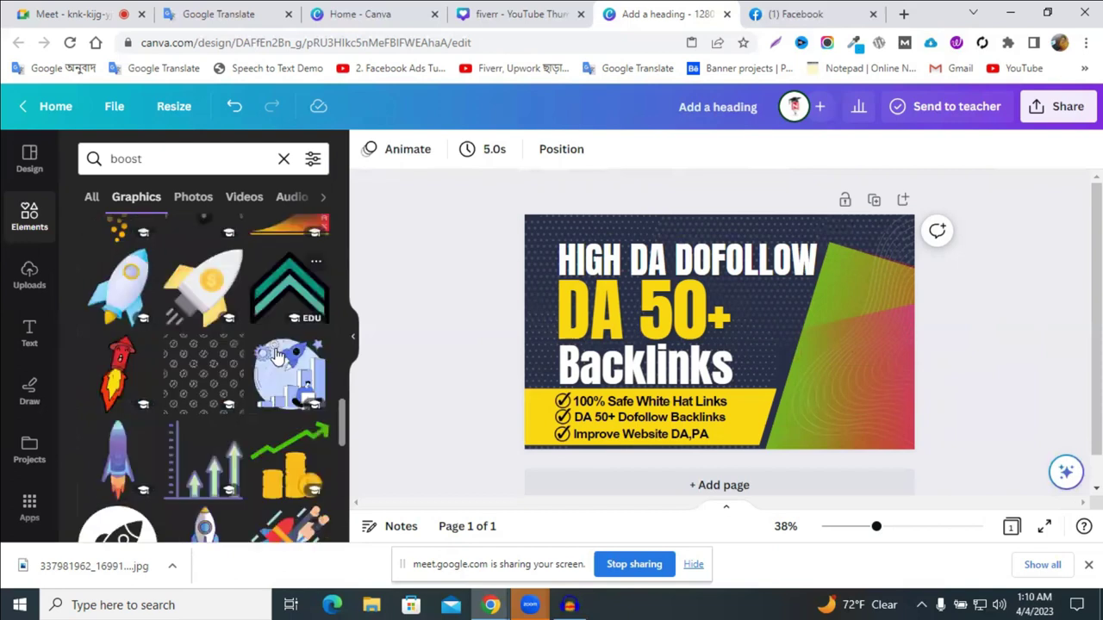
scroll(277, 358, down, 1)
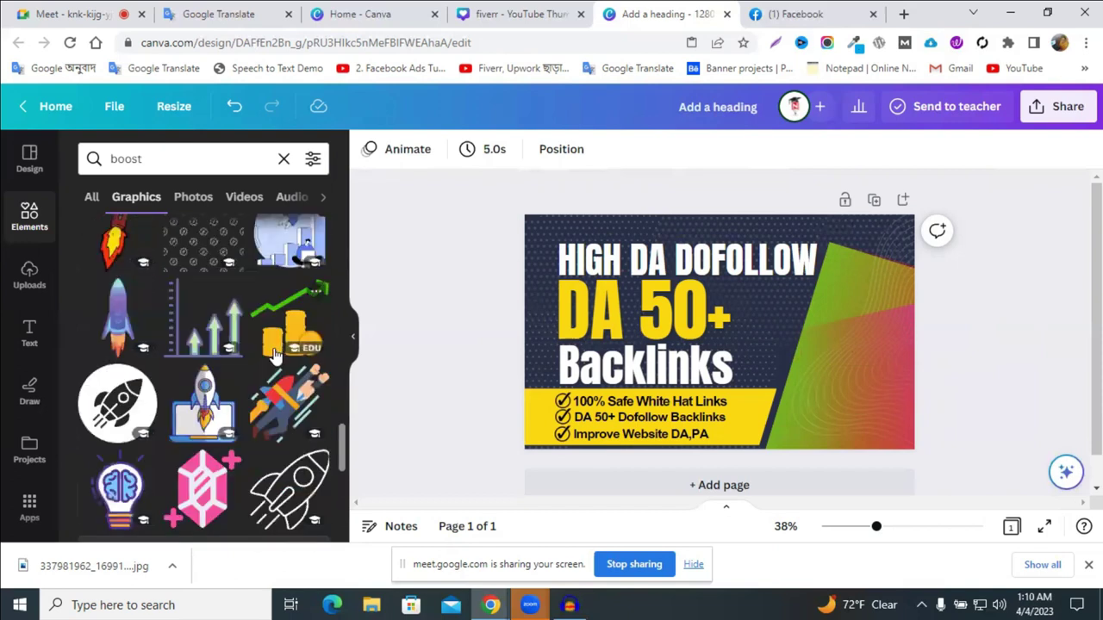
scroll(274, 355, down, 2)
scroll(274, 355, down, 2)
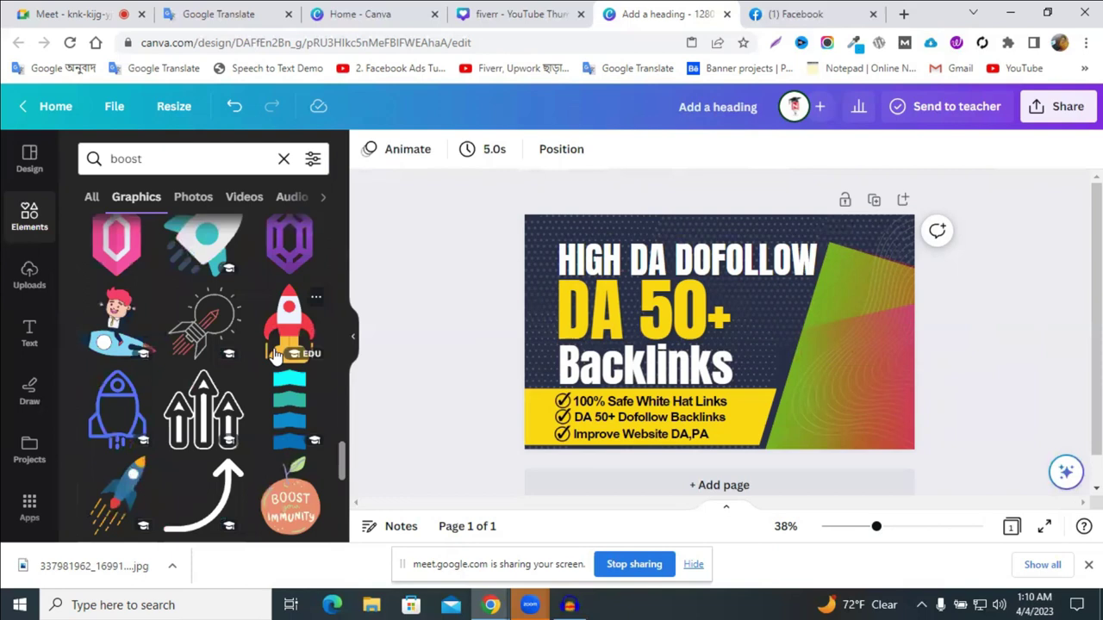
scroll(274, 355, down, 1)
scroll(274, 353, down, 2)
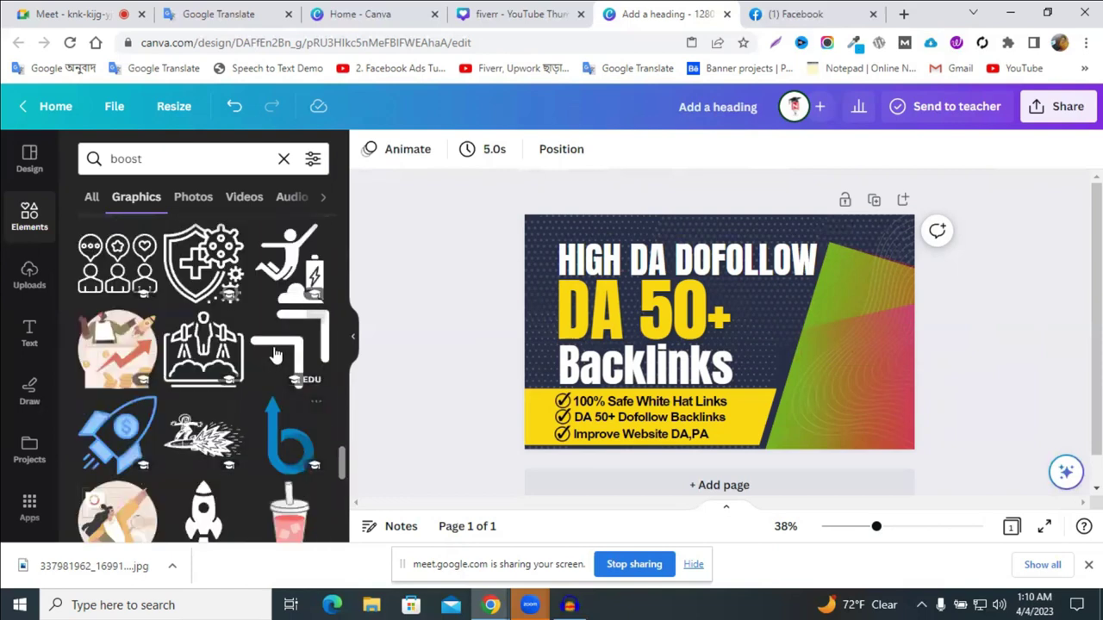
scroll(274, 355, down, 3)
scroll(274, 355, up, 1)
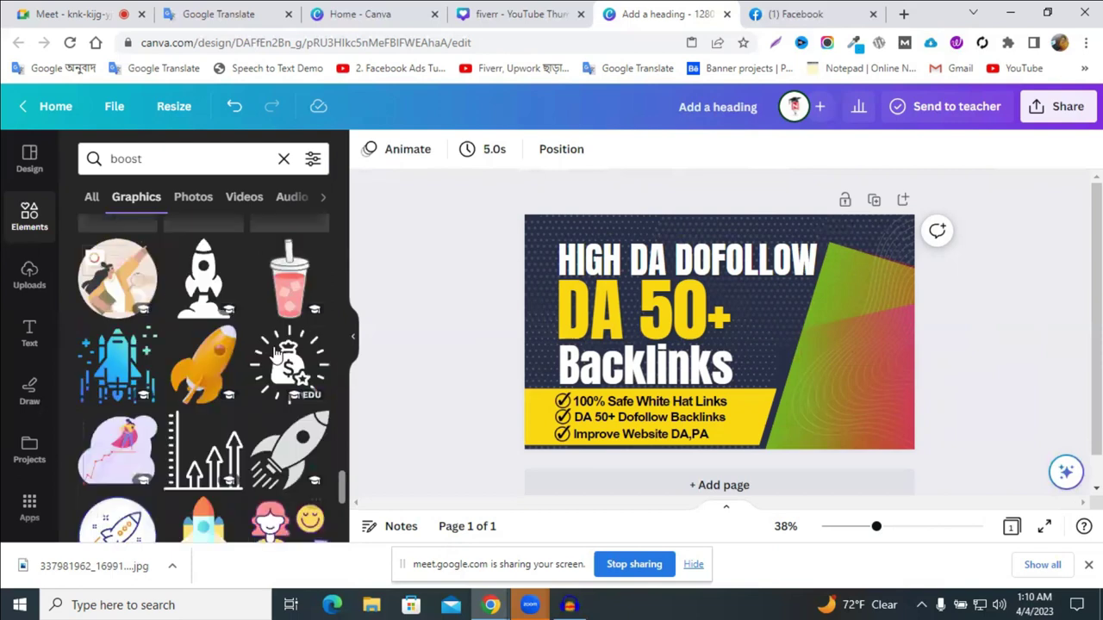
scroll(274, 355, down, 2)
scroll(274, 355, down, 2)
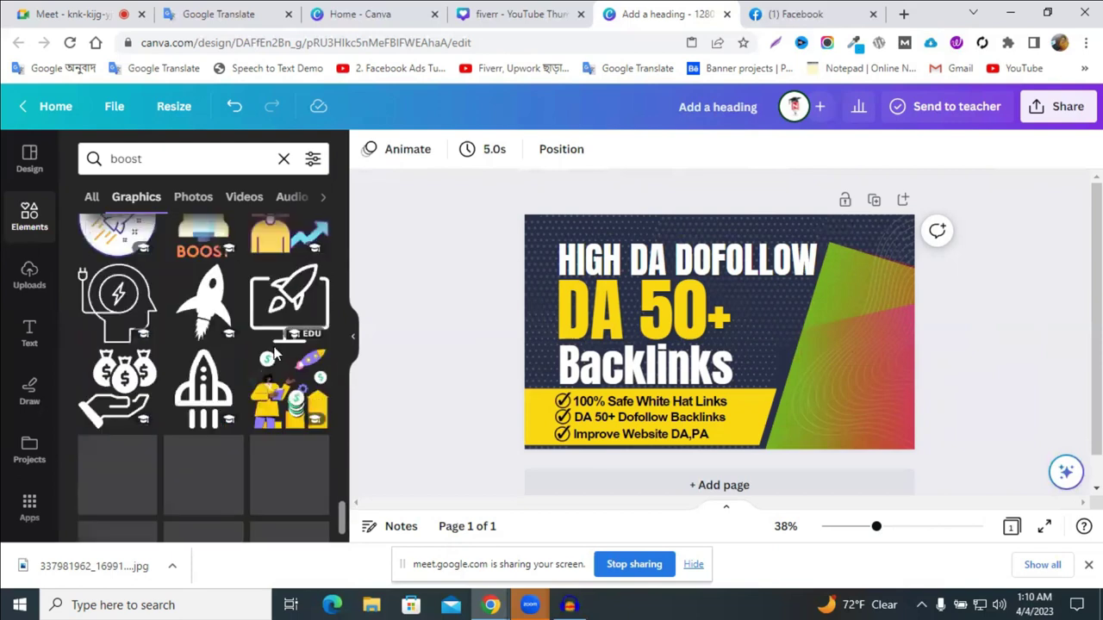
scroll(274, 355, down, 1)
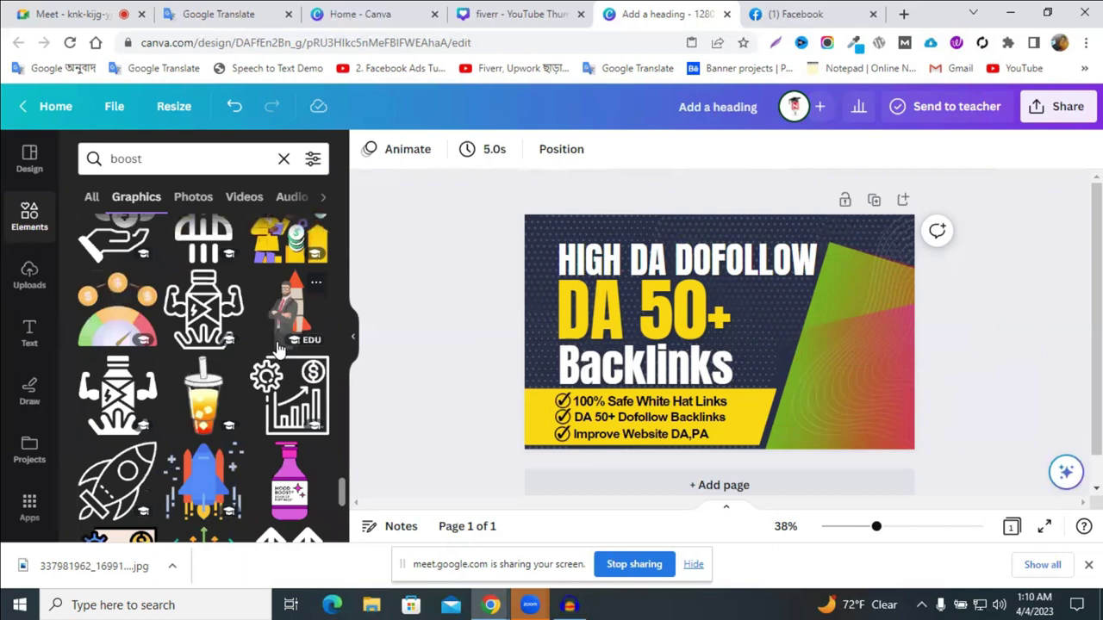
scroll(278, 349, down, 1)
scroll(278, 349, down, 1)
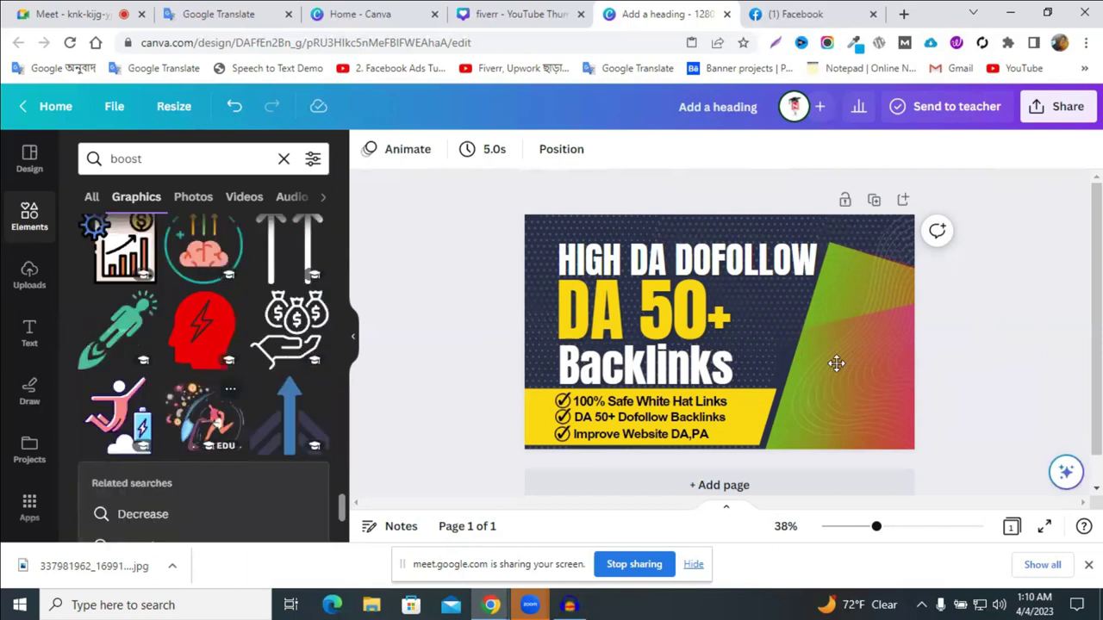
- Try the illustration of a running figure with a rocket and coins on the green-to-red shape, and remove it
key(ctrl+v)
drag(880, 362, 878, 360)
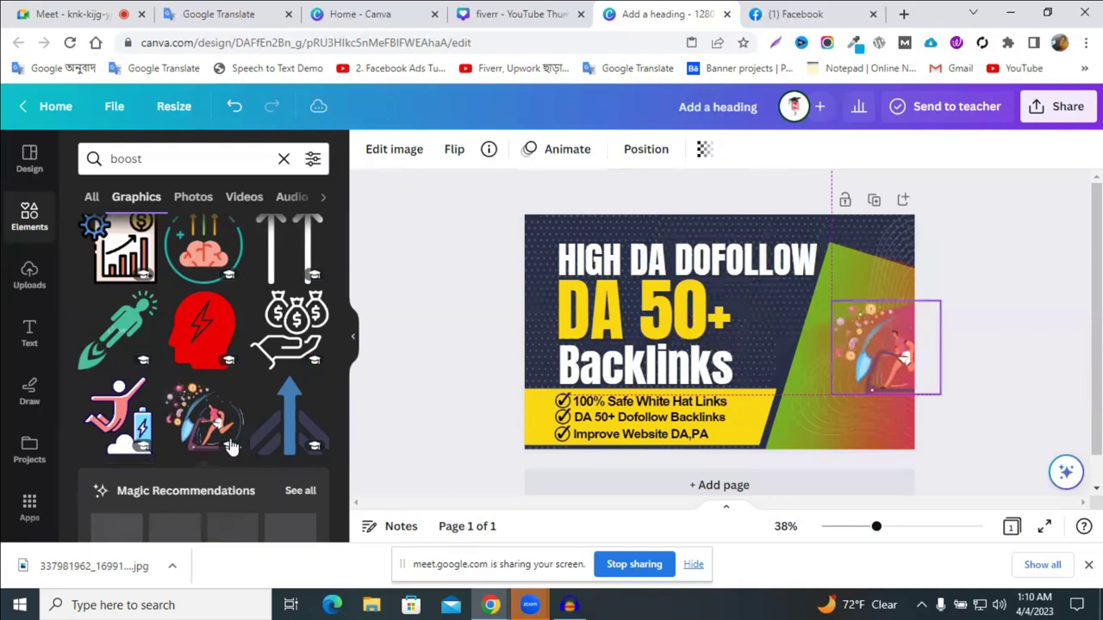
key(Delete)
- Examine the remaining boost graphics beyond the related searches for a better illustration
scroll(231, 449, down, 1)
scroll(231, 448, down, 2)
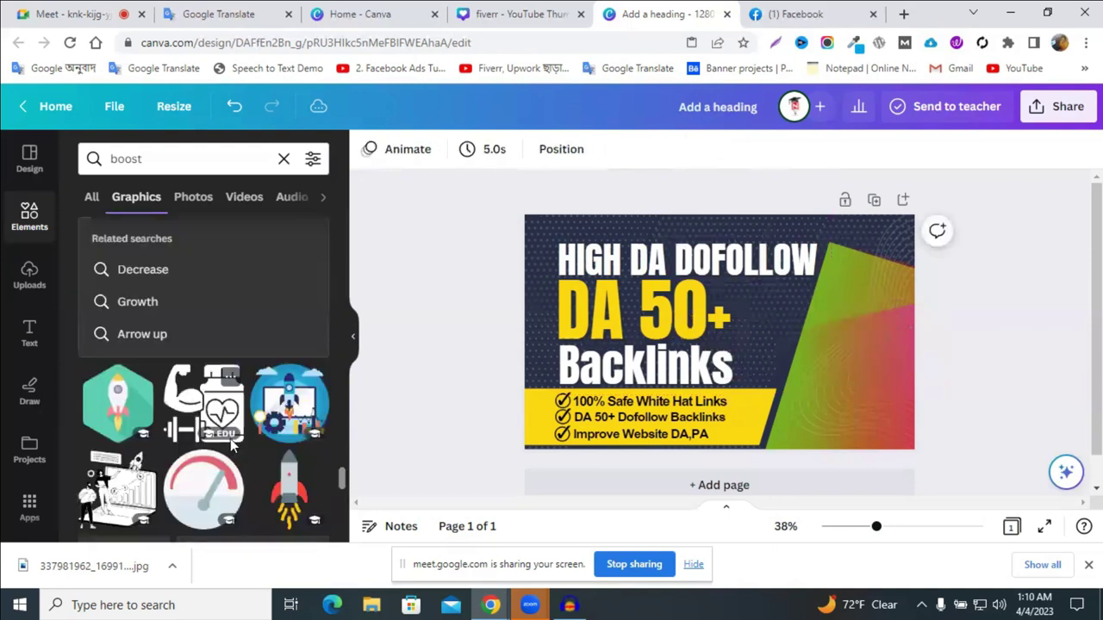
scroll(230, 438, down, 2)
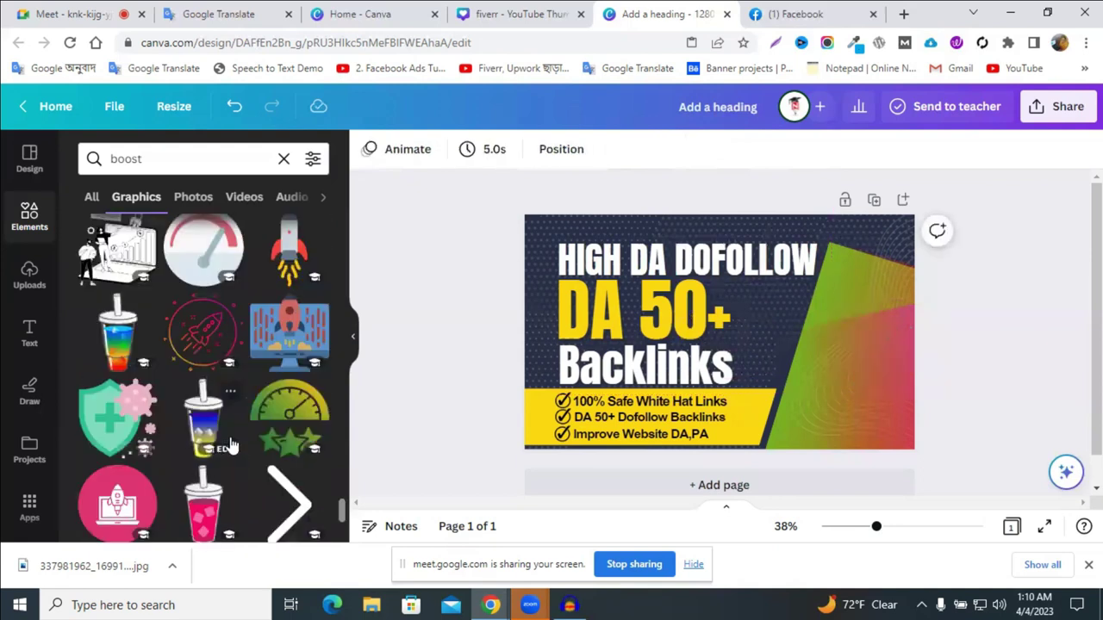
scroll(230, 441, down, 3)
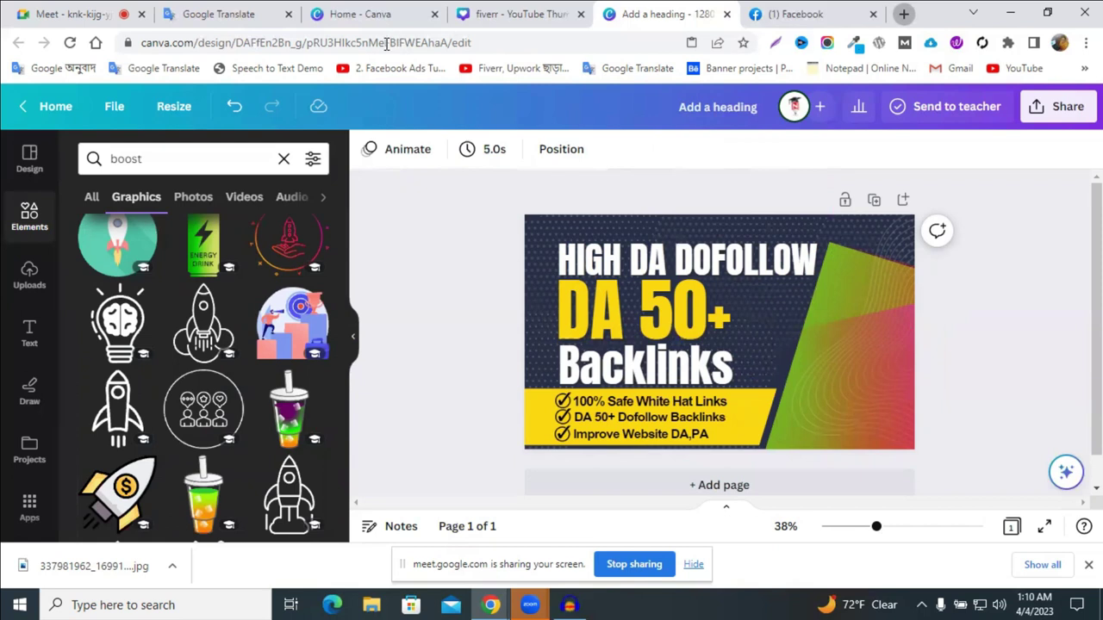
- Search the web for "png tree" in a new browser tab, open the Pngtree site and go to its login
key(ctrl+t)
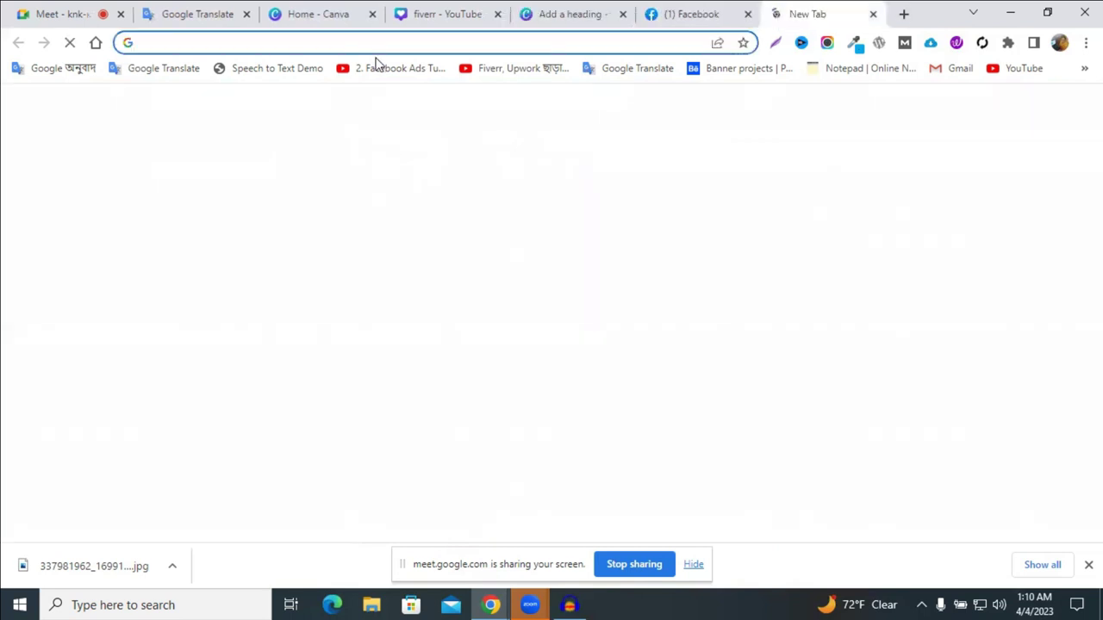
text(png )
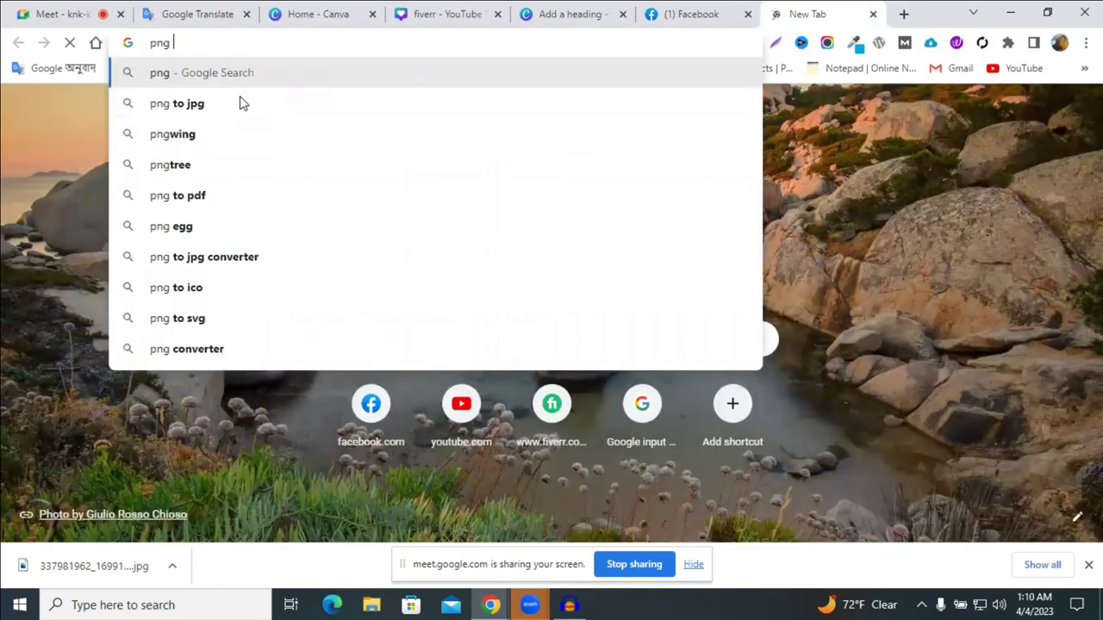
text(trr)
key(BackSpace)
text(e)
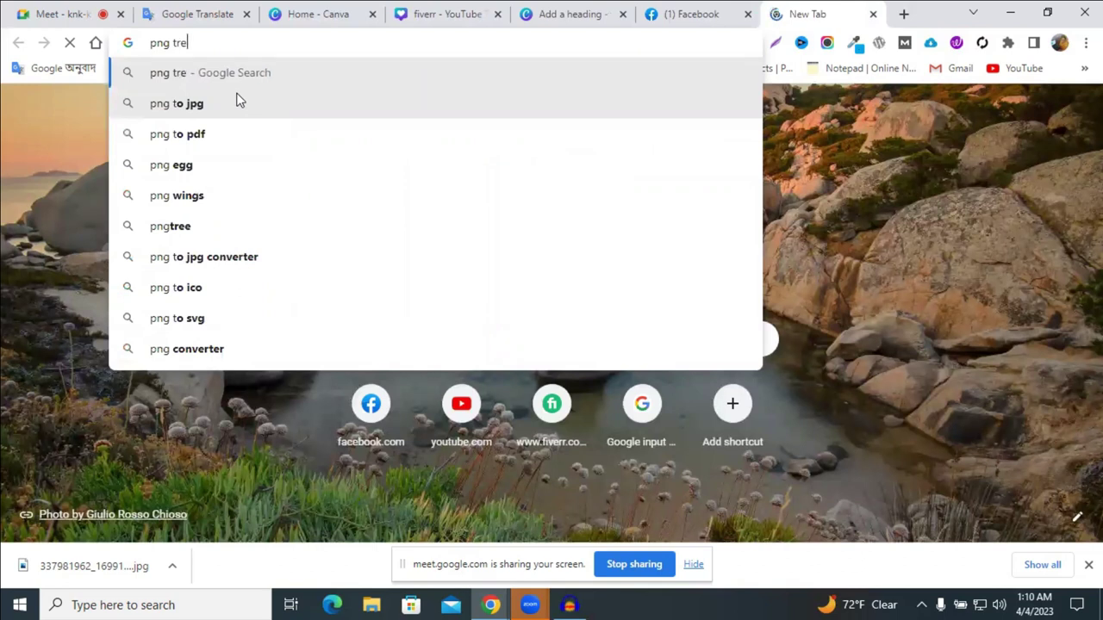
text(e)
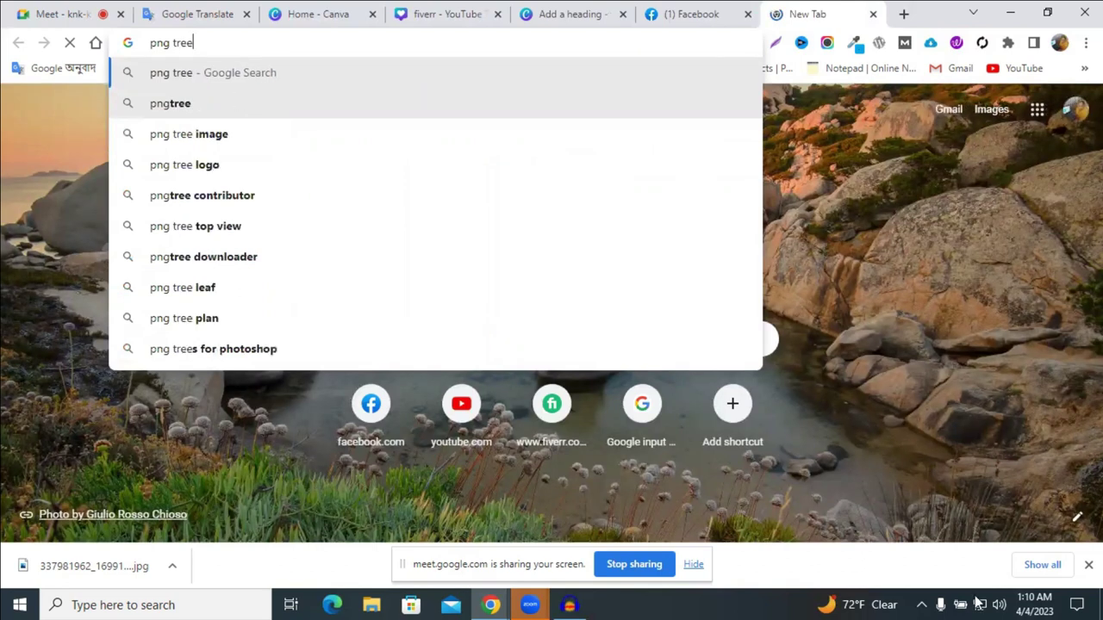
key(Return)
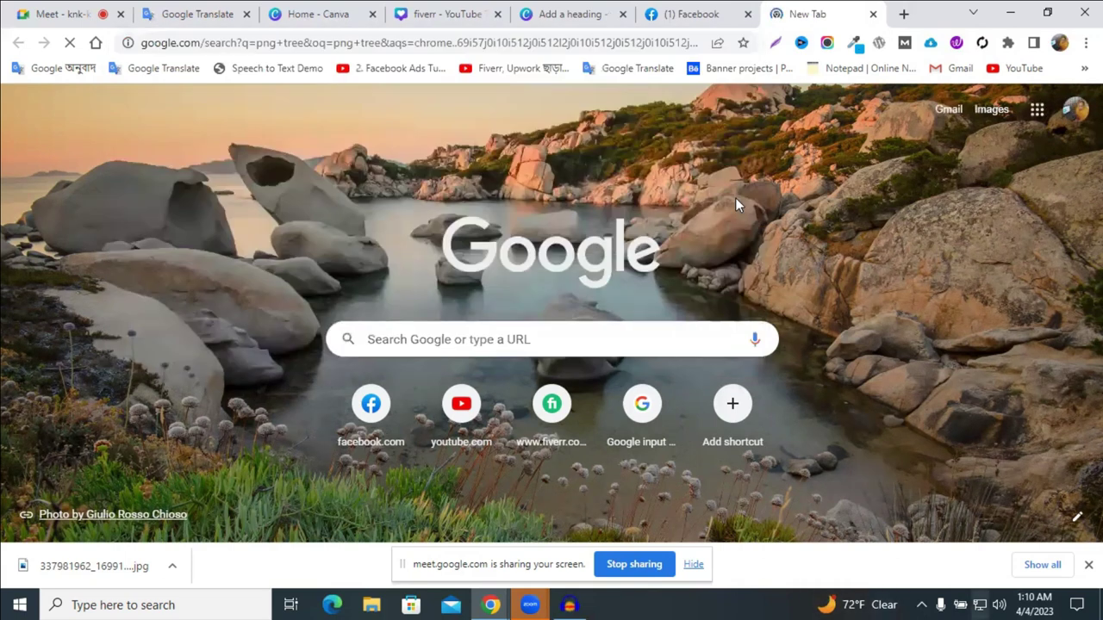
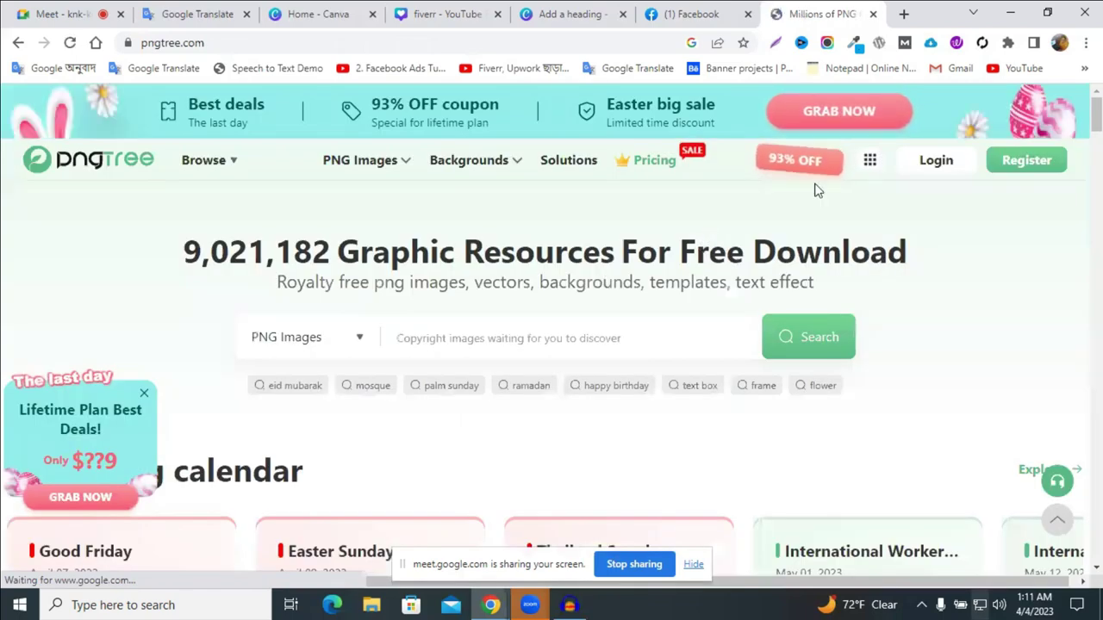
click(936, 162)
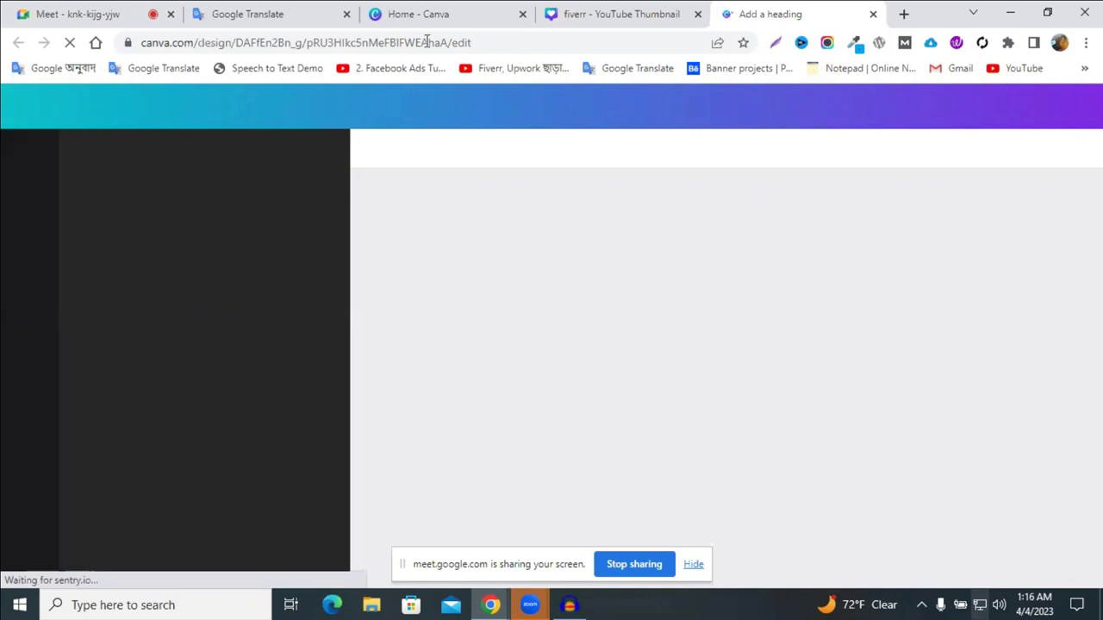
- Reload the thumbnail design and close the fiverr thumbnail, Canva home and Google Translate browser tabs
click(488, 46)
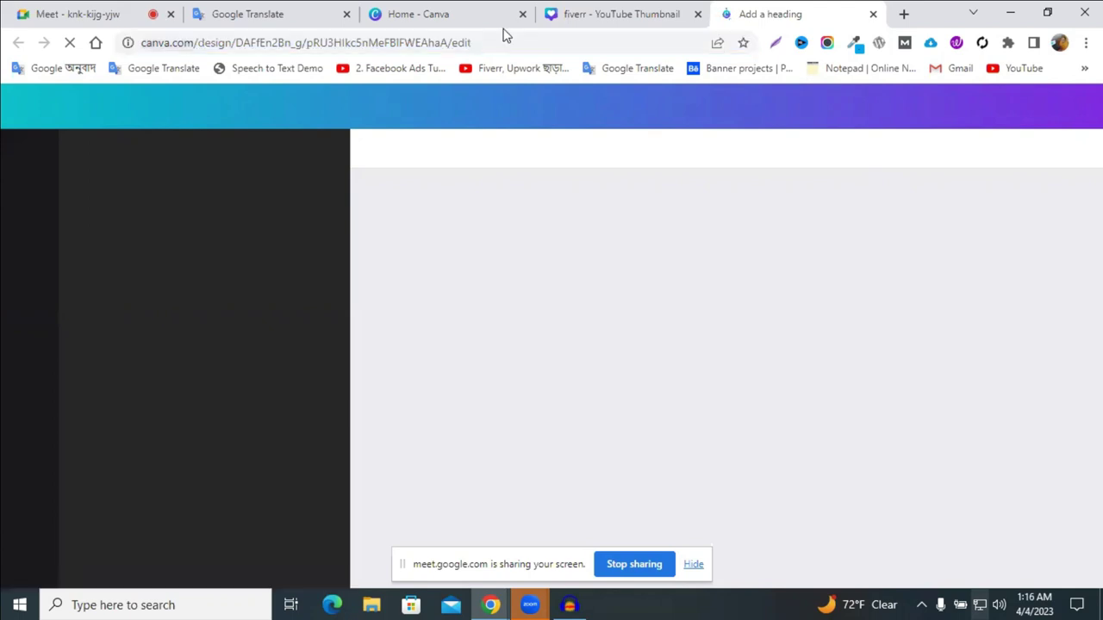
click(660, 14)
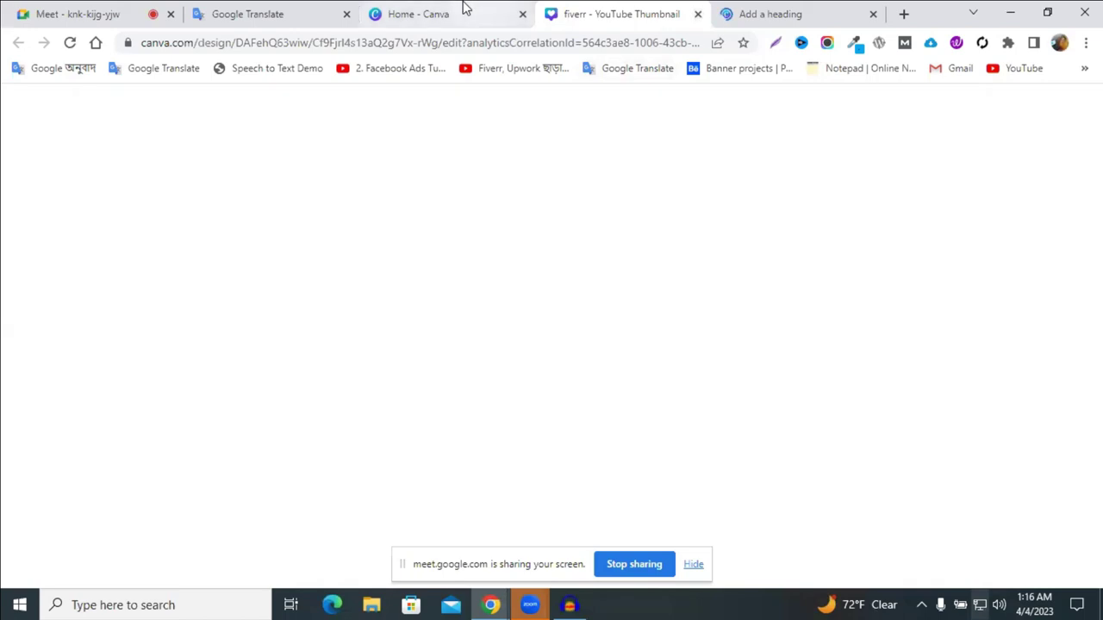
click(522, 14)
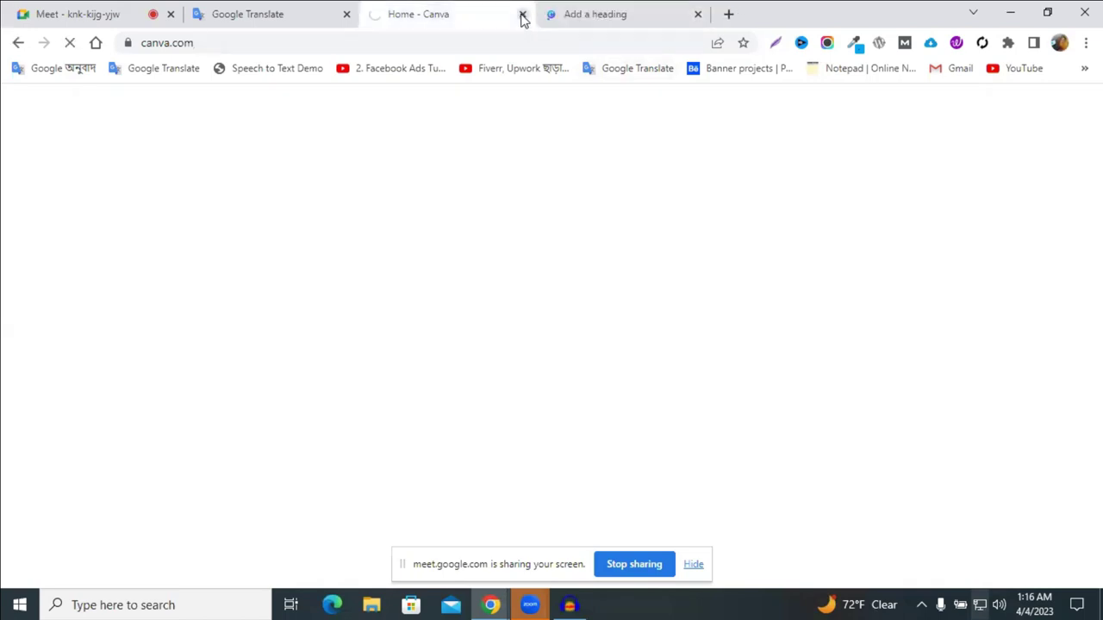
click(522, 16)
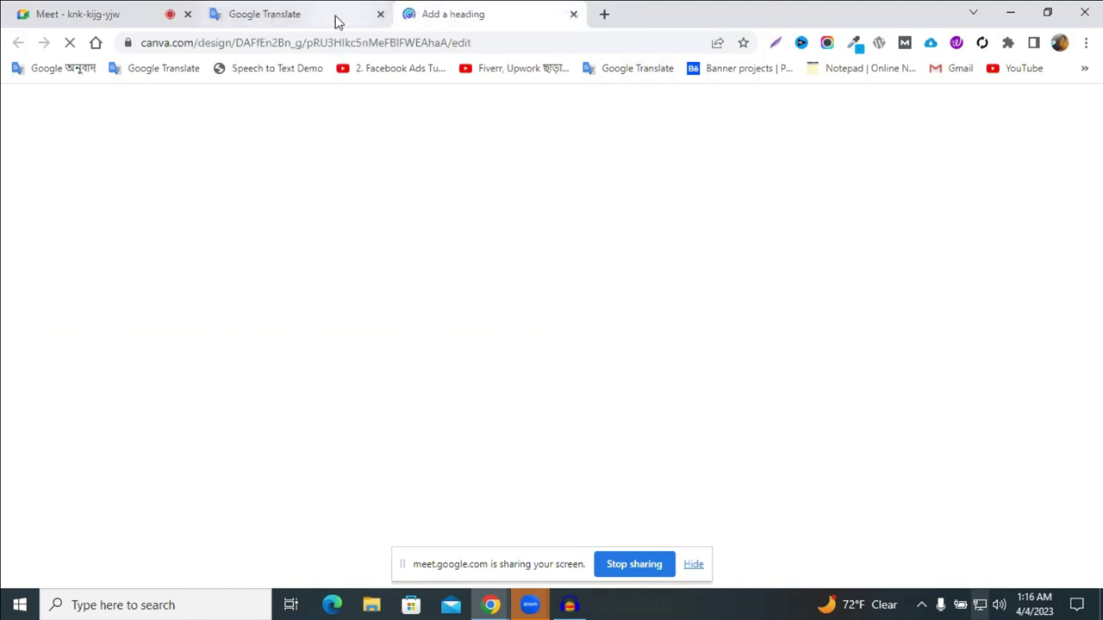
click(360, 16)
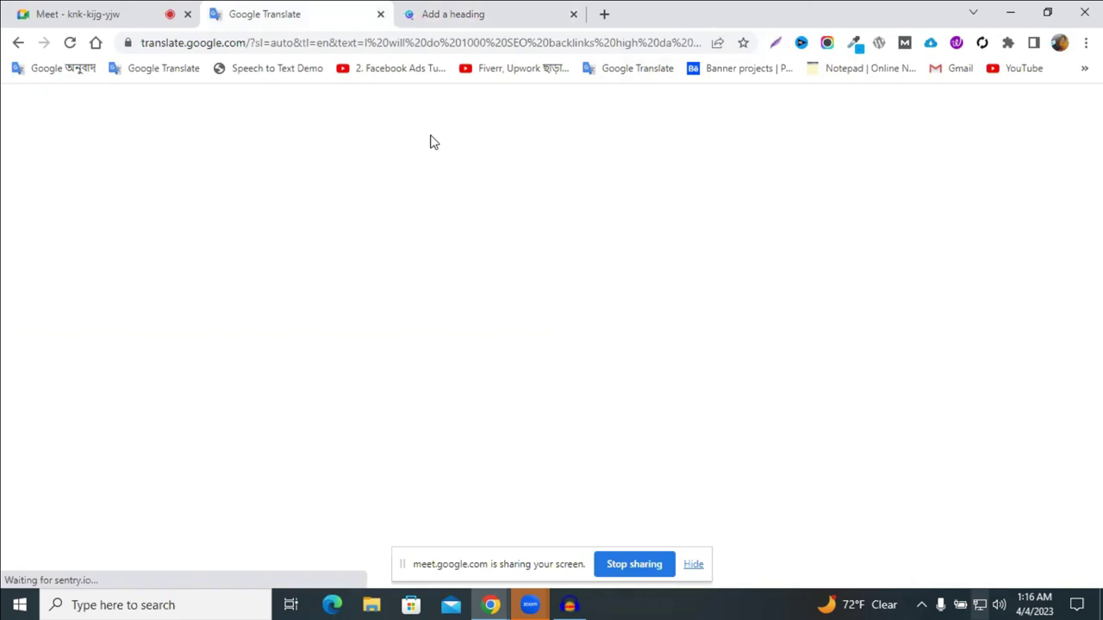
key(ctrl+w)
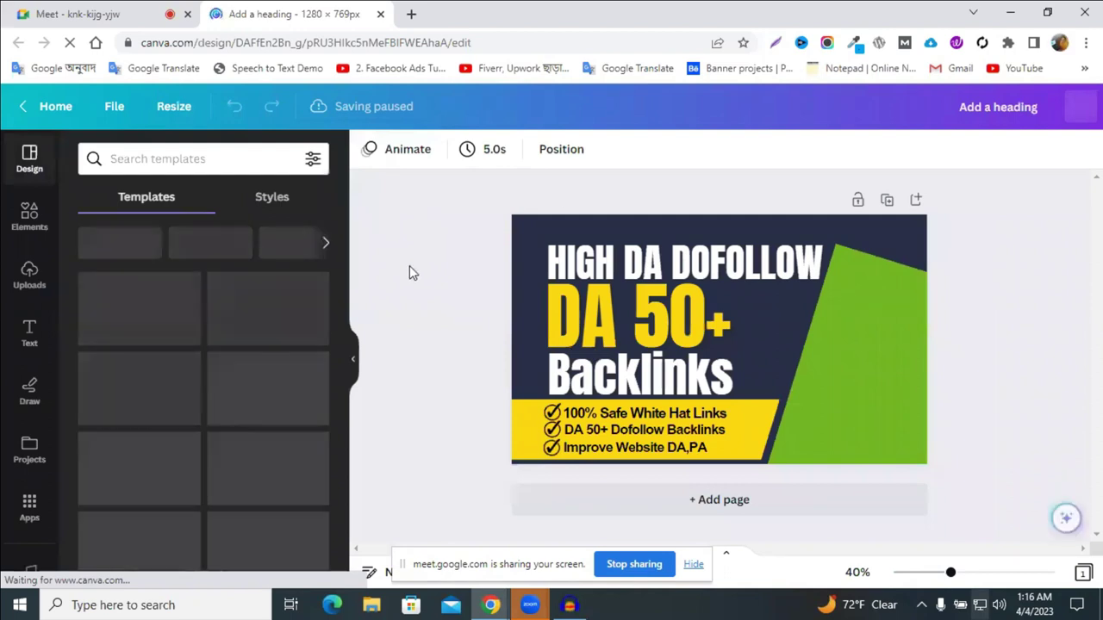
- Search the design elements for "rocet" and browse only the matching graphics
click(26, 221)
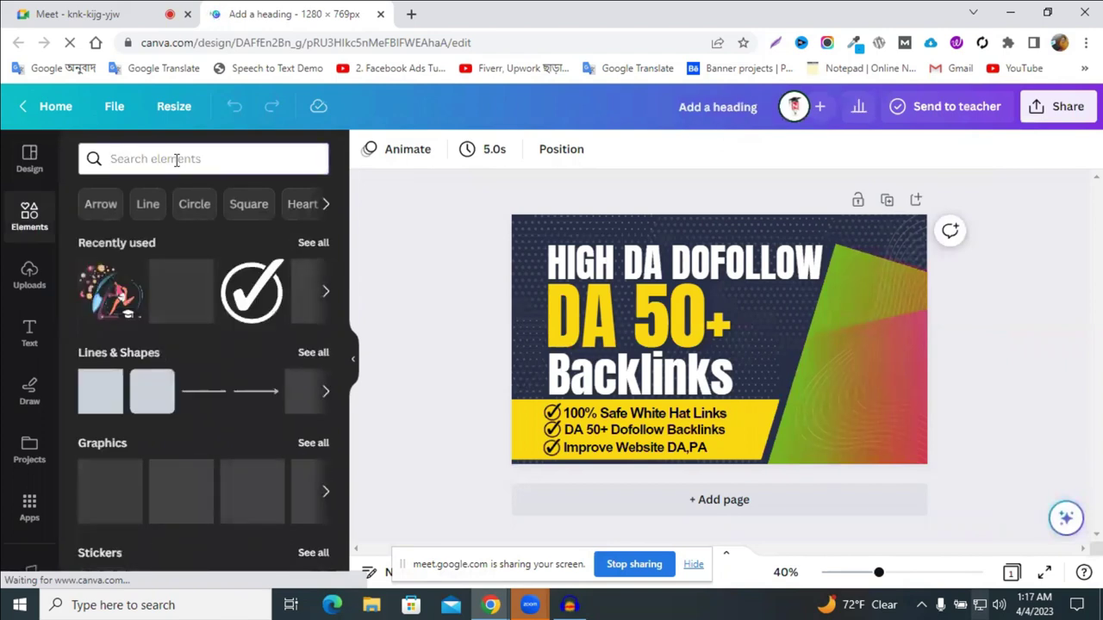
click(176, 159)
text(rocet)
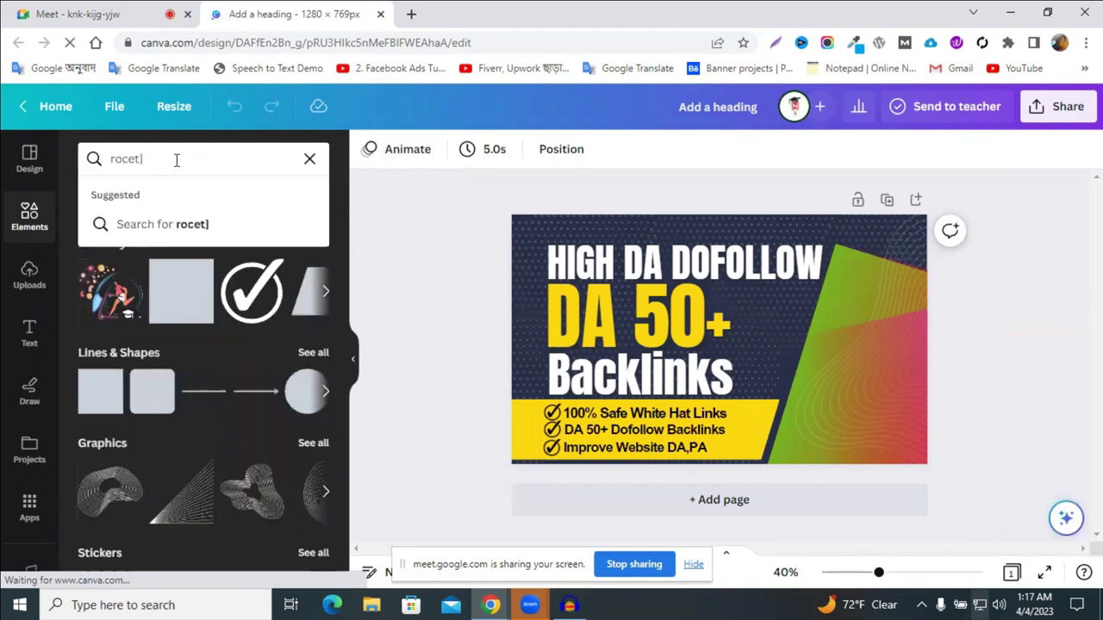
key(Return)
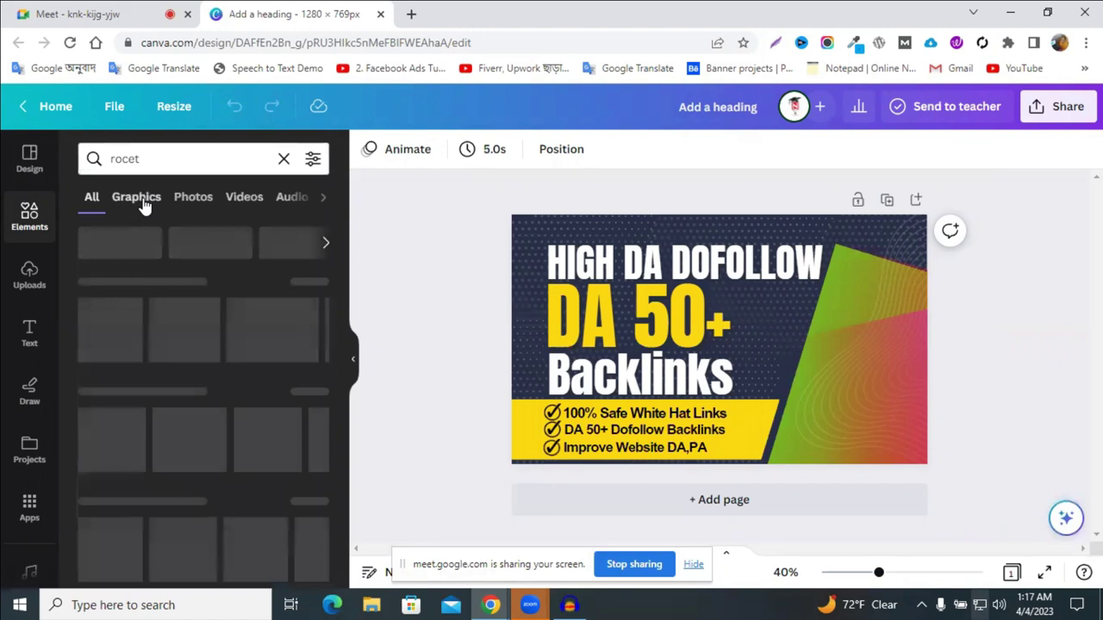
click(138, 198)
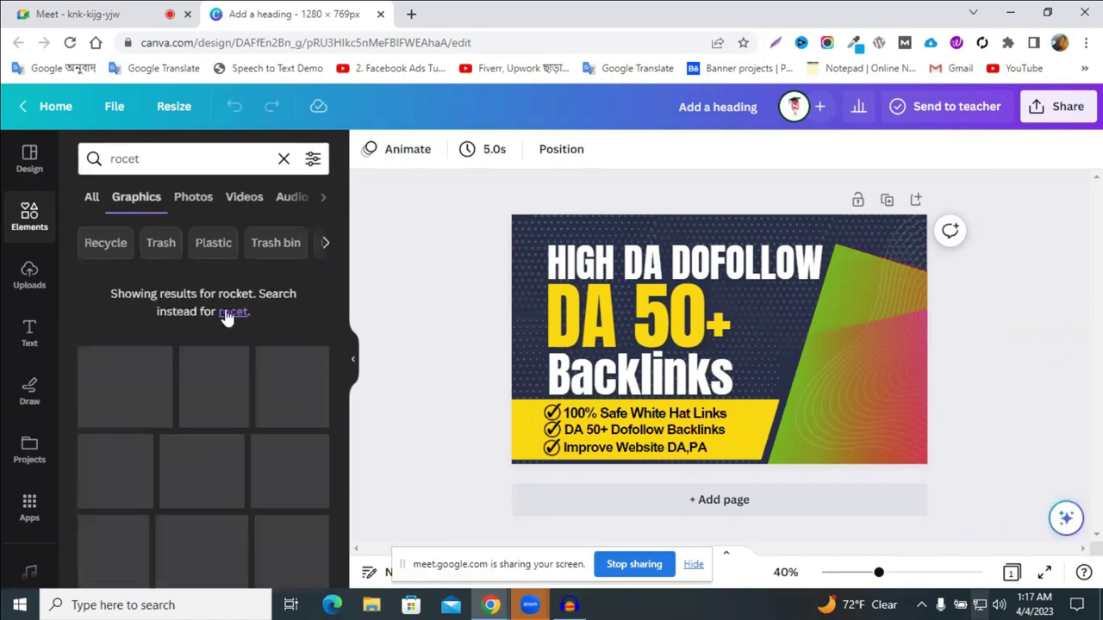
scroll(227, 317, down, 2)
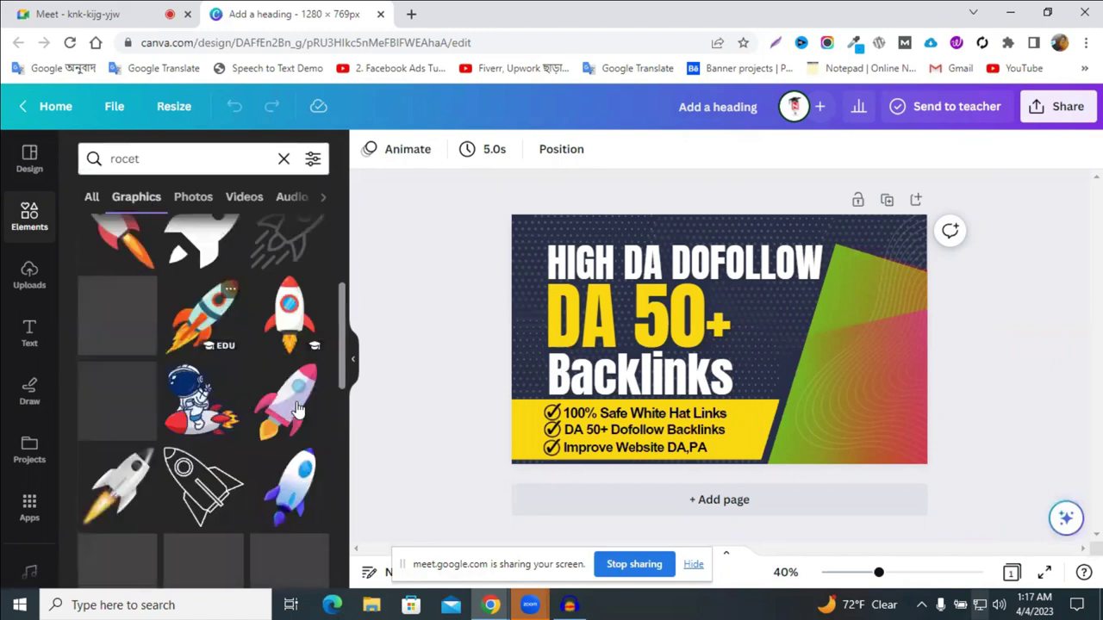
- Try the blue-and-white rocket on the green-to-red shape, rotating it upright and resizing it, and delete it
scroll(296, 409, down, 1)
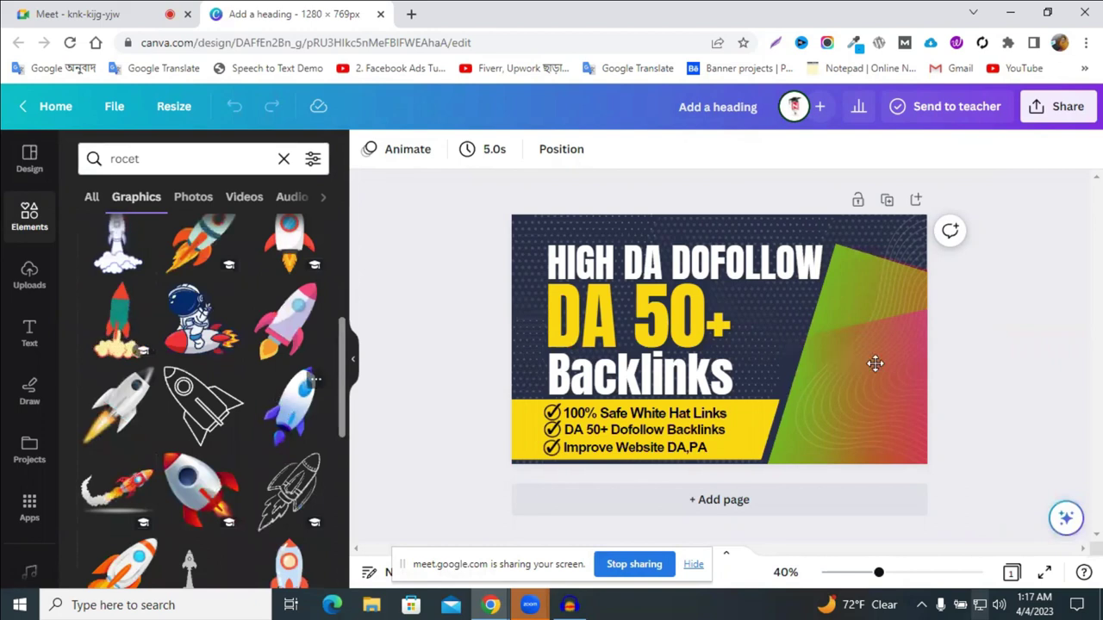
drag(876, 363, 877, 364)
drag(875, 499, 925, 508)
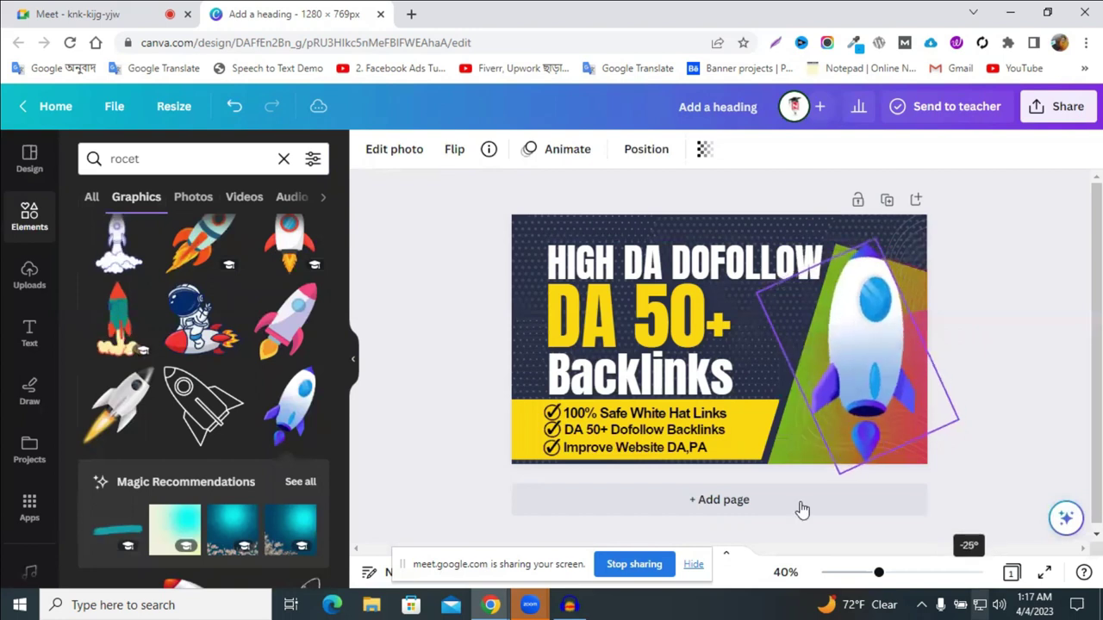
drag(839, 472, 854, 377)
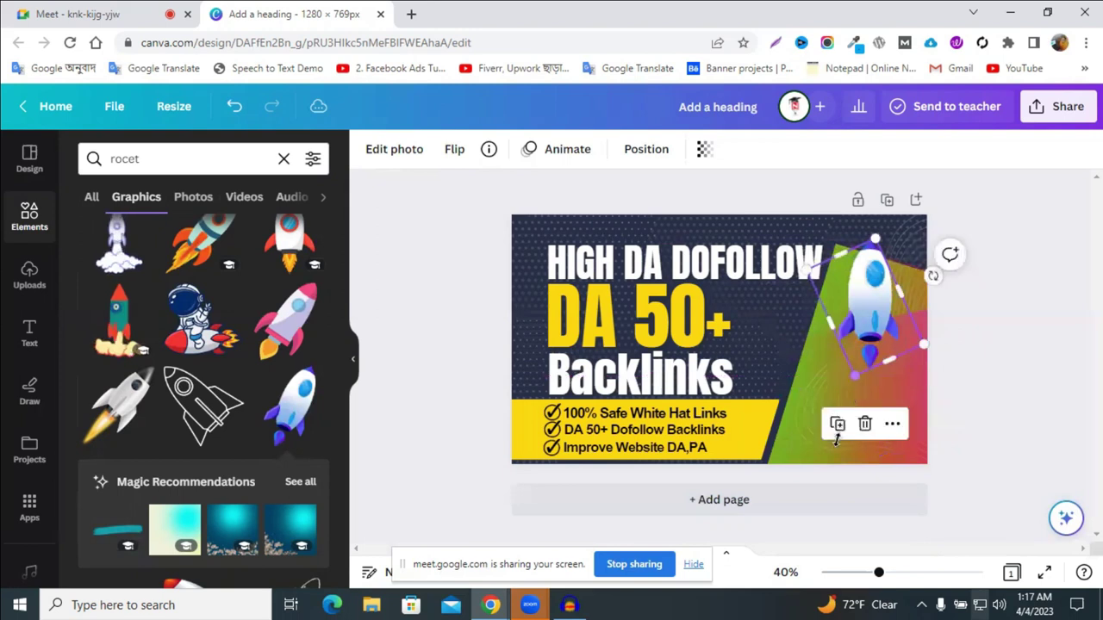
drag(836, 440, 836, 451)
drag(875, 395, 871, 399)
drag(846, 478, 845, 479)
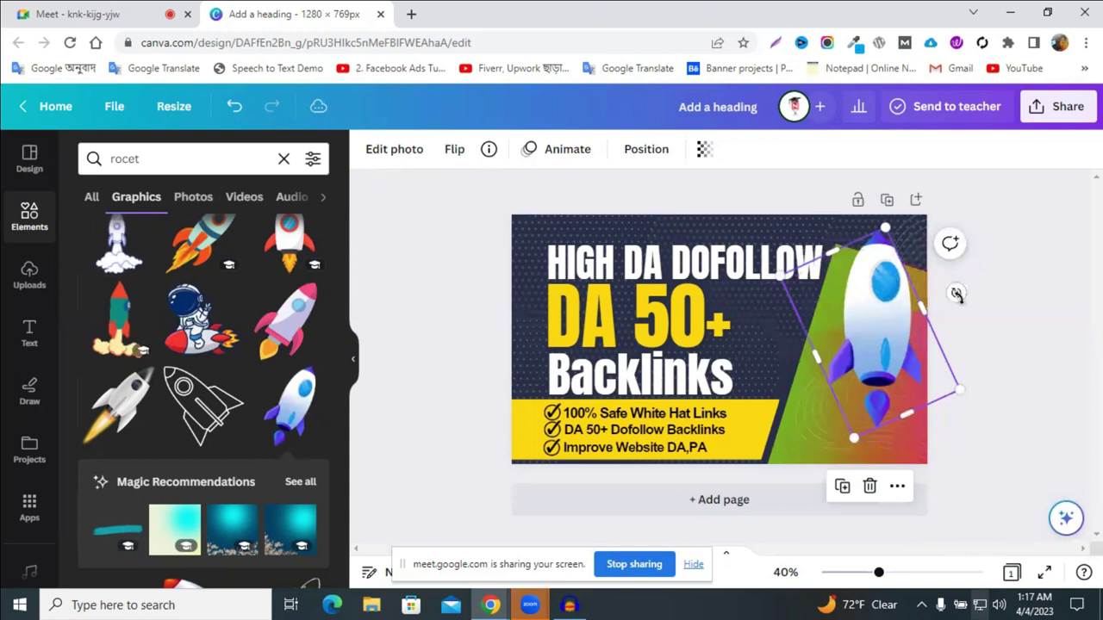
drag(959, 322, 950, 358)
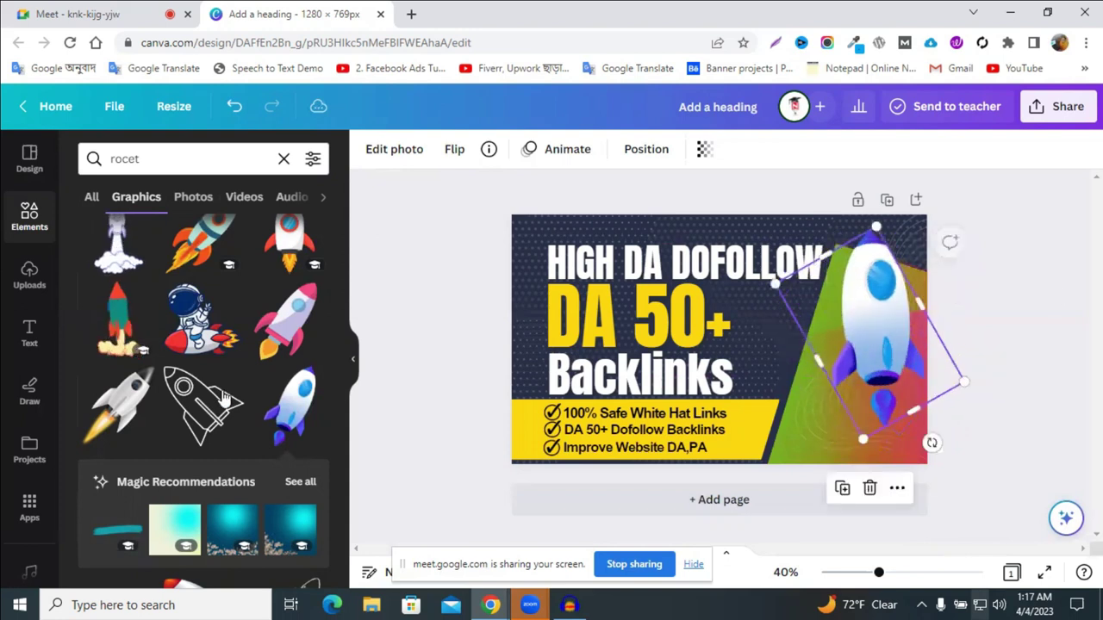
key(Delete)
- Find and add the white-outlined sticker rocket with the red nose and green window from the rocket graphics
scroll(222, 395, down, 3)
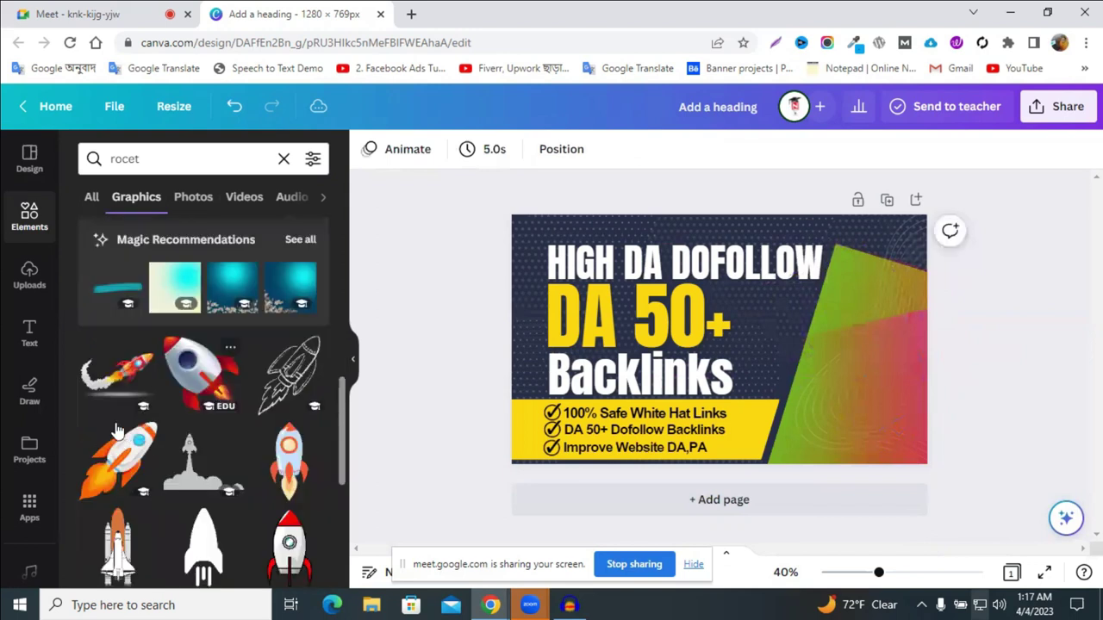
scroll(133, 415, down, 3)
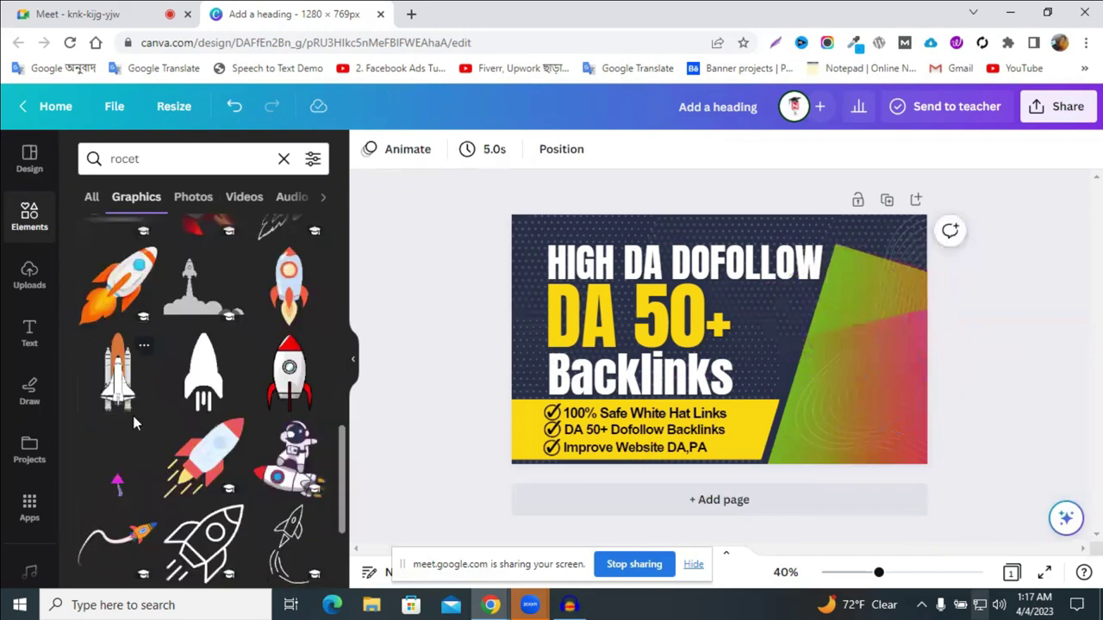
scroll(133, 415, down, 3)
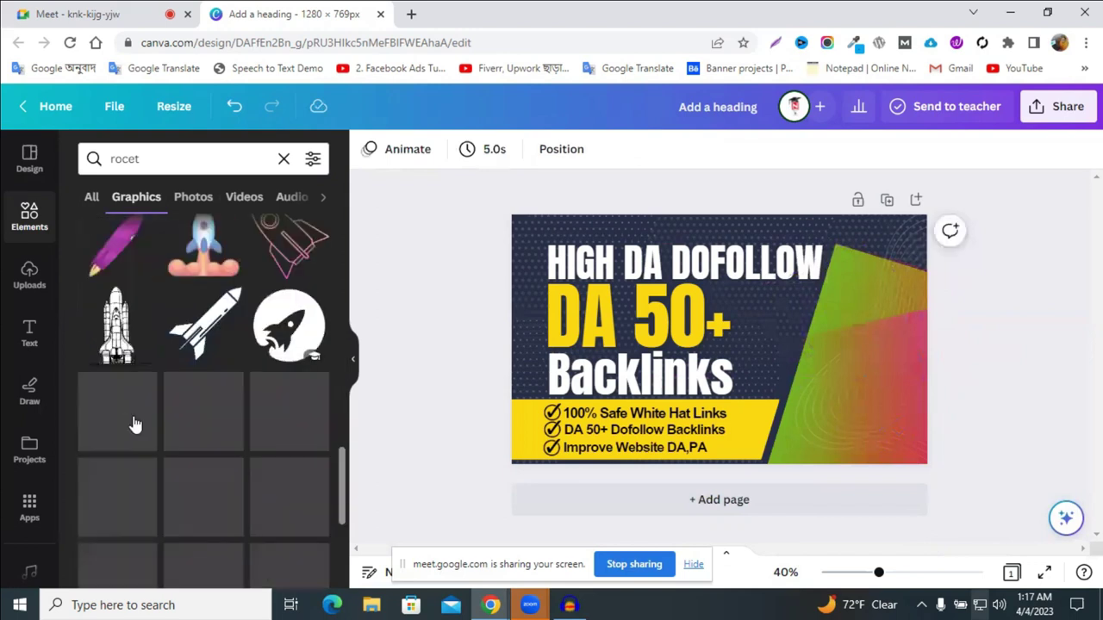
scroll(198, 349, down, 2)
click(202, 336)
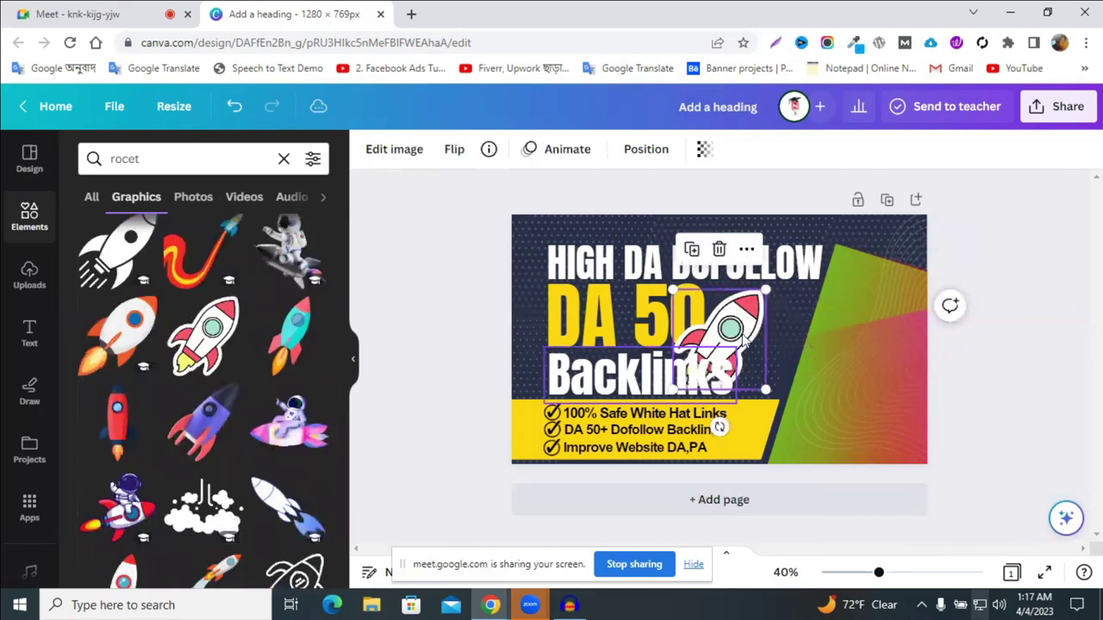
- Move the sticker rocket onto the green-to-red shape, rotate it upright and enlarge it to about 433 by 467
drag(745, 342, 790, 346)
drag(895, 343, 948, 423)
drag(873, 395, 870, 431)
mouse_move(878, 323)
mouse_down()
mouse_move(881, 313)
mouse_move(882, 325)
mouse_up()
drag(858, 406, 856, 430)
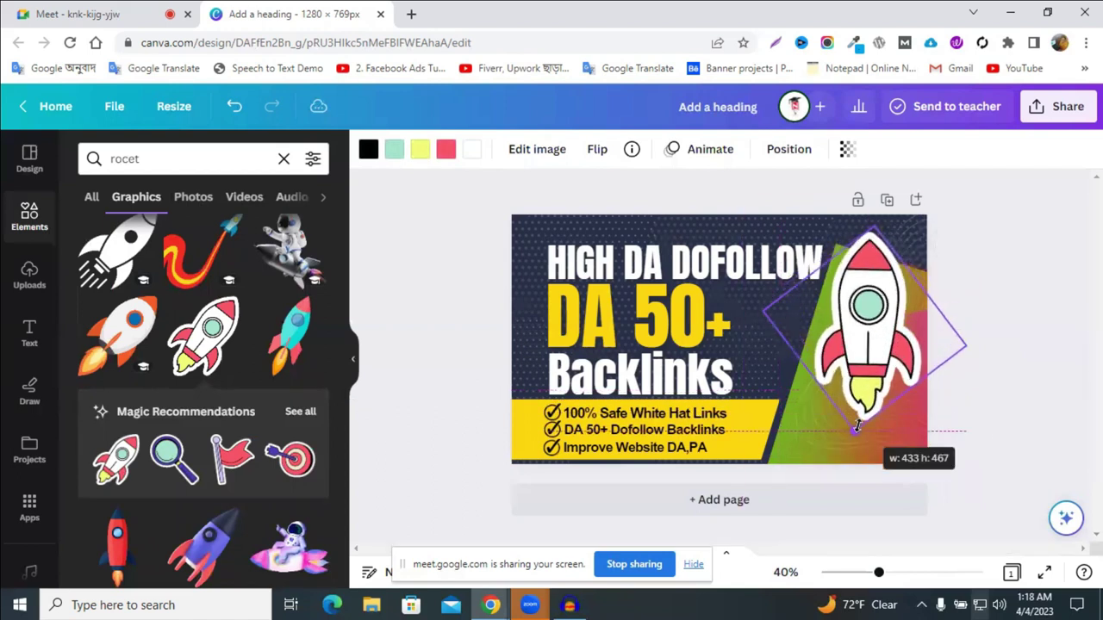
click(997, 424)
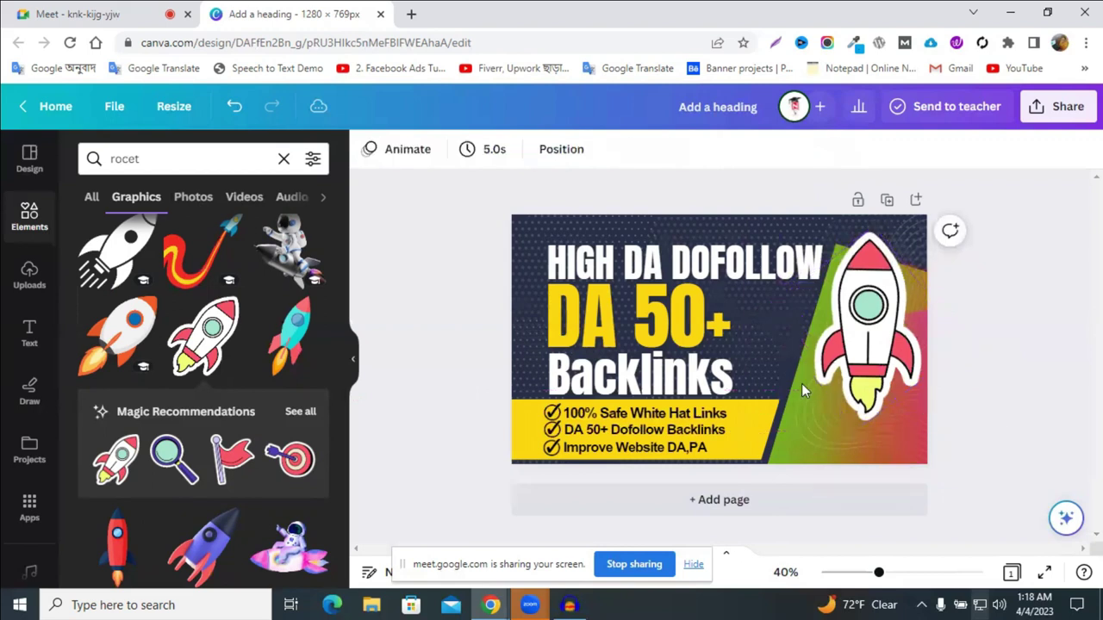
- Nudge the green-to-red shape slightly left and adjust the rocket's position over it
drag(810, 391, 800, 393)
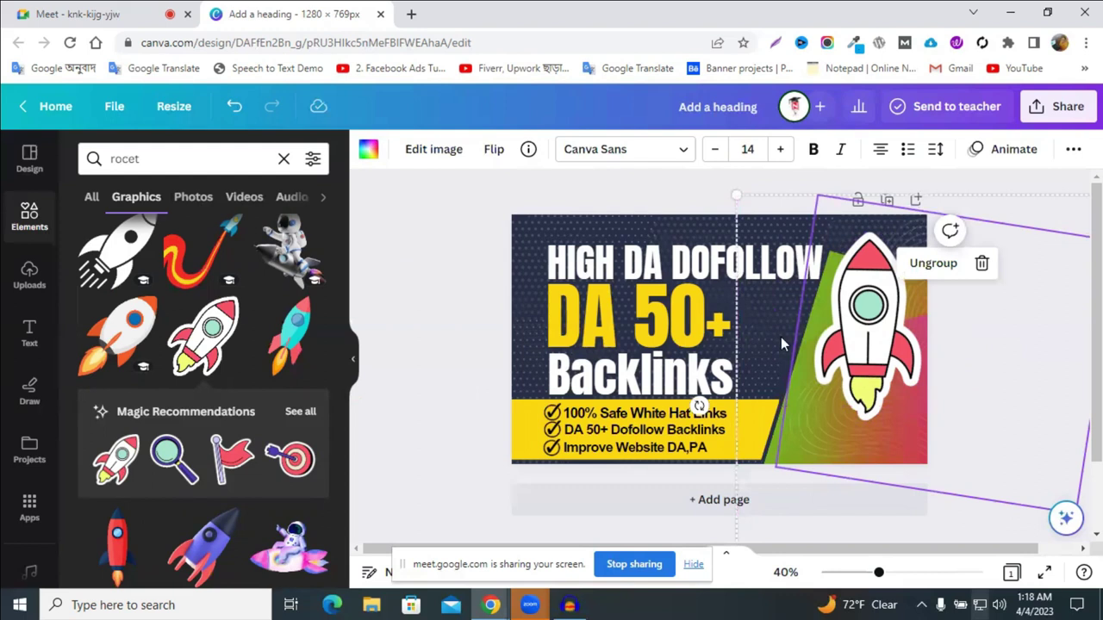
click(858, 334)
click(851, 320)
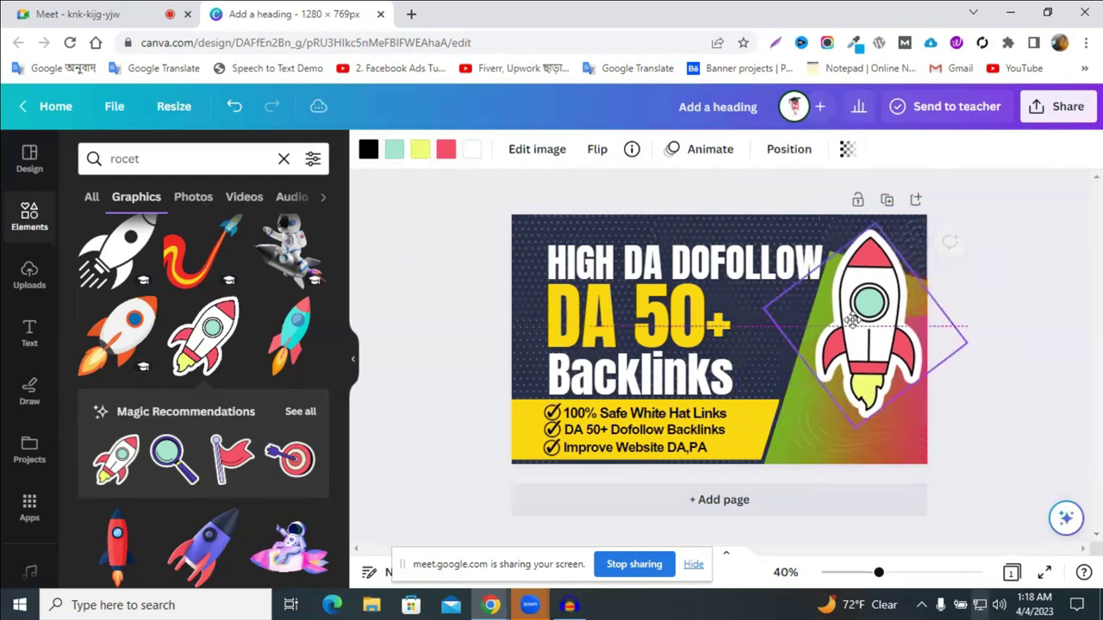
drag(851, 321, 849, 320)
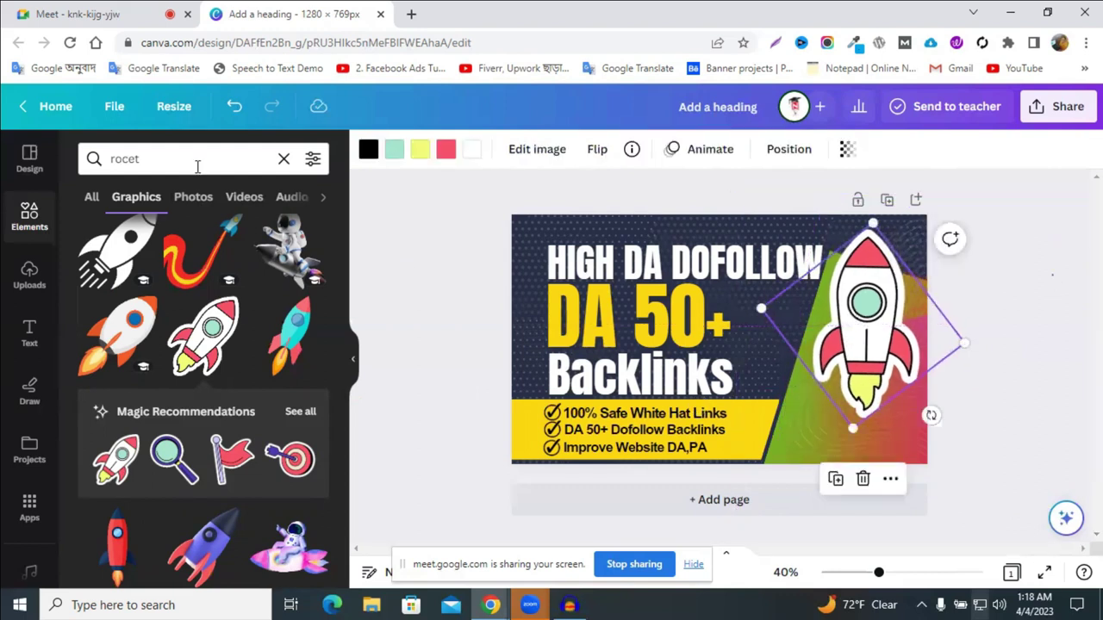
- Search the graphics for "page"
click(198, 167)
double_click(197, 167)
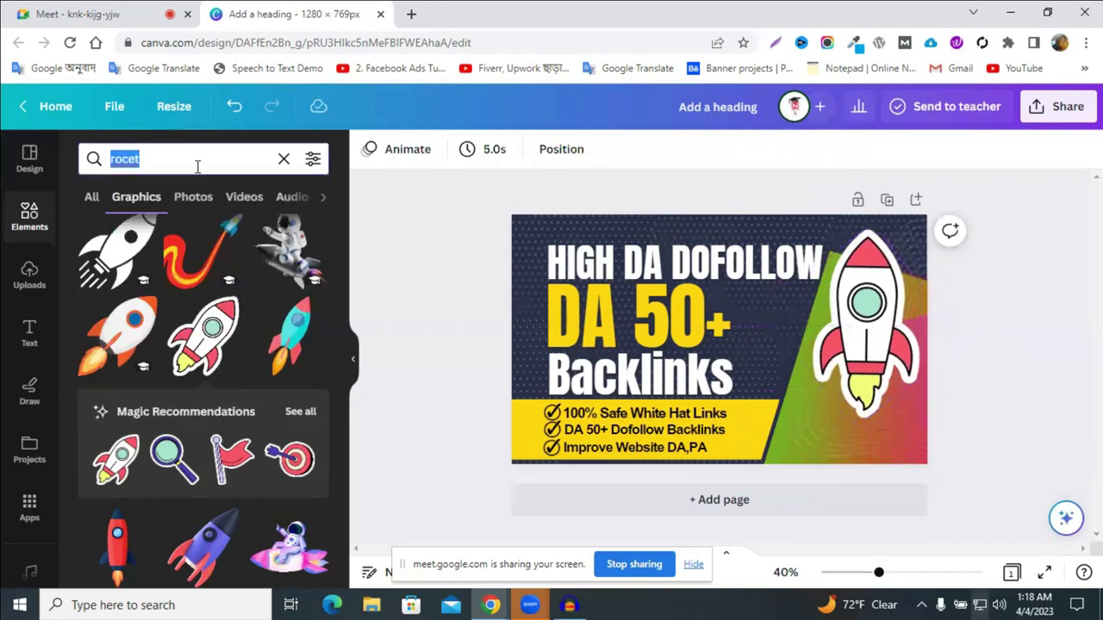
text(page)
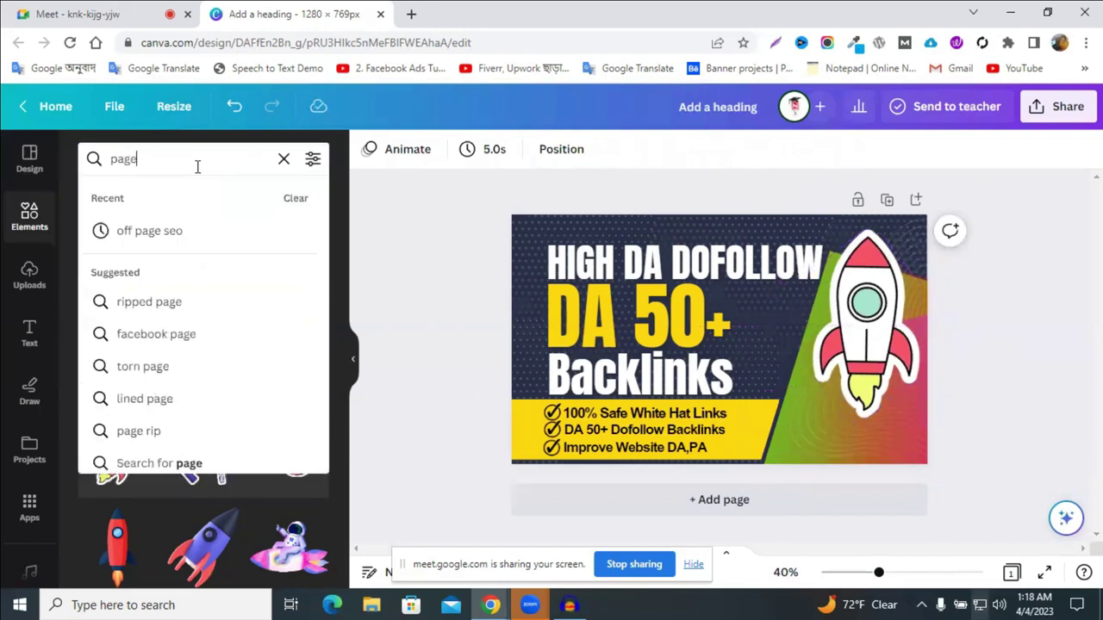
key(Return)
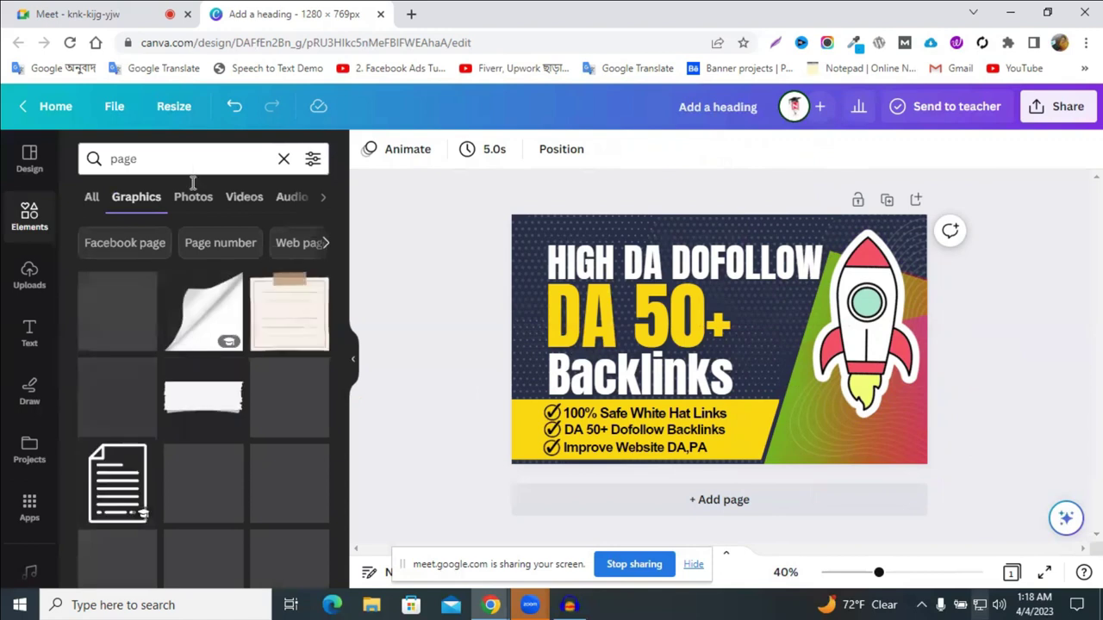
- Search the graphics for "marketing" instead
click(160, 158)
double_click(159, 158)
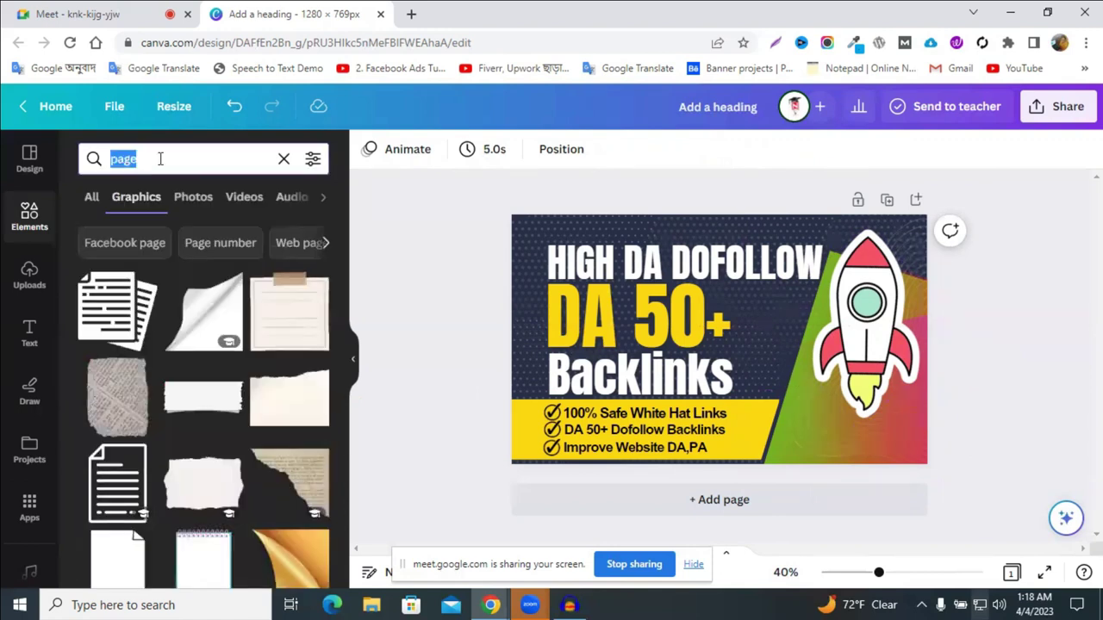
text(mar)
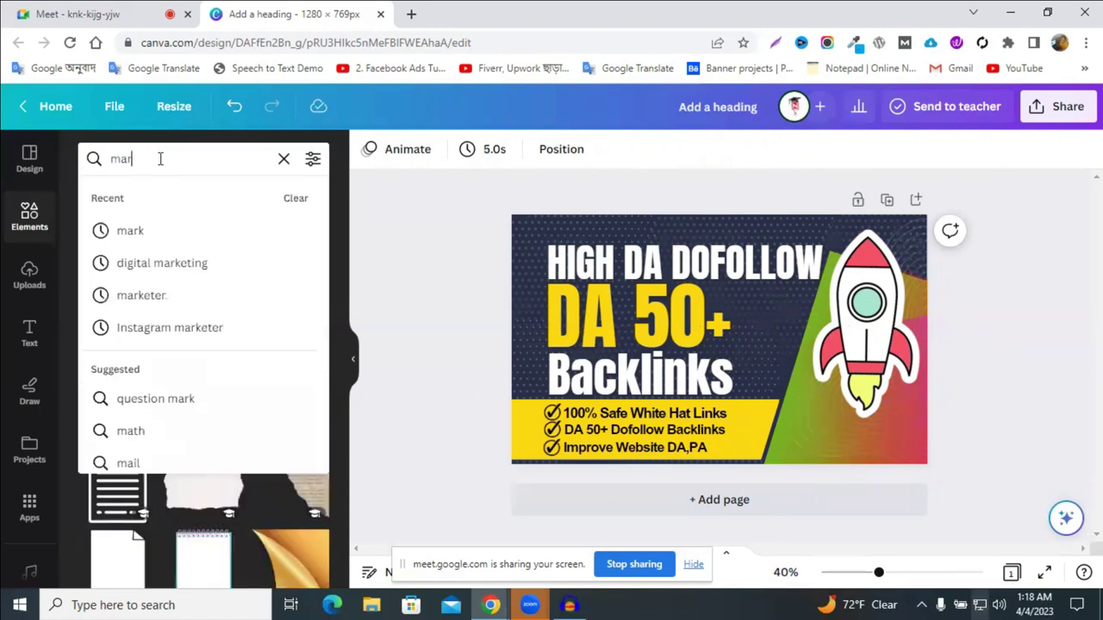
text(ket)
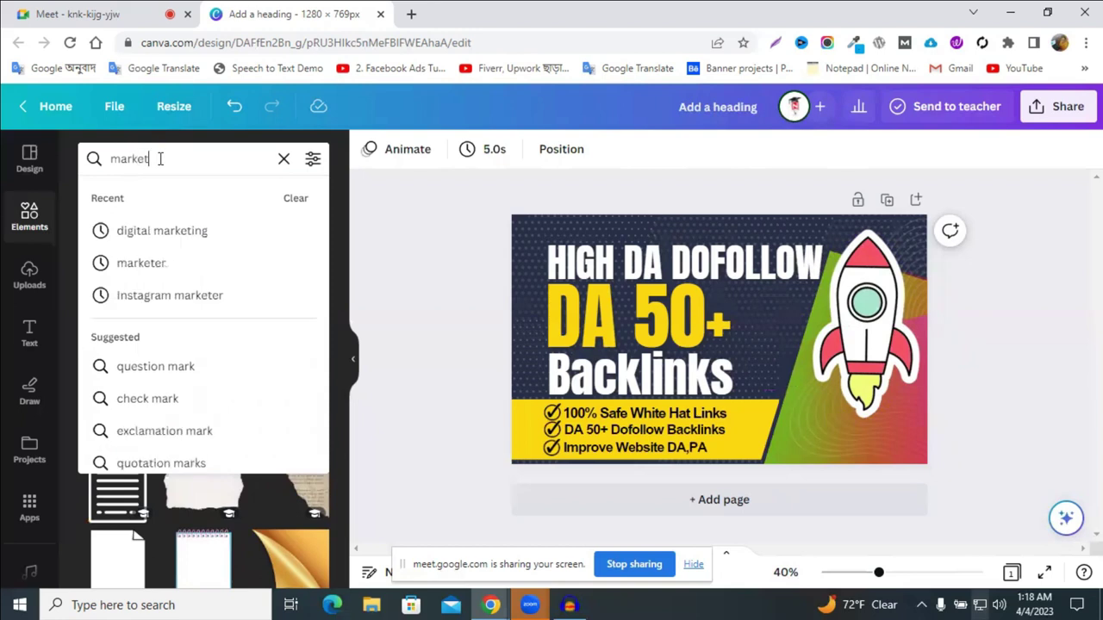
text(ing)
key(Return)
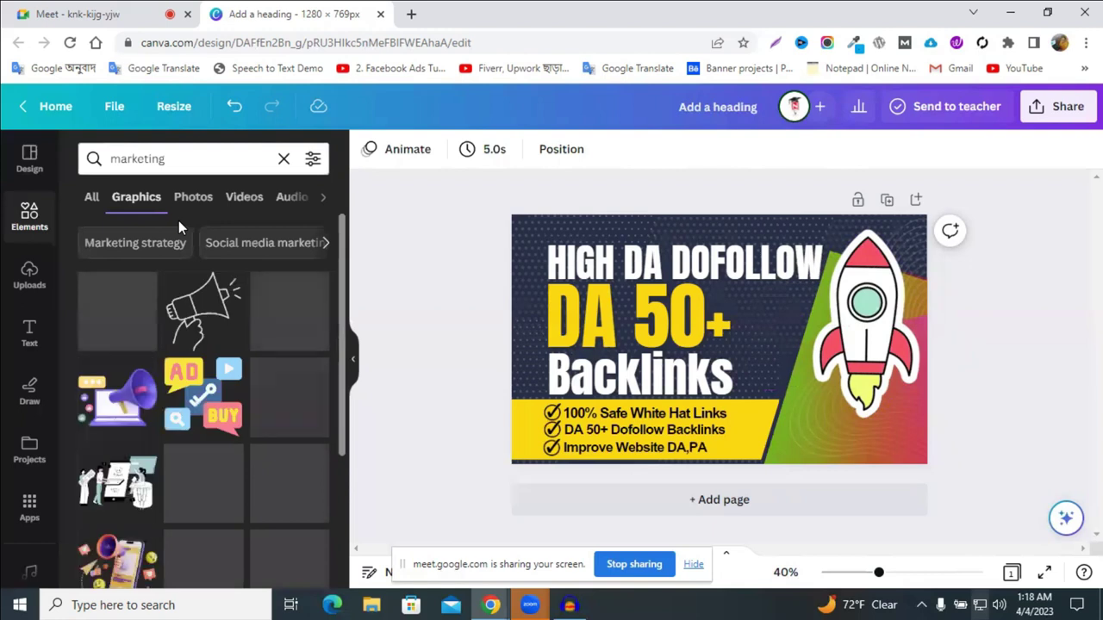
- Add the walking man in a blue jacket from the marketing graphics, resize him and place him between the yellow banner and rocket
scroll(211, 374, down, 10)
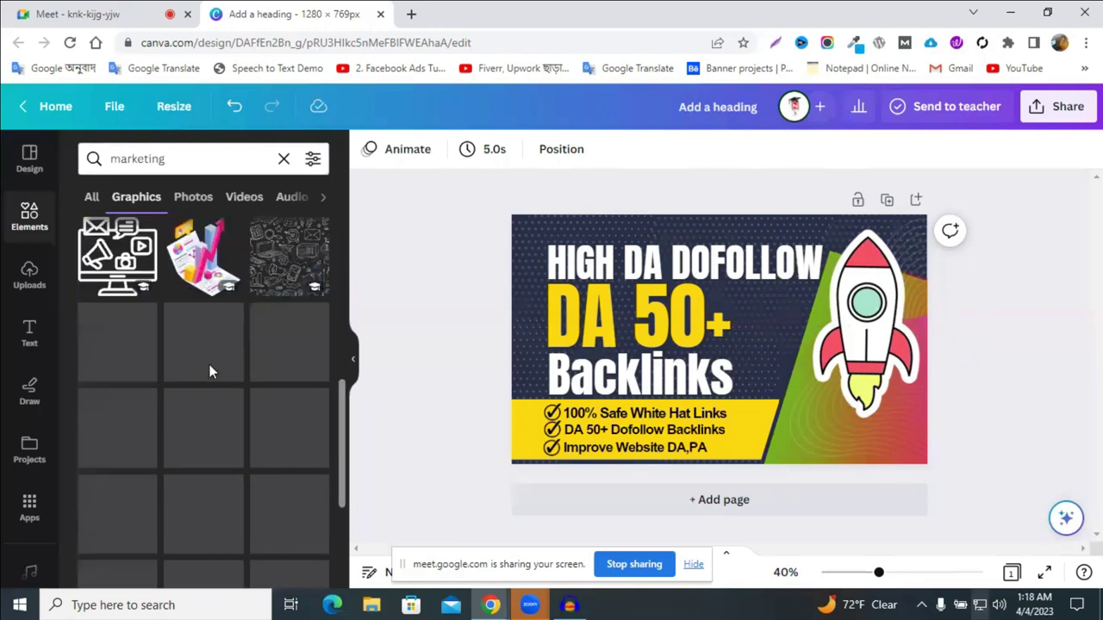
scroll(210, 371, down, 2)
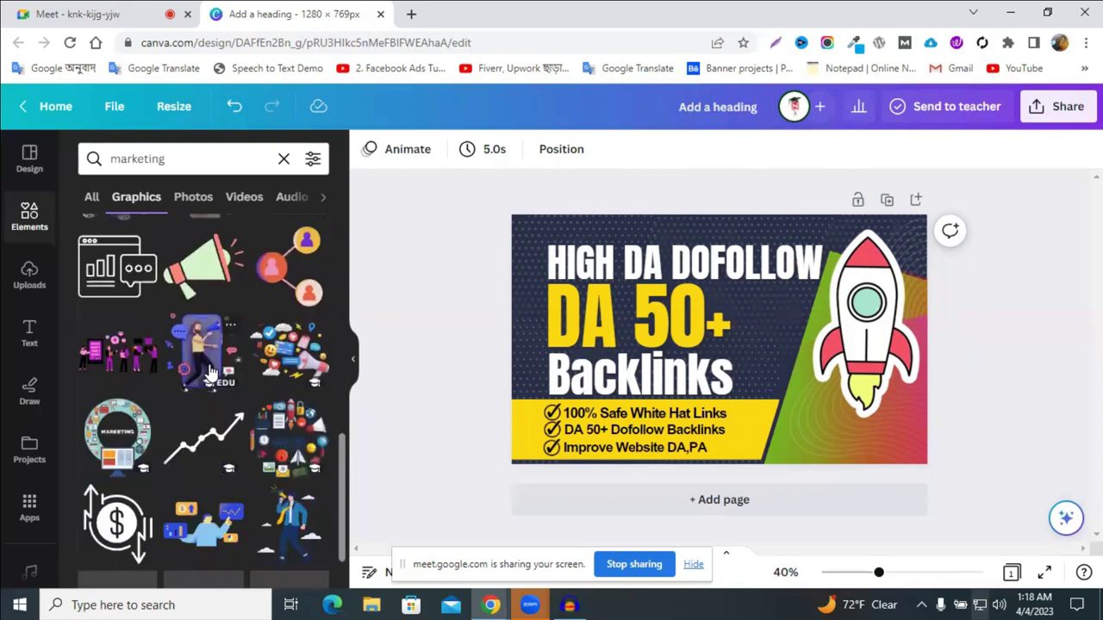
scroll(210, 371, down, 2)
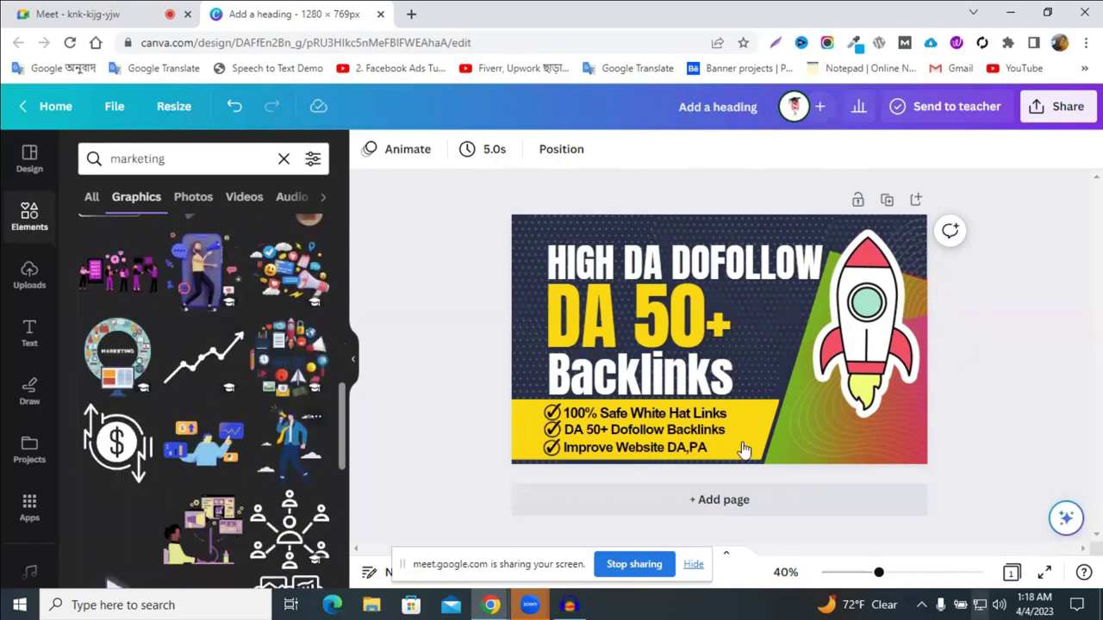
drag(807, 353, 792, 397)
drag(752, 335, 741, 320)
drag(791, 430, 791, 431)
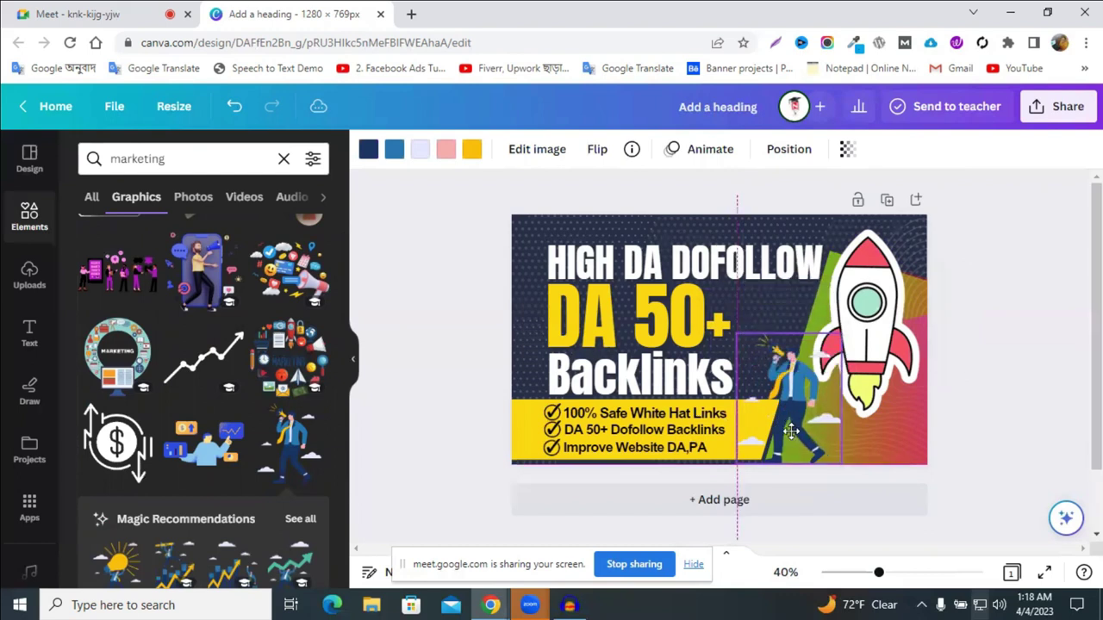